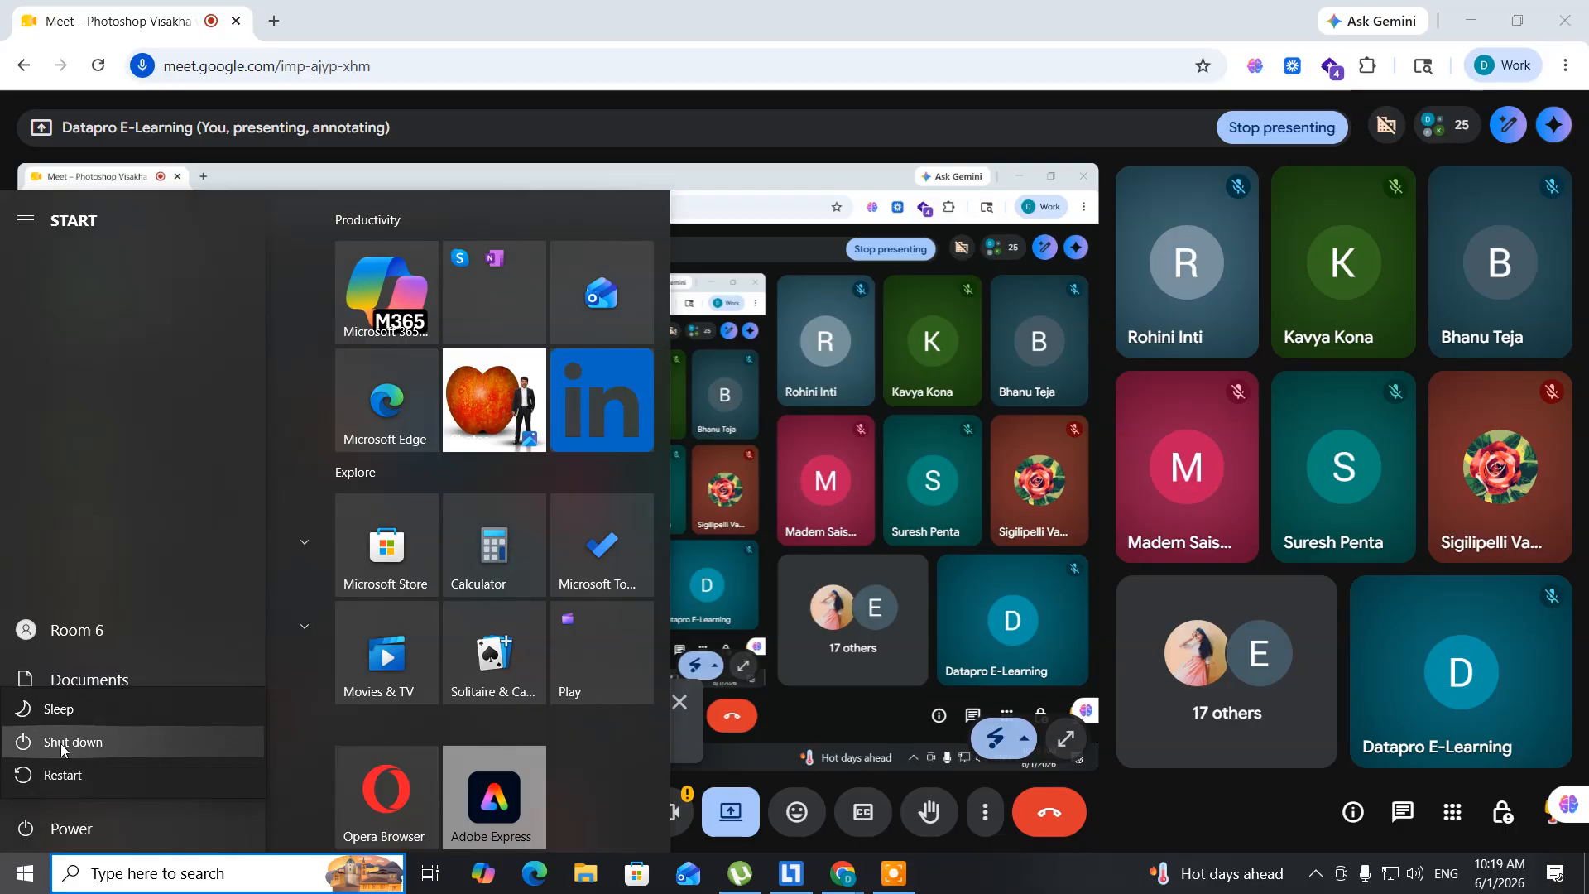
click(28, 870)
click(28, 870)
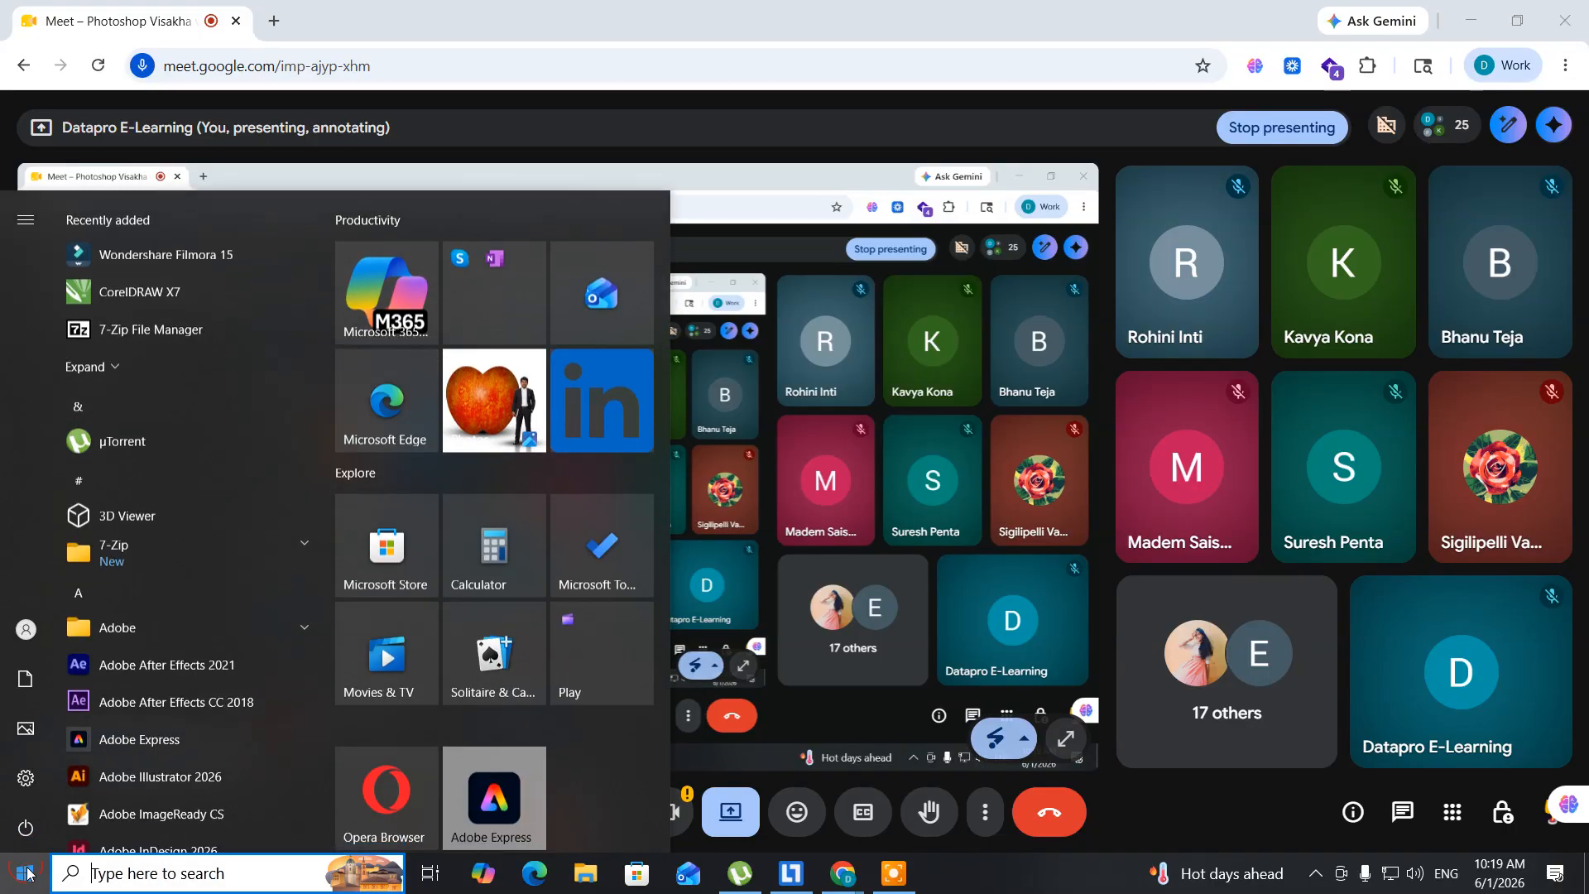
scroll(137, 704, down, 3)
scroll(137, 703, down, 3)
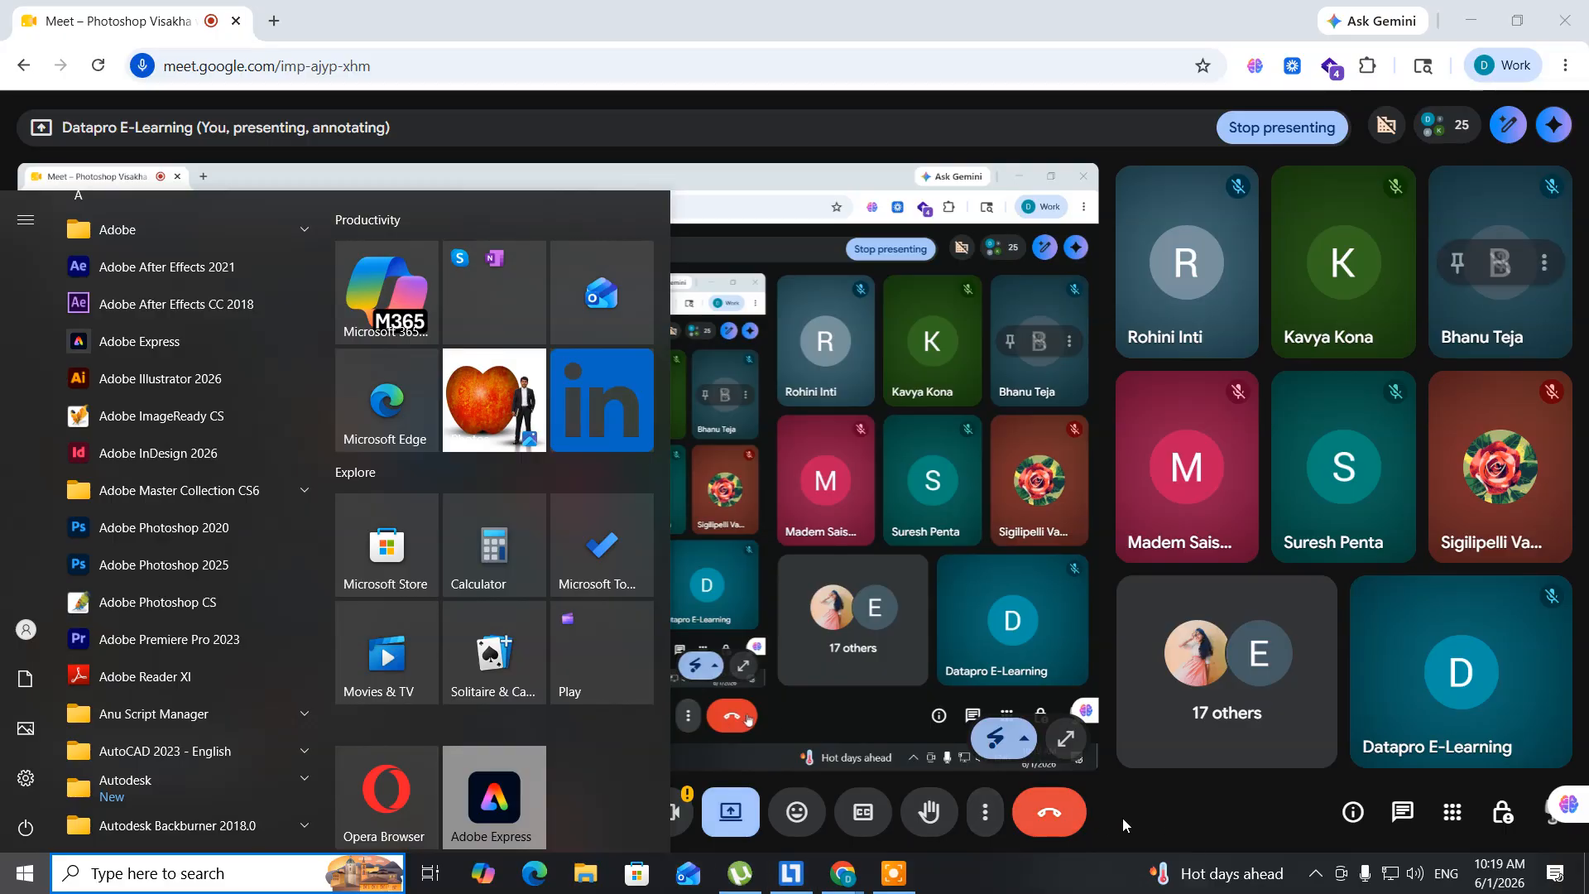
click(1160, 821)
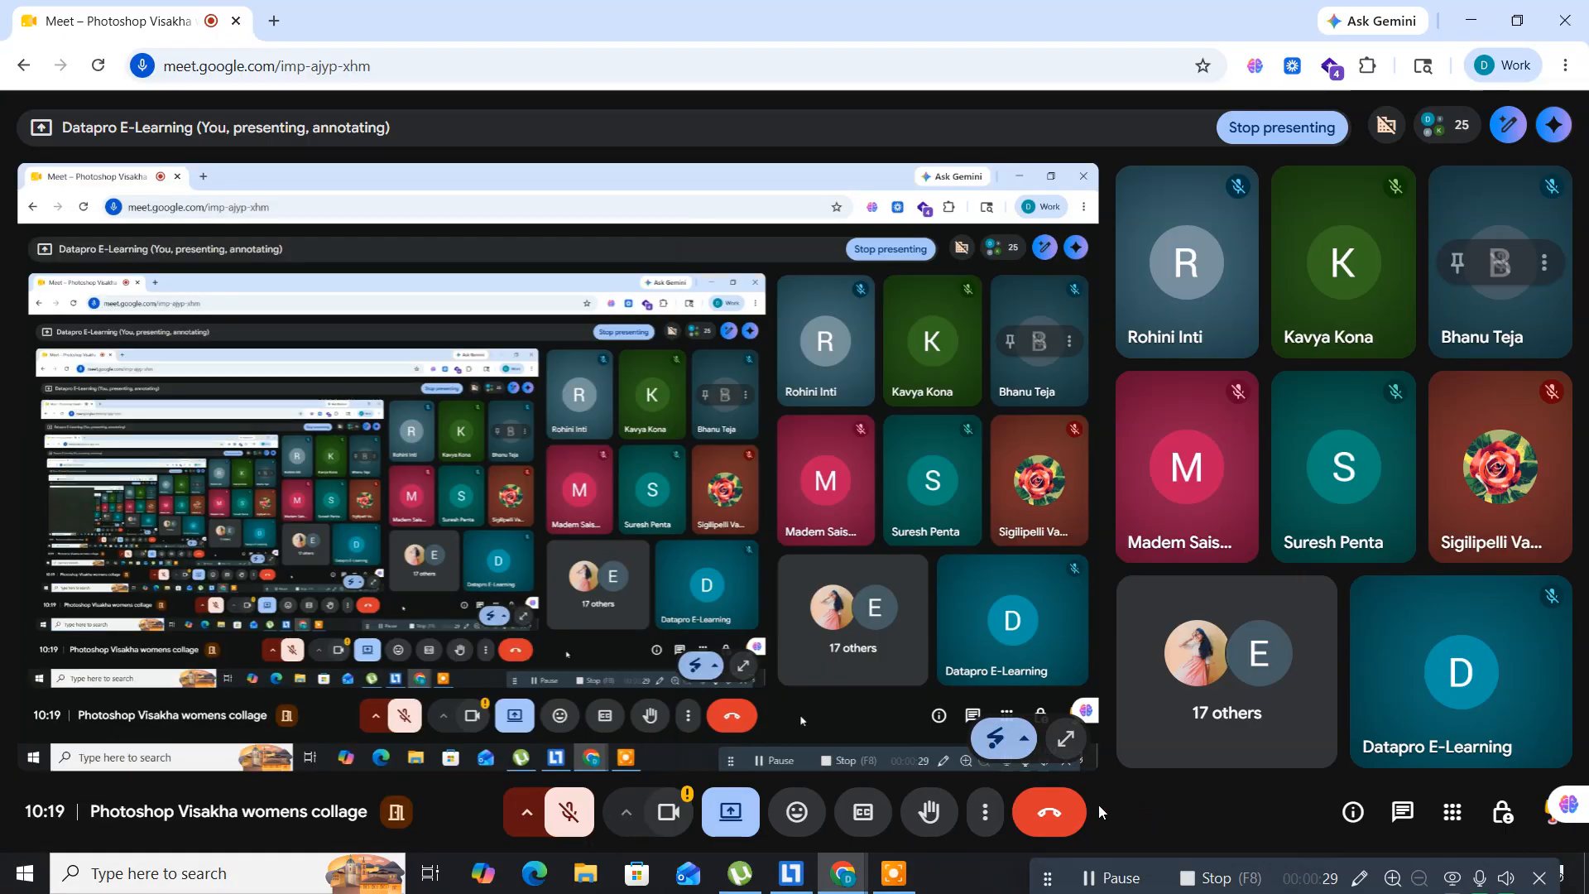
- Unmute the meeting microphone and switch to Photoshop, dismissing its graphics processor compatibility check
click(567, 815)
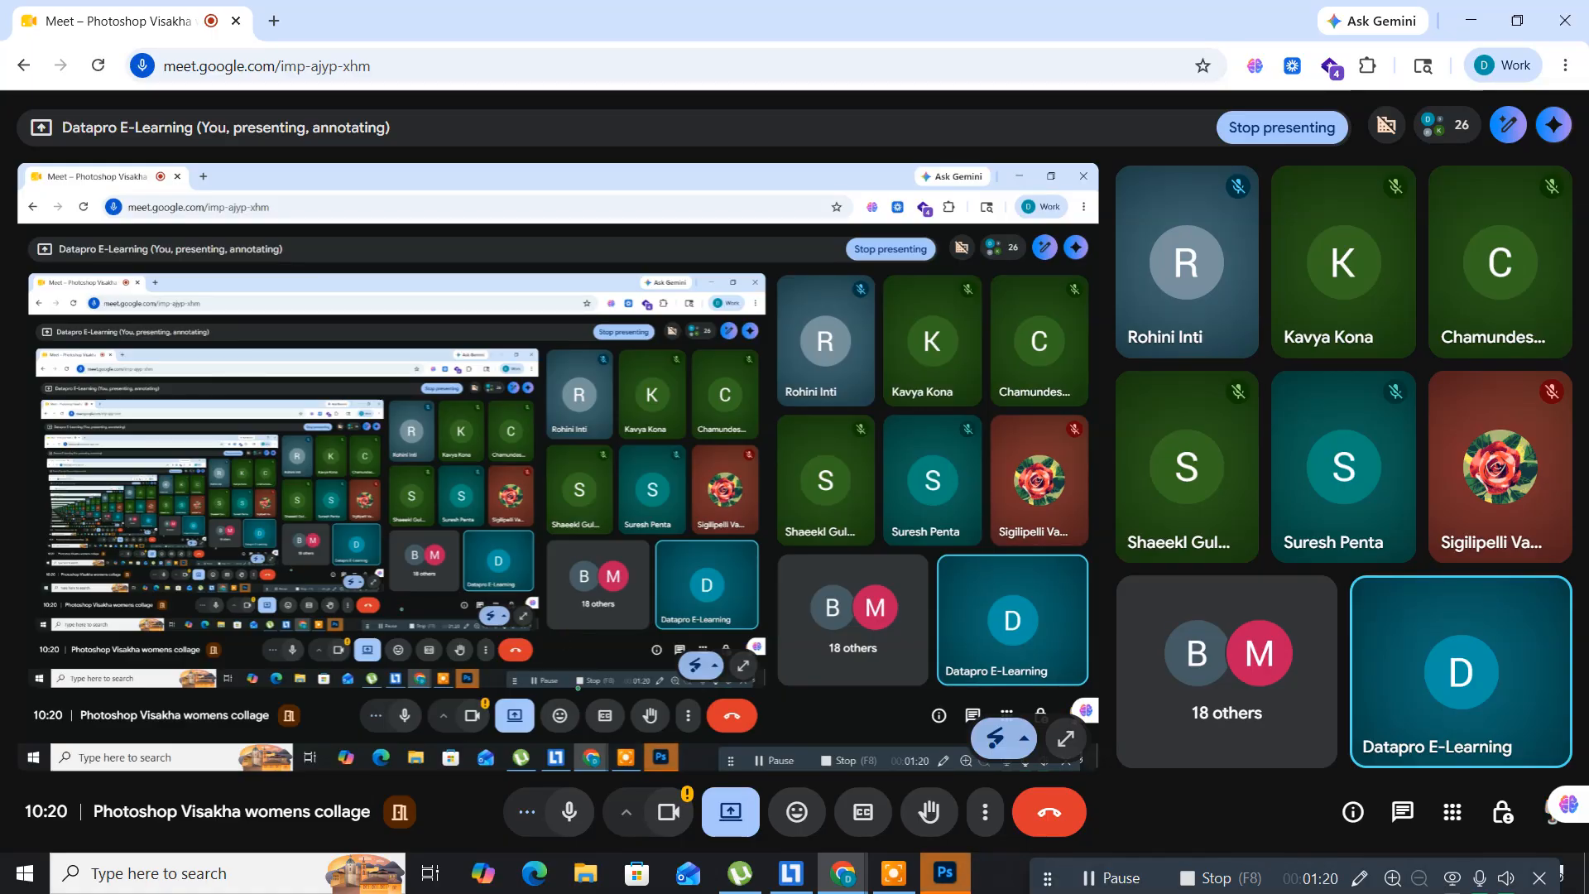
click(943, 879)
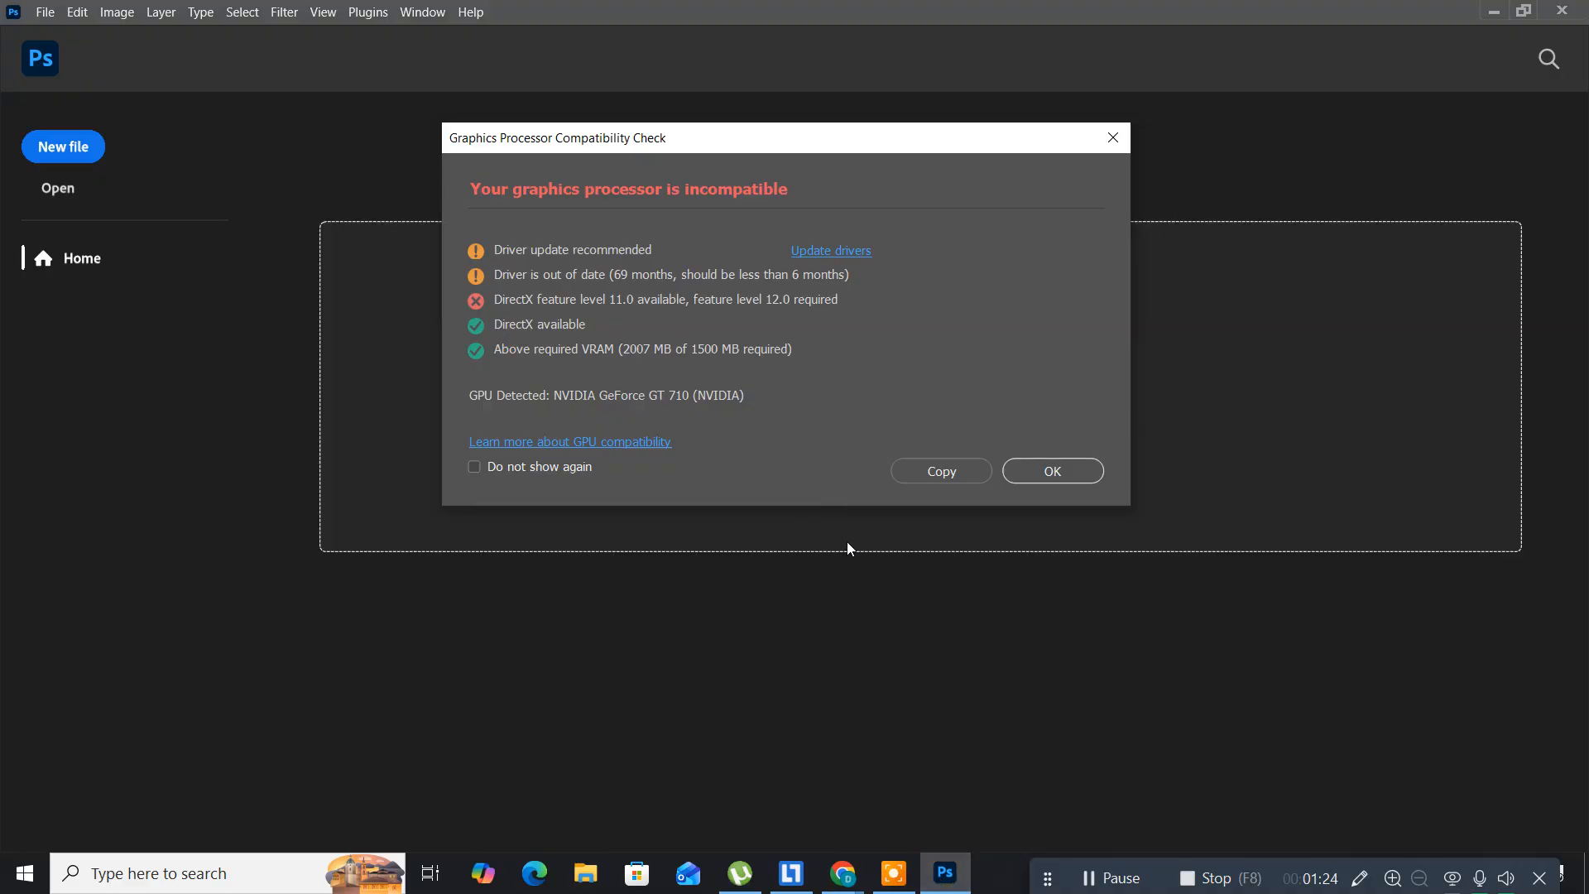
click(1048, 471)
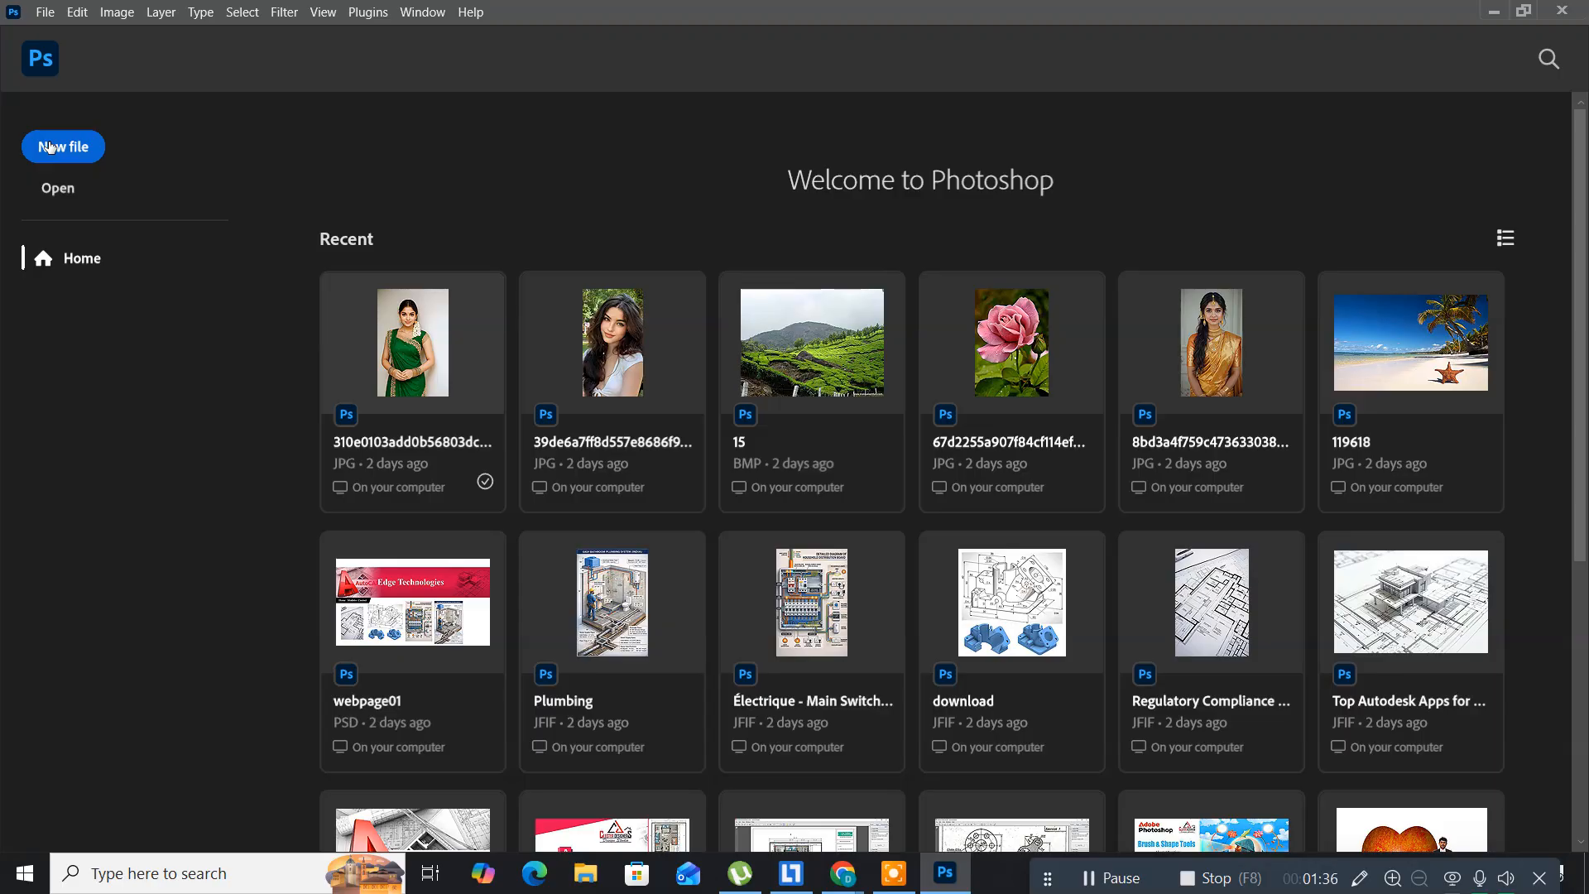
- Open the photo DSC_5157 from the psimages folder
click(61, 190)
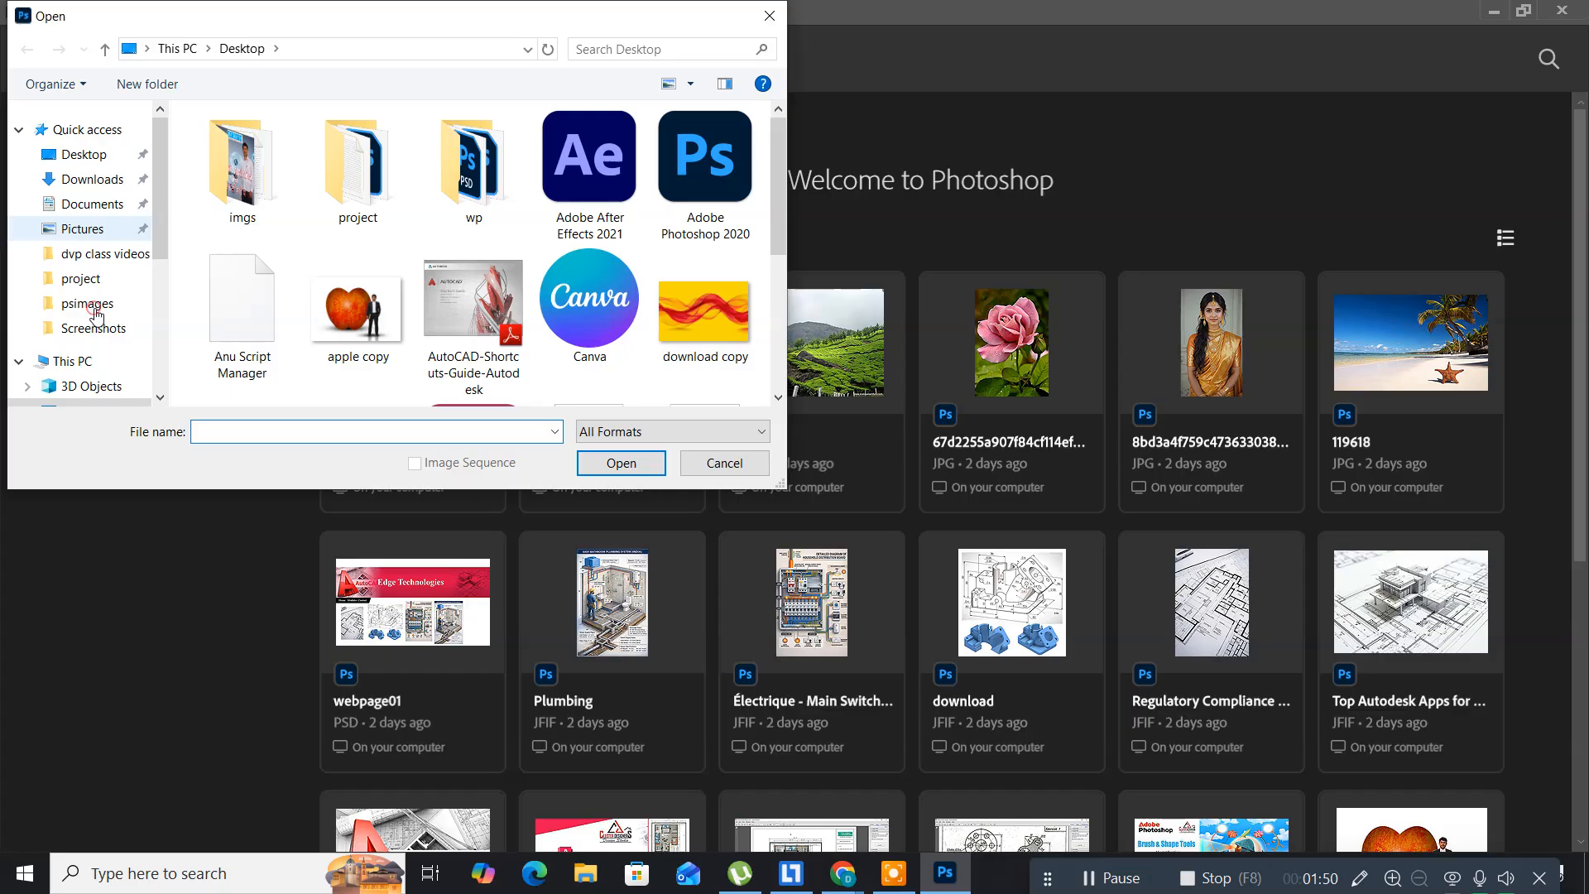
click(88, 302)
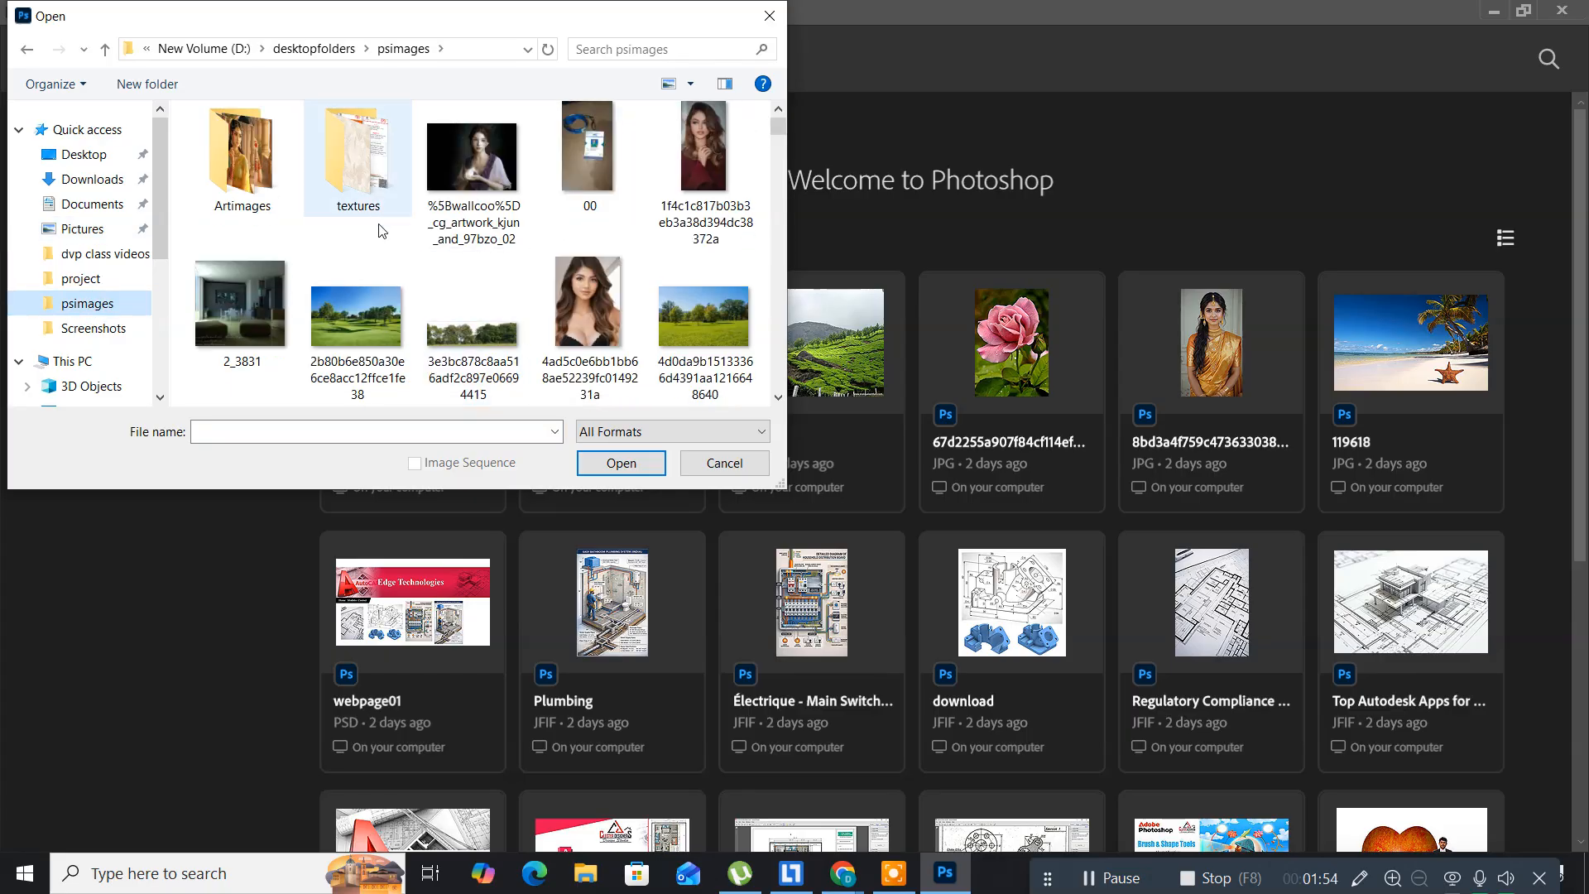
scroll(425, 264, down, 2)
scroll(425, 265, down, 2)
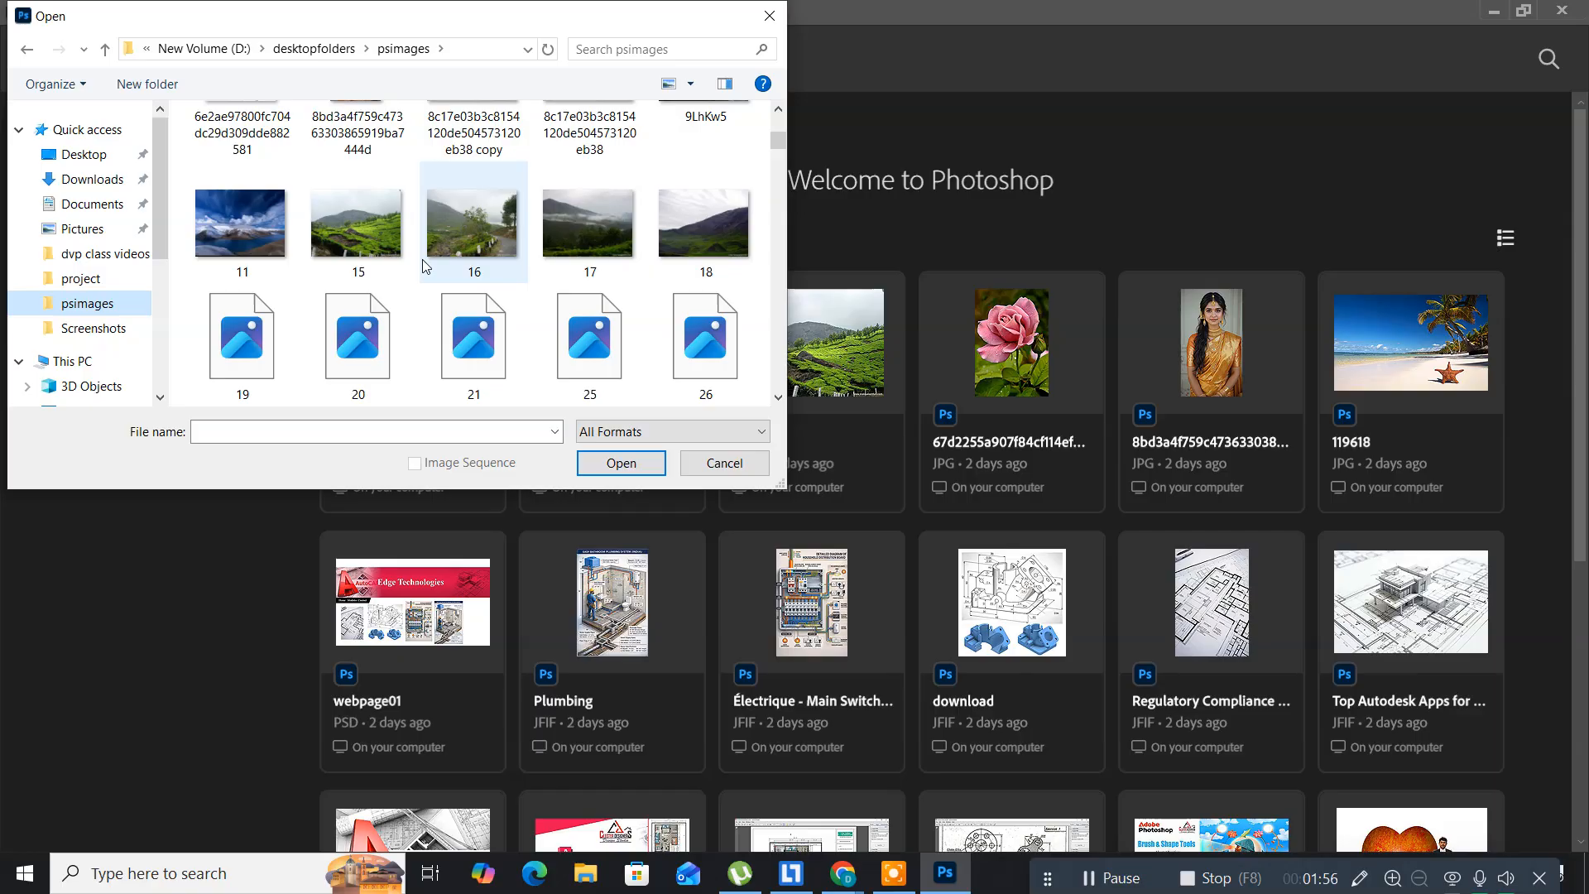
scroll(425, 265, down, 3)
scroll(425, 264, down, 4)
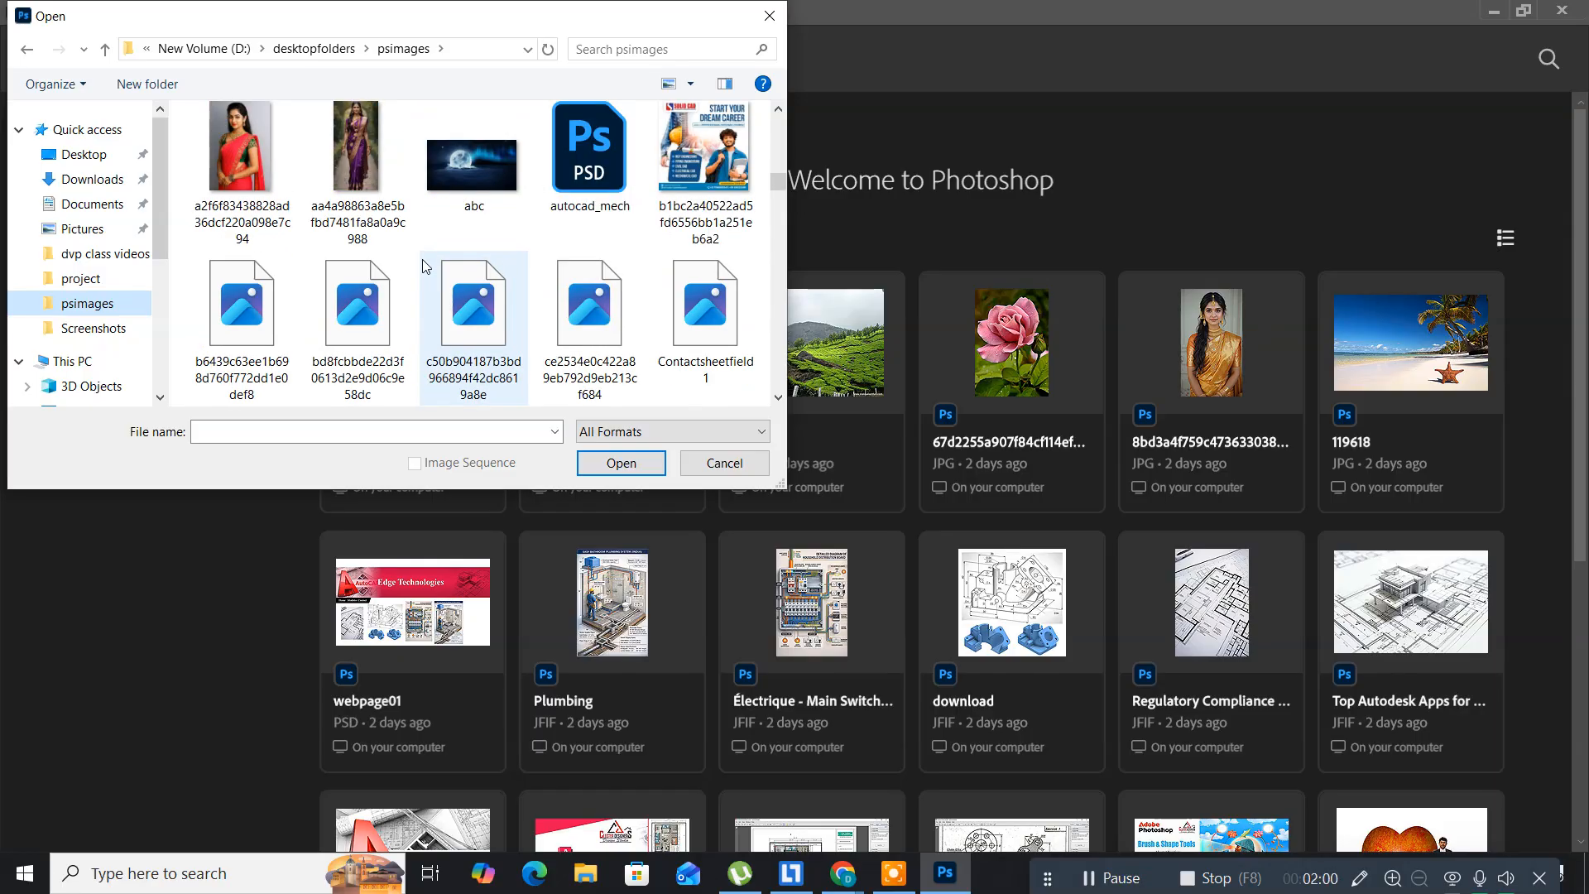
scroll(425, 265, down, 3)
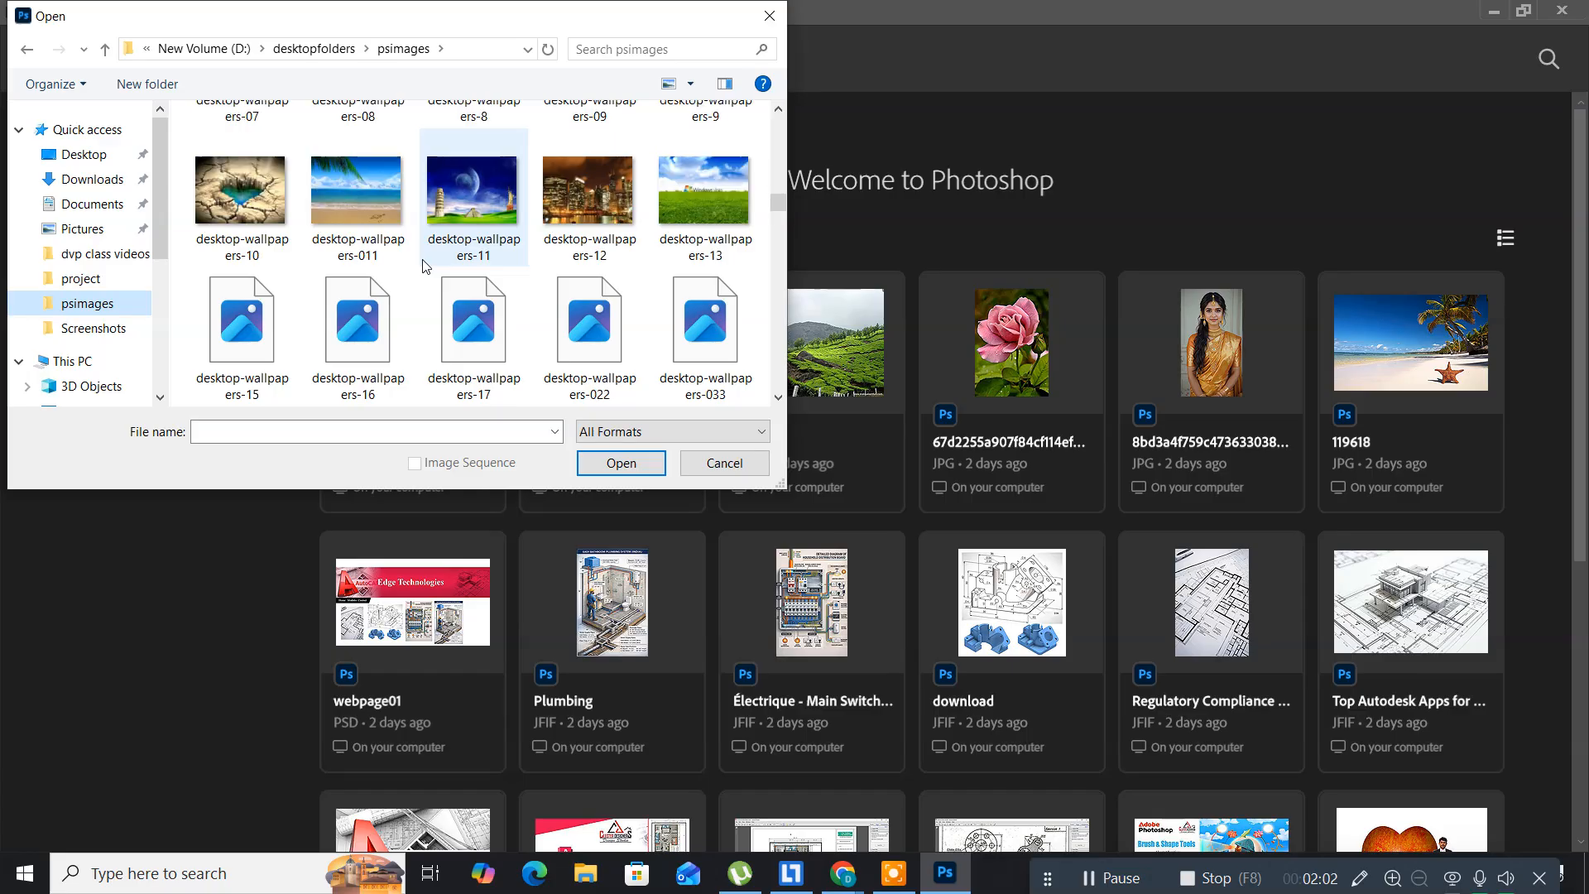
scroll(425, 265, down, 3)
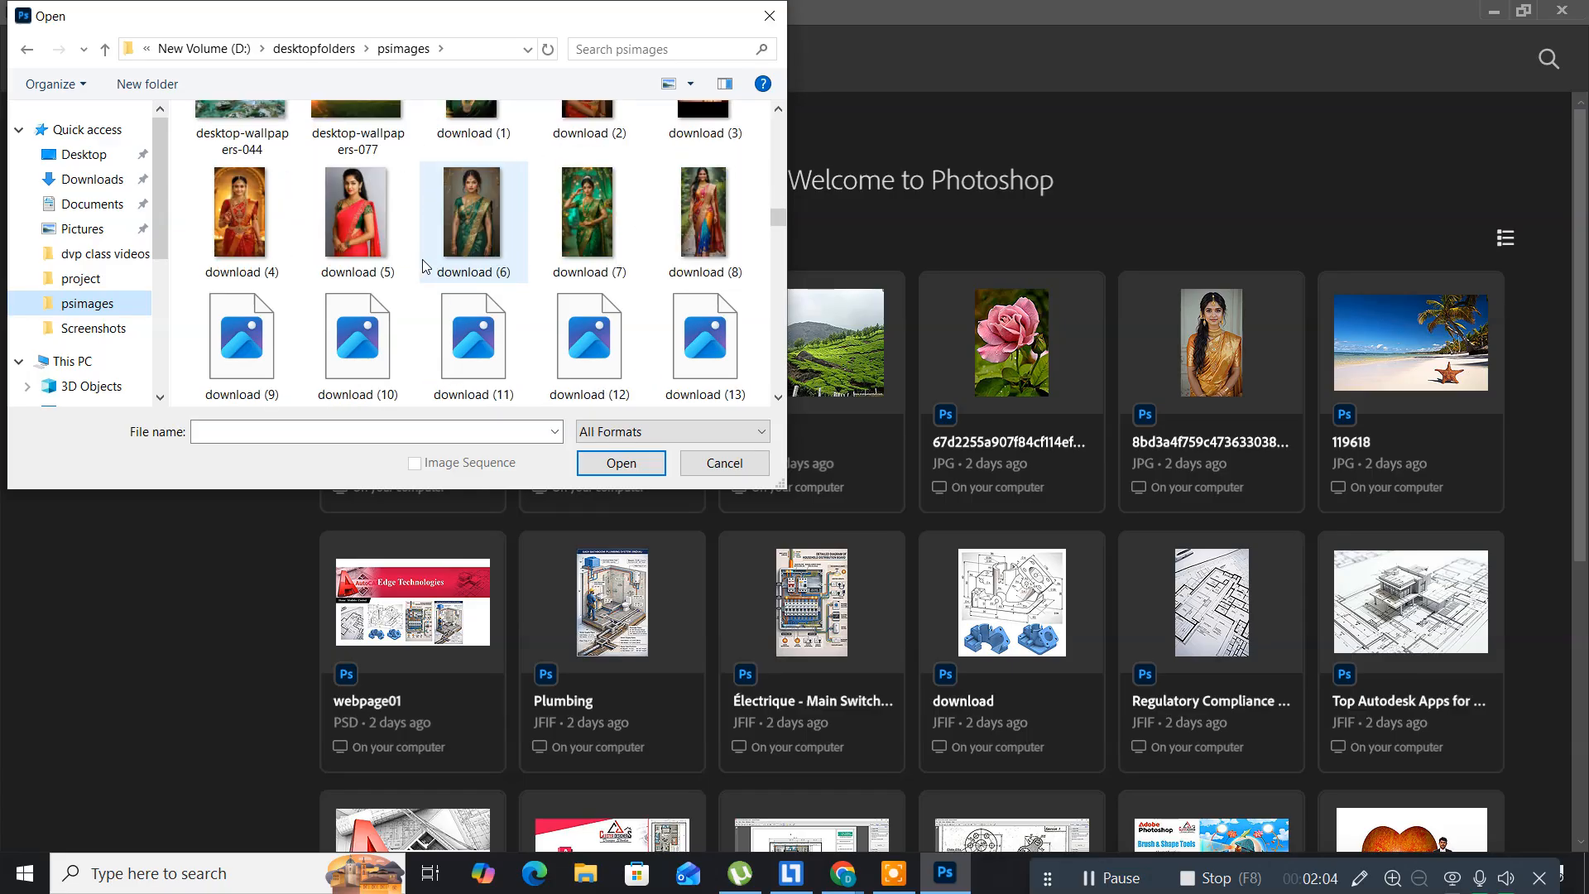
scroll(426, 265, down, 4)
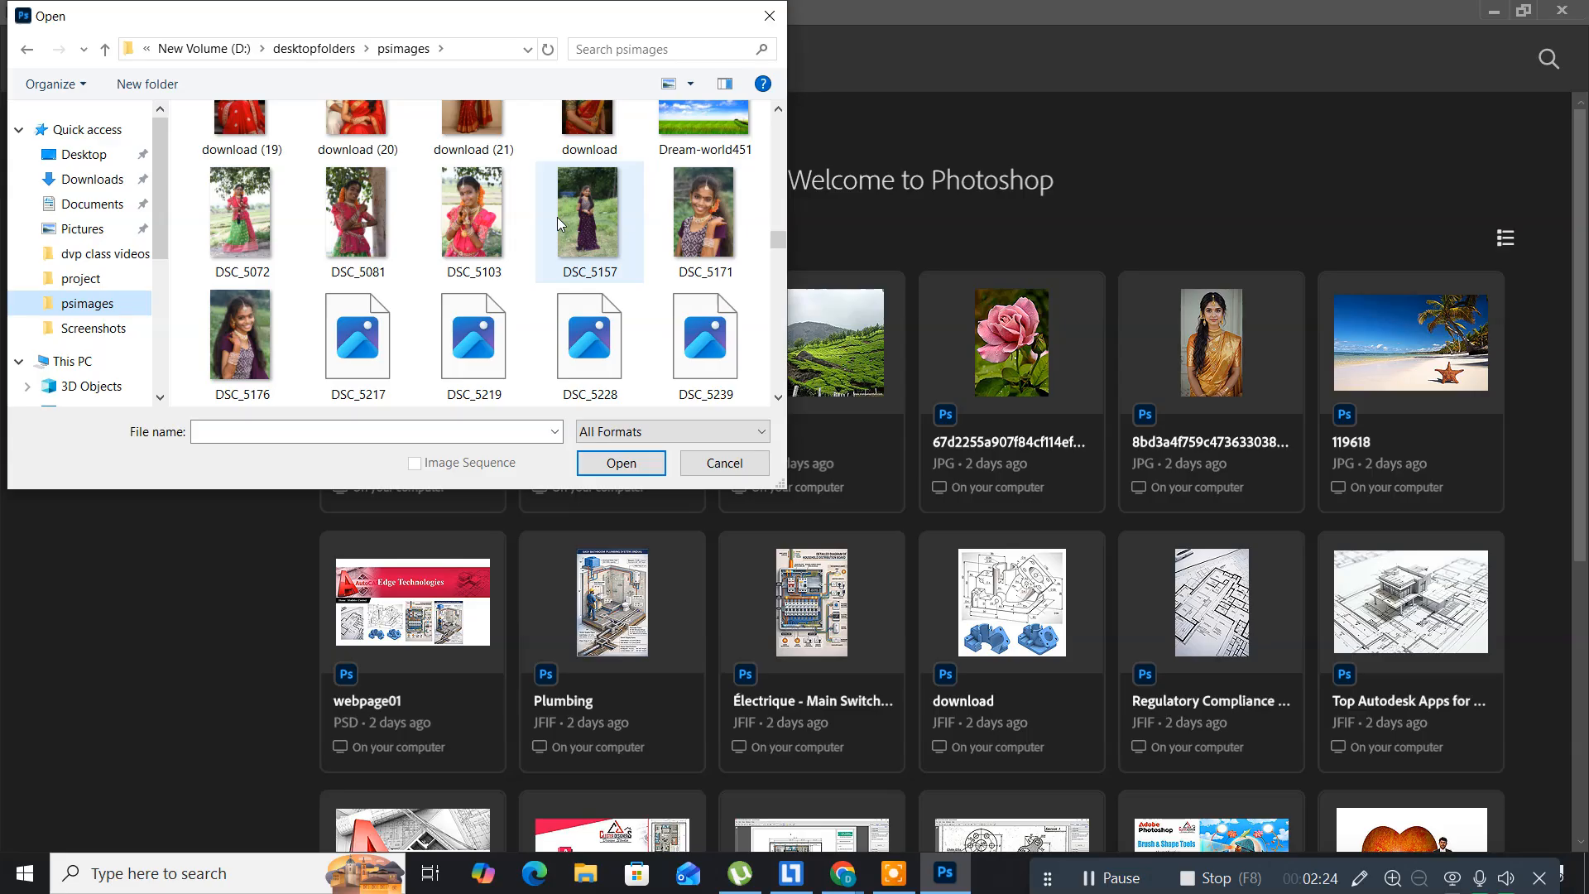
click(593, 214)
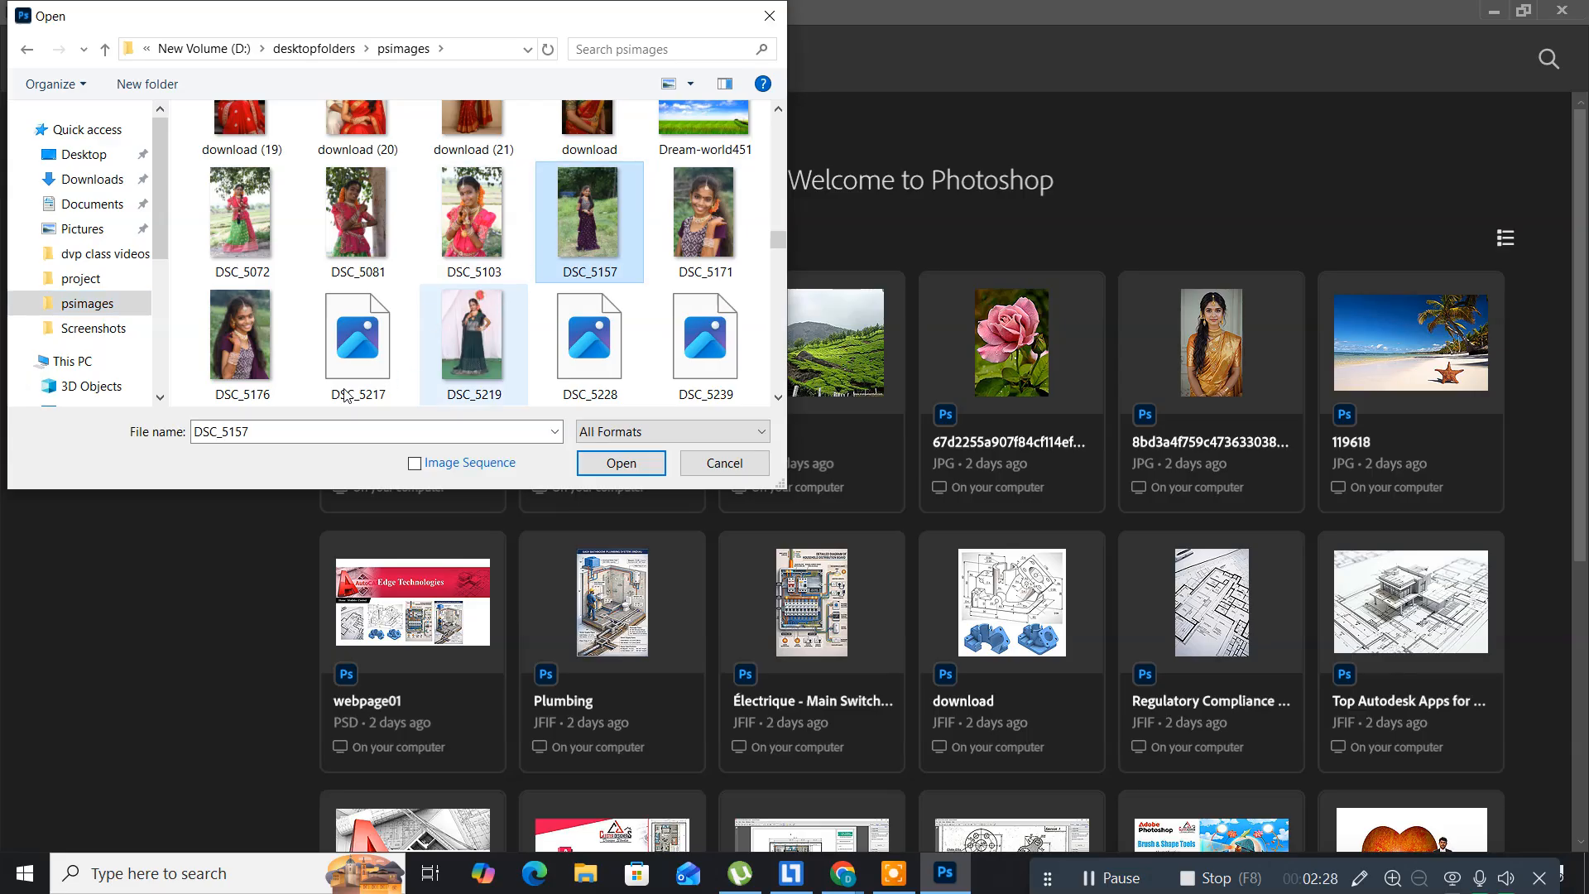
click(600, 458)
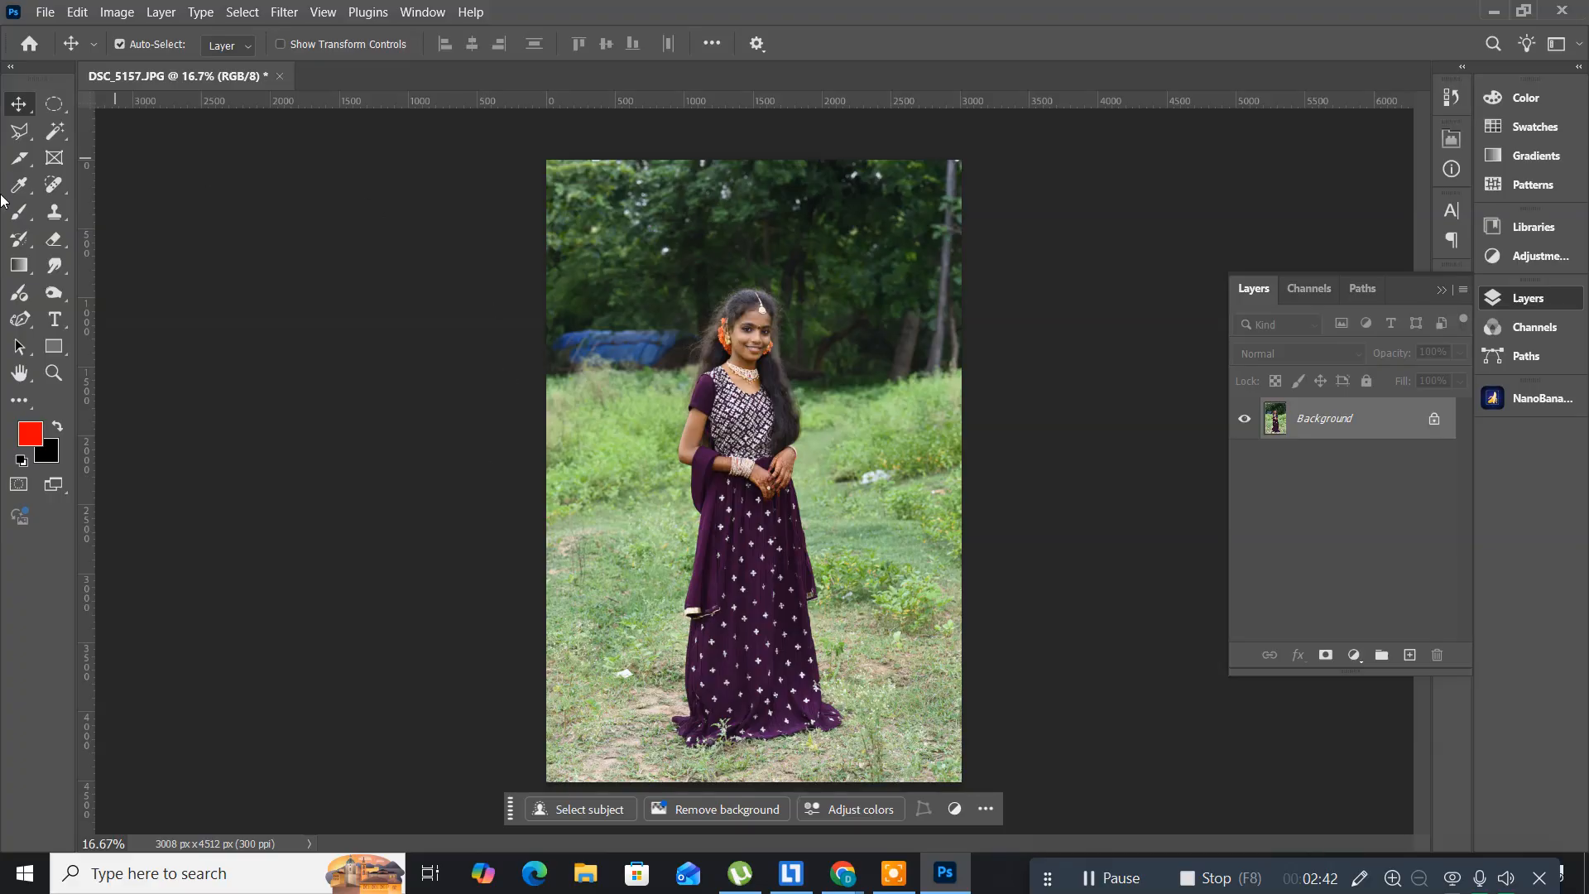
- Examine the girl's outline at close range, from her hair and face down to her elbow and draped scarf
click(54, 373)
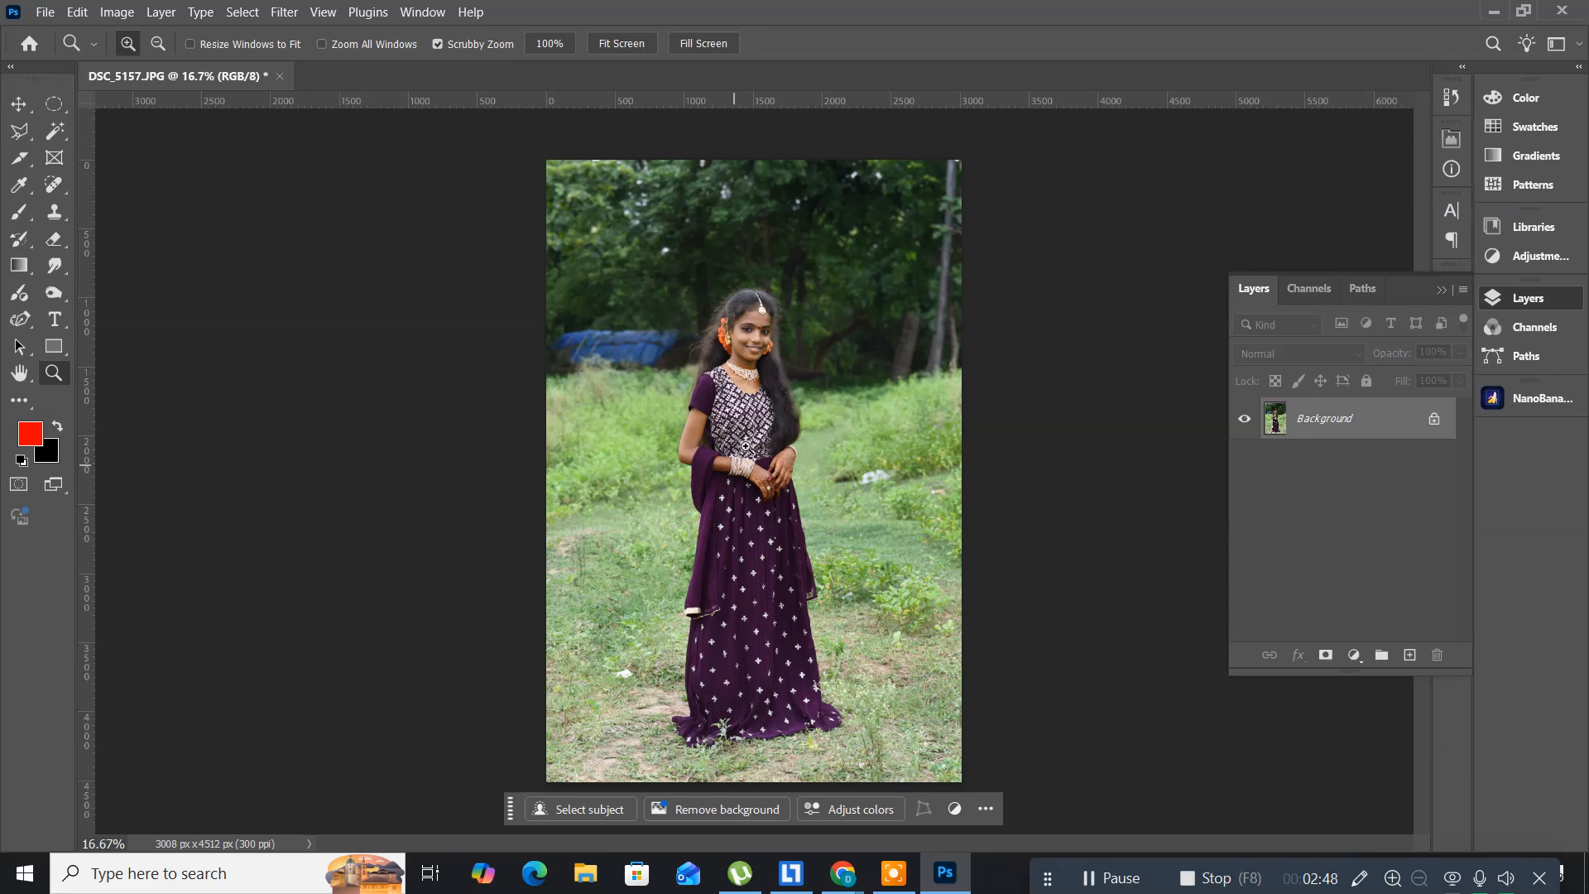
drag(747, 409, 837, 447)
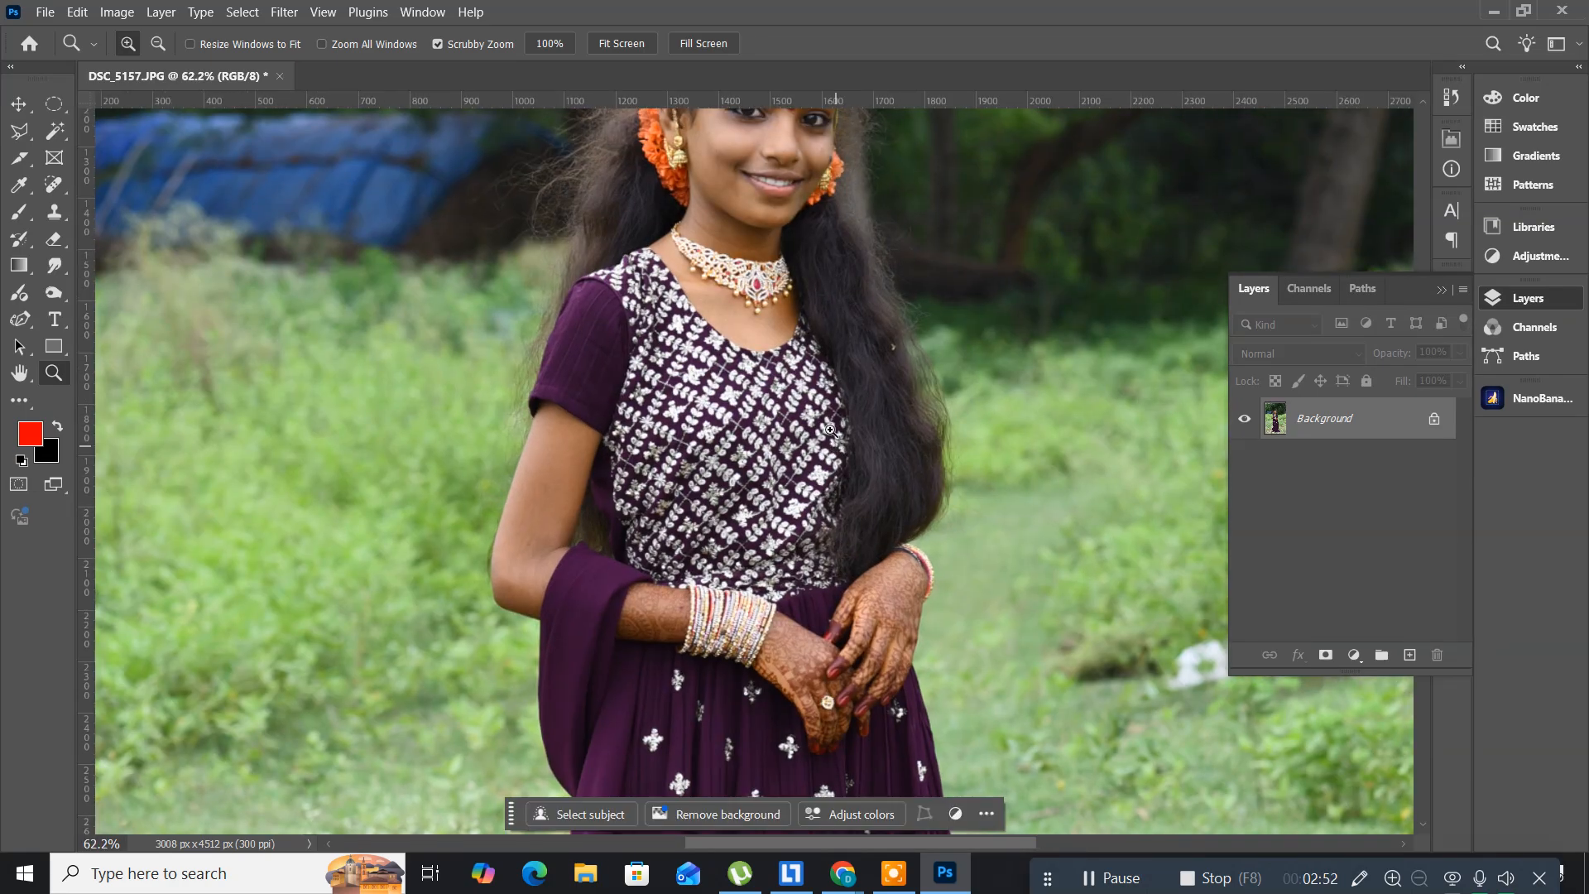
key(space)
drag(817, 332, 837, 491)
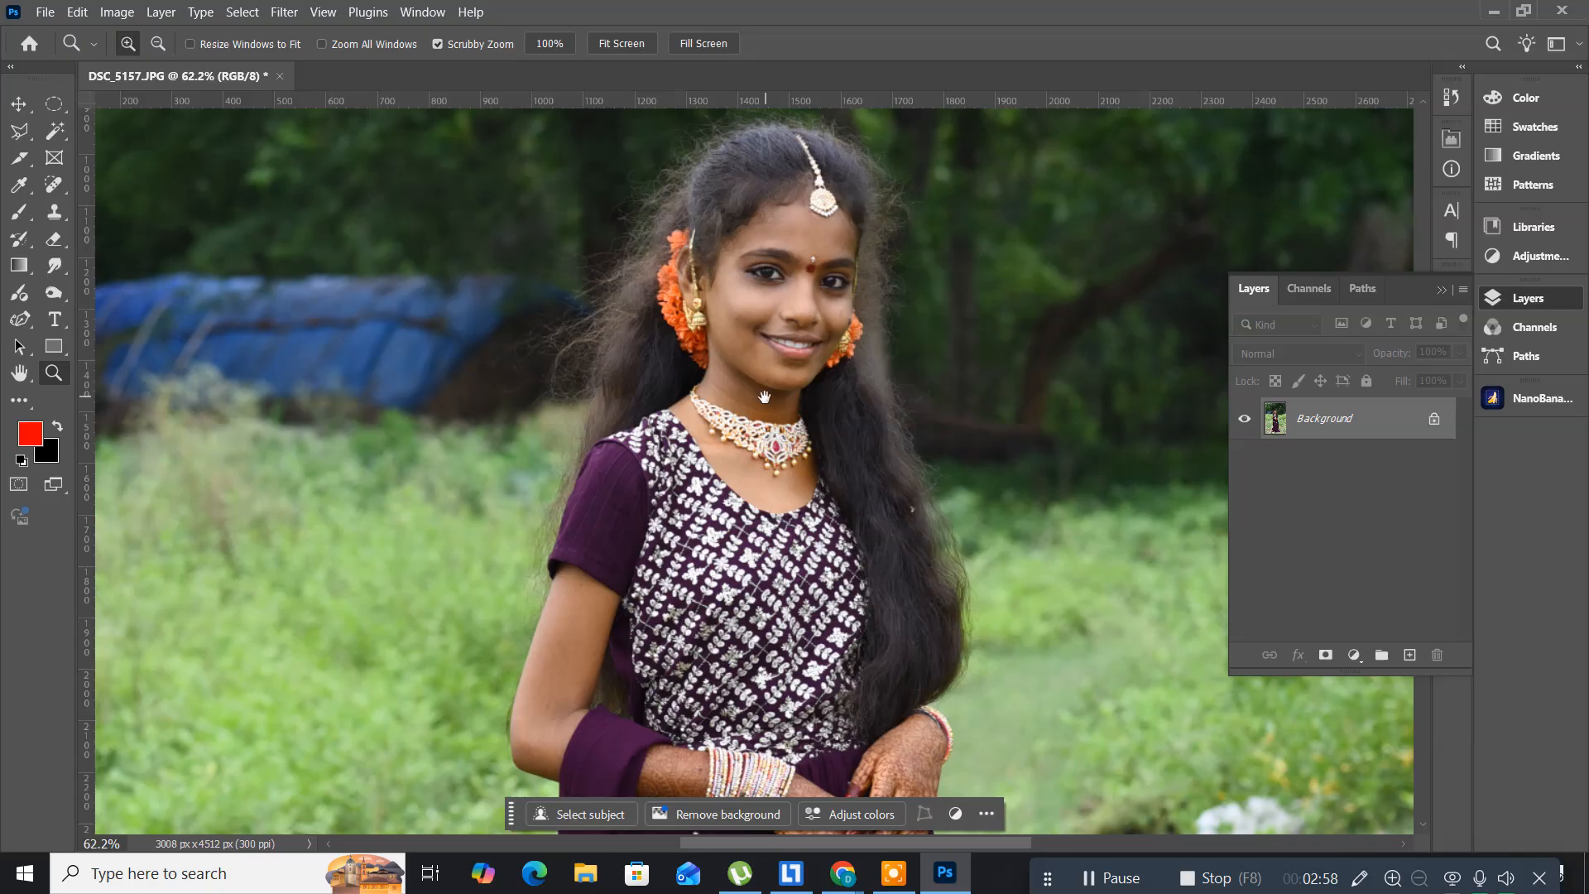
key(space)
drag(767, 397, 734, 350)
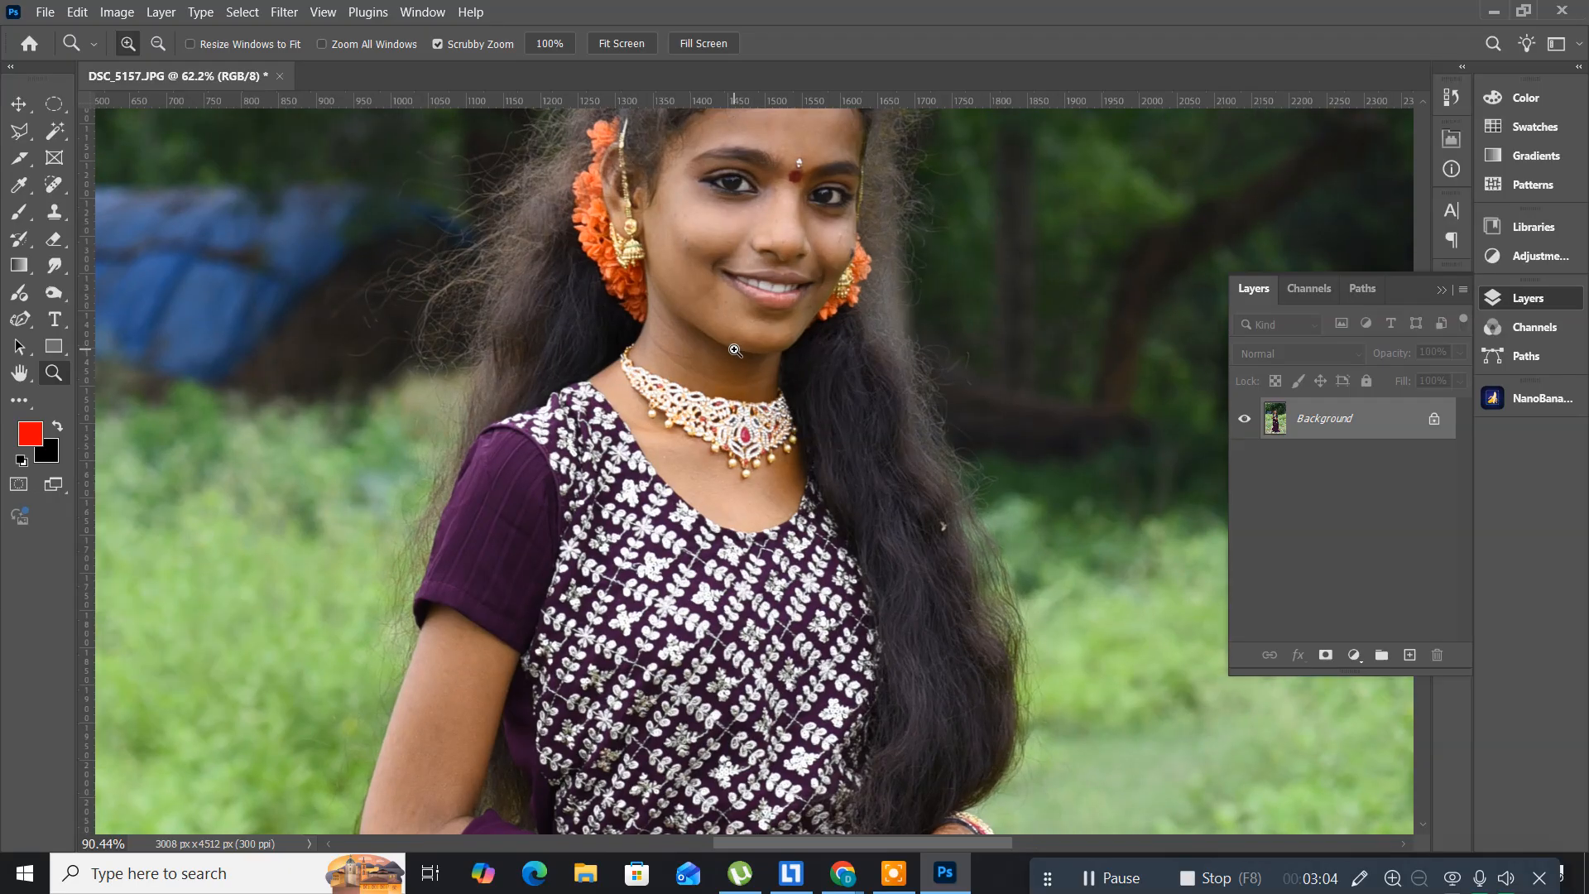
drag(655, 302, 644, 448)
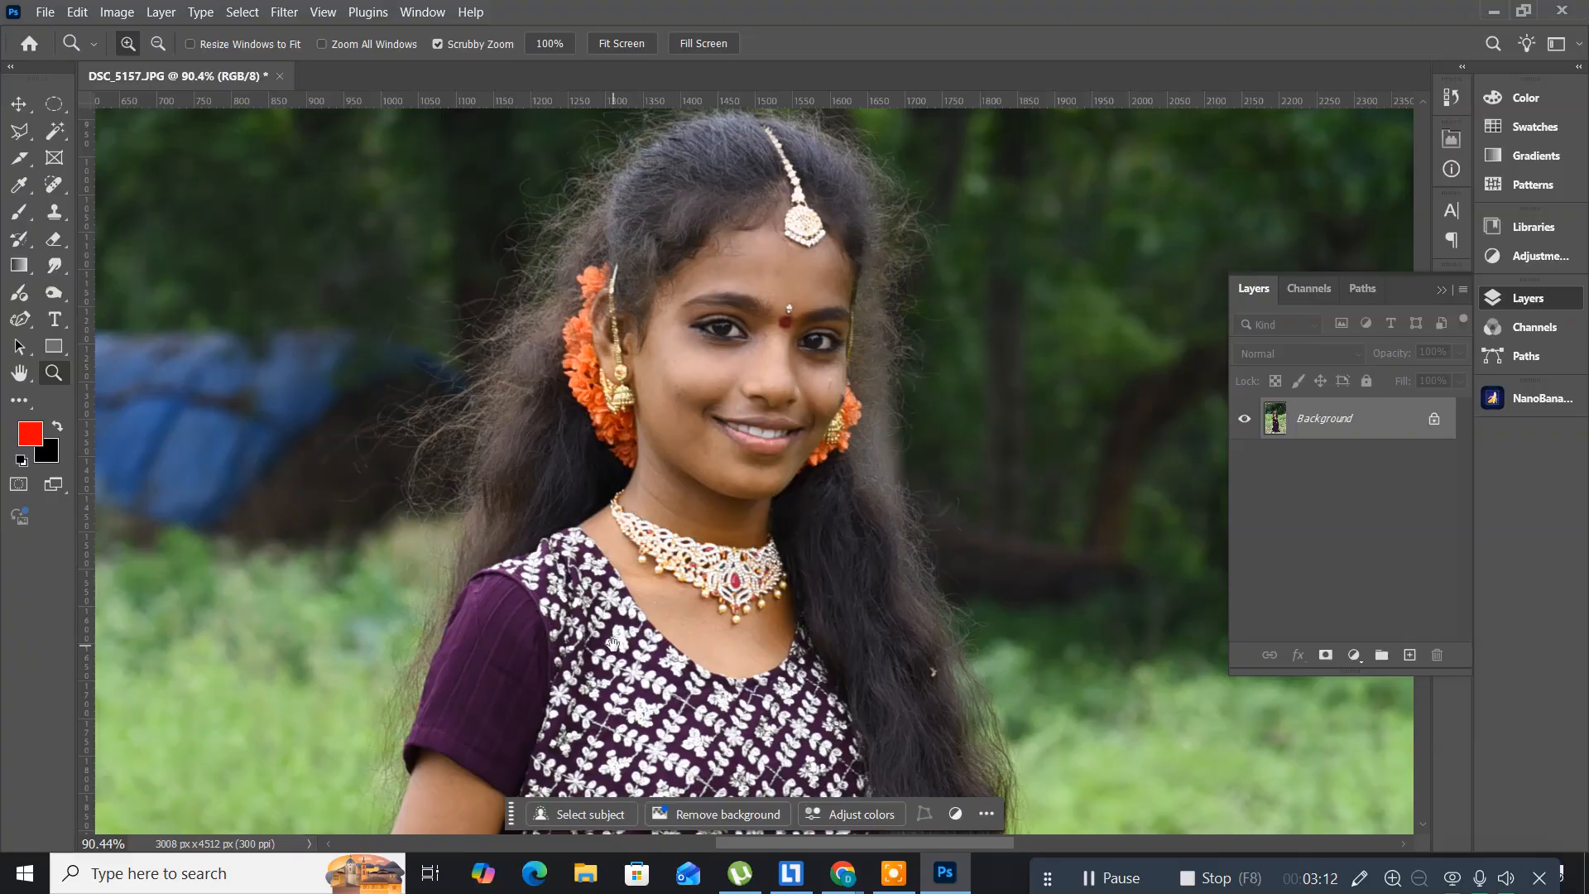
drag(613, 644, 665, 346)
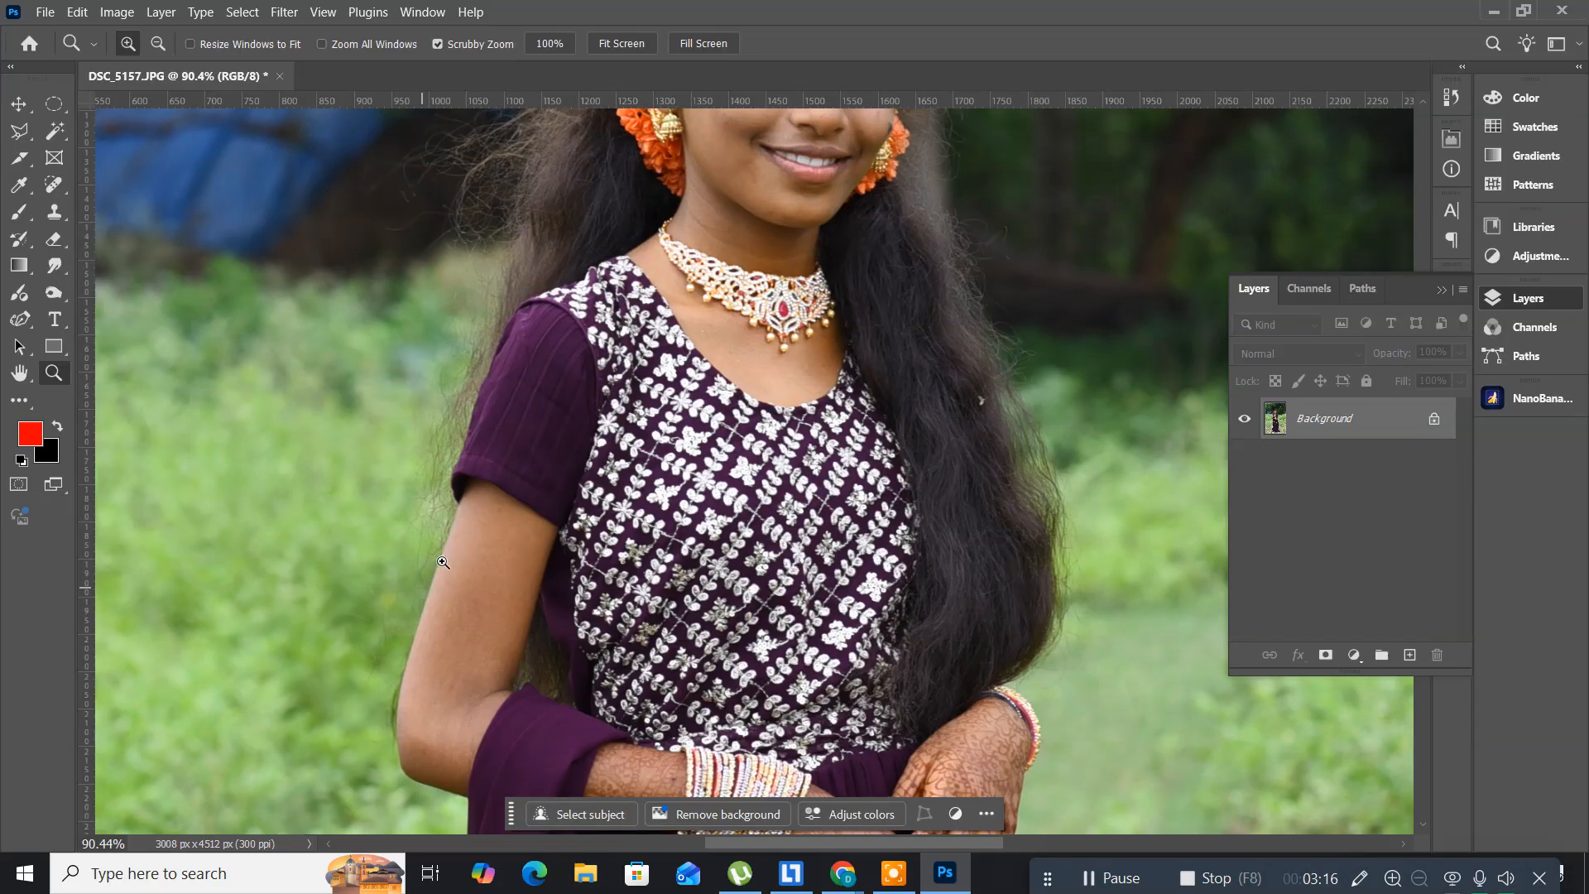
drag(539, 489, 588, 323)
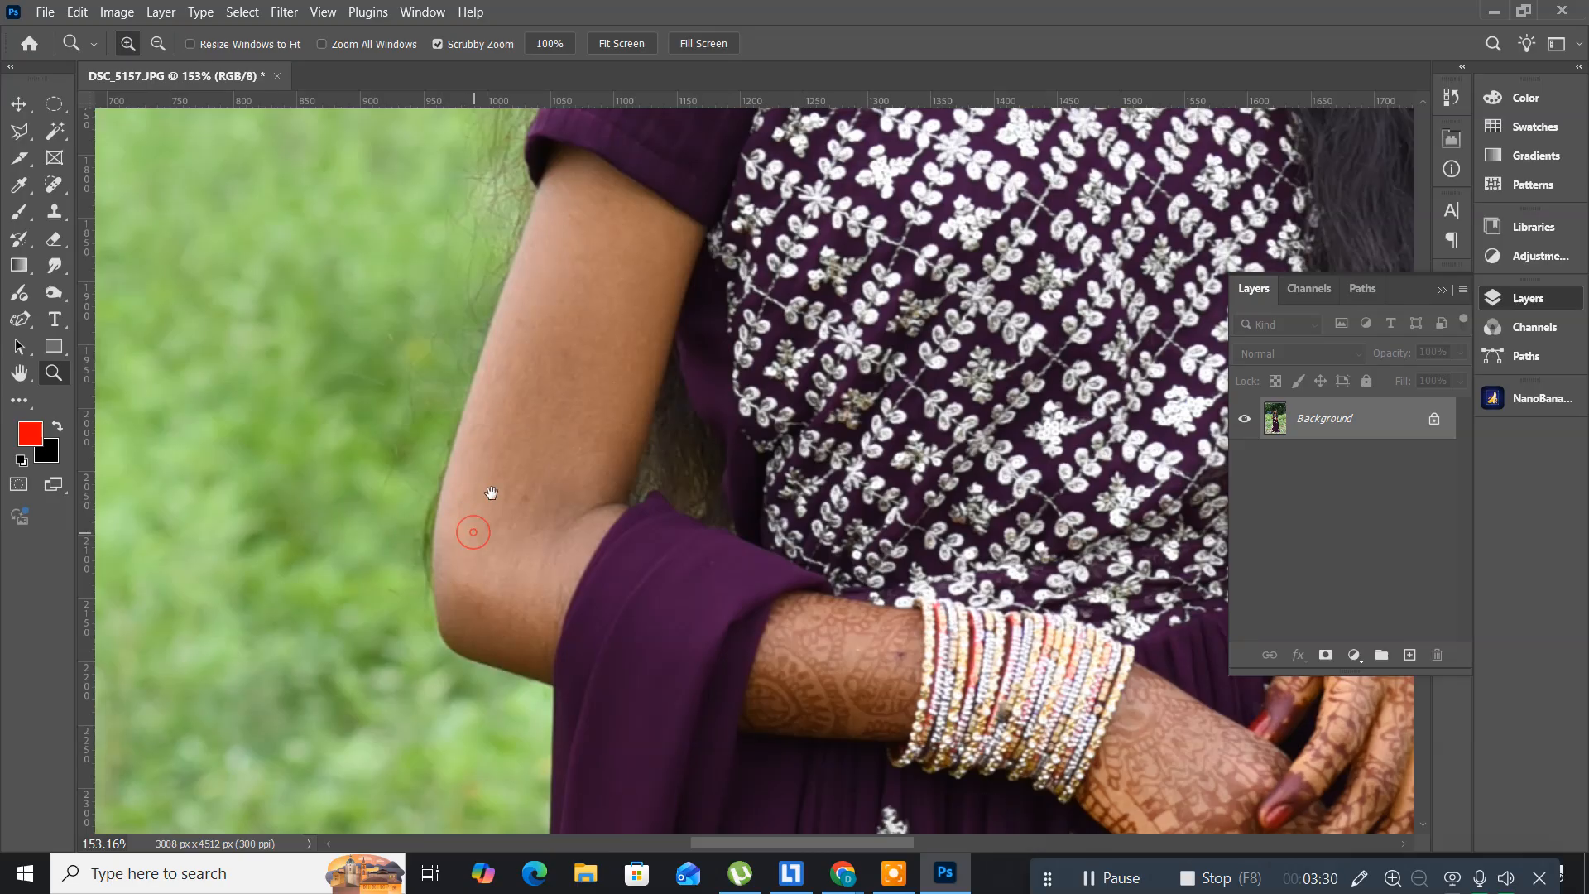
drag(489, 489, 563, 299)
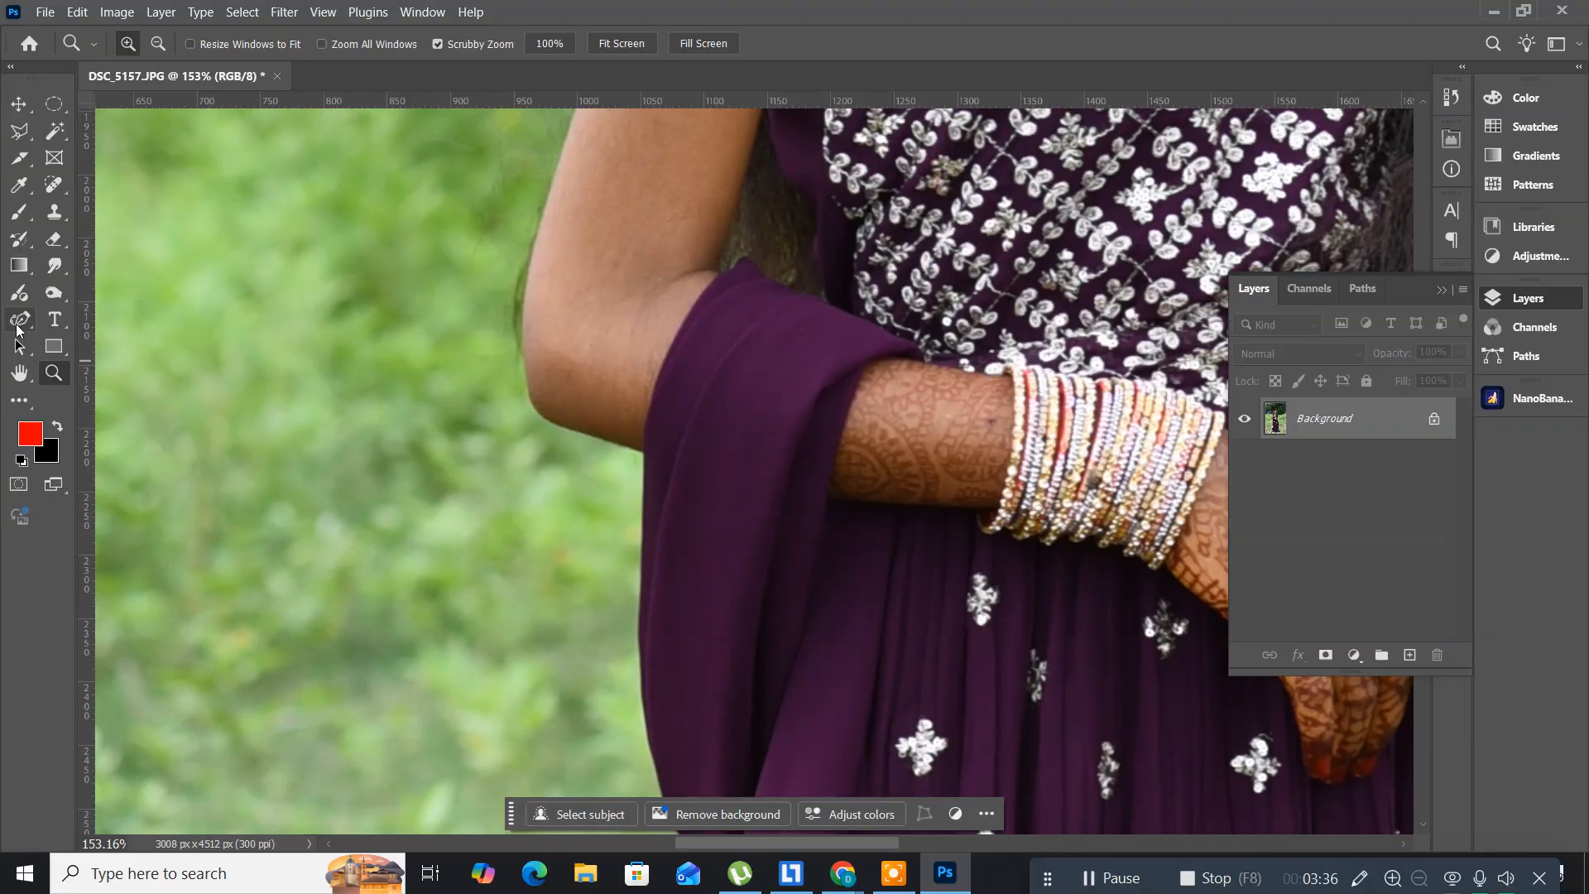
- Switch from the Curvature Pen to the standard Pen tool
click(17, 329)
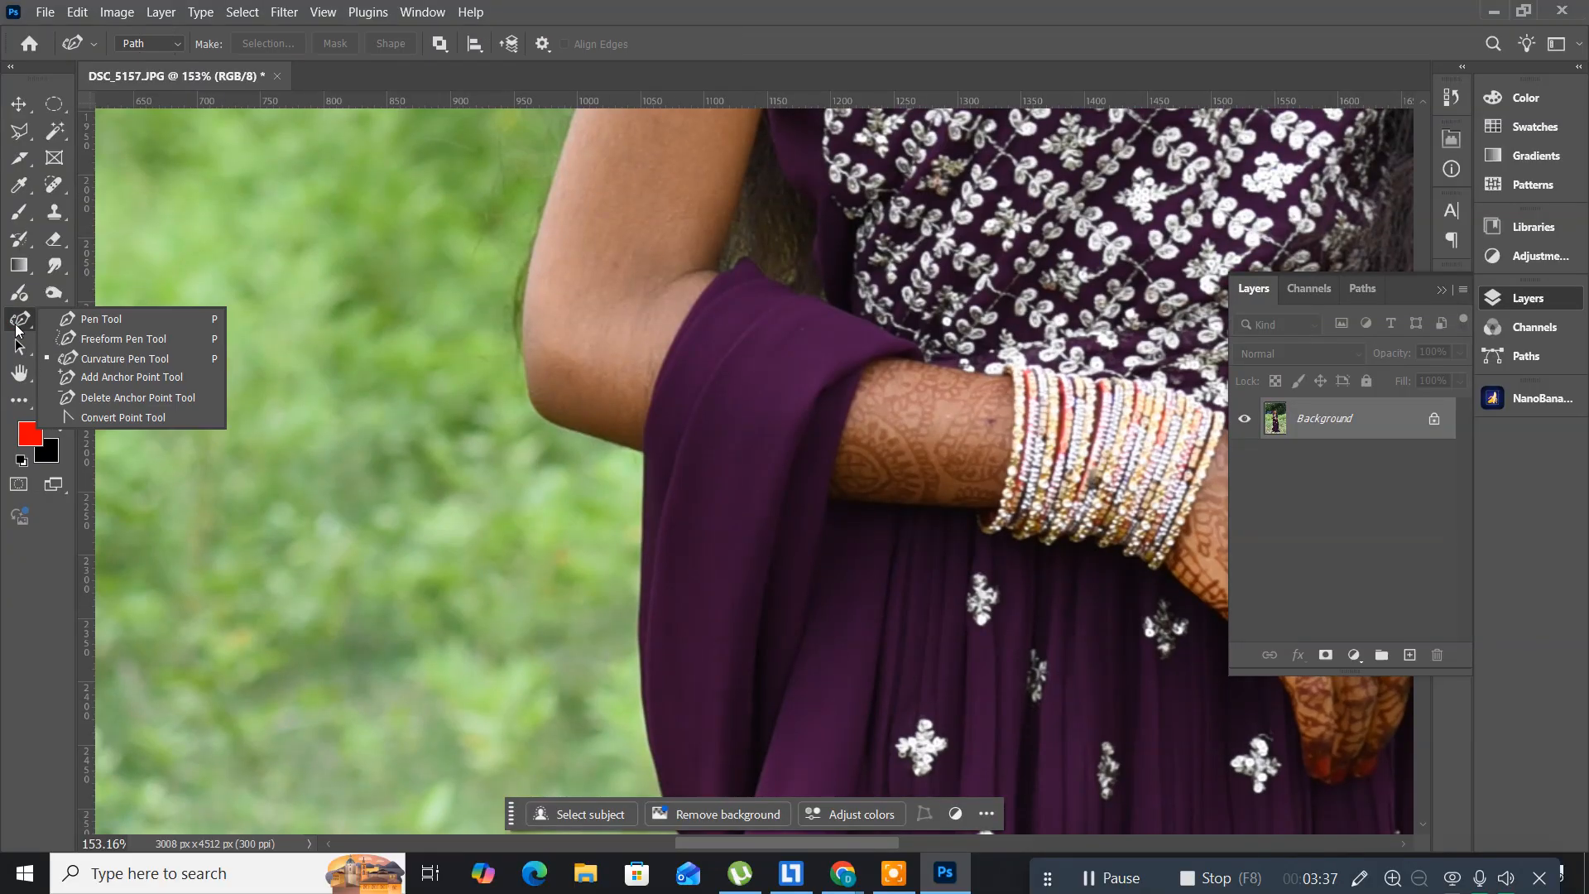
click(105, 323)
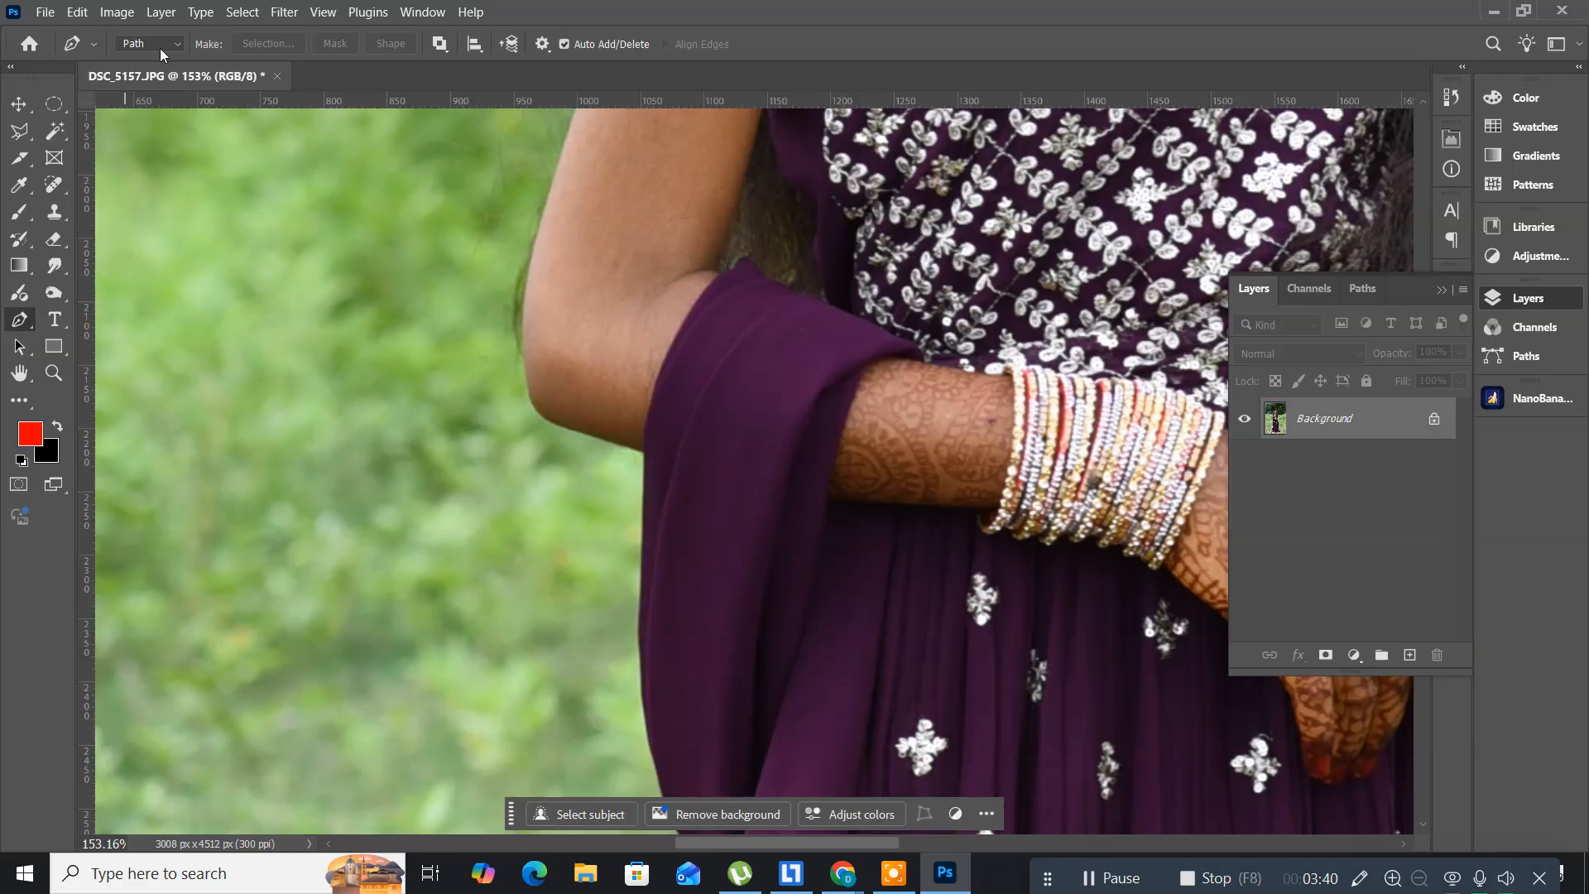
click(558, 425)
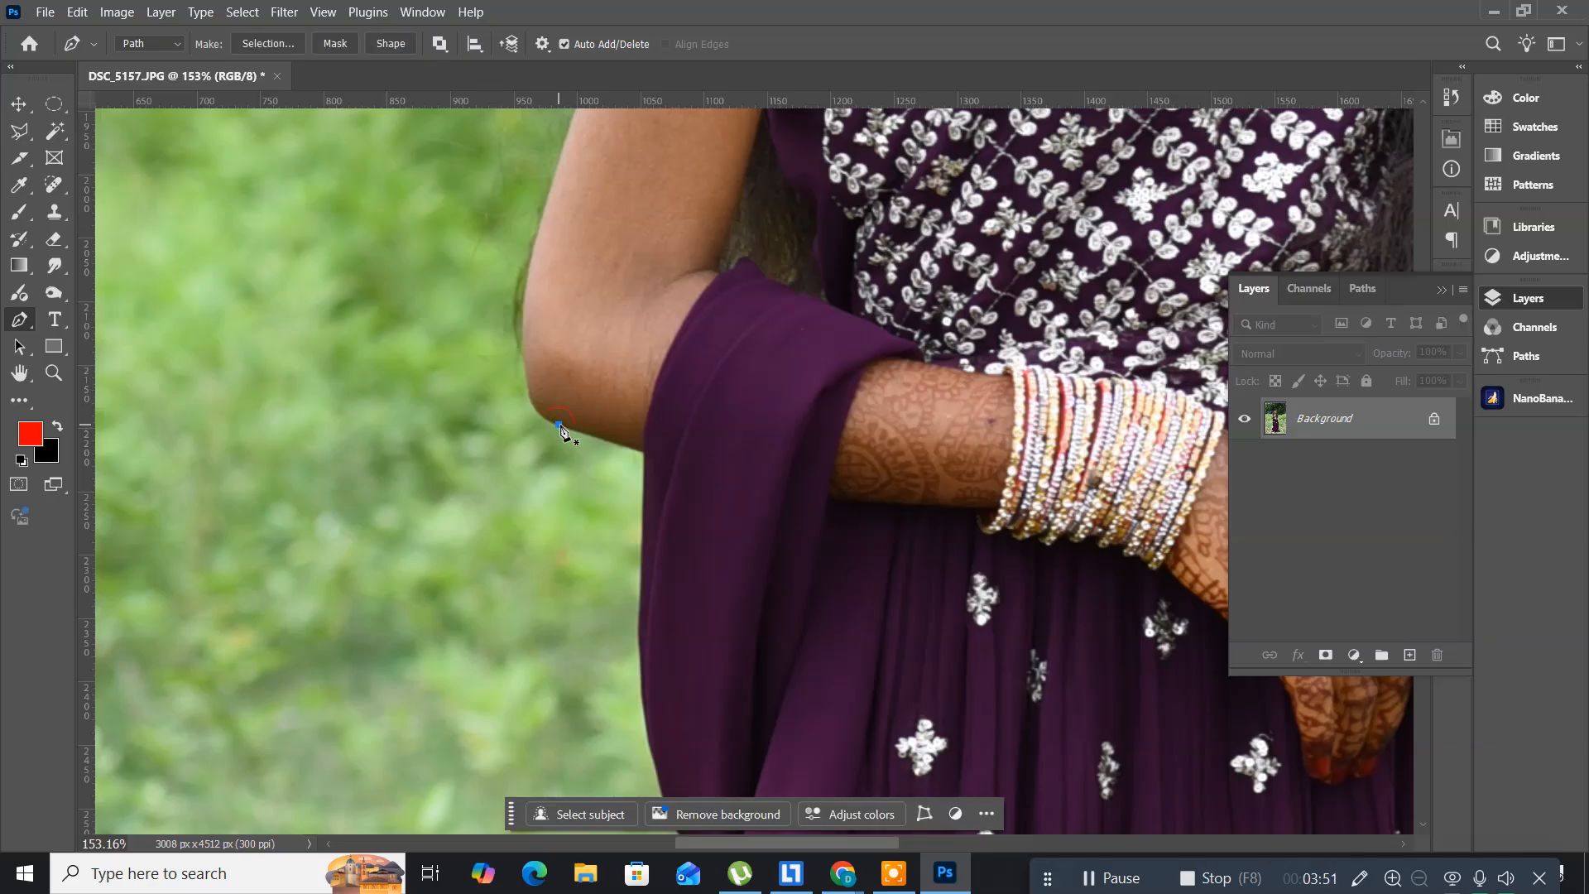
click(645, 455)
click(657, 575)
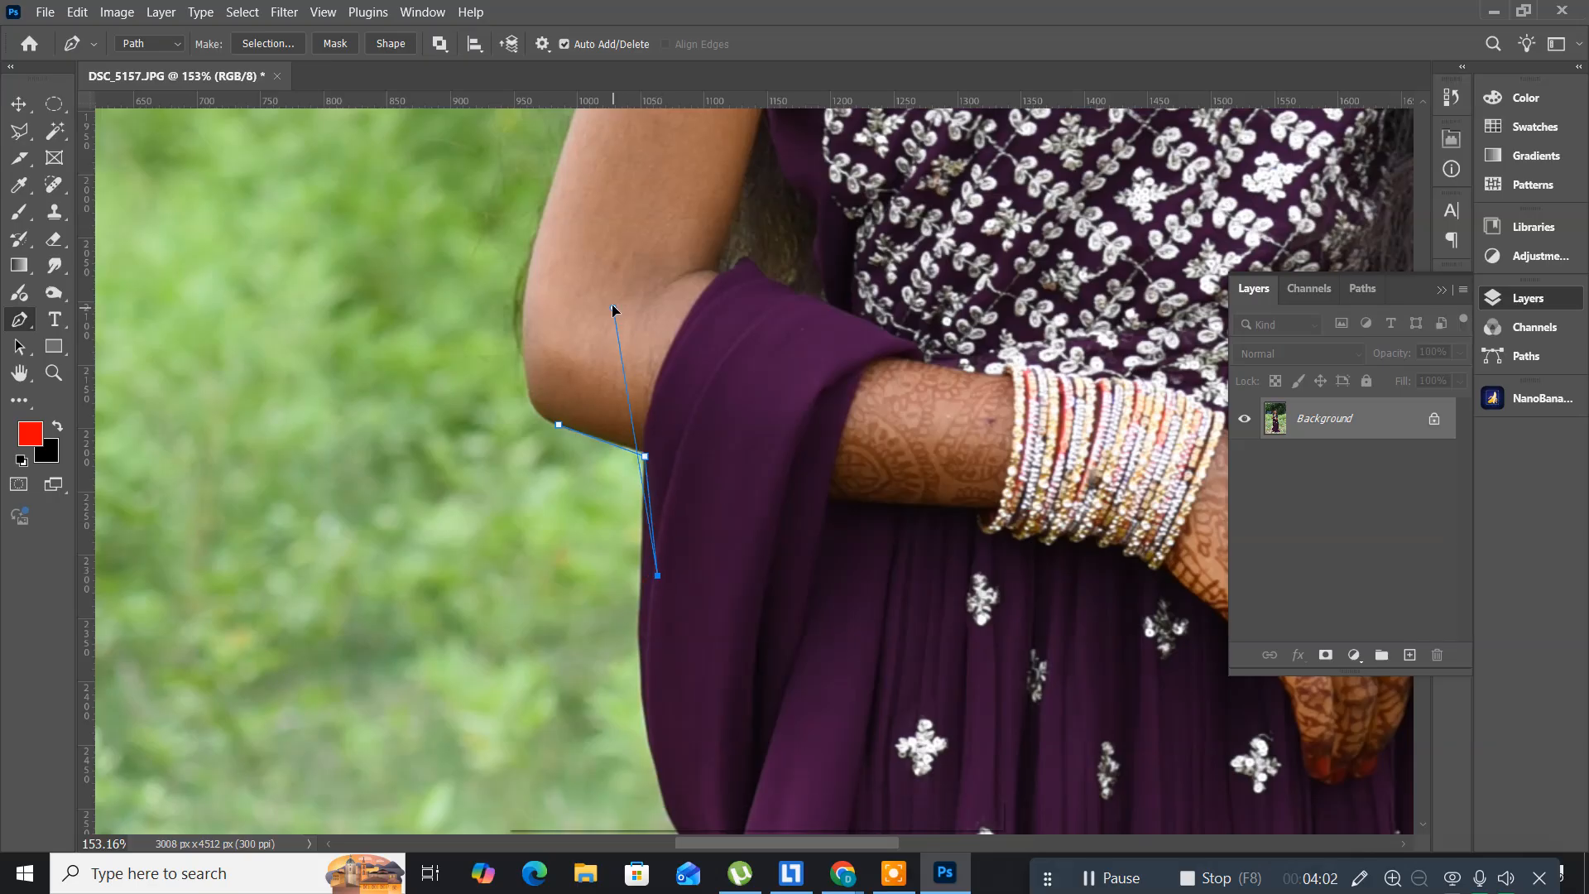
key(ctrl+z)
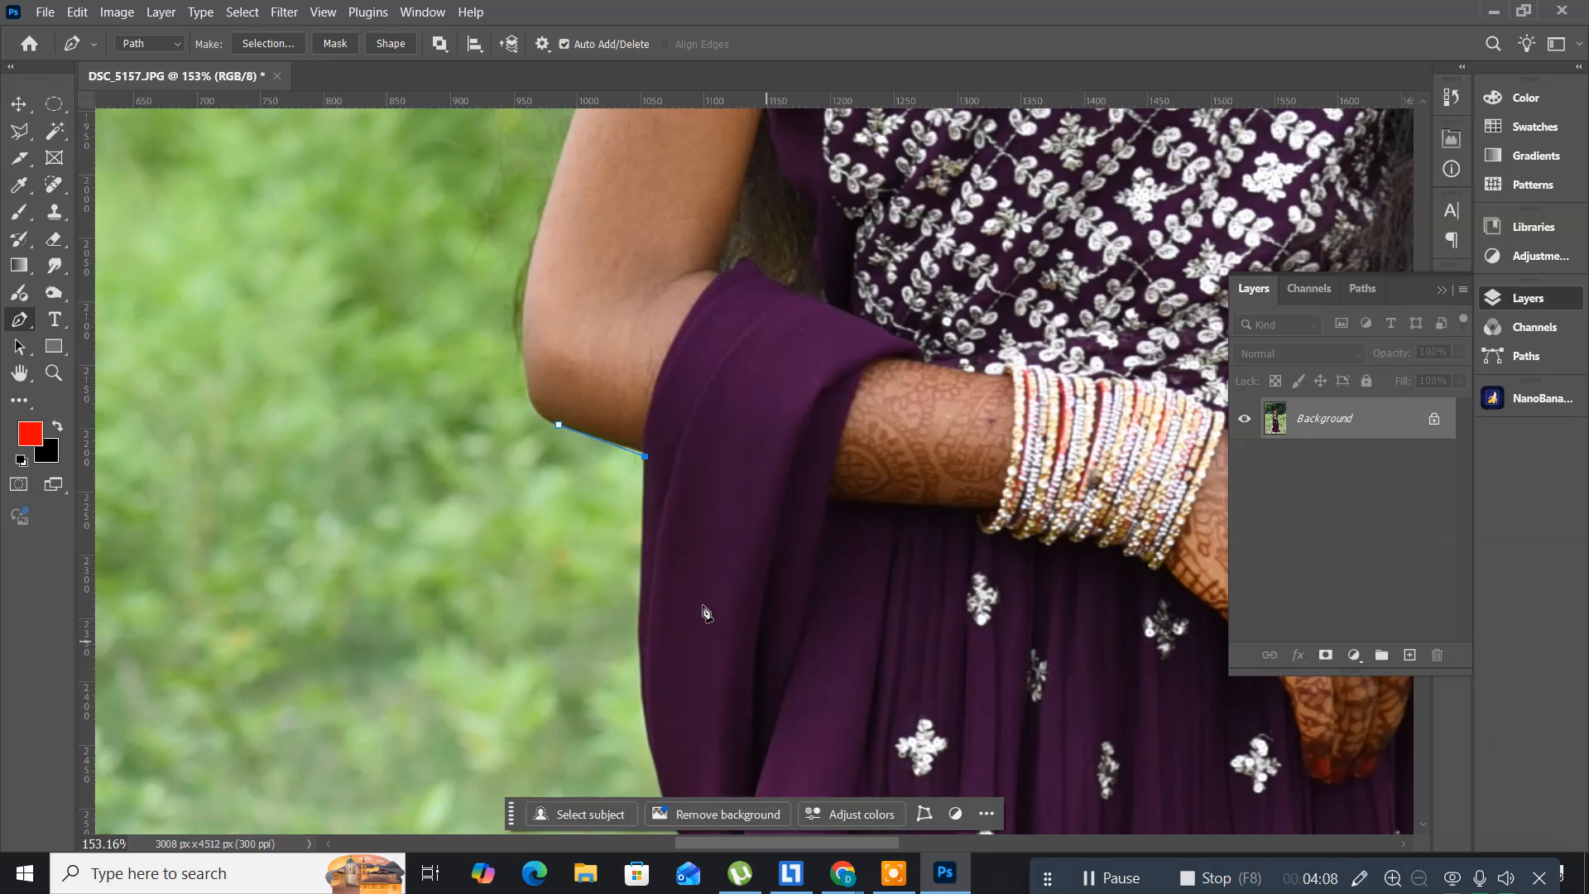
key(ctrl+z)
key(ctrl+z)
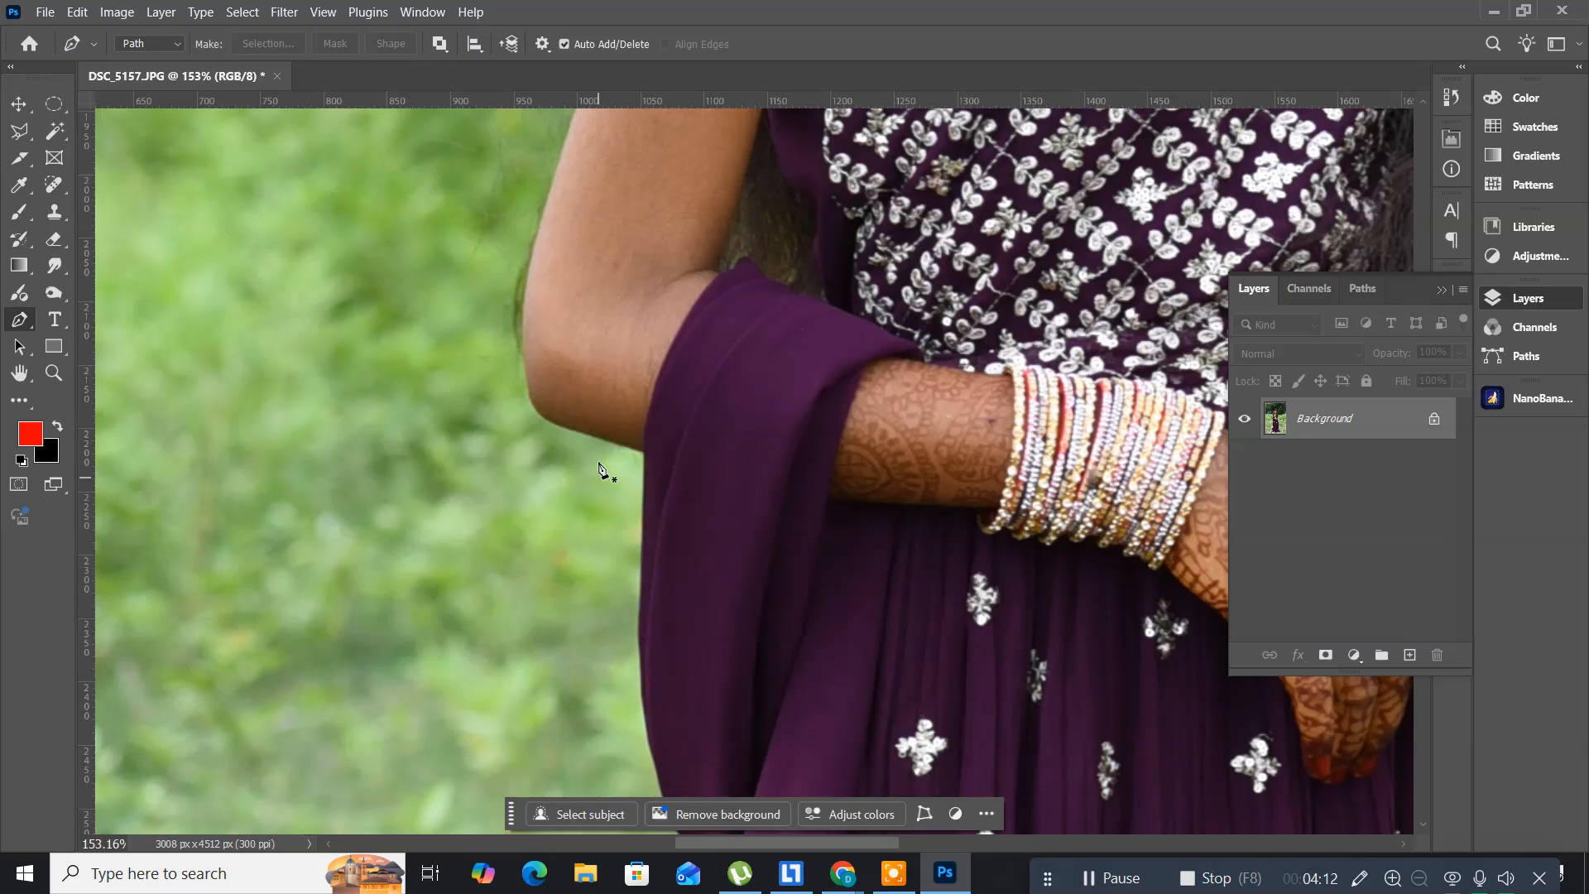
- Start a Pen path under the elbow, continue to the scarf and curve it down the scarf's outer edge, removing the last anchor's outgoing handle
click(552, 421)
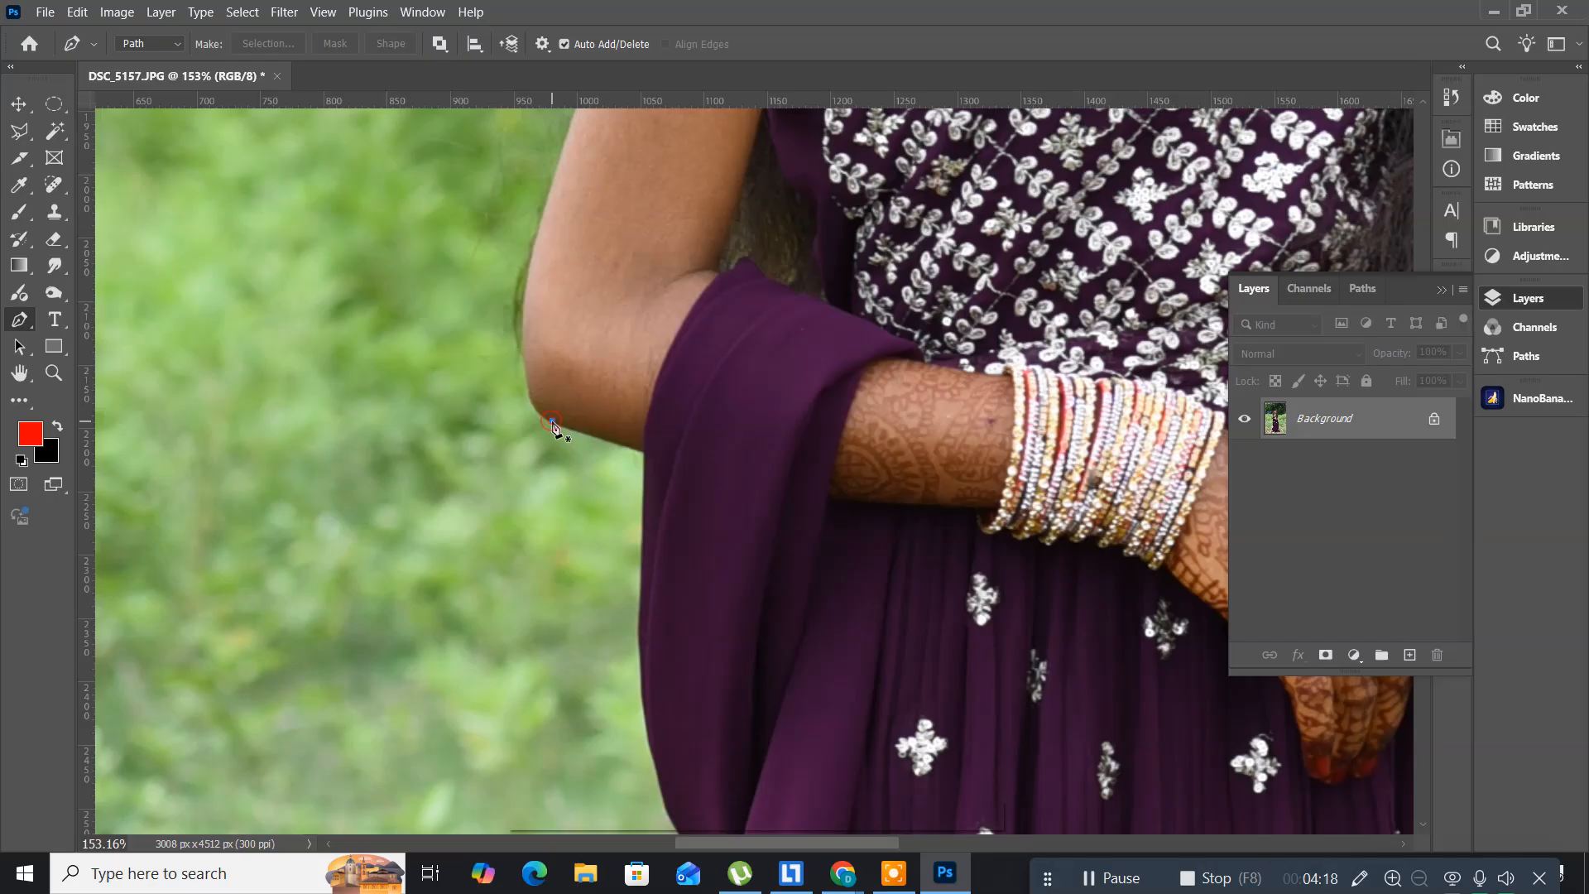
click(644, 453)
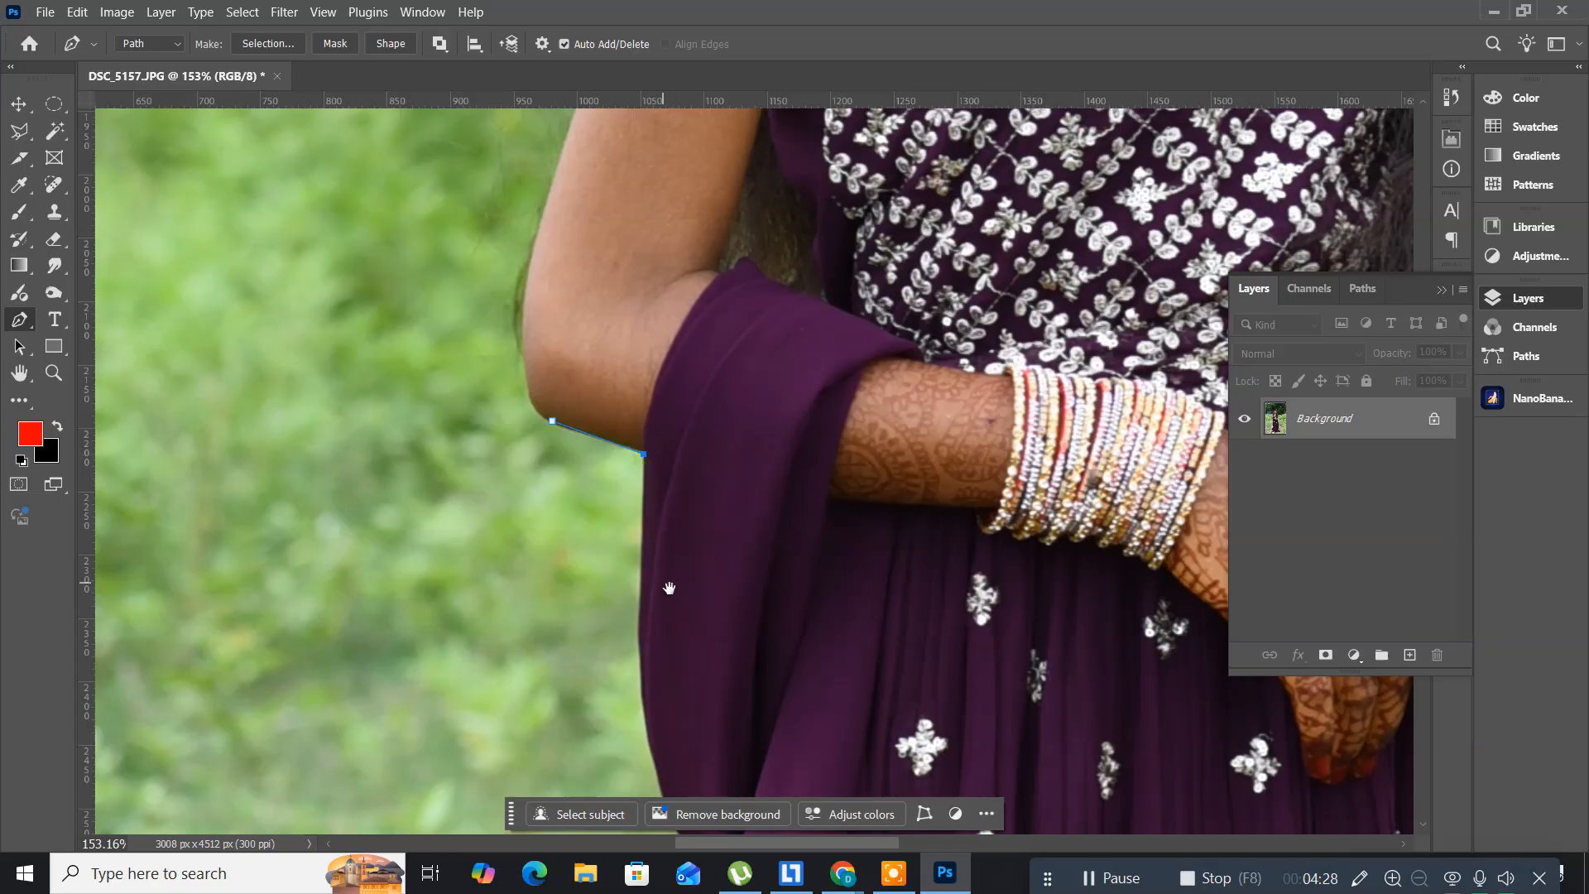
drag(652, 385, 637, 313)
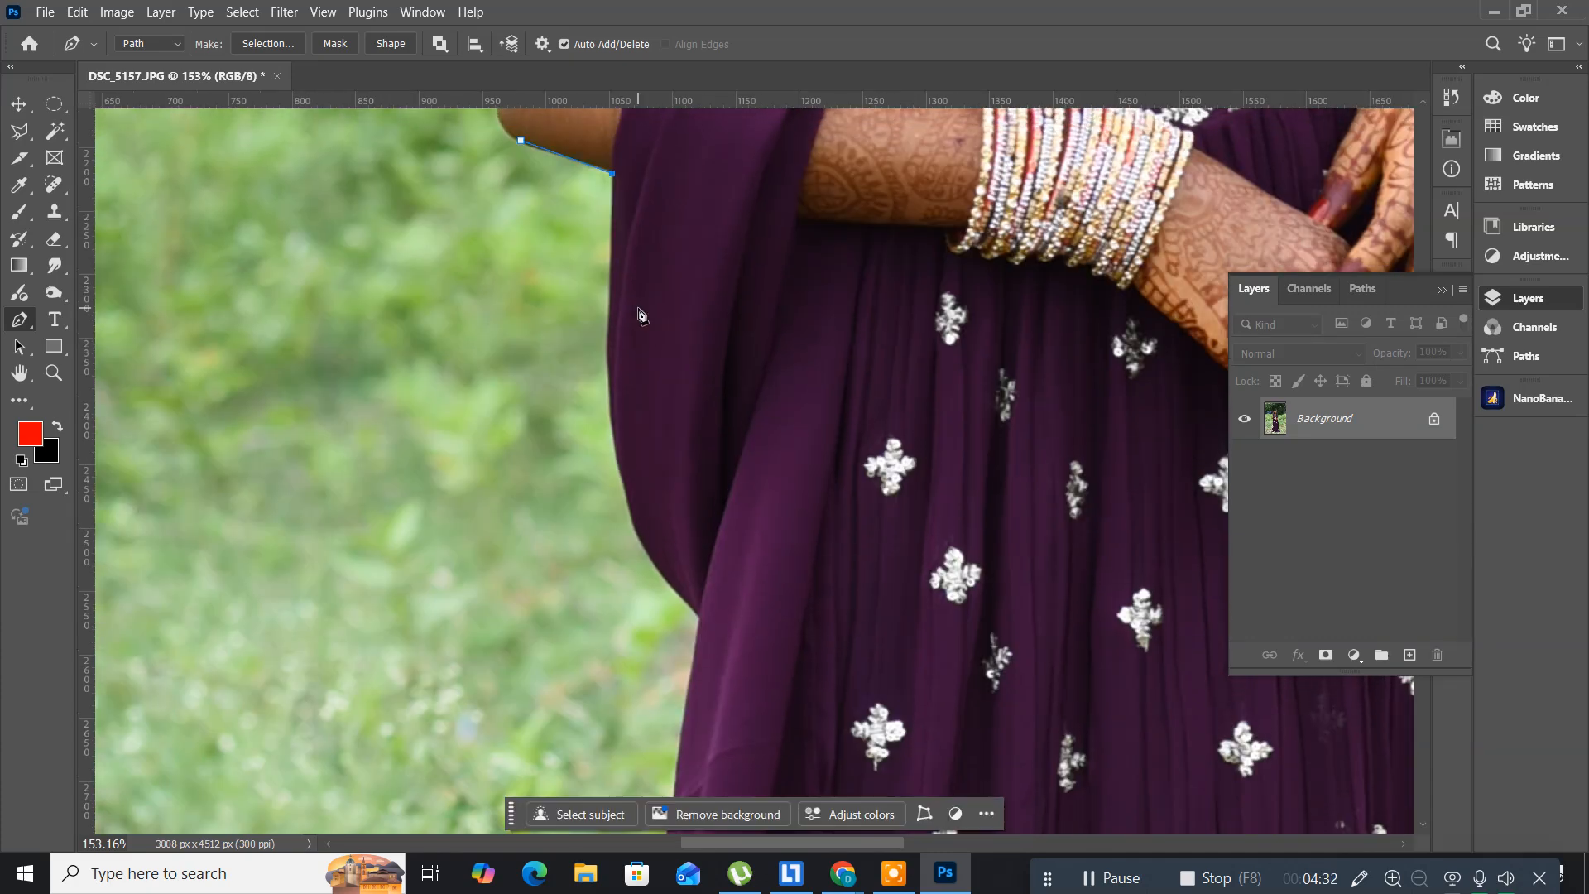
click(605, 358)
click(634, 533)
drag(637, 547, 654, 564)
click(635, 534)
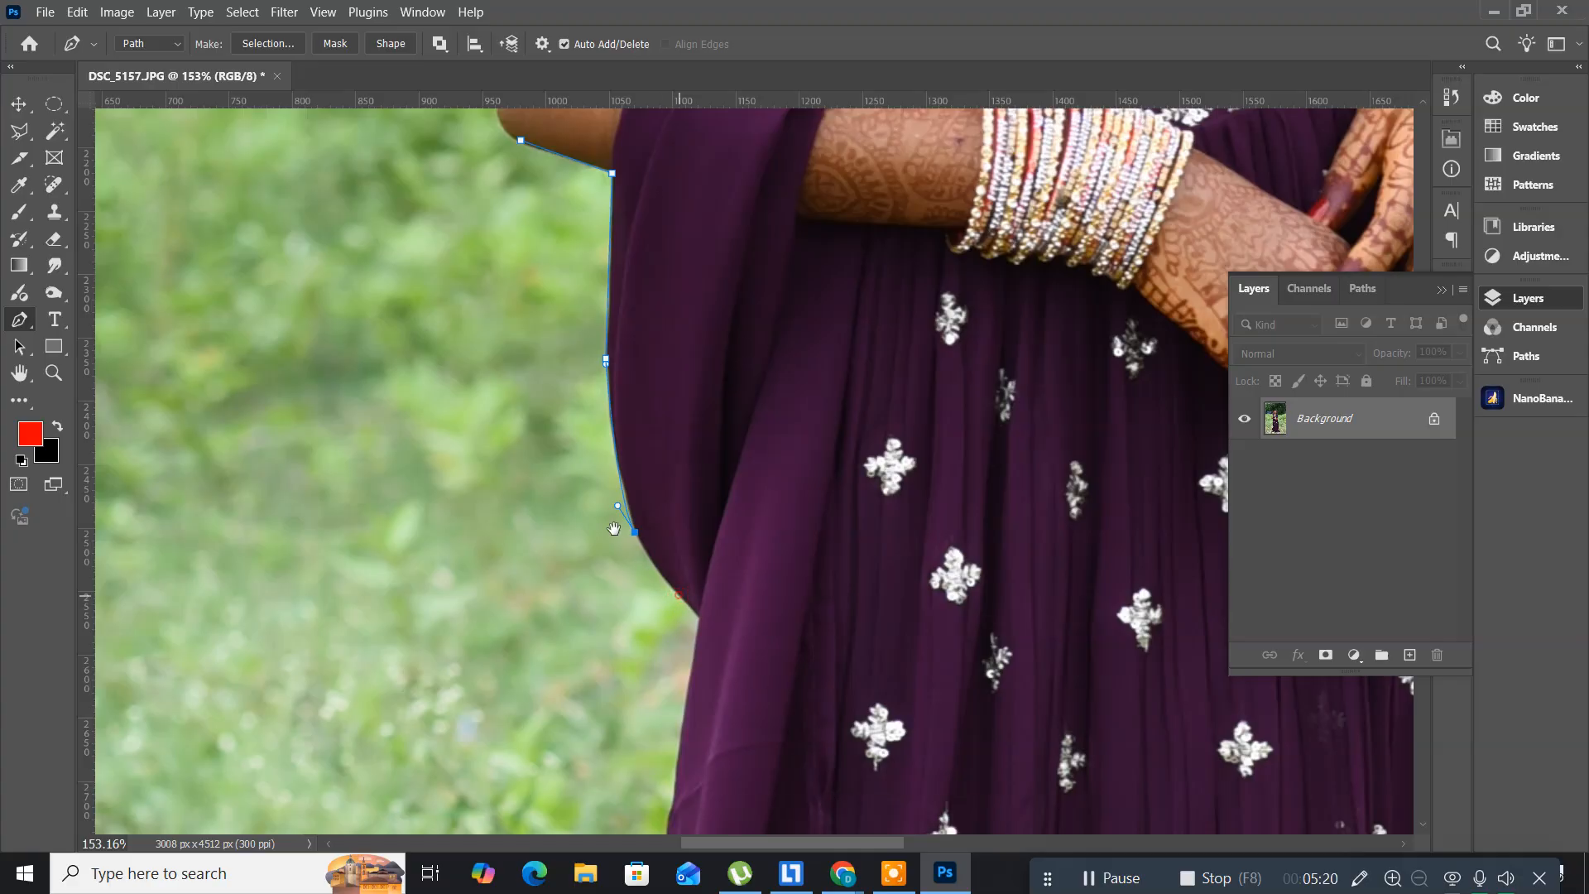
- Extend the path with a curved segment to where the scarf's lower edge meets the skirt, removing that anchor's outgoing handle
drag(612, 526, 474, 301)
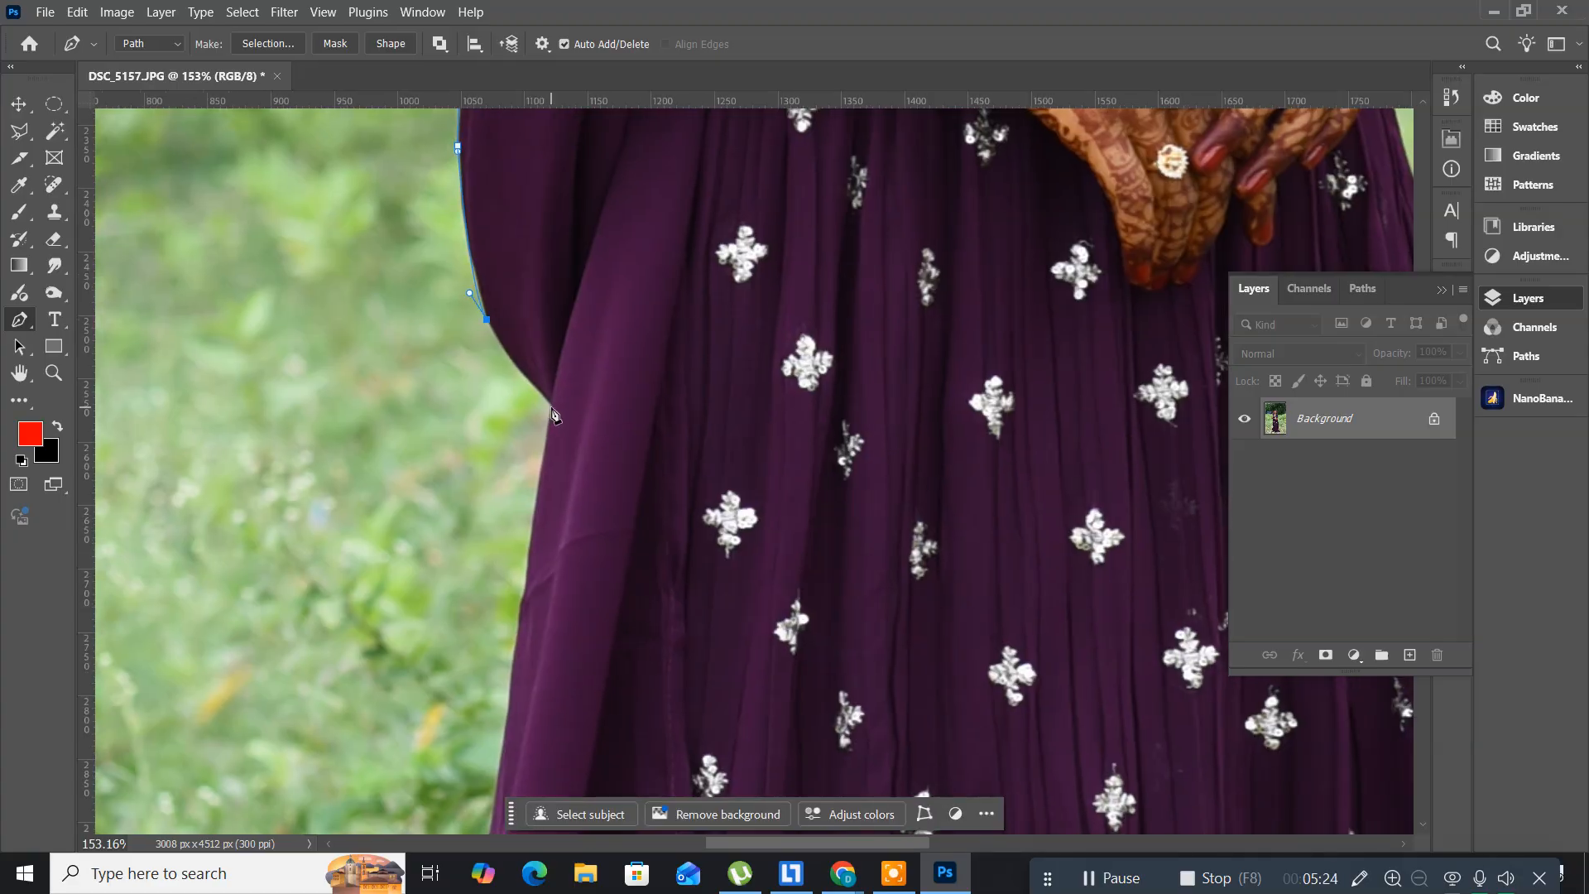
click(552, 408)
drag(553, 411, 573, 427)
click(552, 406)
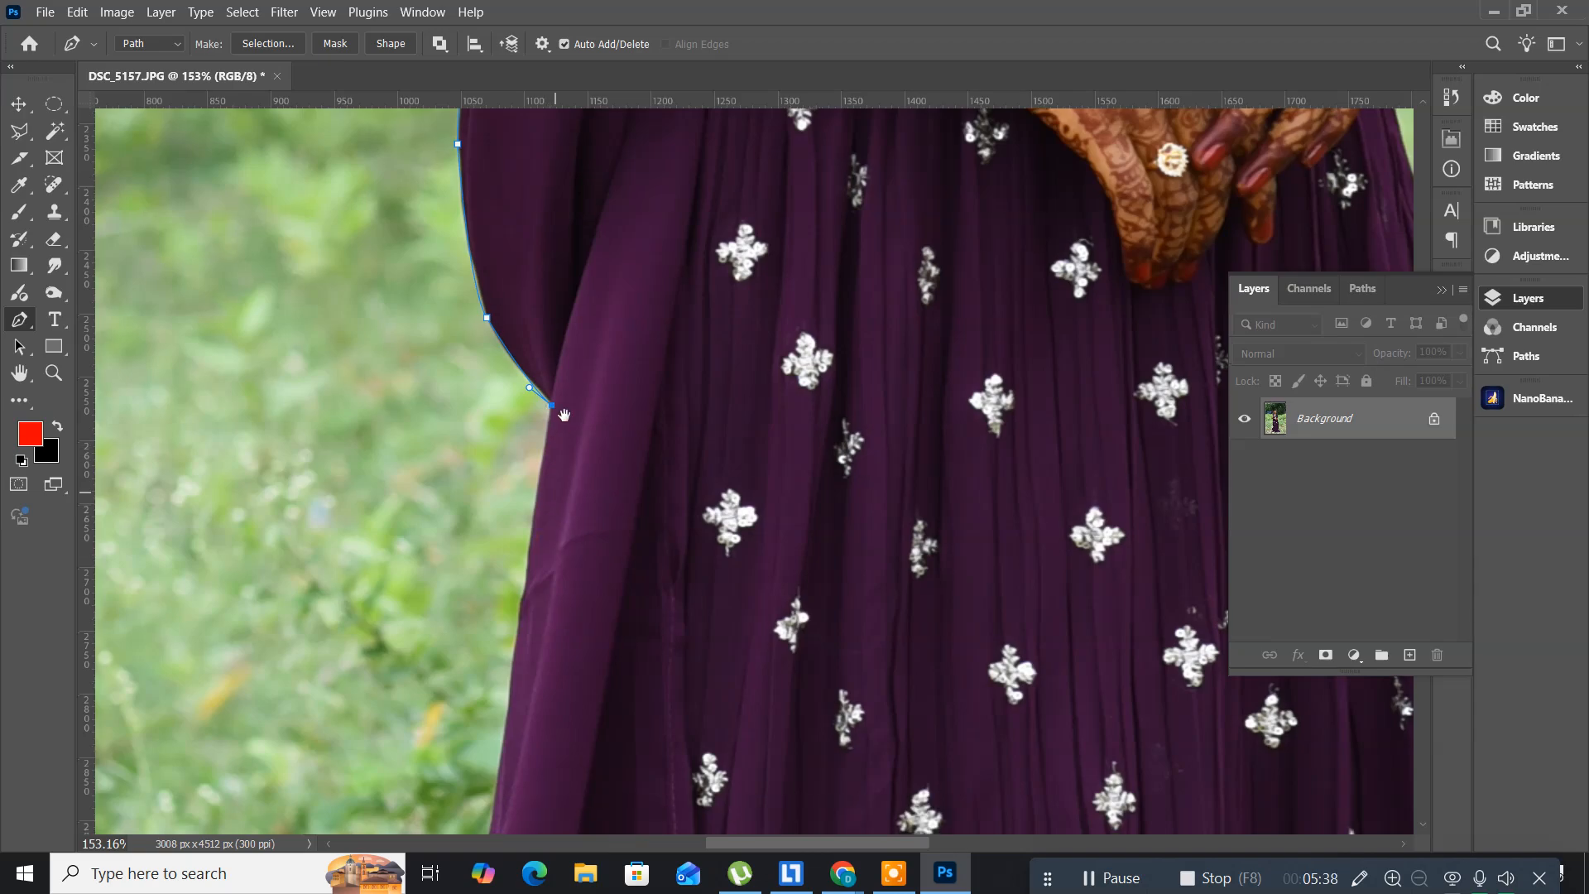
- Extend the path from below the scarf's fold down the skirt's outer edge with several closely spaced anchors
drag(552, 525, 578, 278)
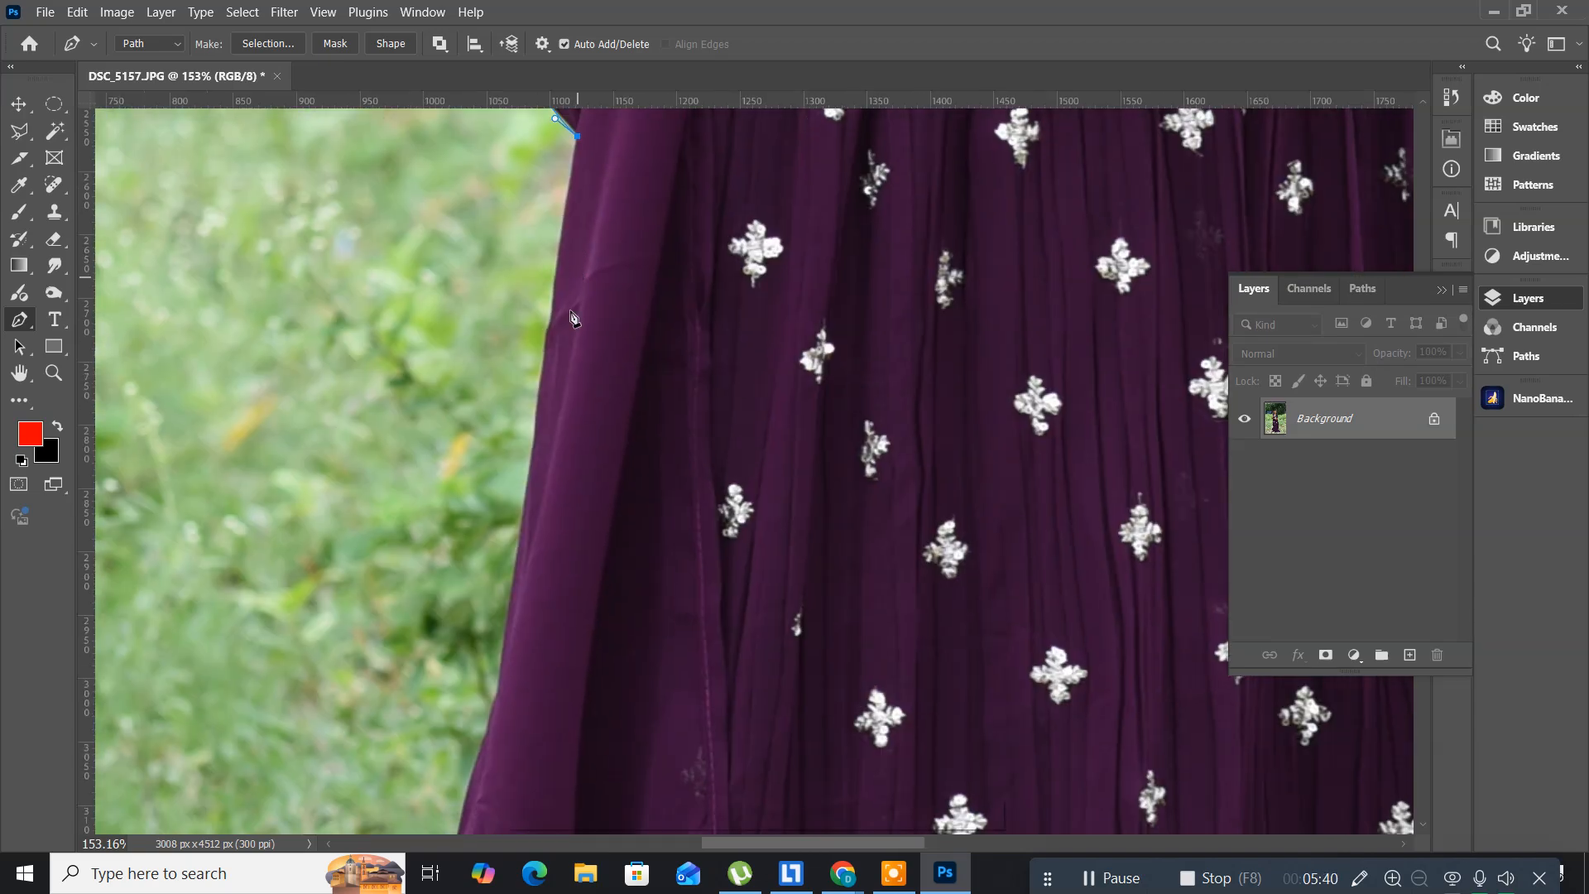
click(532, 443)
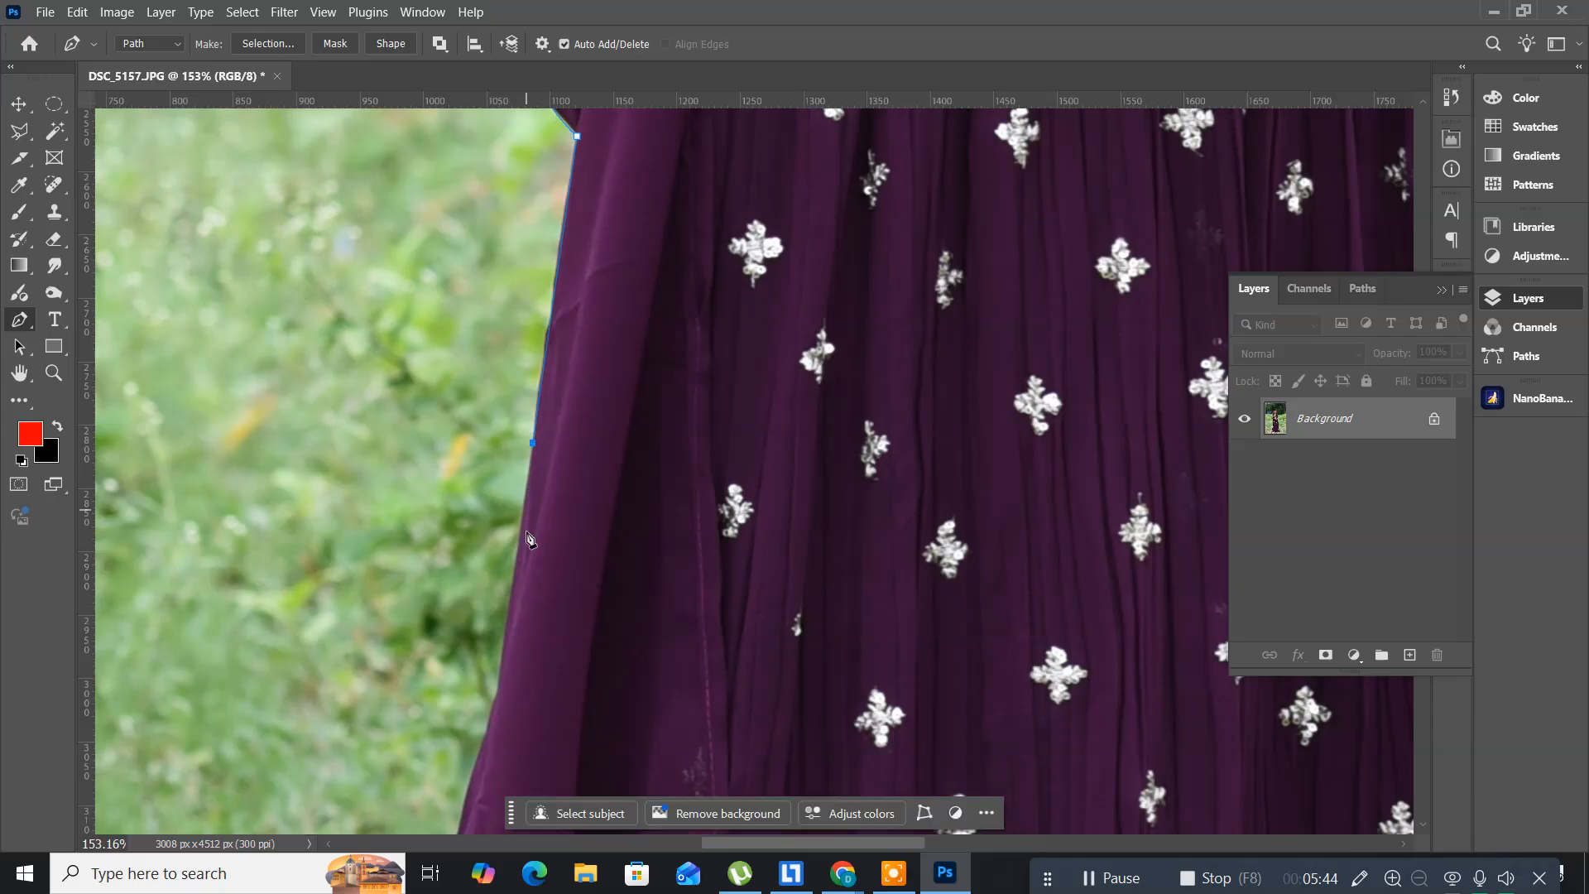
click(518, 562)
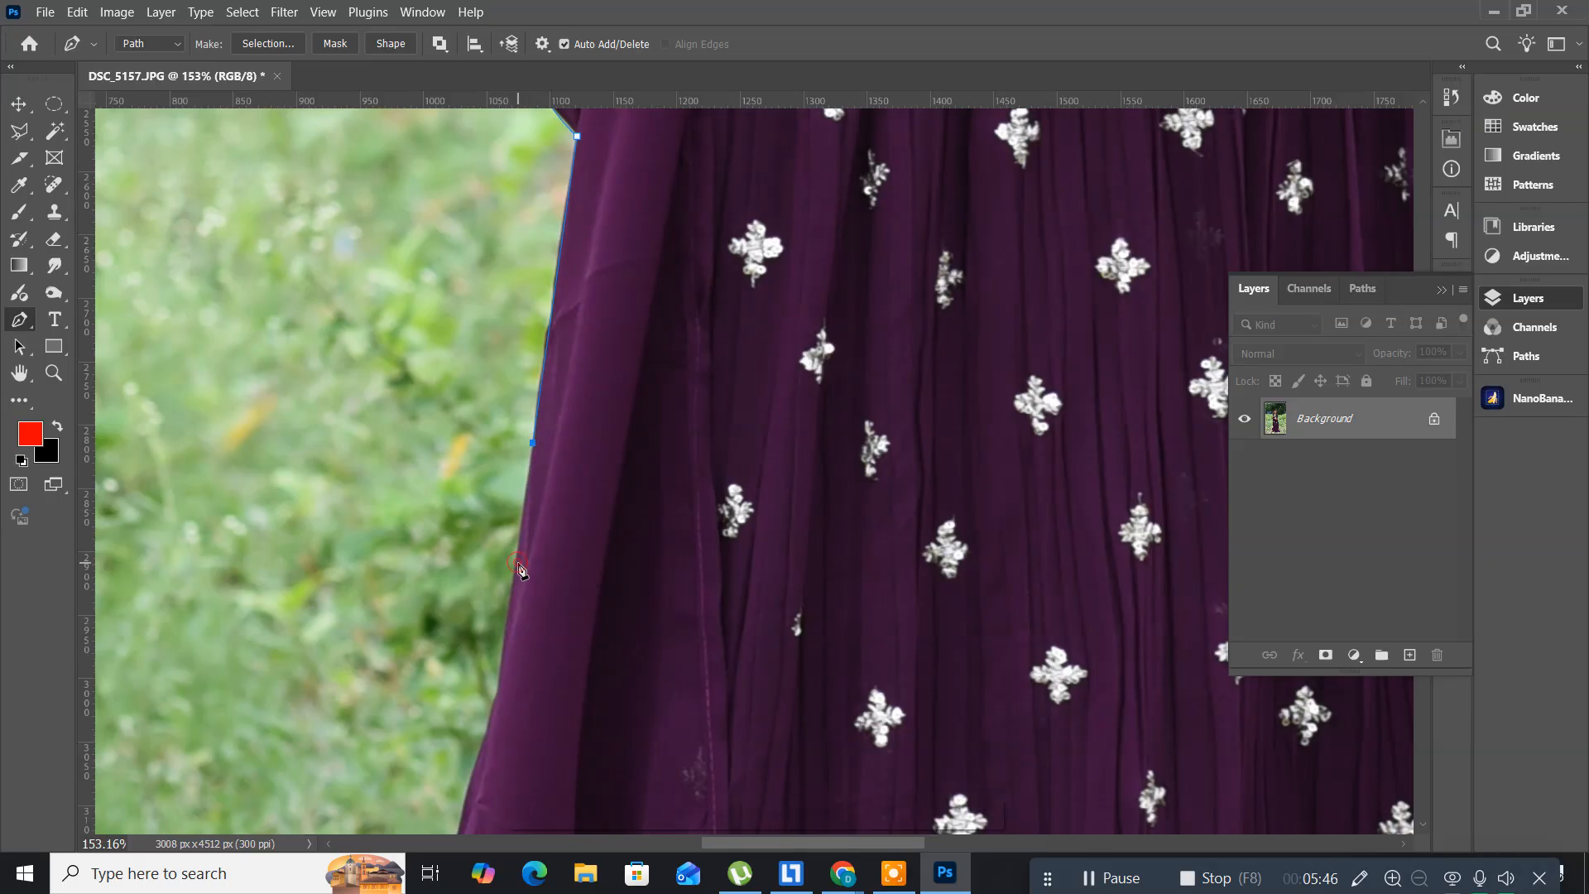
drag(513, 507, 559, 249)
drag(533, 389, 521, 460)
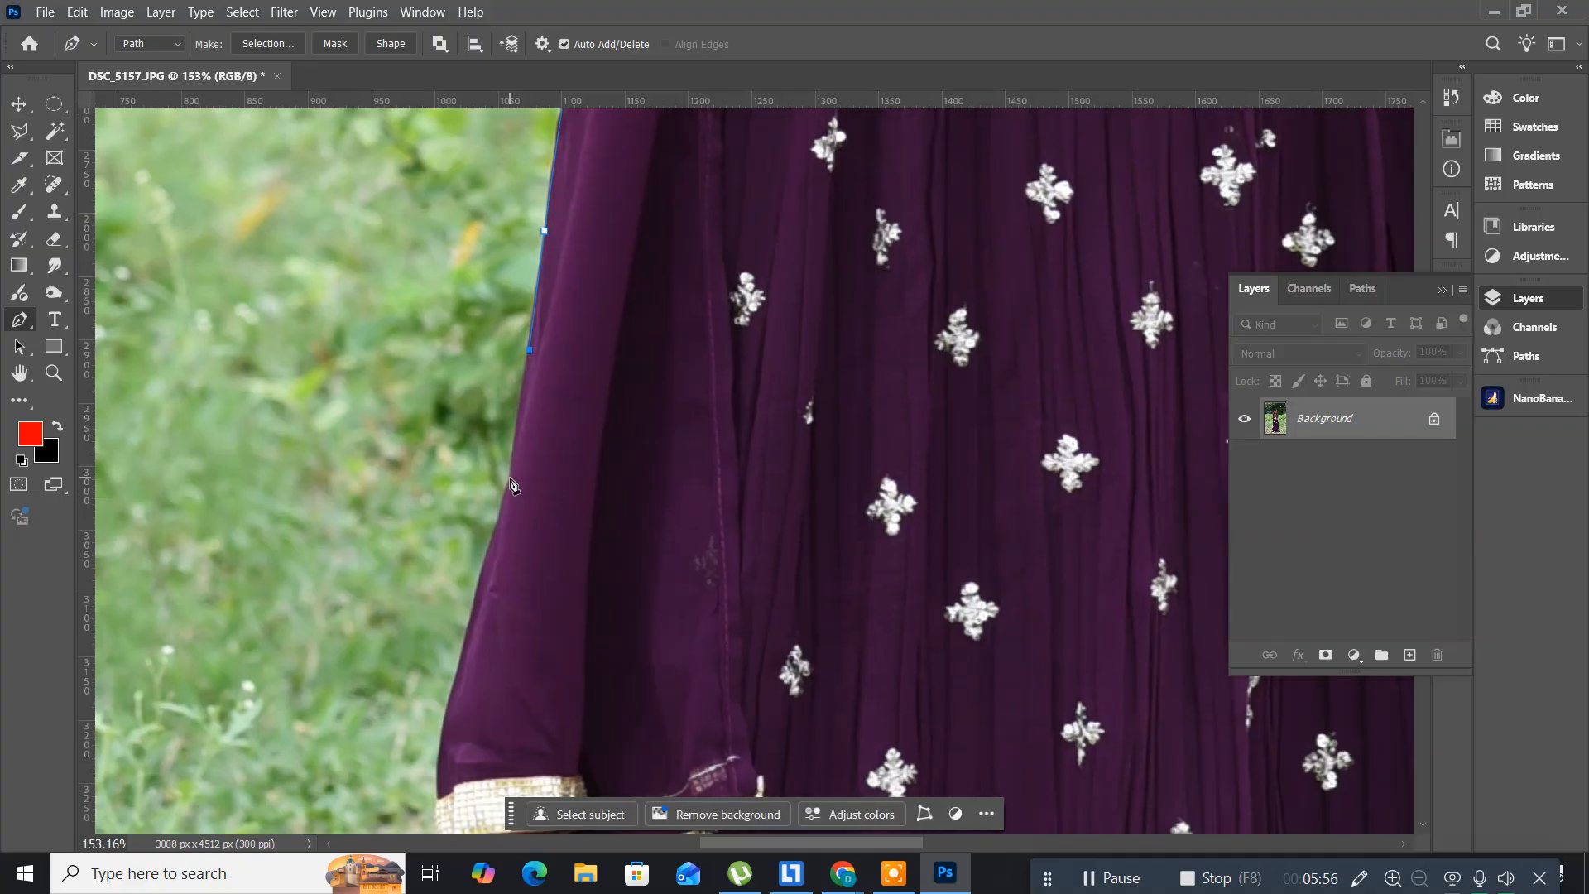
click(510, 474)
- Curve the path down to the upper corner of the scarf's gold border and remove that anchor's outgoing handle
key(space)
drag(525, 517, 484, 358)
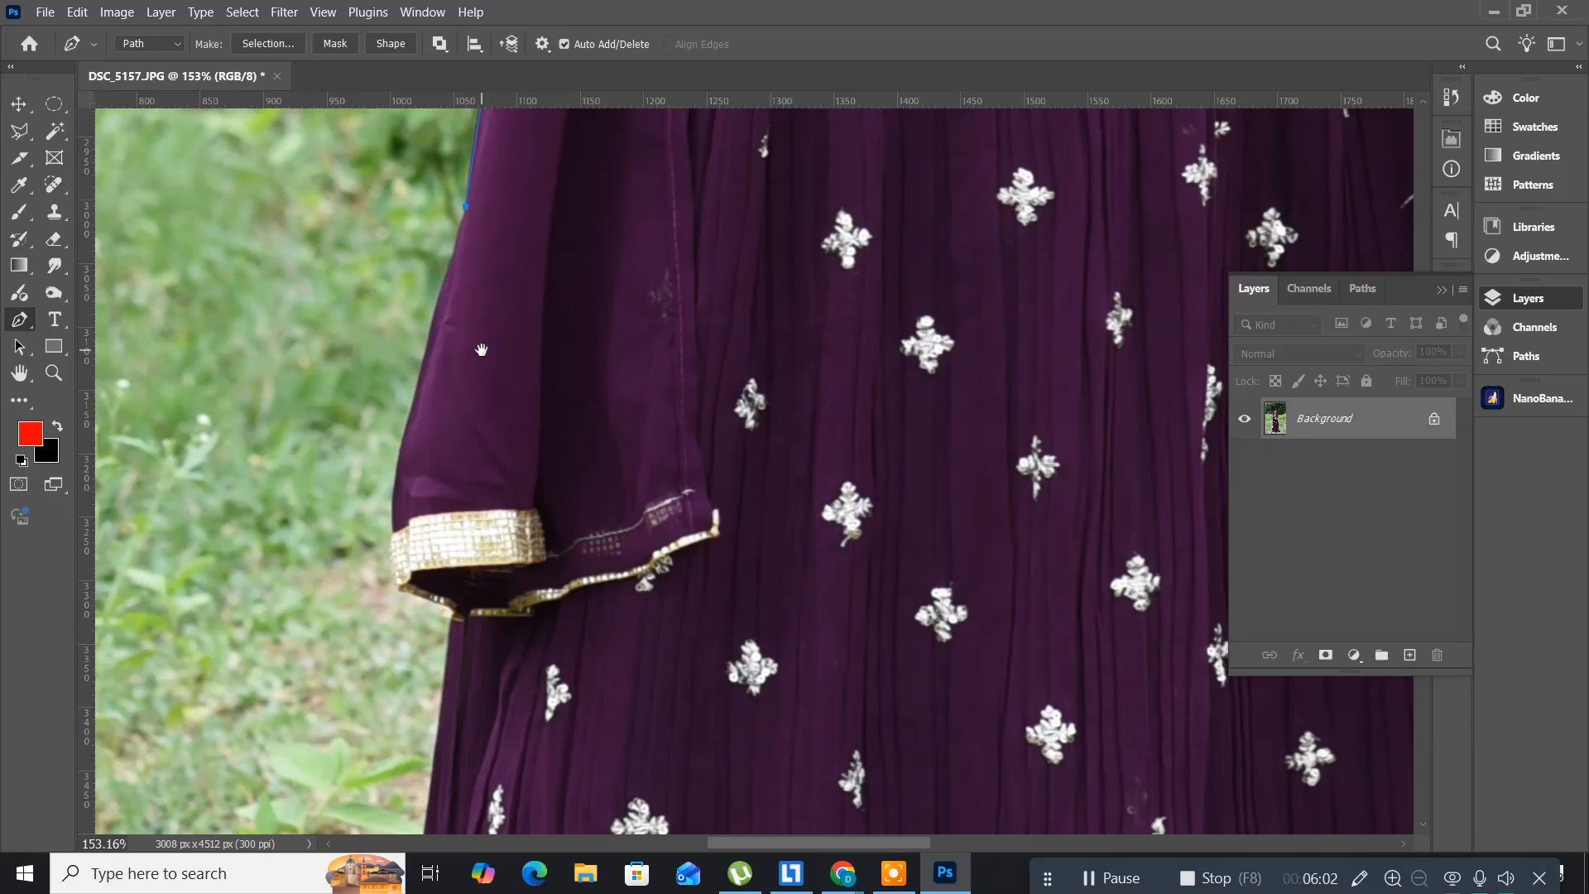
click(394, 532)
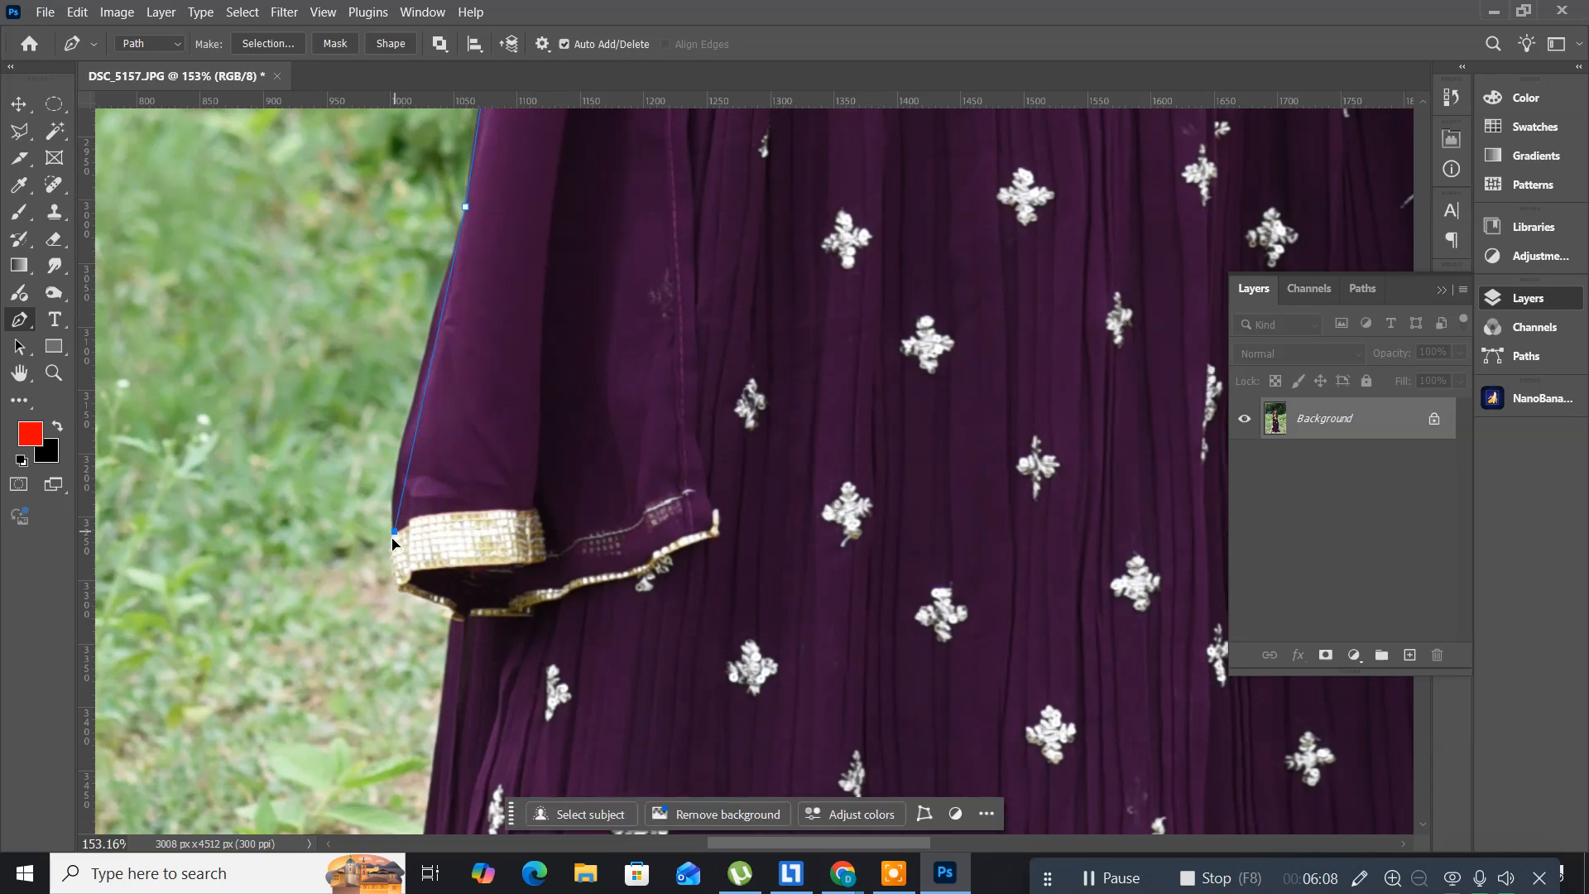
mouse_move(393, 539)
mouse_down()
mouse_move(414, 581)
mouse_move(404, 563)
mouse_up()
click(395, 536)
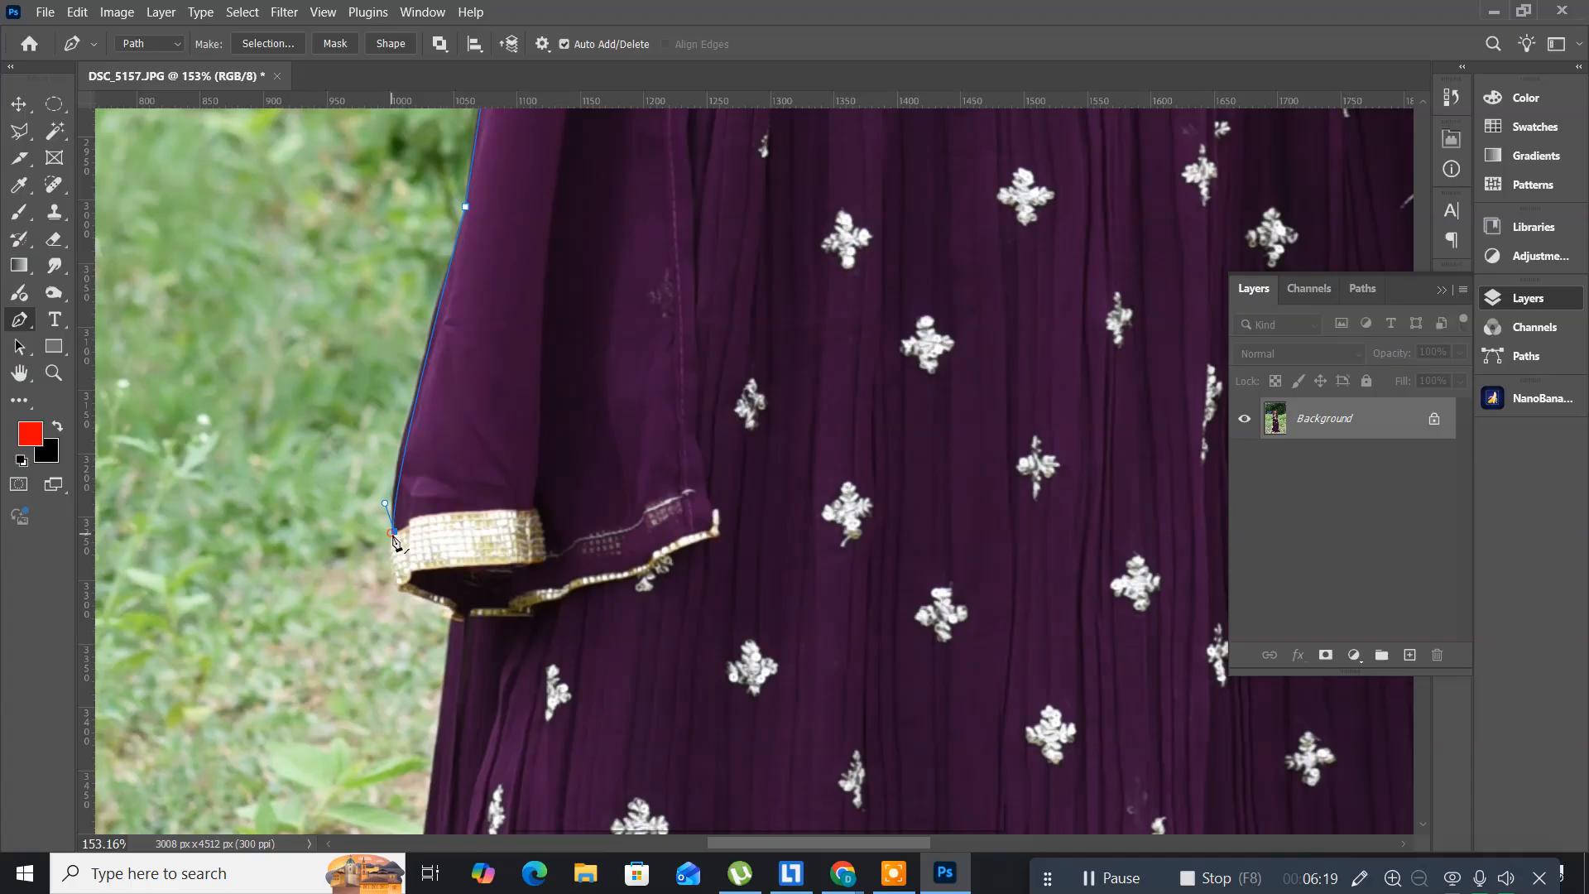
- Continue the path around the gold border's outer end to where its lower edge meets the skirt
click(400, 585)
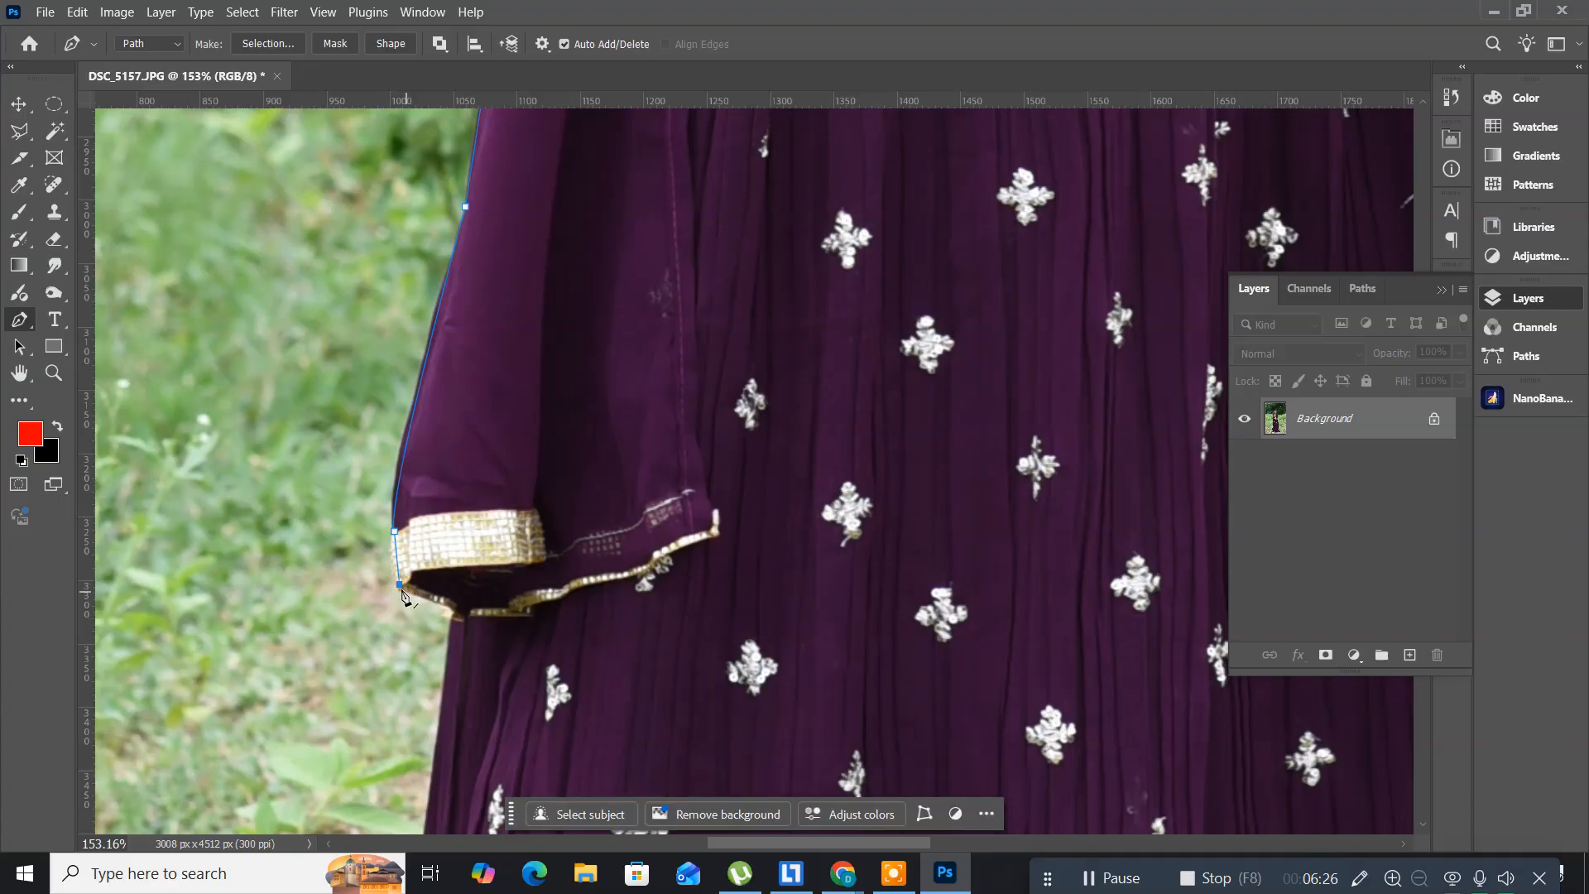
drag(389, 546, 345, 408)
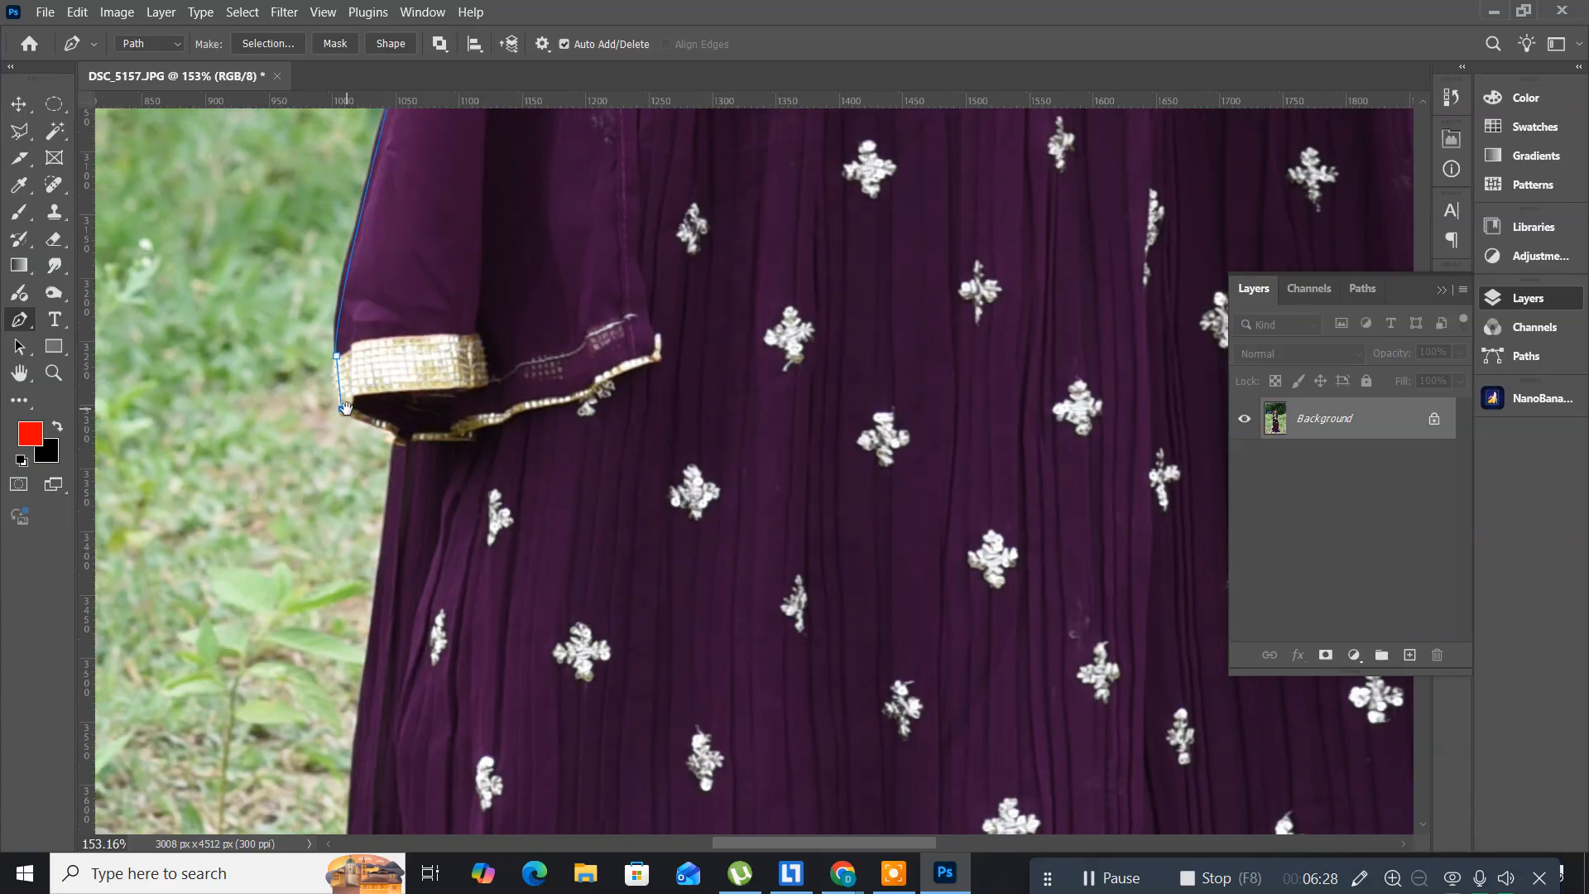
click(390, 433)
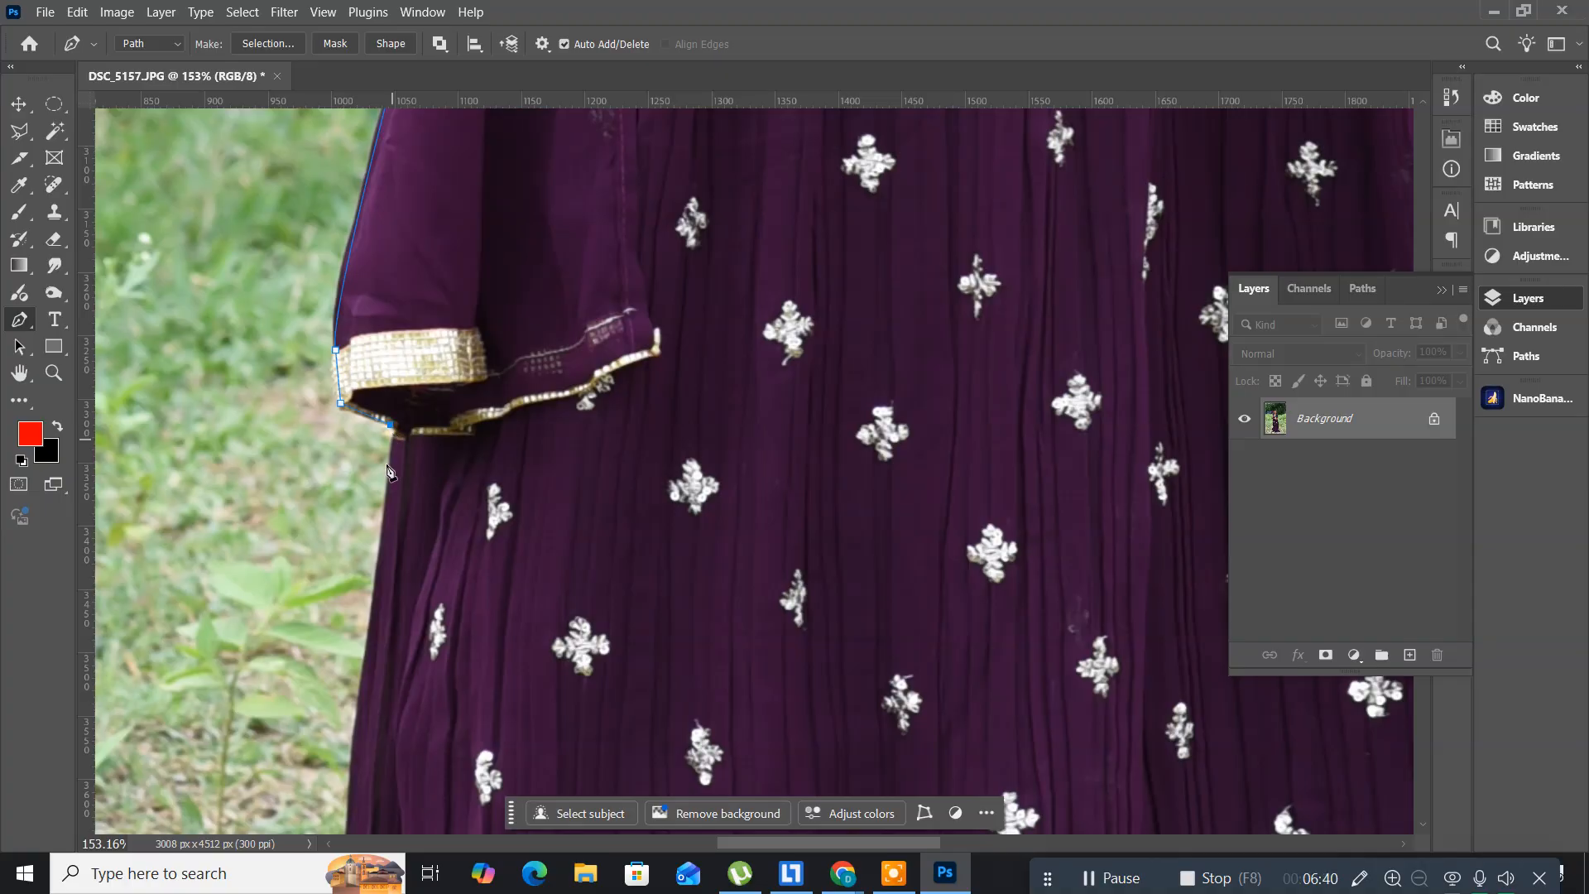
- Trace the skirt's left edge from the gold border down to just above the flared hem
drag(401, 558, 435, 300)
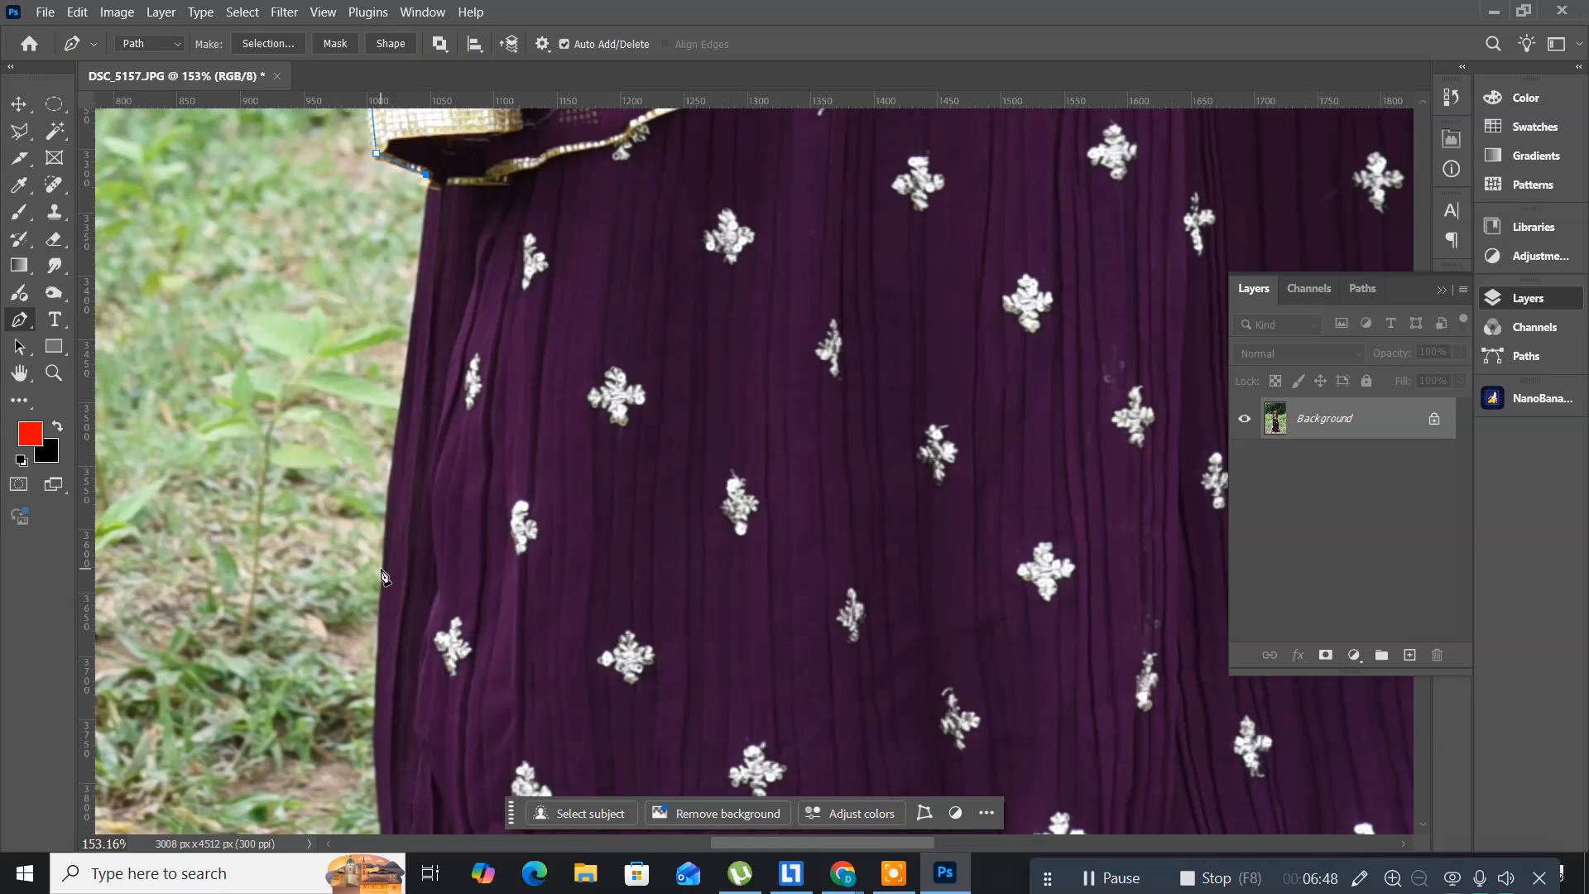
click(379, 569)
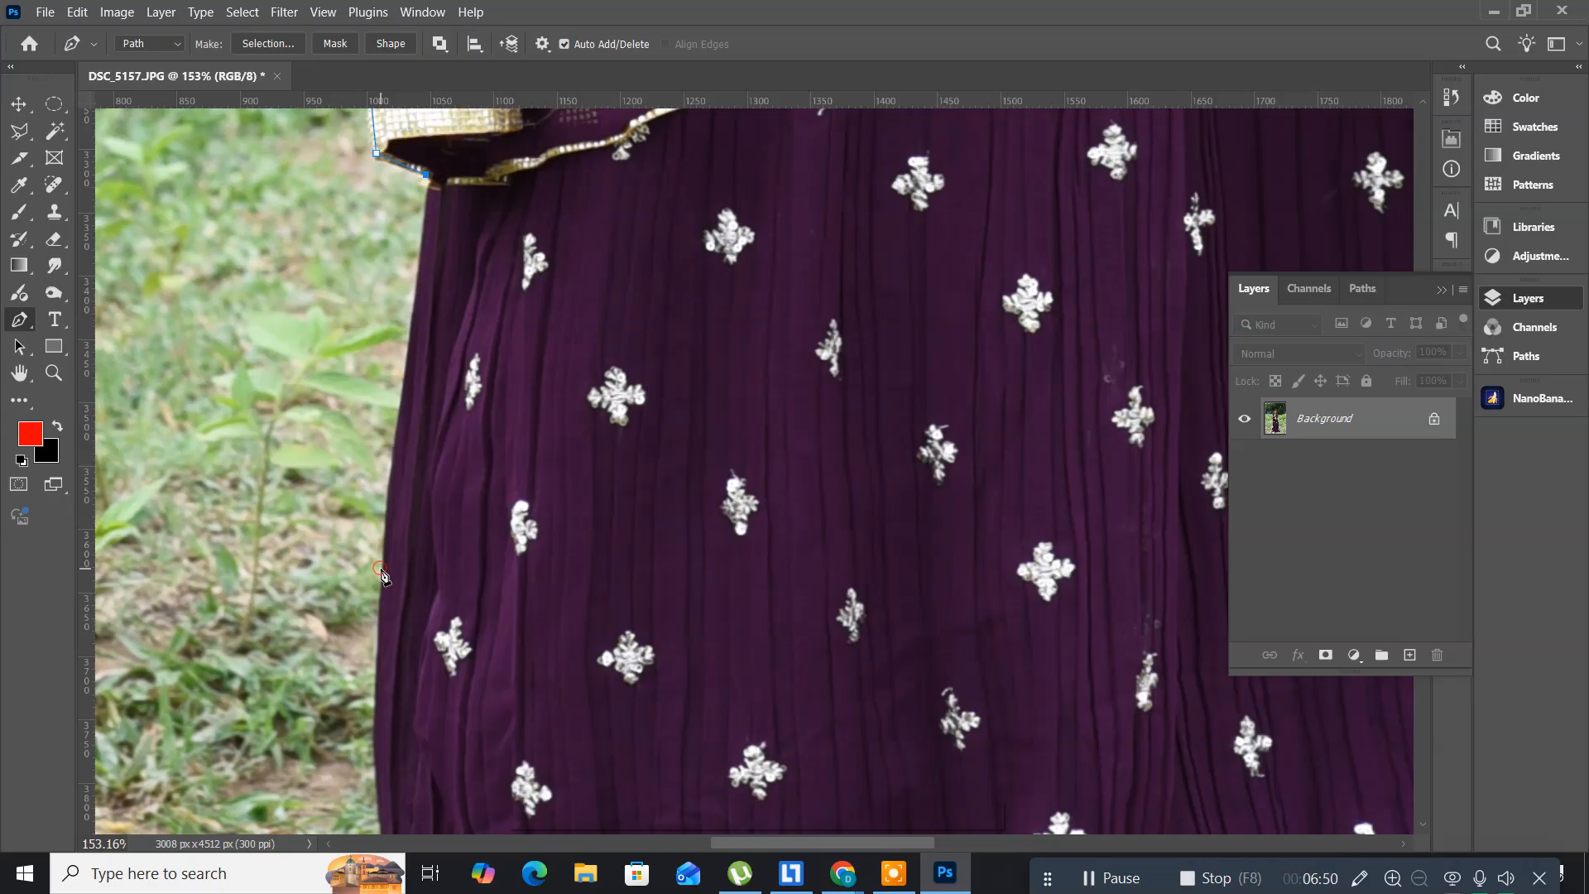
drag(426, 620, 450, 246)
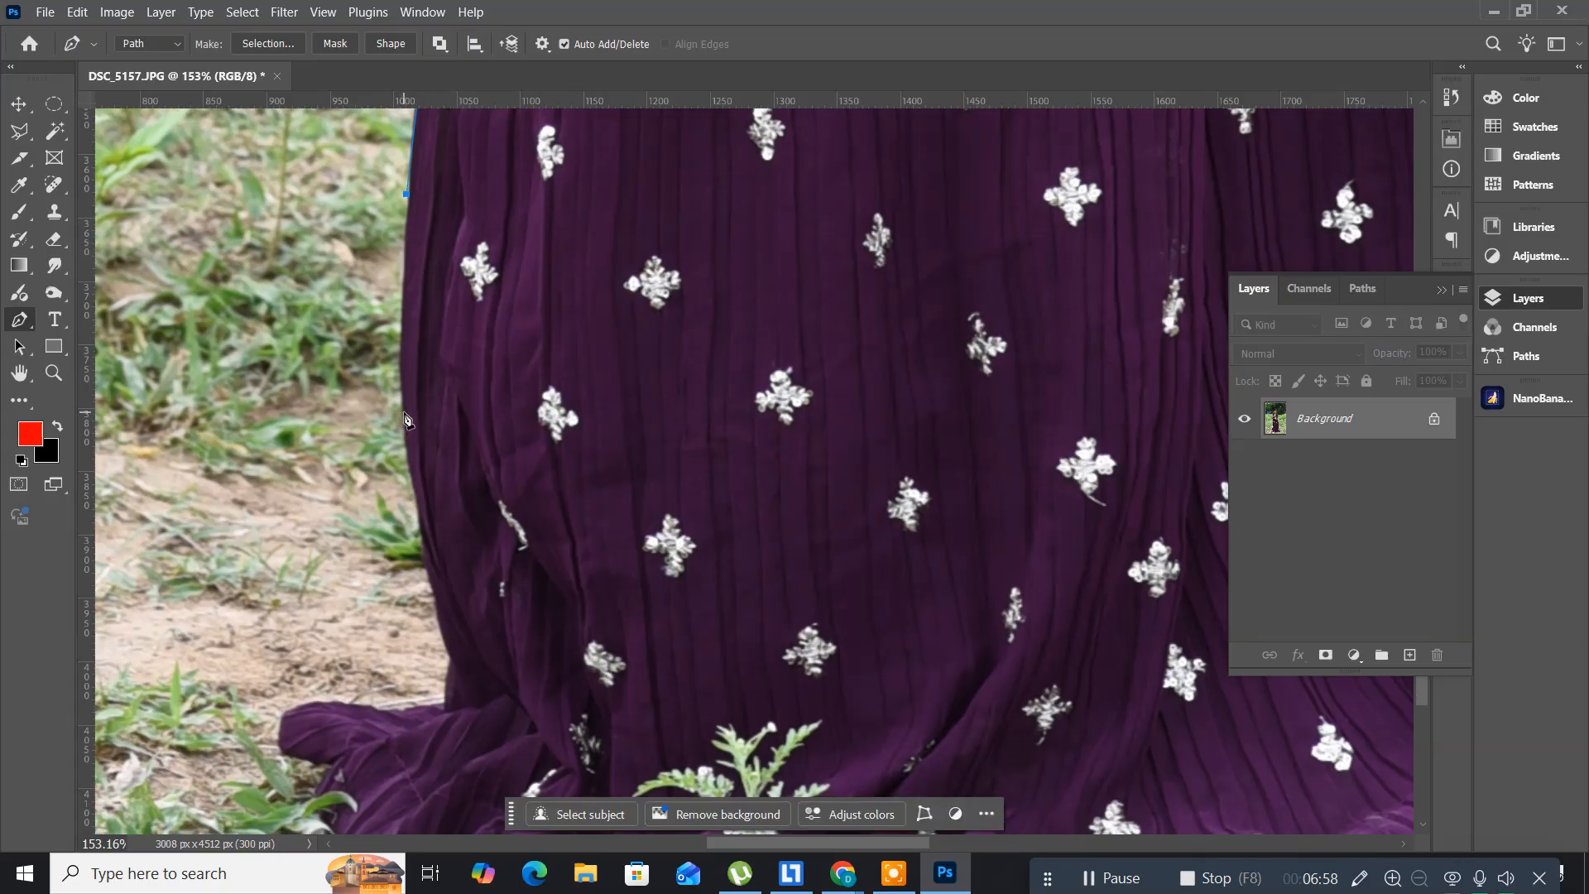
click(403, 412)
click(433, 597)
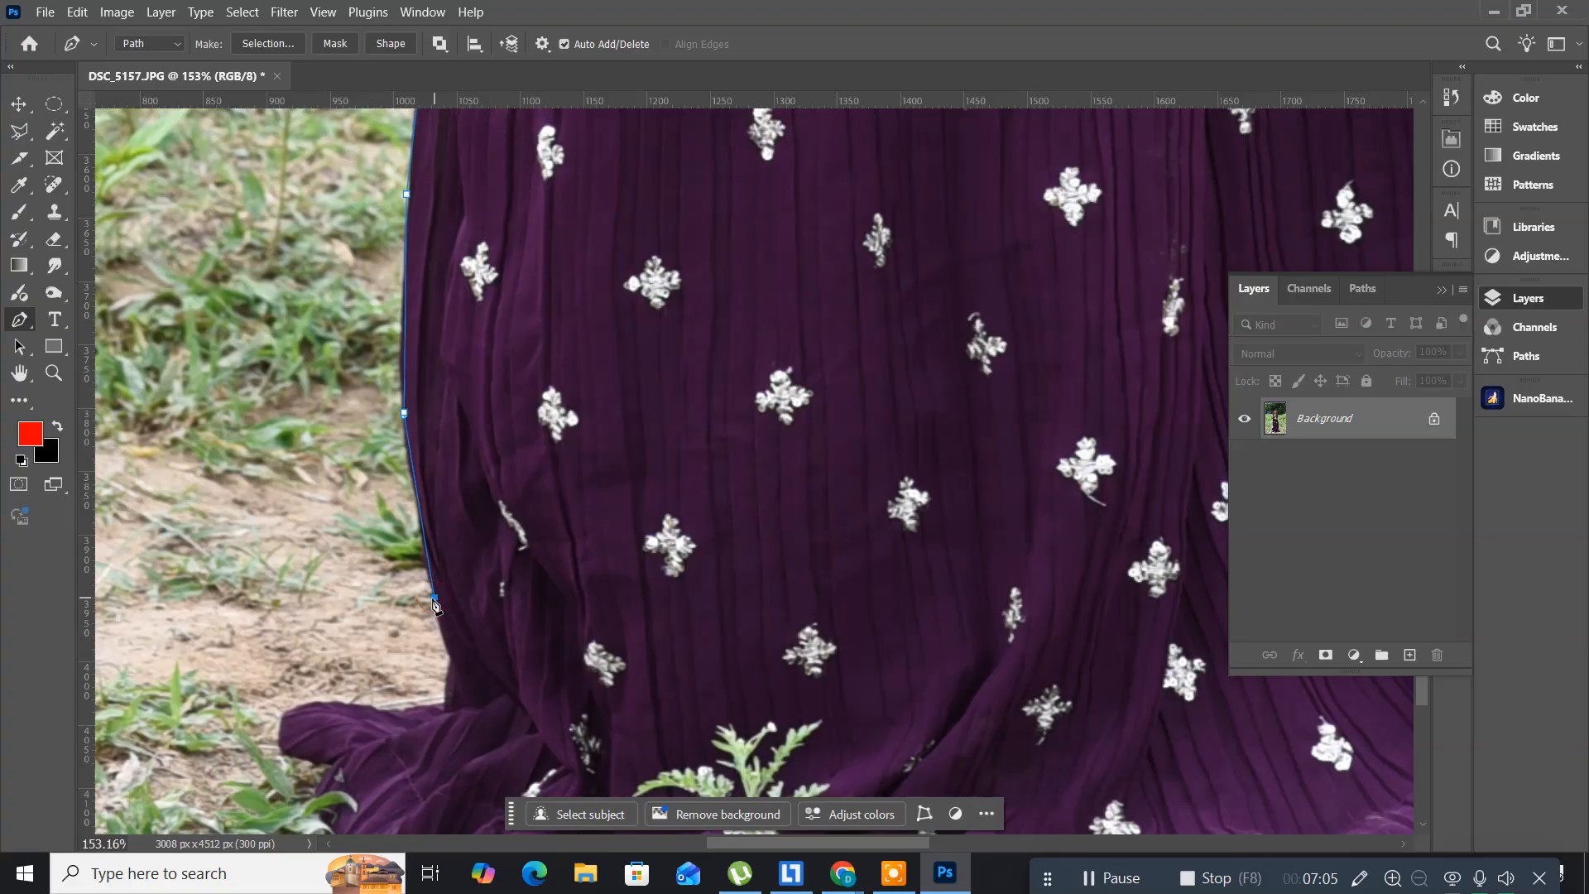
click(451, 655)
- Trace the upper edge of the left hem flare out to its tip and curve around it, removing that anchor's outgoing handle
drag(448, 699, 494, 438)
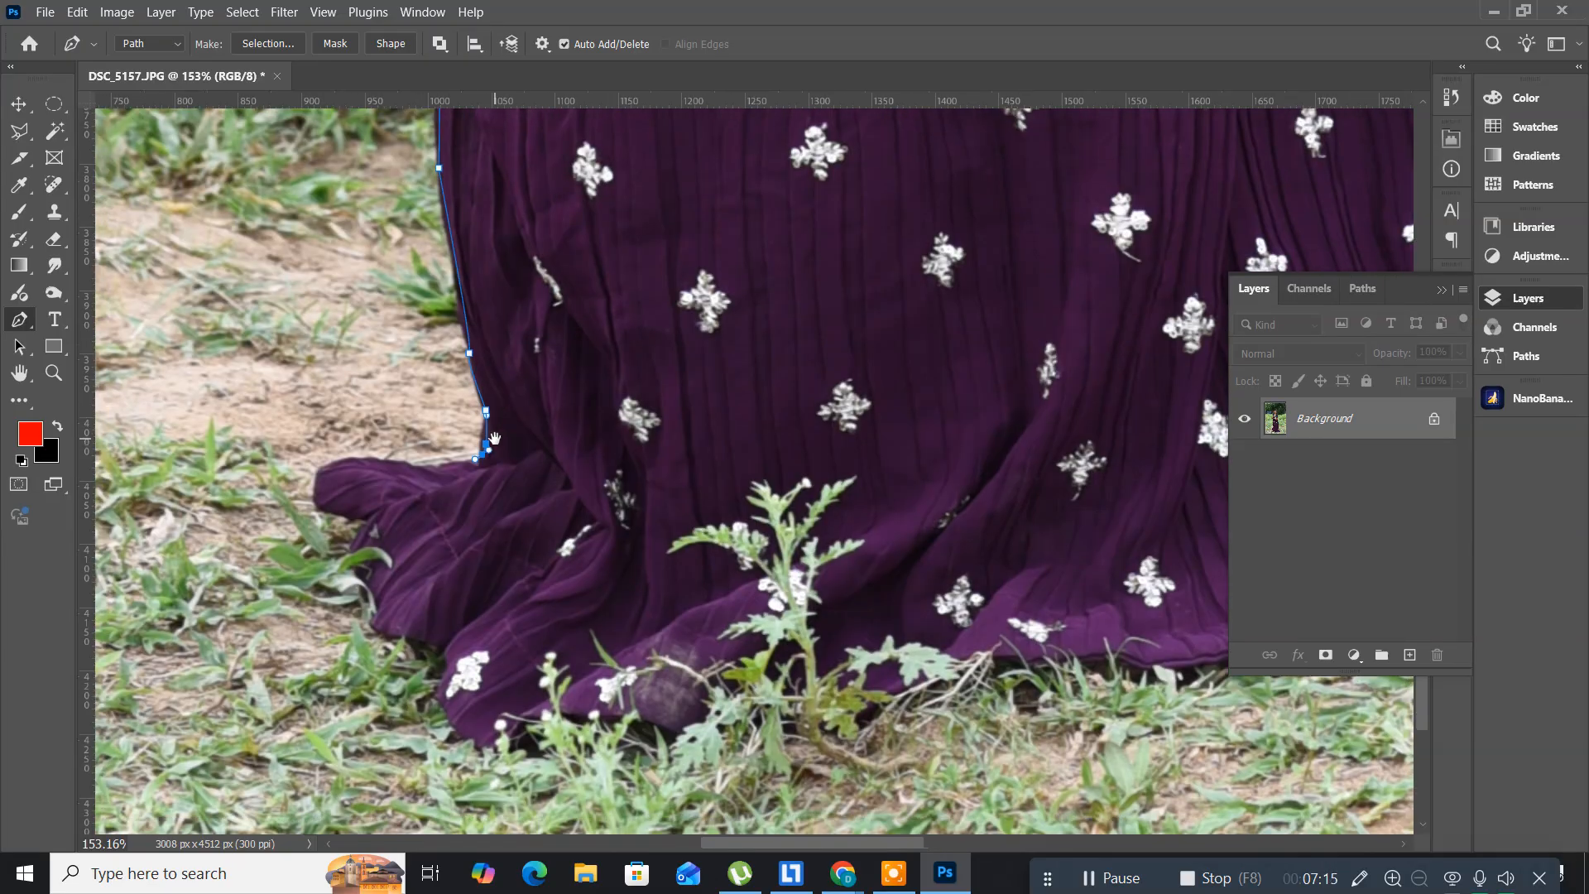
click(439, 469)
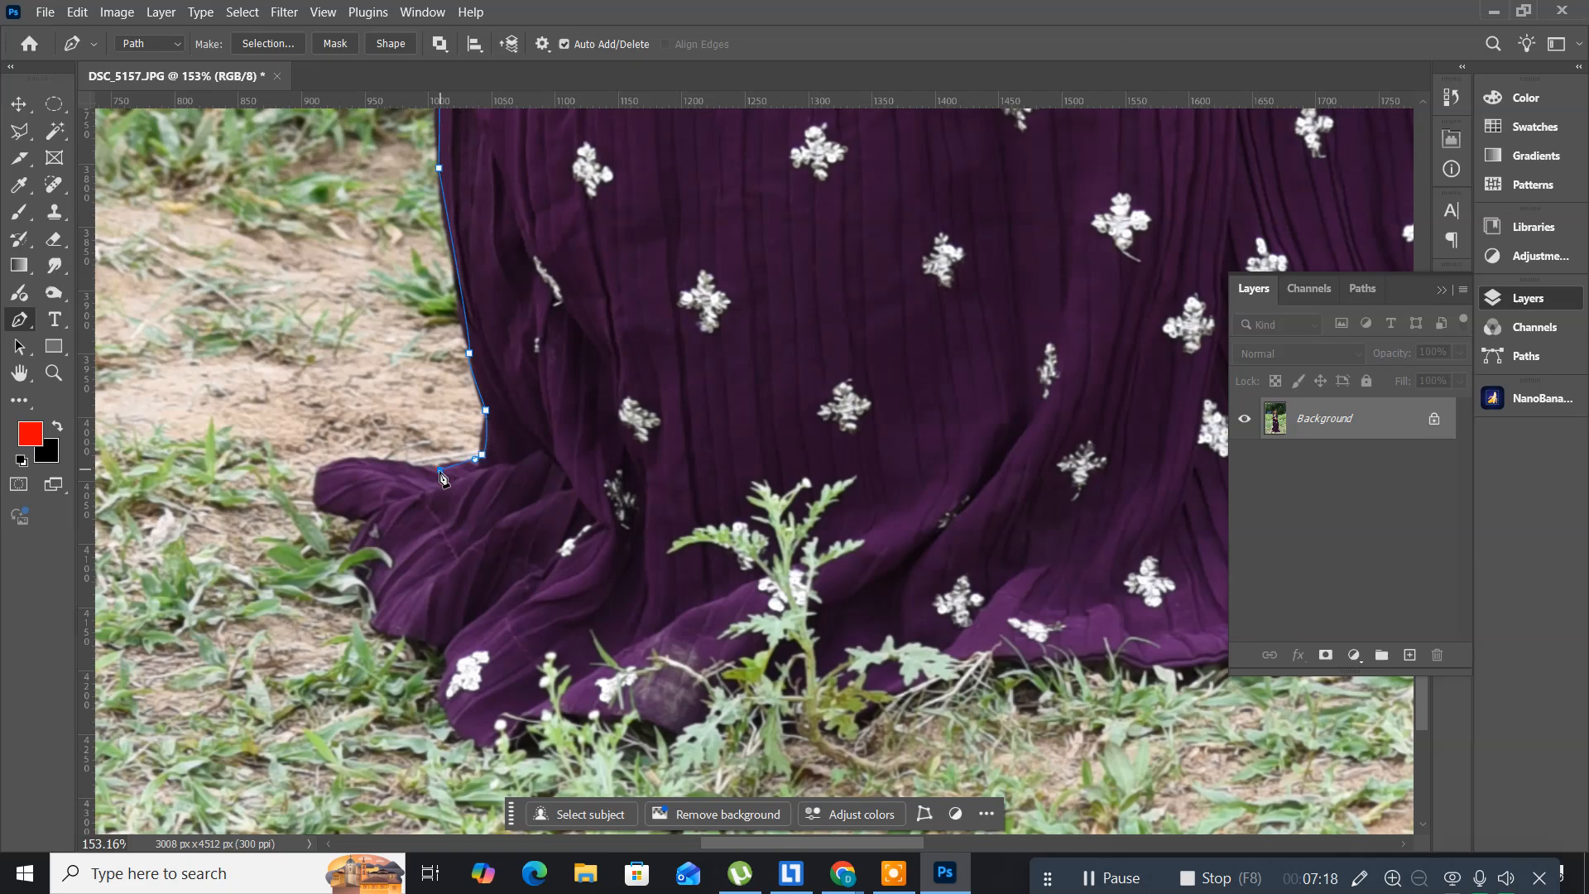
click(415, 467)
click(354, 454)
drag(315, 501, 322, 531)
click(315, 501)
- Continue the path under the flare's tip and around the grass leaf that overlaps the hem
click(362, 524)
click(369, 529)
click(355, 549)
click(383, 549)
click(387, 566)
drag(378, 563, 370, 566)
click(362, 566)
click(364, 574)
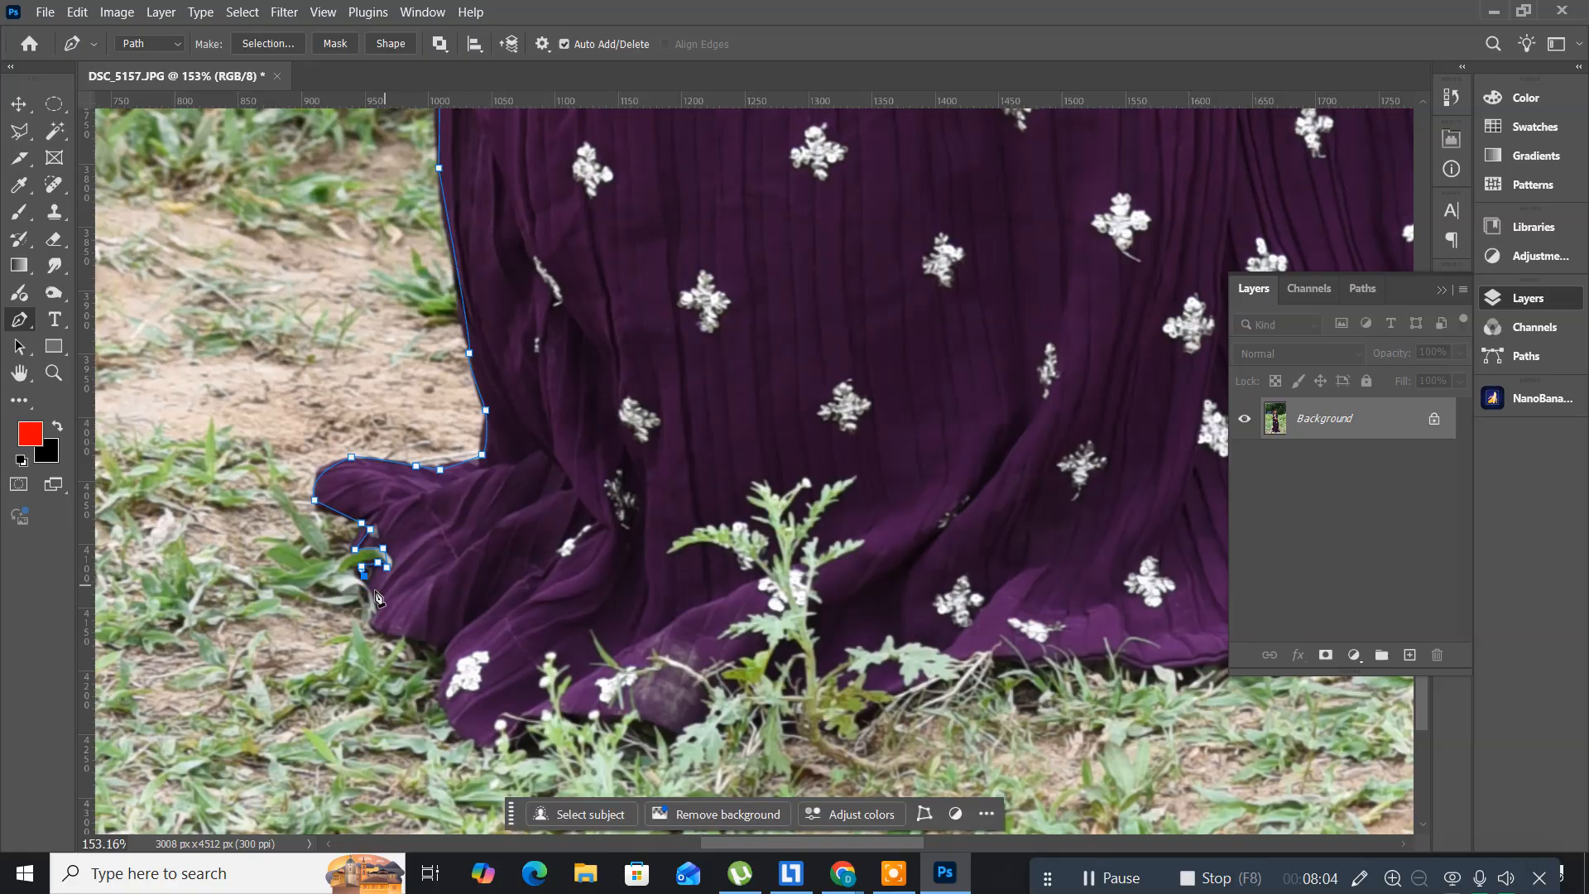
- Extend the path down the hem below the leaf and around the bottom of that fold
click(373, 592)
click(373, 619)
drag(391, 640, 405, 642)
click(411, 643)
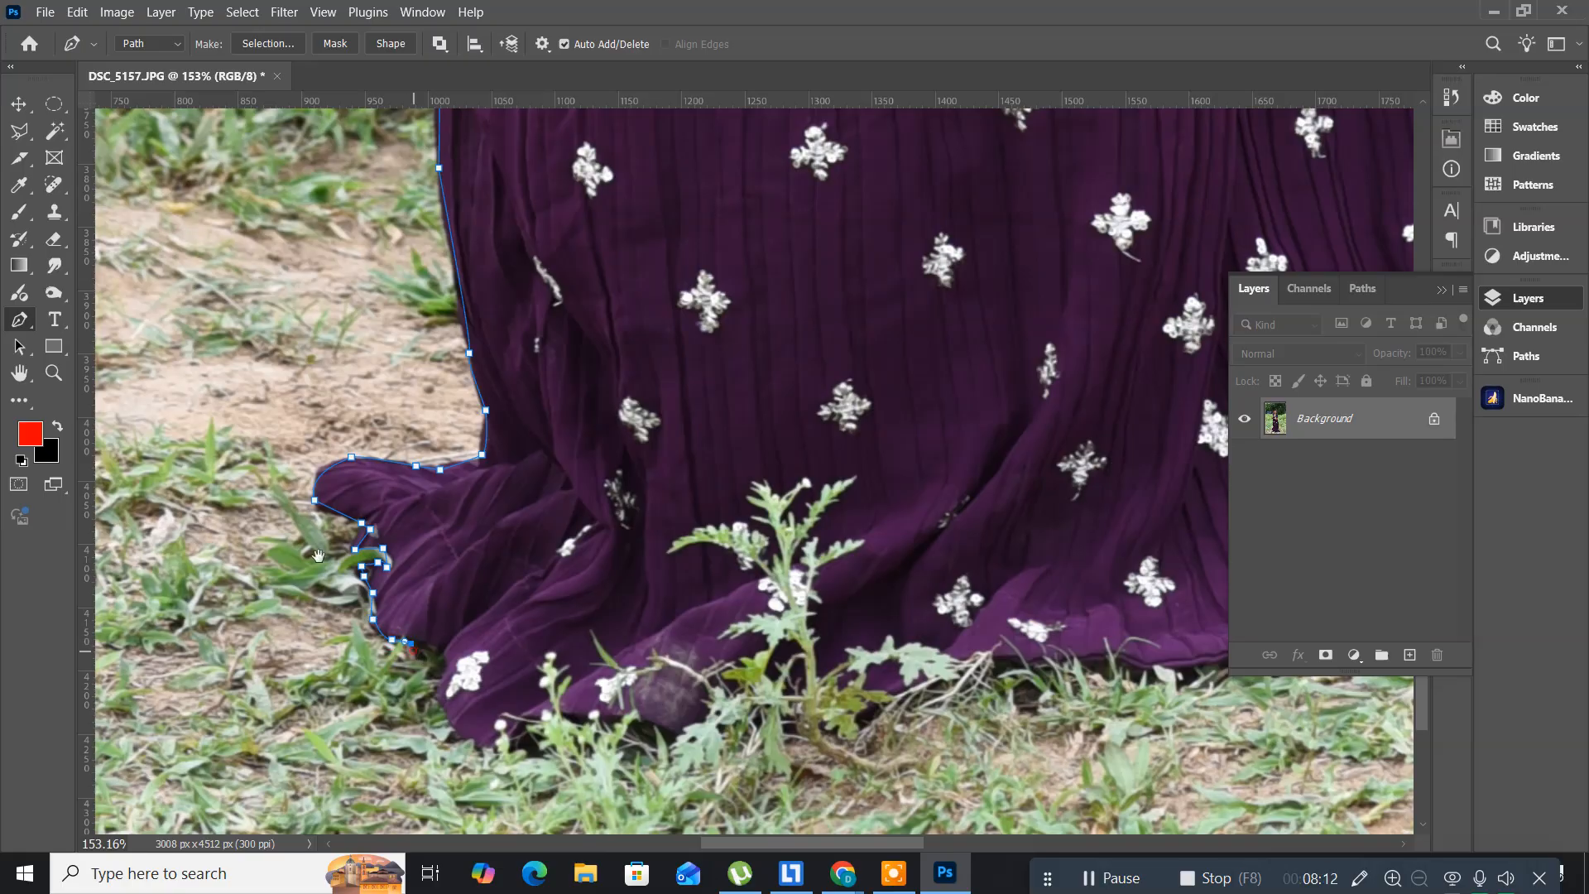
- Trace the next hem fold down to the skirt's lowest corner in the grass with closely spaced anchors
drag(424, 663, 253, 461)
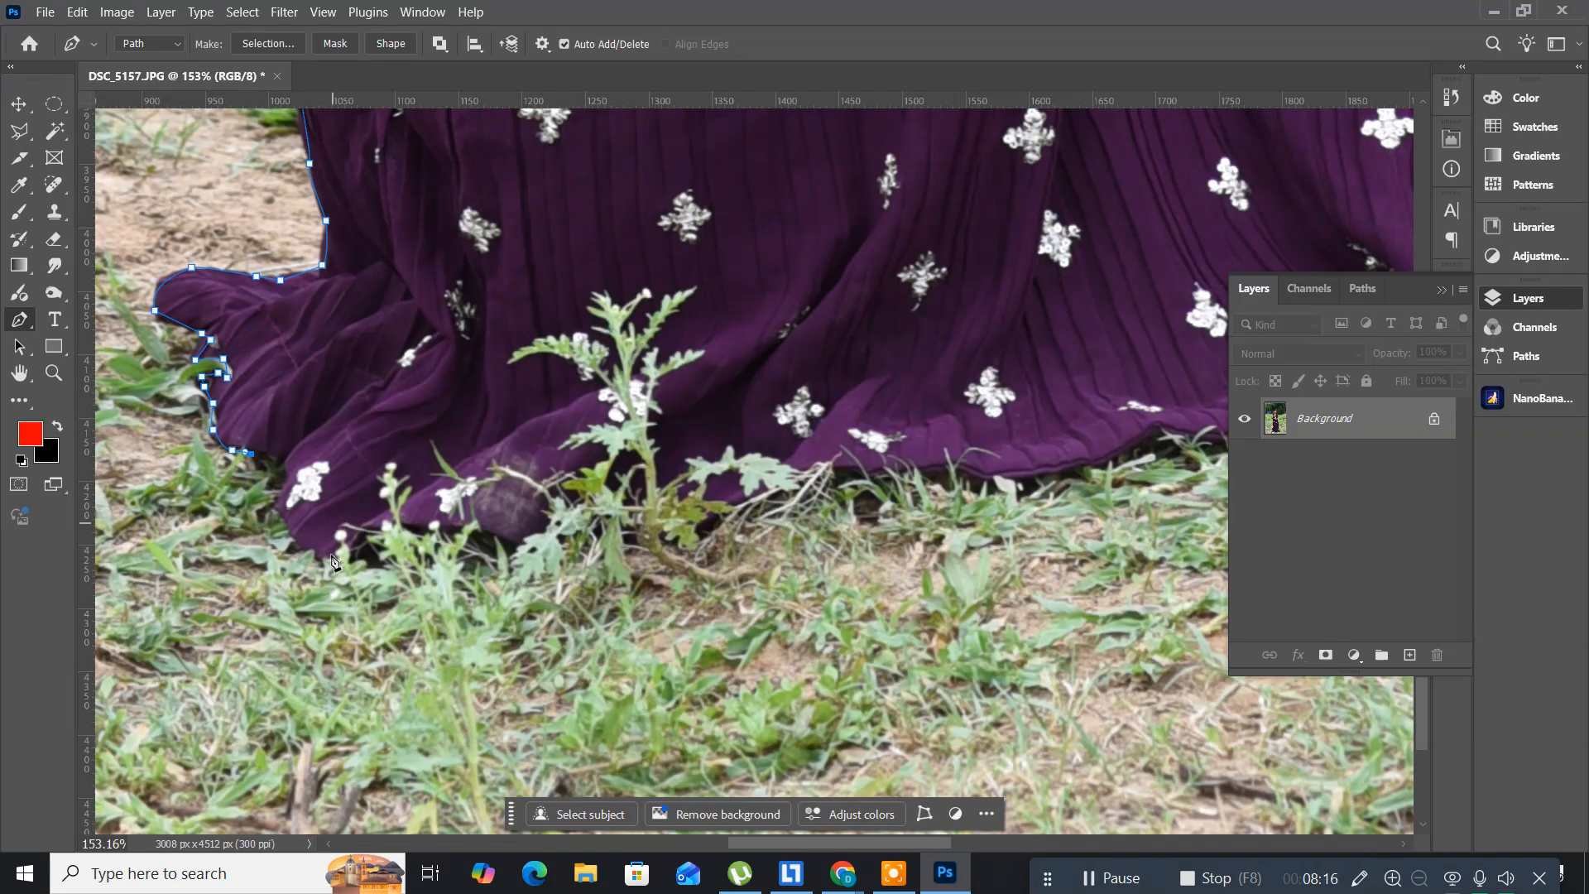
click(260, 475)
click(267, 488)
click(280, 511)
click(299, 540)
click(311, 541)
click(322, 541)
click(322, 563)
click(339, 563)
- Trace the skirt's bottom hem from its lowest corner across the overlapping plants to the middle of the hem
click(374, 559)
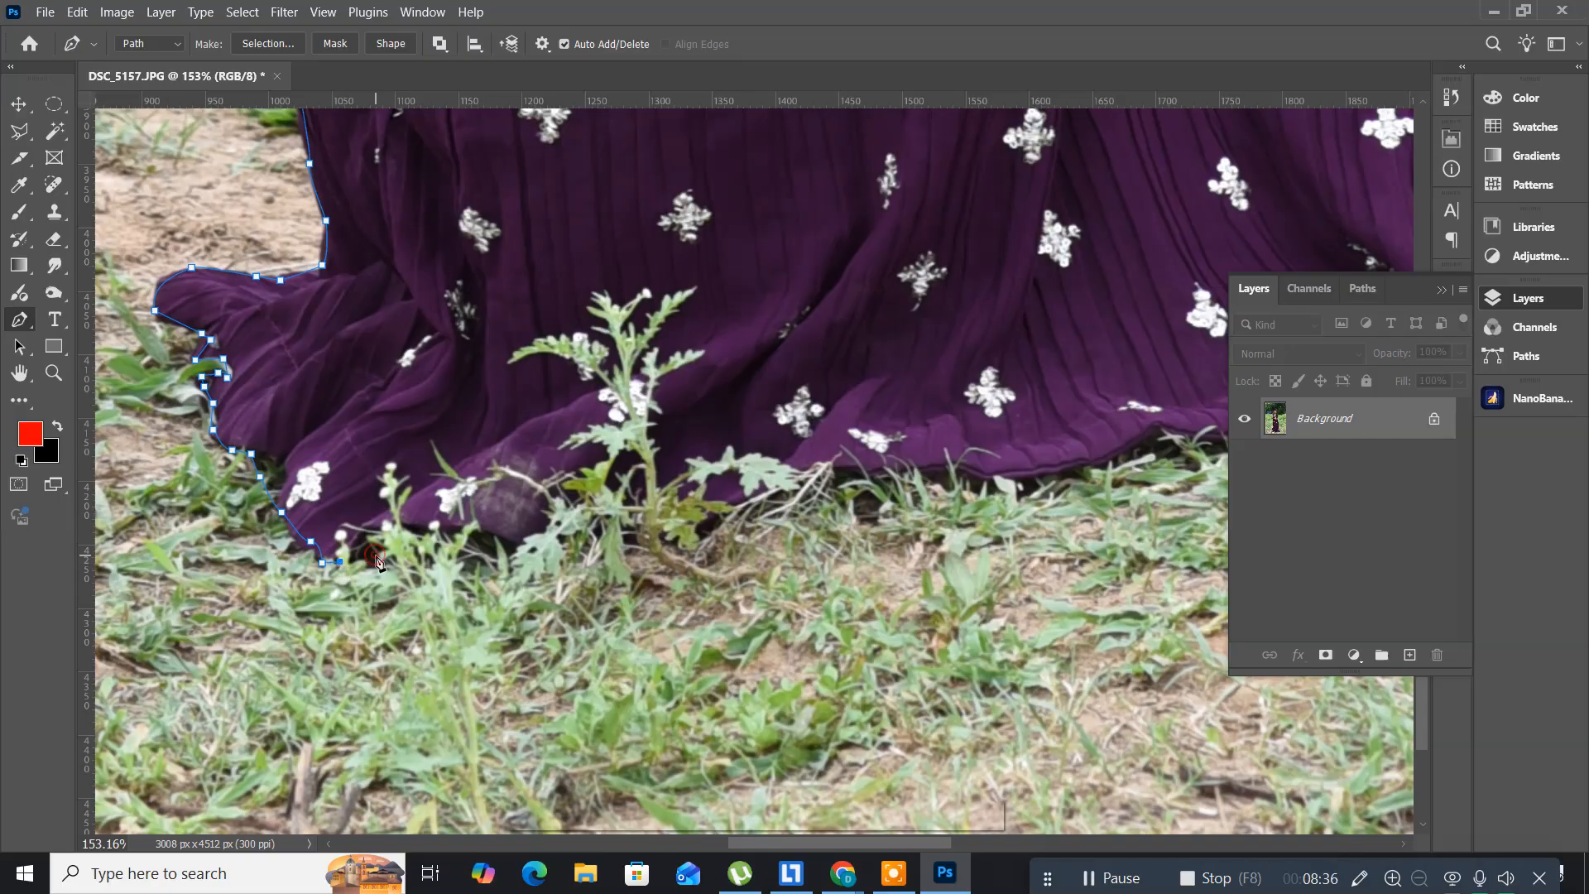
click(432, 557)
click(488, 562)
drag(488, 560, 505, 550)
click(534, 539)
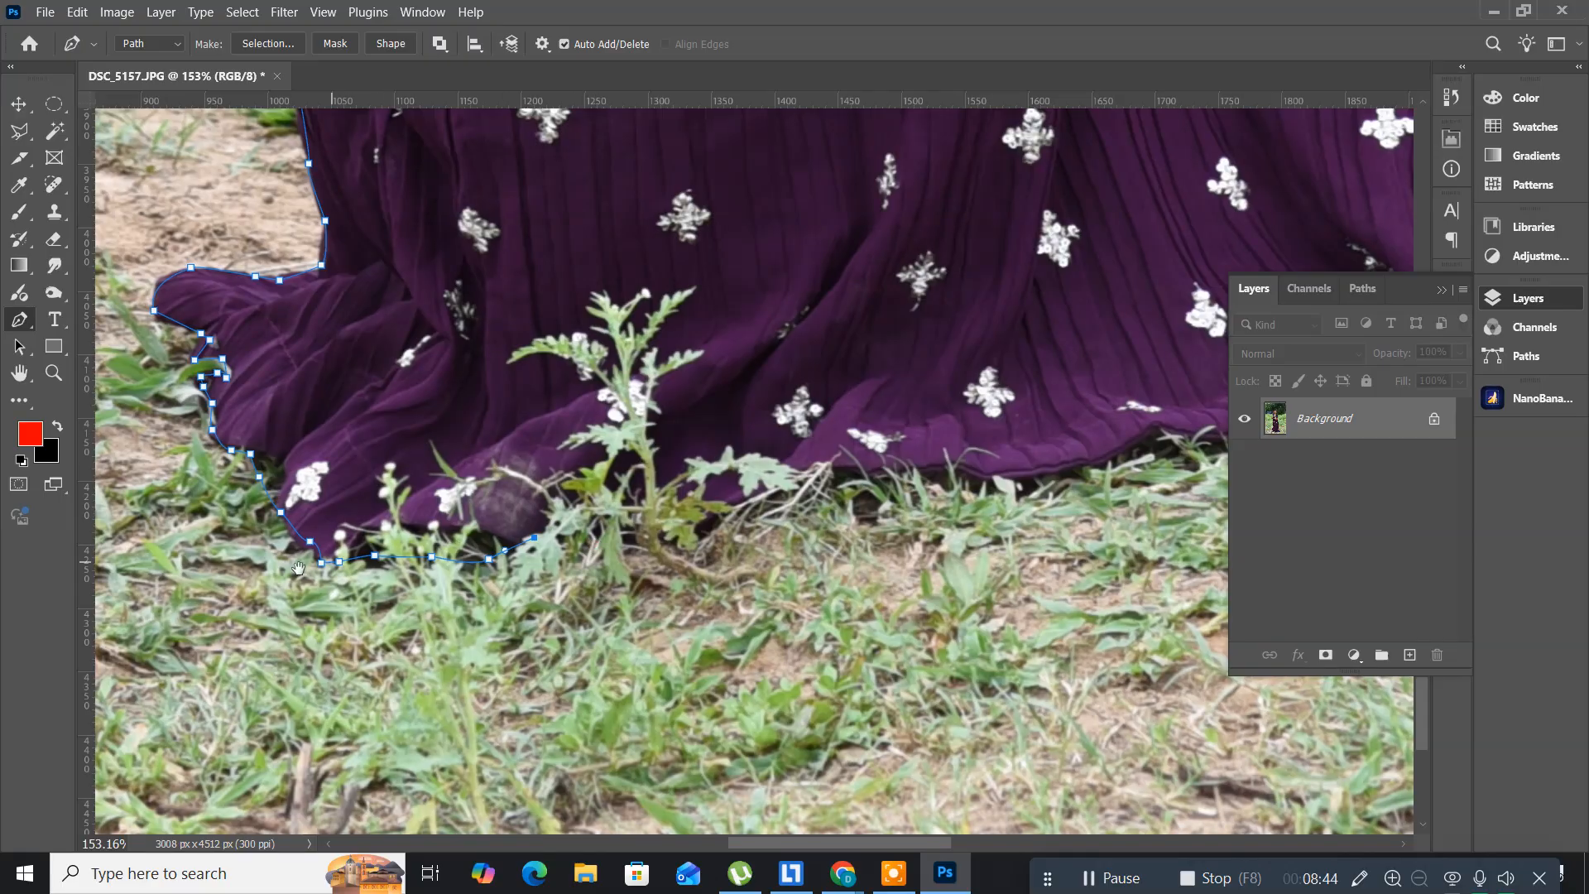
scroll(298, 568, right, 5)
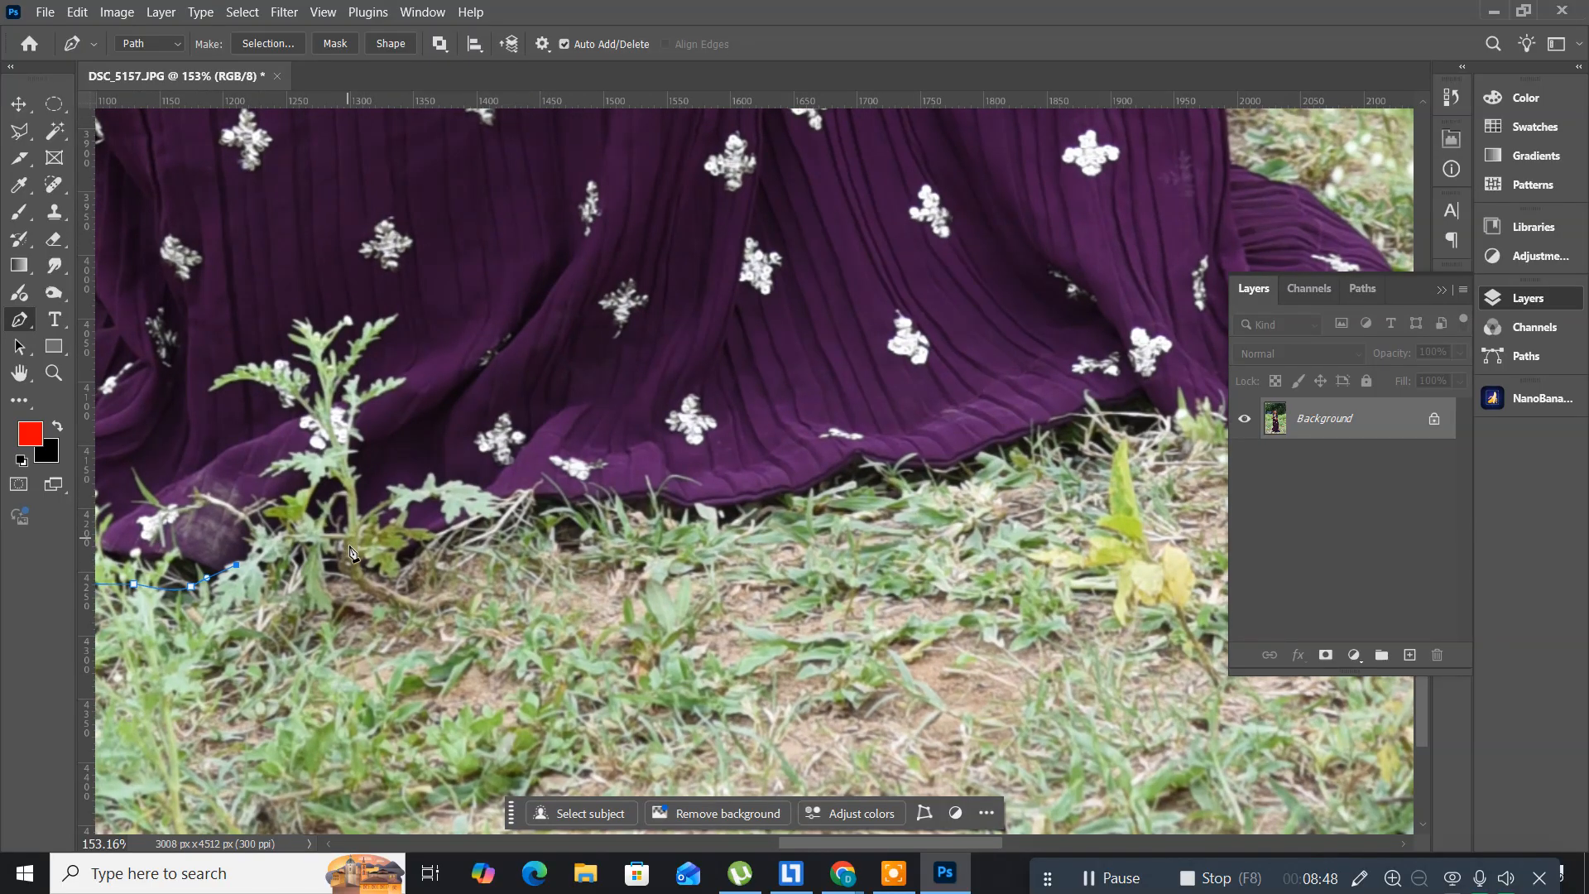
drag(347, 548, 765, 499)
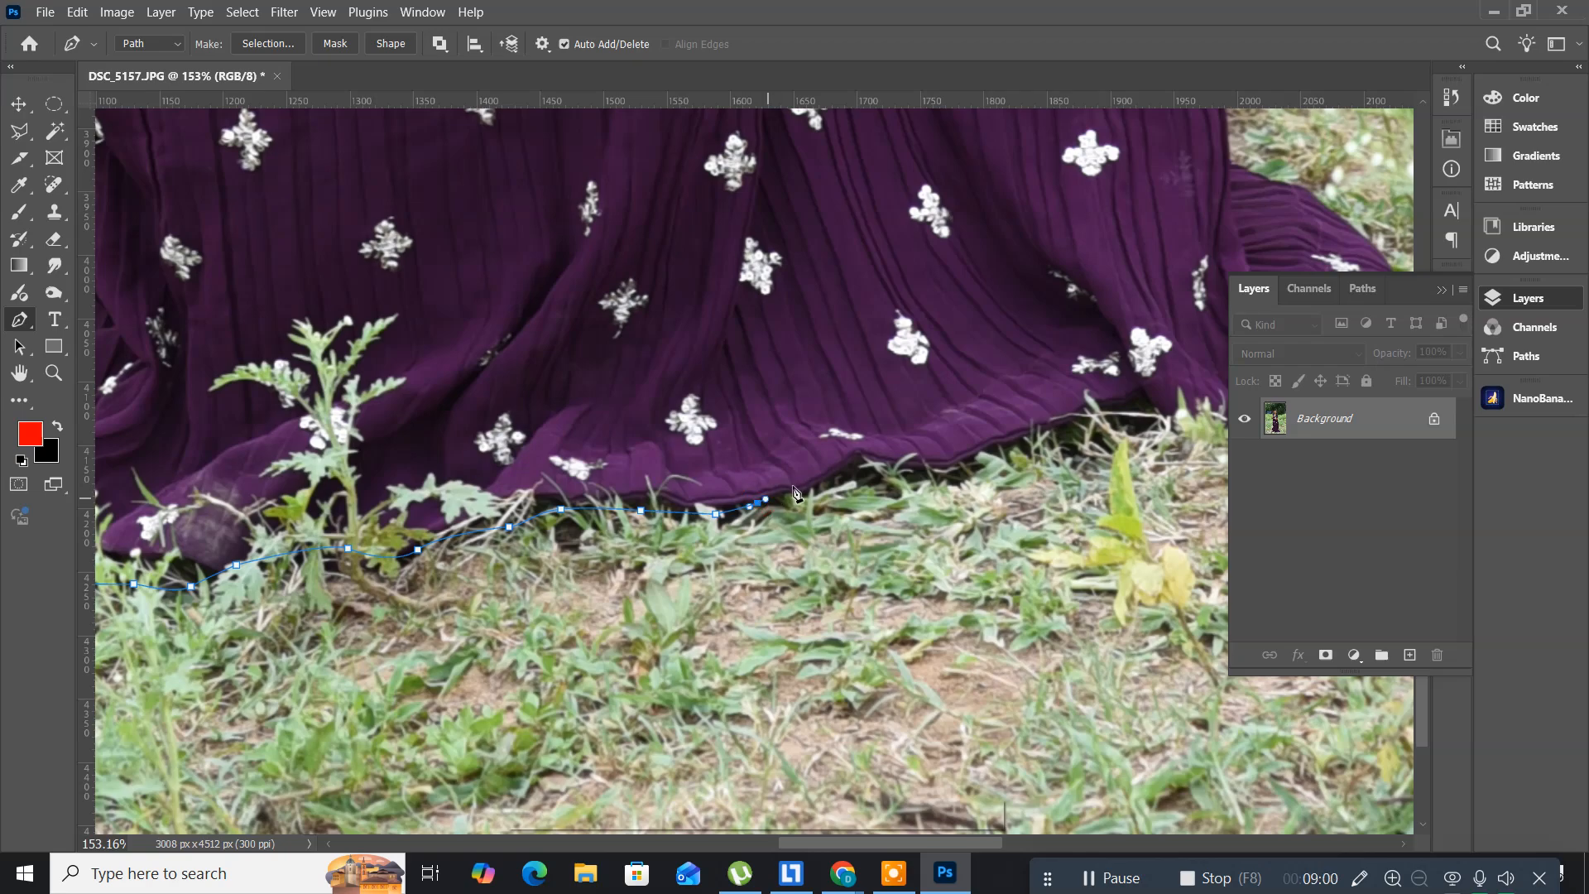
- Continue the path along the bottom hem past the grass blades to the area above the yellow-leaved plant
drag(761, 559, 193, 622)
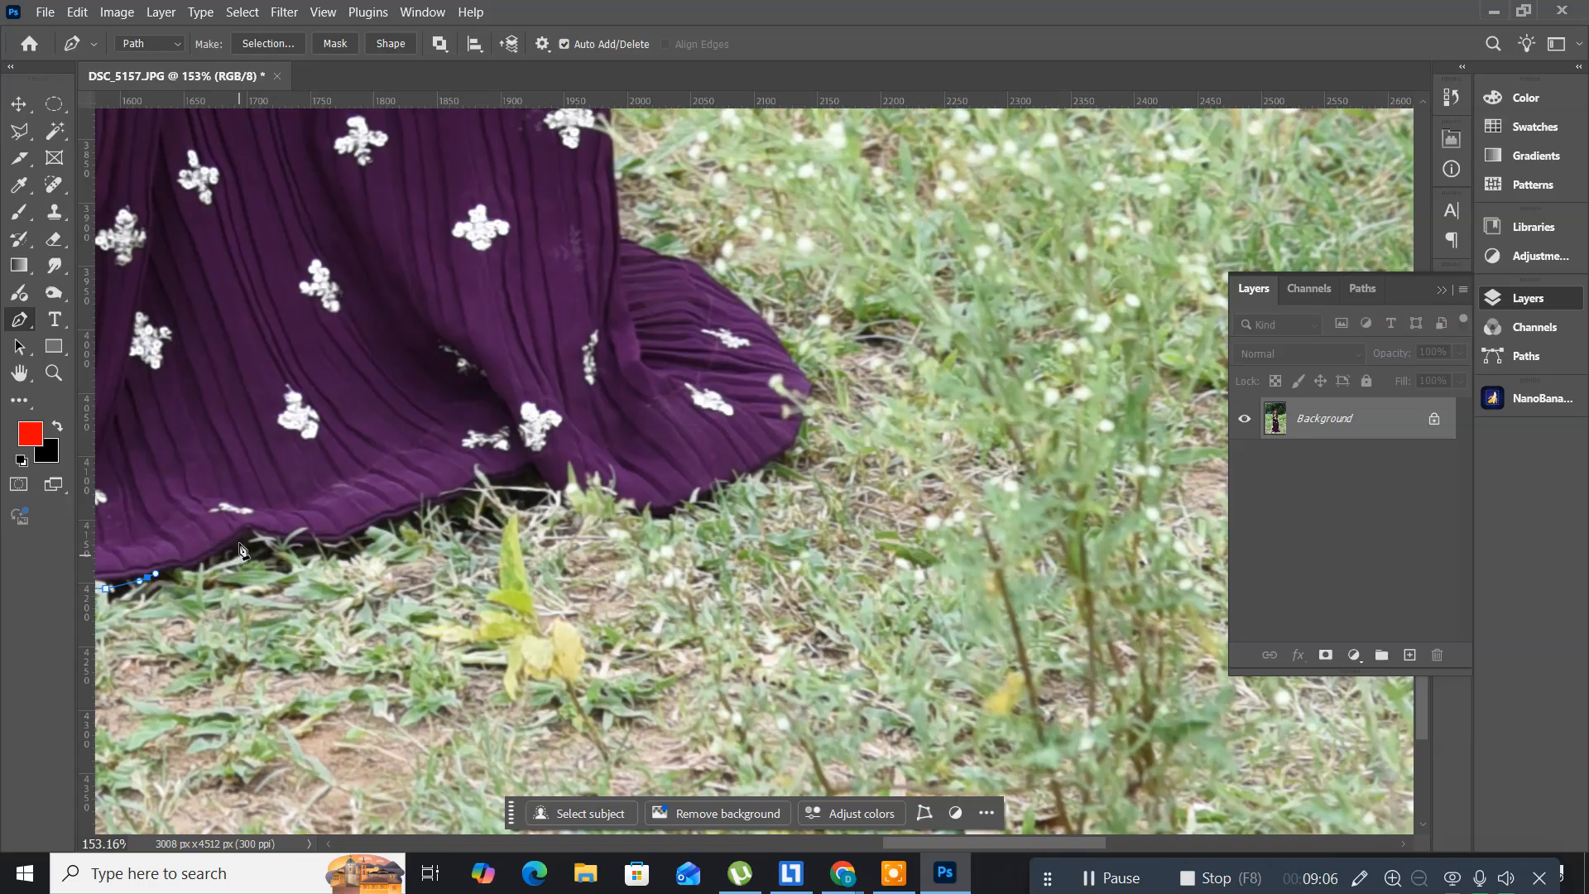
drag(230, 542, 281, 545)
click(327, 551)
click(354, 530)
click(461, 493)
drag(483, 498, 486, 493)
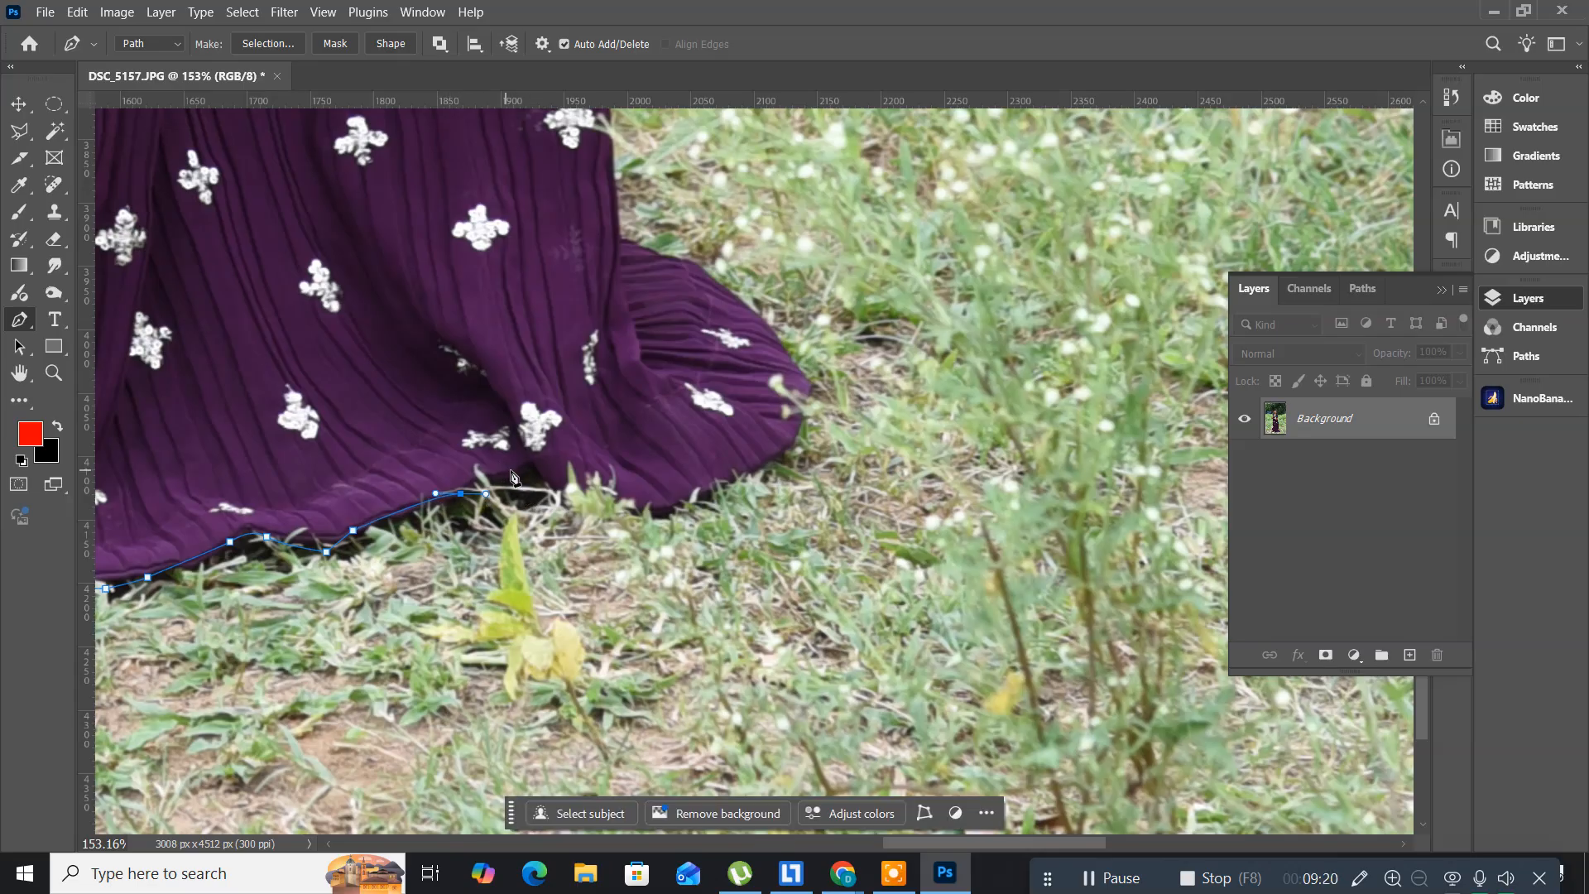
- Trace the hem over the small gap and around the bottom of the right flare, up toward its outer tip
click(509, 470)
click(542, 484)
drag(626, 505, 572, 530)
click(796, 434)
- Curve the path around the right flare's tip and along its upper edge to where it joins the skirt's side
drag(635, 476, 531, 554)
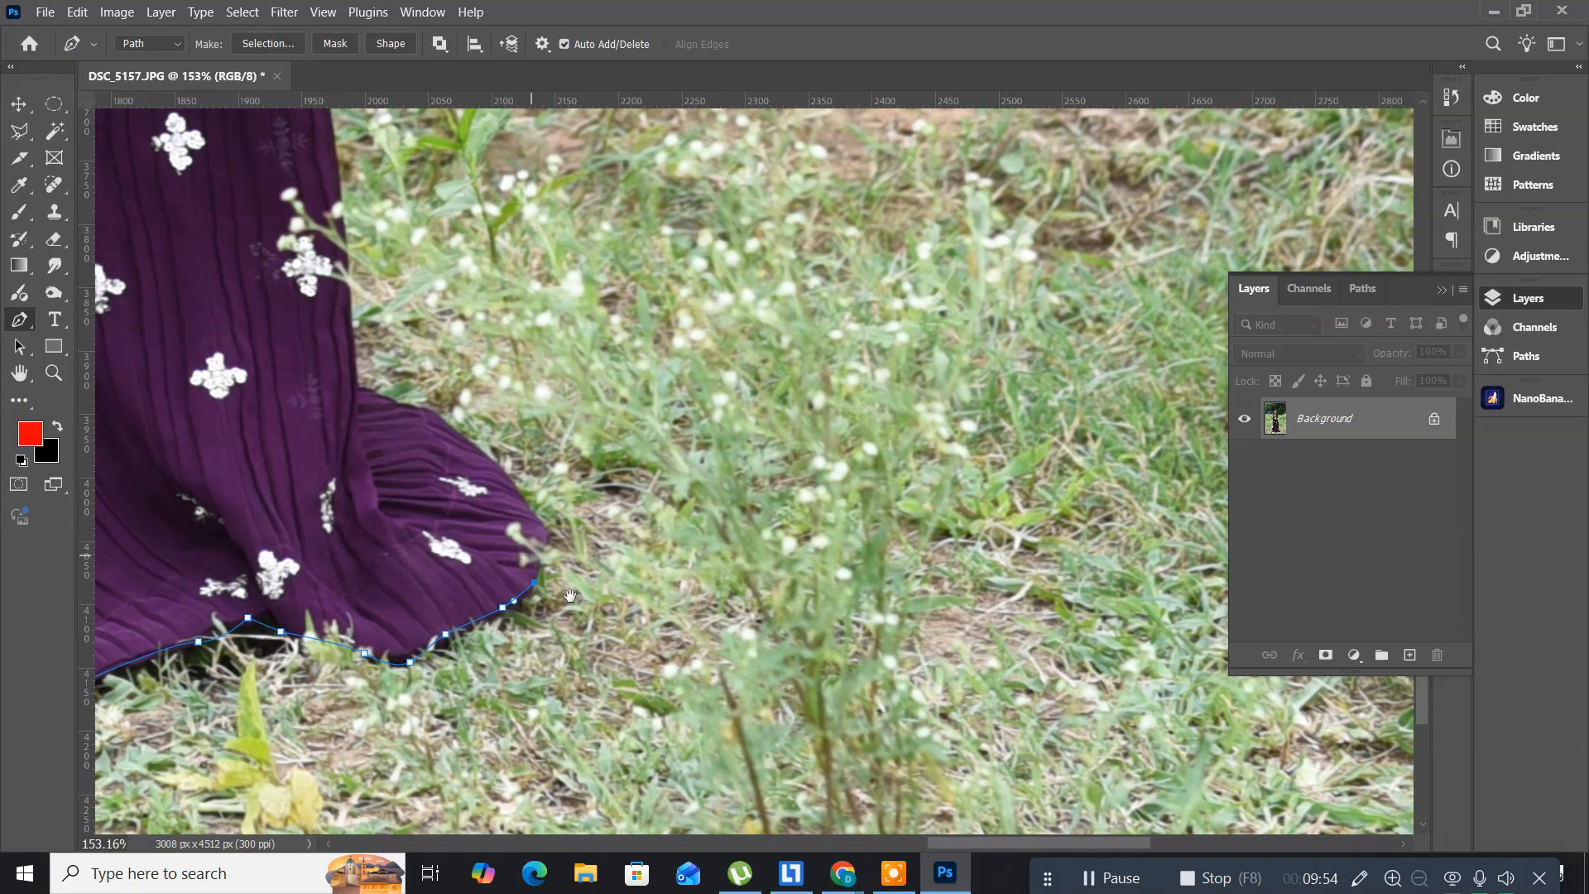
drag(406, 792, 661, 603)
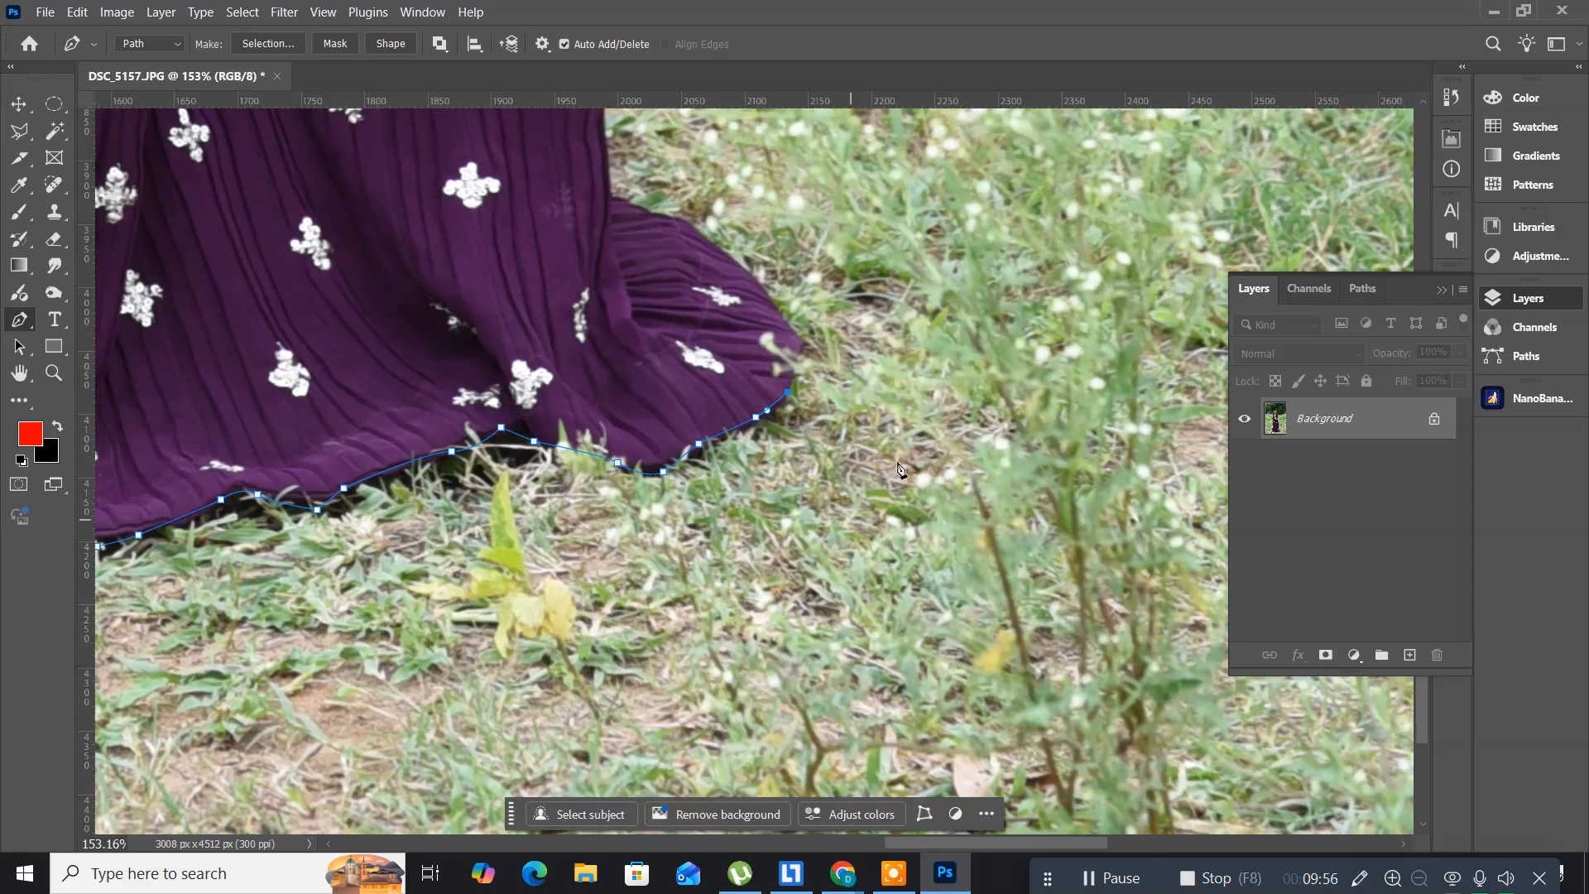
click(792, 327)
mouse_move(672, 326)
mouse_down()
mouse_move(622, 510)
mouse_move(681, 338)
mouse_up()
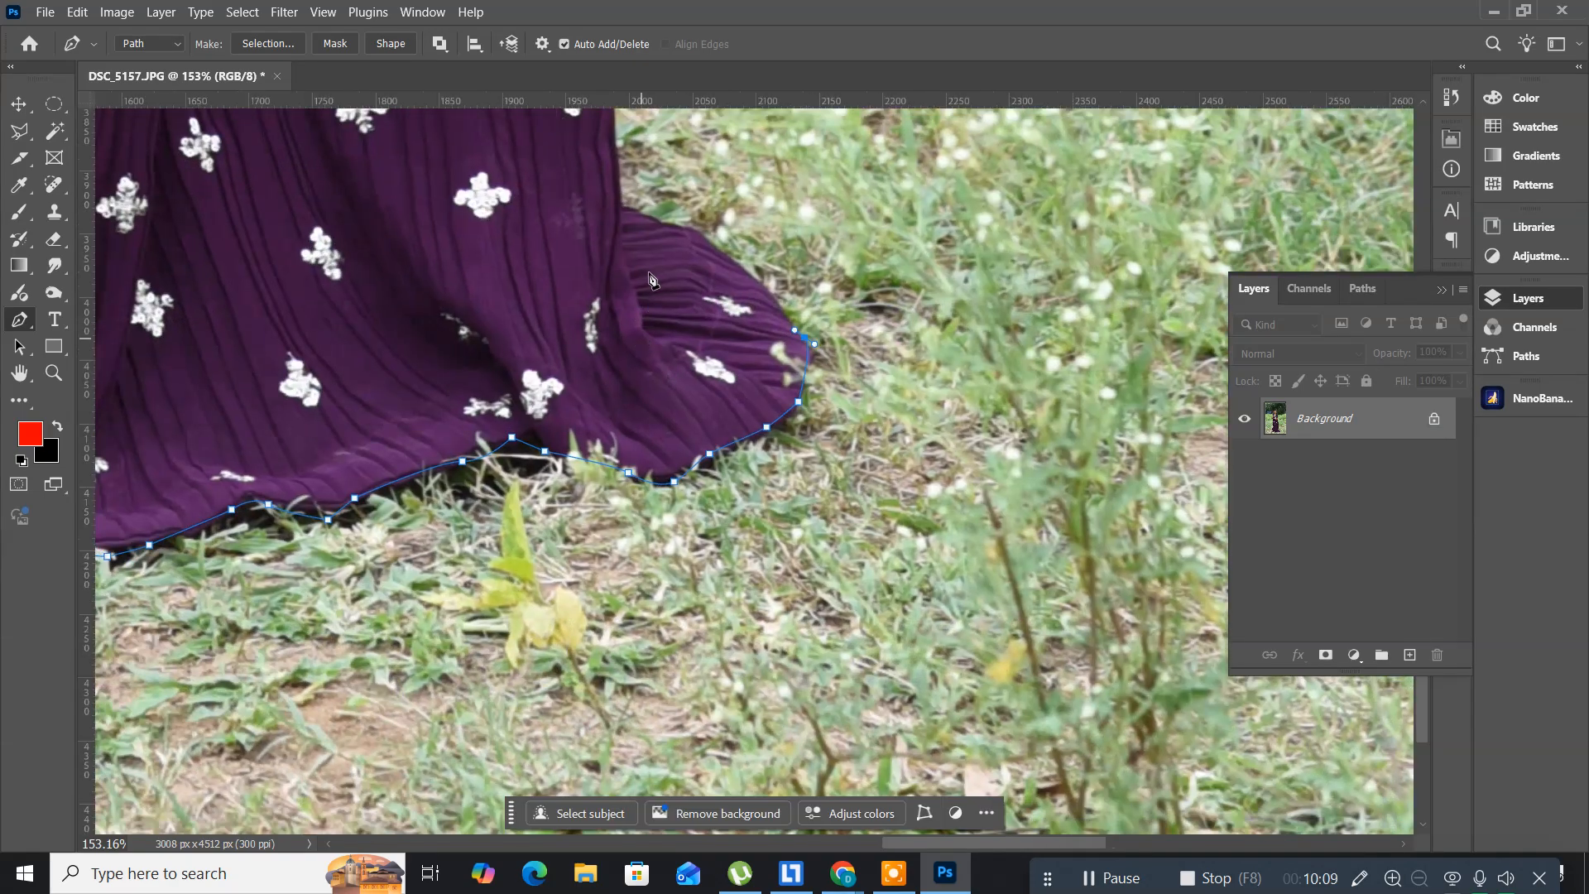
click(671, 224)
drag(664, 230, 622, 208)
click(622, 208)
- Extend the path up the skirt's right edge from the flare, past the overlapping white flowers
drag(660, 287, 701, 691)
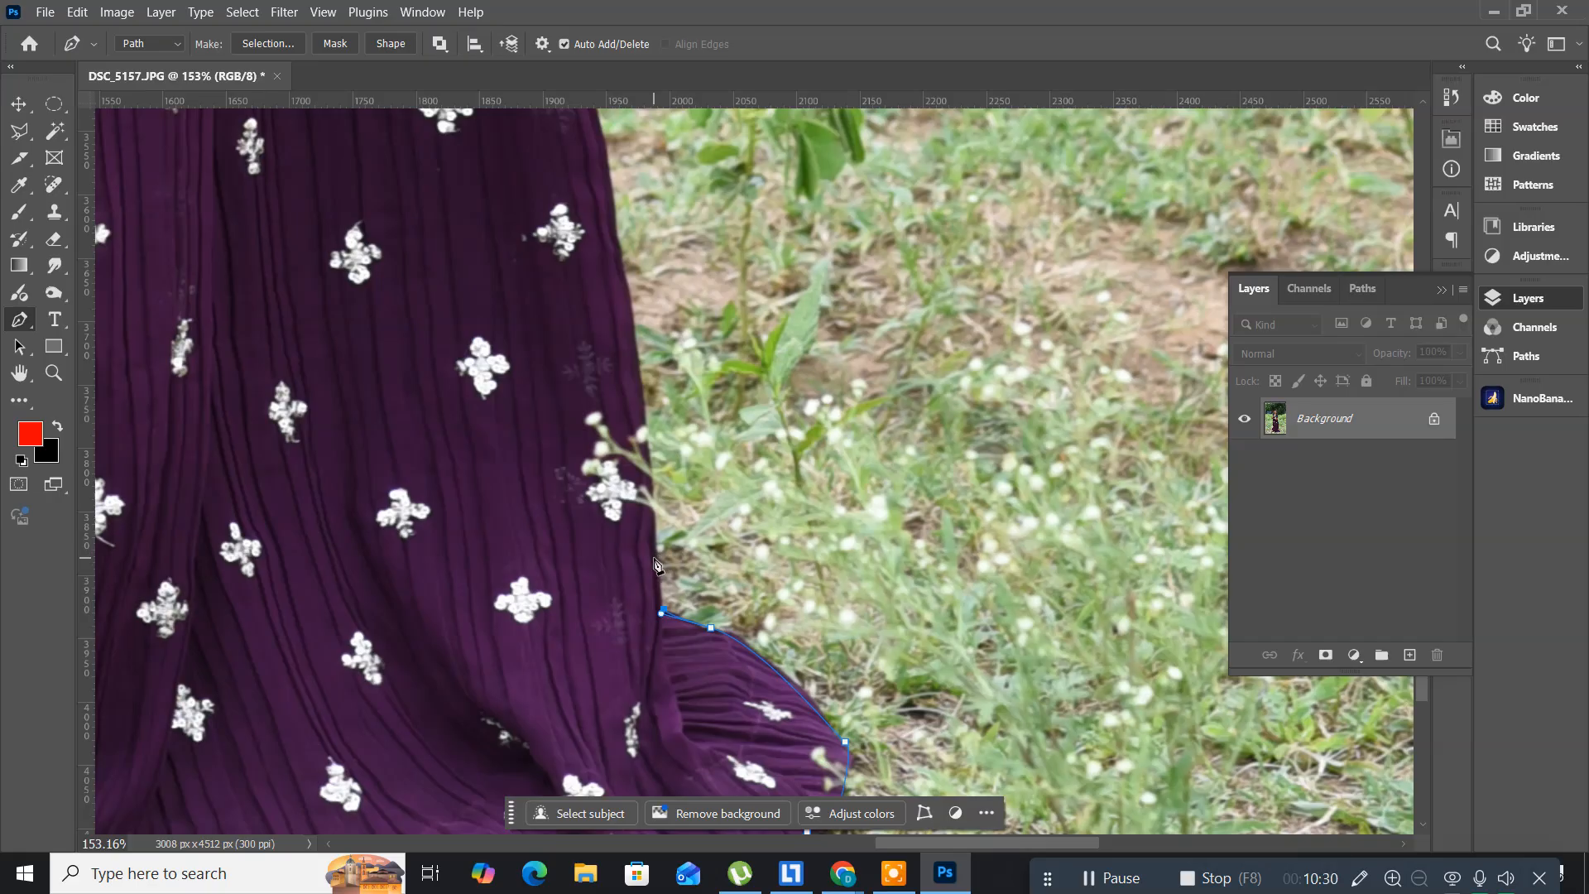
click(654, 558)
click(645, 415)
click(623, 281)
- Trace the skirt's right edge further up to where it meets the hanging scarf's lower border
mouse_move(692, 626)
mouse_down()
mouse_move(698, 690)
mouse_move(687, 617)
mouse_move(689, 654)
mouse_up()
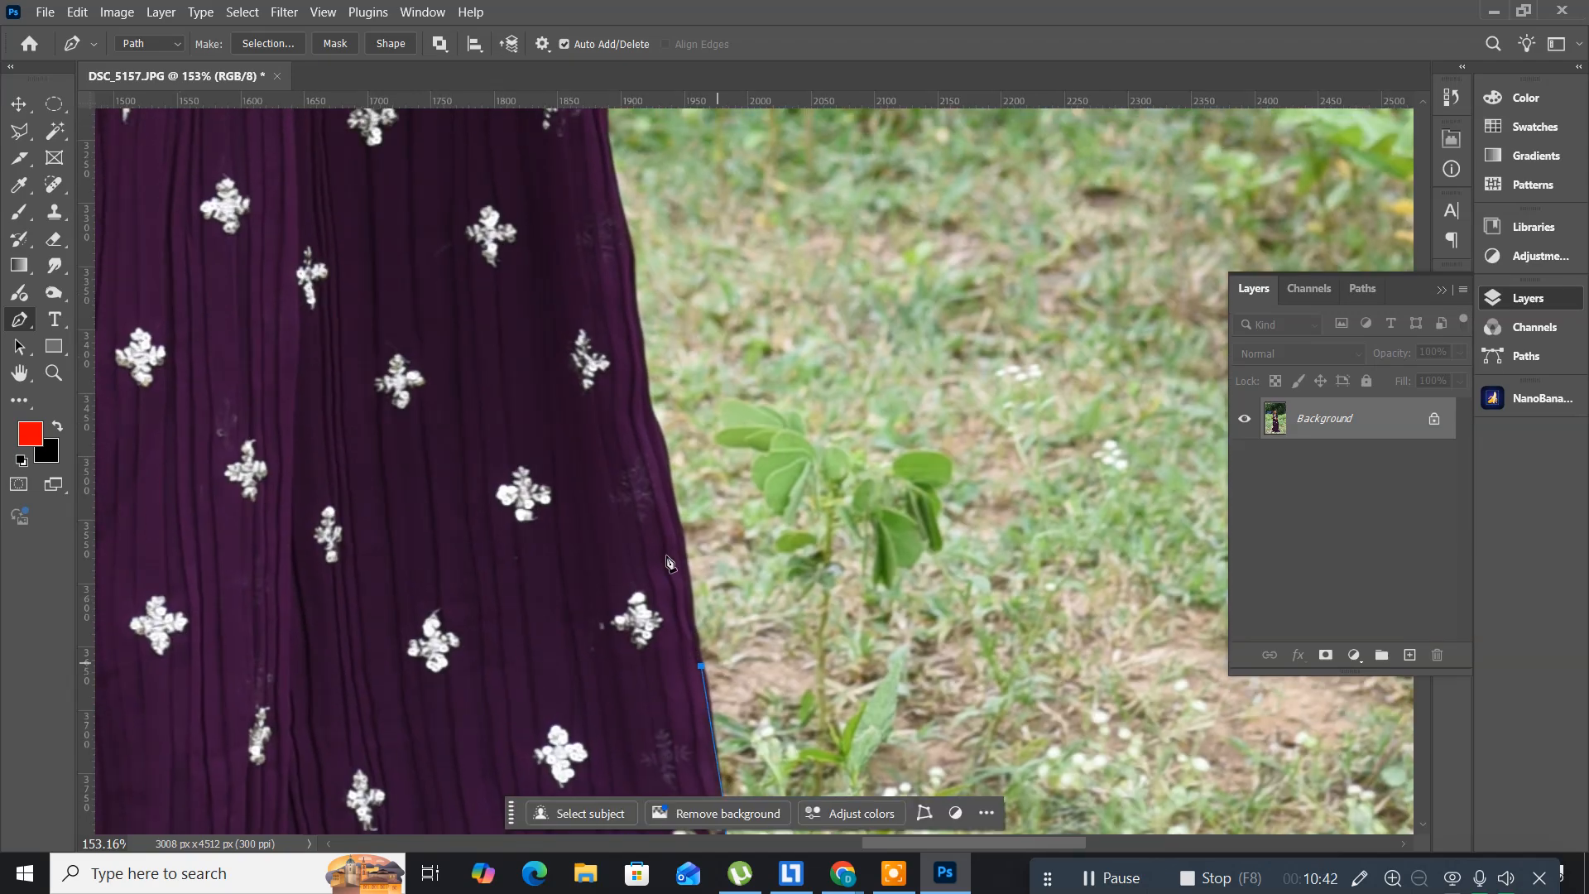
click(669, 483)
drag(619, 338, 642, 524)
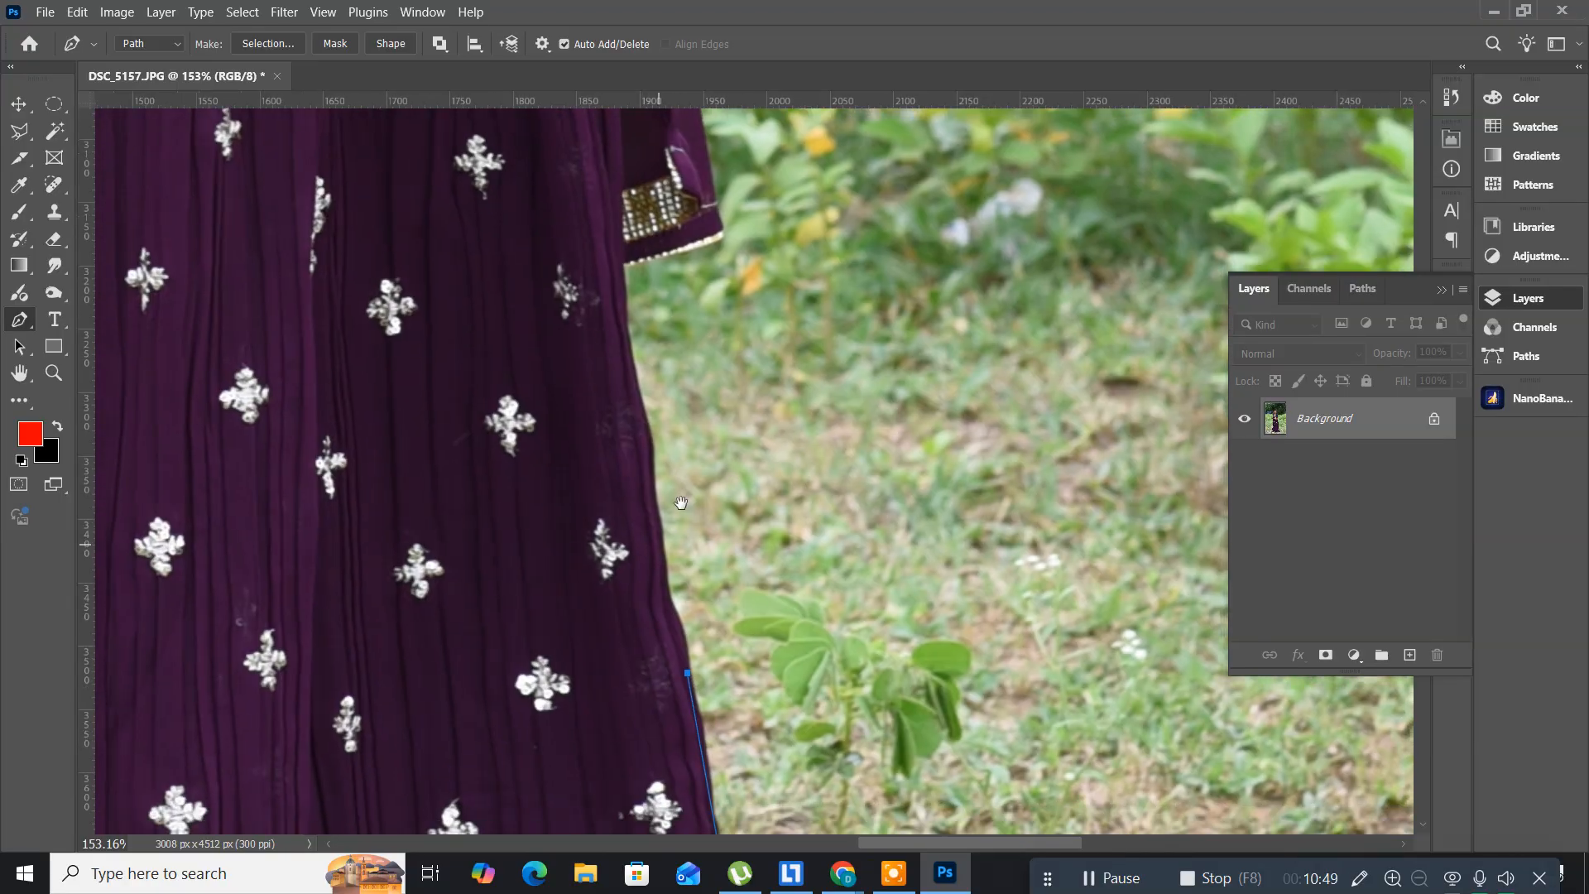
click(653, 467)
drag(612, 364, 614, 608)
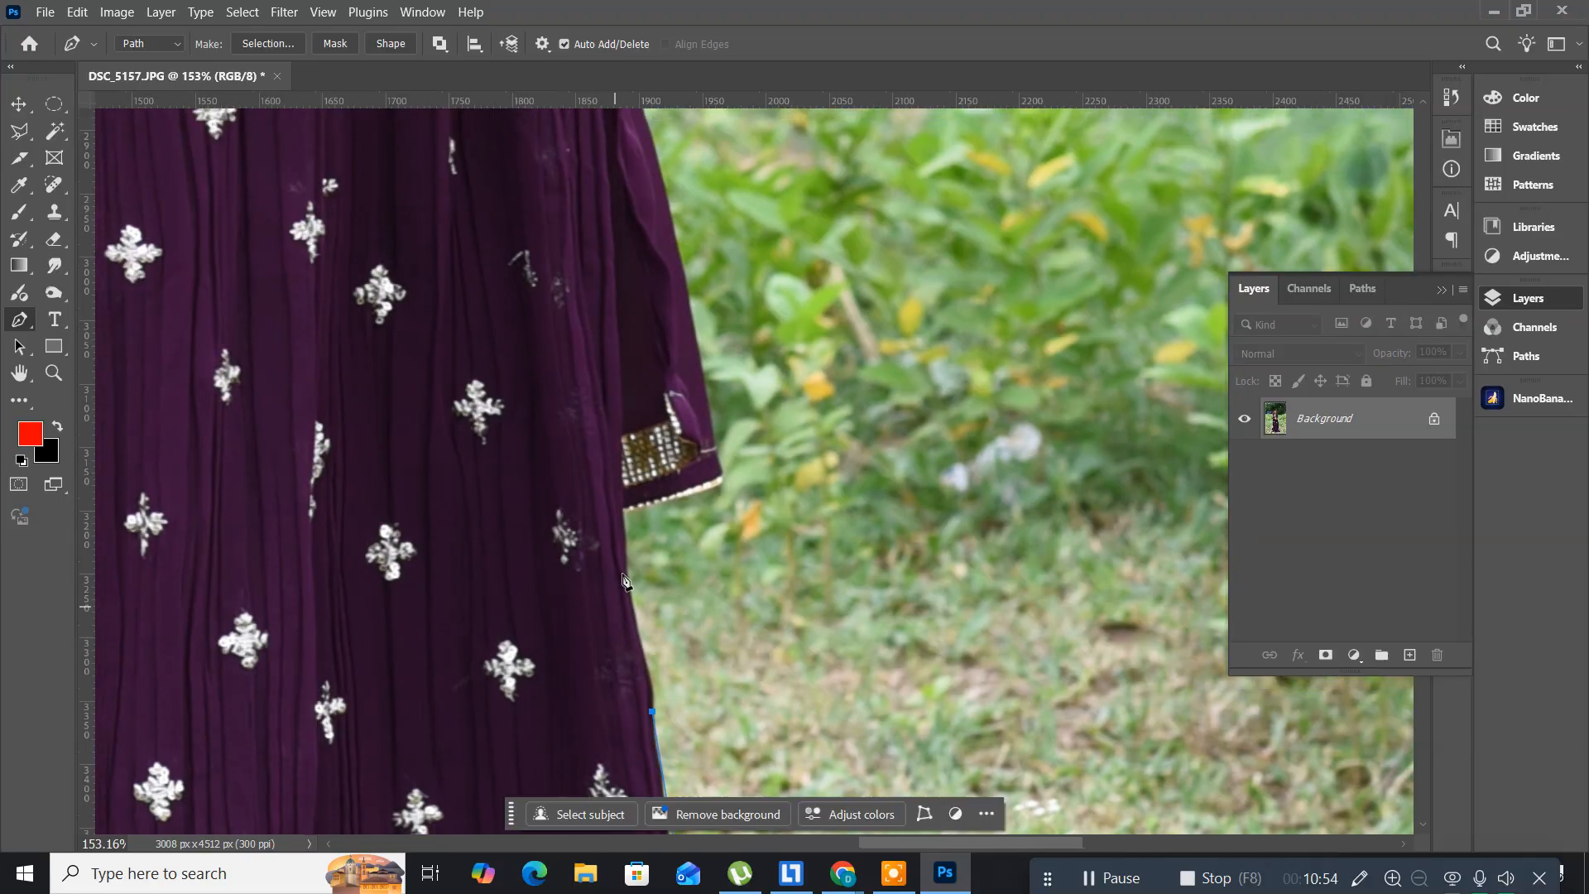
click(616, 508)
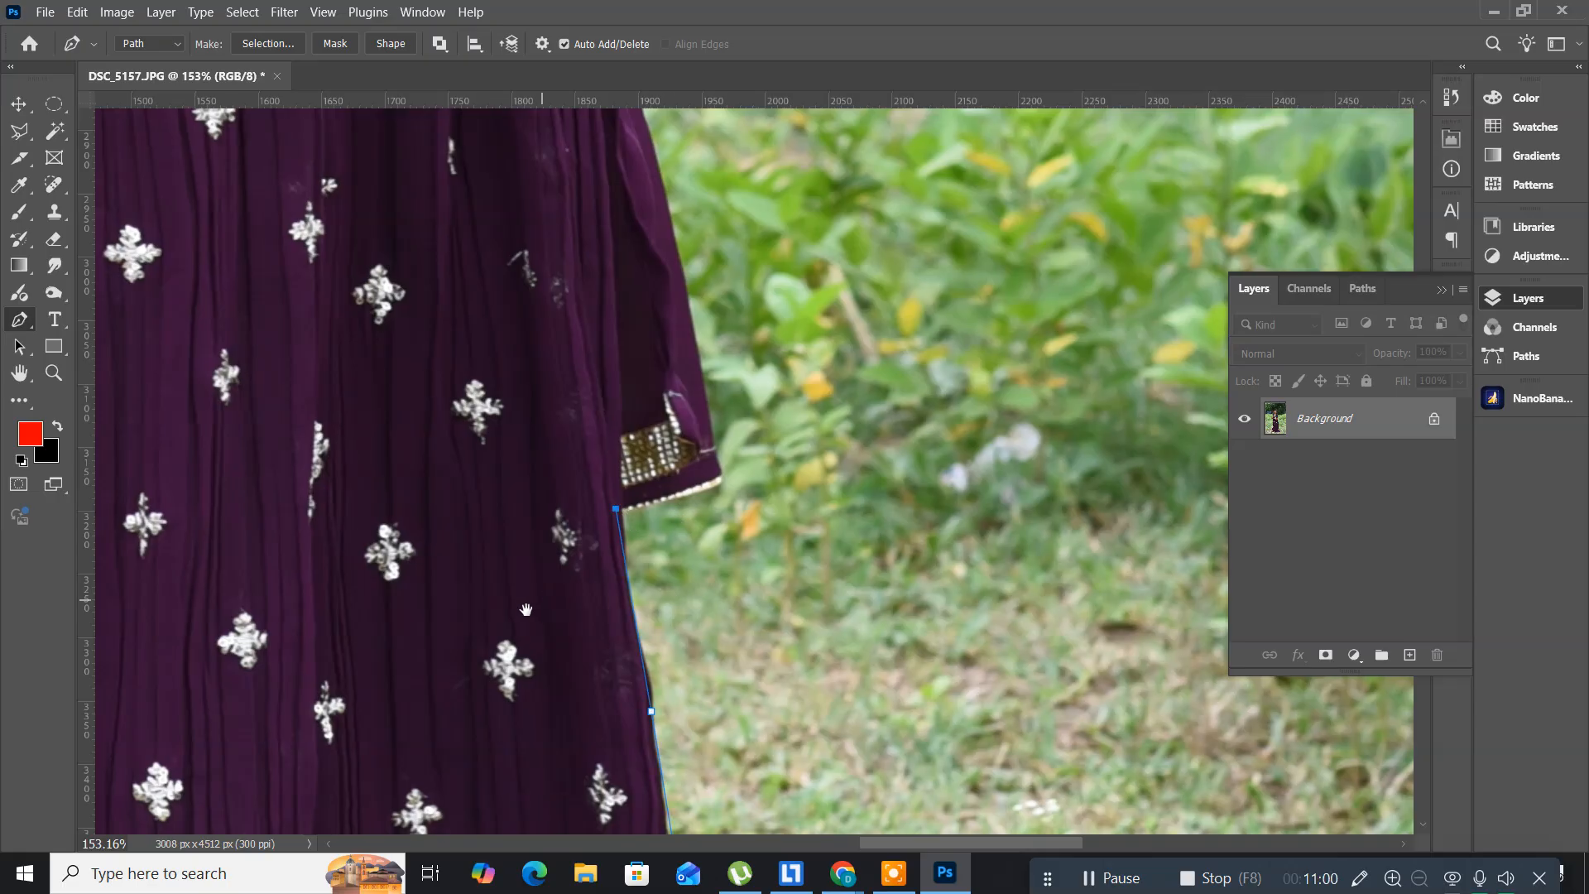
- Extend the path around the scarf's lower corner along its border and up its outer edge
drag(680, 507, 555, 603)
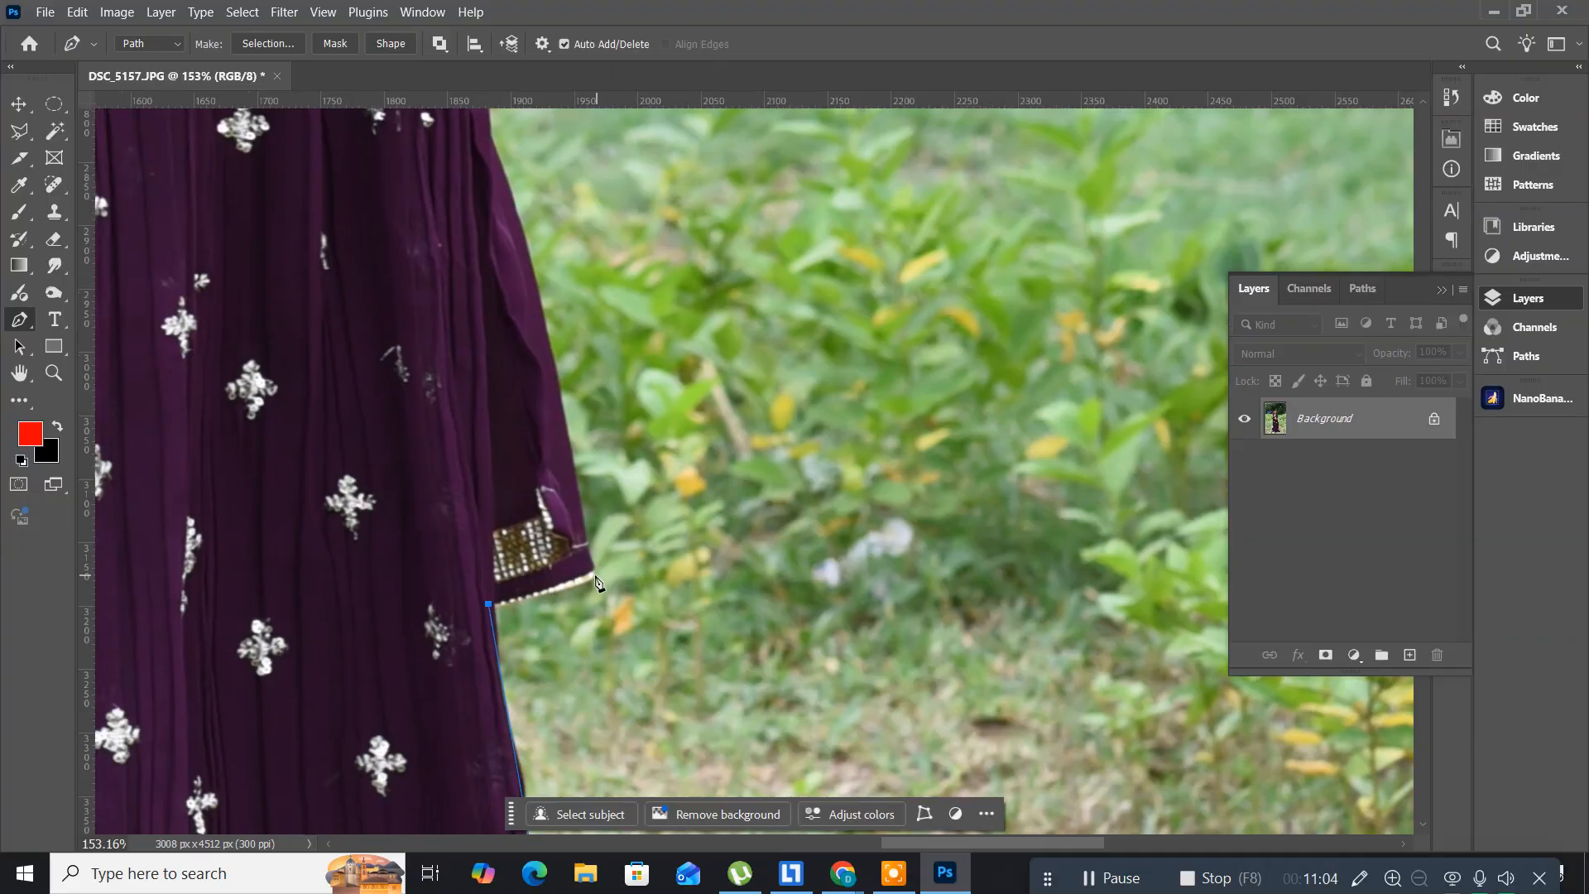
click(594, 577)
click(552, 354)
- Trace the scarf and skirt edge upward, curving slightly at the bend, to where the skirt meets the hand
drag(561, 462, 647, 592)
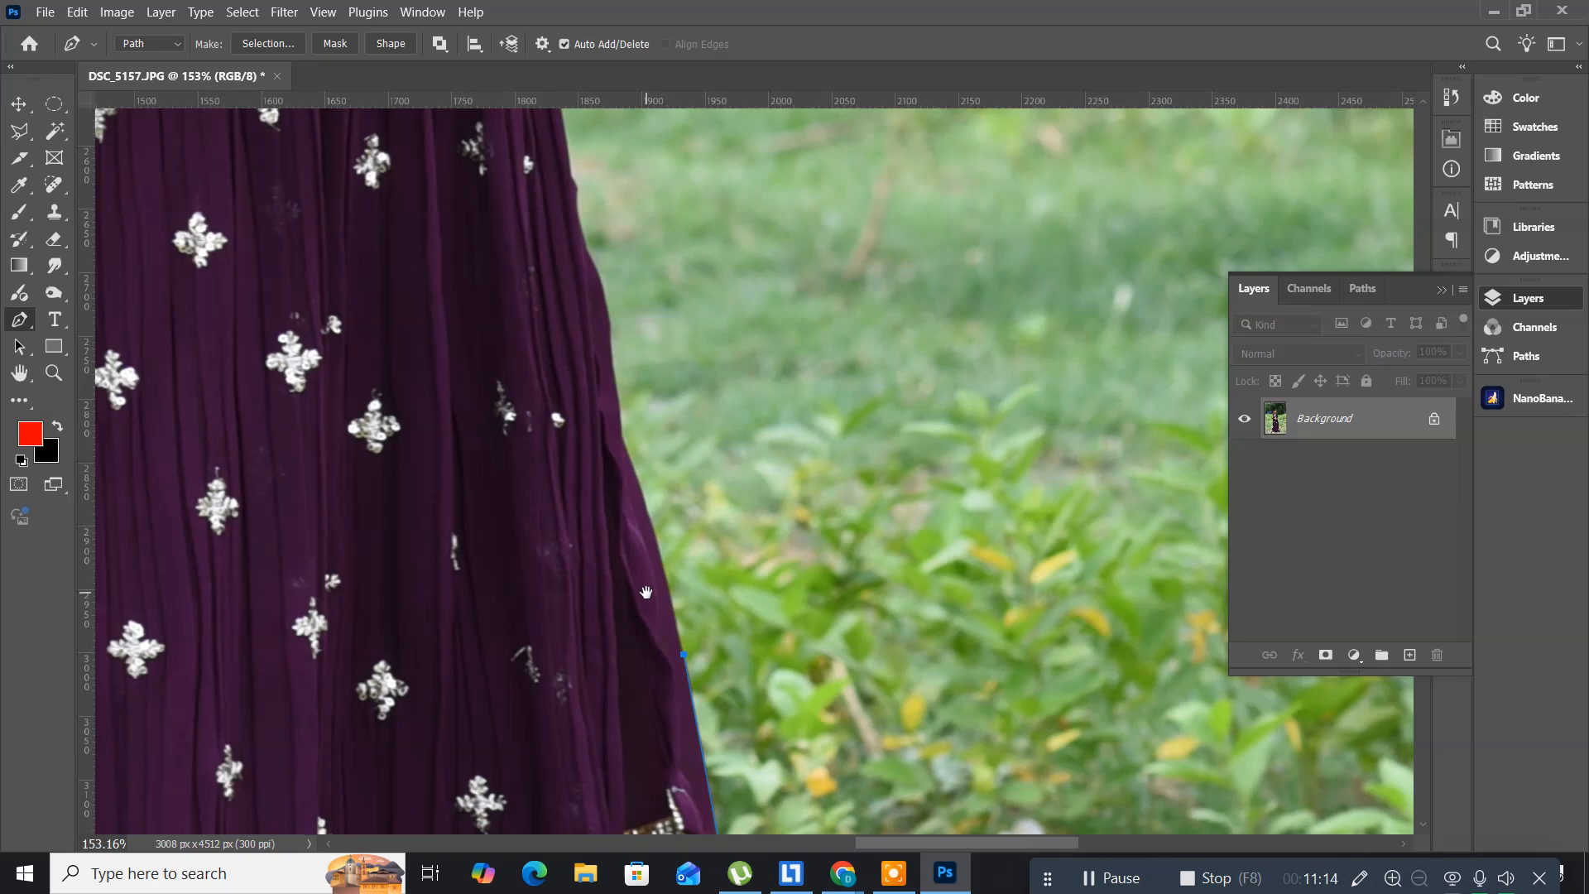
drag(581, 523, 621, 590)
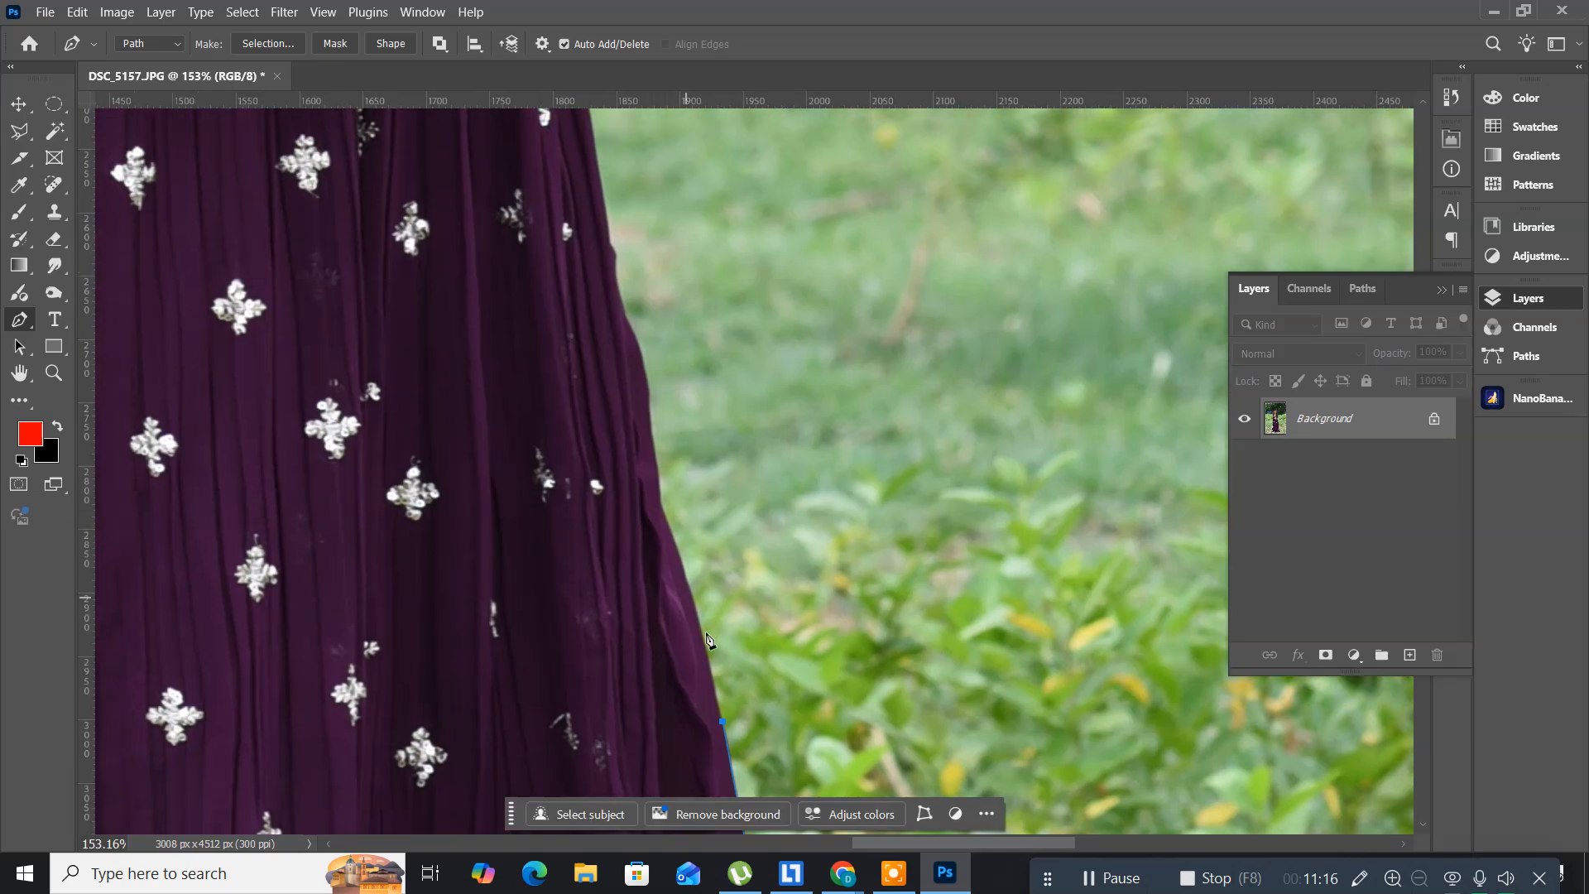
click(660, 515)
drag(618, 307, 603, 308)
drag(608, 284, 669, 635)
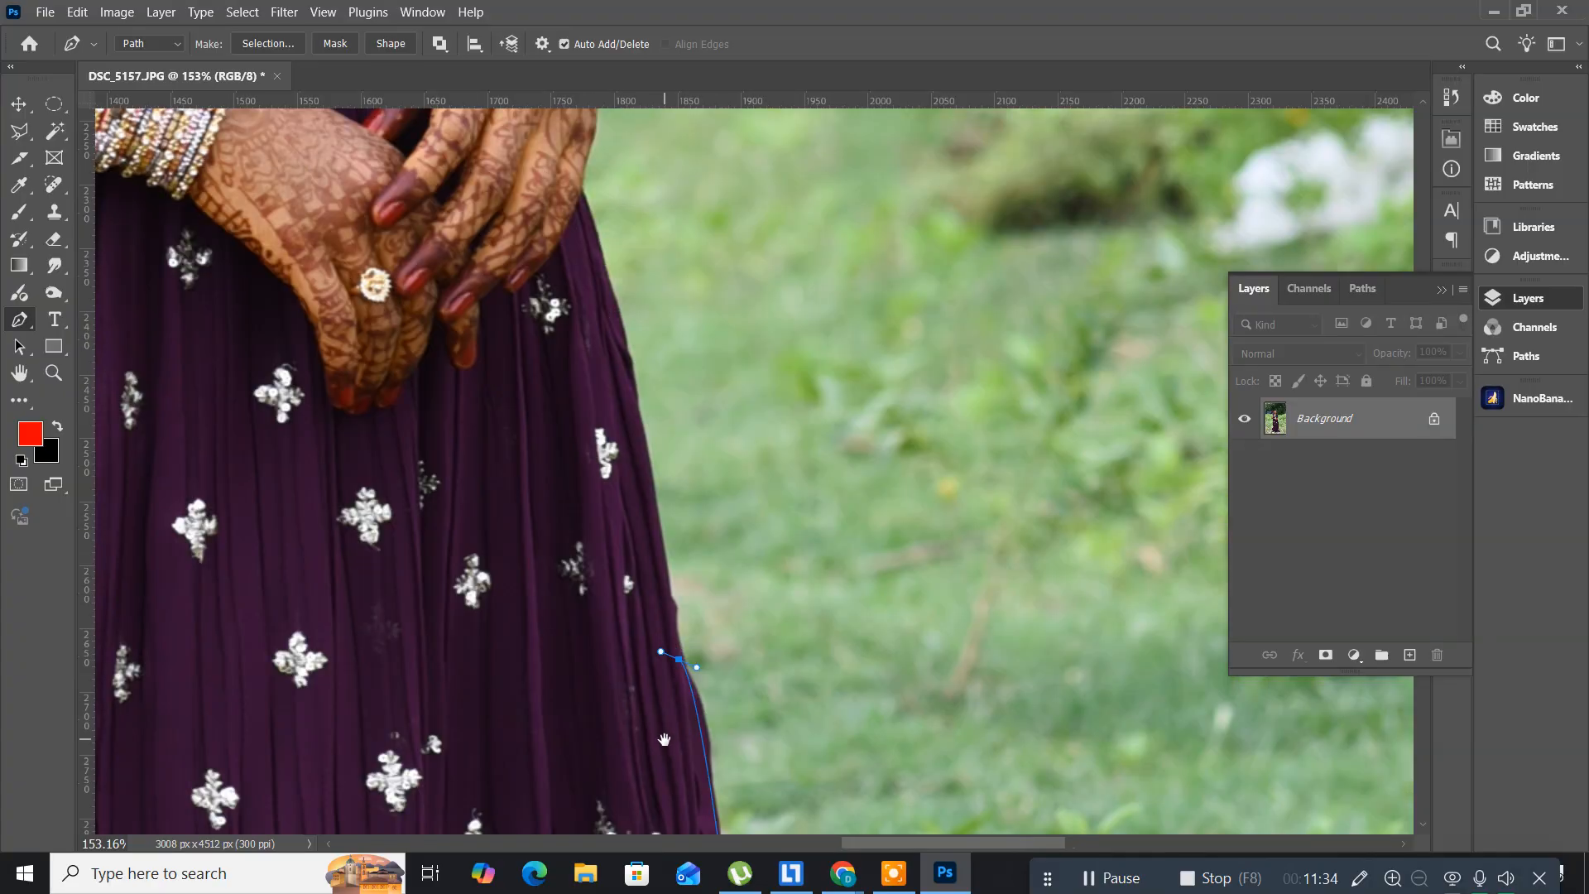
drag(663, 739, 659, 846)
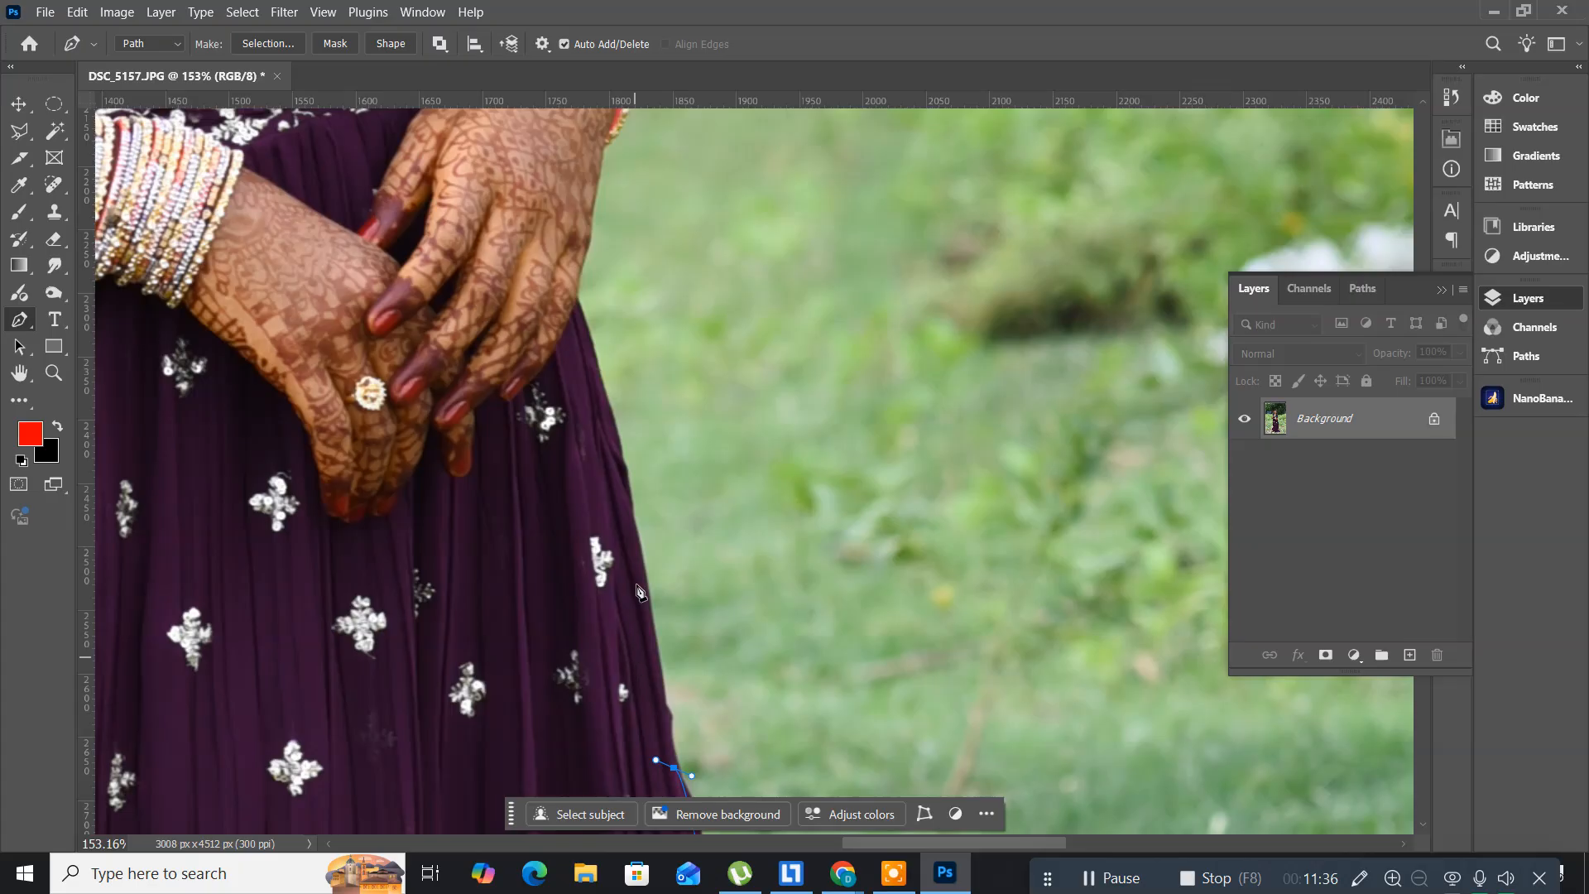
click(626, 469)
click(577, 305)
- Extend the path along the outer edge of the hand up to the lower end of the wrist bangles
key(space)
drag(627, 201, 585, 444)
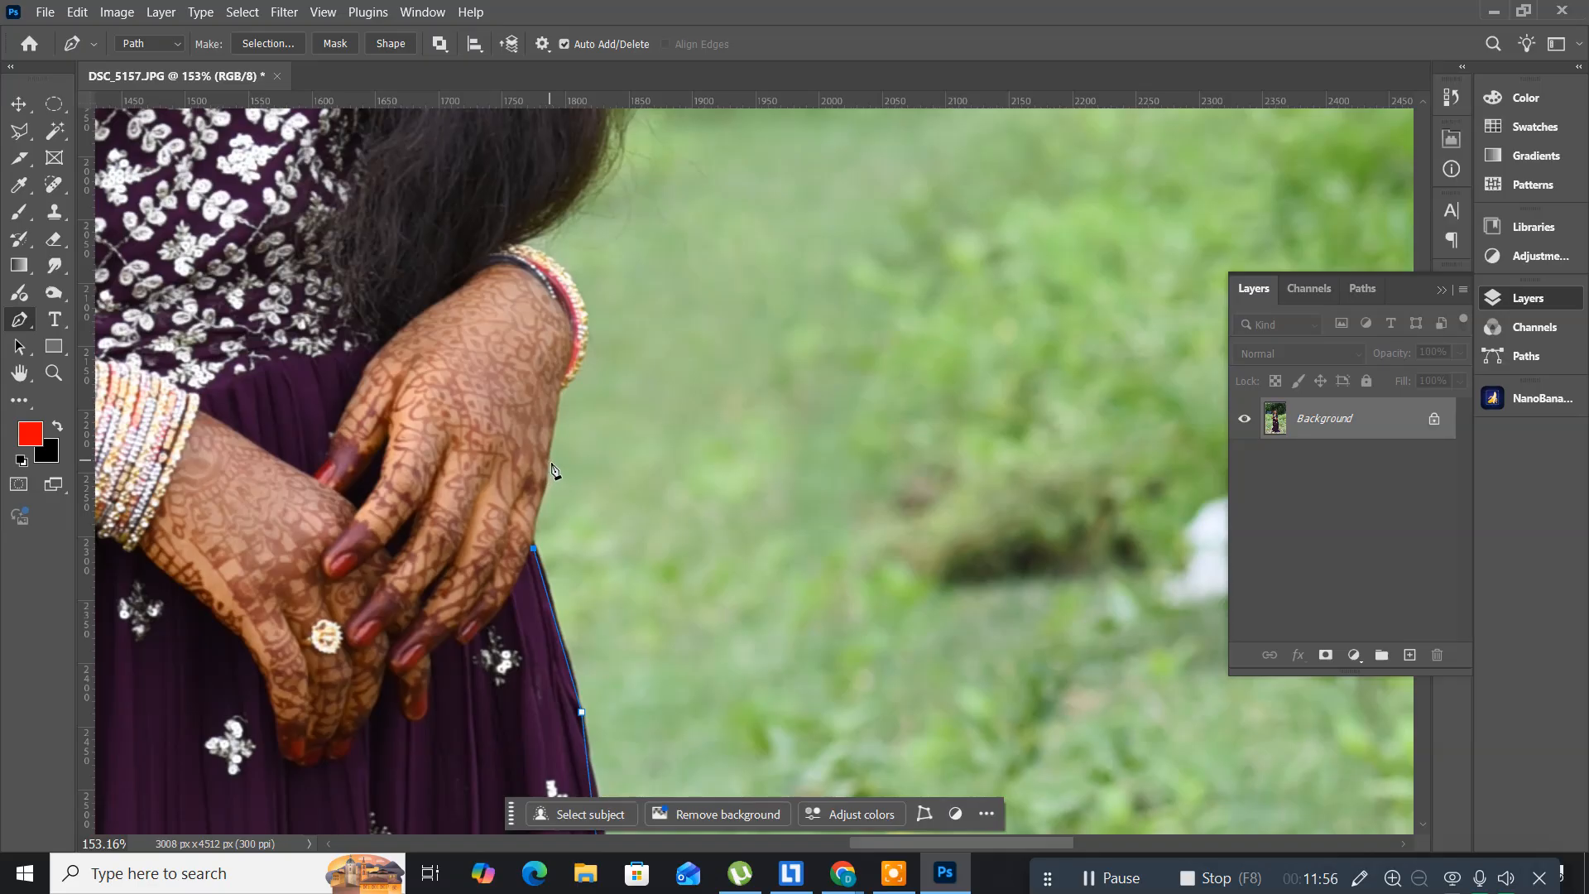
click(551, 462)
click(554, 402)
click(564, 374)
click(580, 361)
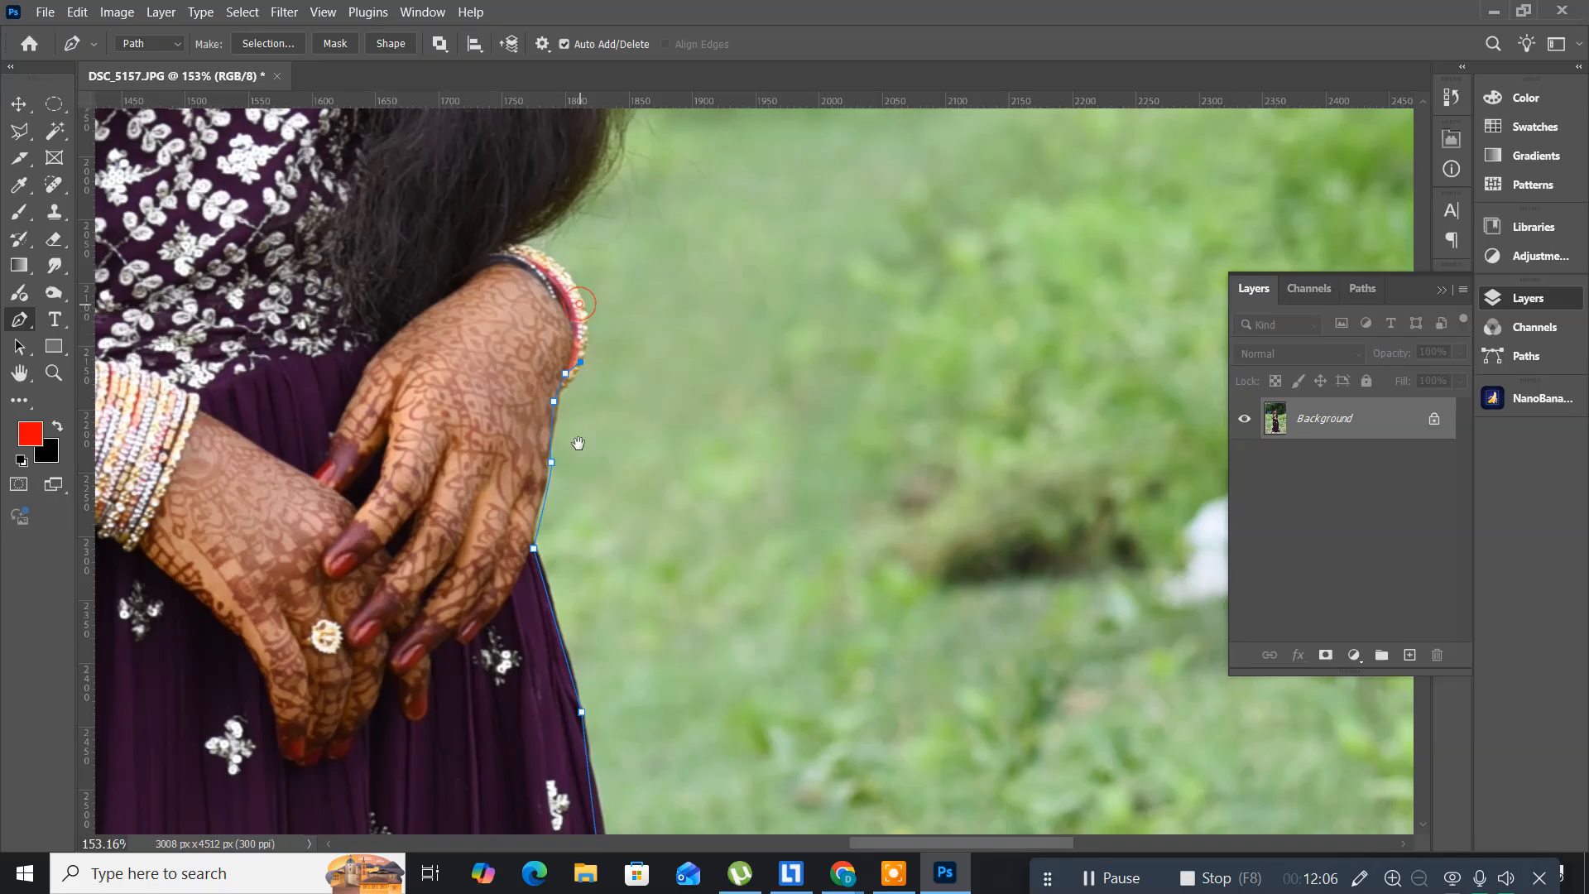
- Curve the path around the outside of the bangles to their upper end near the hair
mouse_move(558, 533)
mouse_down()
mouse_move(557, 553)
mouse_move(557, 513)
mouse_up()
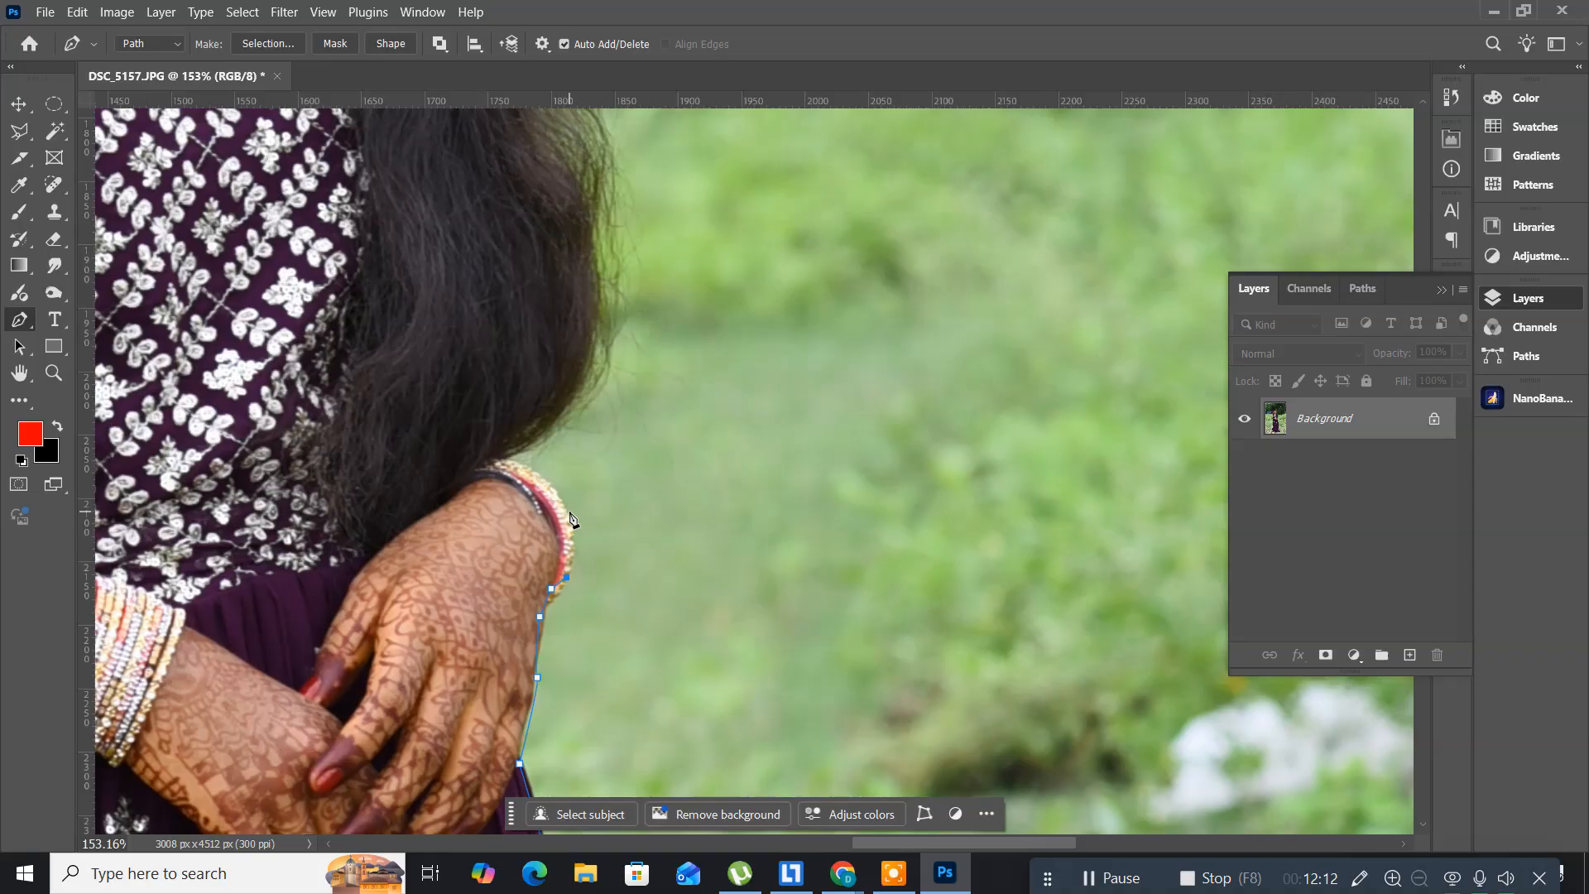
click(569, 510)
drag(568, 513, 553, 501)
click(542, 481)
click(536, 470)
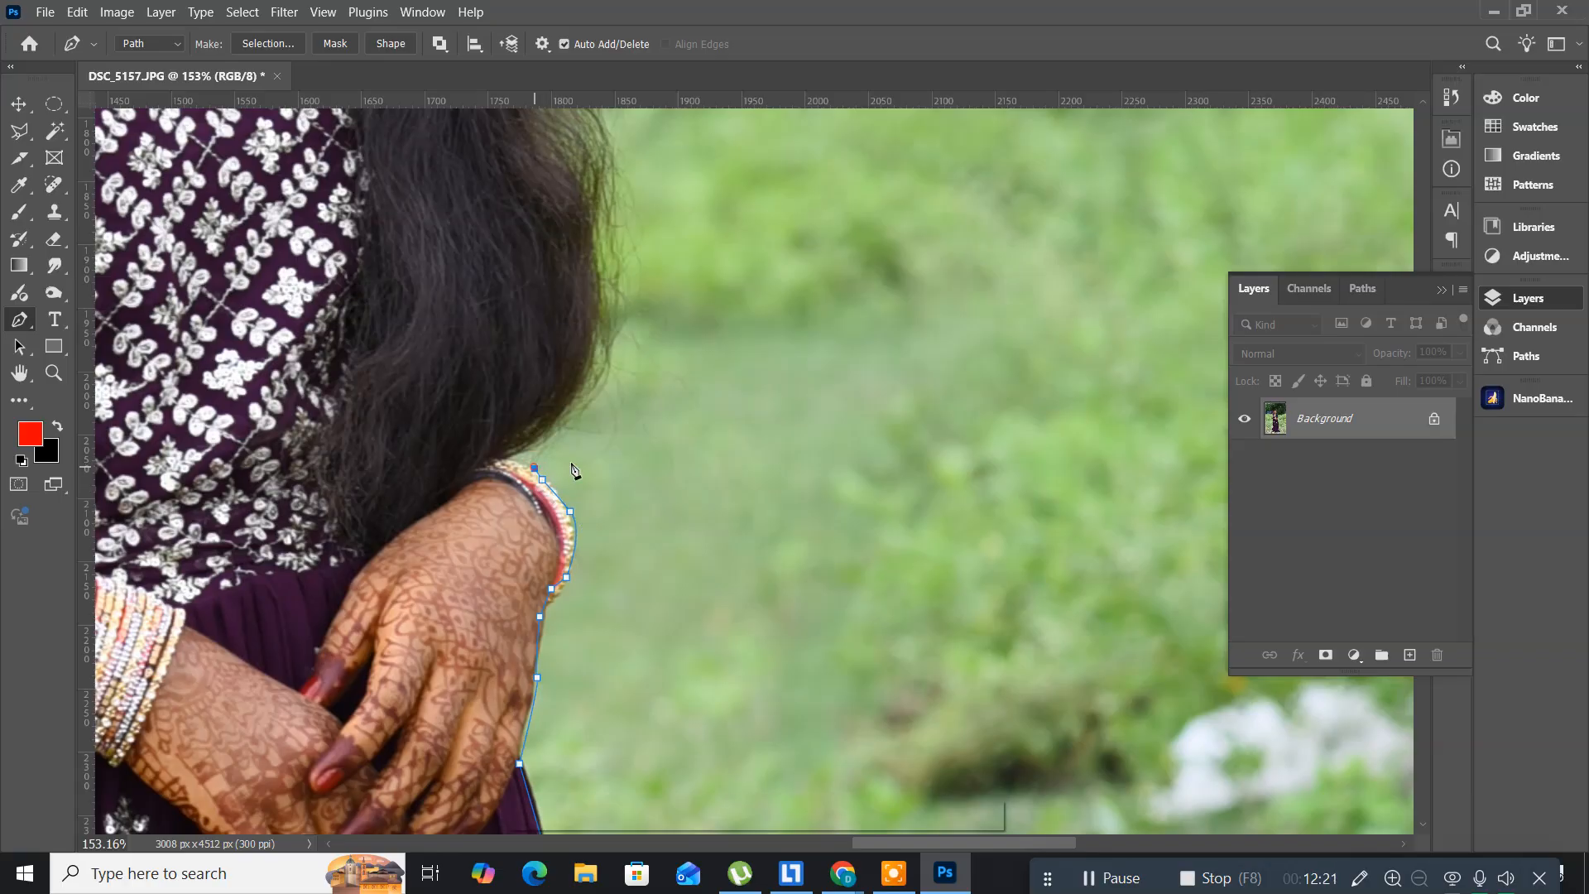
- Run the path loosely outside the long hair on the right side, from the bangles up to necklace height
click(623, 415)
click(689, 291)
scroll(709, 664, up, 2)
scroll(709, 664, up, 10)
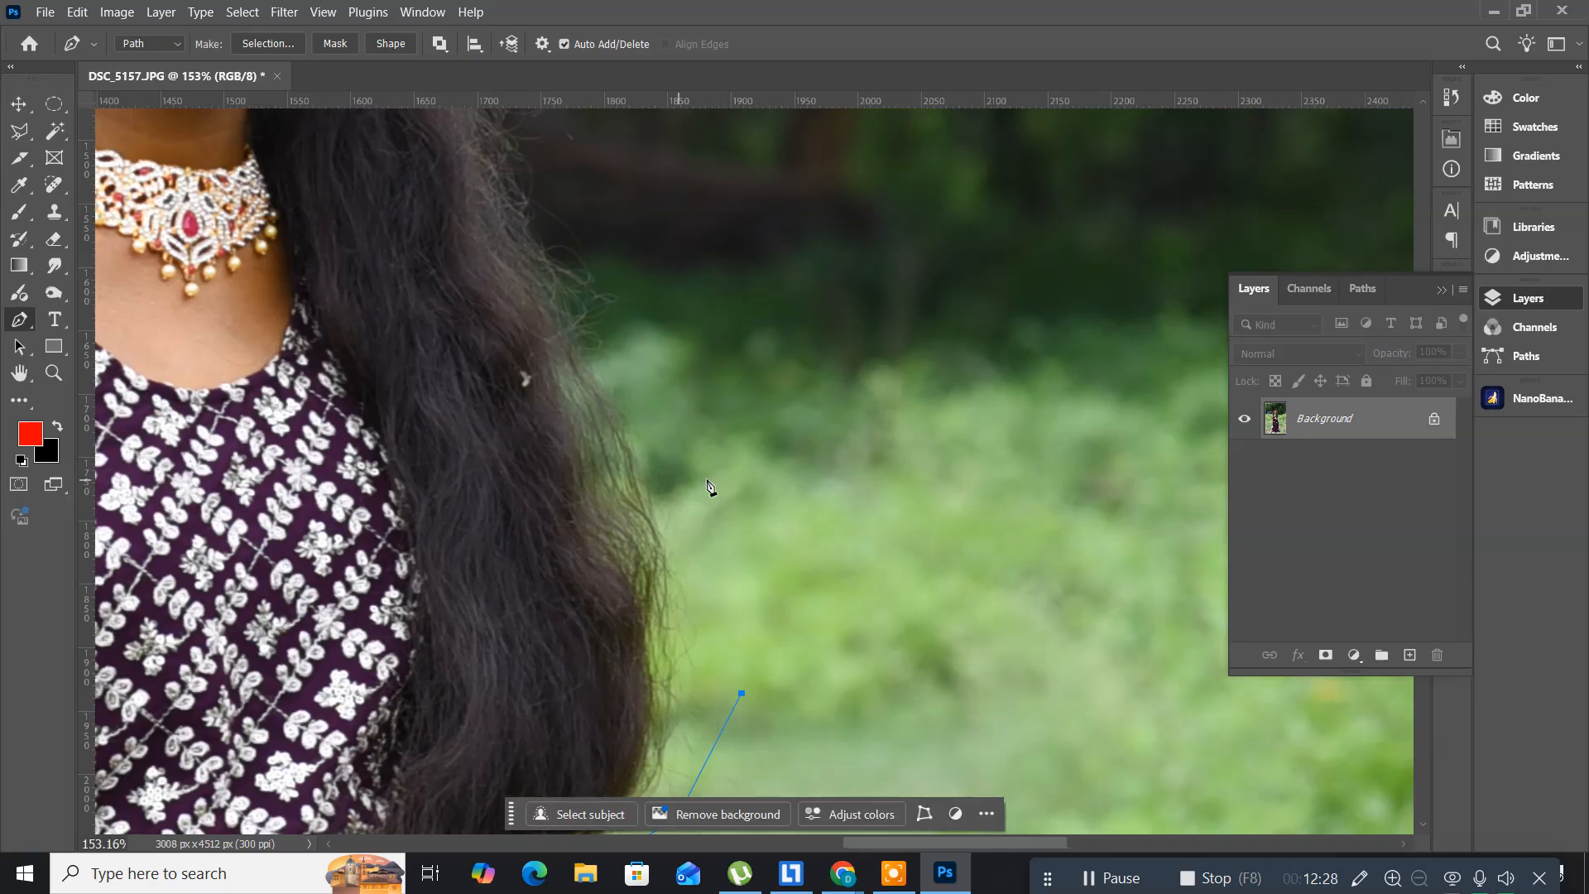
click(706, 478)
click(625, 263)
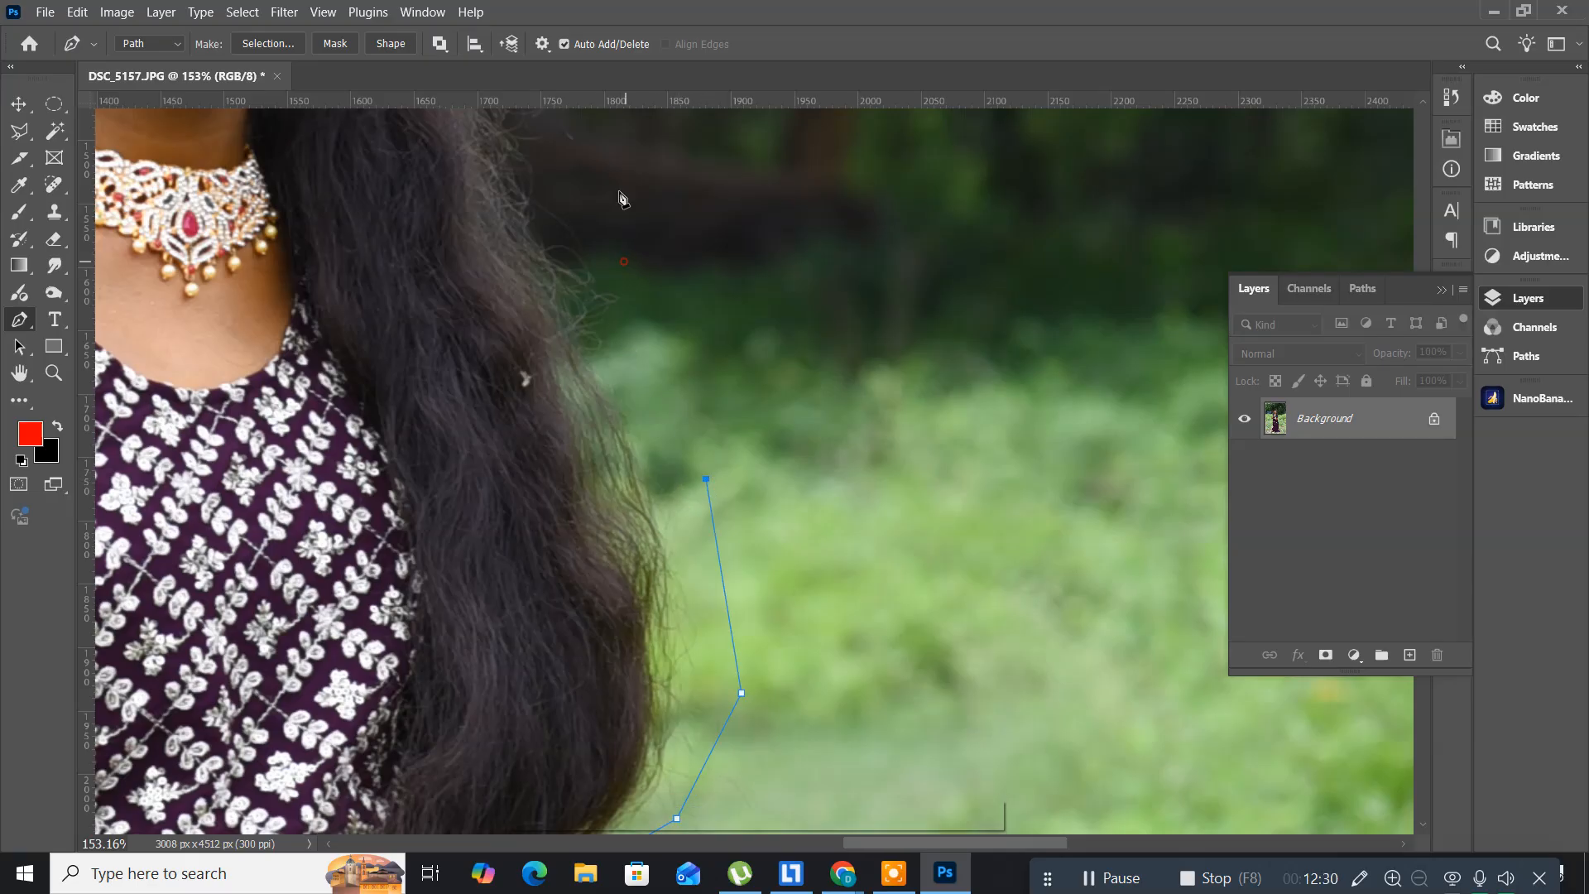
- Continue the loose path up beside the face, outside the stray hairs, to the upper right of the head
scroll(681, 668, up, 10)
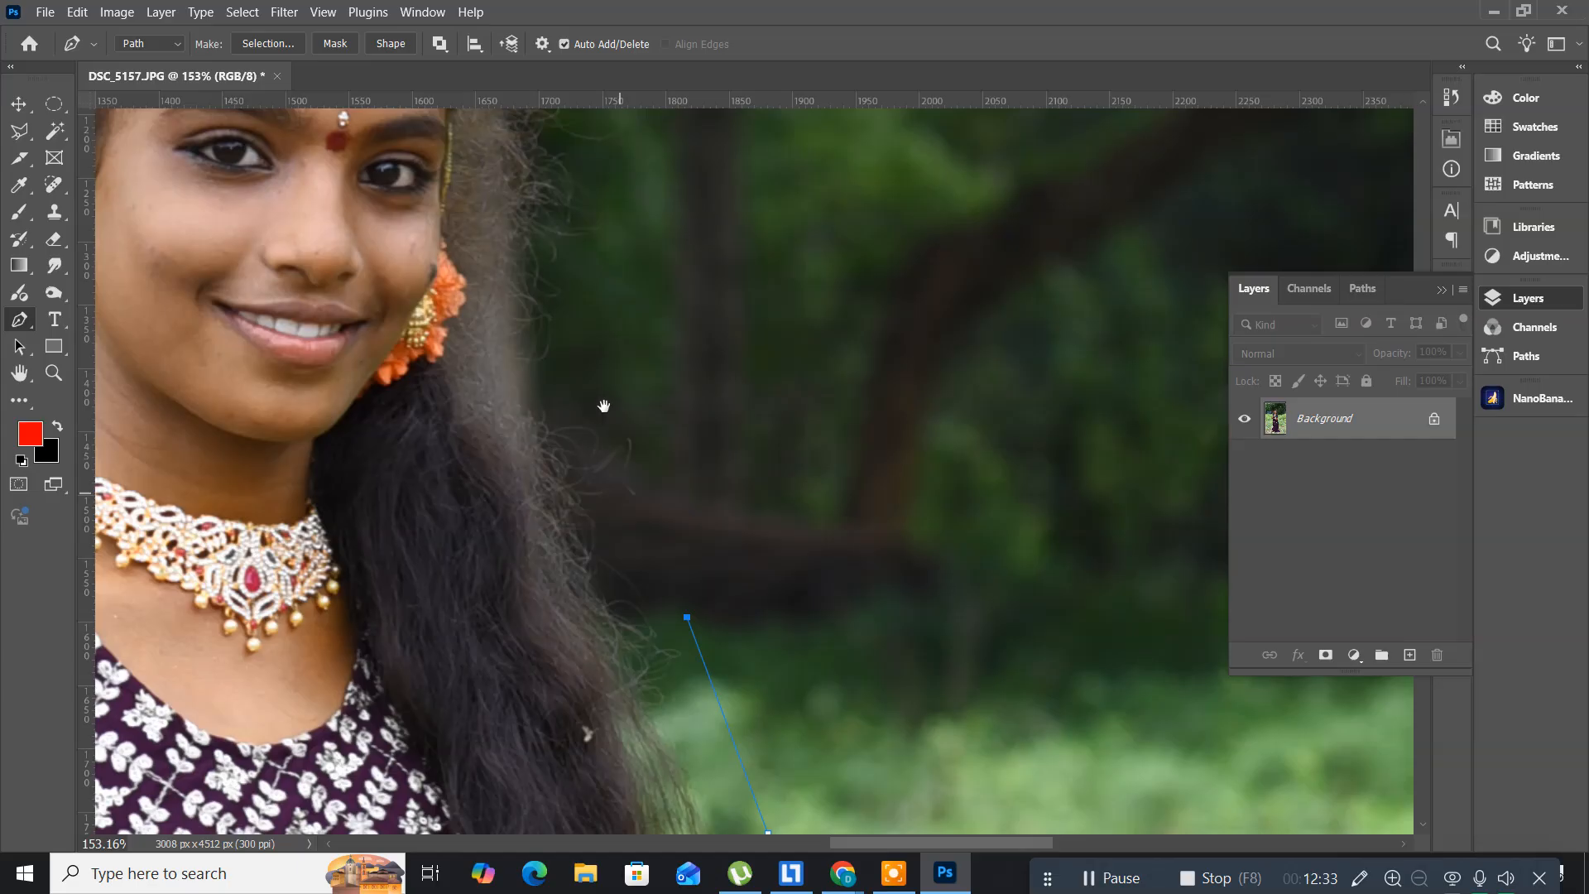
drag(604, 405, 601, 389)
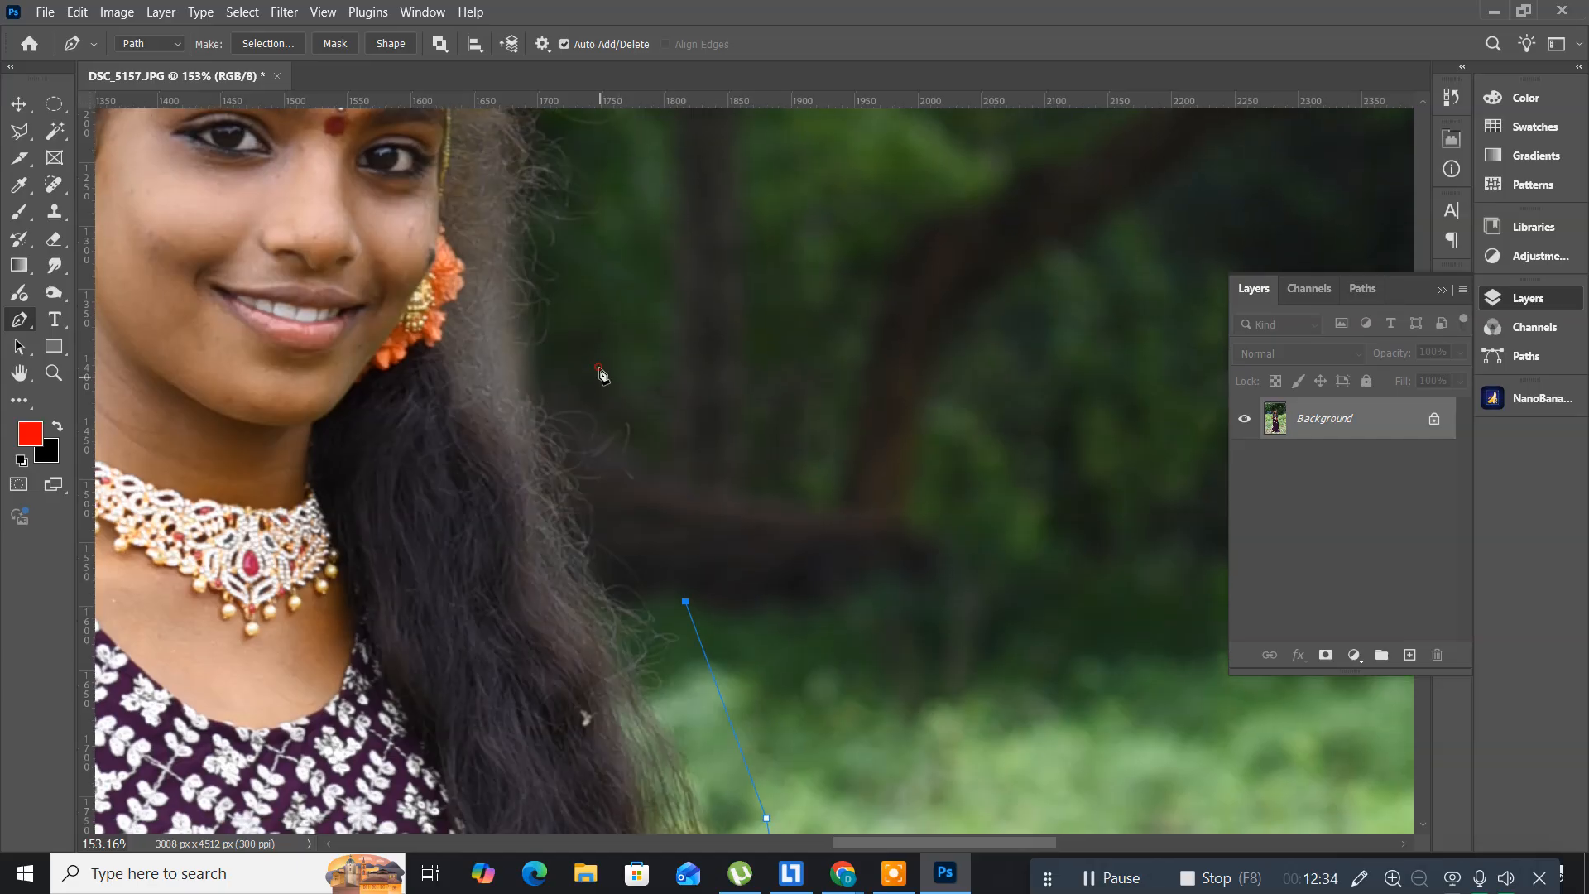
click(599, 367)
click(614, 206)
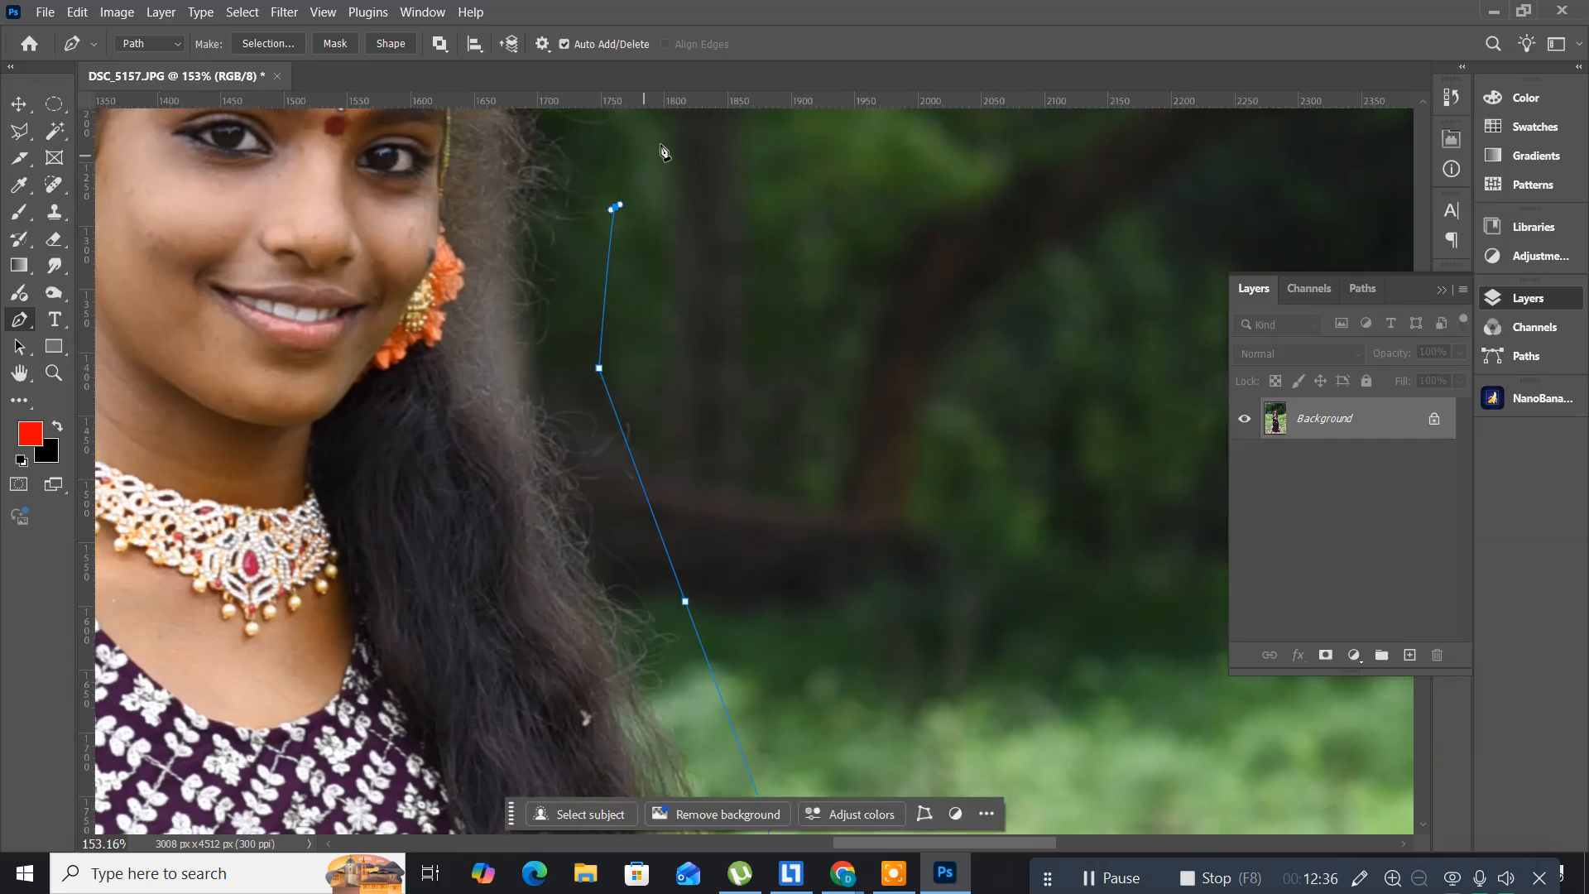
drag(676, 191, 867, 406)
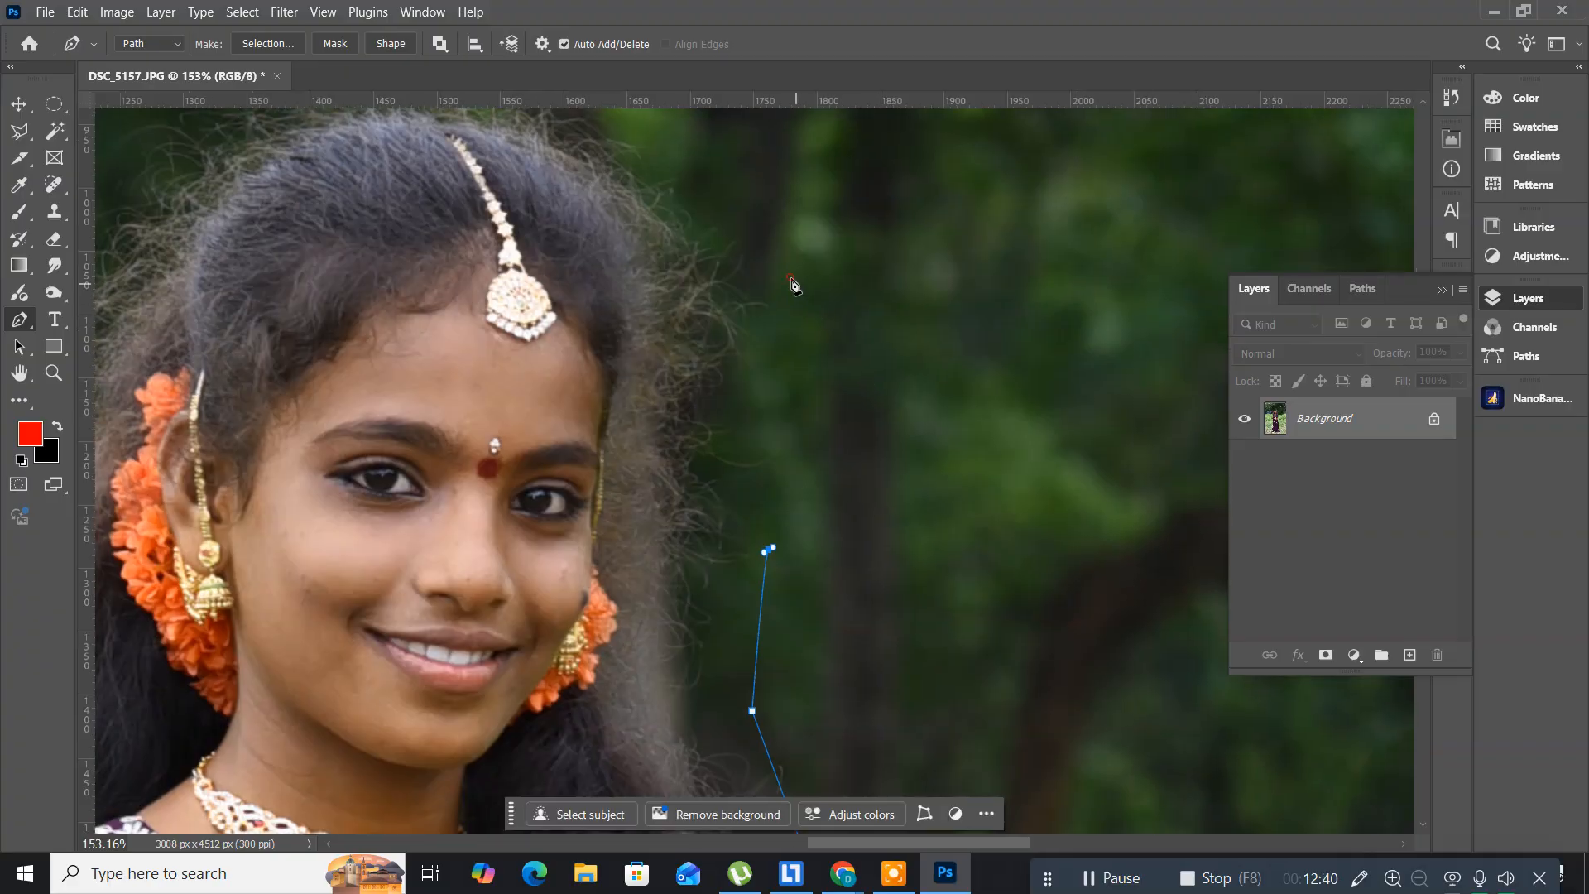
click(791, 278)
click(709, 154)
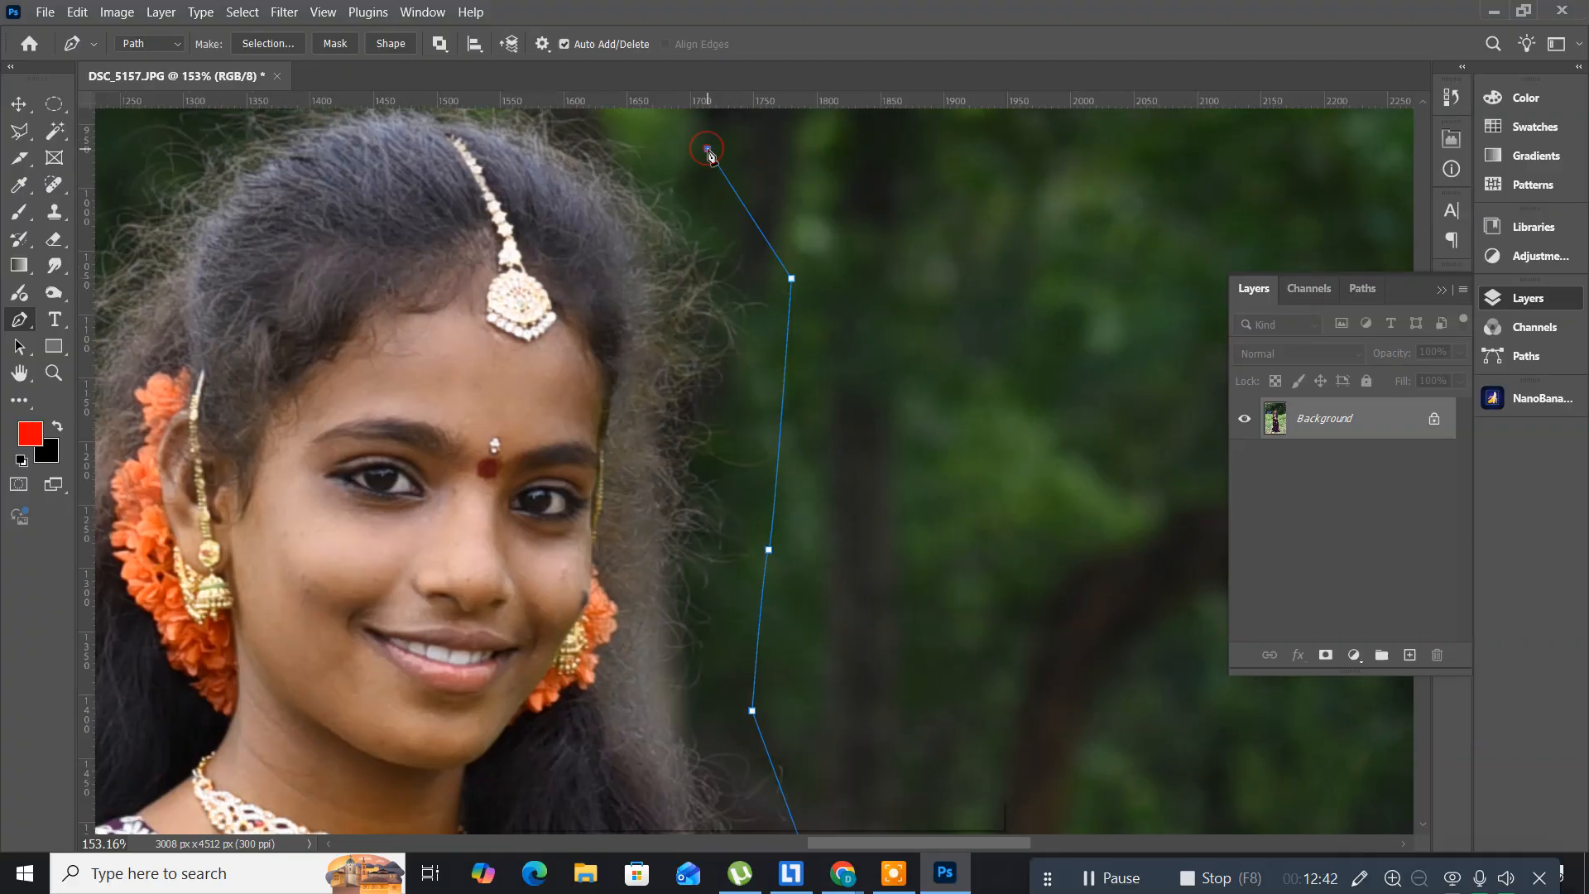
- Carry the path over the top of the head and down its left side, keeping clear of the flyaway hairs
drag(875, 423, 886, 433)
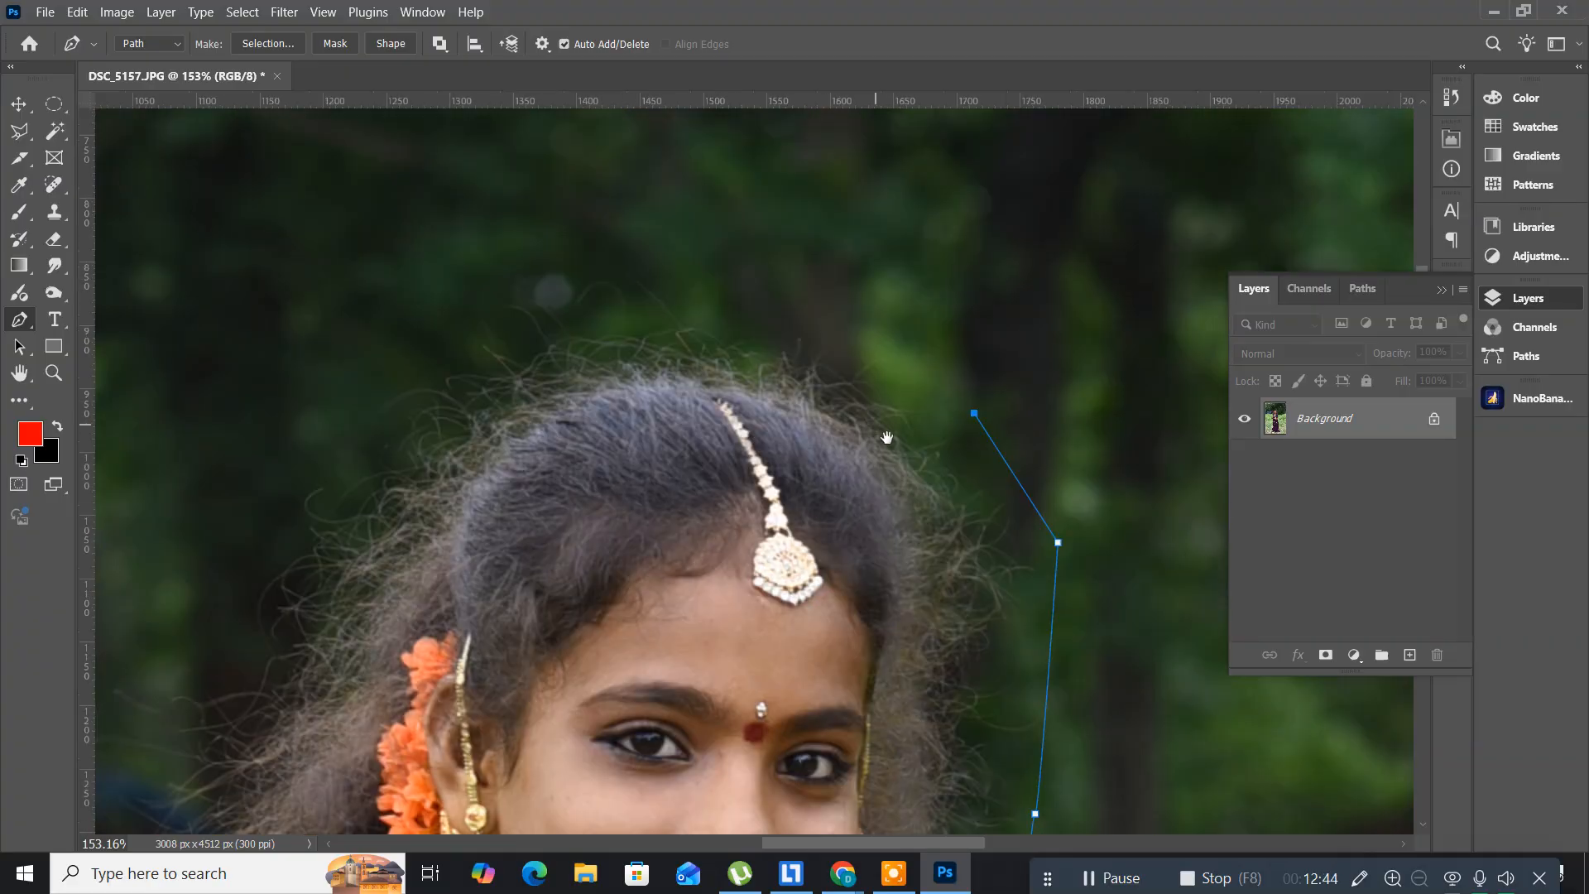
click(748, 334)
click(494, 354)
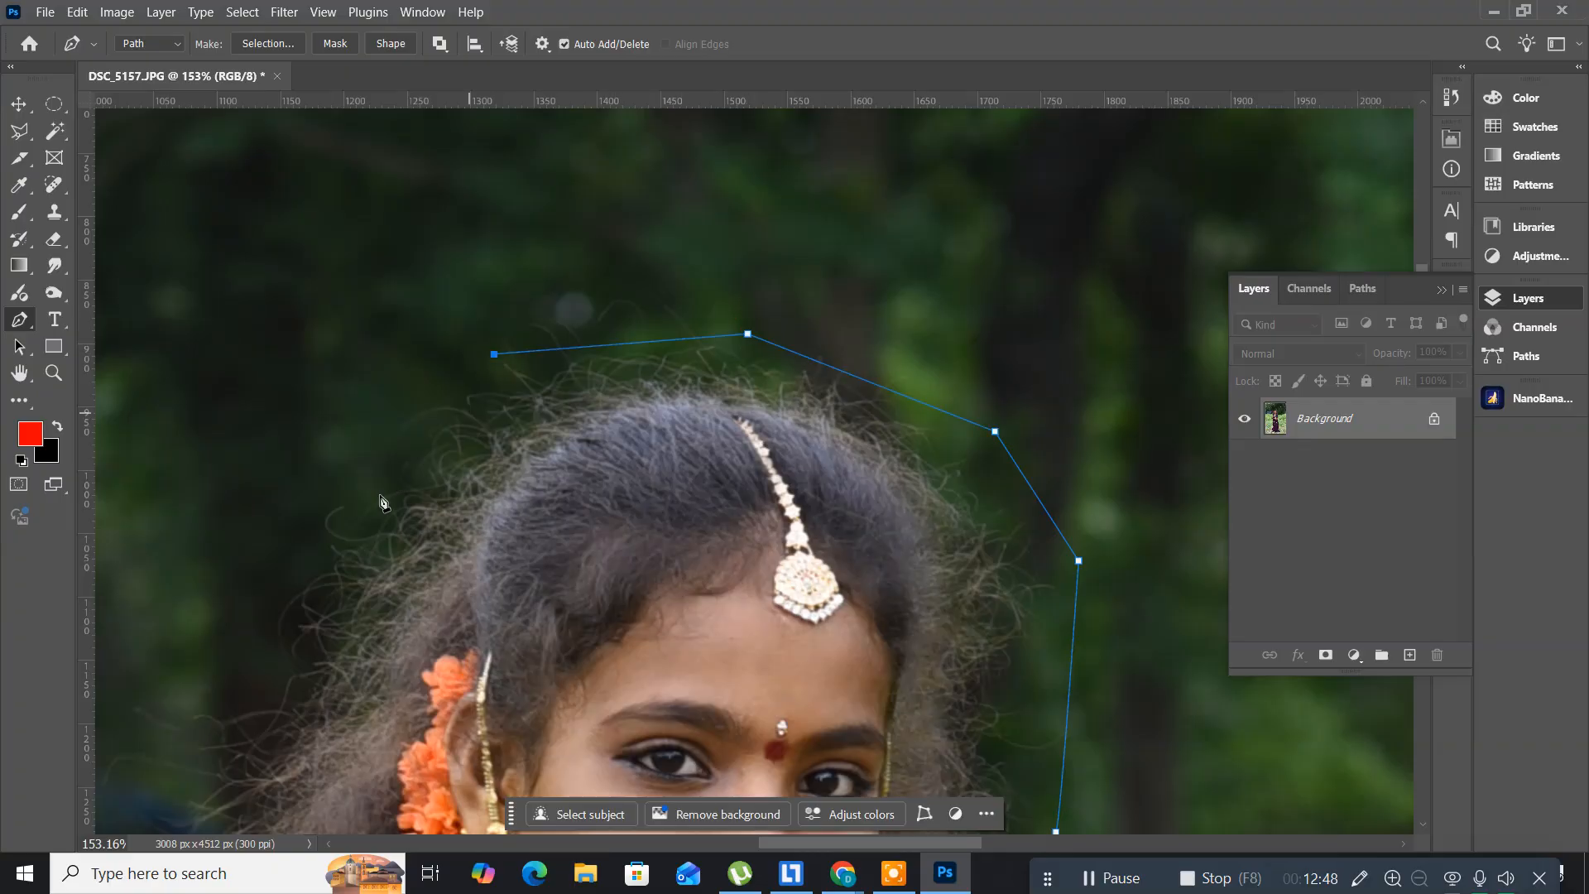
click(364, 522)
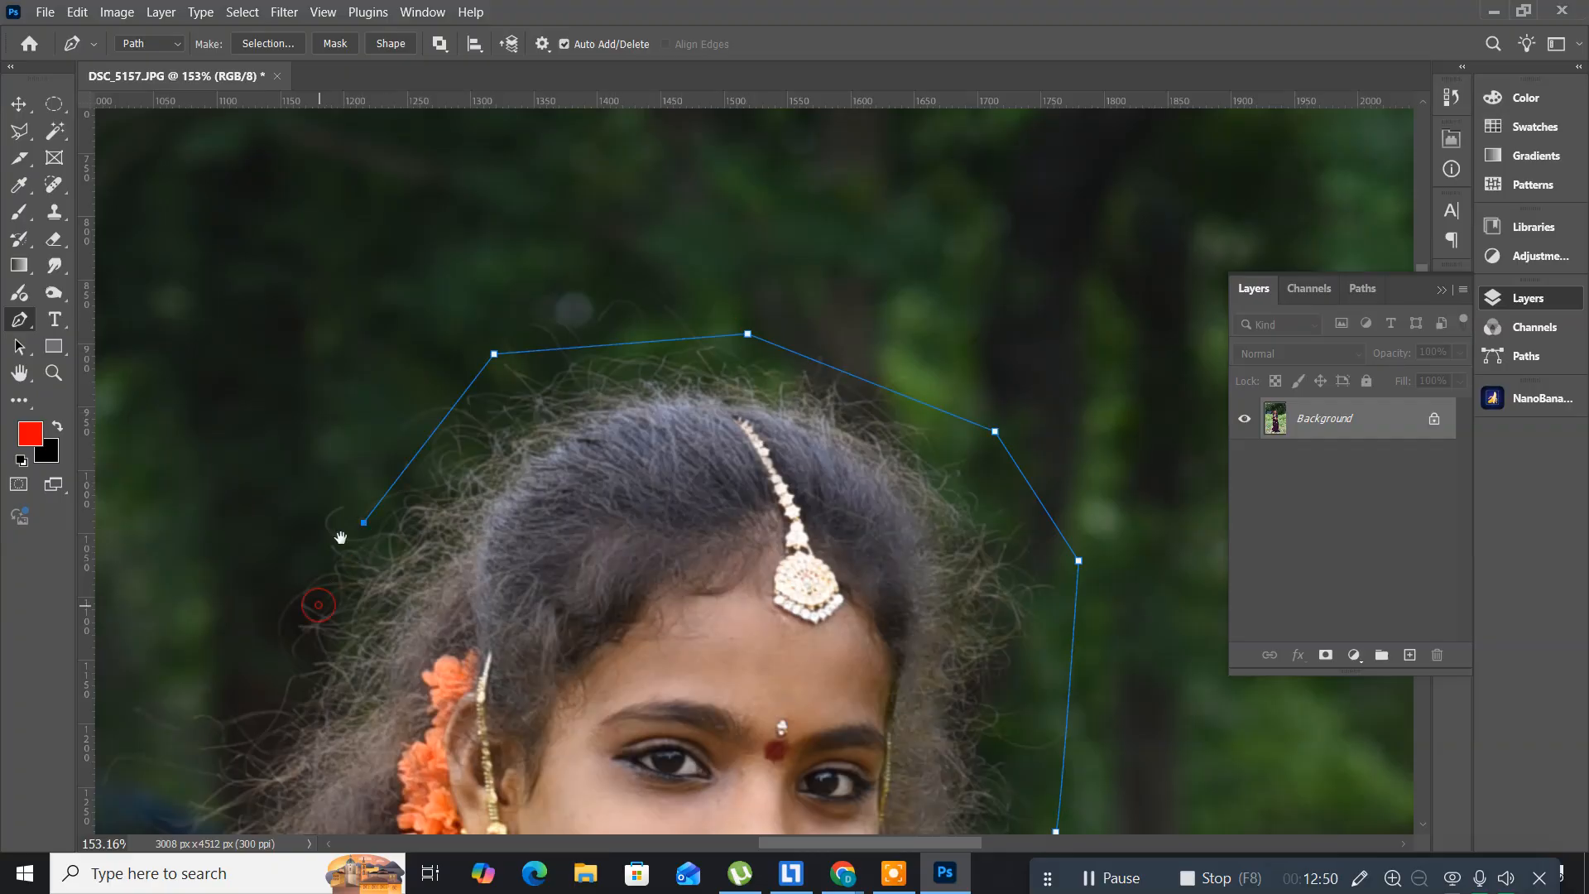
drag(464, 309, 306, 472)
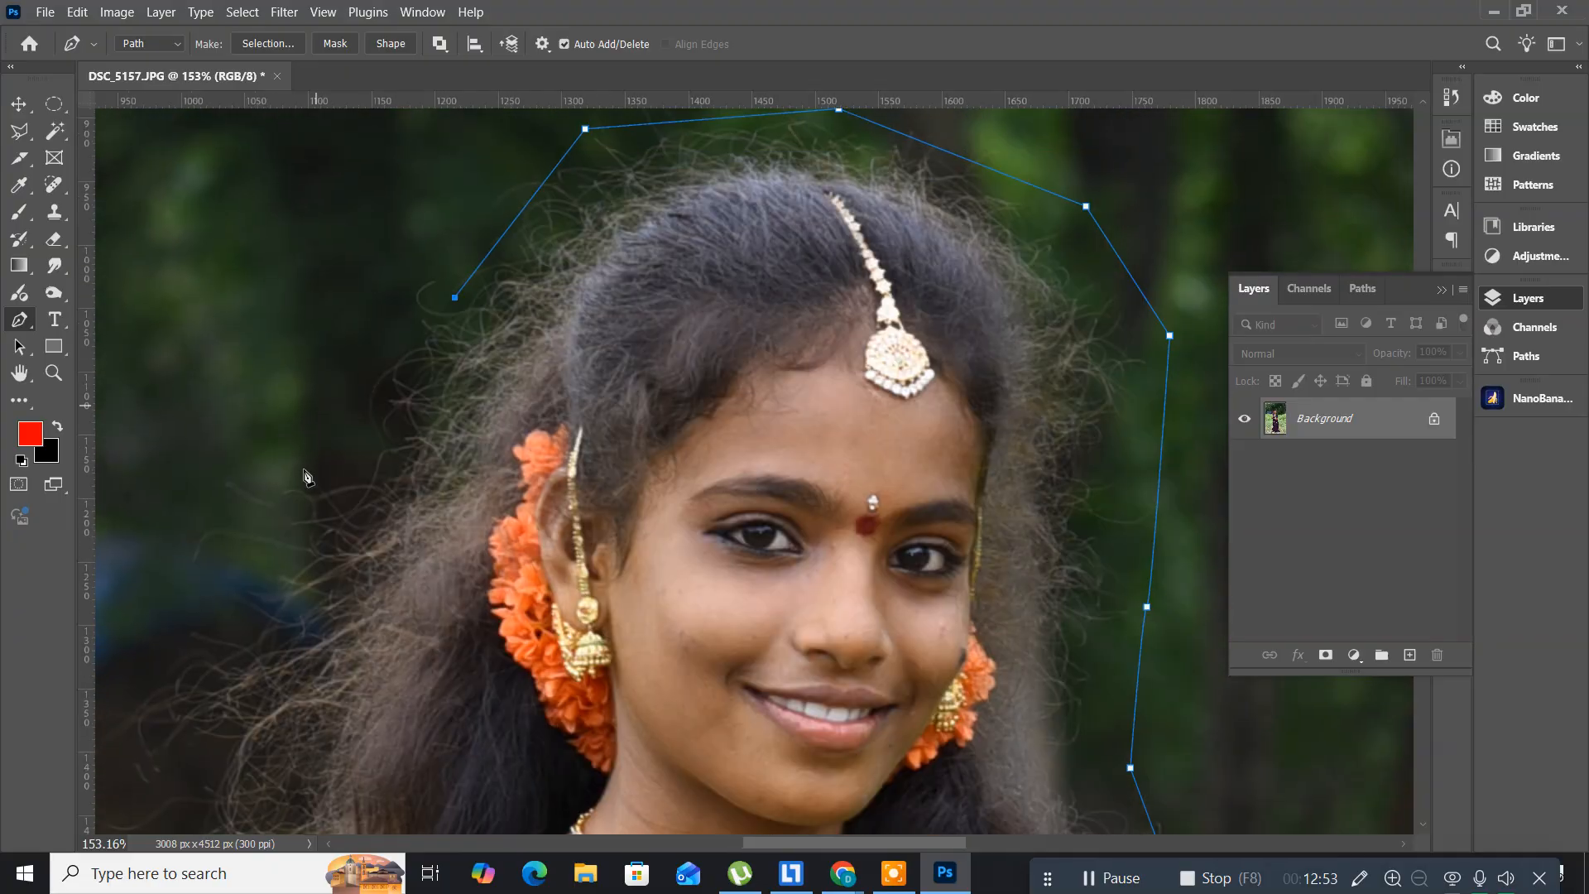
click(222, 522)
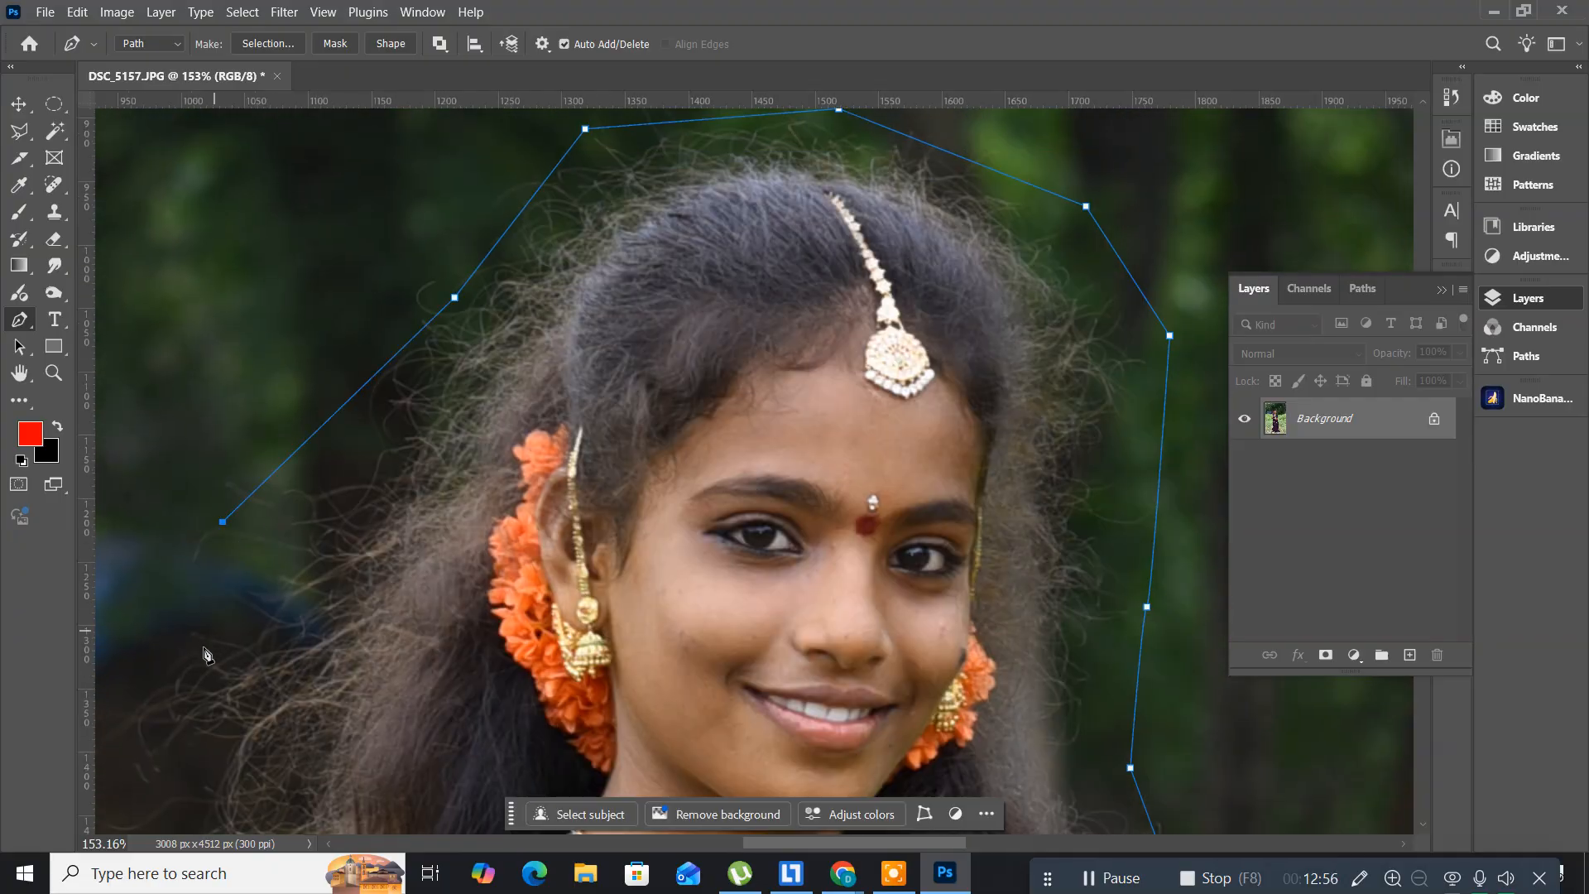
- Extend the loose path down outside the left hair to beside the sleeve
drag(523, 363, 543, 279)
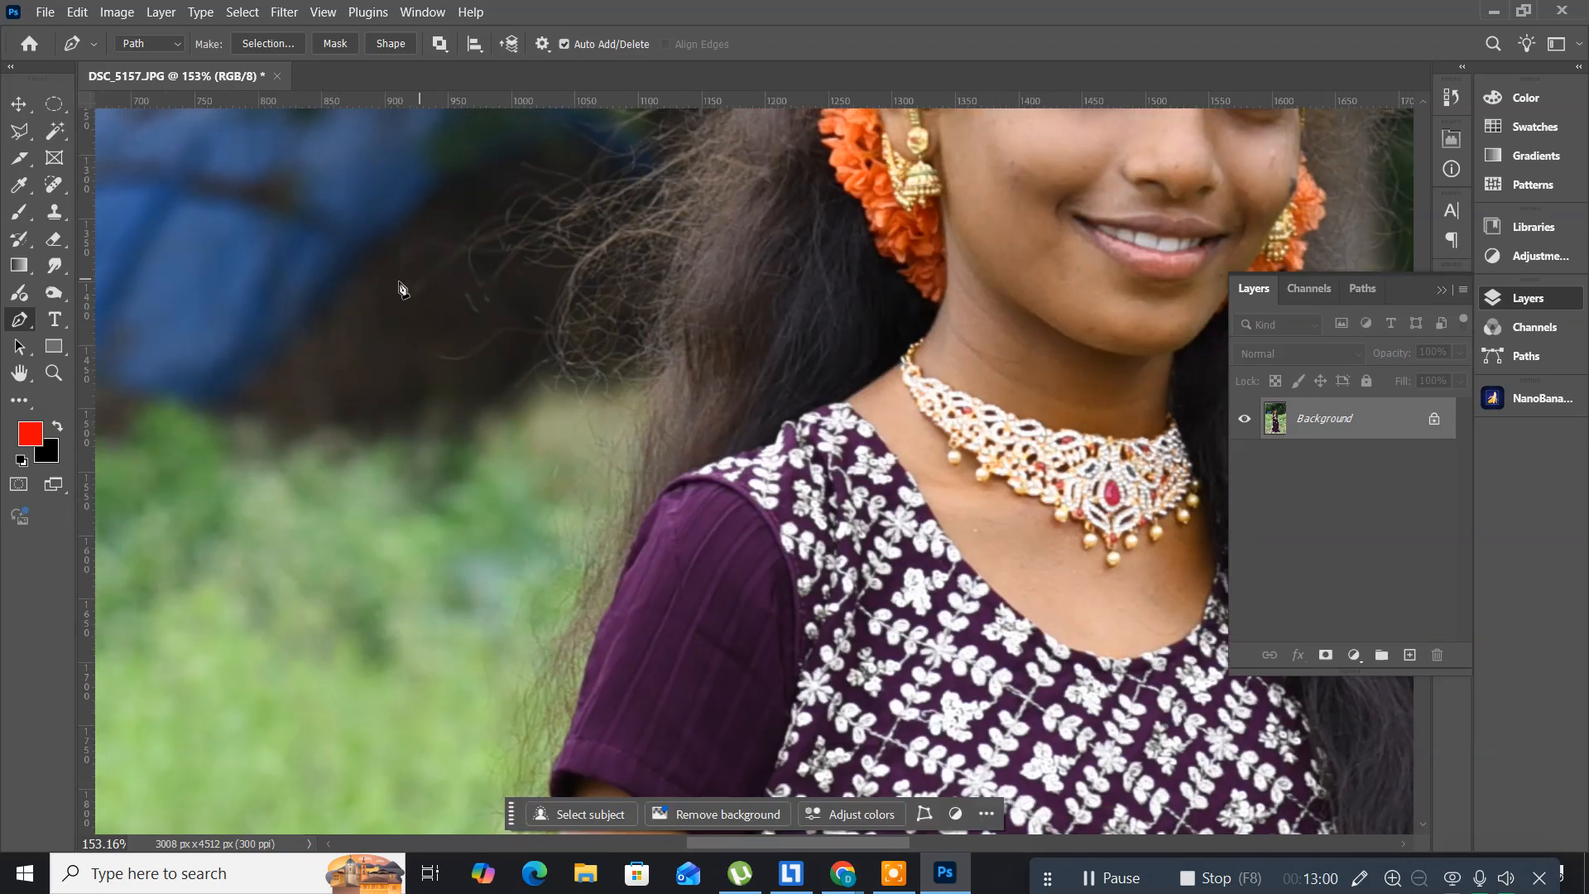
click(397, 283)
click(360, 400)
click(431, 560)
- Bring the path down outside the upper arm and close it at the starting anchor under the elbow
scroll(483, 245, down, 15)
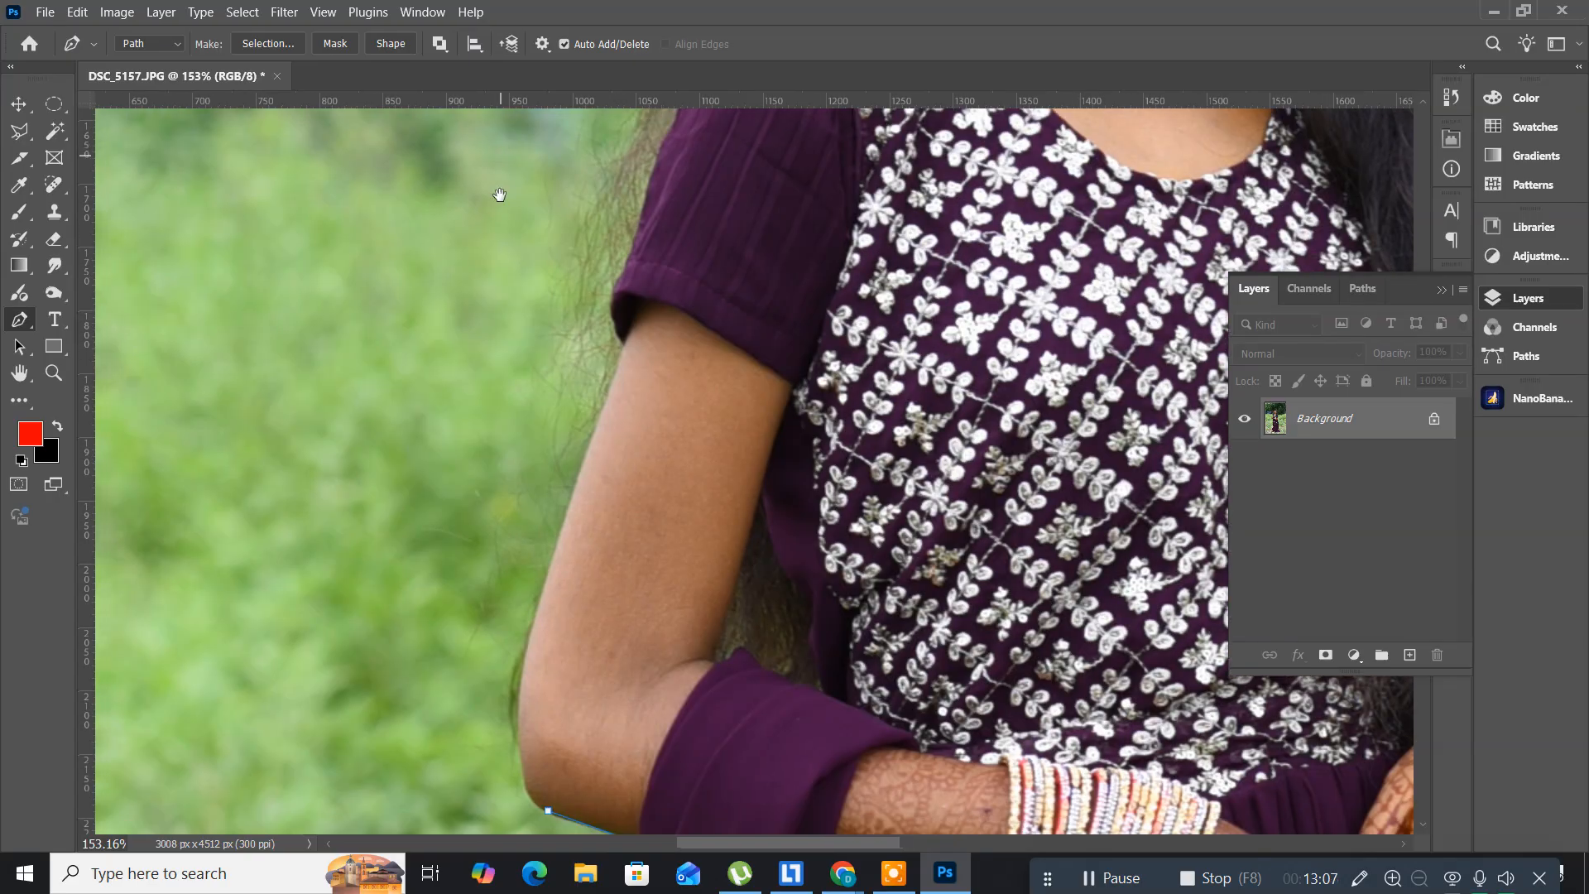
click(447, 390)
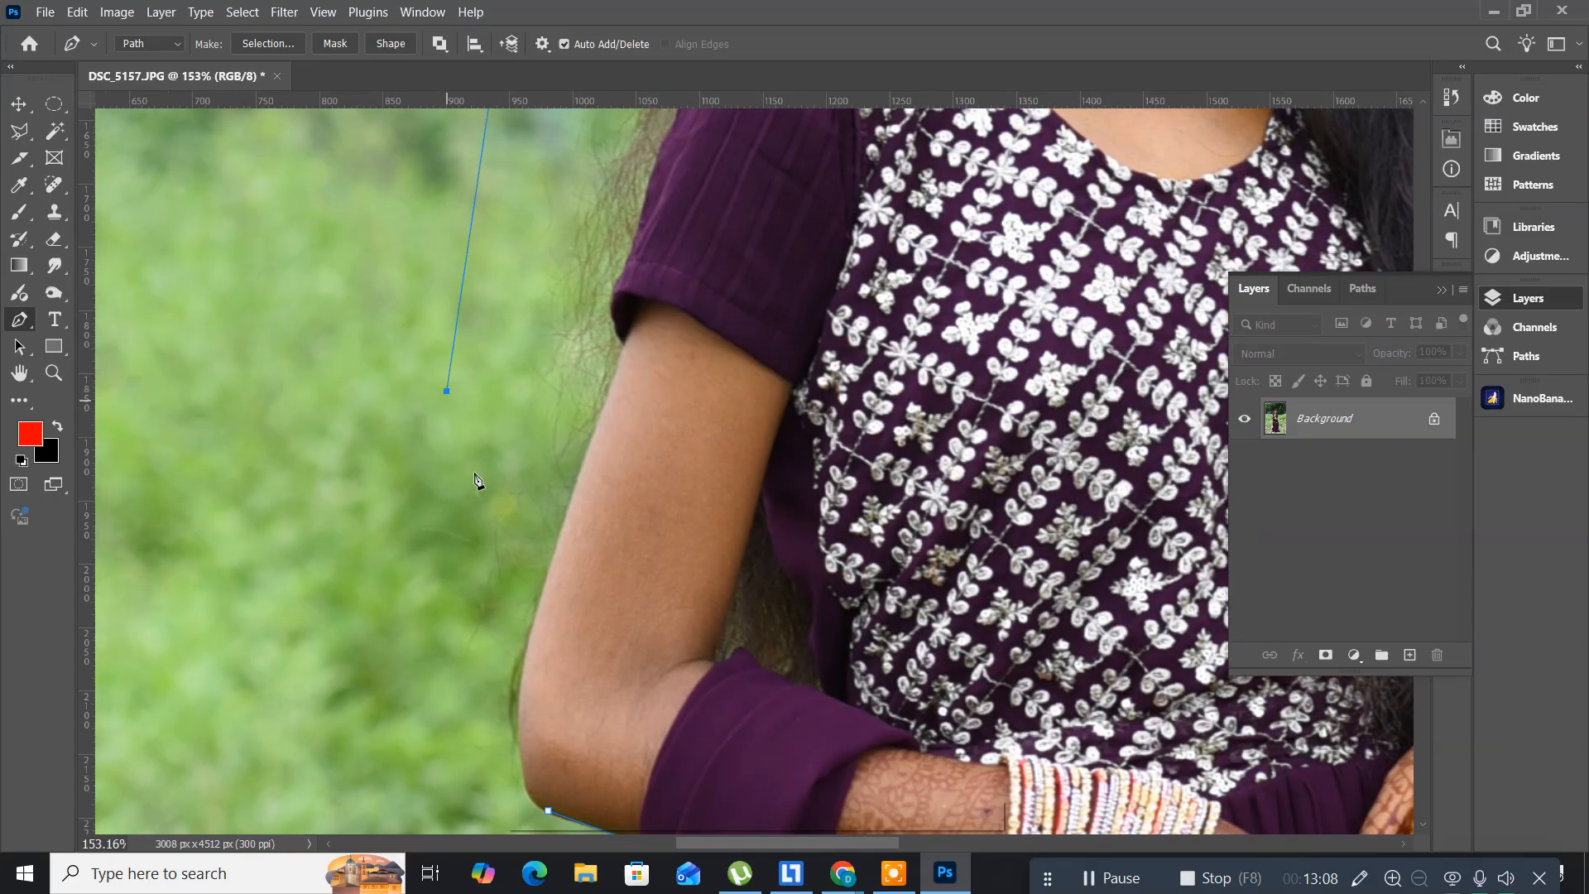
click(492, 539)
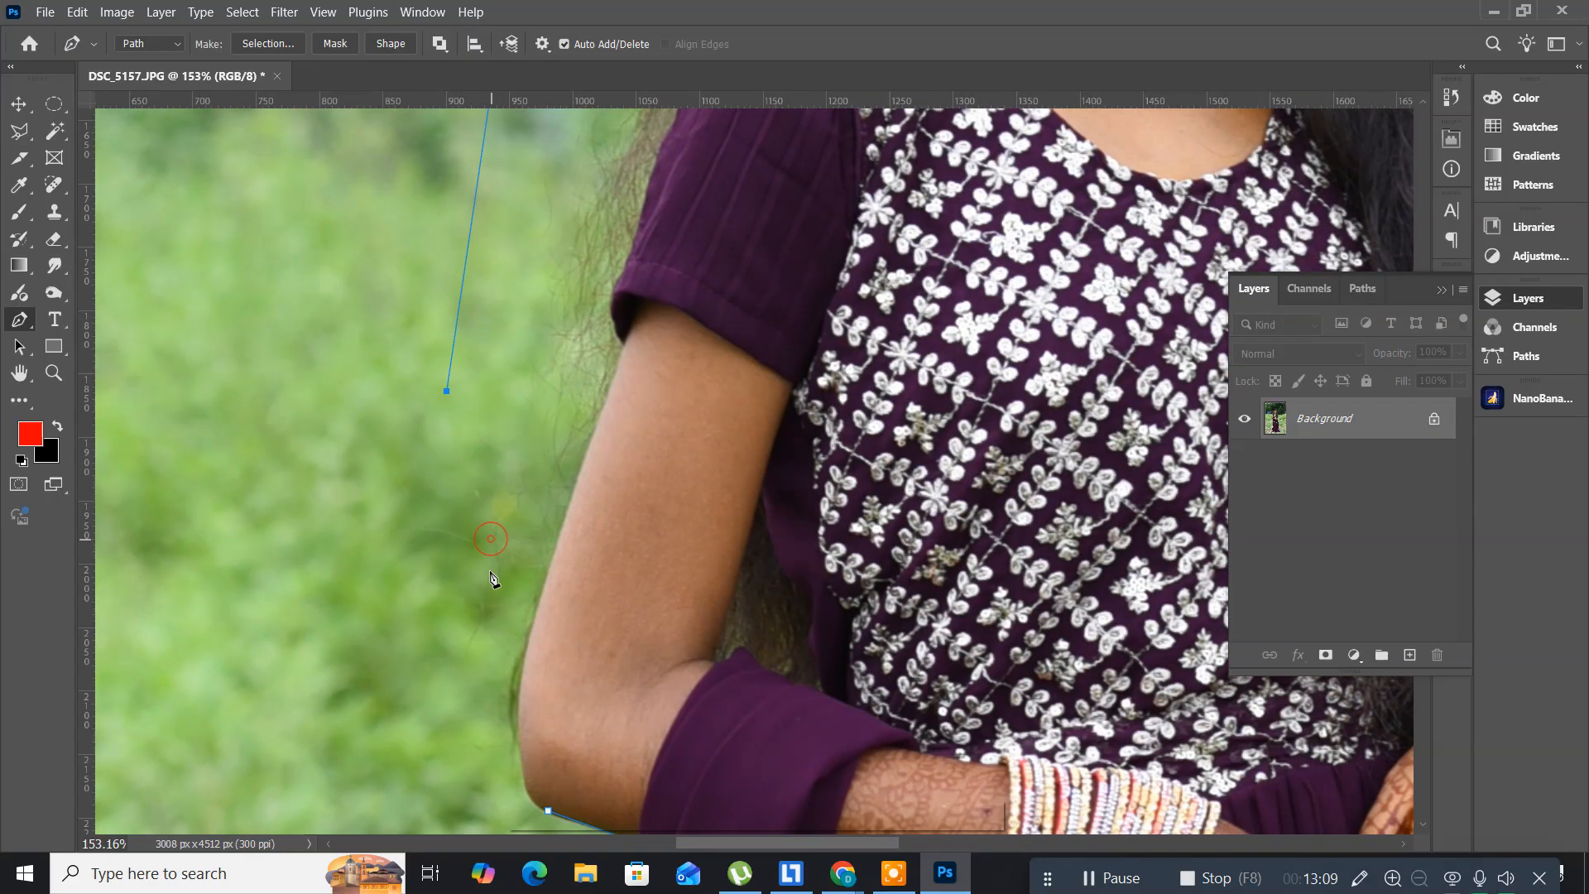
click(467, 675)
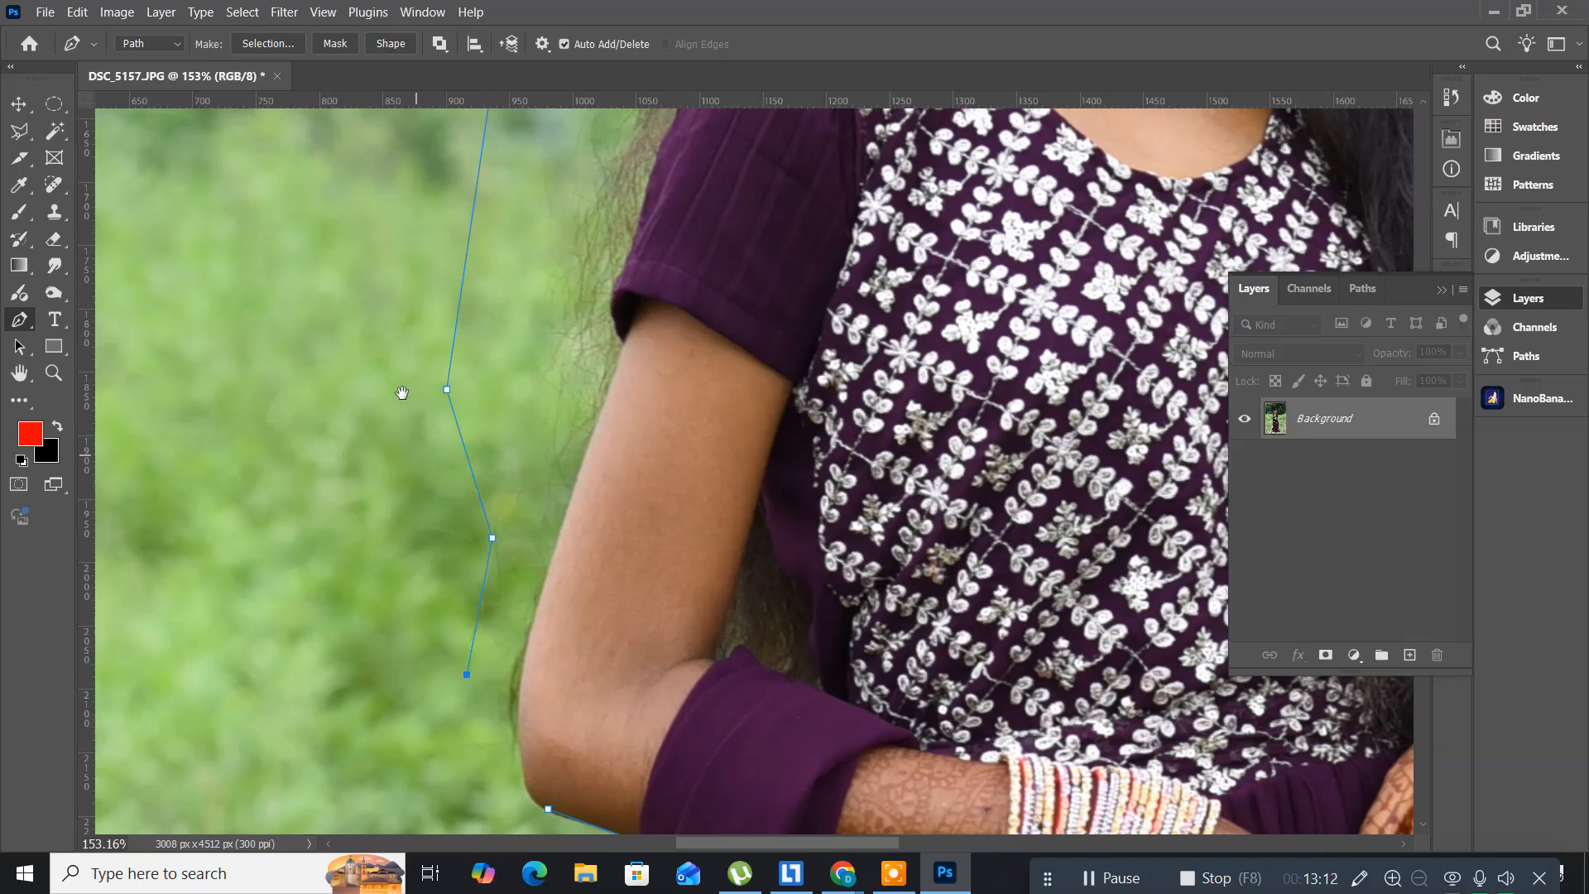
drag(401, 392, 419, 423)
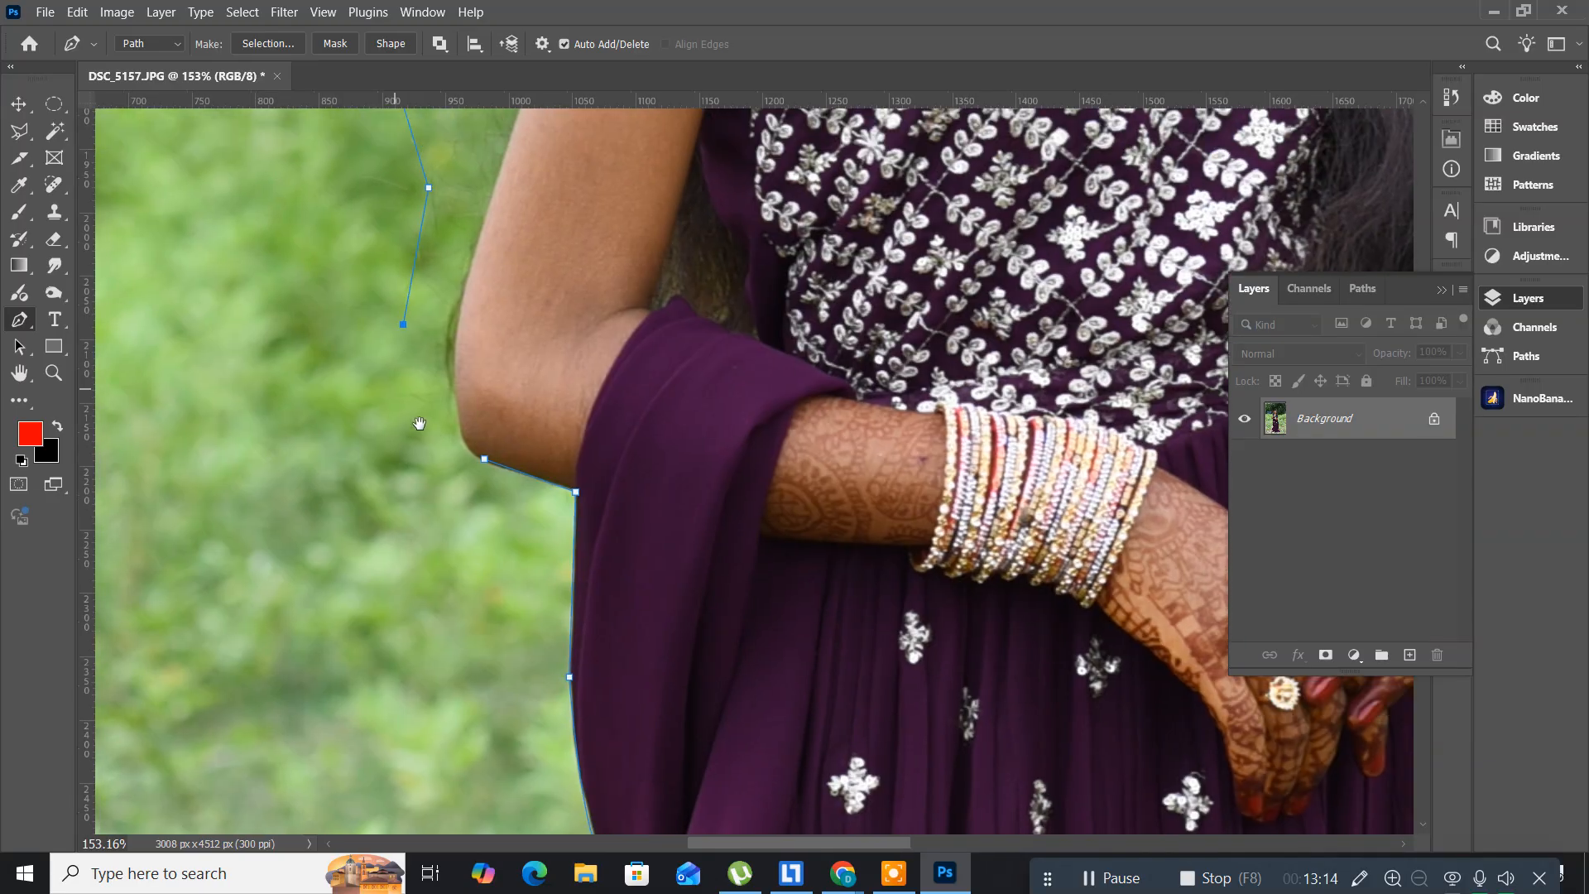
click(422, 421)
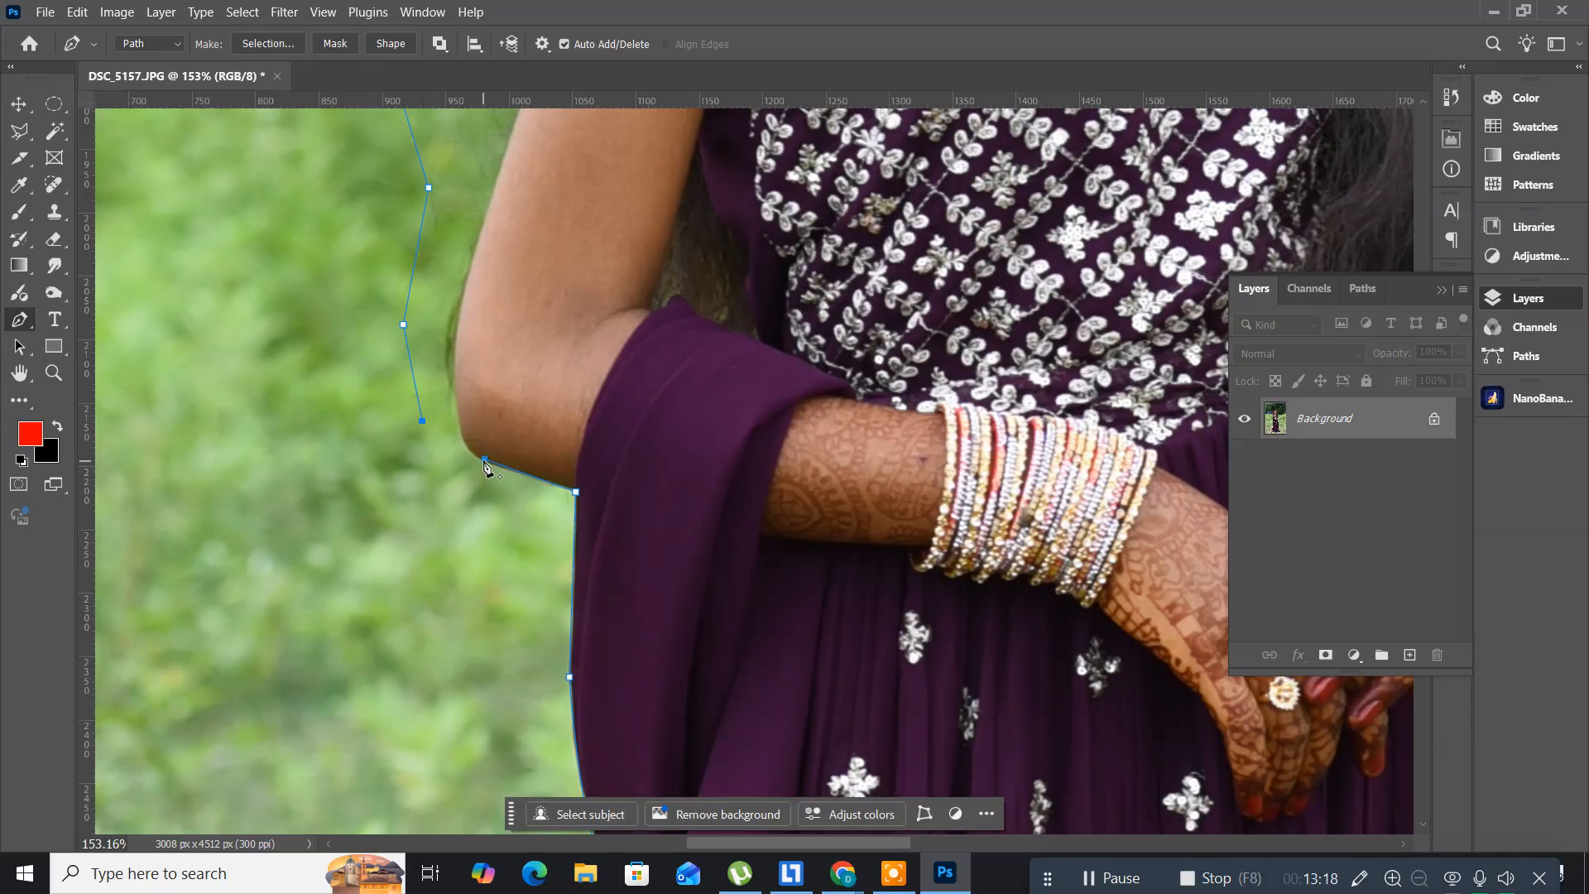
click(485, 460)
- Make a new anti-aliased selection from the closed path with a feather radius of 2.5 pixels
right_click(555, 392)
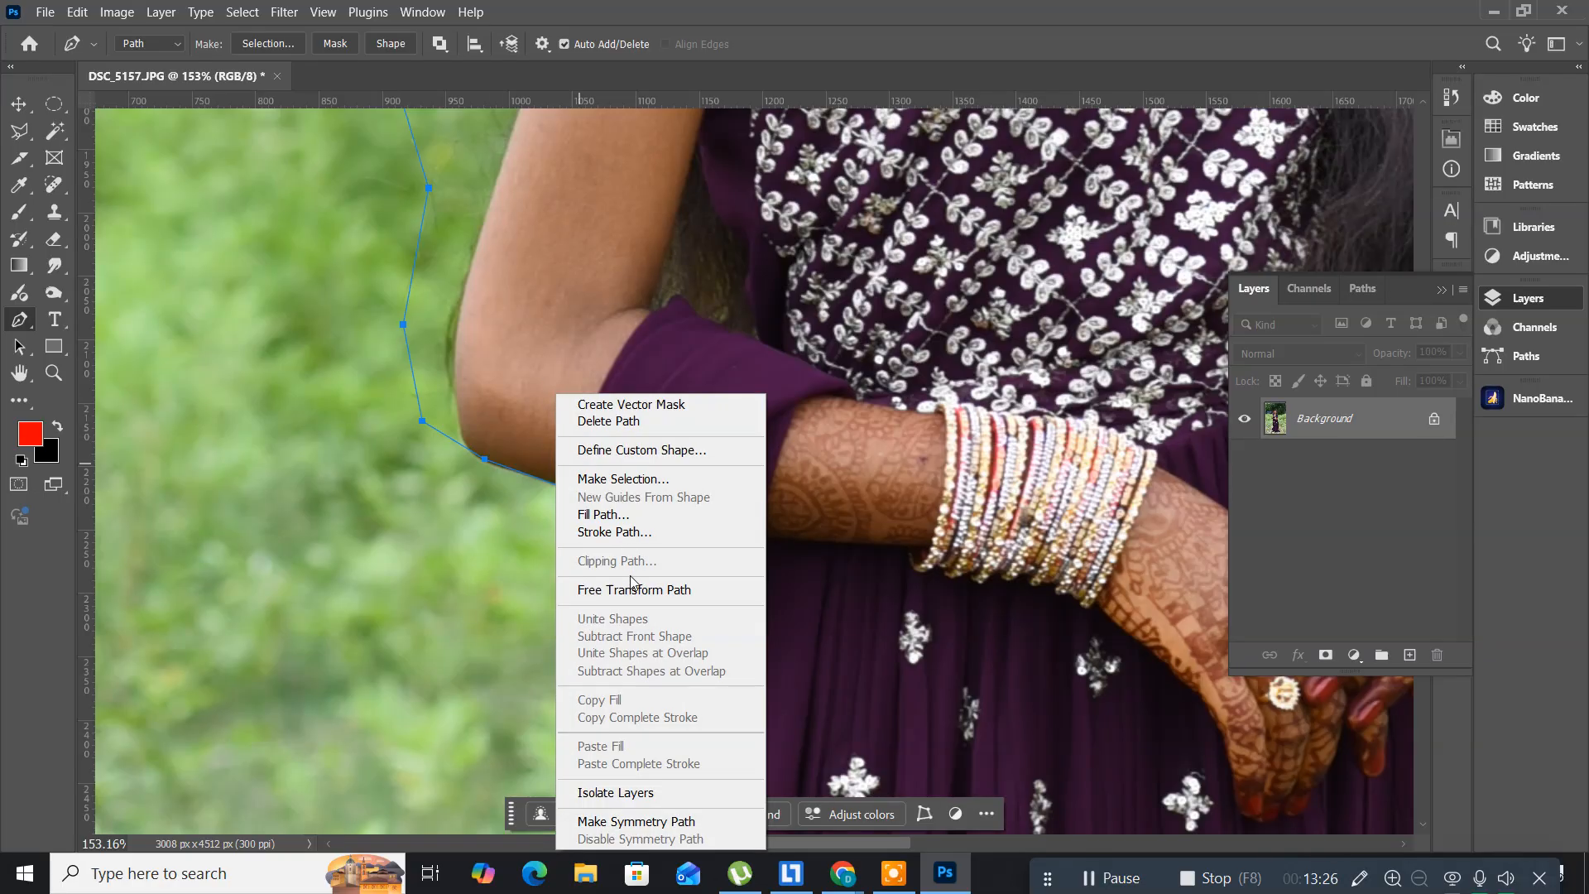
click(645, 485)
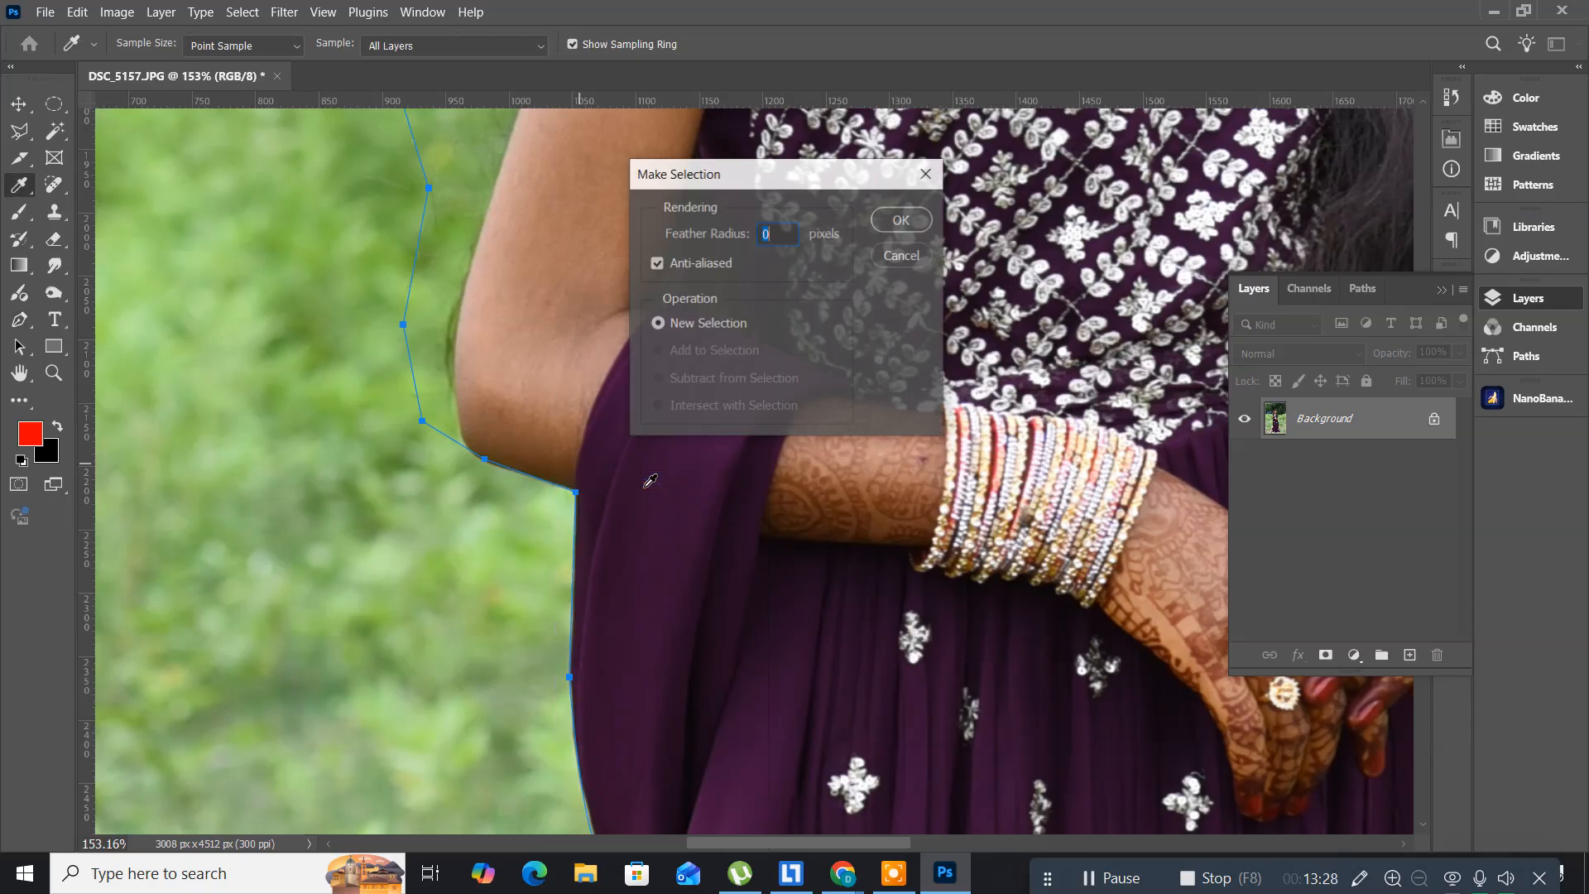
text(2.5)
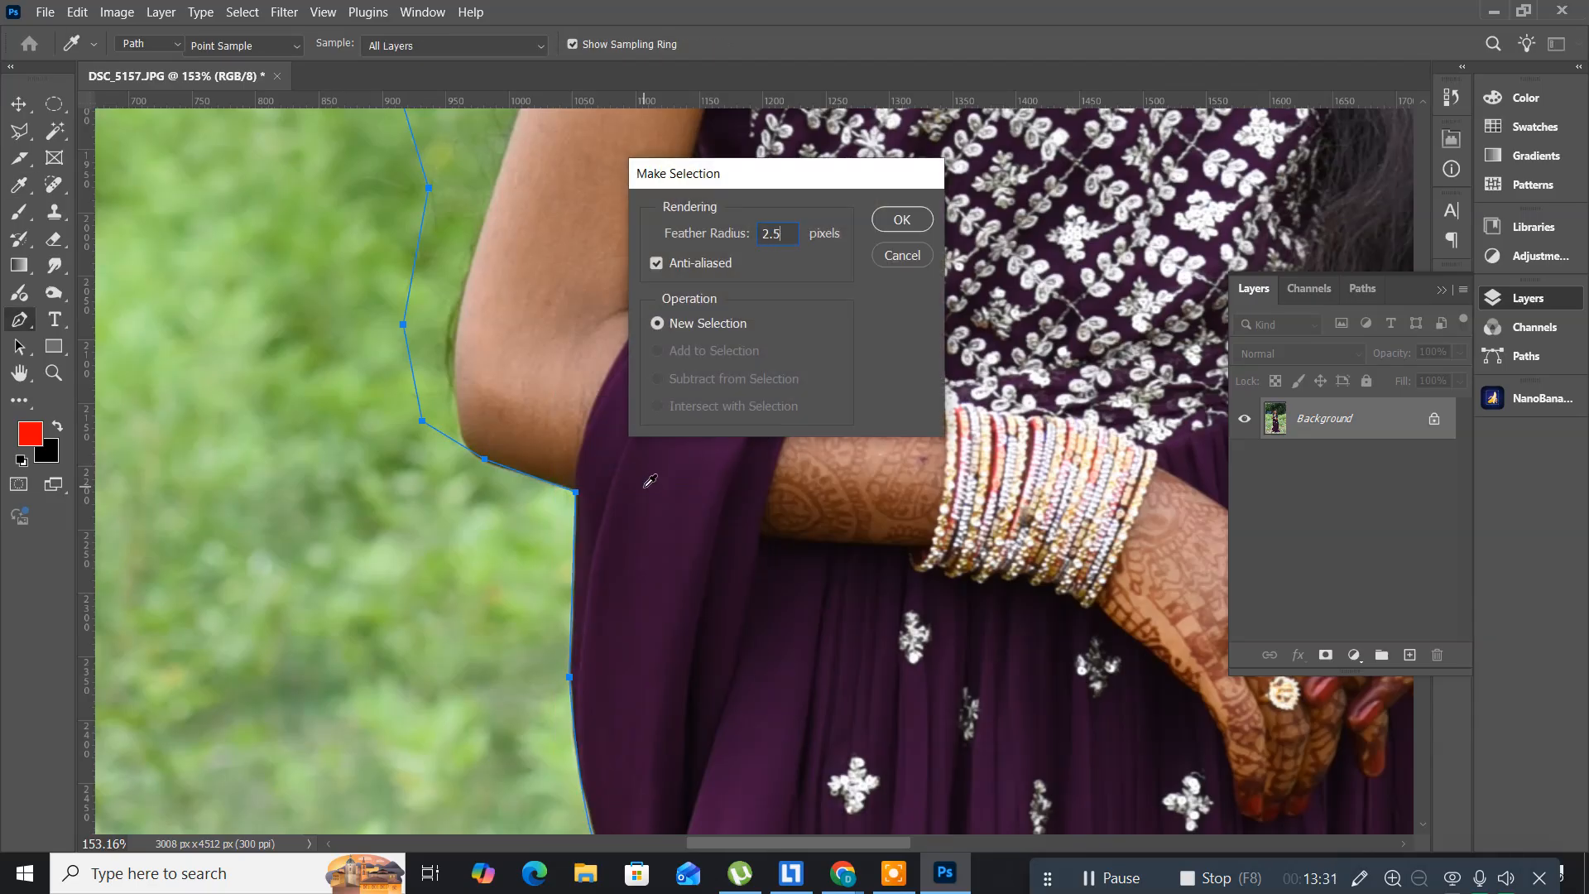
key(Return)
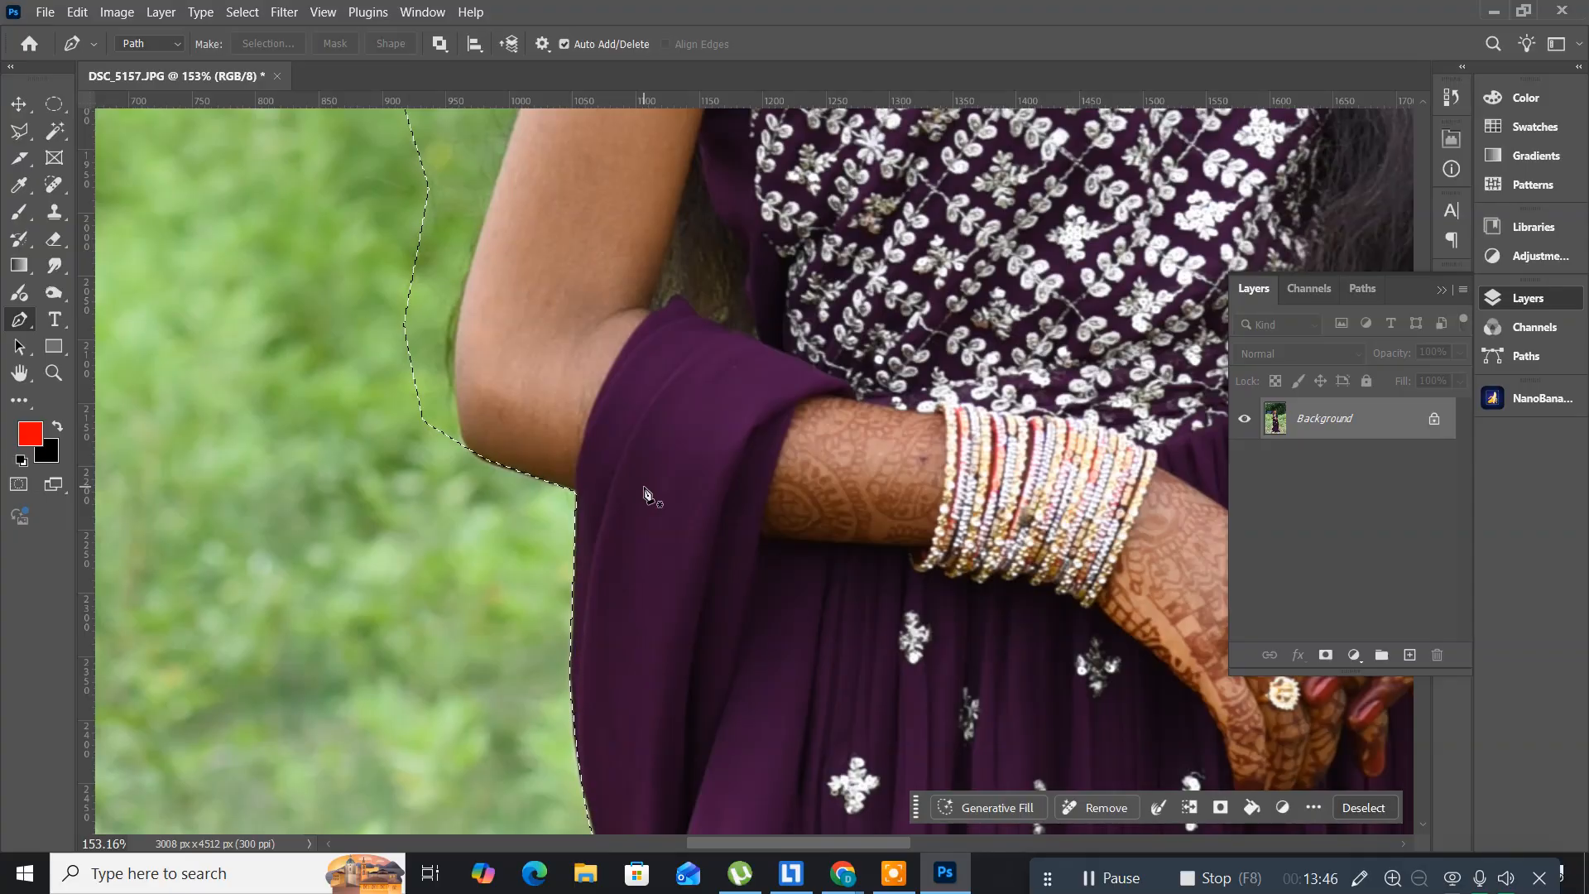
- Create a new document from the 1271 x 3384 px, 300 ppi Clipboard preset and paste the cut-out girl into it
key(ctrl+0)
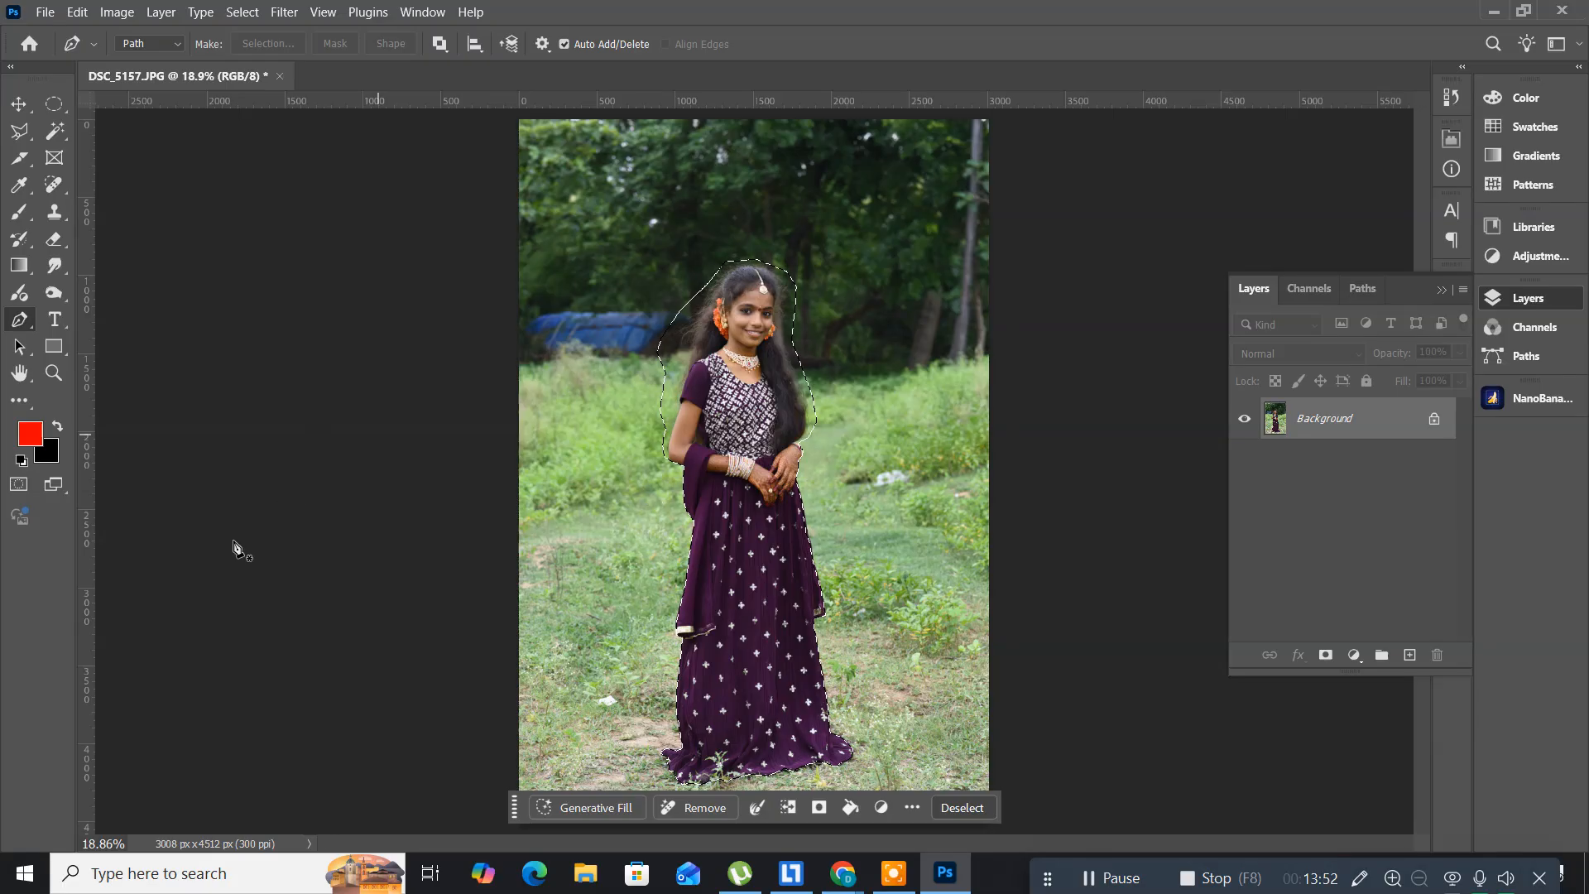
click(36, 15)
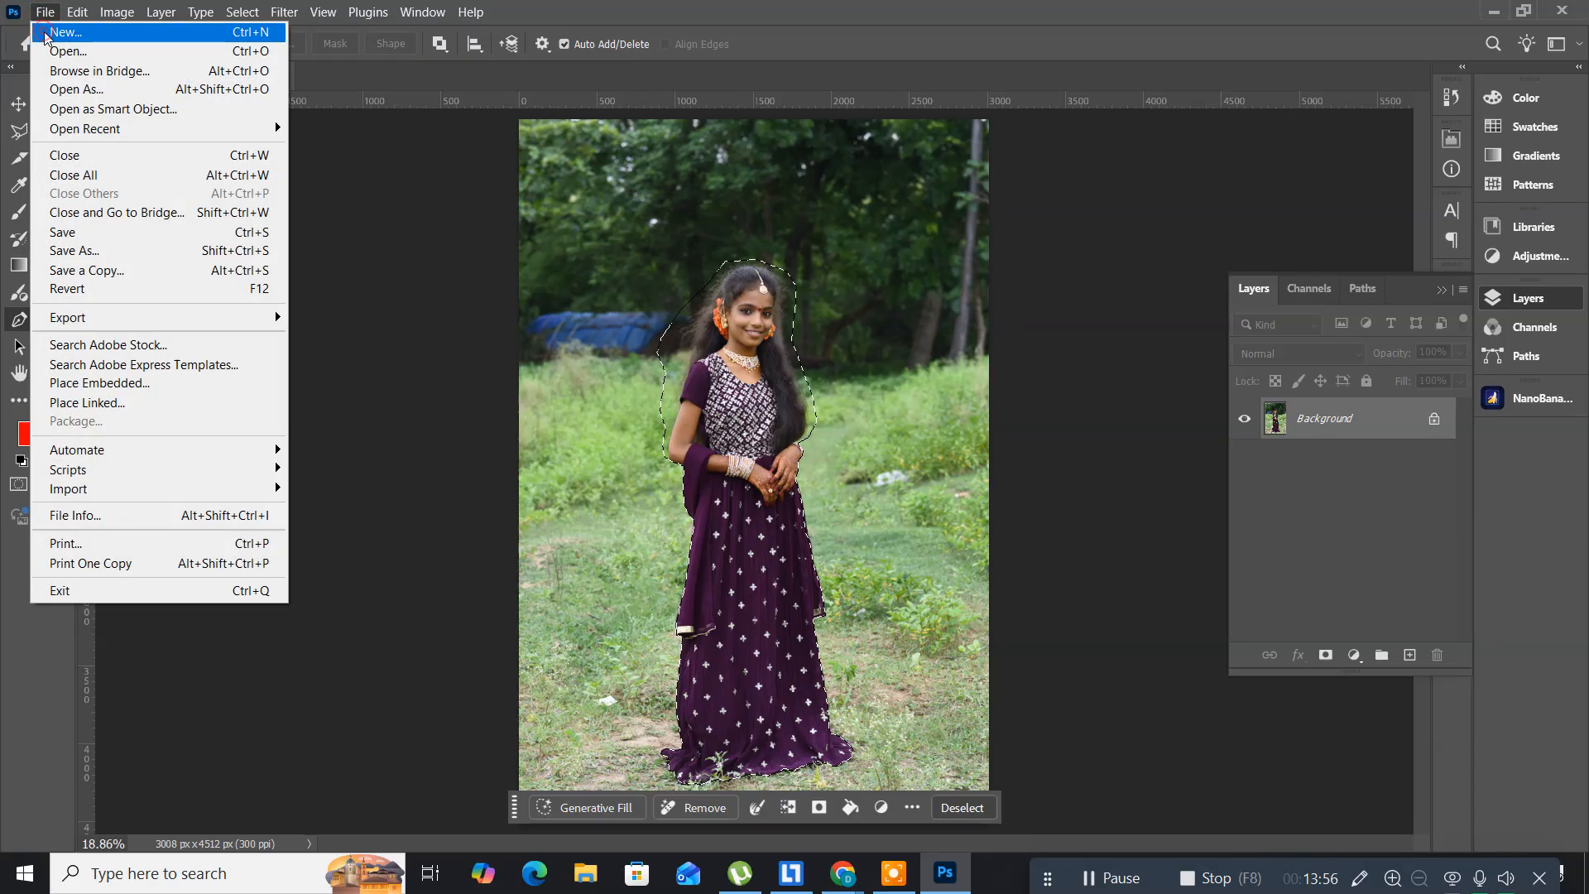
click(66, 31)
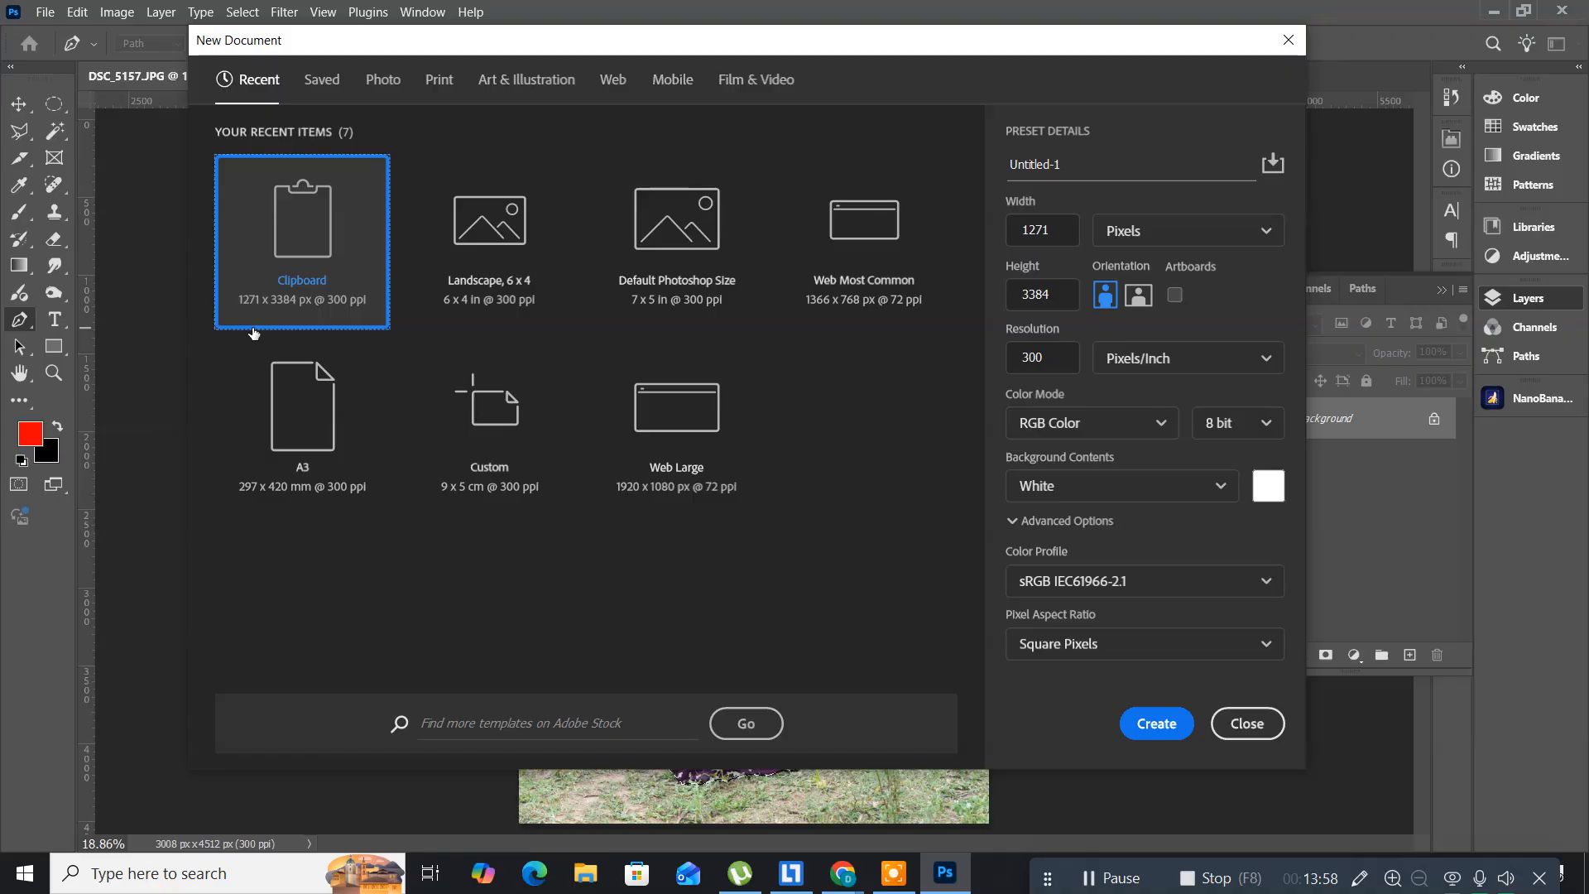
double_click(253, 329)
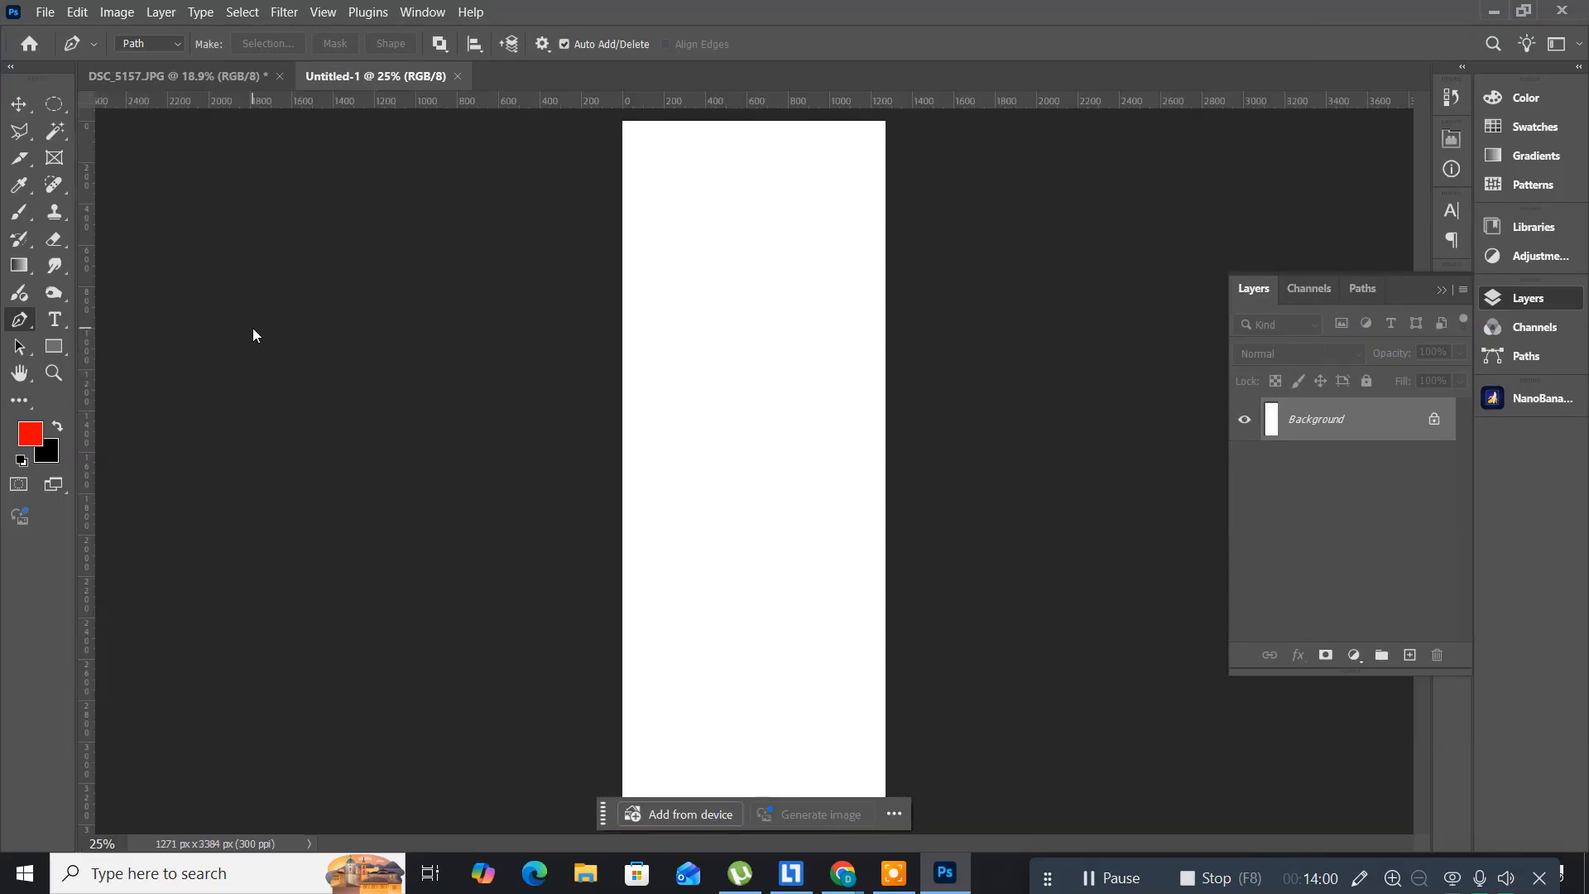
key(ctrl+v)
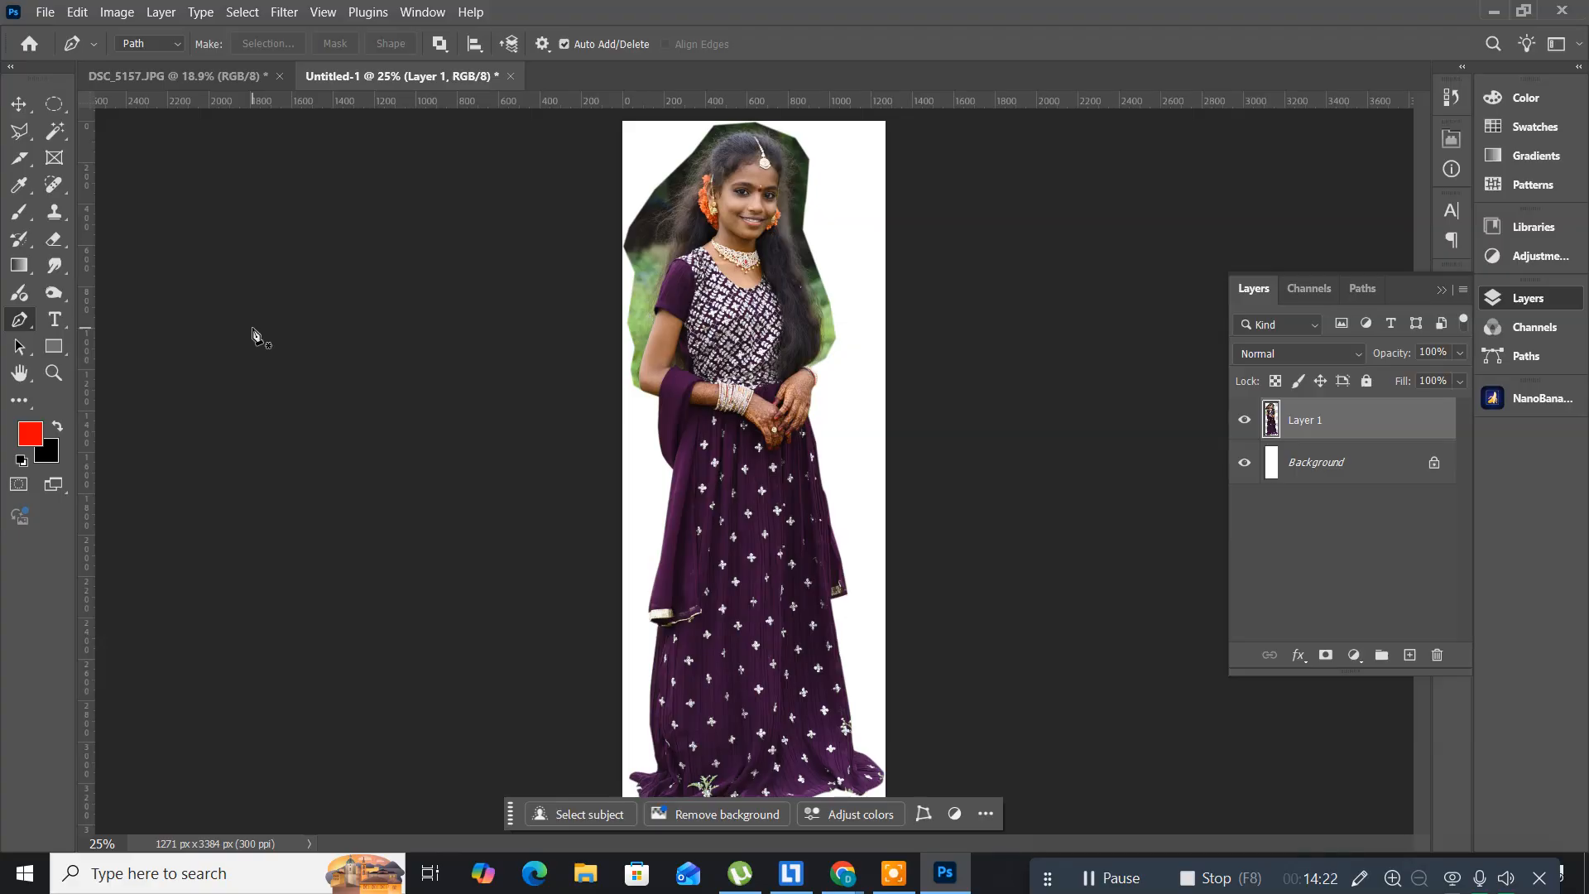
- Try masking the pasted girl on Layer 1 with a Select Subject selection, undo the mask and deselect
click(231, 14)
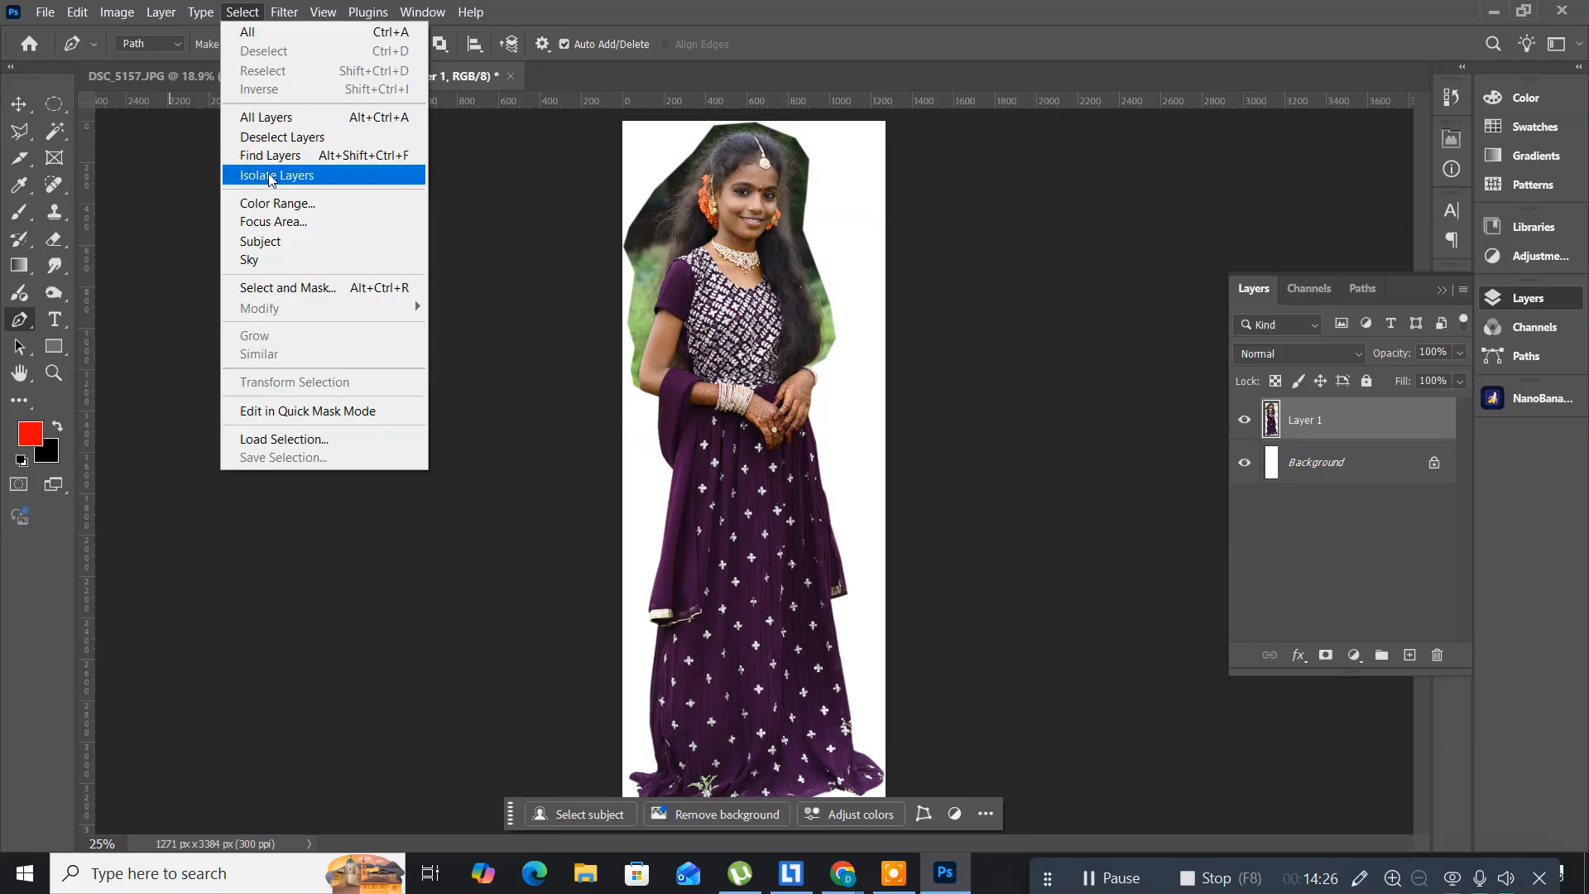
click(273, 240)
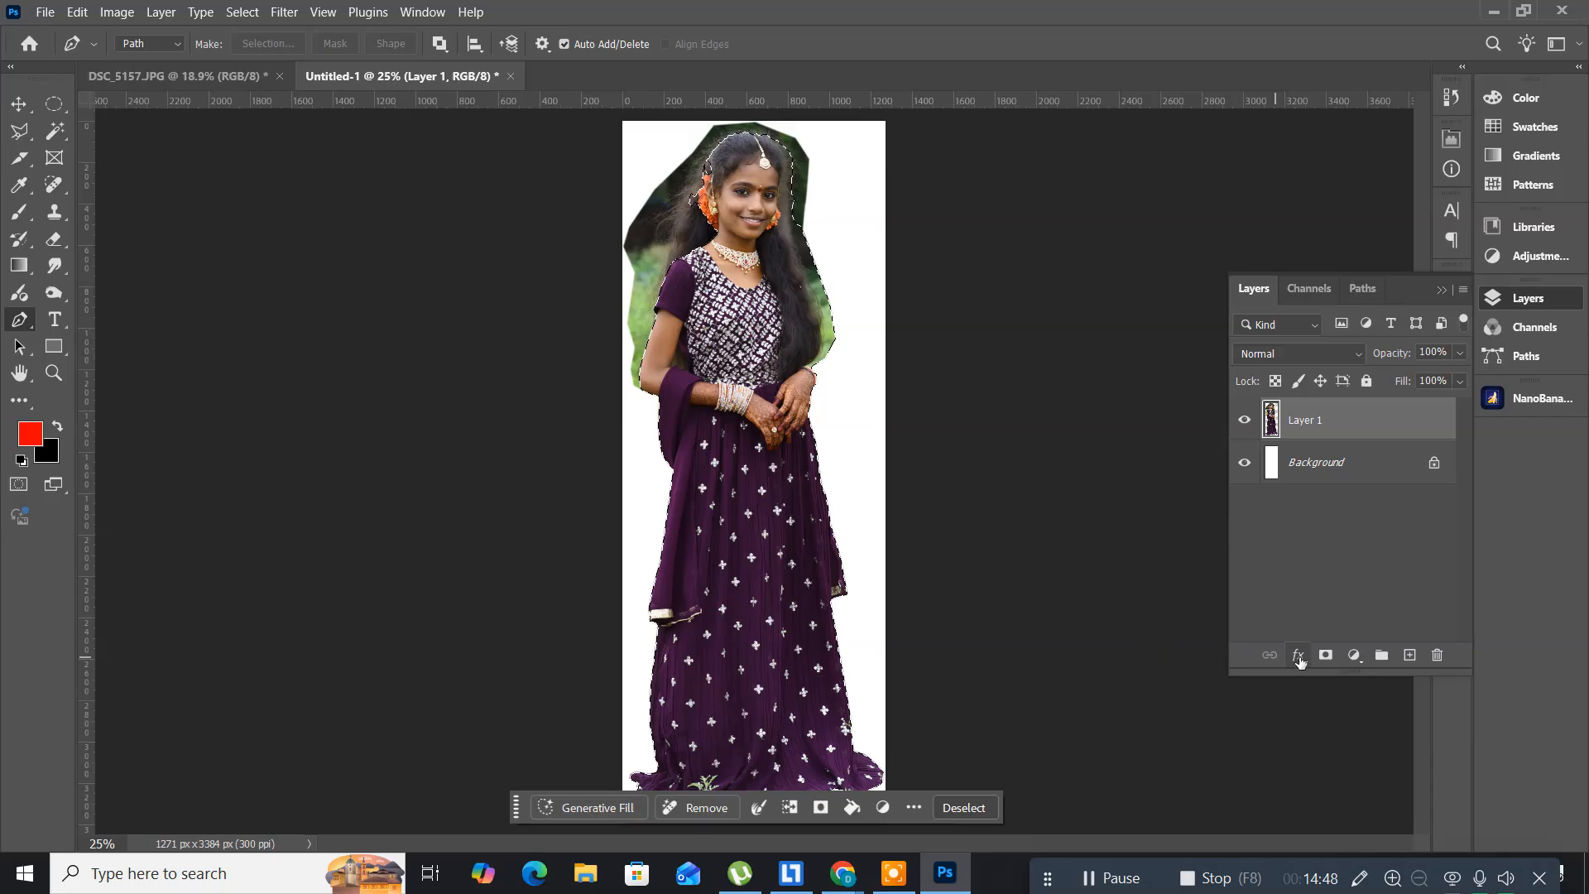
click(1327, 656)
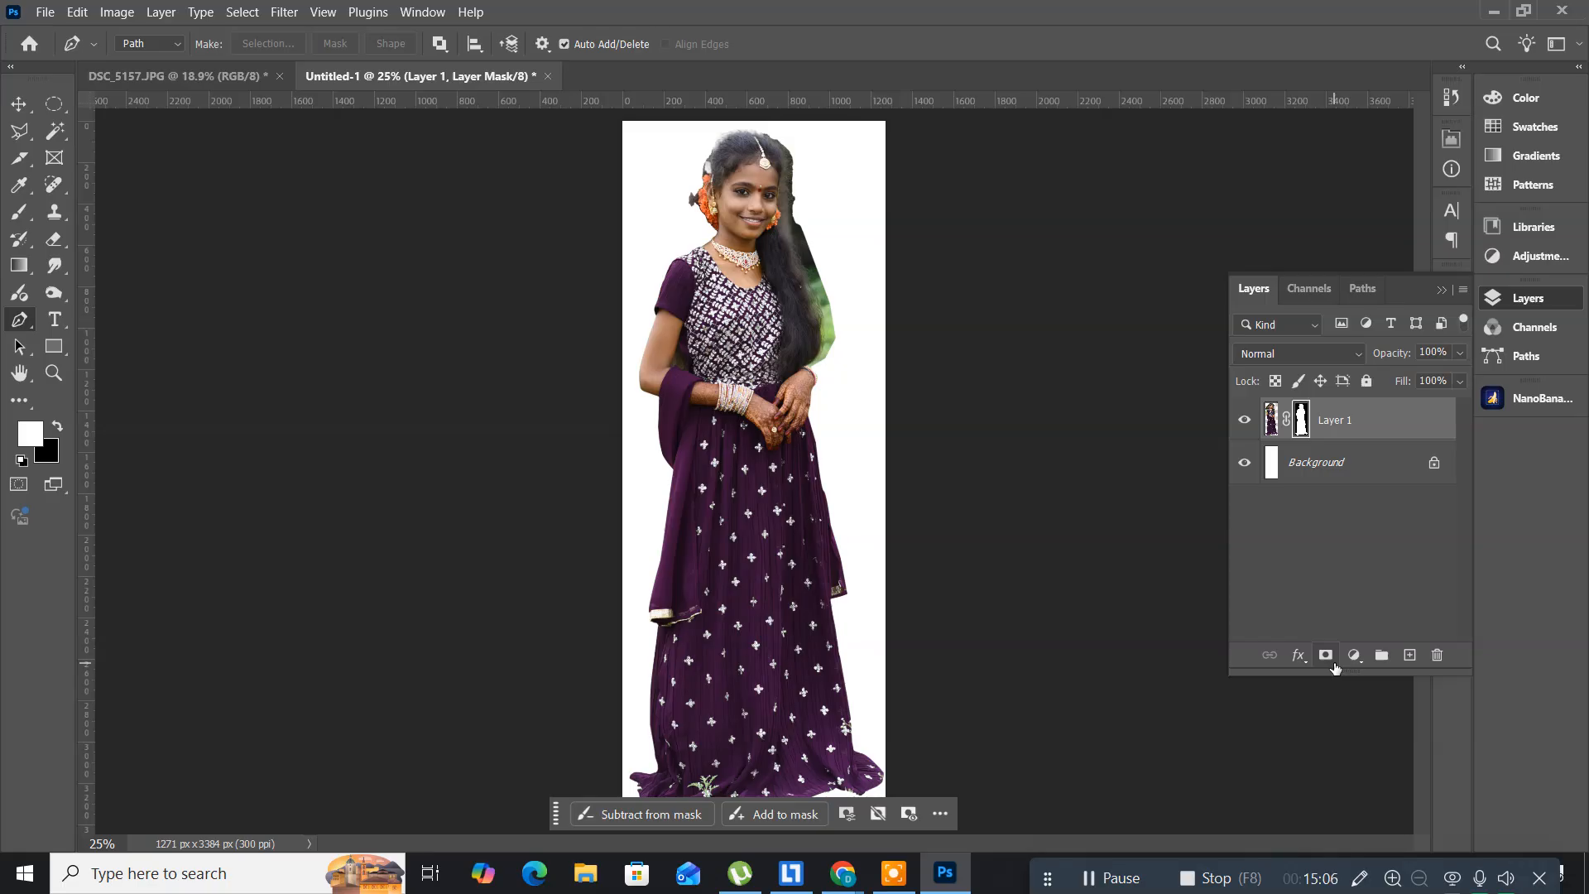
key(ctrl+z)
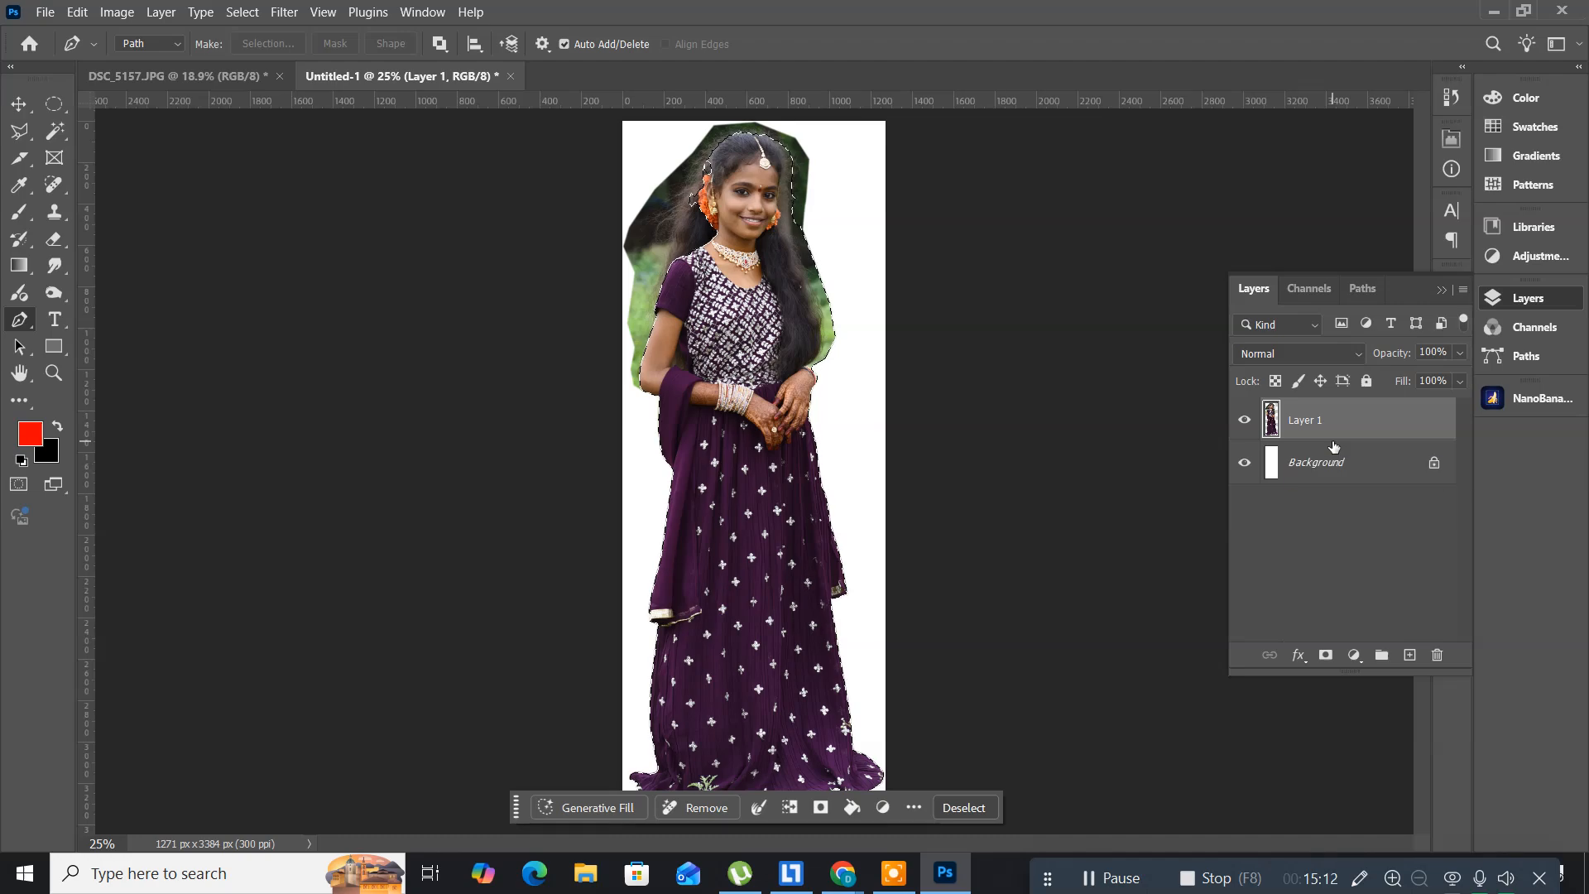
key(ctrl+d)
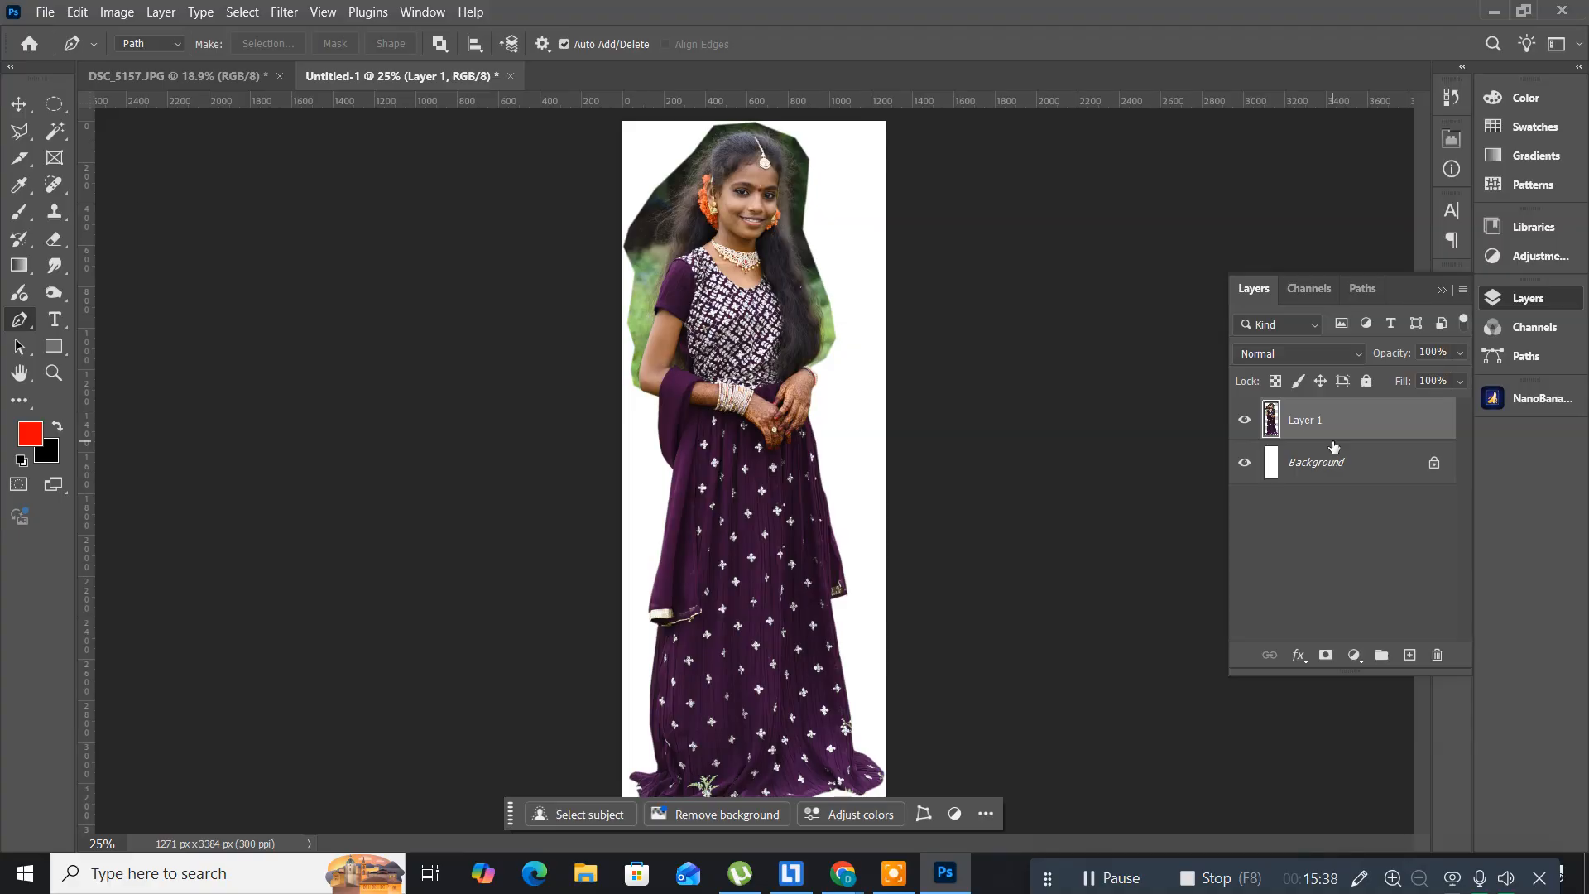
- Keep a hidden duplicate of Layer 1 above it and desaturate the original Layer 1
key(ctrl+j)
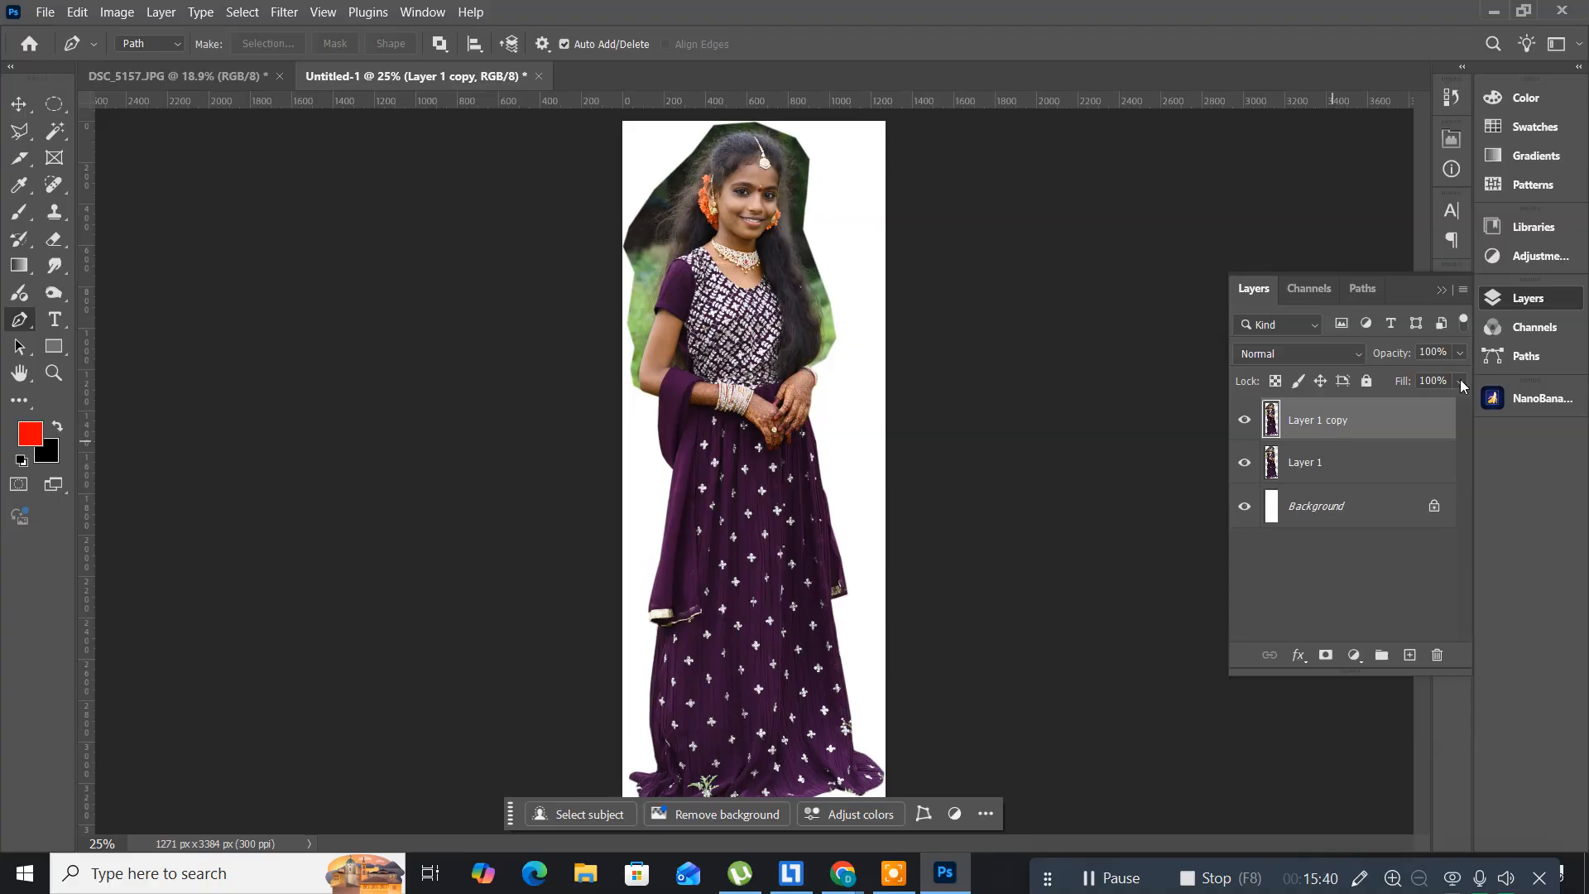
click(1243, 422)
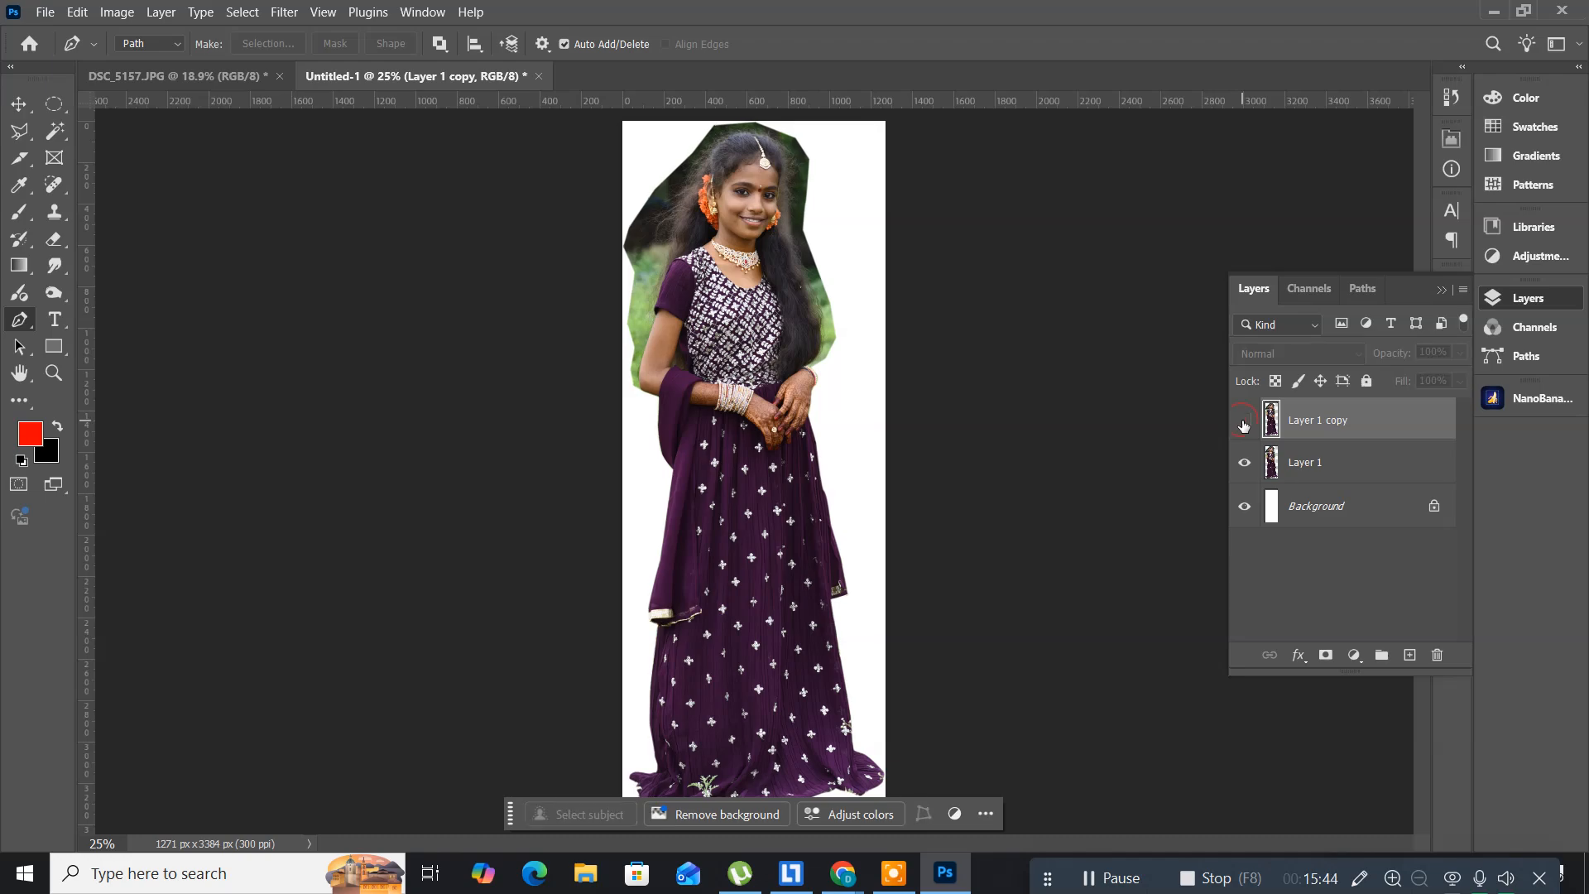
click(1311, 462)
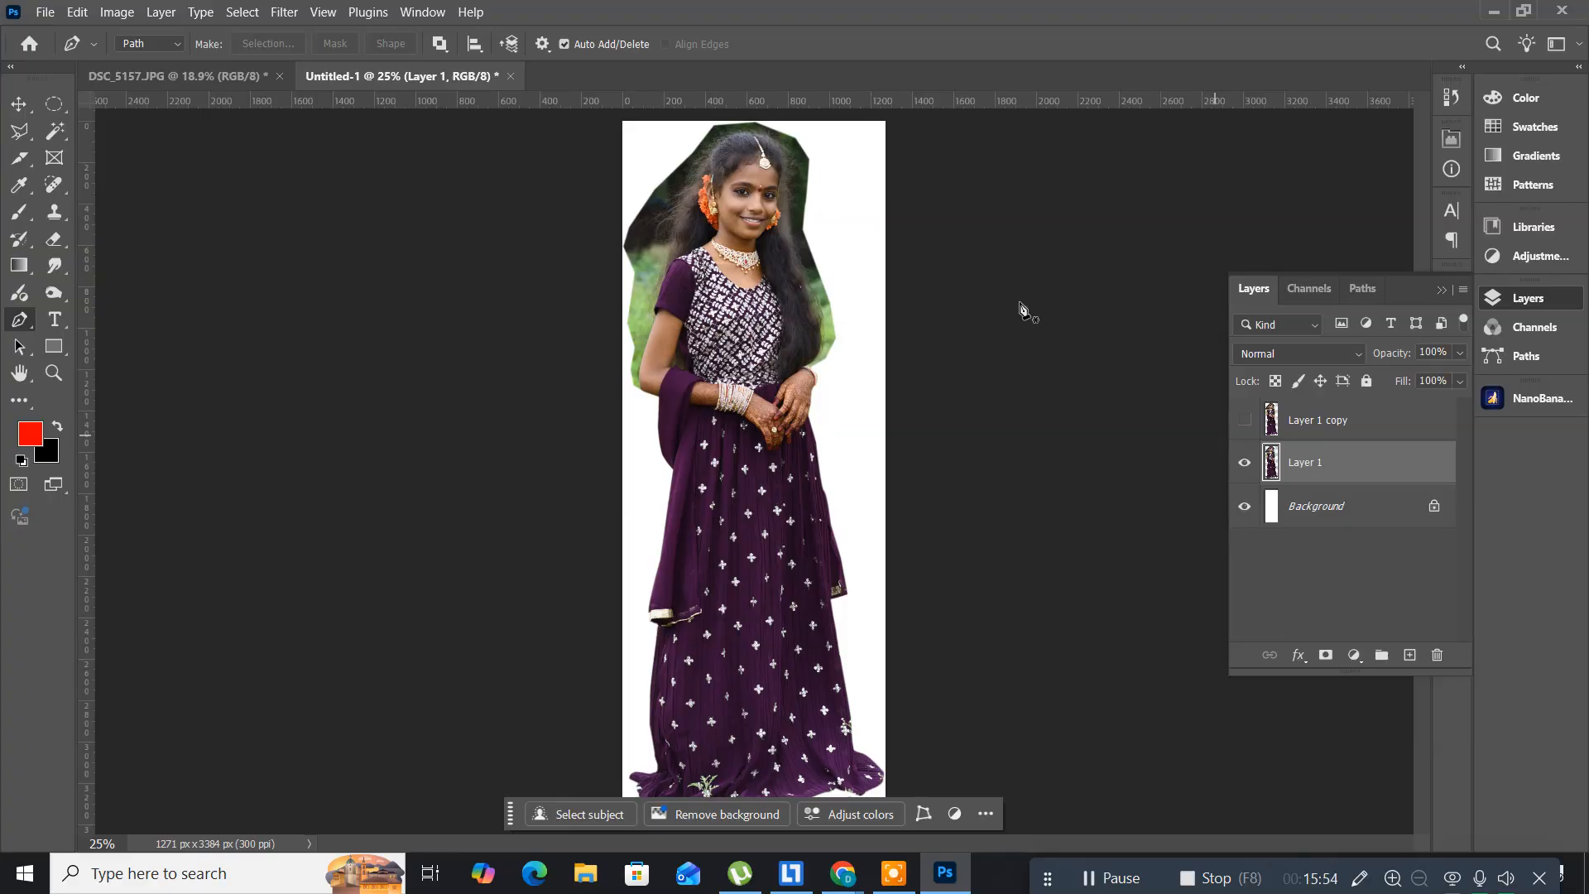
click(122, 15)
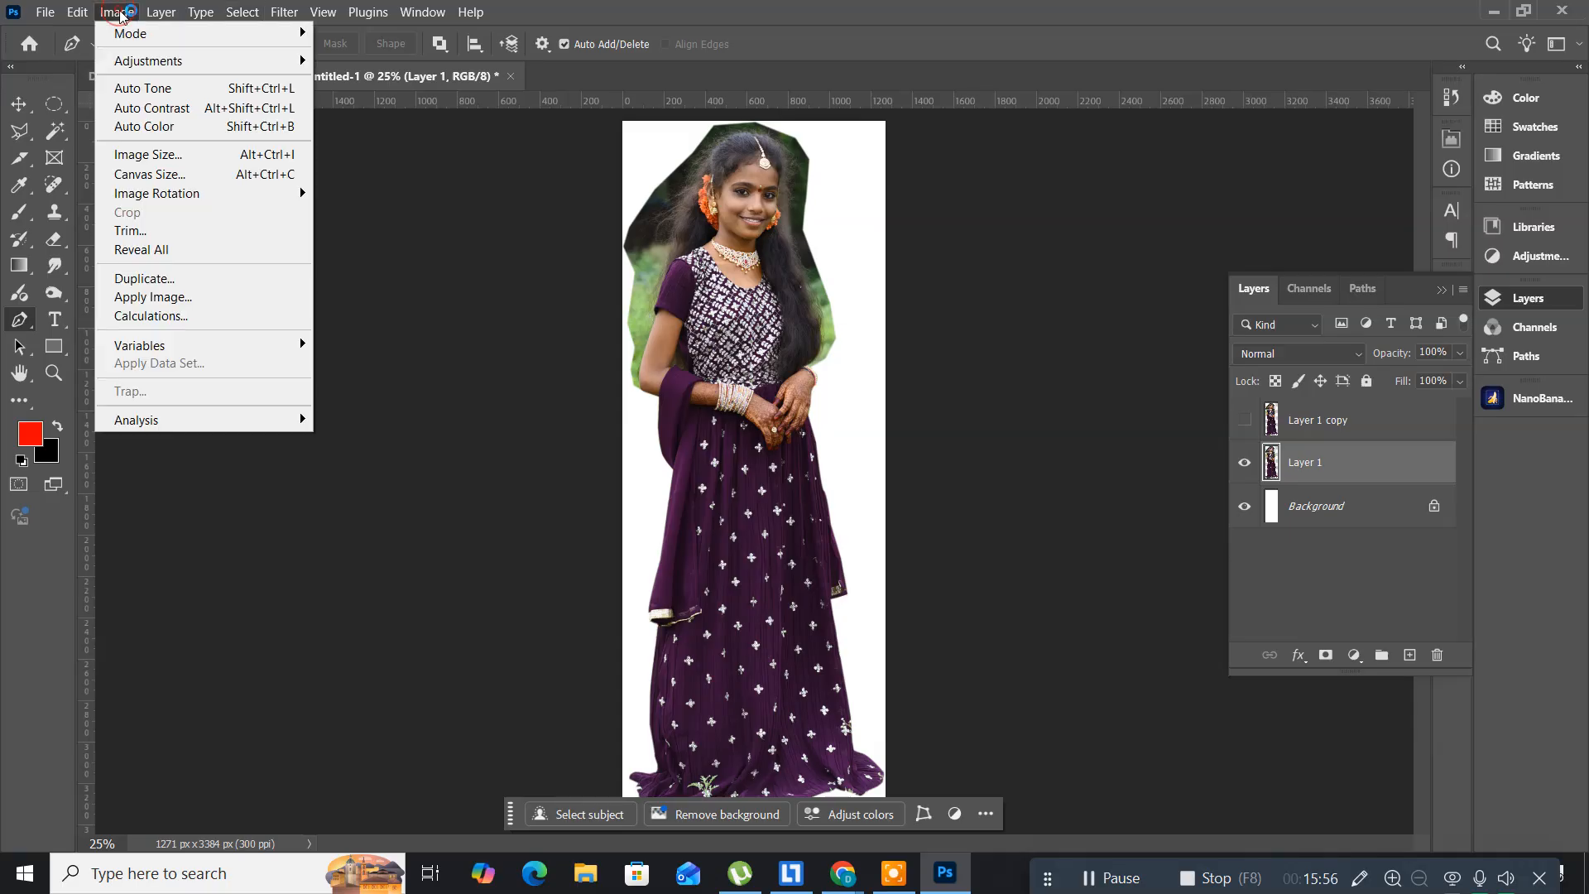
mouse_move(151, 67)
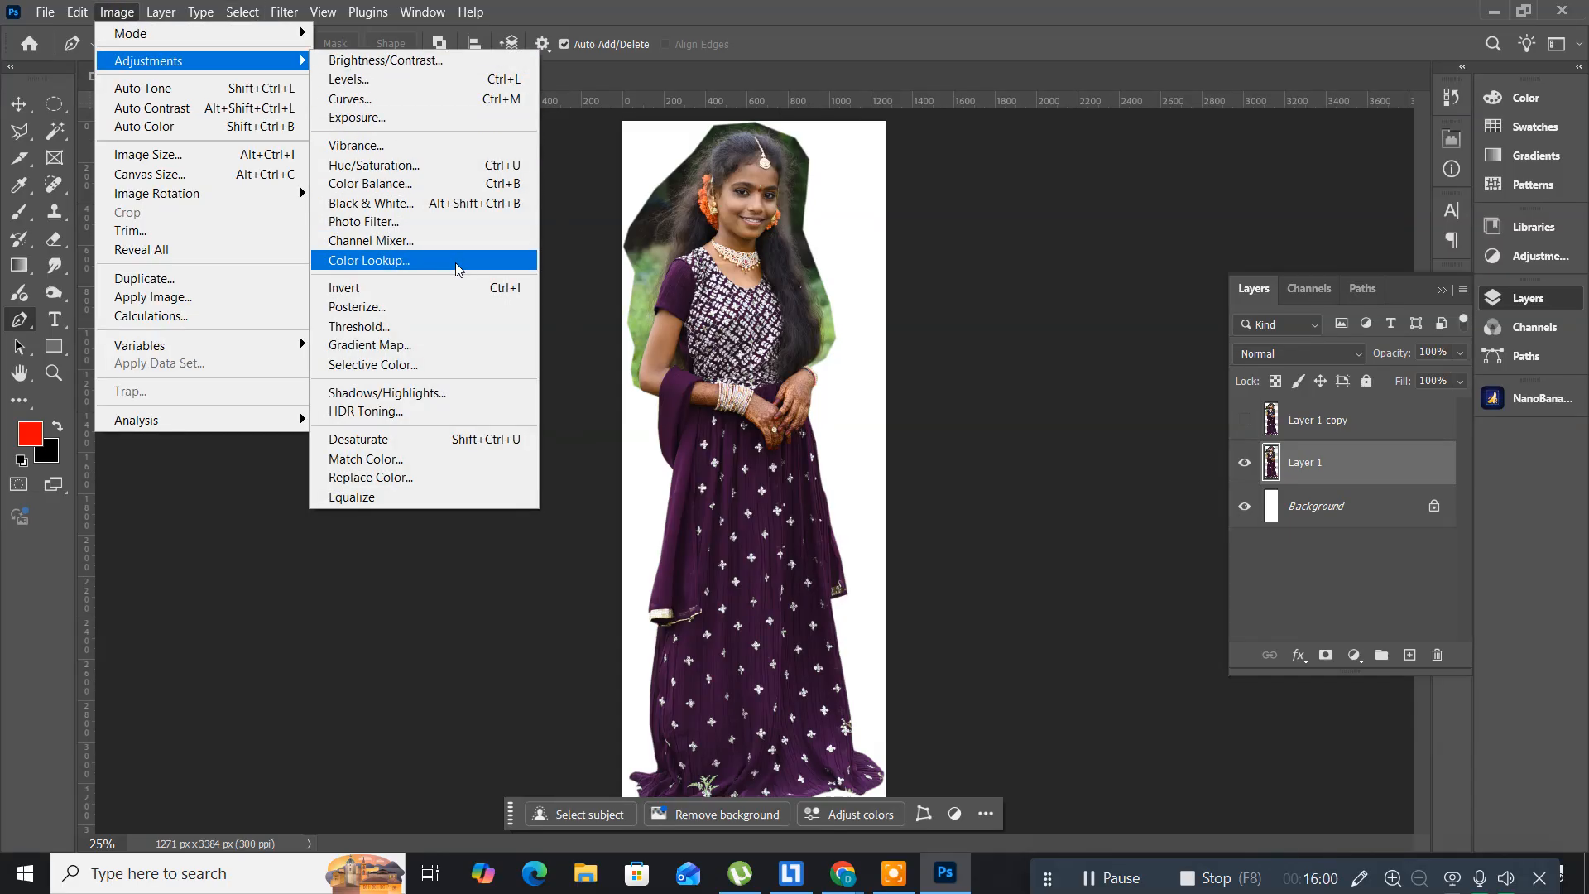
click(434, 443)
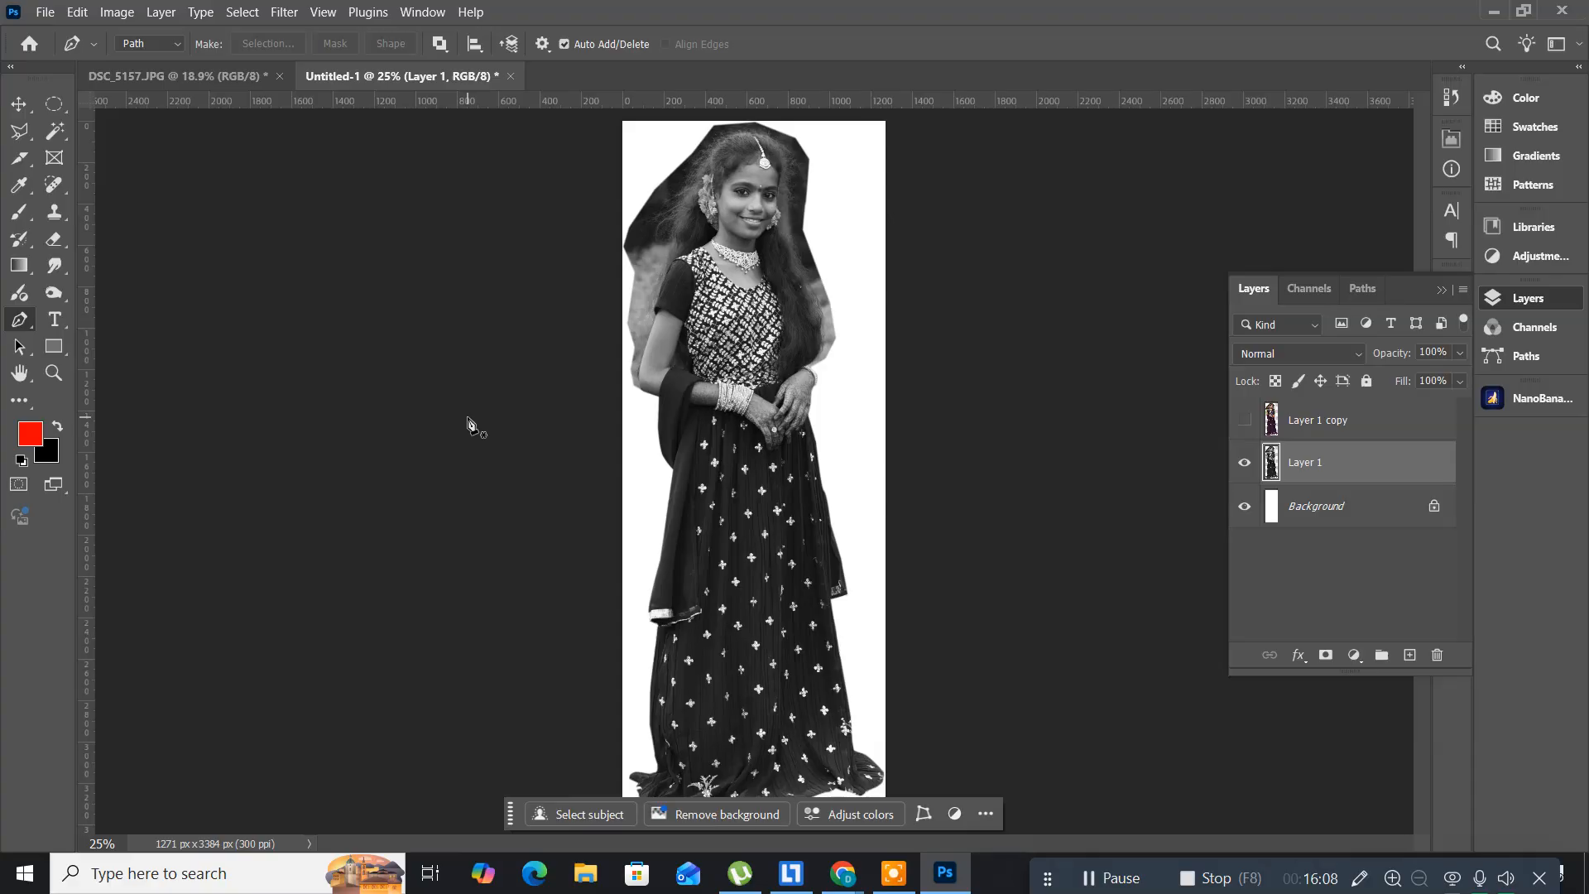
- Apply Levels to Layer 1, sampling the light background beside the girl's shoulder as the white point
key(ctrl+l)
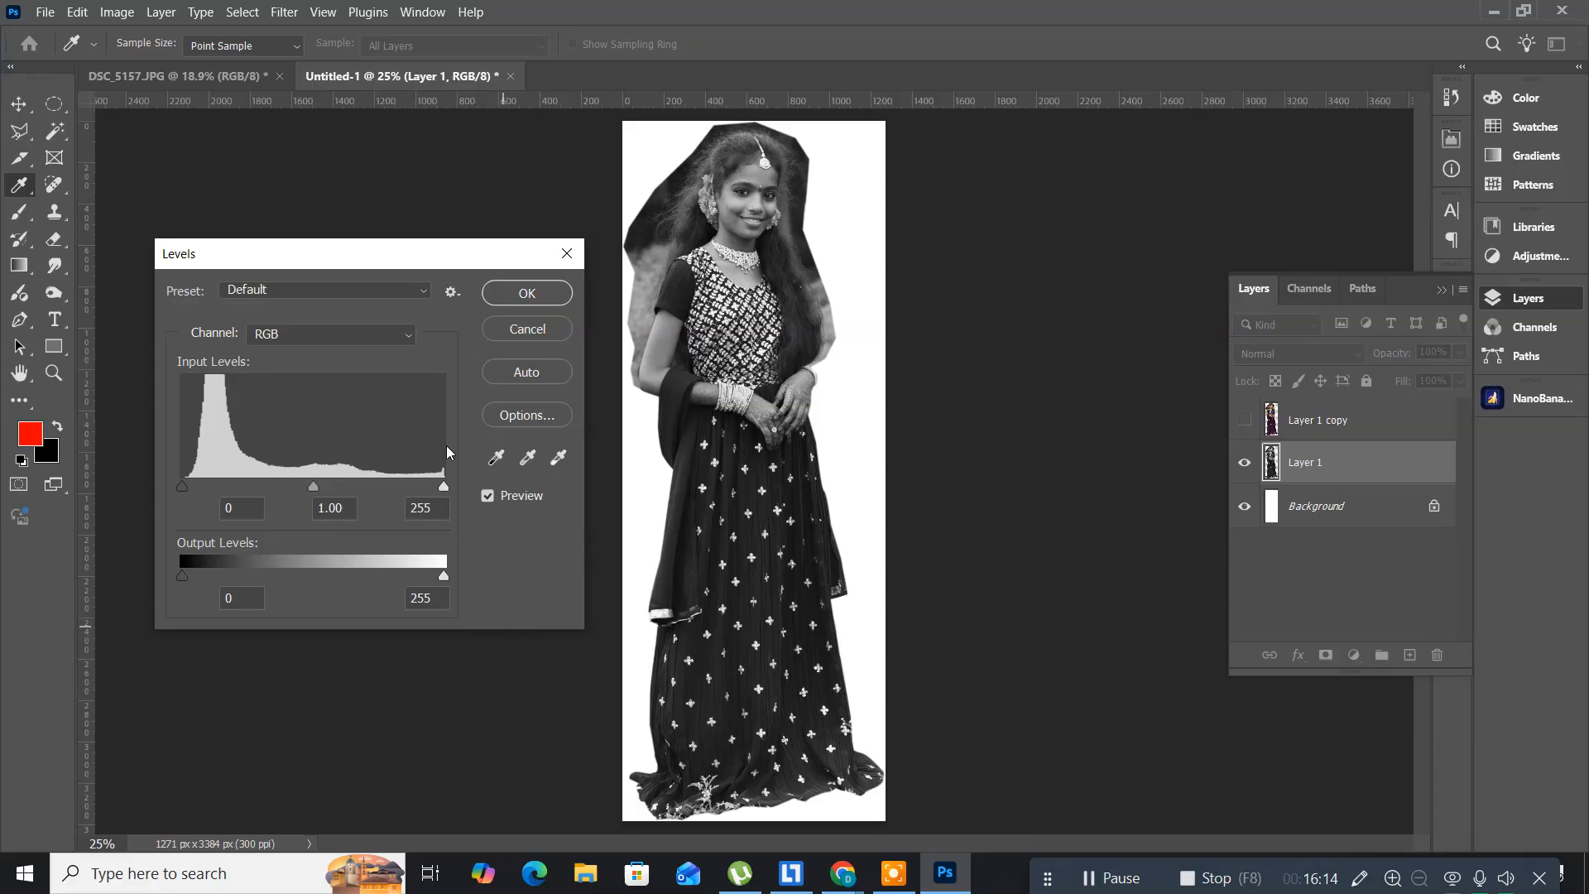
click(556, 464)
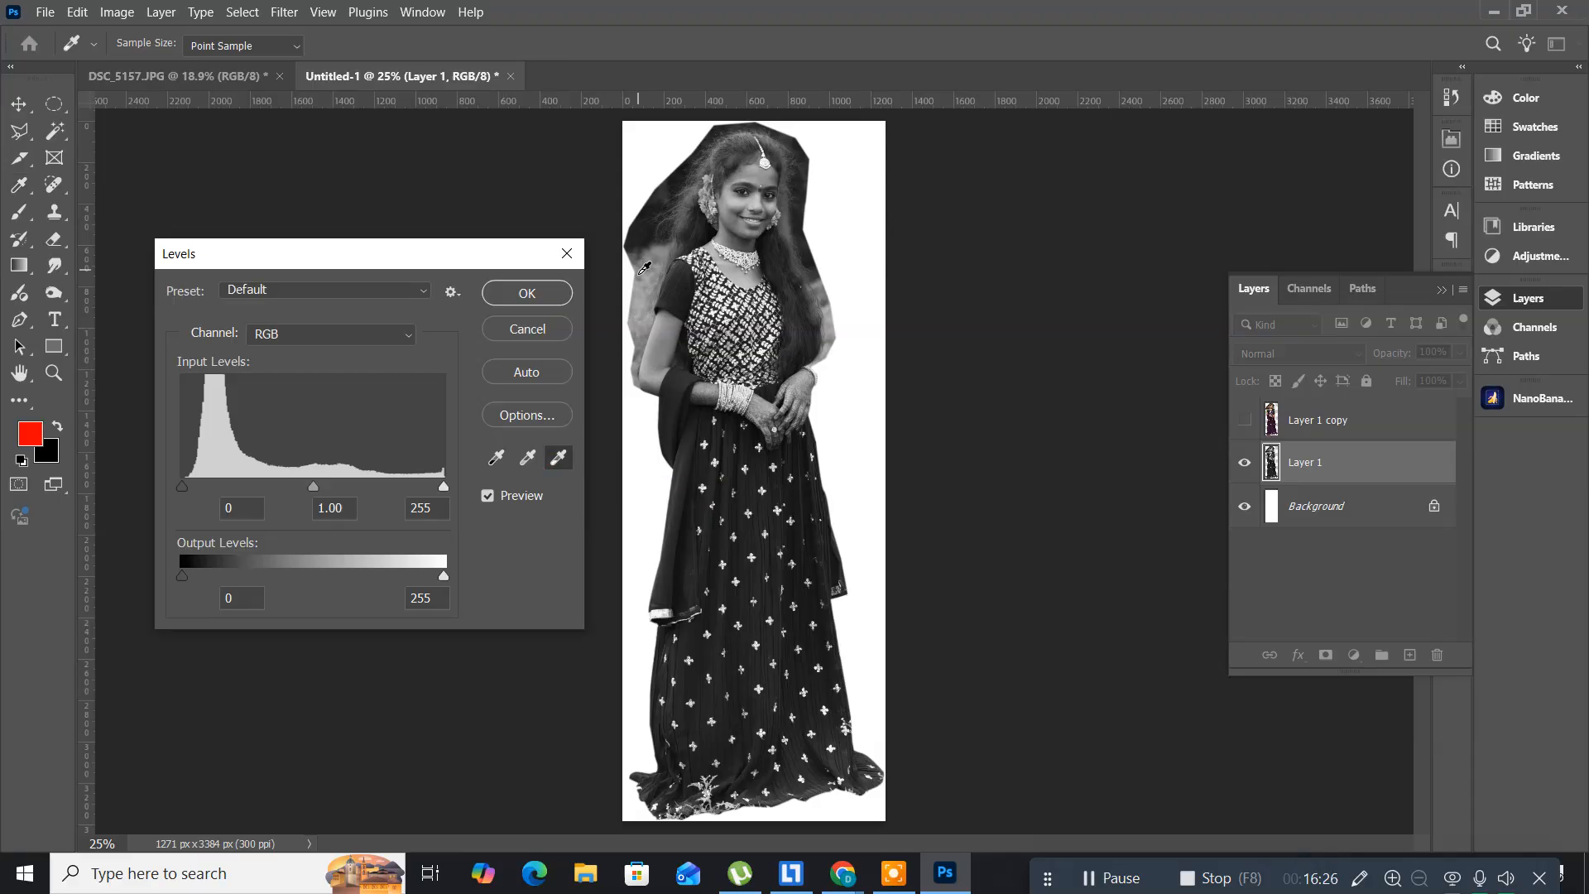
click(644, 270)
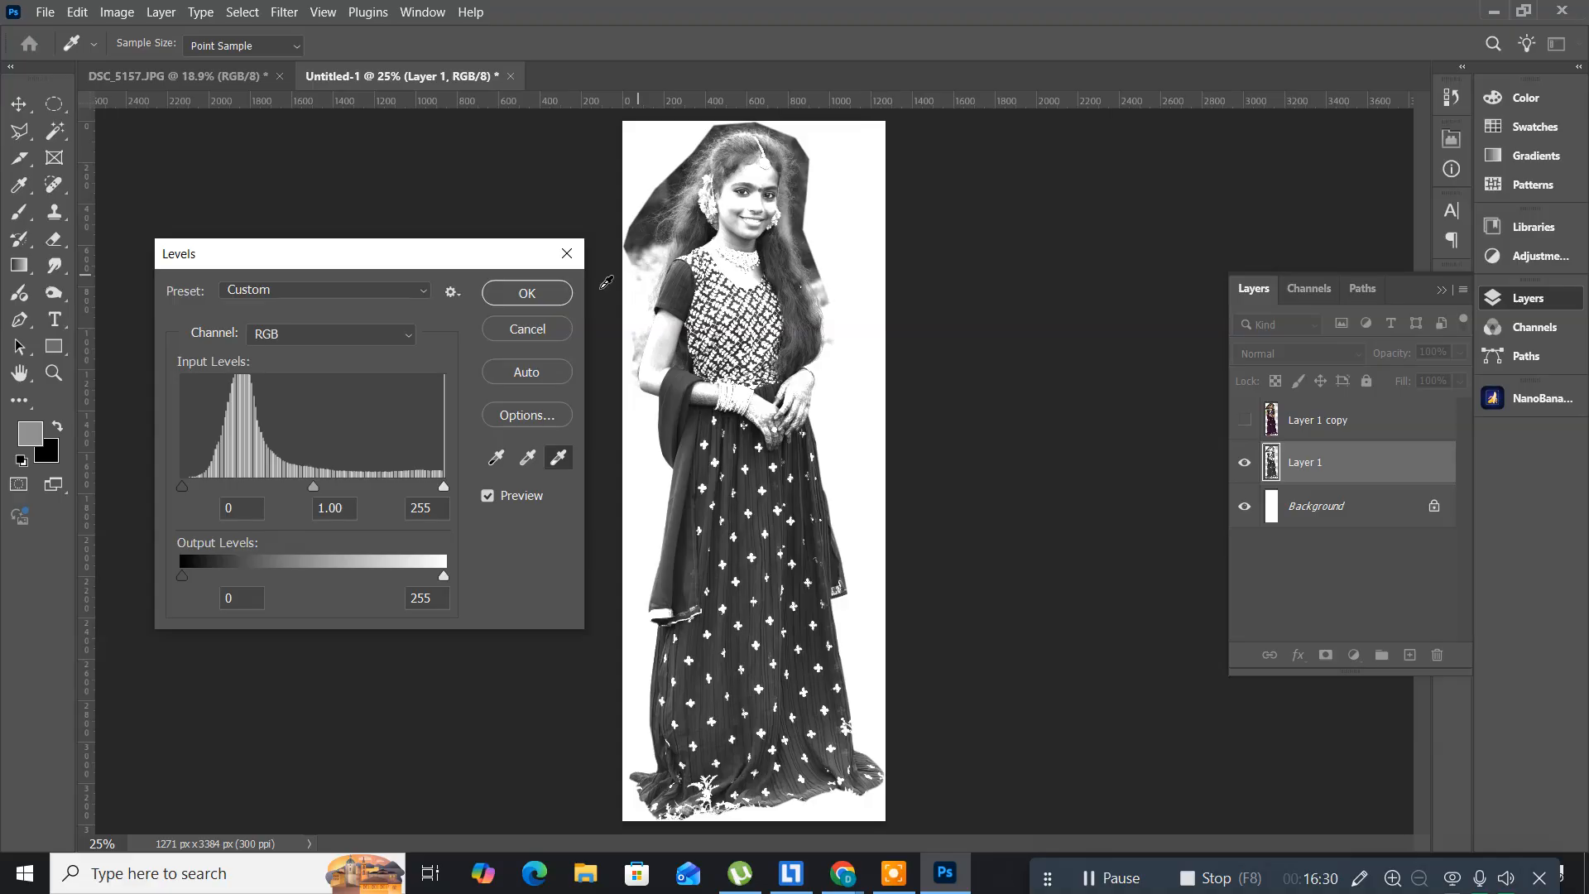
click(527, 293)
key(p)
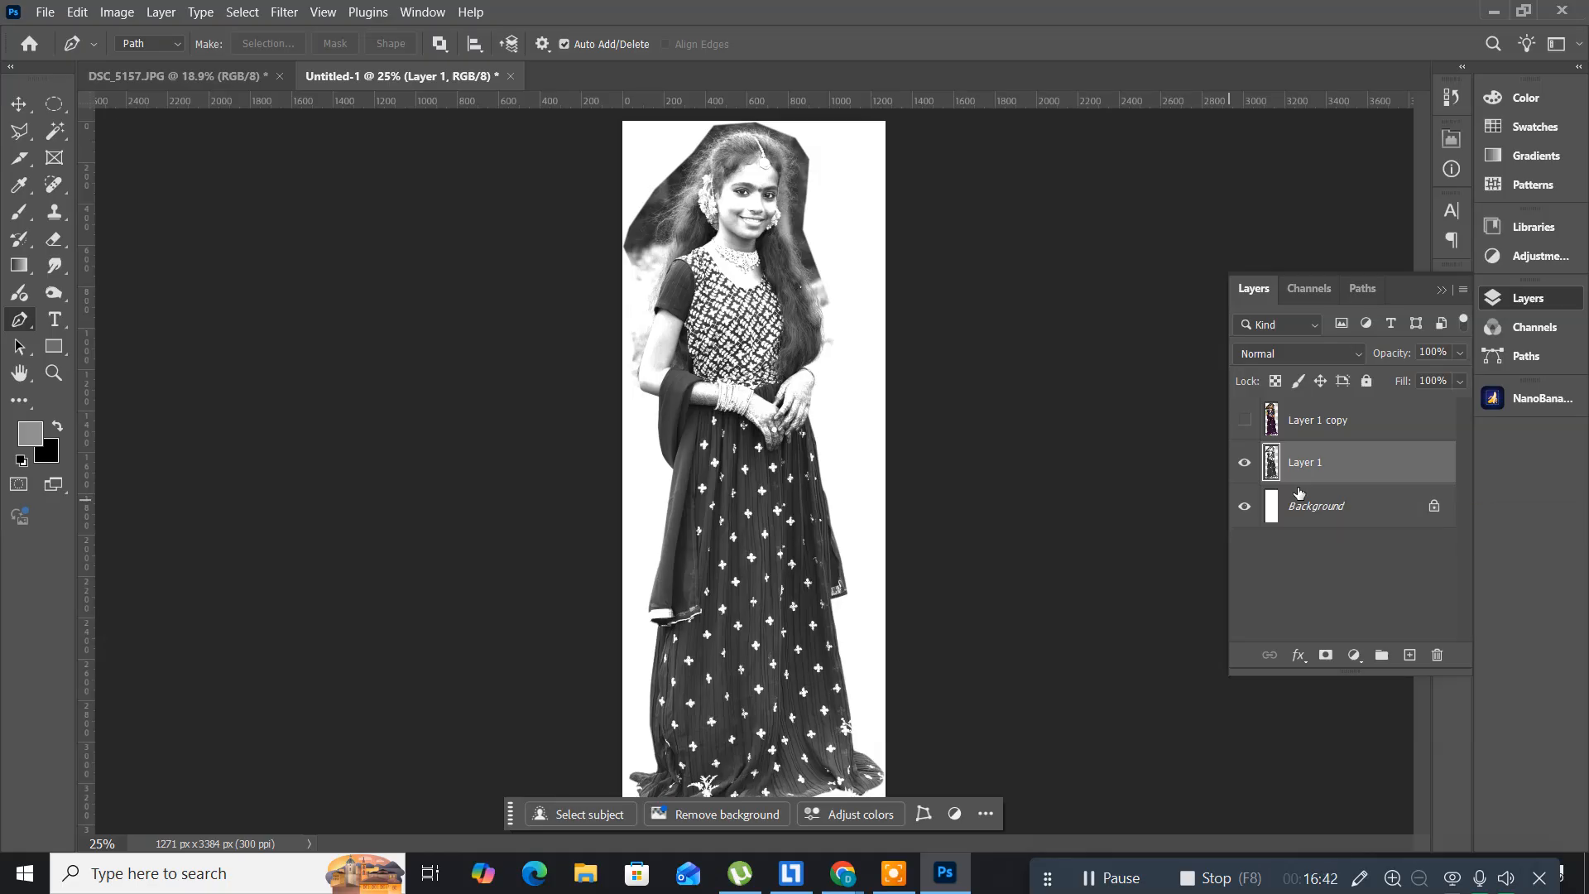
- Add a new layer above Layer 1 and set the foreground color to green 20f404 for the Gradient tool
key(ctrl+shift+n)
key(Return)
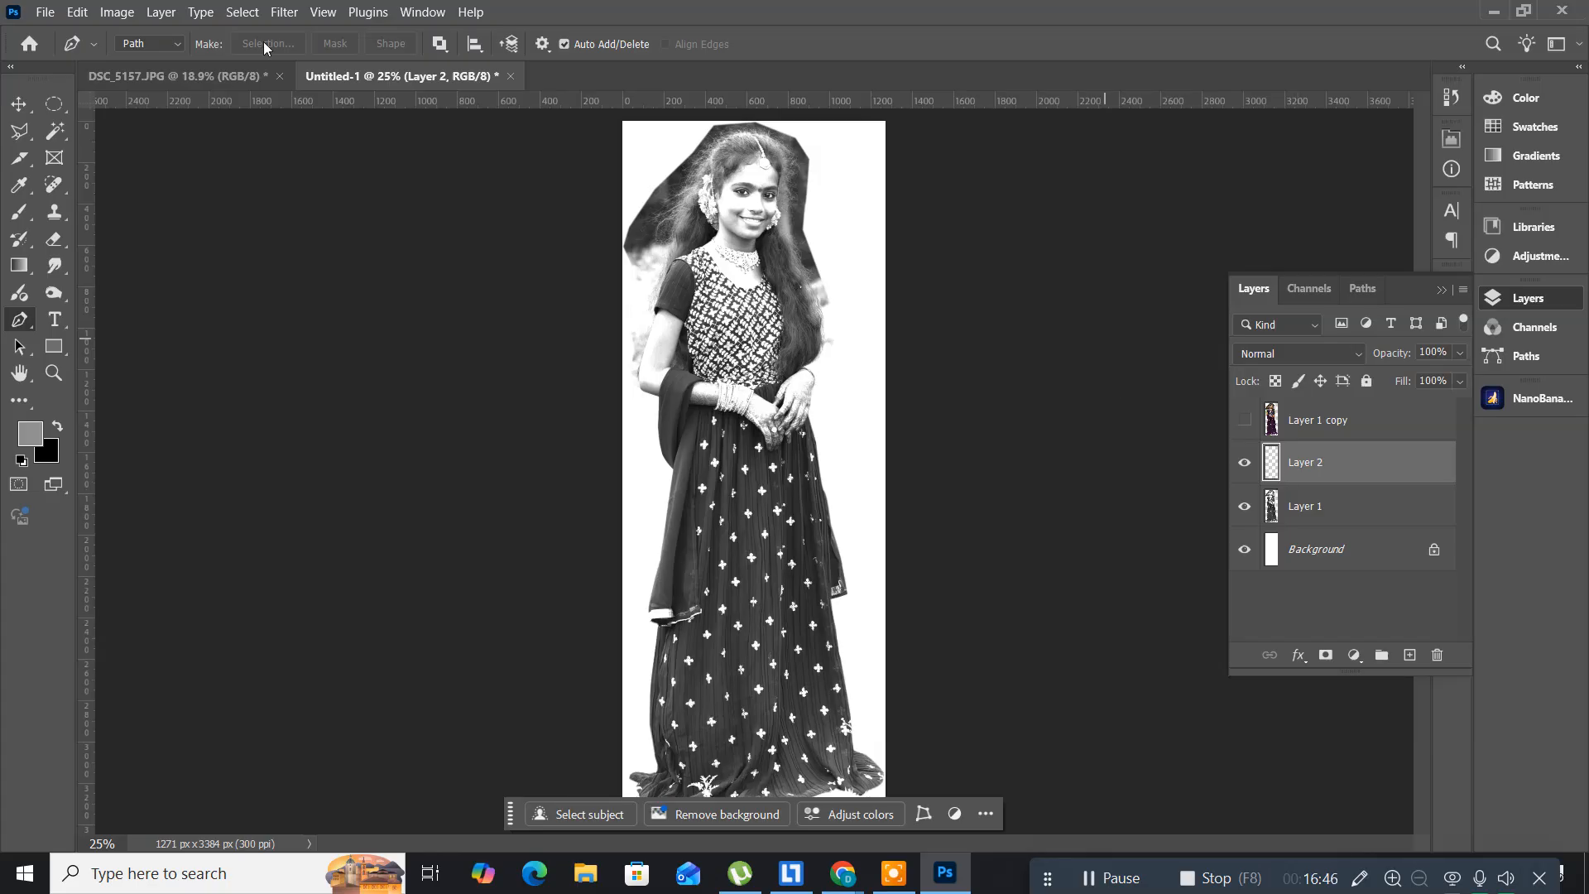
click(20, 267)
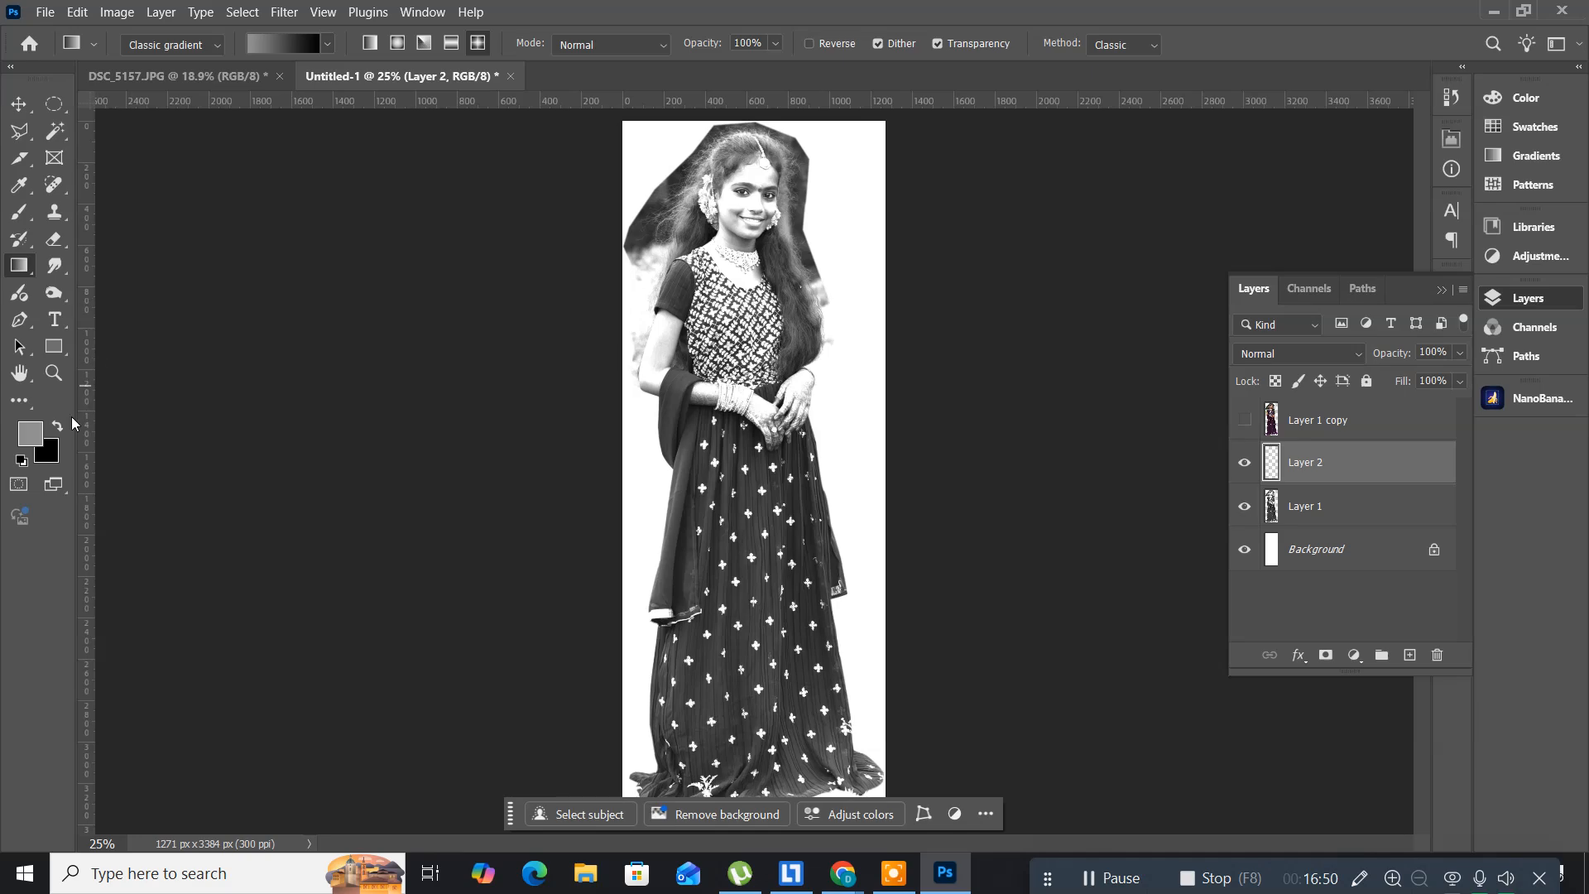
click(27, 433)
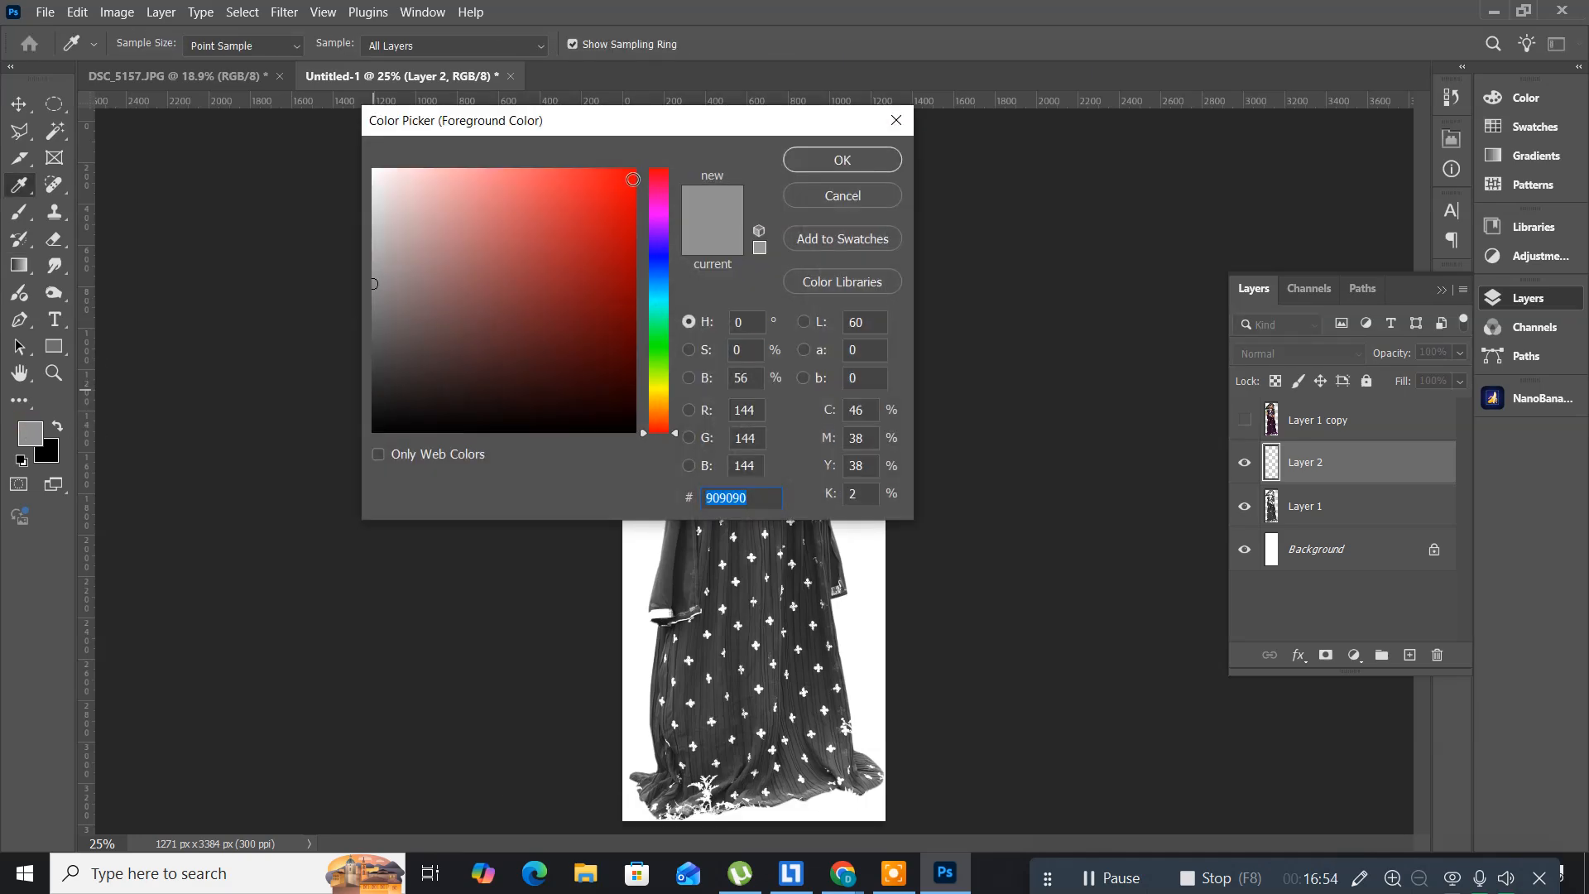
click(632, 179)
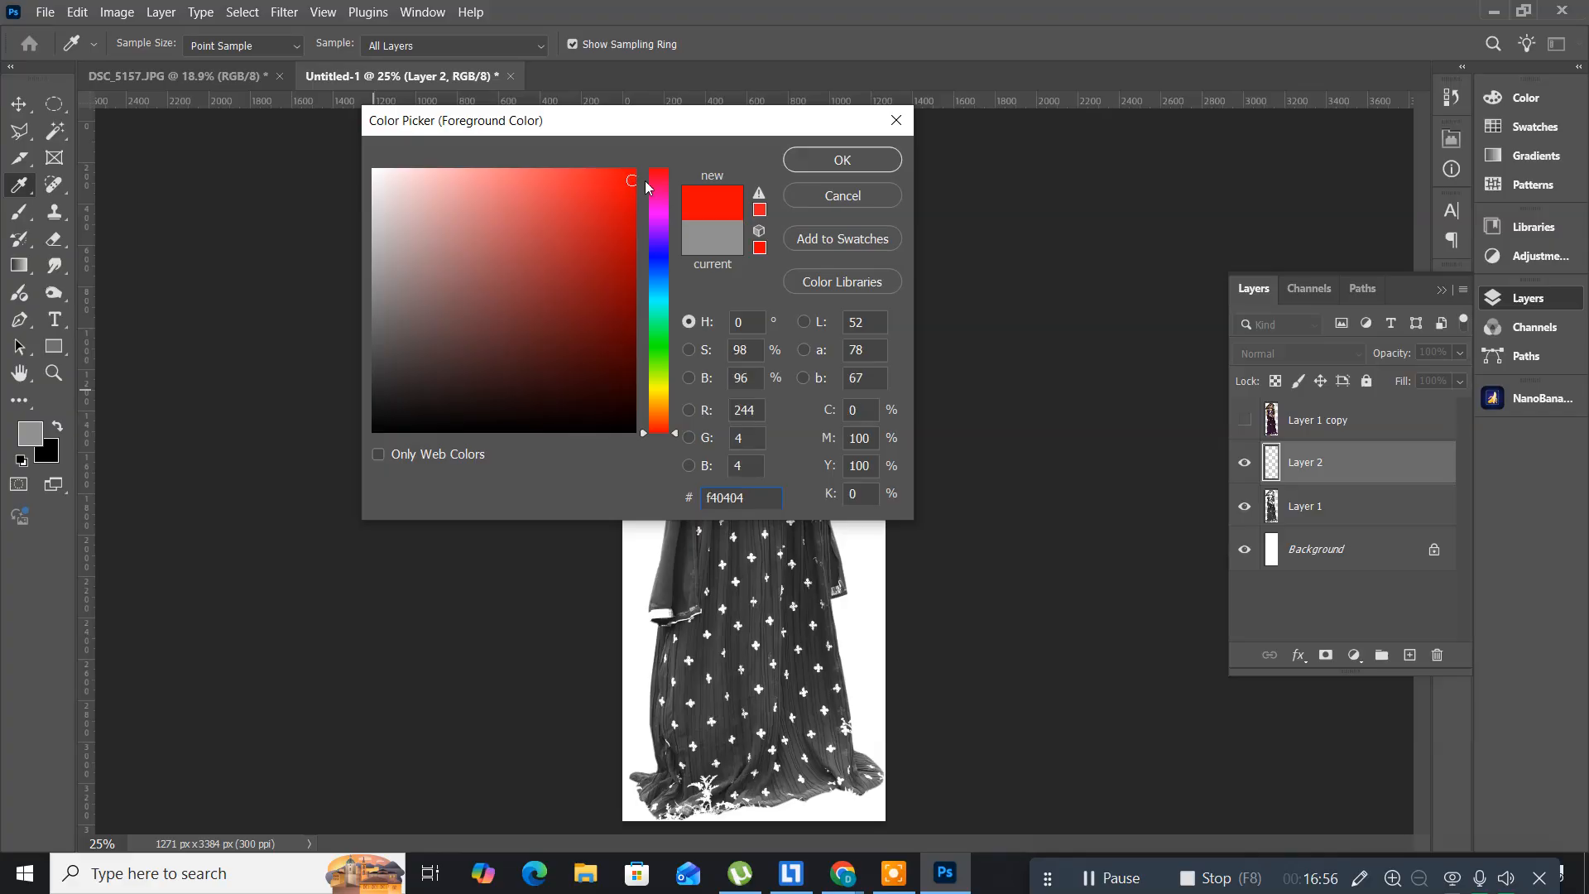
click(661, 349)
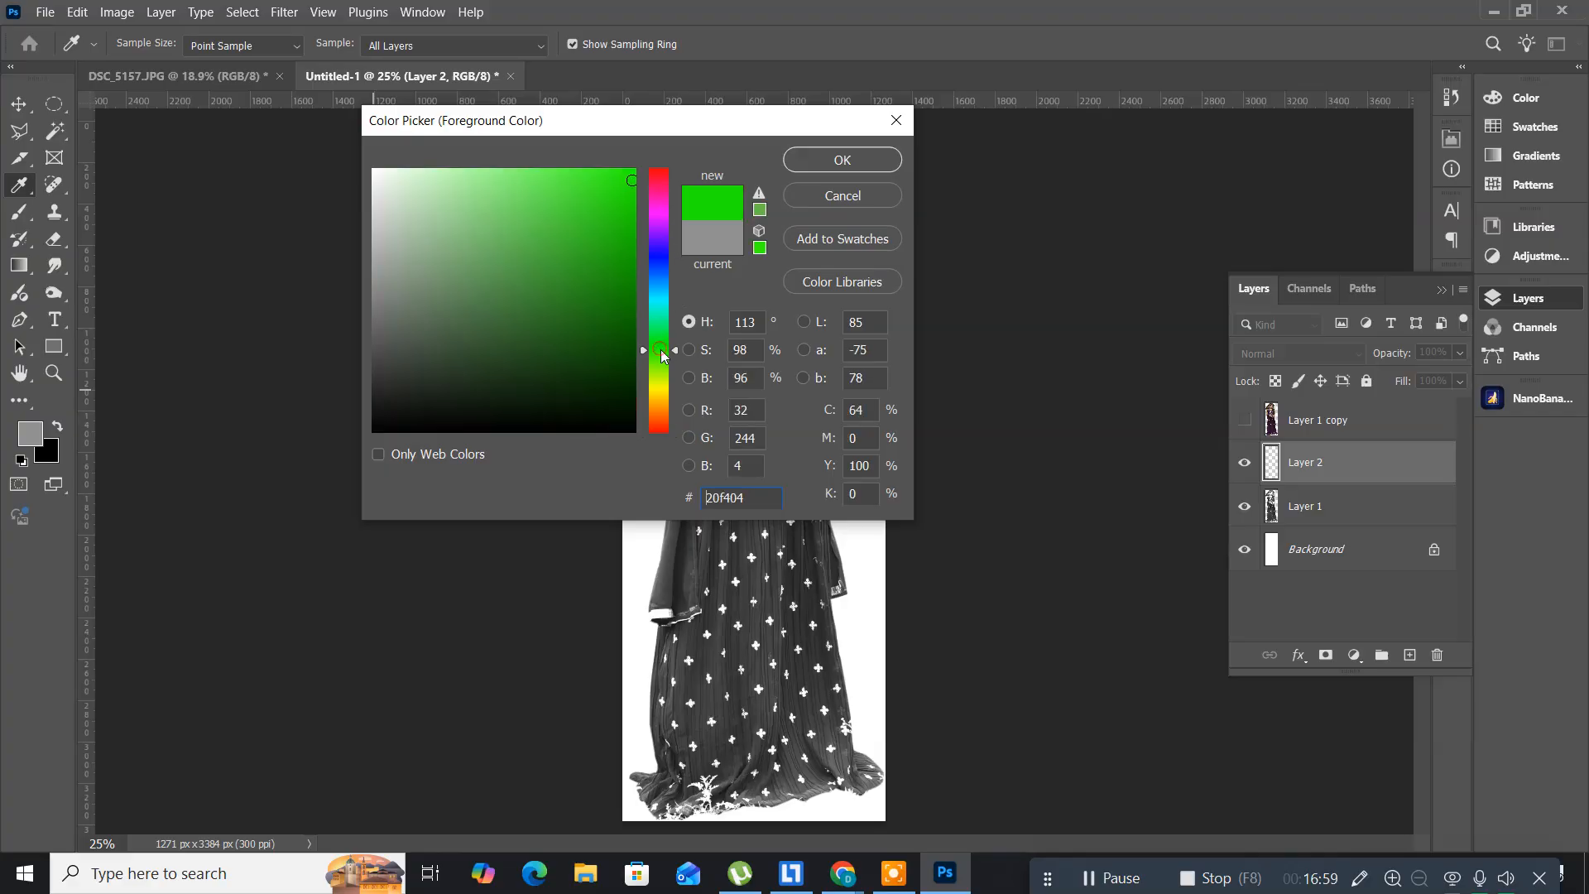
click(870, 162)
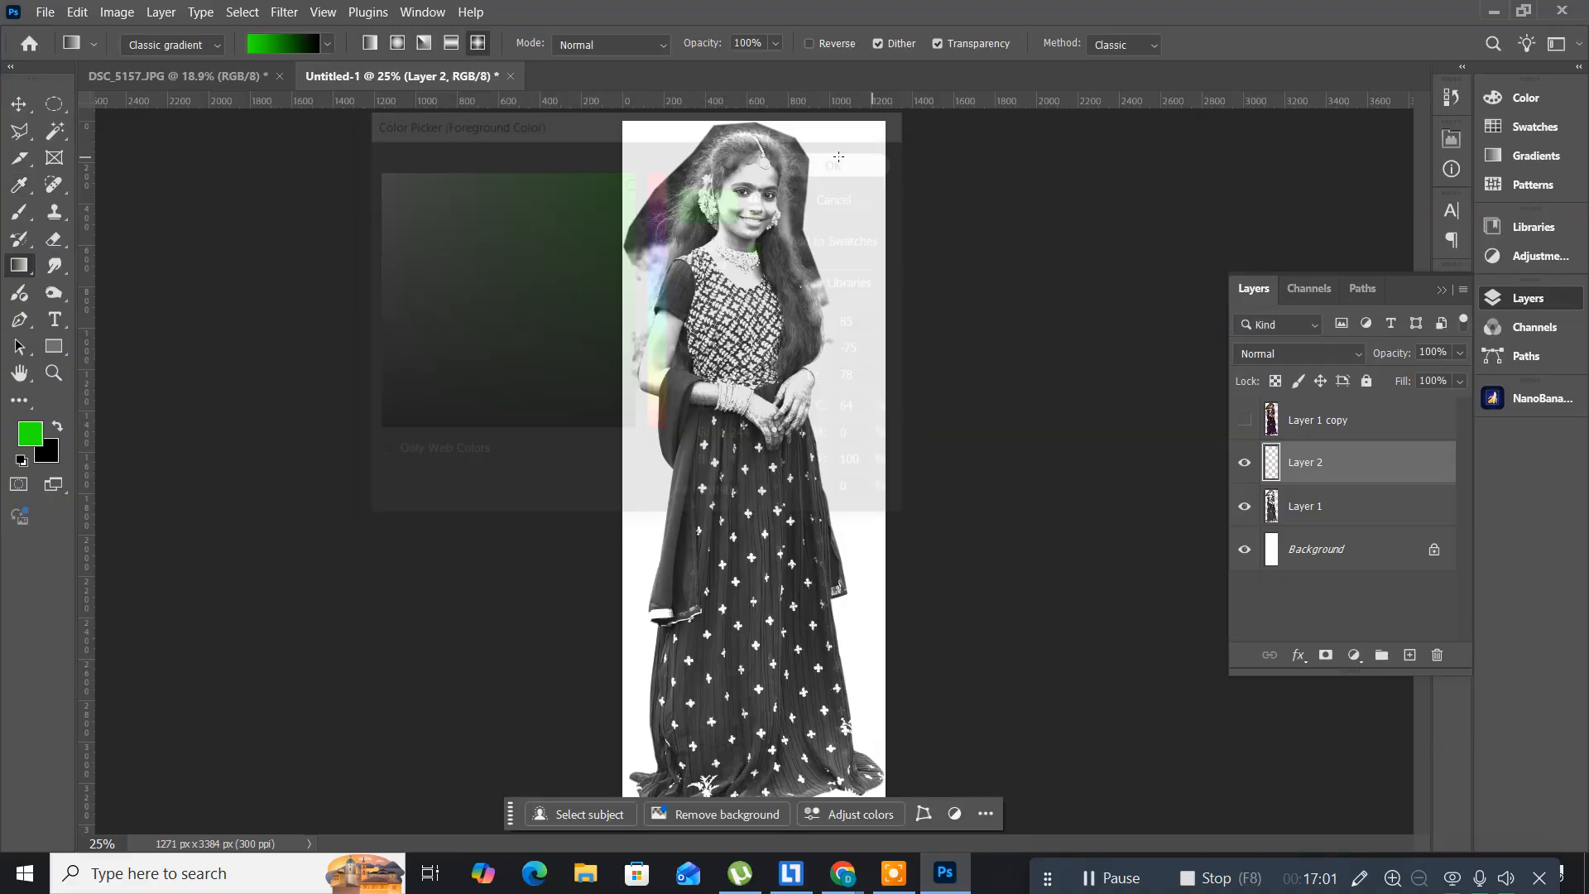
- Fill the new layer with a radial green-to-black gradient centered near the girl's face and move it beneath Layer 1
click(397, 49)
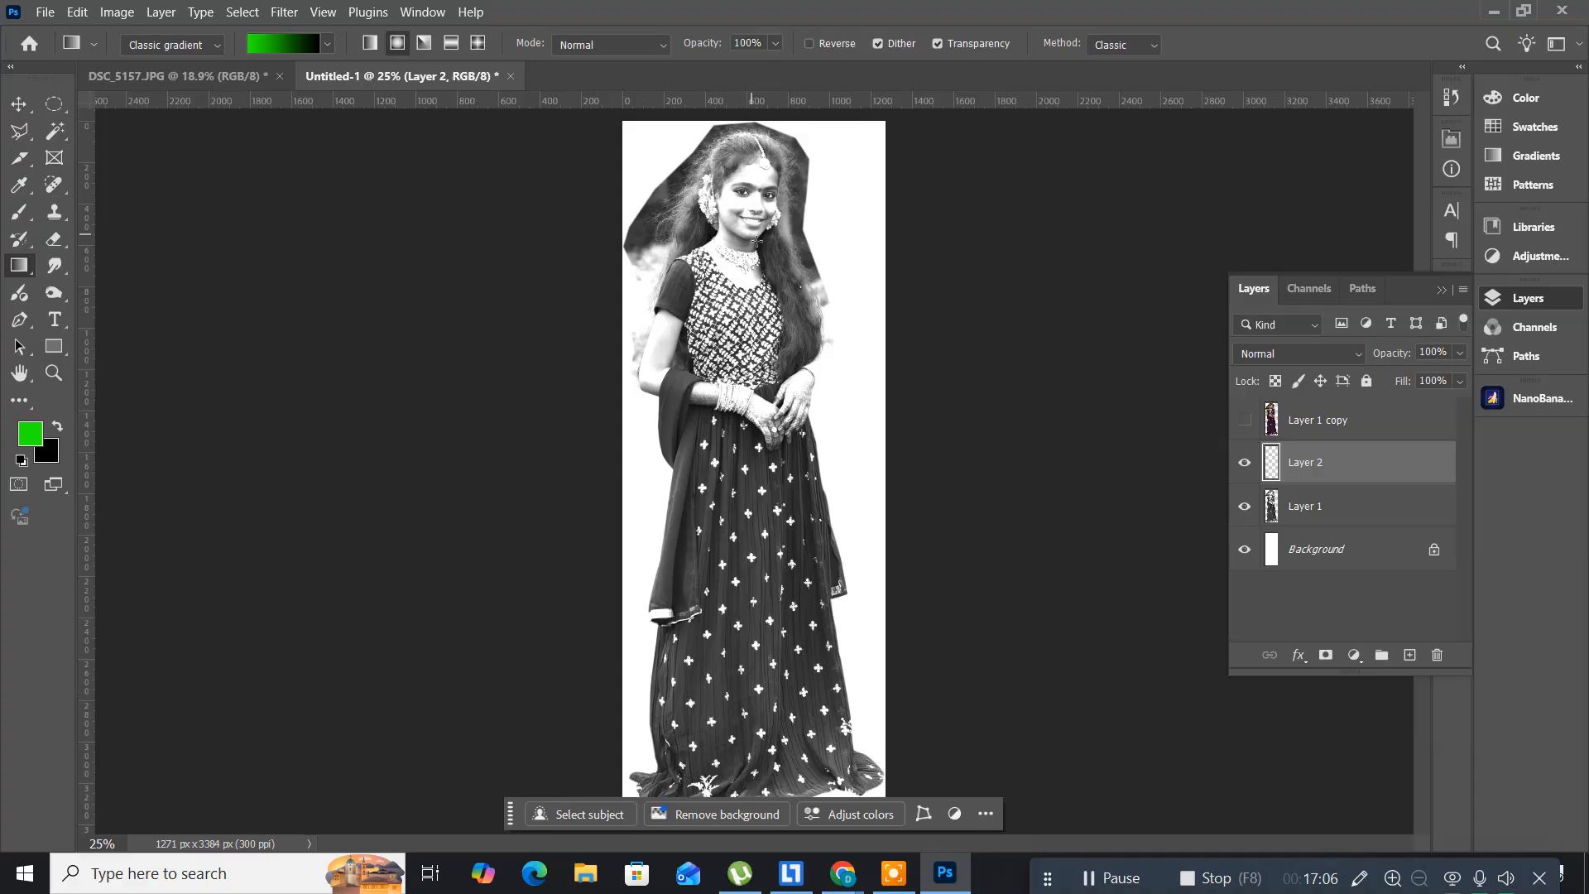
drag(737, 235, 929, 724)
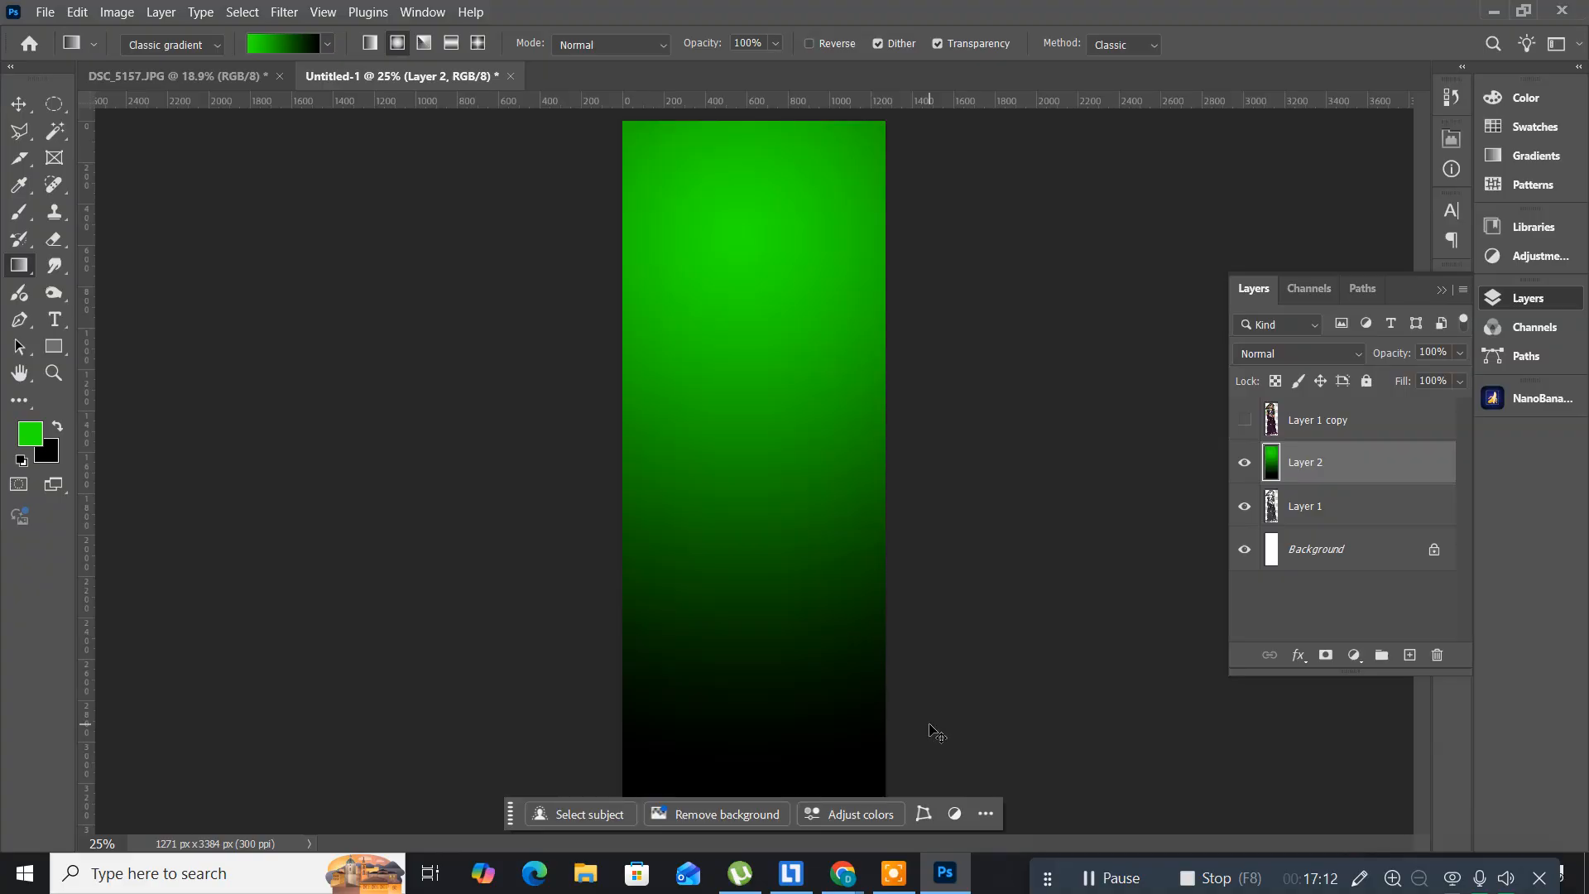
key(ctrl+bracketleft)
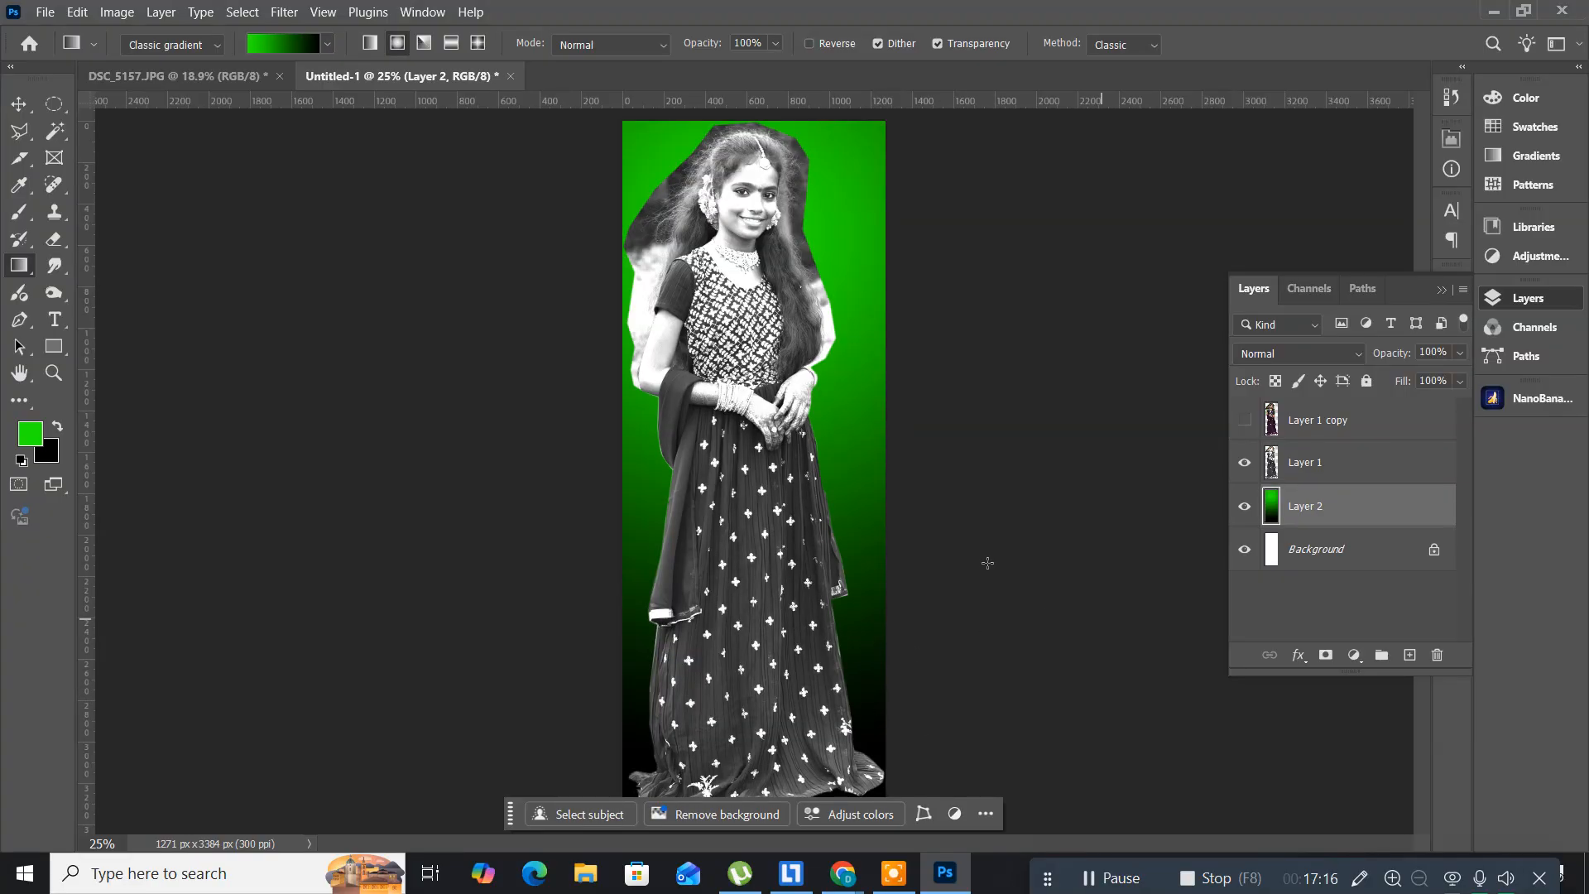
- Set the blending mode of Layer 1 to Multiply over the green gradient
click(1368, 480)
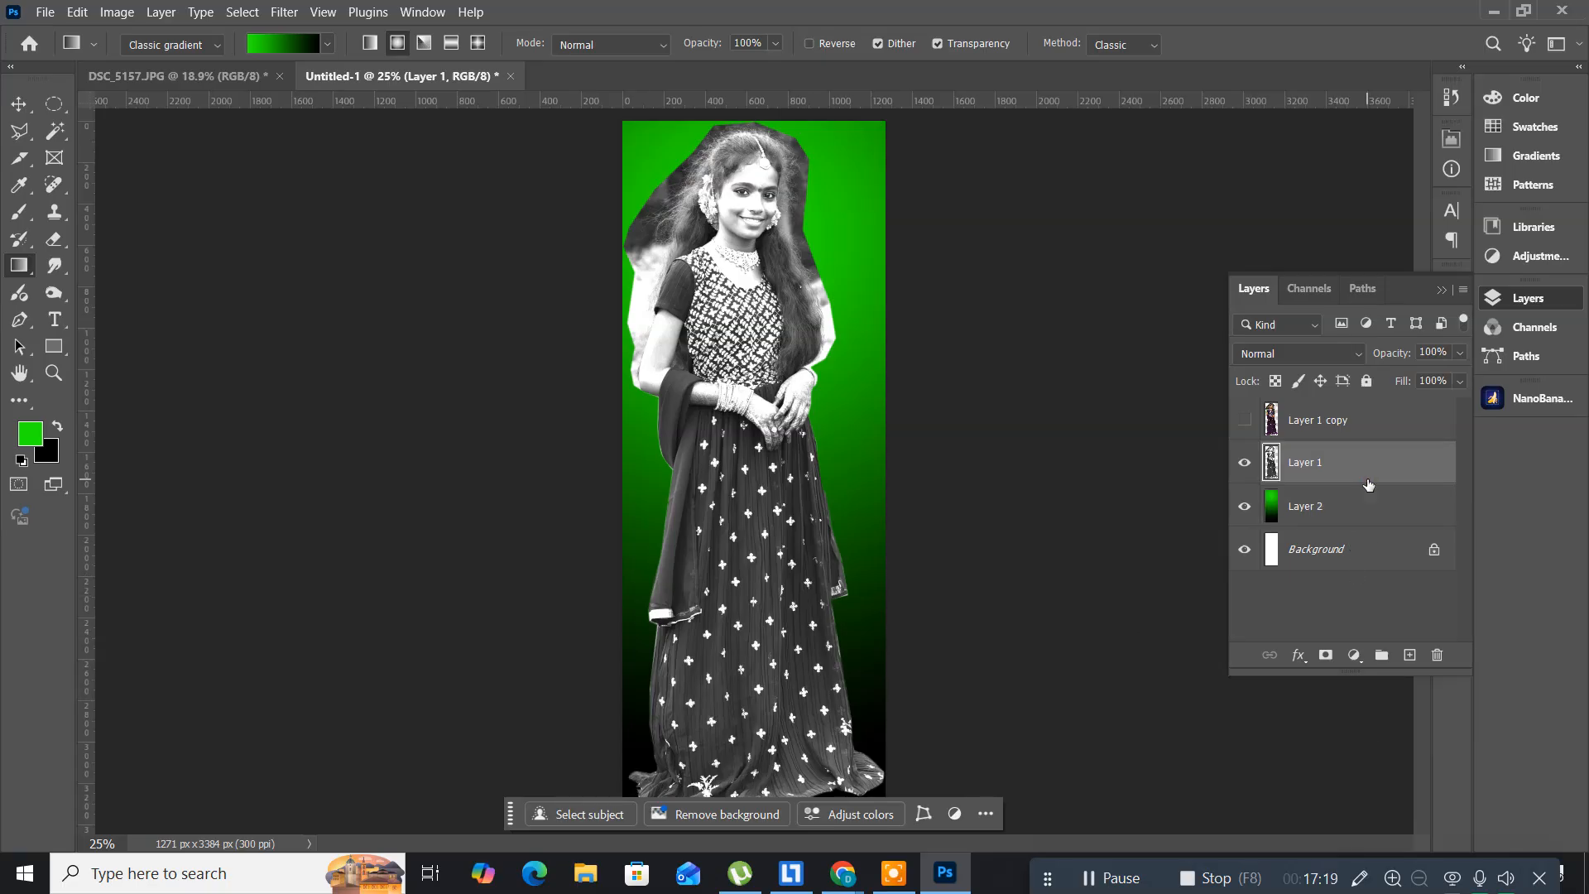
click(1344, 353)
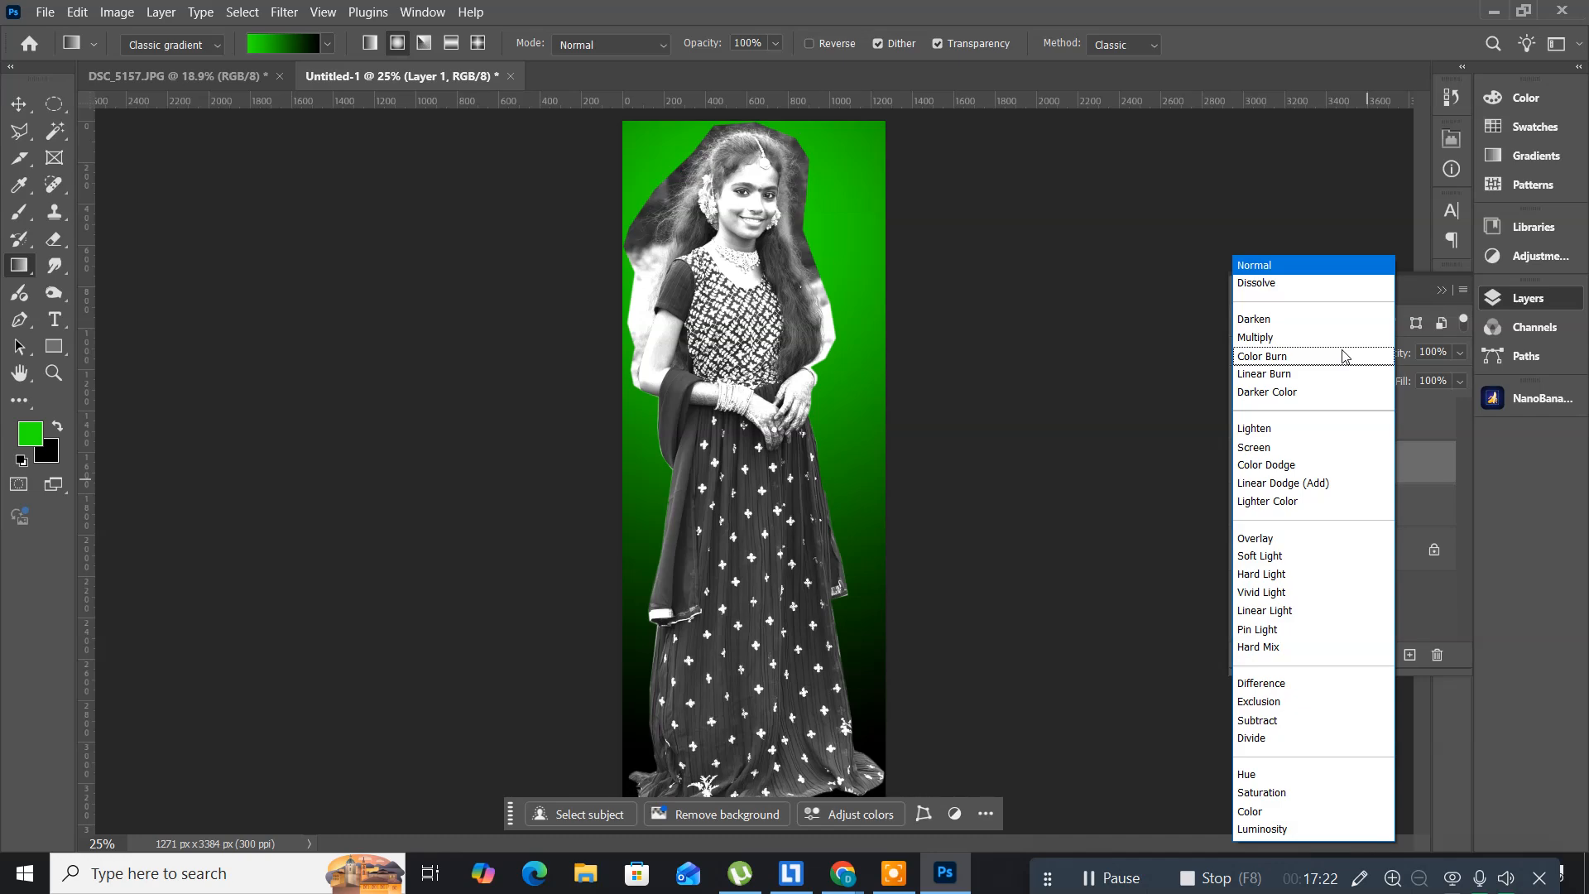
click(1271, 337)
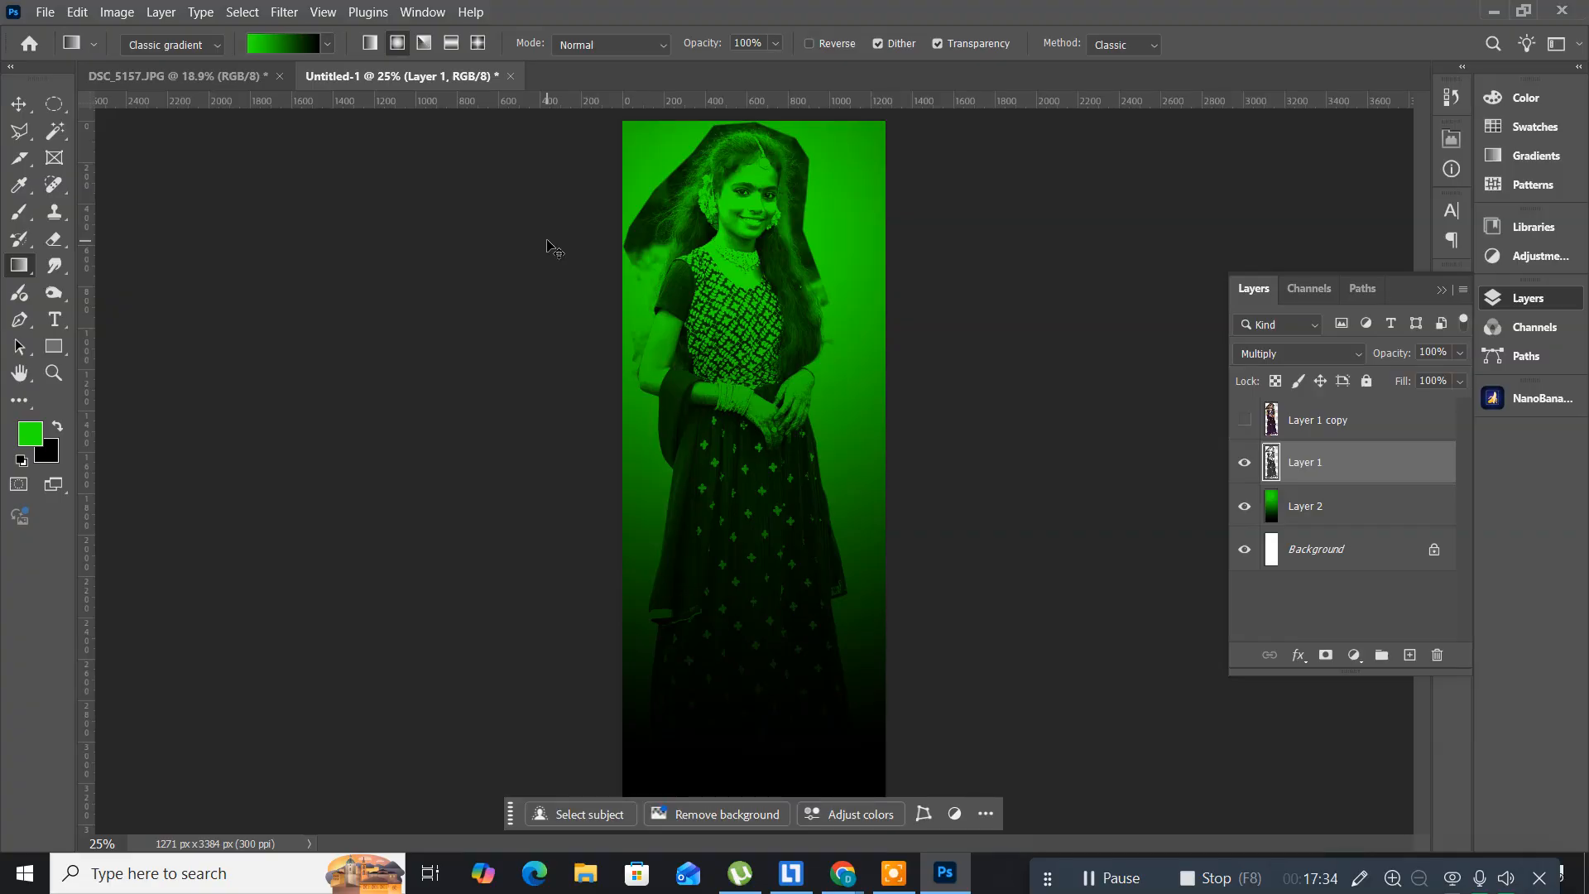
- Switch to the Background Eraser tool for cleaning the dark backdrop around the girl's hair on Layer 1
key(ctrl+plus)
key(ctrl+plus)
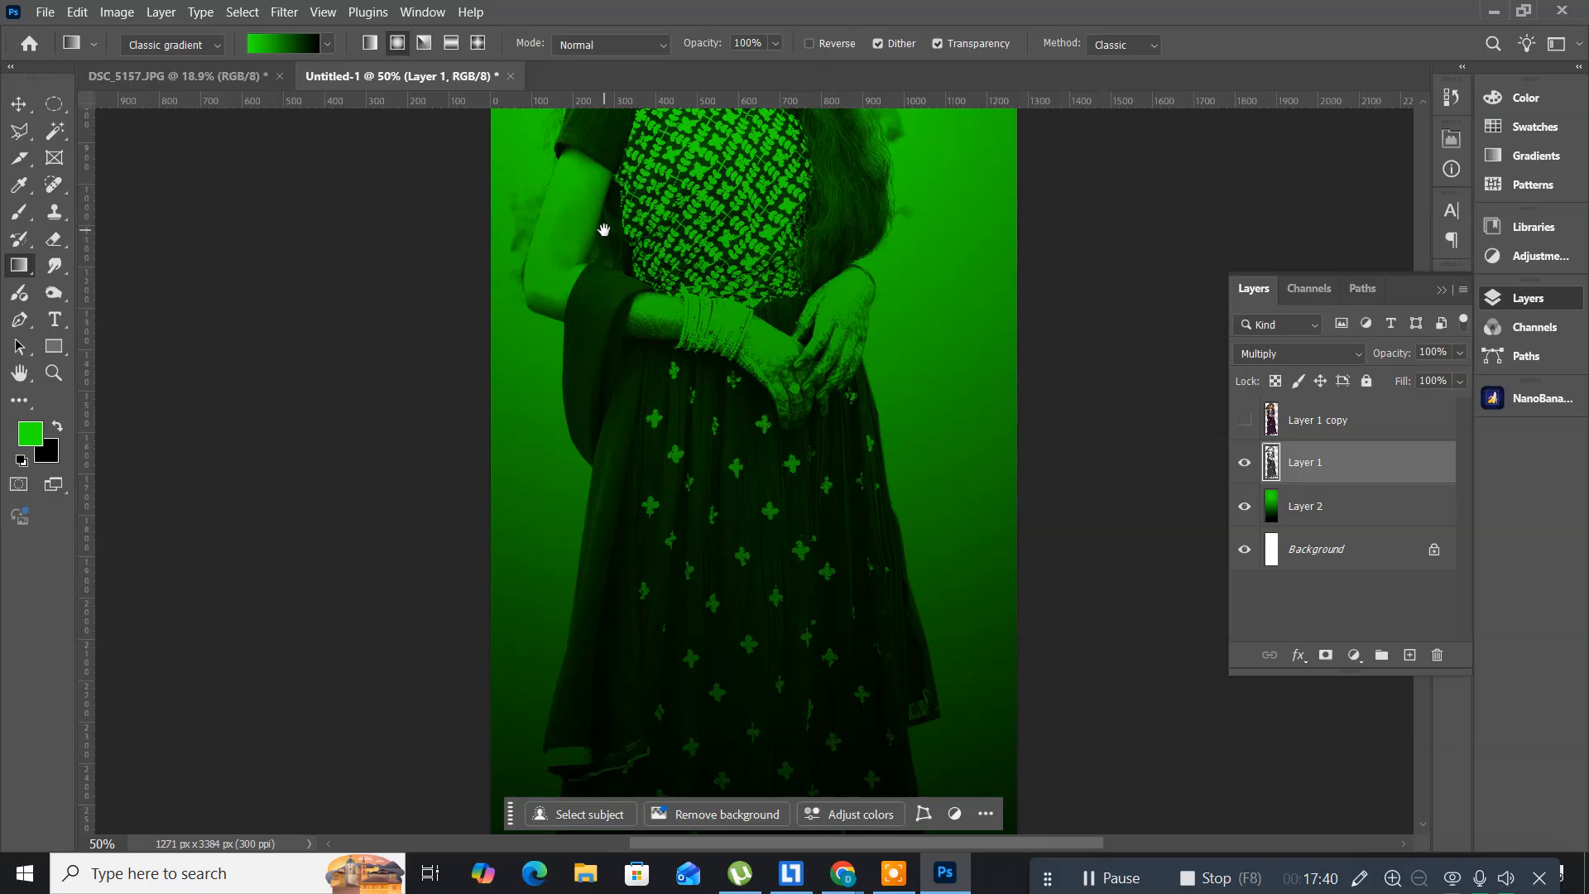
drag(604, 230, 627, 625)
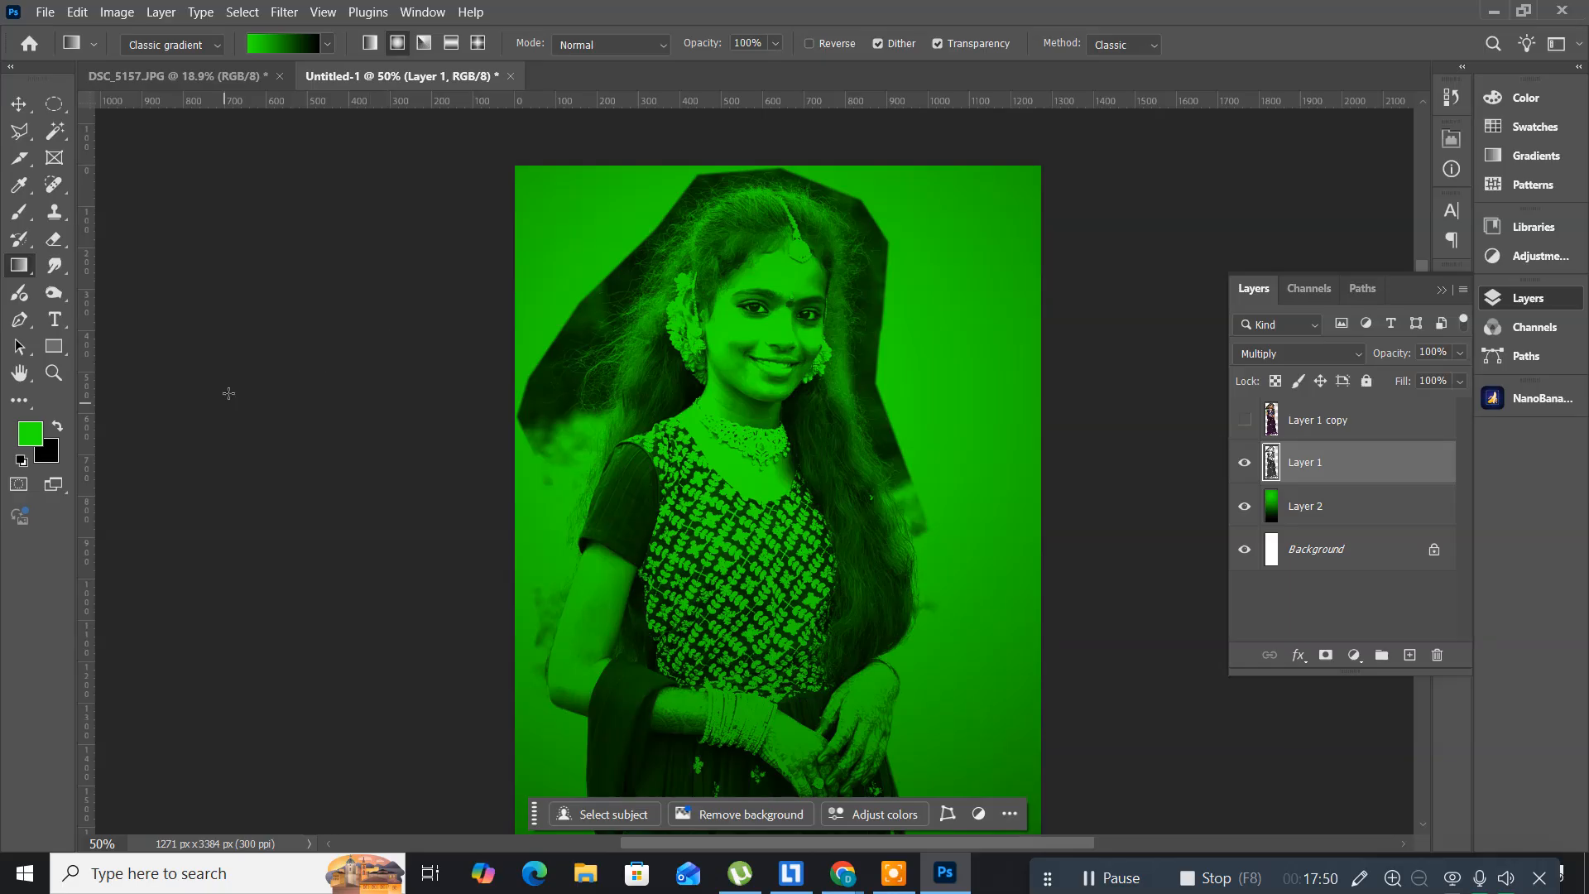
click(52, 242)
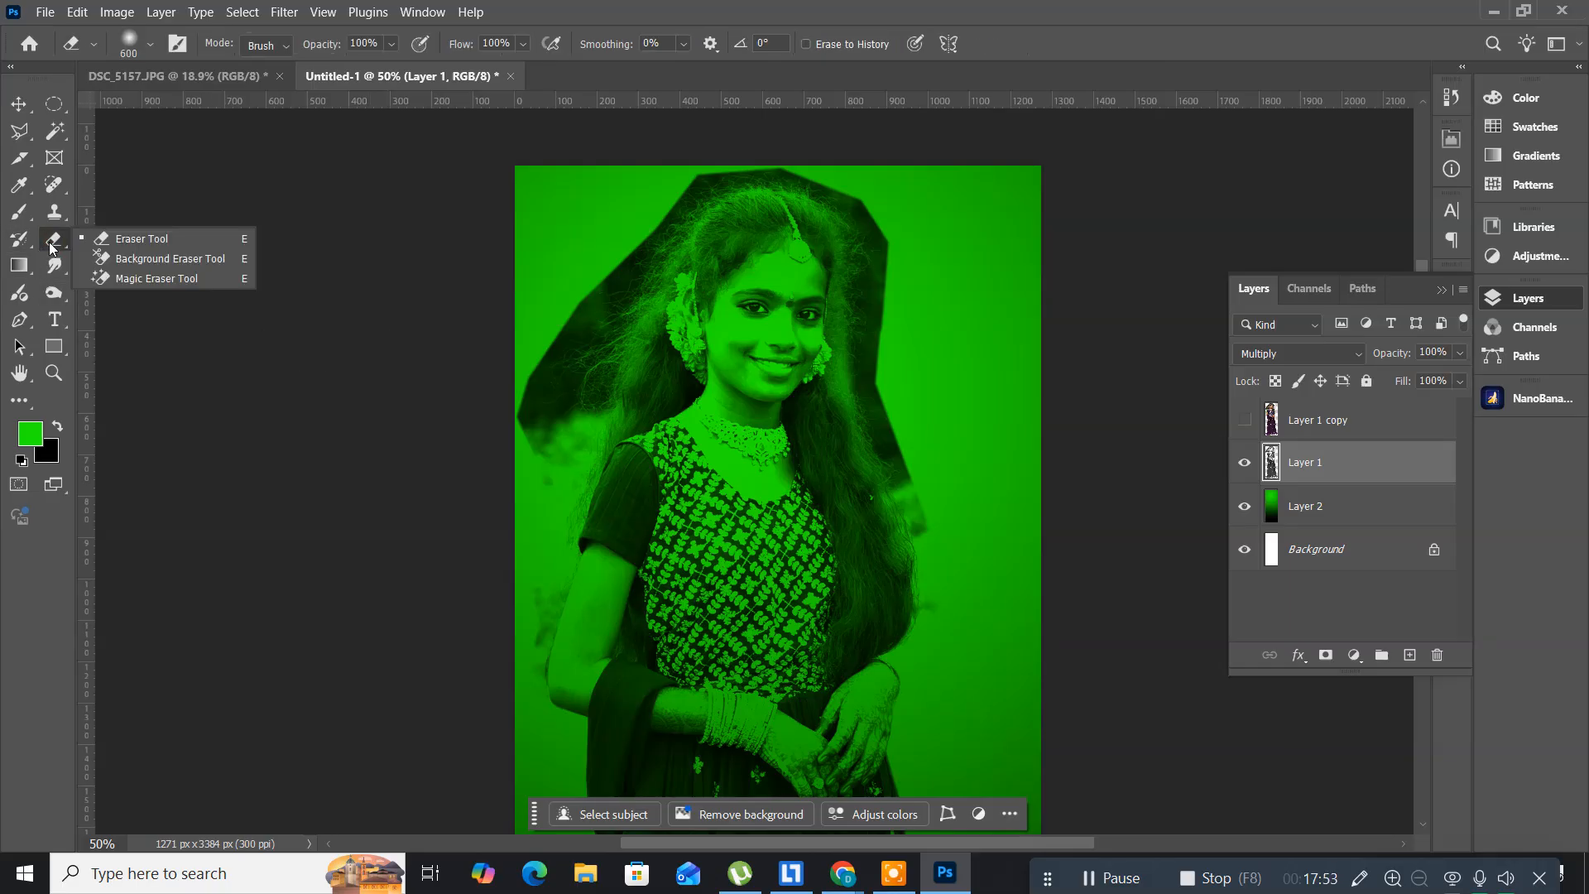
click(124, 258)
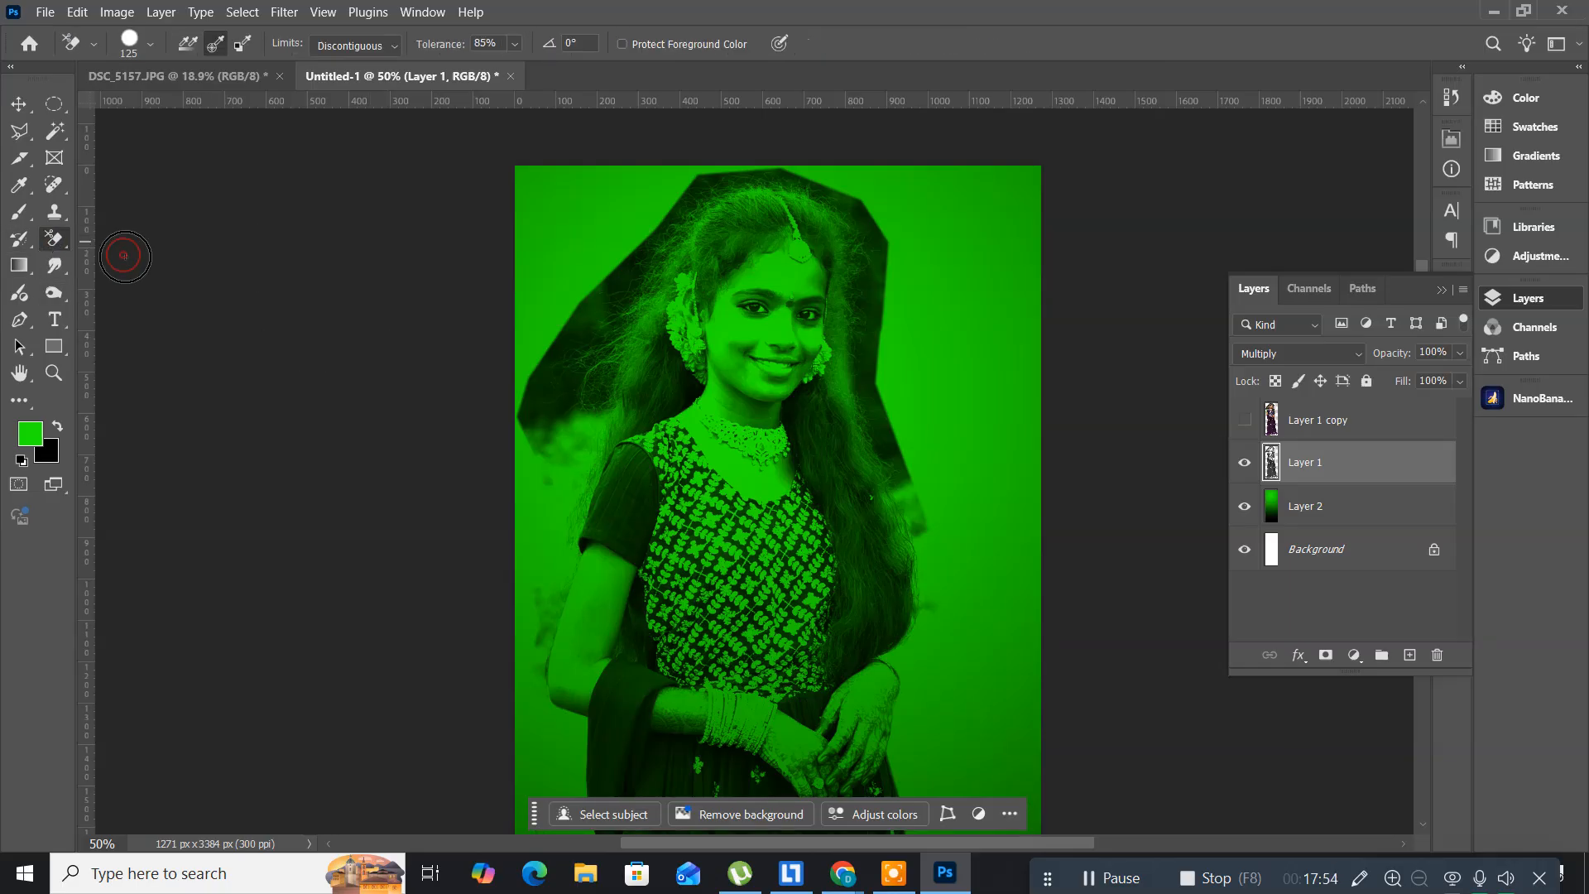
click(31, 434)
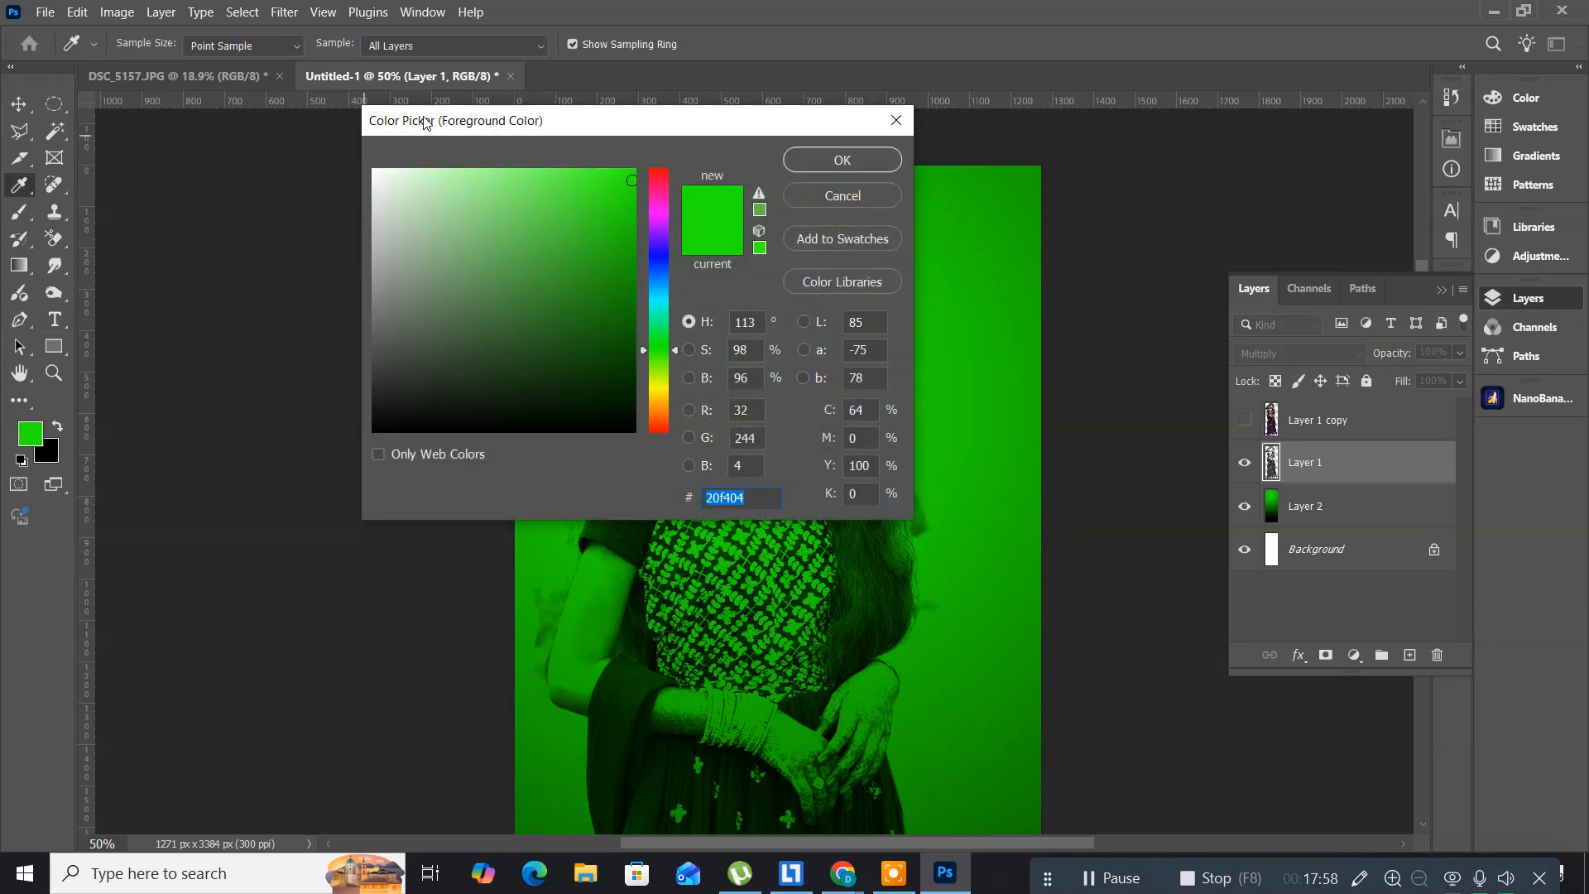
drag(433, 124, 825, 497)
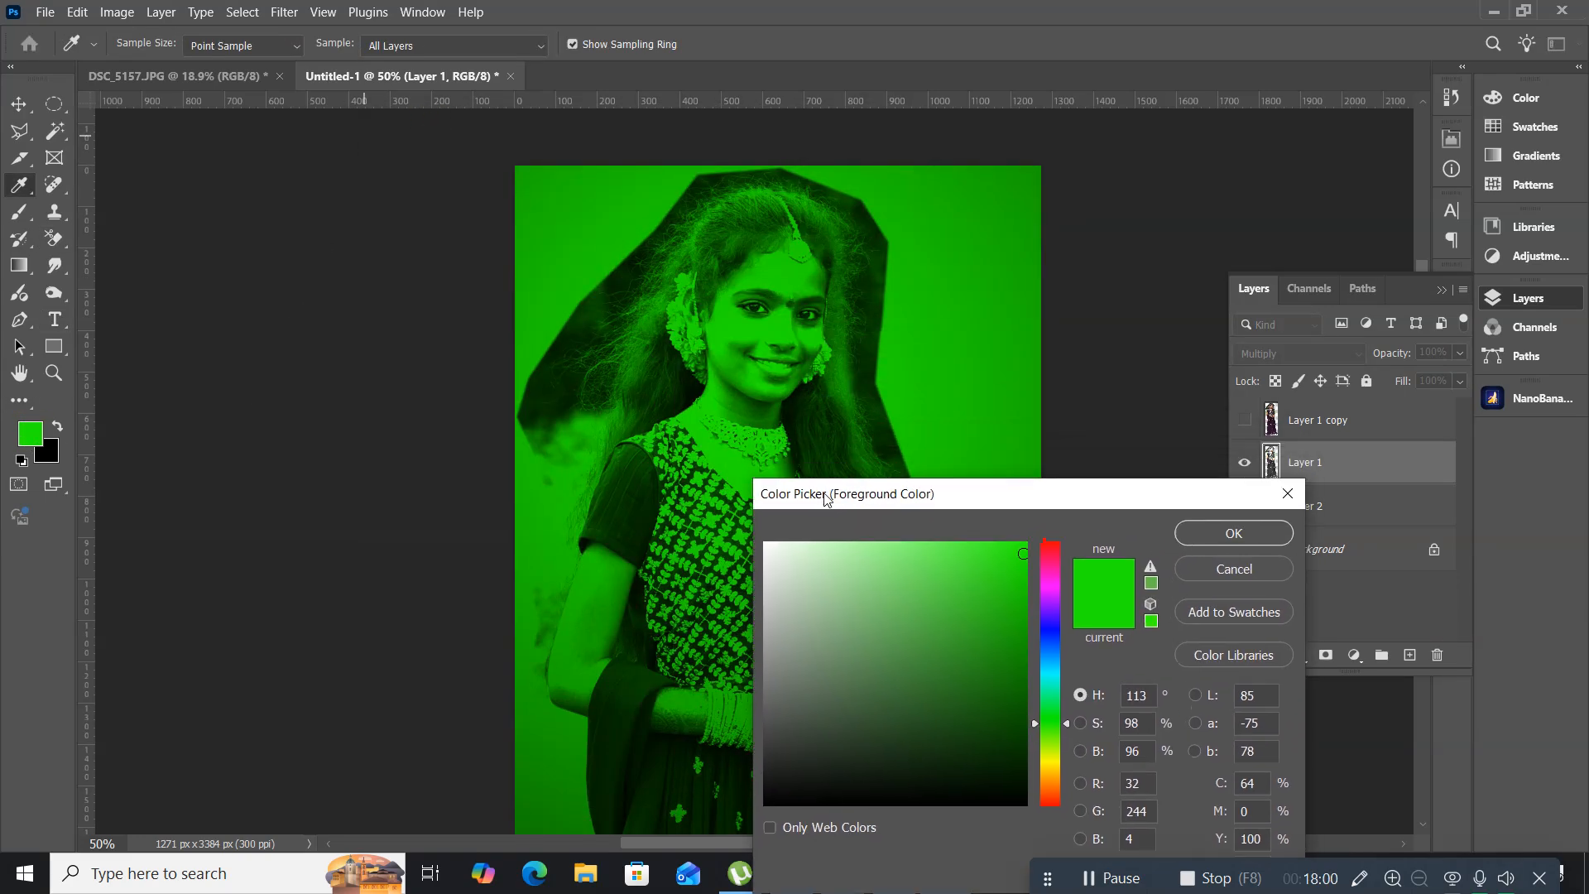
click(583, 329)
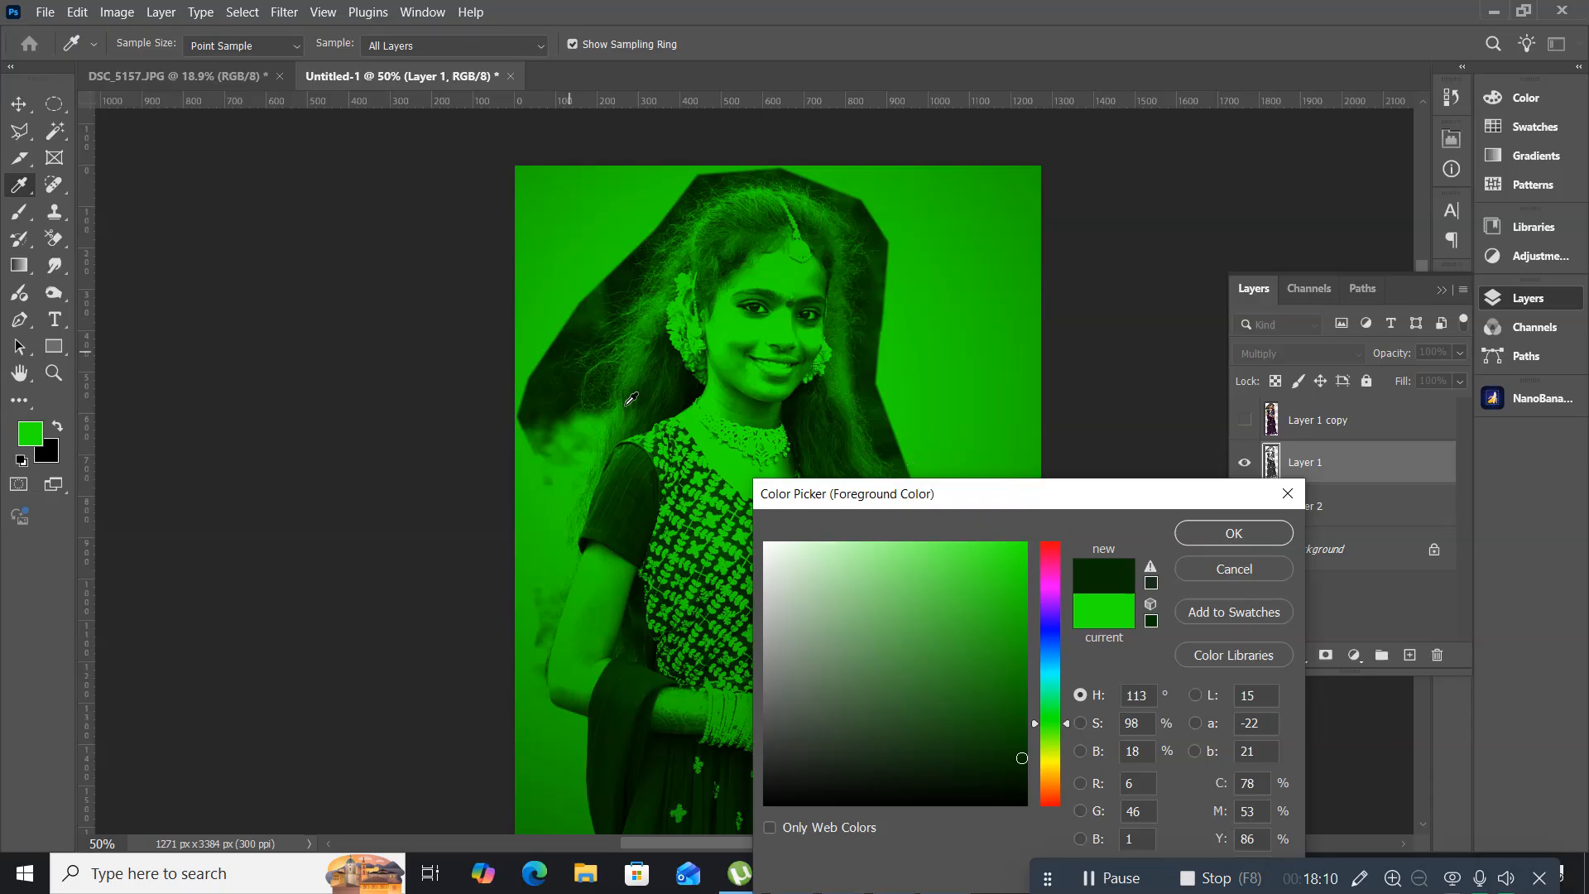
click(1208, 569)
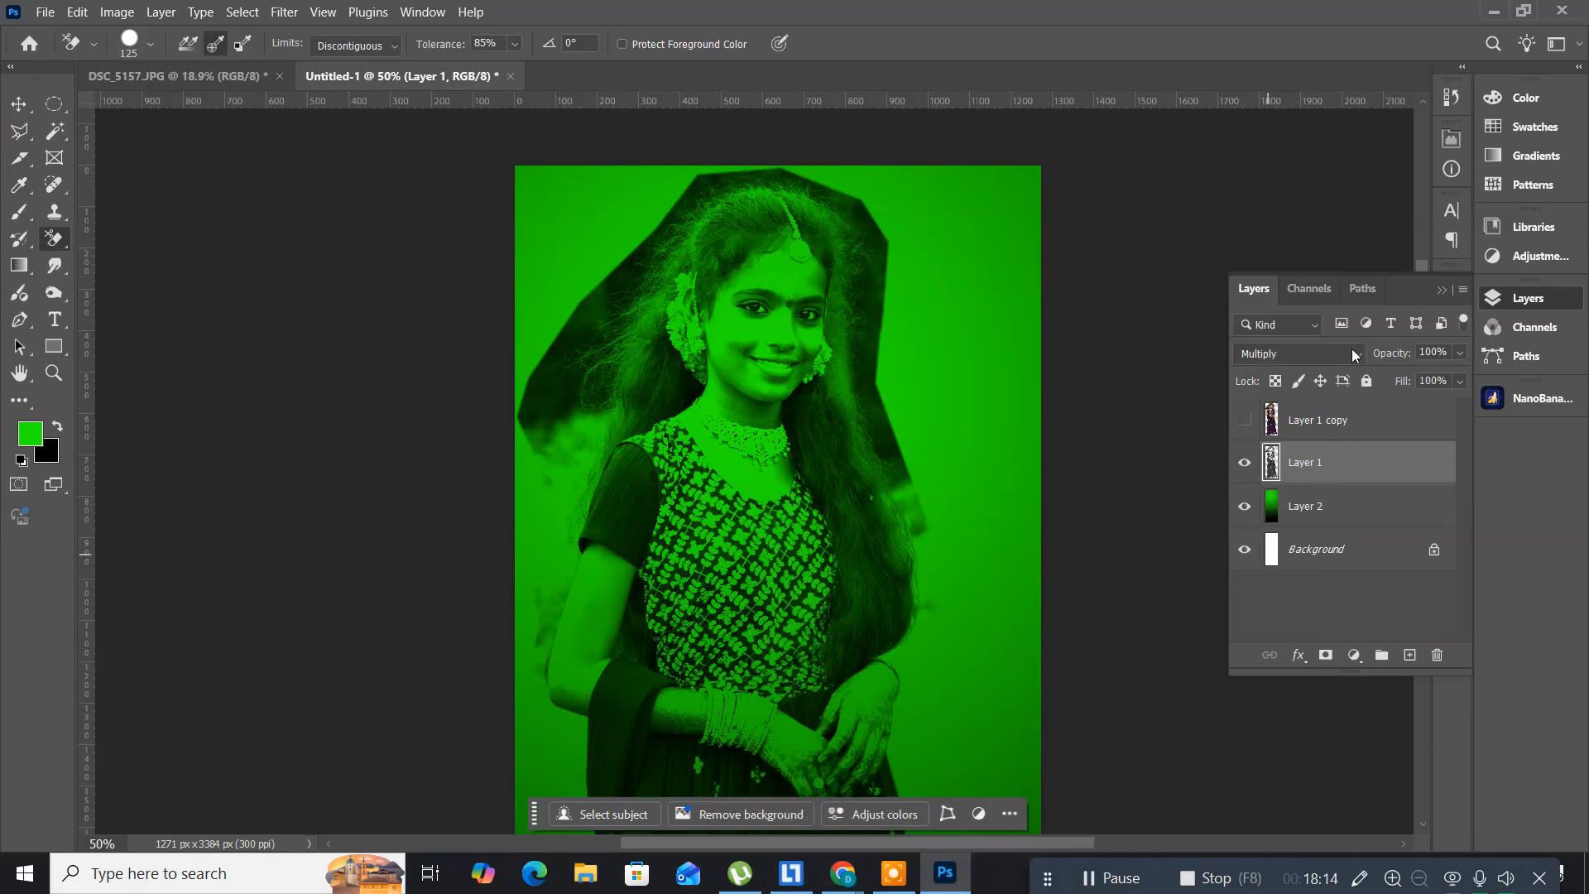
- Return Layer 1 to Normal blending and sample the dark backdrop gray 3e3e3e beside her hair as the foreground color
click(1352, 354)
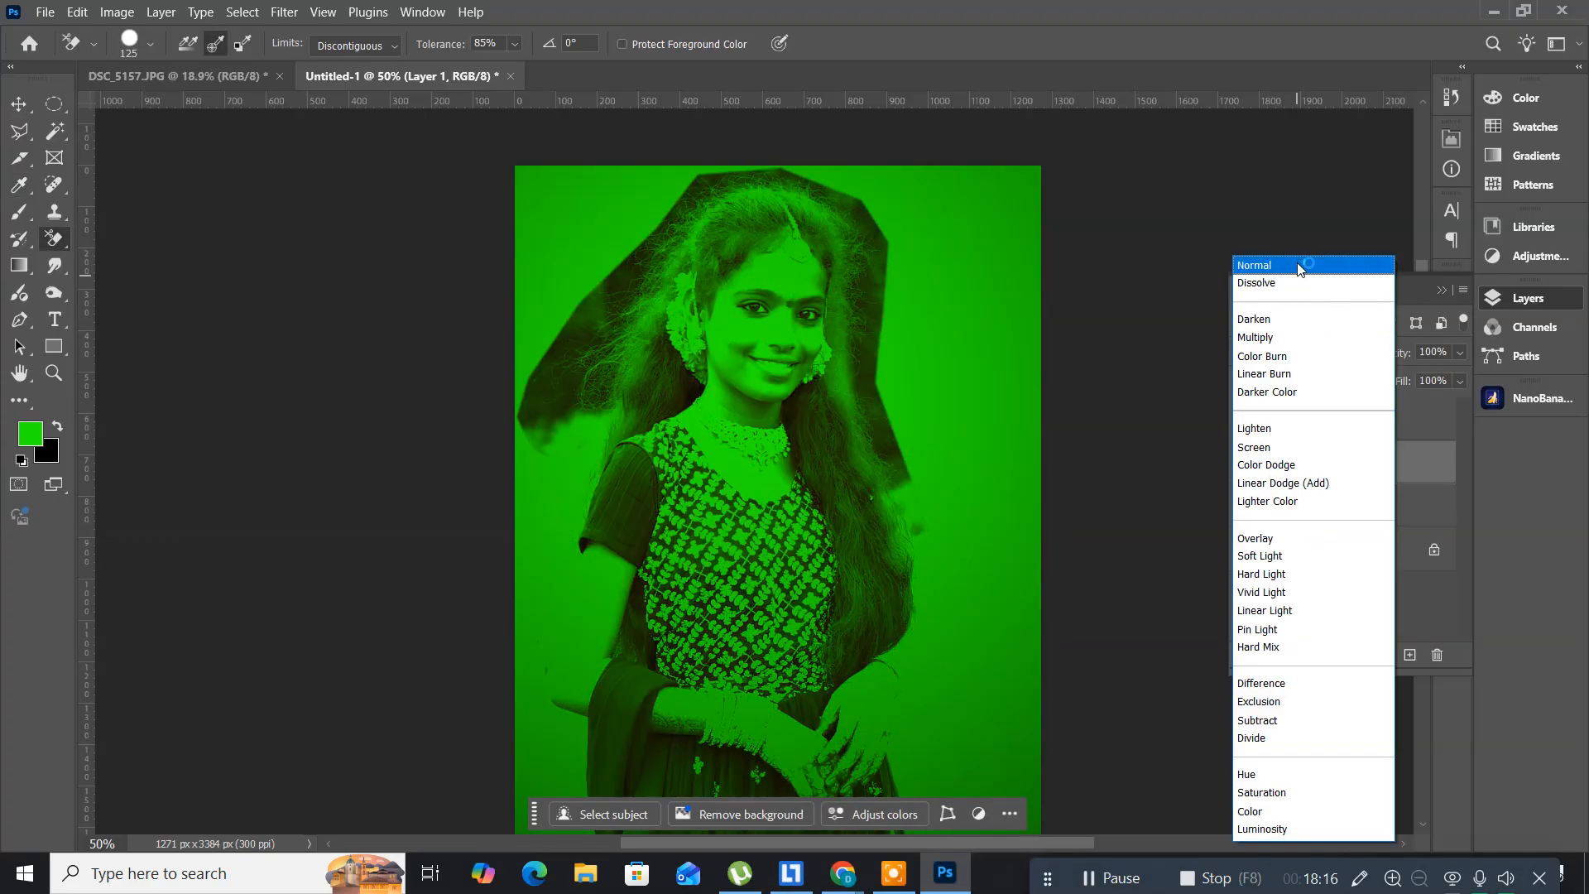
click(1297, 264)
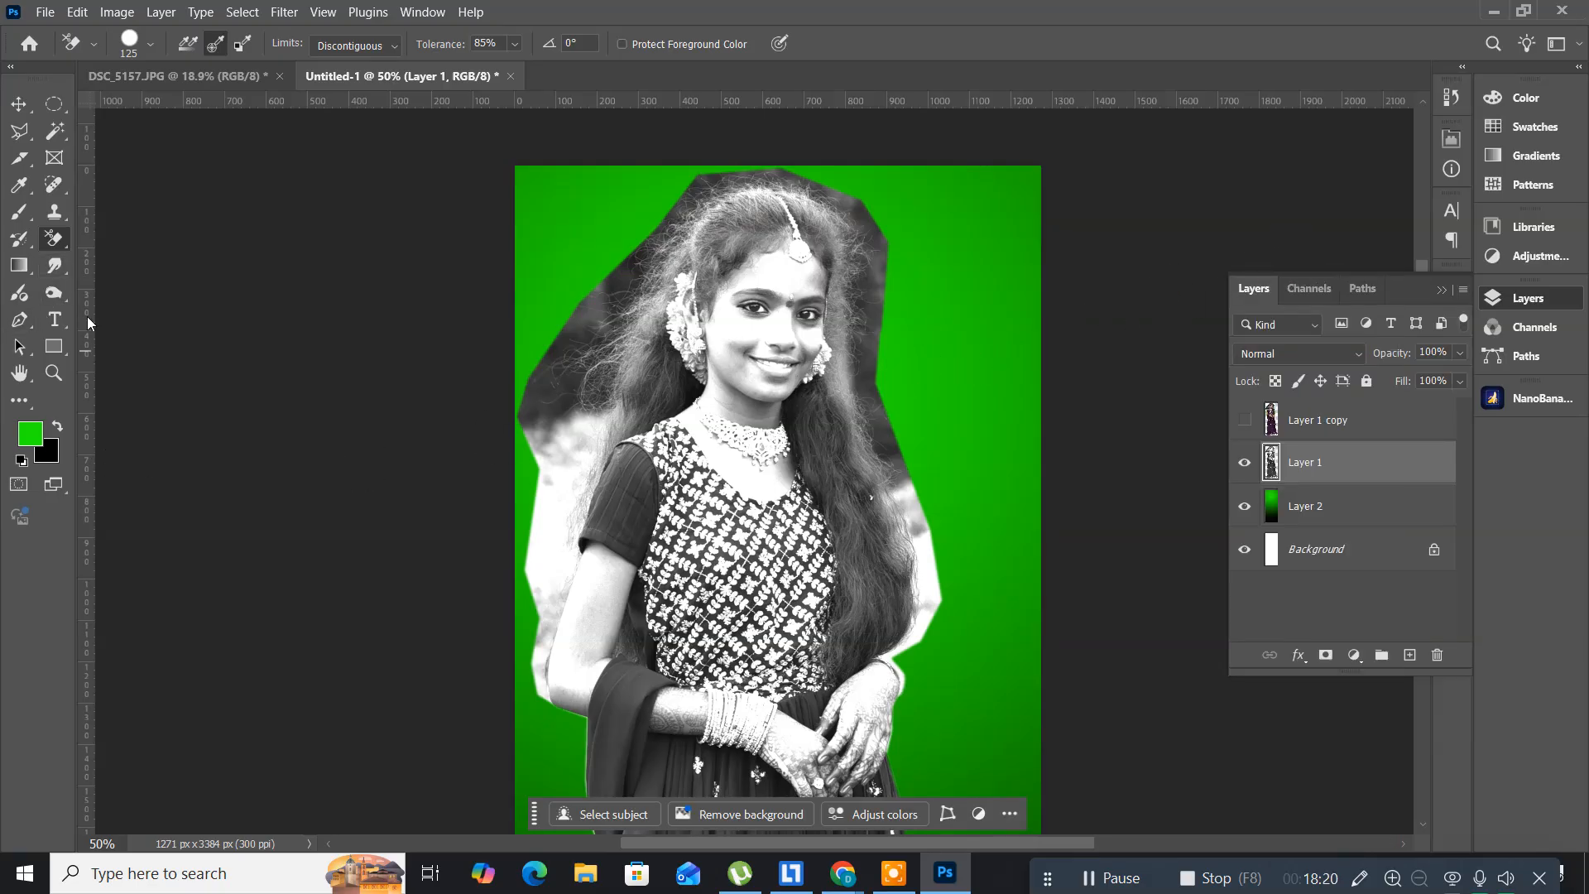
click(32, 434)
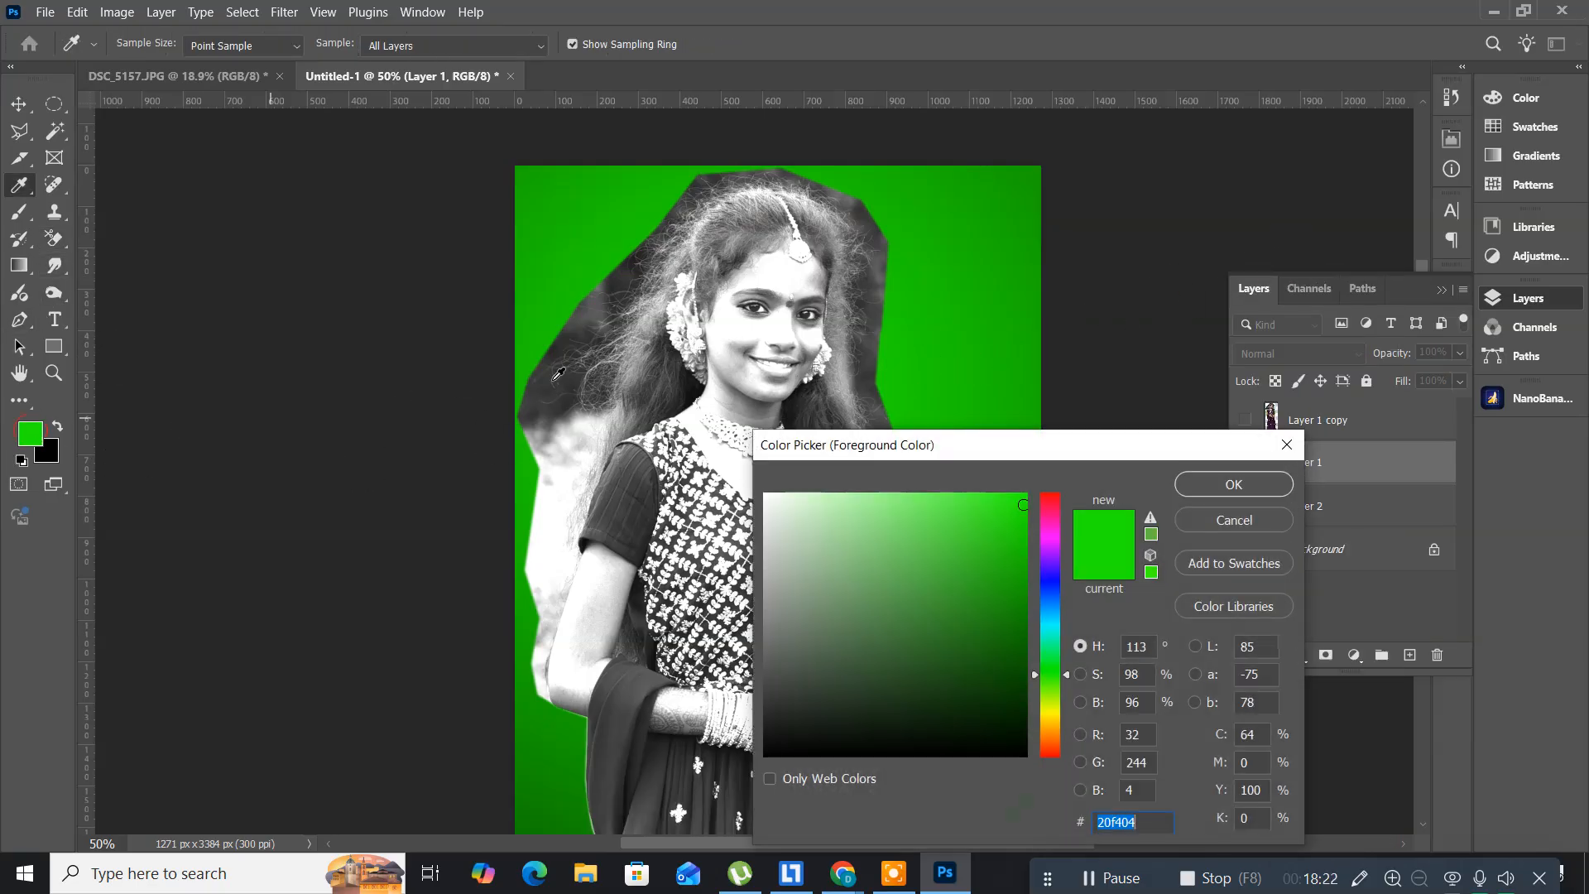
click(573, 342)
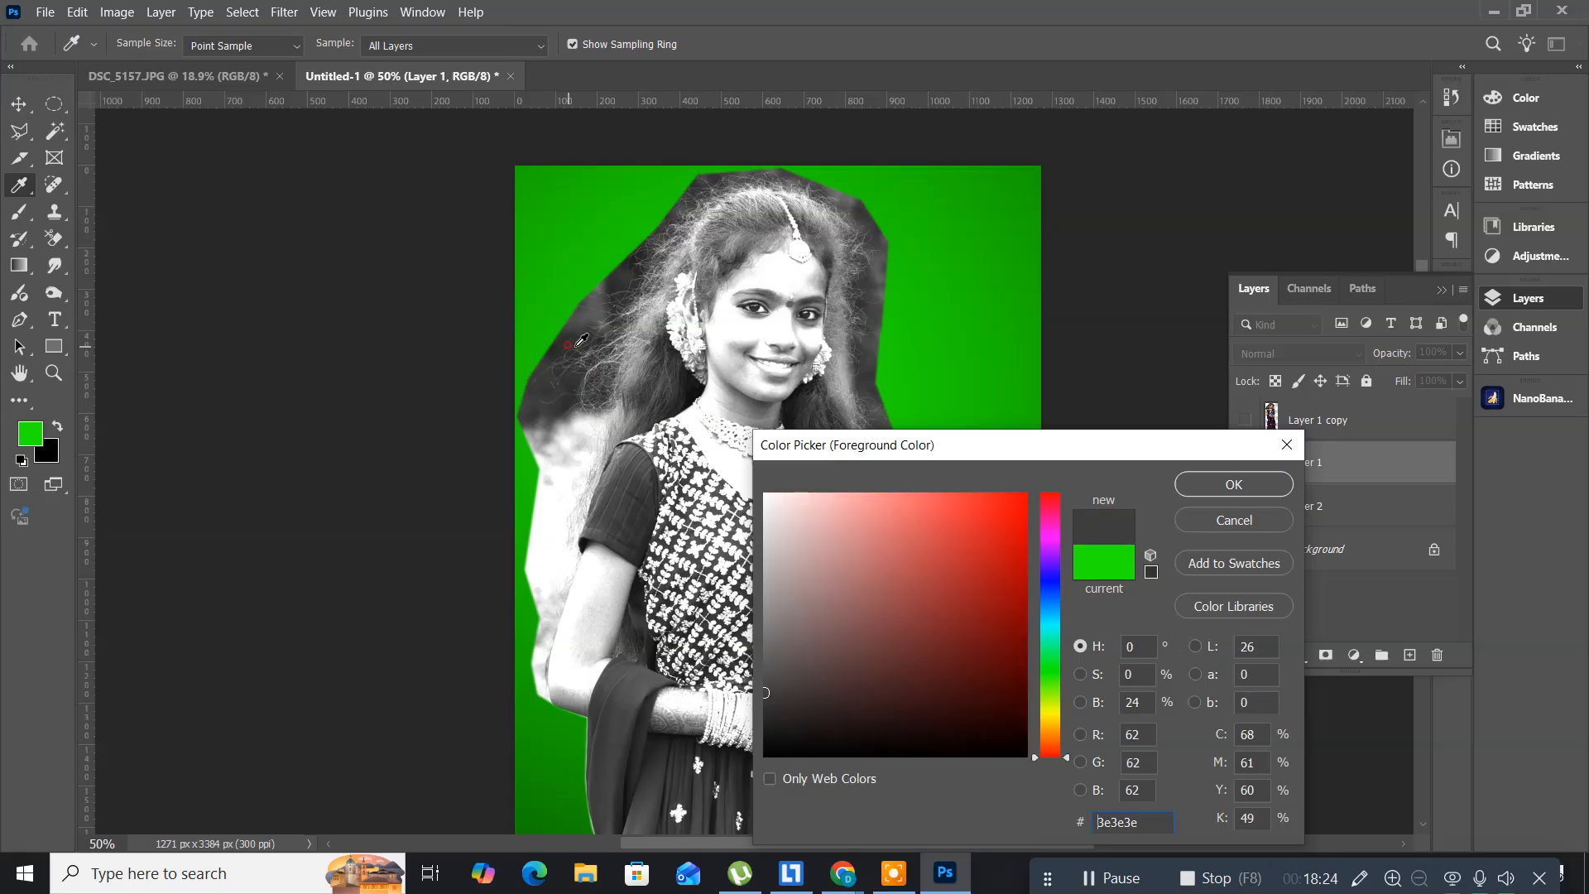
click(1230, 484)
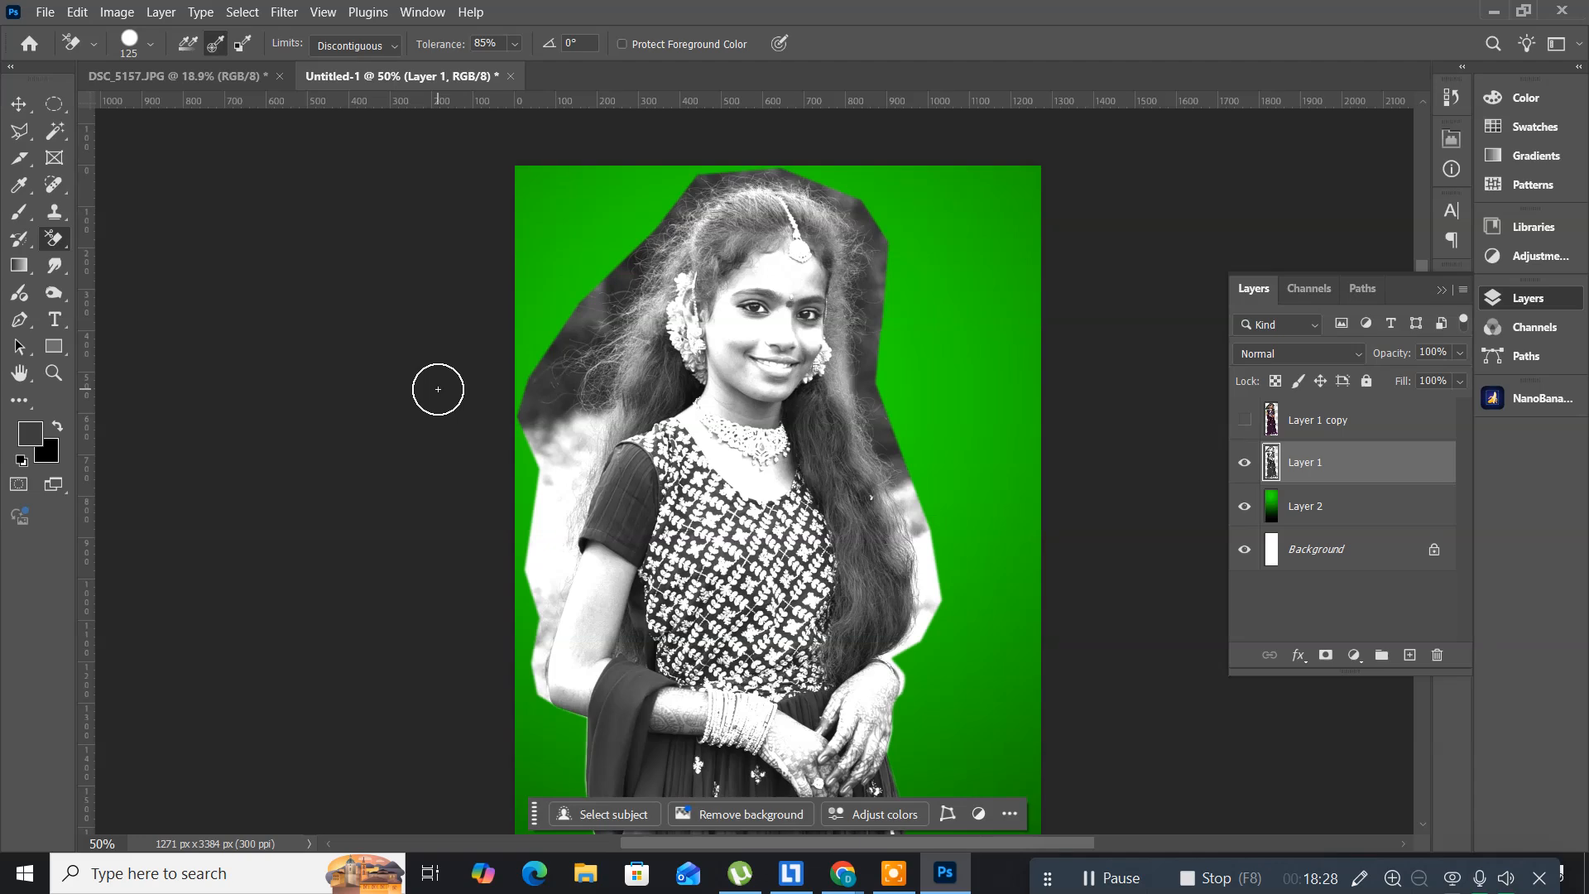
- Try erasing the dark backdrop beside her hair with the Background Eraser at 85% tolerance
mouse_move(571, 324)
mouse_down()
mouse_move(519, 412)
mouse_move(524, 448)
mouse_move(575, 298)
mouse_up()
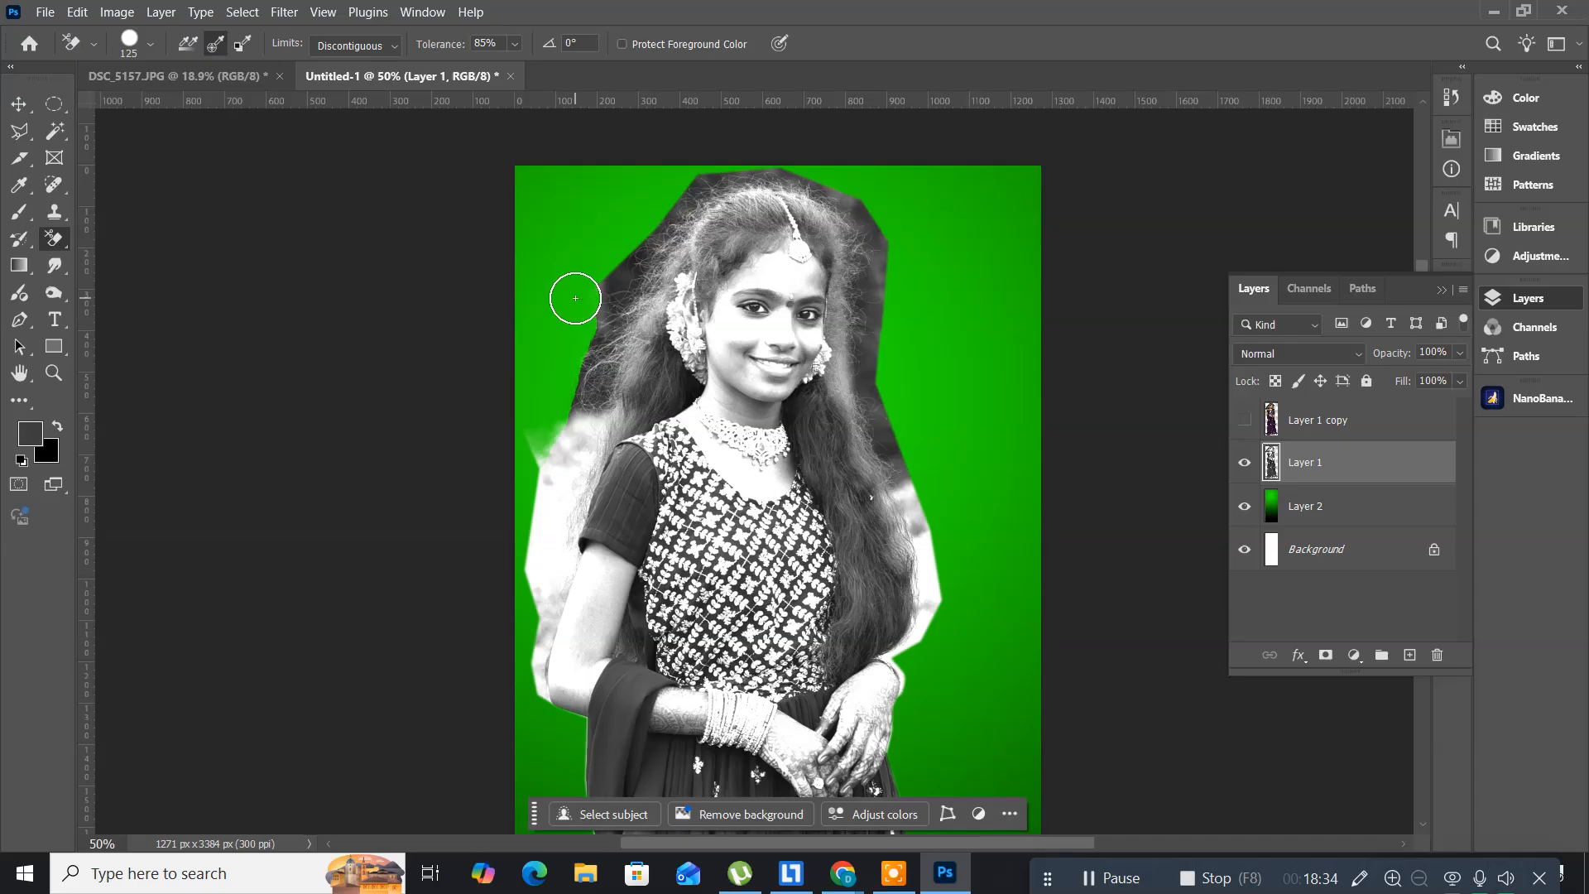
key(ctrl+z)
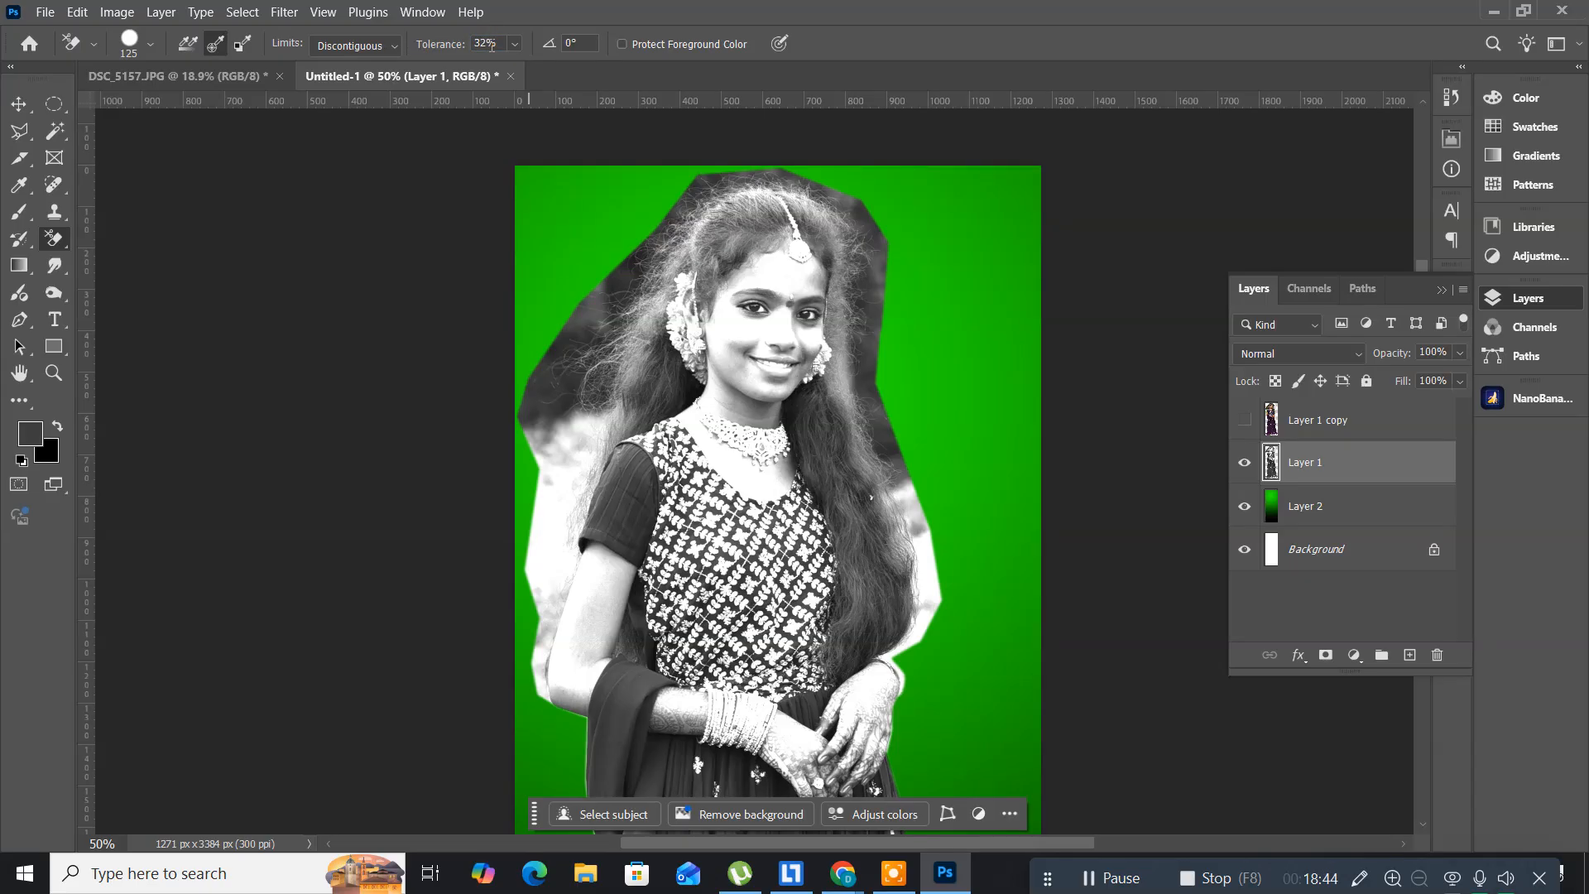
- Erase the dark backdrop around her hair using the 125 px Background Eraser with 0% hardness, Contiguous limits and 32% tolerance
click(348, 47)
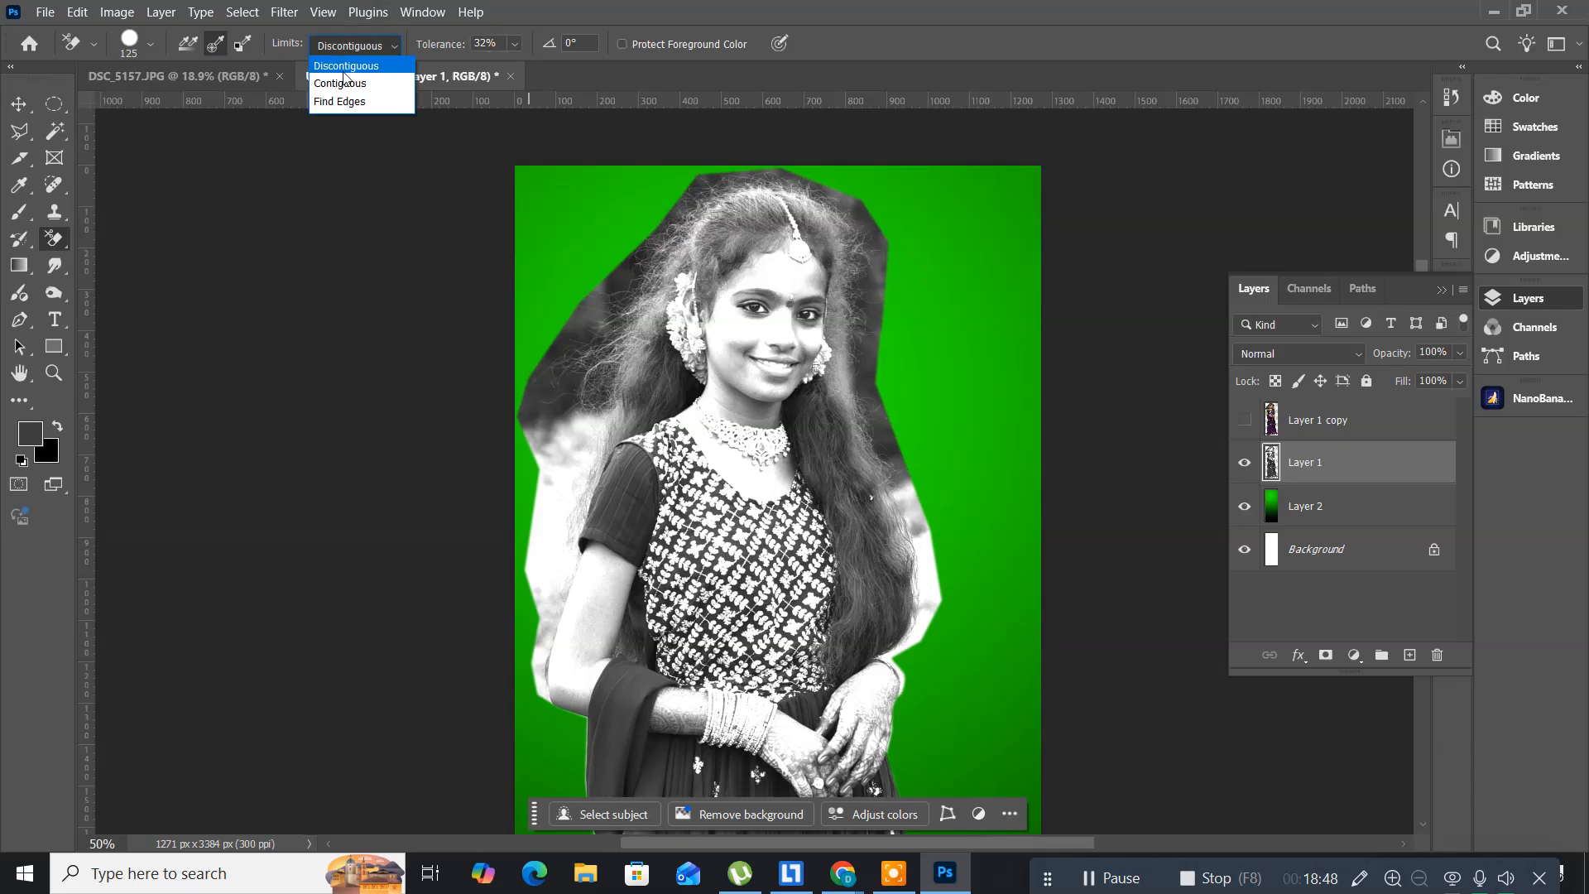
click(340, 83)
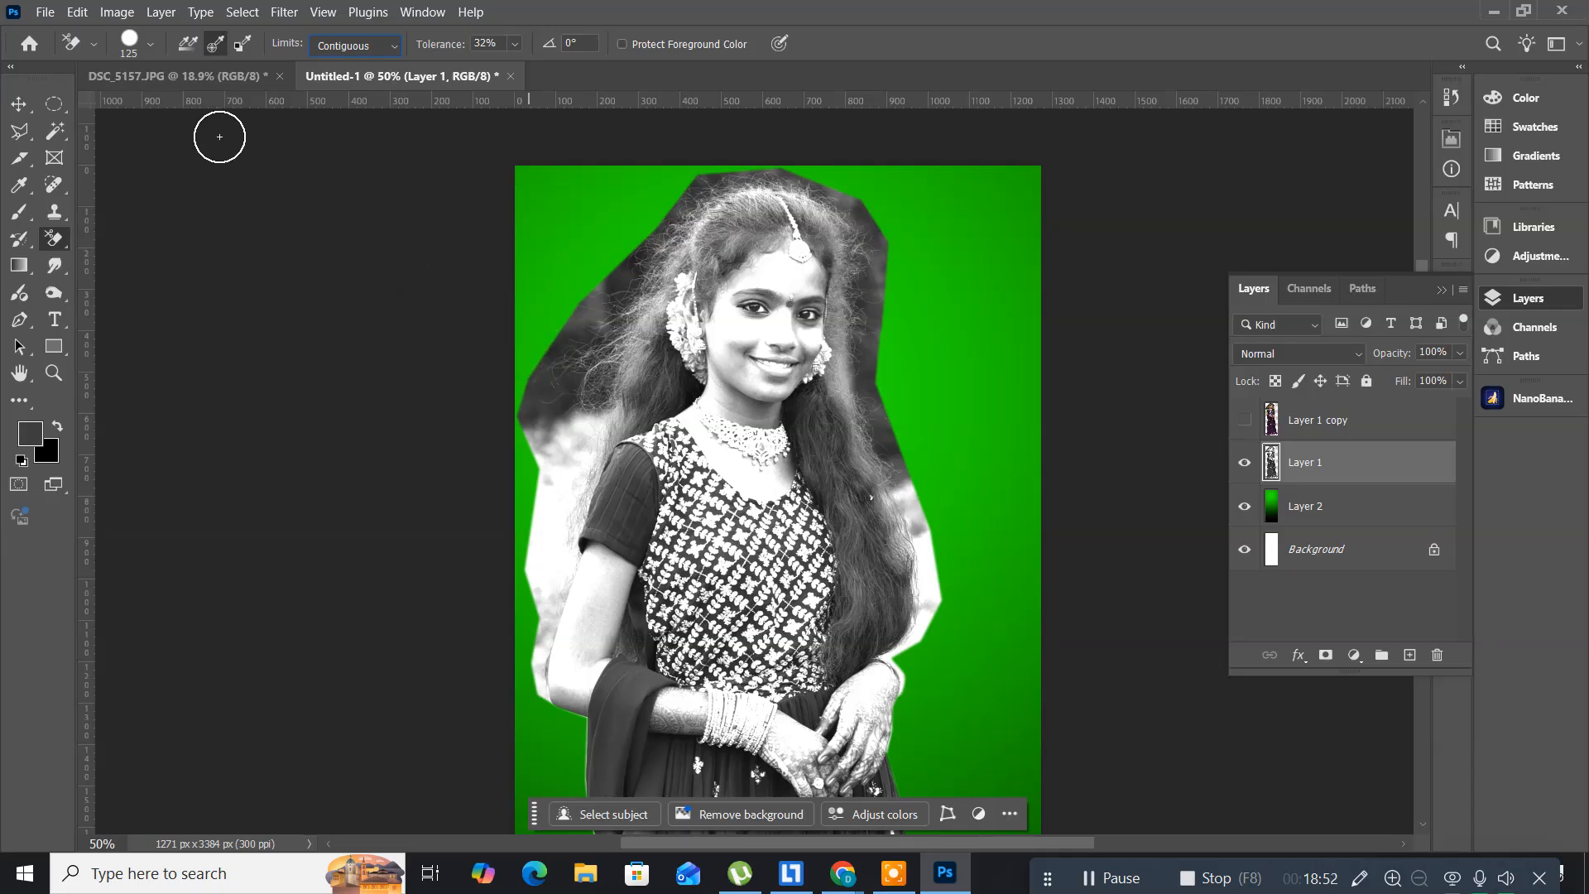
click(141, 35)
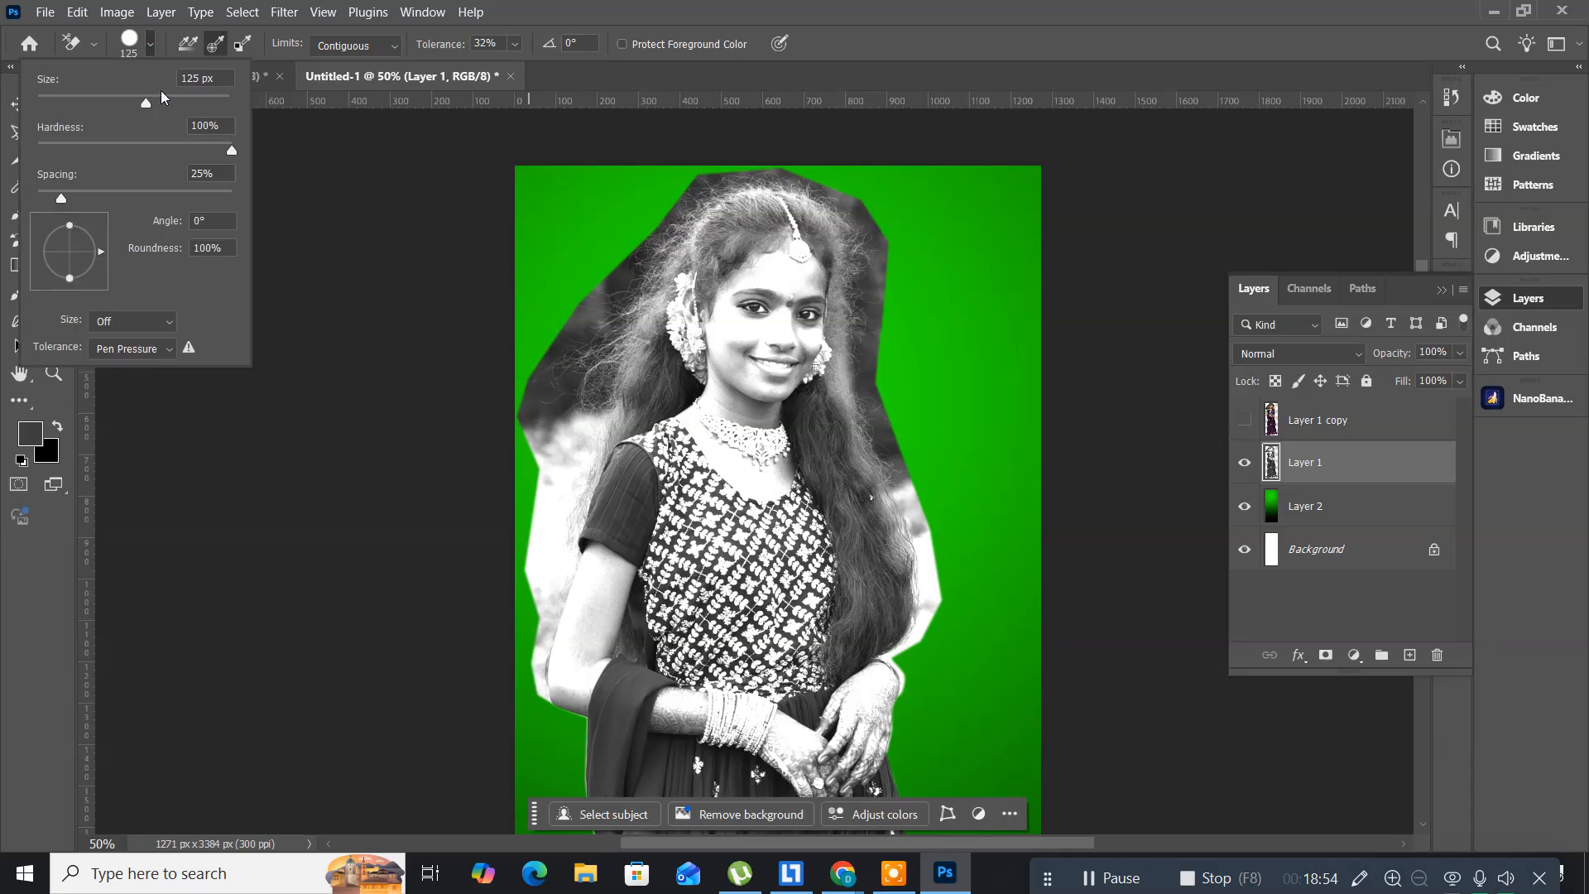
drag(232, 150, 37, 150)
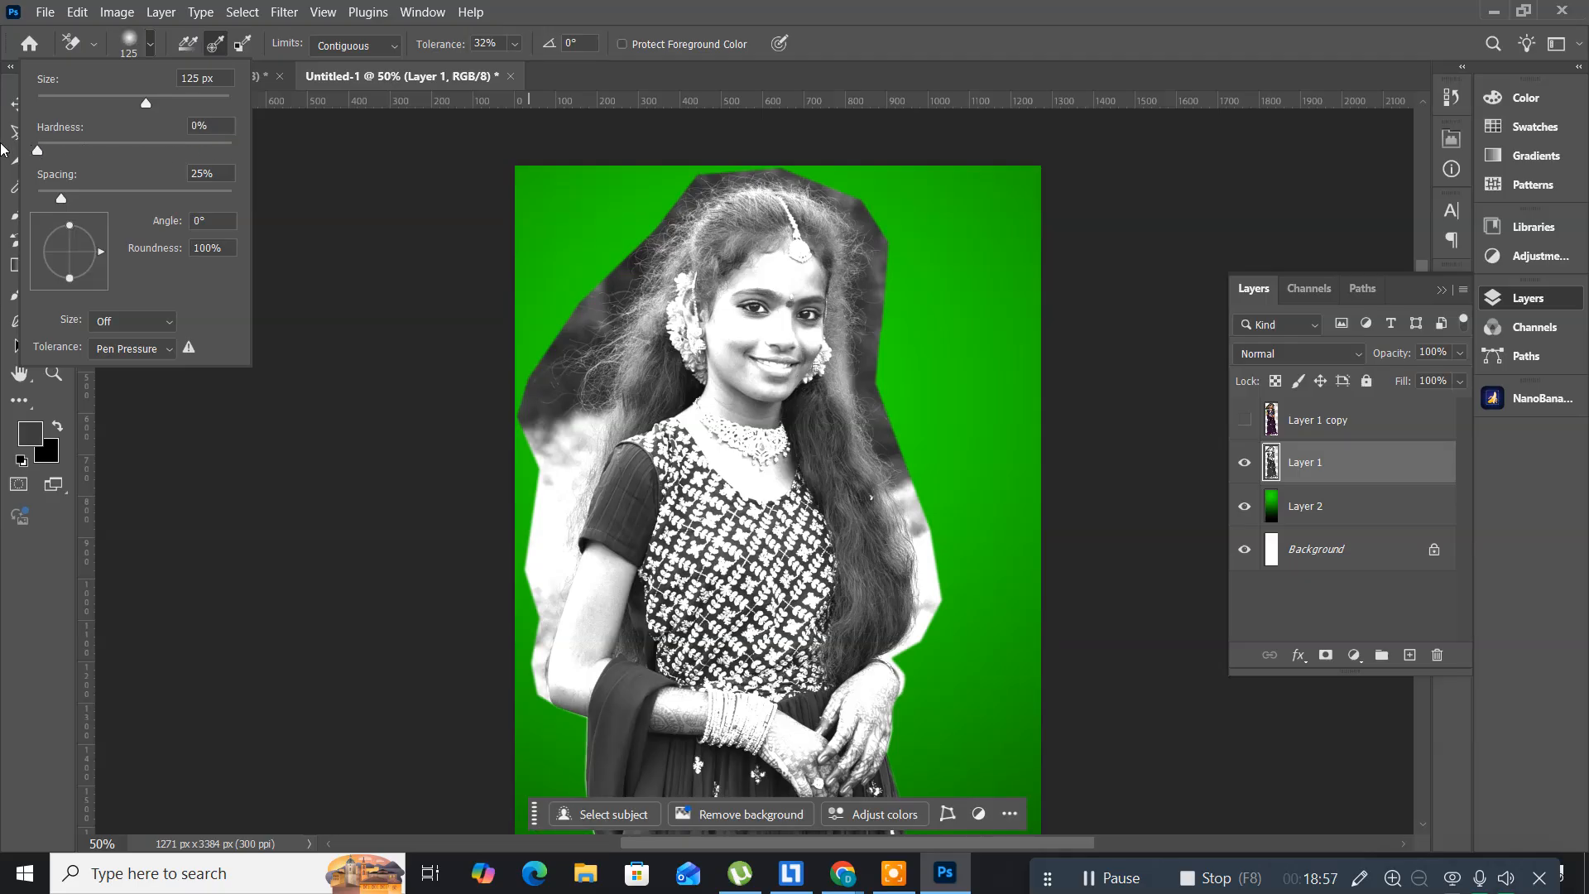
click(644, 23)
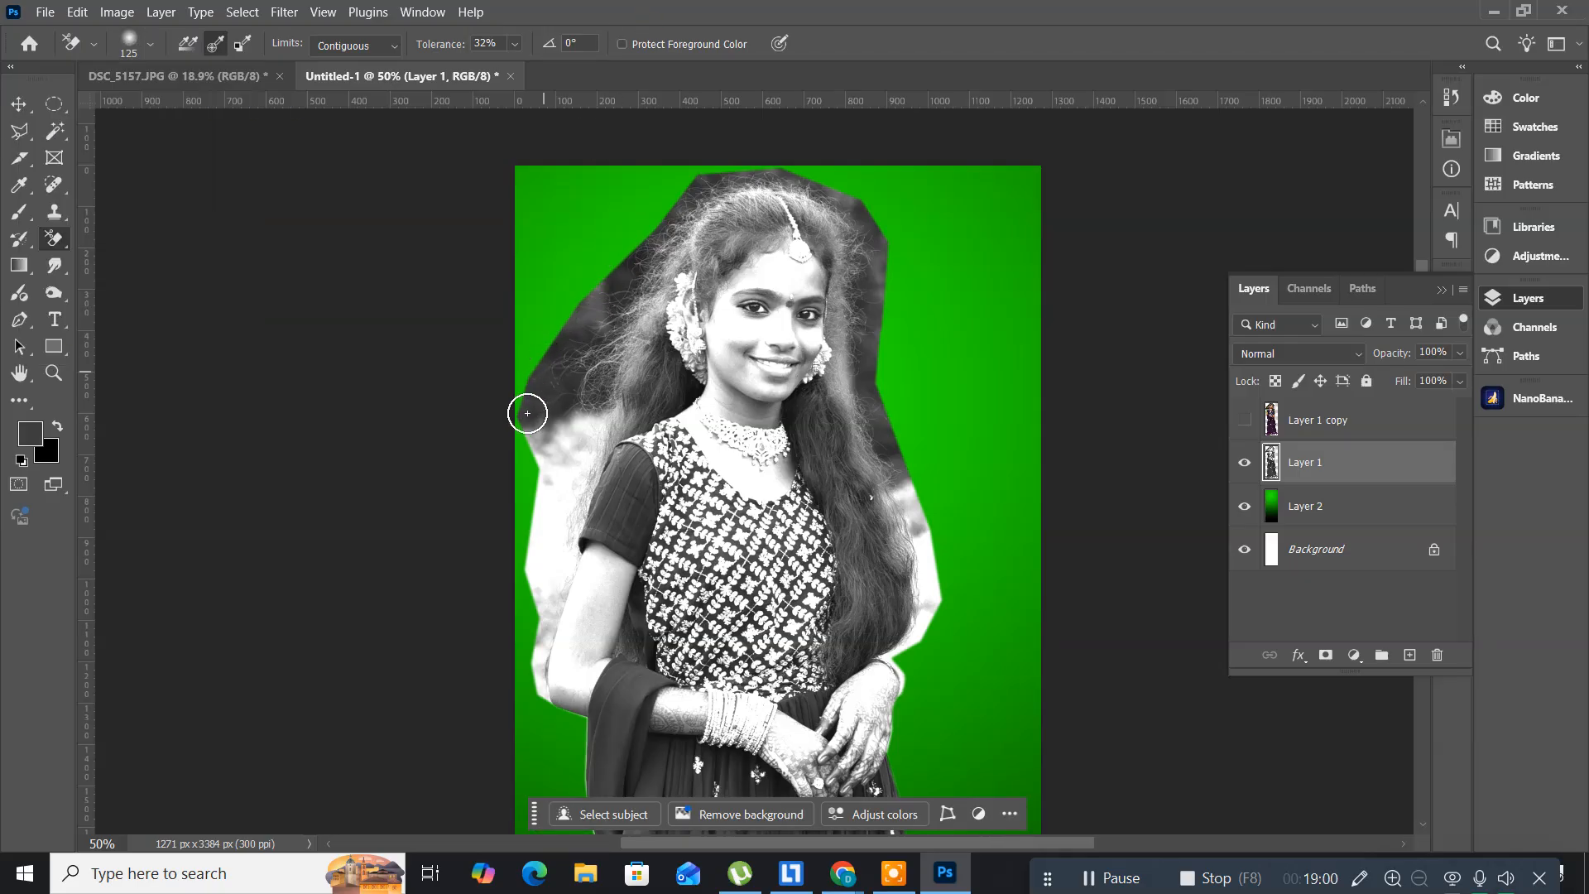
mouse_move(528, 409)
mouse_down()
mouse_move(611, 290)
mouse_move(588, 363)
mouse_move(543, 383)
mouse_move(565, 321)
mouse_move(645, 232)
mouse_move(530, 360)
mouse_move(542, 327)
mouse_move(532, 350)
mouse_move(687, 180)
mouse_move(640, 249)
mouse_move(703, 179)
mouse_move(804, 178)
mouse_move(860, 210)
mouse_move(892, 287)
mouse_up()
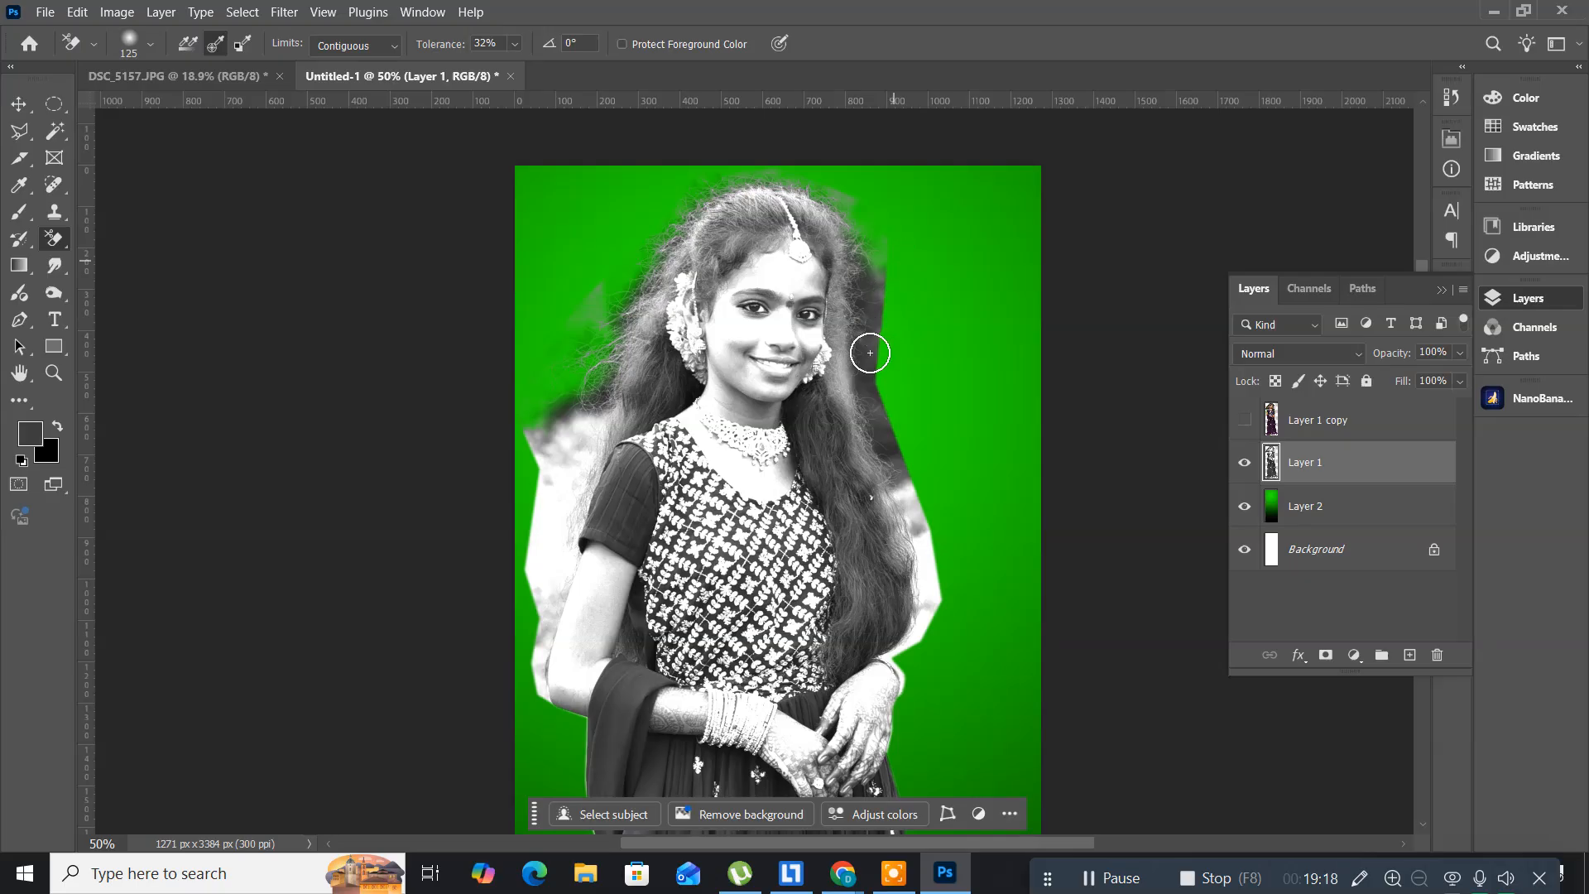
mouse_move(870, 353)
mouse_down()
mouse_move(883, 277)
mouse_move(883, 451)
mouse_move(907, 475)
mouse_up()
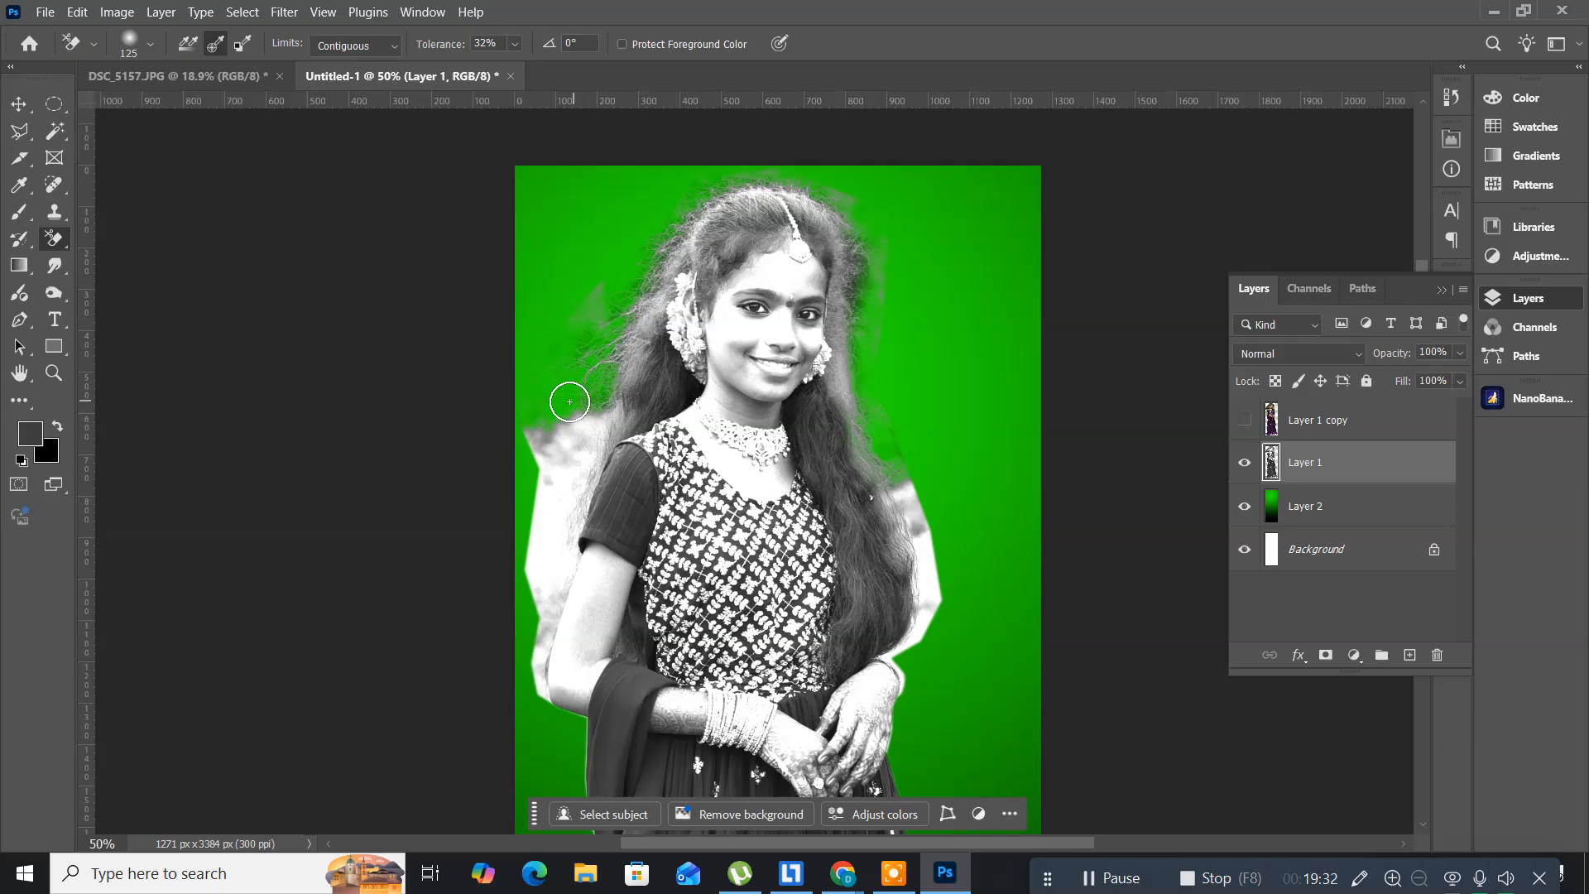
- Set the blending mode of Layer 1 back to Multiply
click(18, 105)
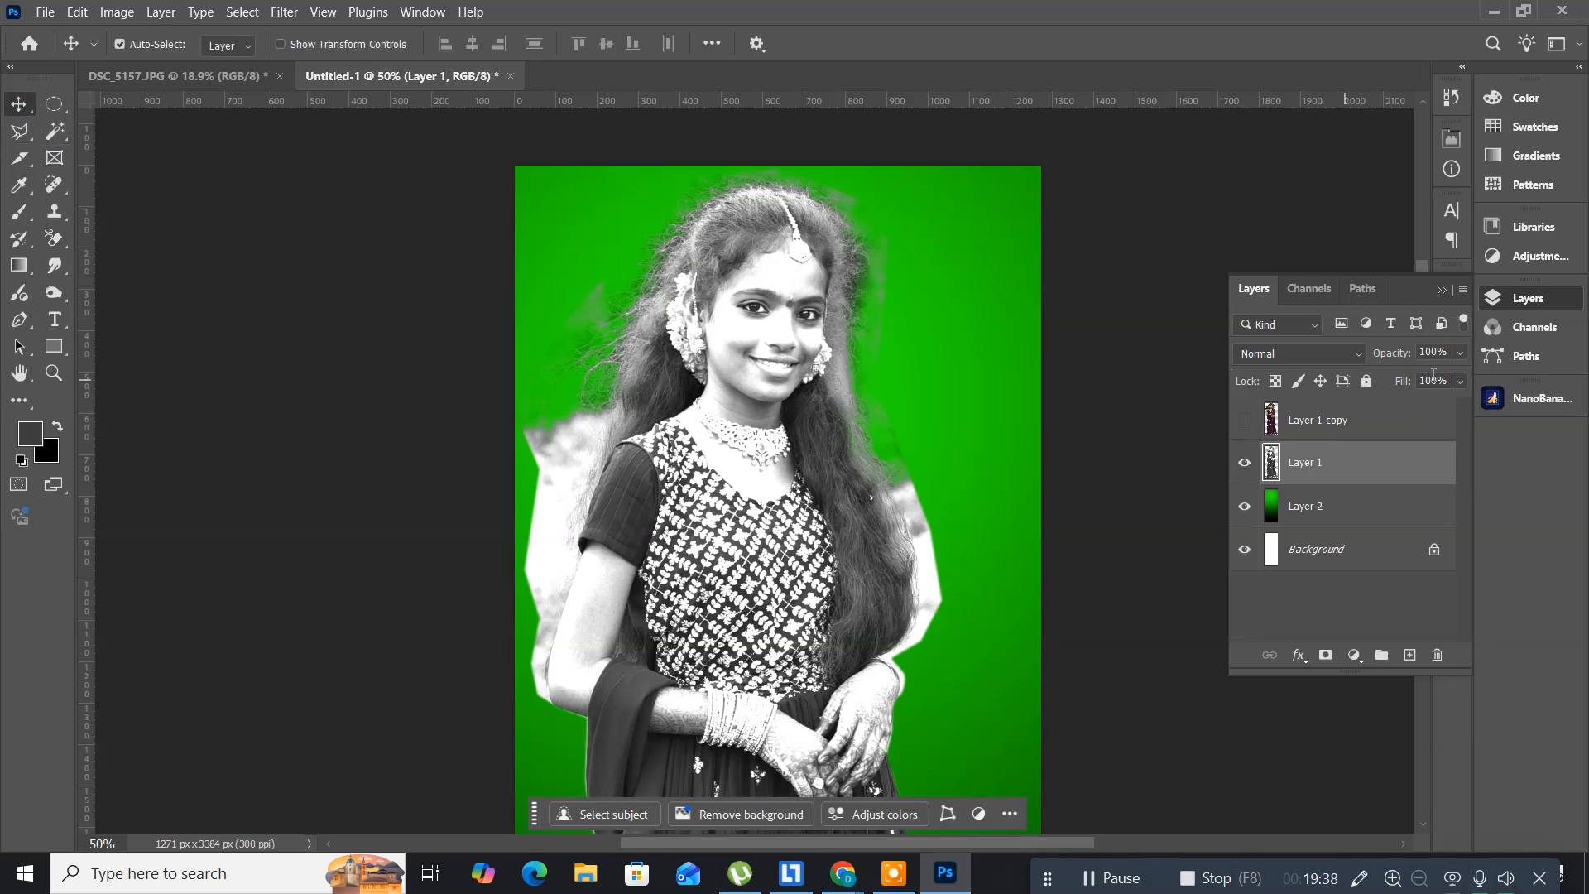
click(1356, 357)
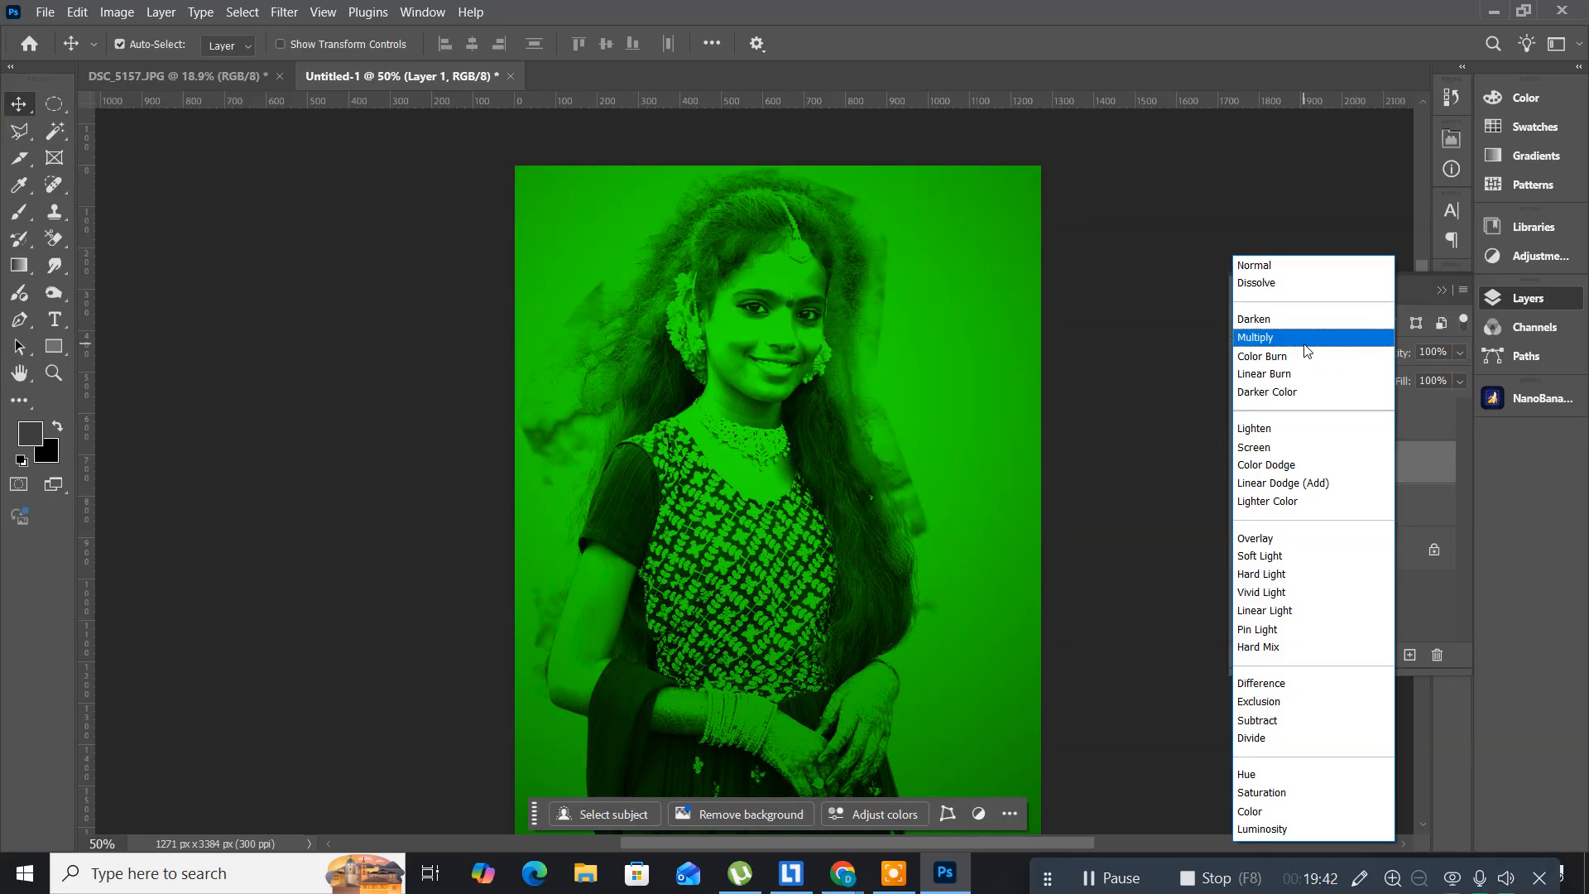
click(1304, 344)
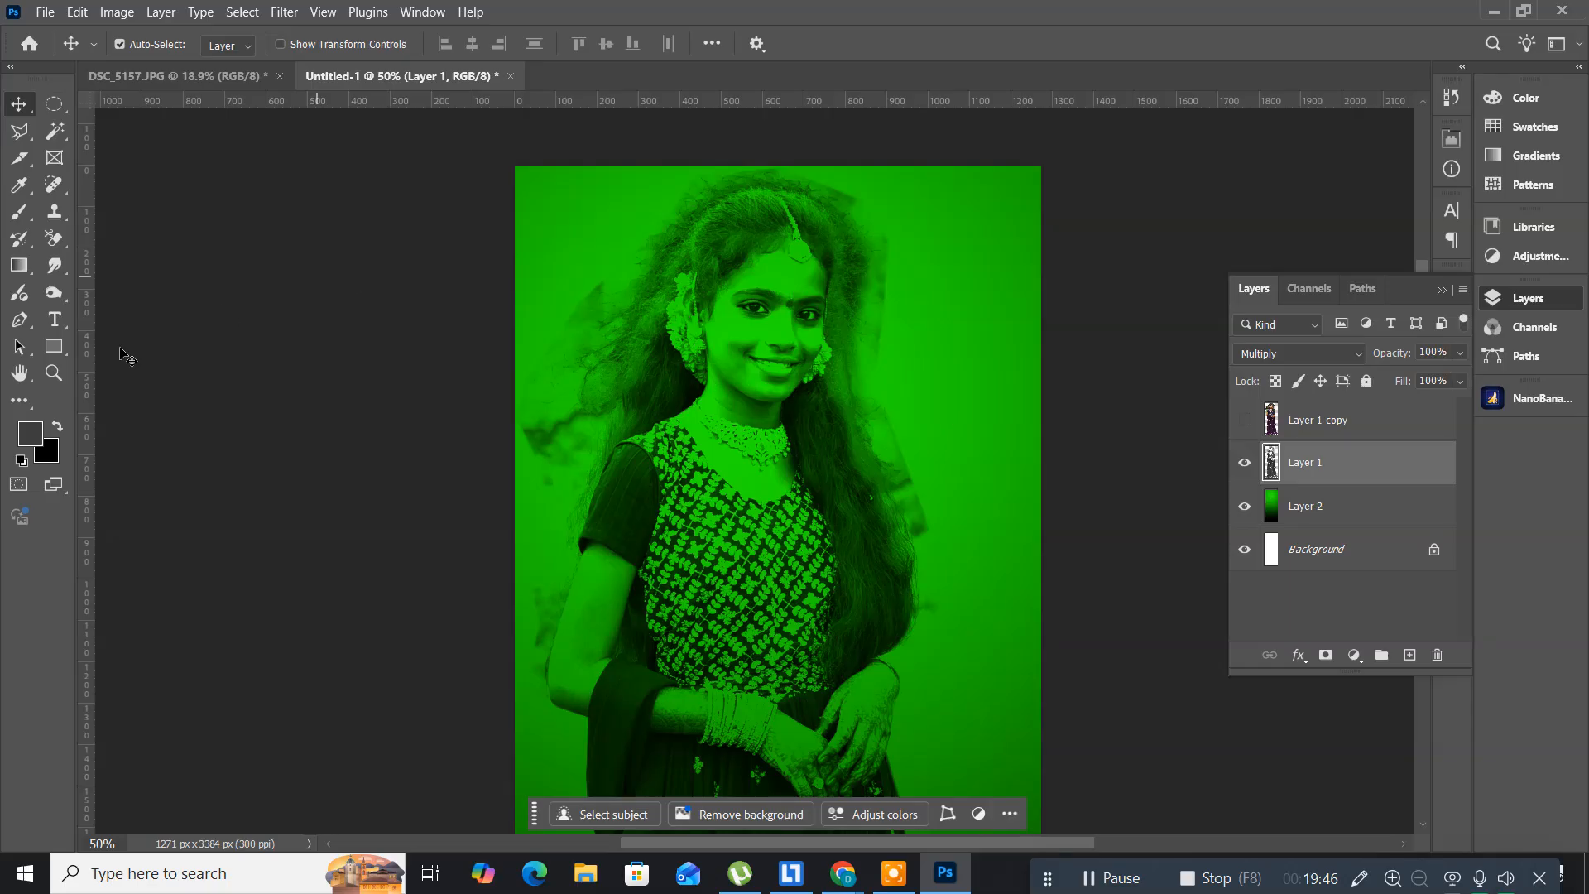
- Erase the leftover backdrop smudges on both sides of her hair with the regular Eraser at 300 px
click(52, 241)
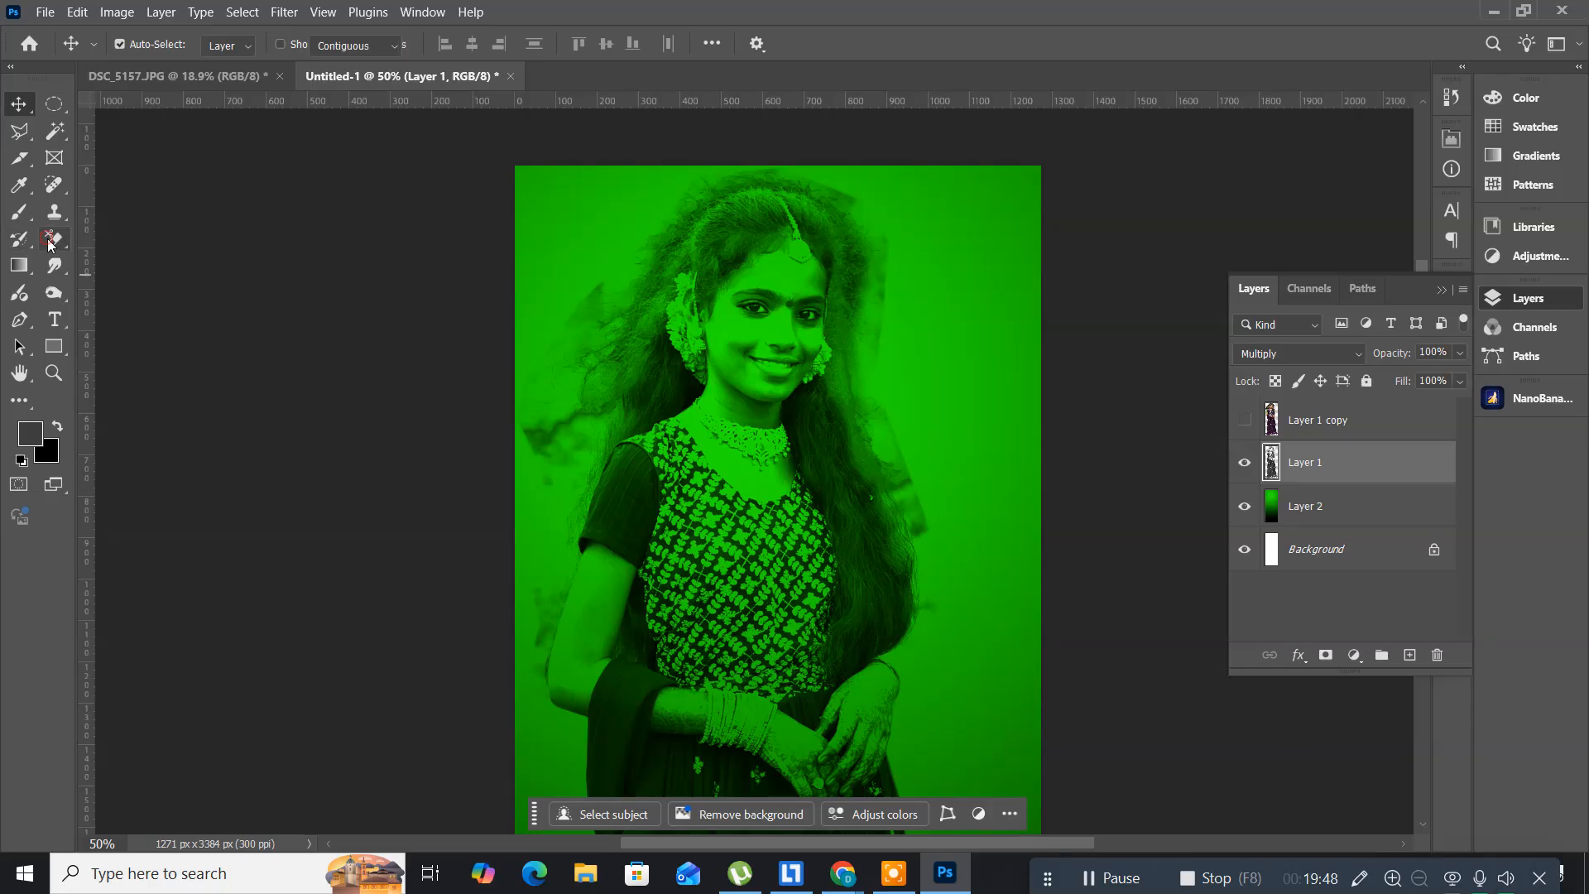
click(104, 241)
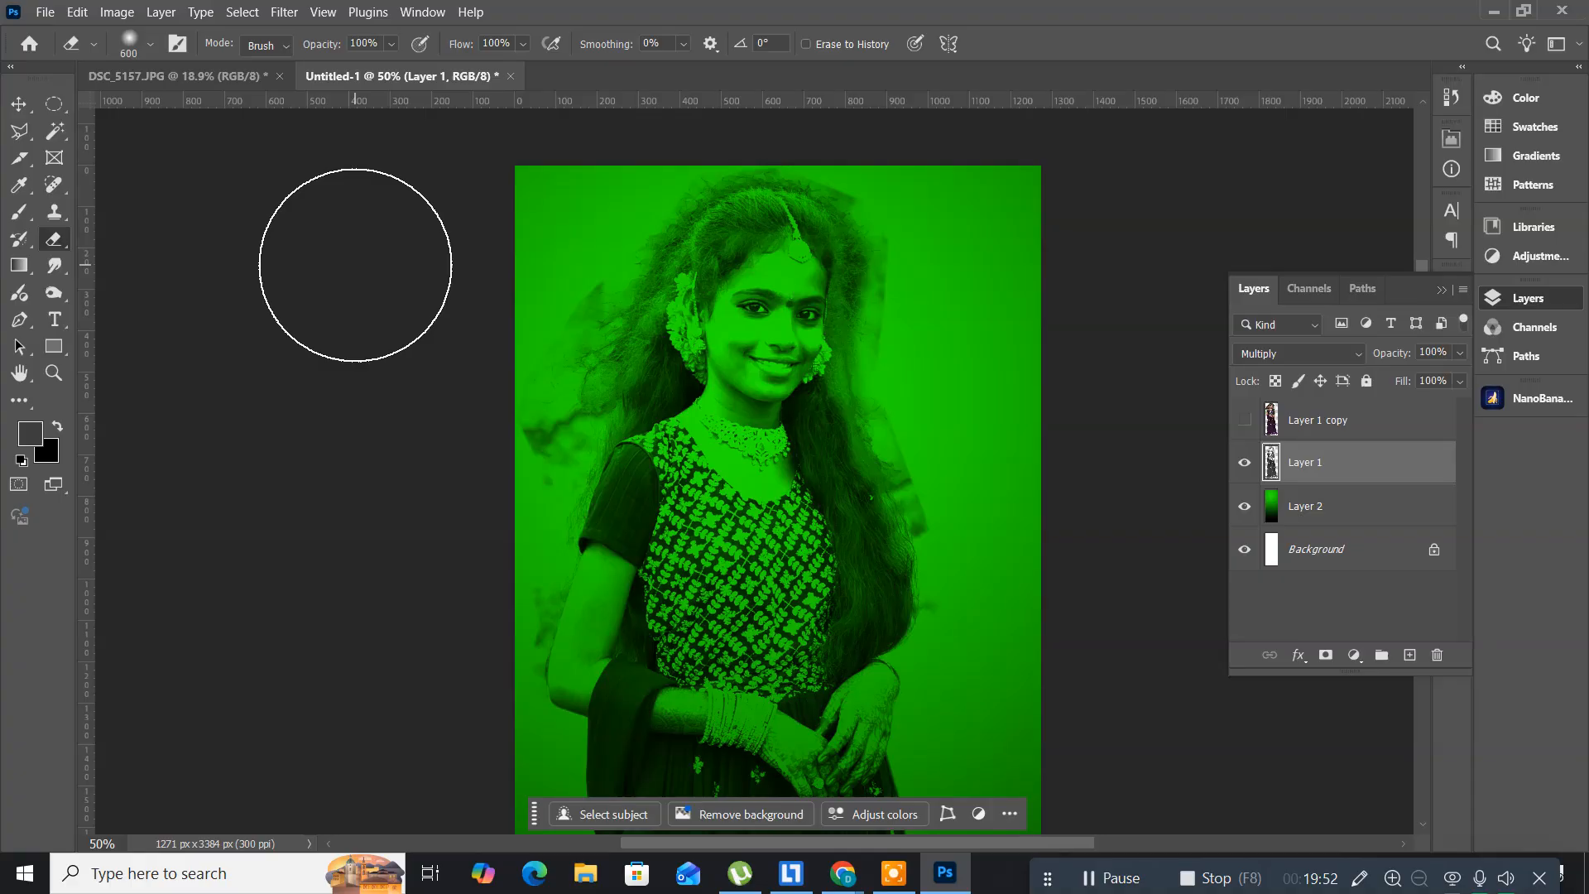
key(bracketleft)
key(bracketleft)
key(bracketleft)
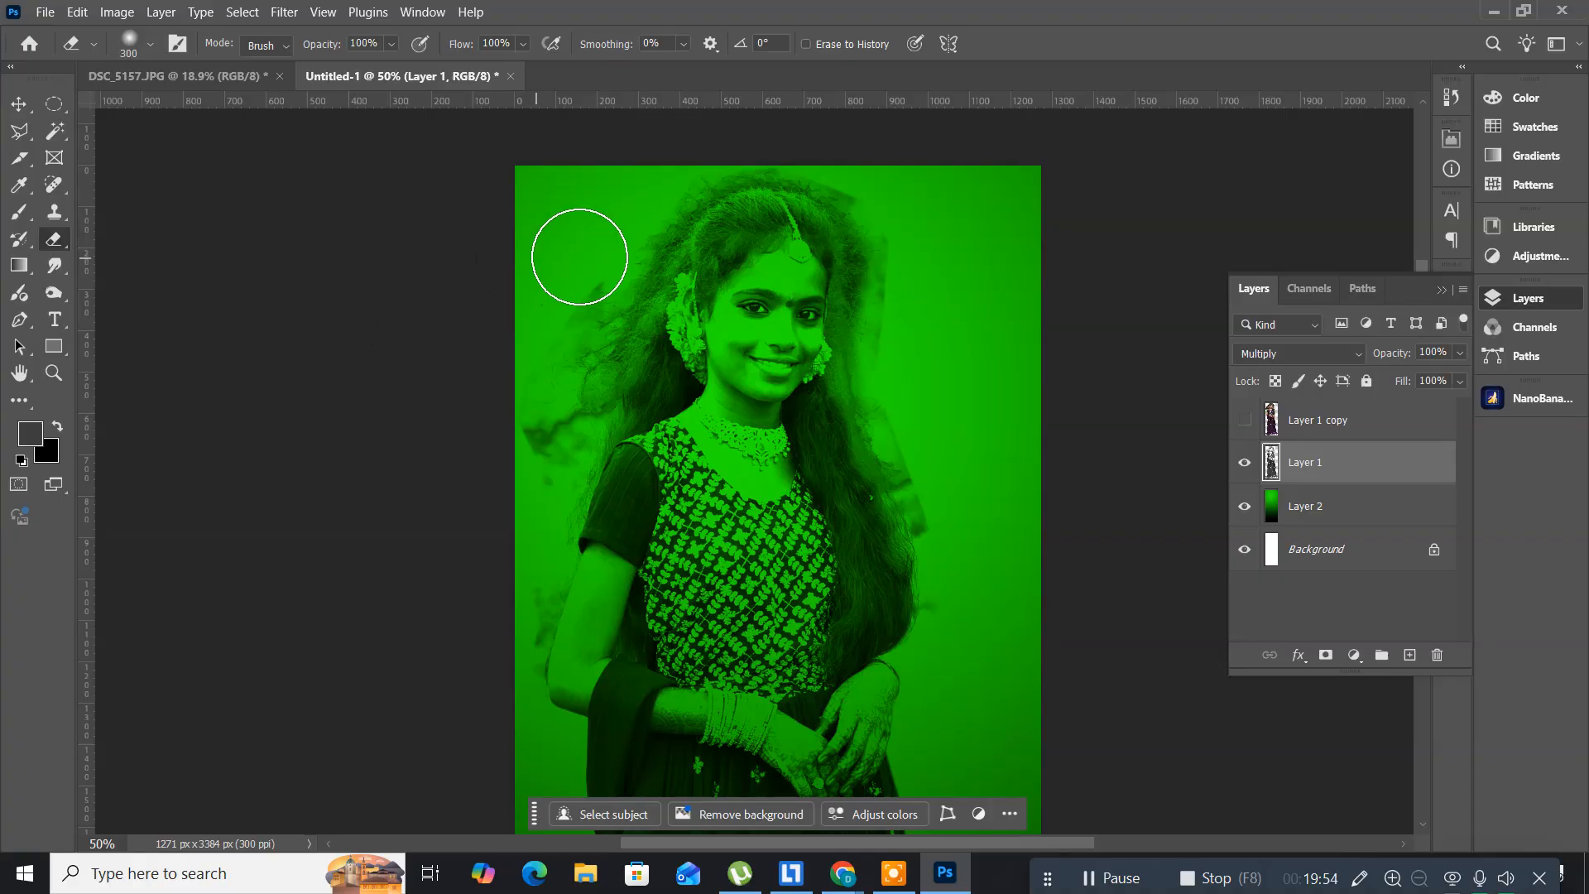
mouse_move(580, 257)
mouse_down()
mouse_move(549, 341)
mouse_move(569, 285)
mouse_move(525, 343)
mouse_move(514, 415)
mouse_move(517, 448)
mouse_move(533, 423)
mouse_move(514, 442)
mouse_move(538, 436)
mouse_move(523, 471)
mouse_move(539, 478)
mouse_move(551, 450)
mouse_move(524, 429)
mouse_up()
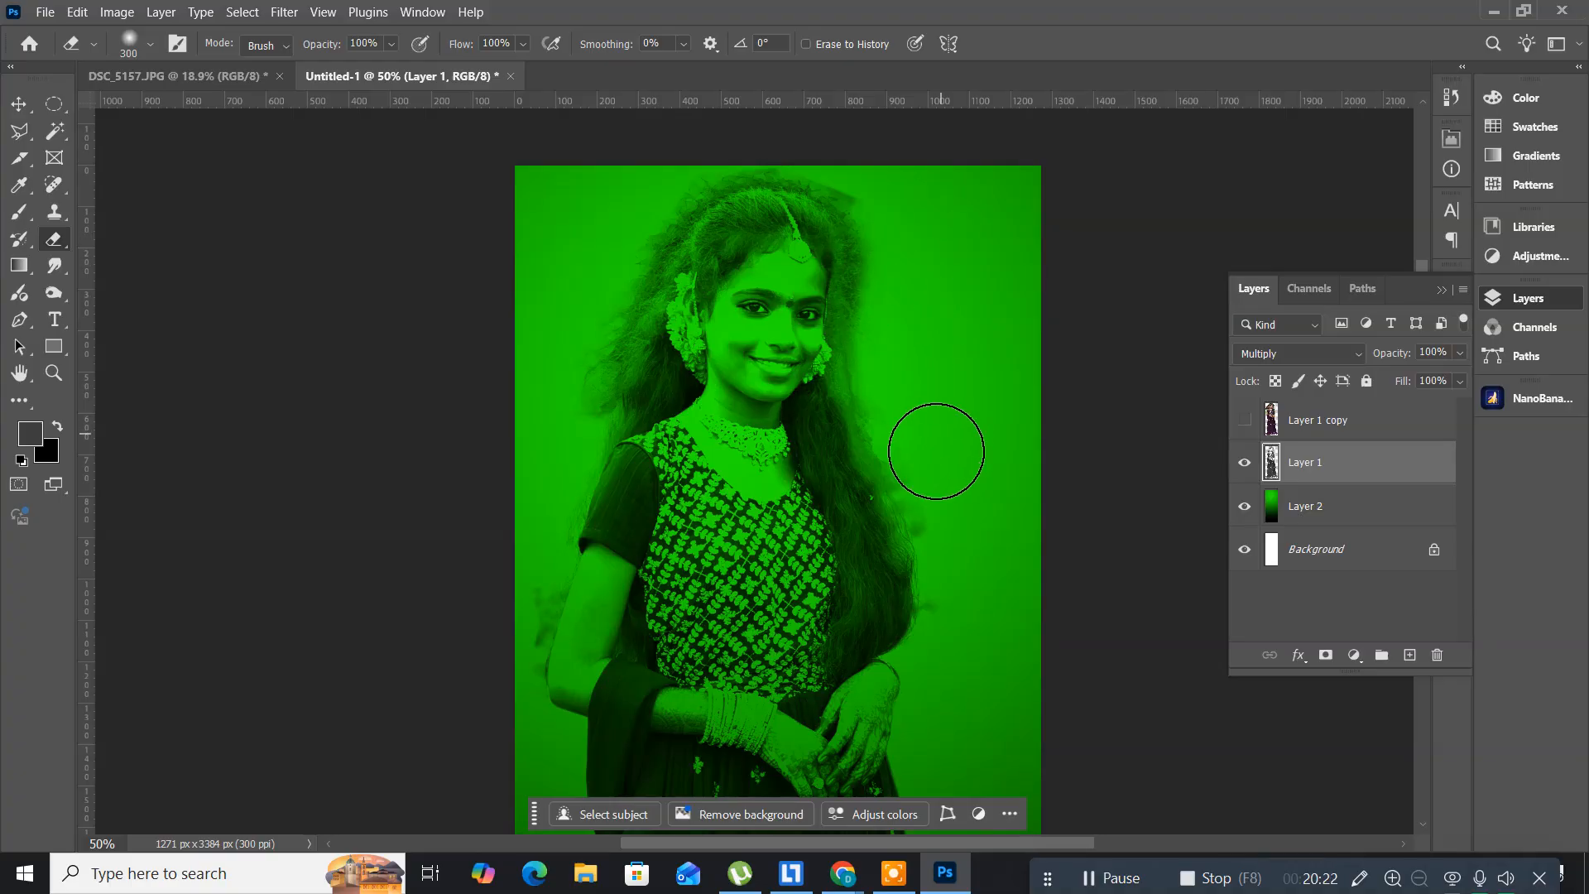
mouse_move(935, 450)
mouse_down()
mouse_move(981, 542)
mouse_move(940, 486)
mouse_up()
drag(937, 468, 941, 406)
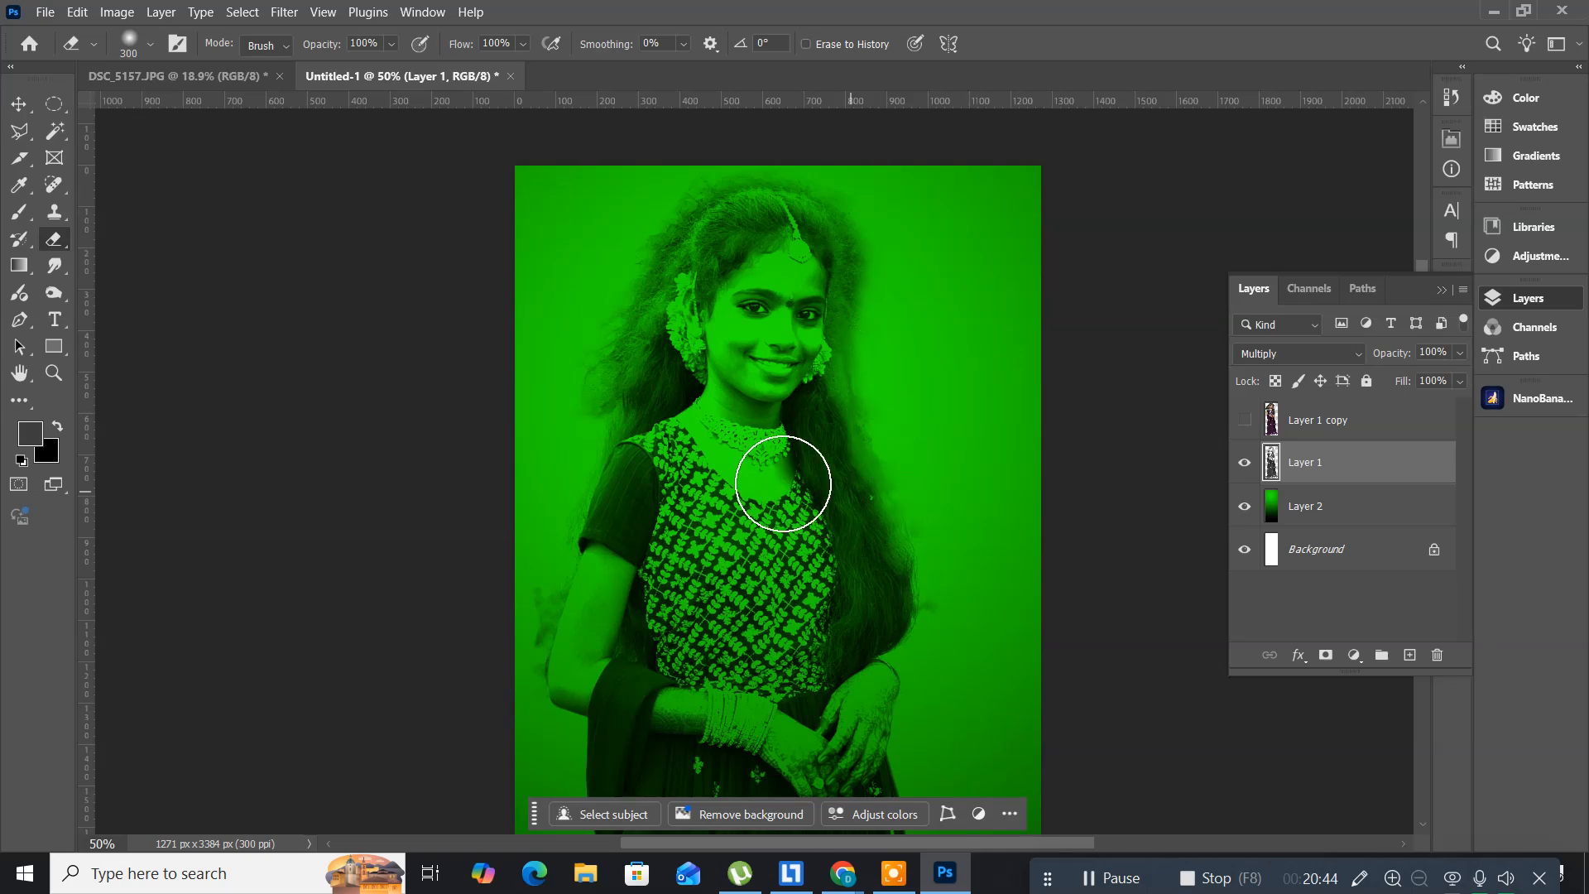
- Erase the remaining dark smudges beside her bent arm and the outer hair edge above it with the 300 px Eraser
click(18, 106)
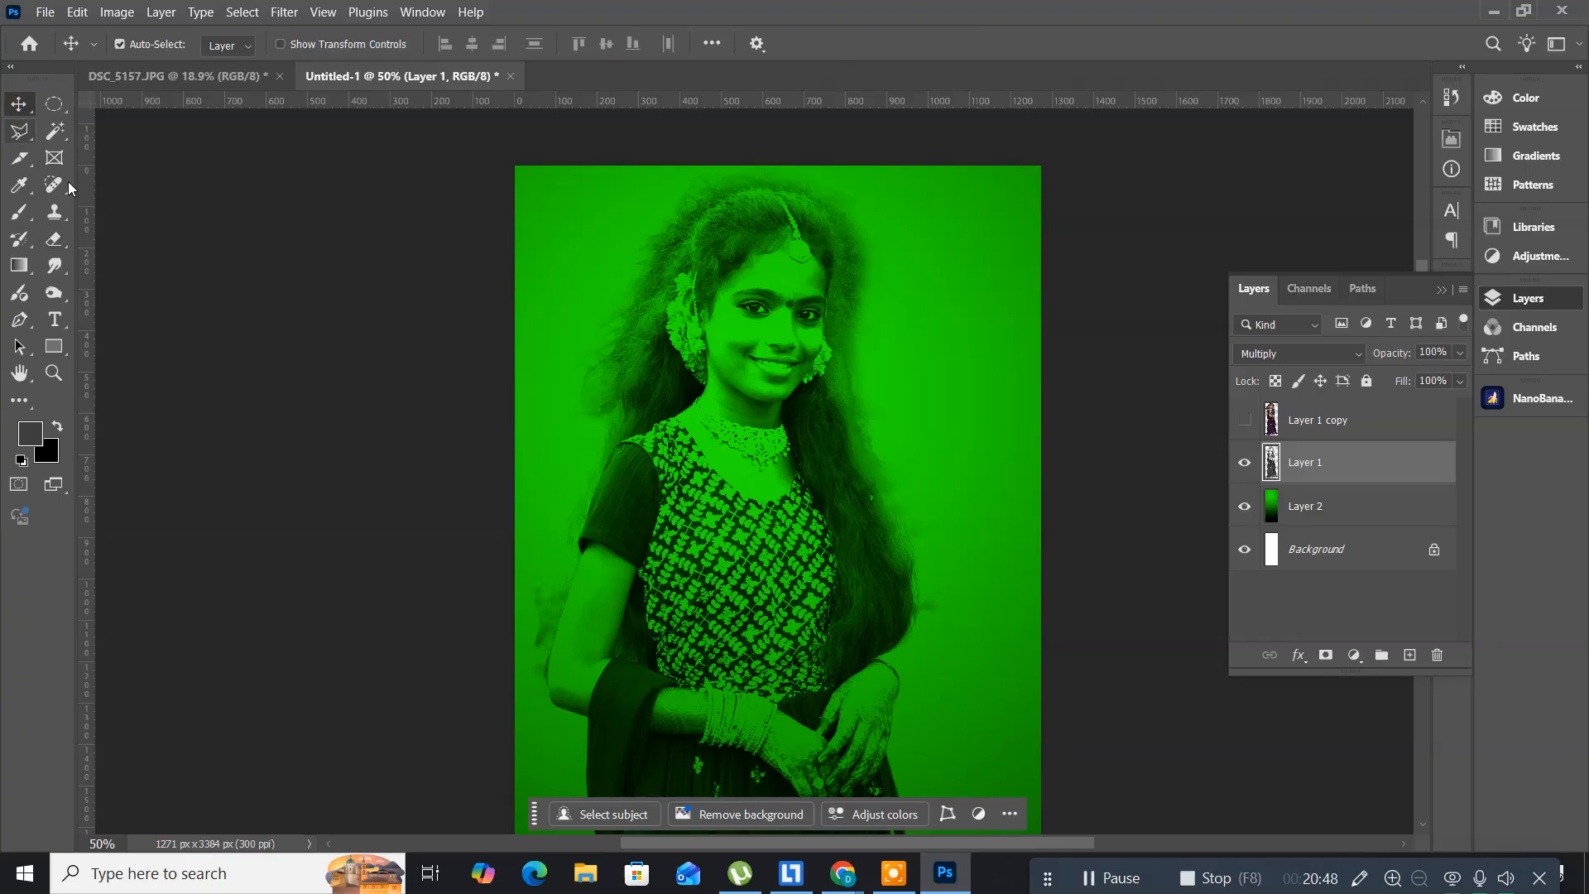
click(55, 240)
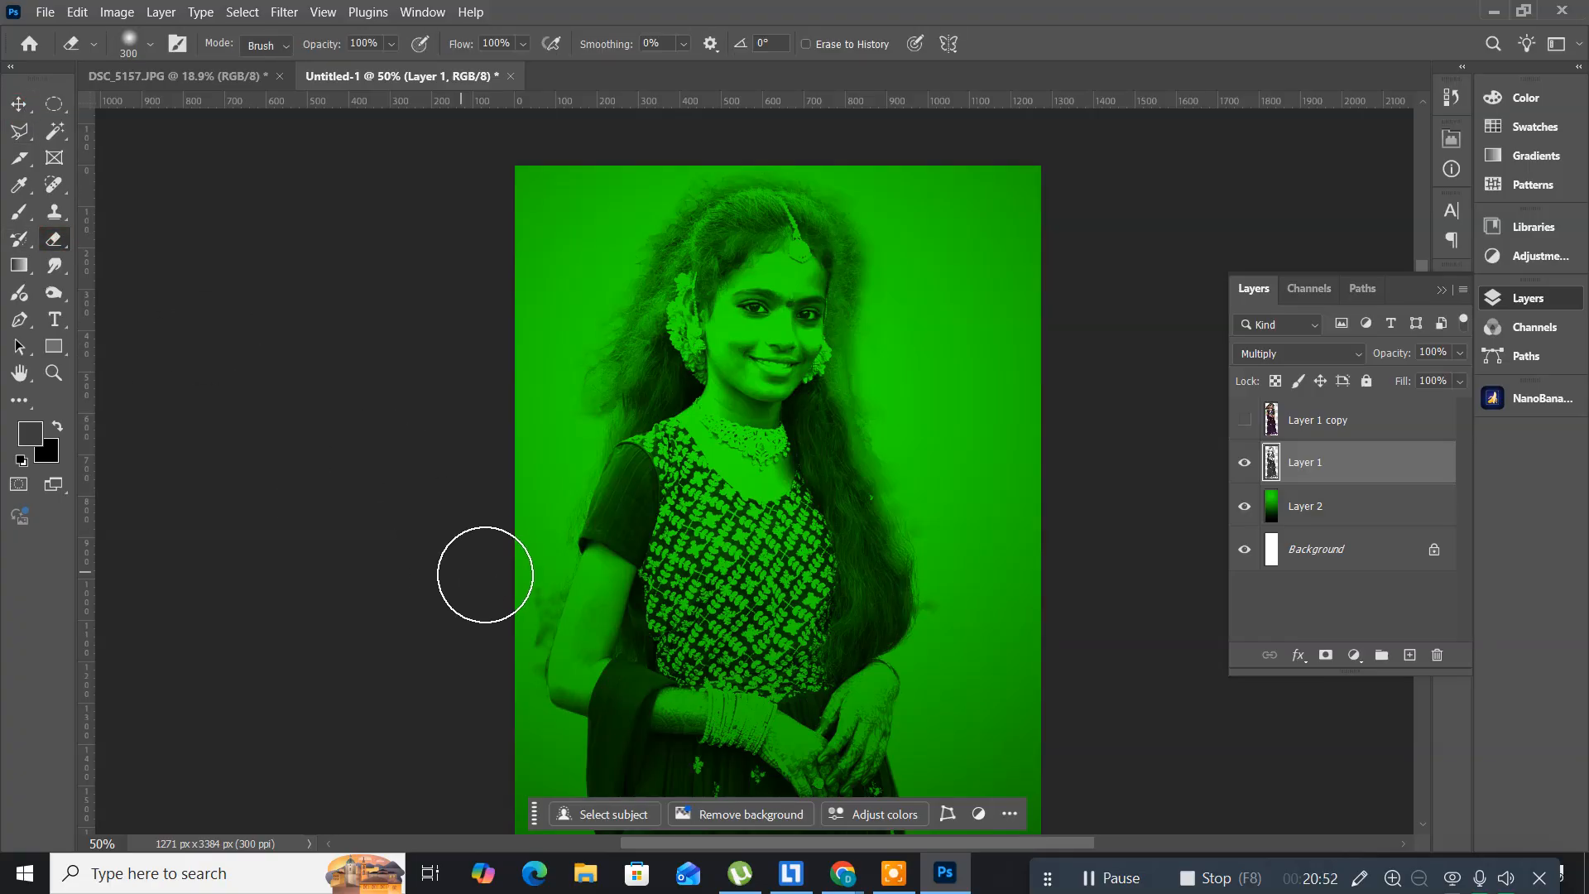
drag(509, 567, 507, 645)
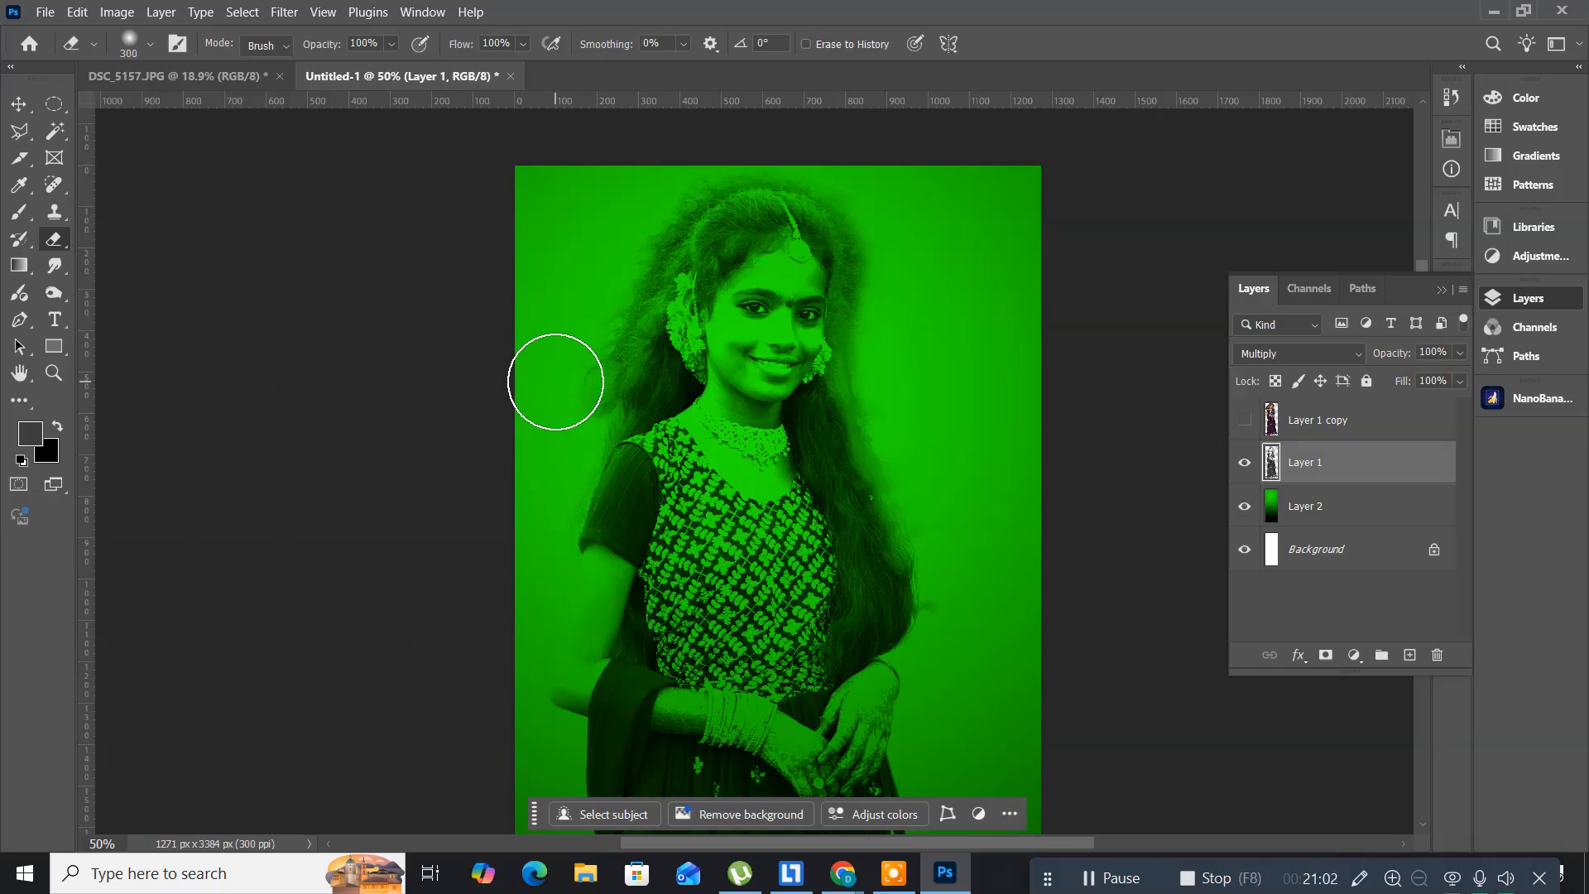
drag(554, 380, 557, 394)
click(556, 389)
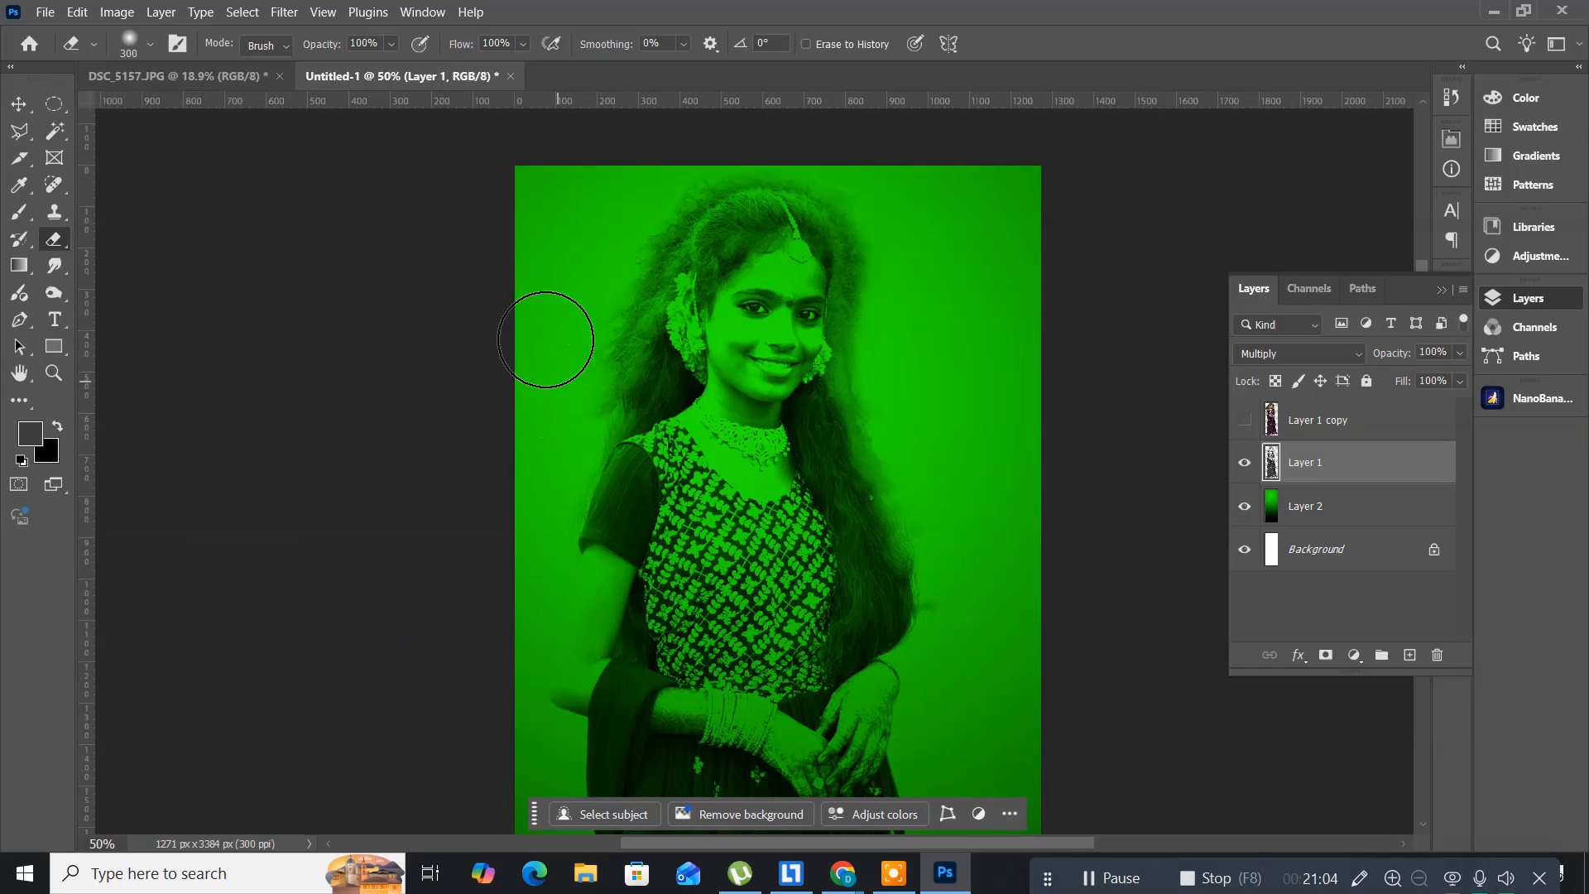
drag(545, 339, 451, 340)
click(23, 110)
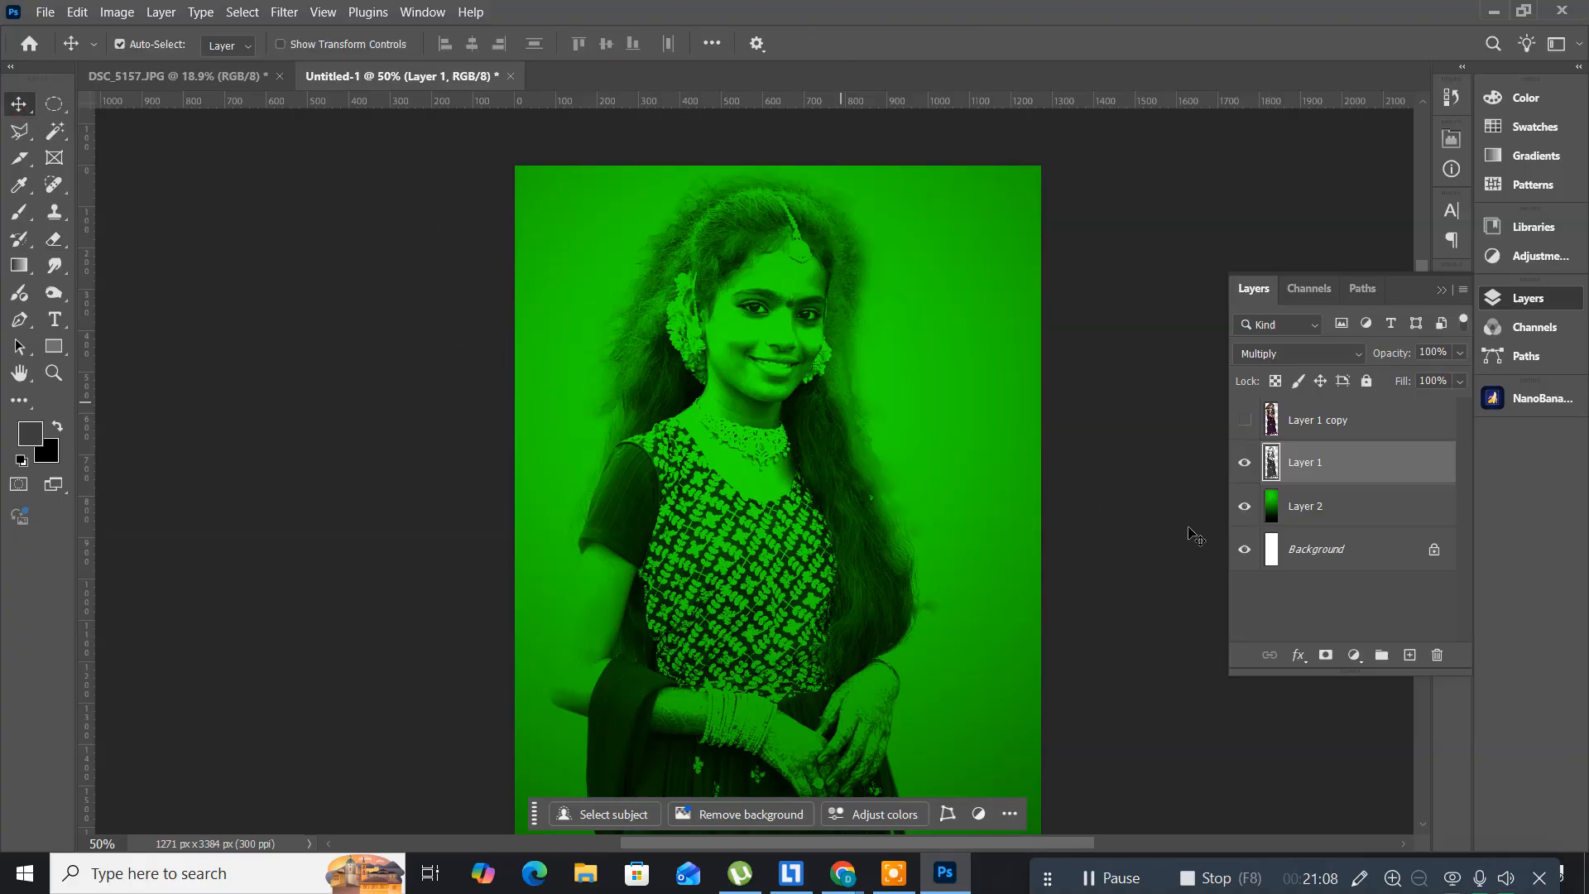
- Show Layer 1 copy and trace a pen path from the elbow up the bent arm and shoulder, past the ear flowers
click(1244, 421)
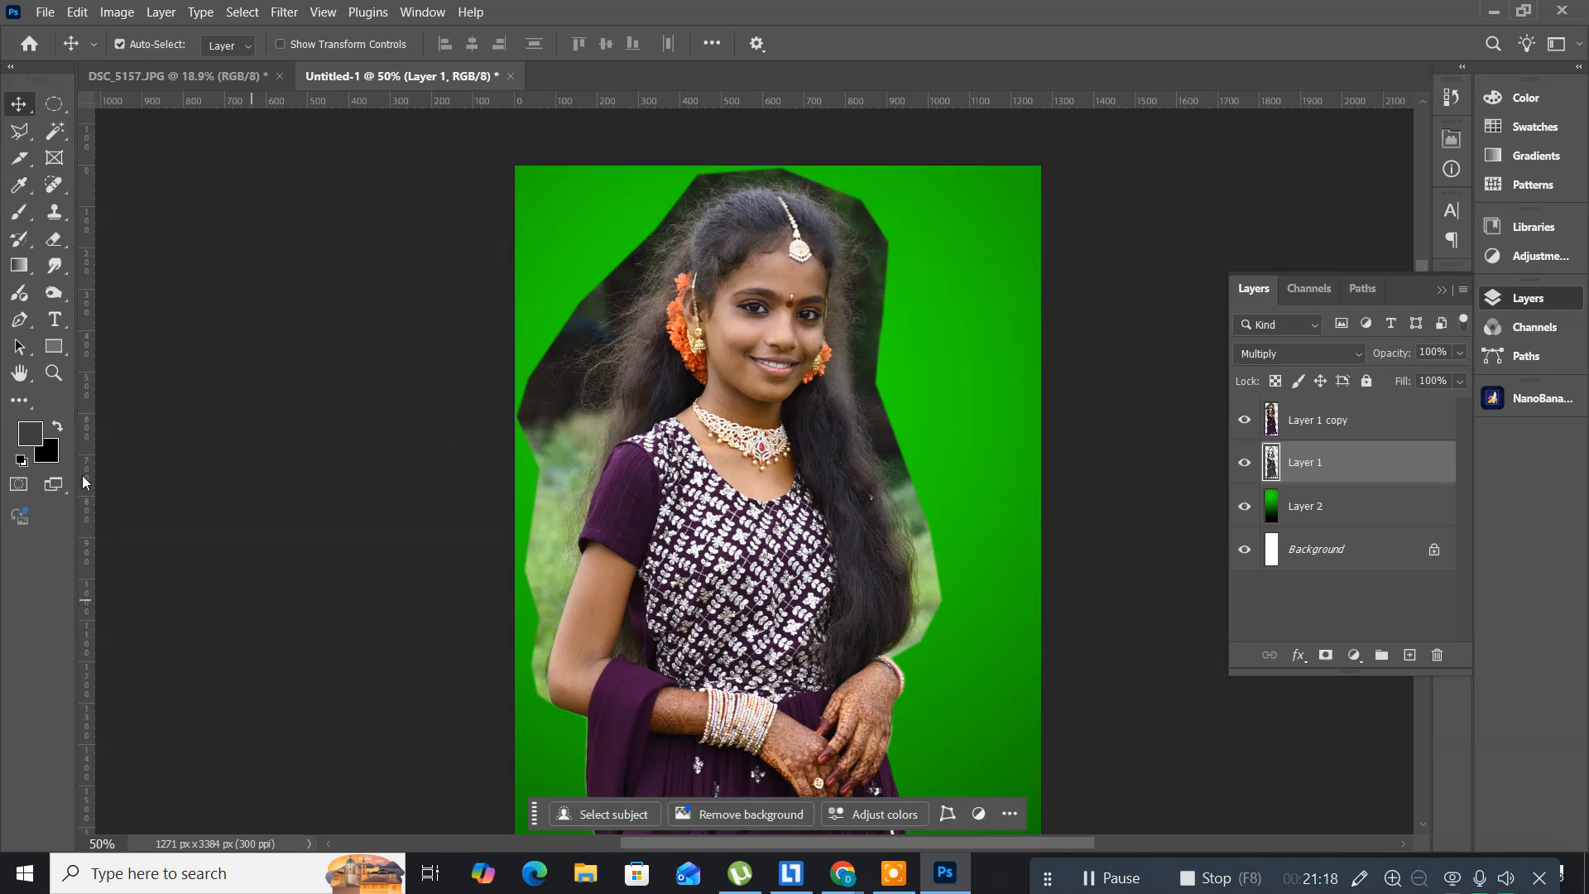
click(20, 321)
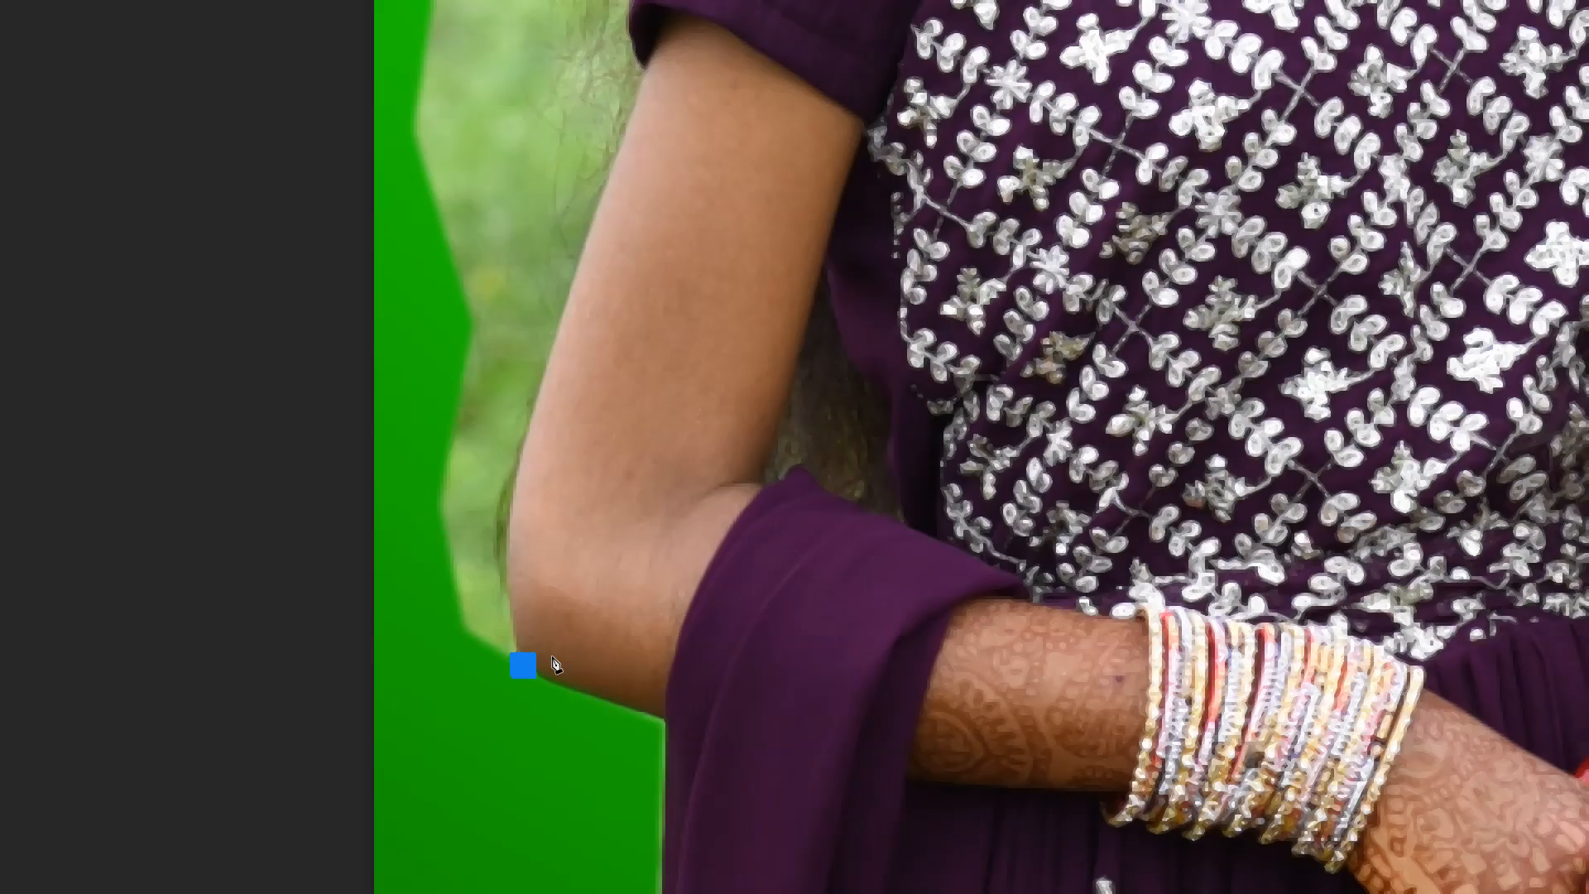
click(520, 477)
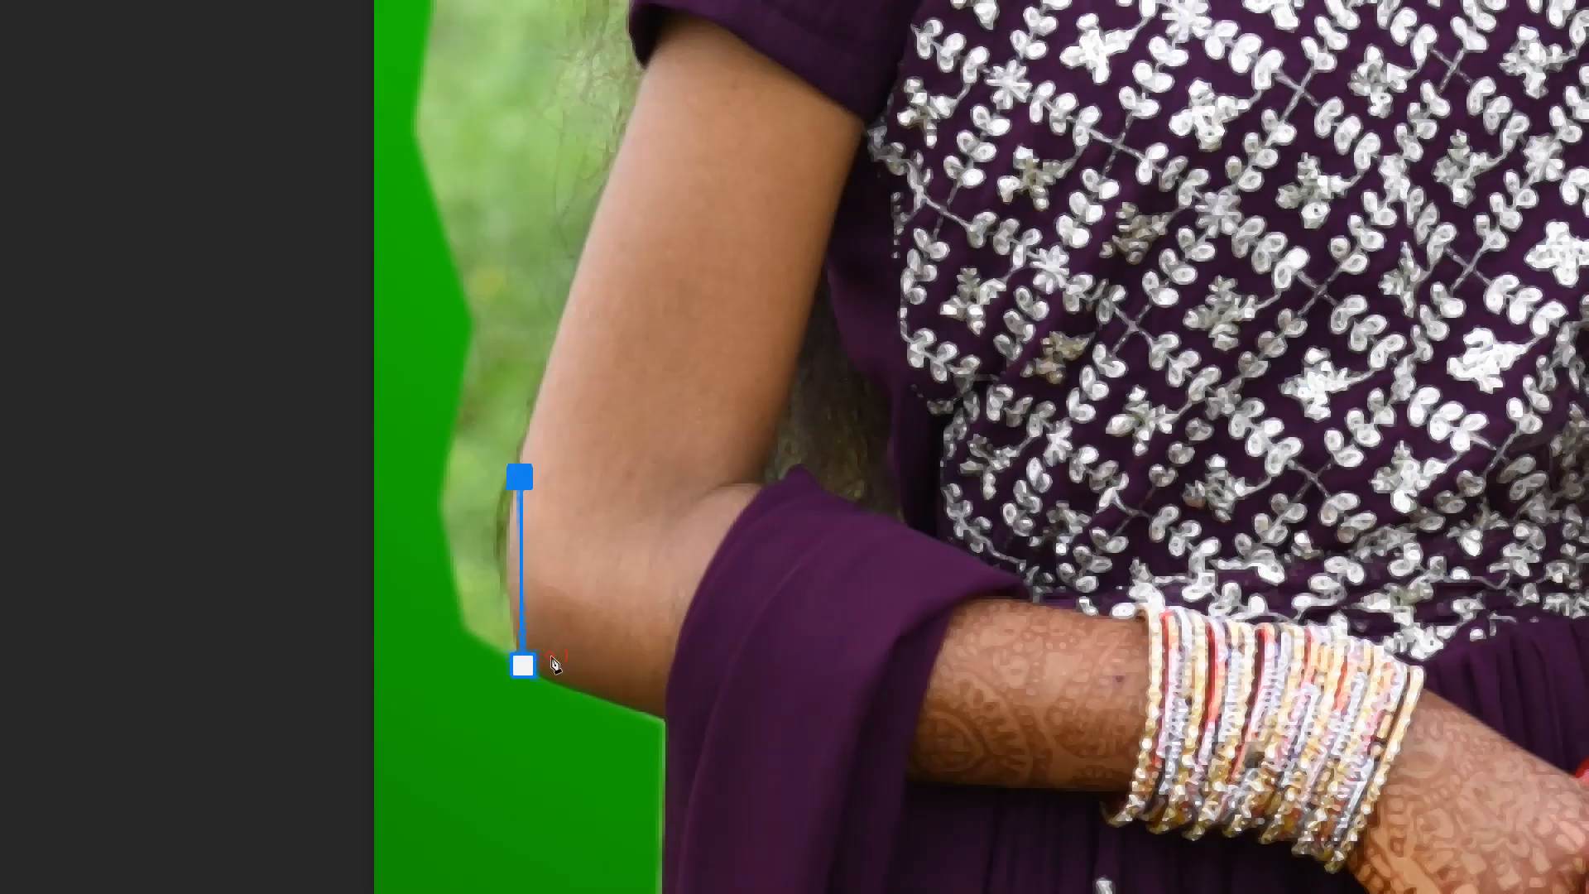
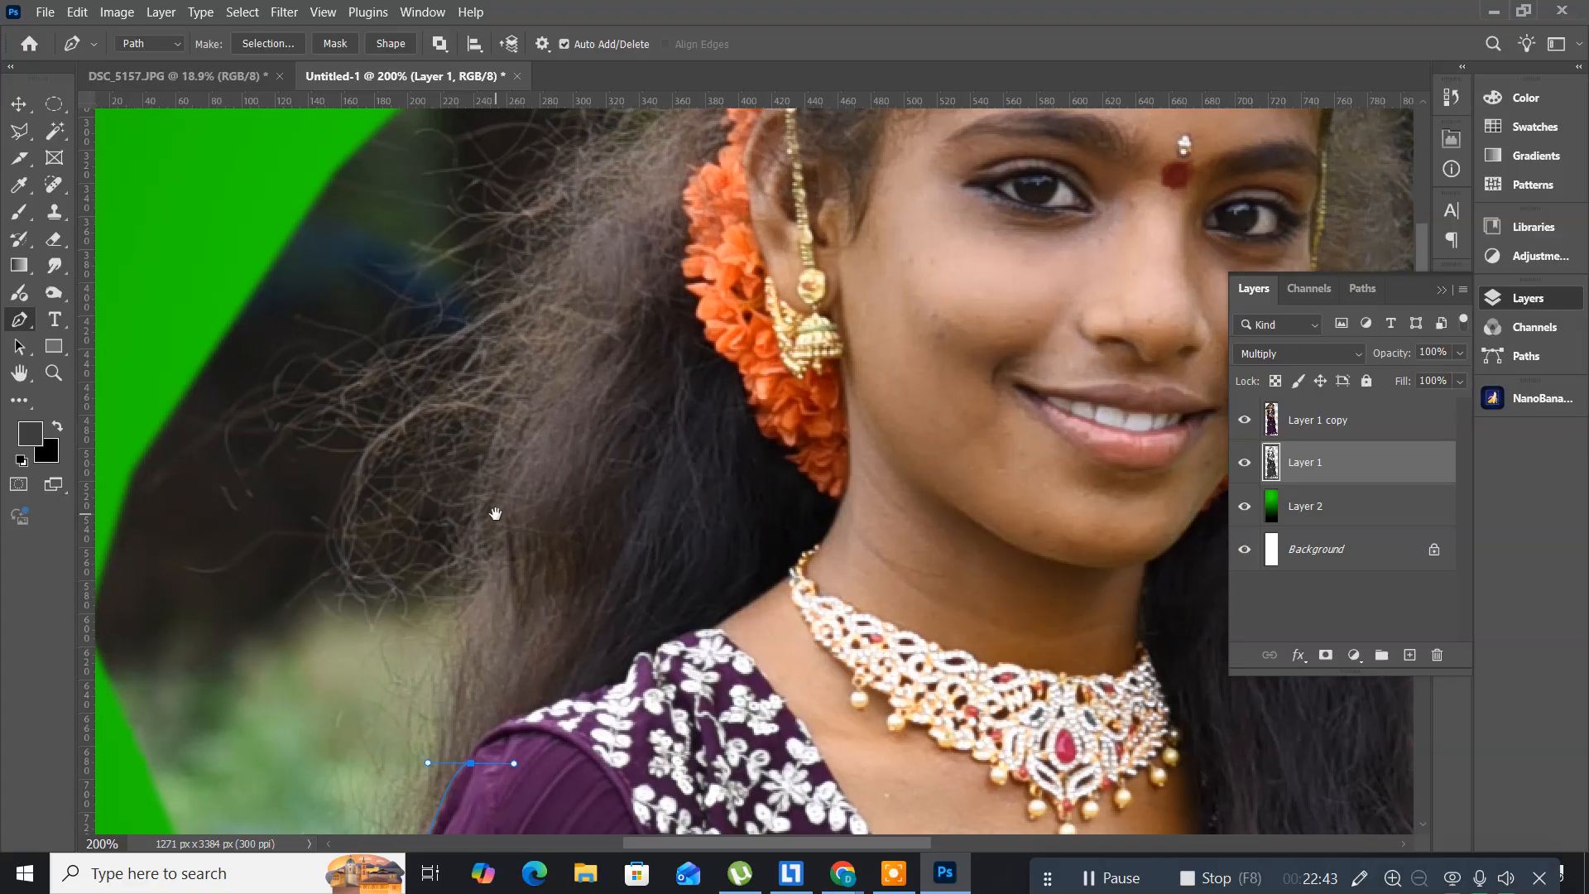
click(544, 593)
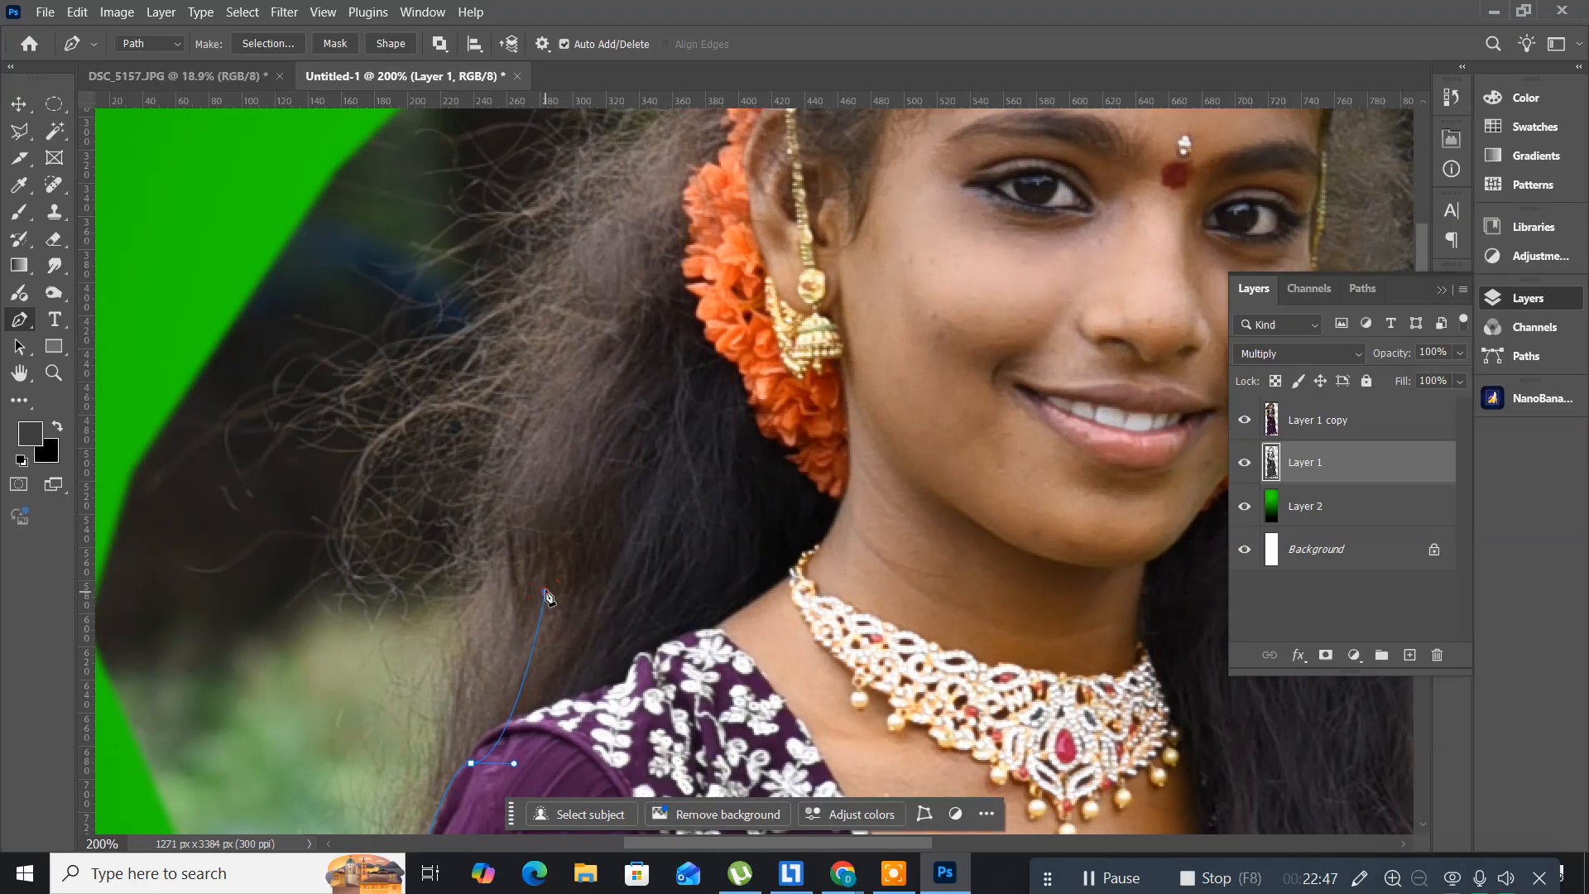
drag(585, 402, 523, 523)
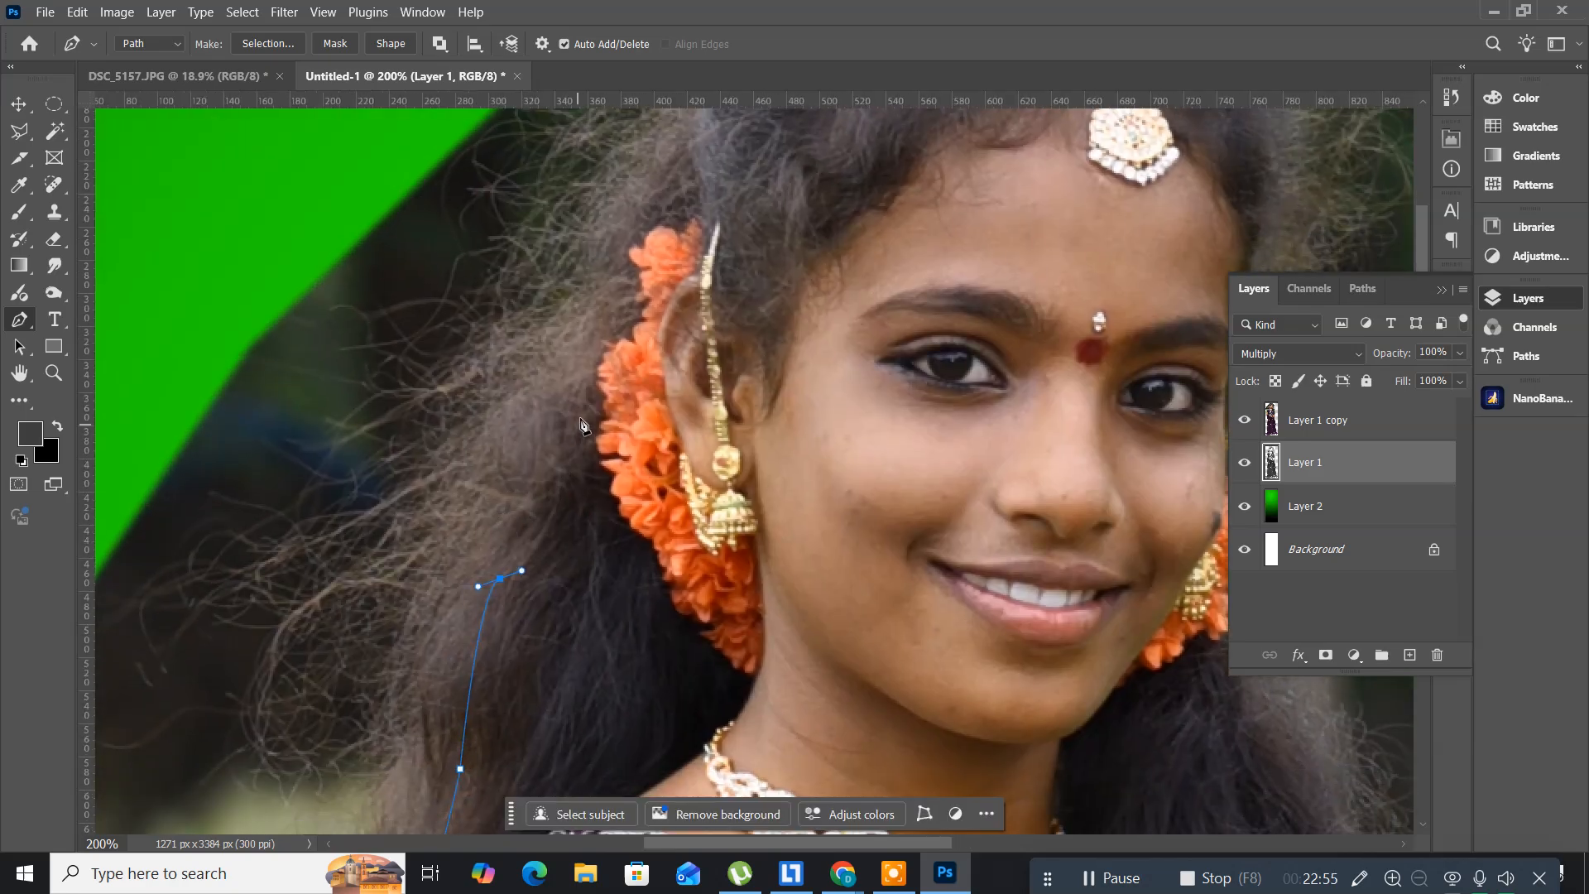
drag(580, 417, 600, 377)
drag(526, 514, 584, 479)
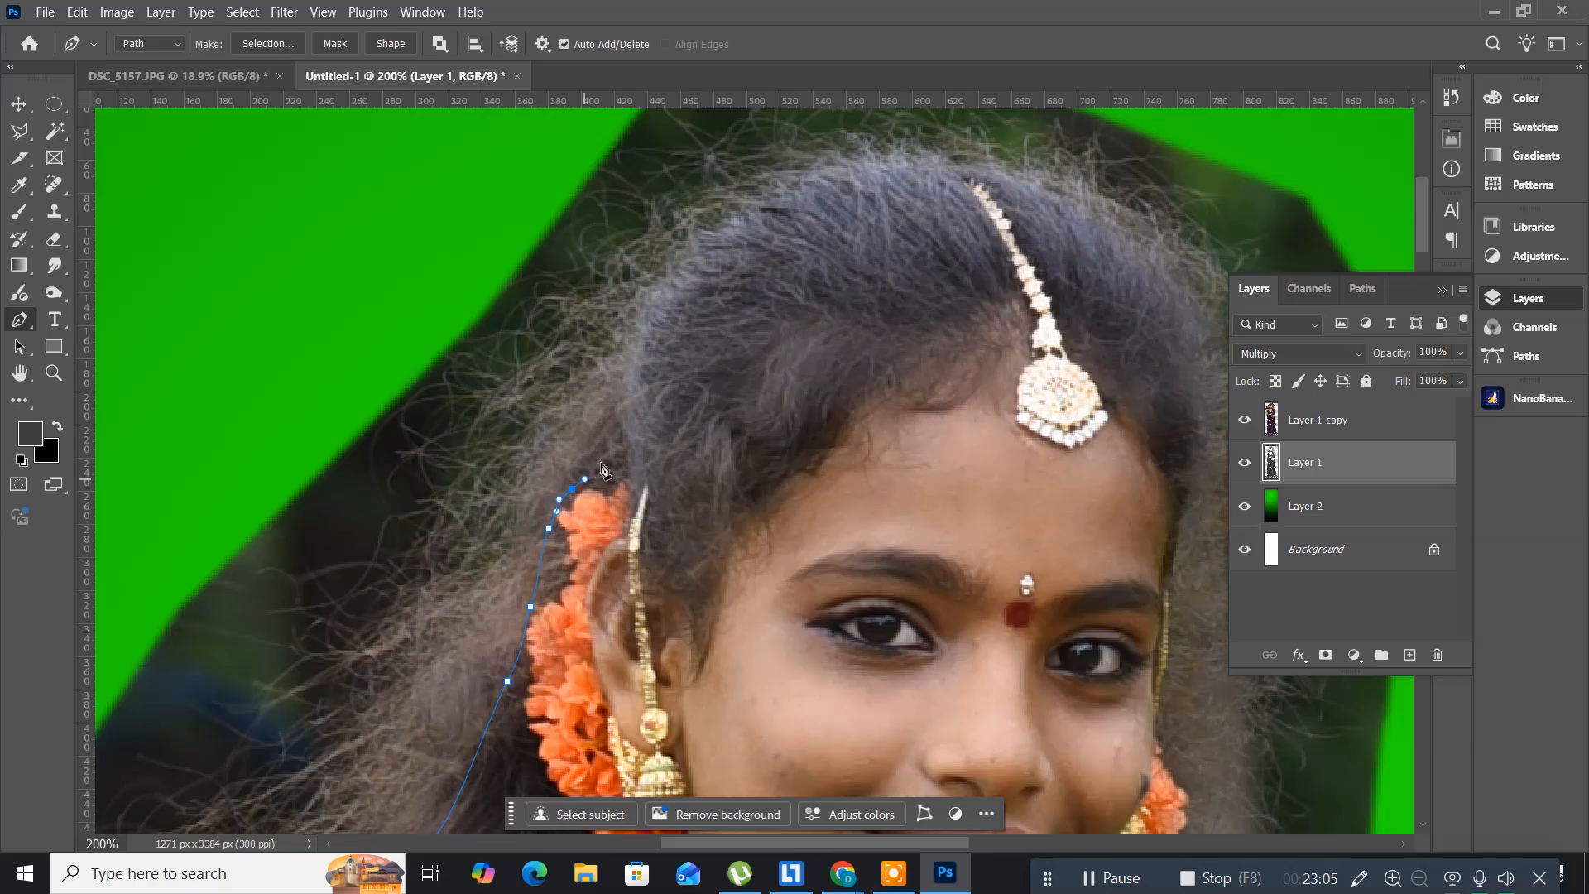
- Continue the pen path over the crown of the head, just inside the flyaway hair, down to the far temple
click(628, 456)
drag(635, 349, 647, 324)
drag(699, 267, 646, 287)
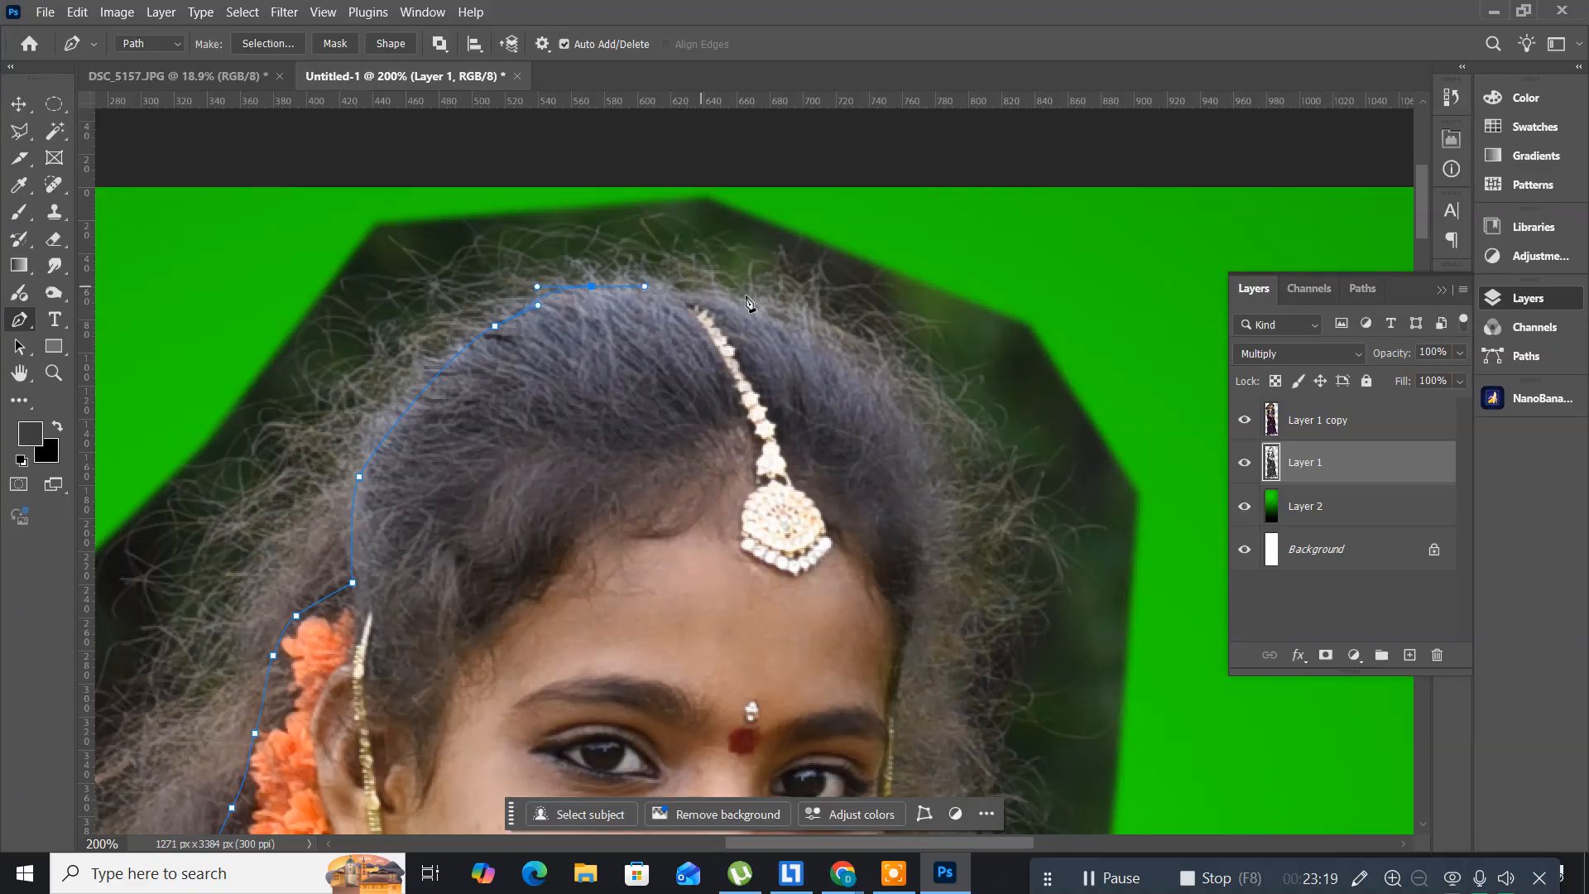
drag(752, 295, 784, 308)
drag(907, 387, 926, 416)
drag(961, 513, 970, 539)
- Continue the pen path down beside the far cheek and around the second ear's orange flowers
drag(748, 396, 752, 349)
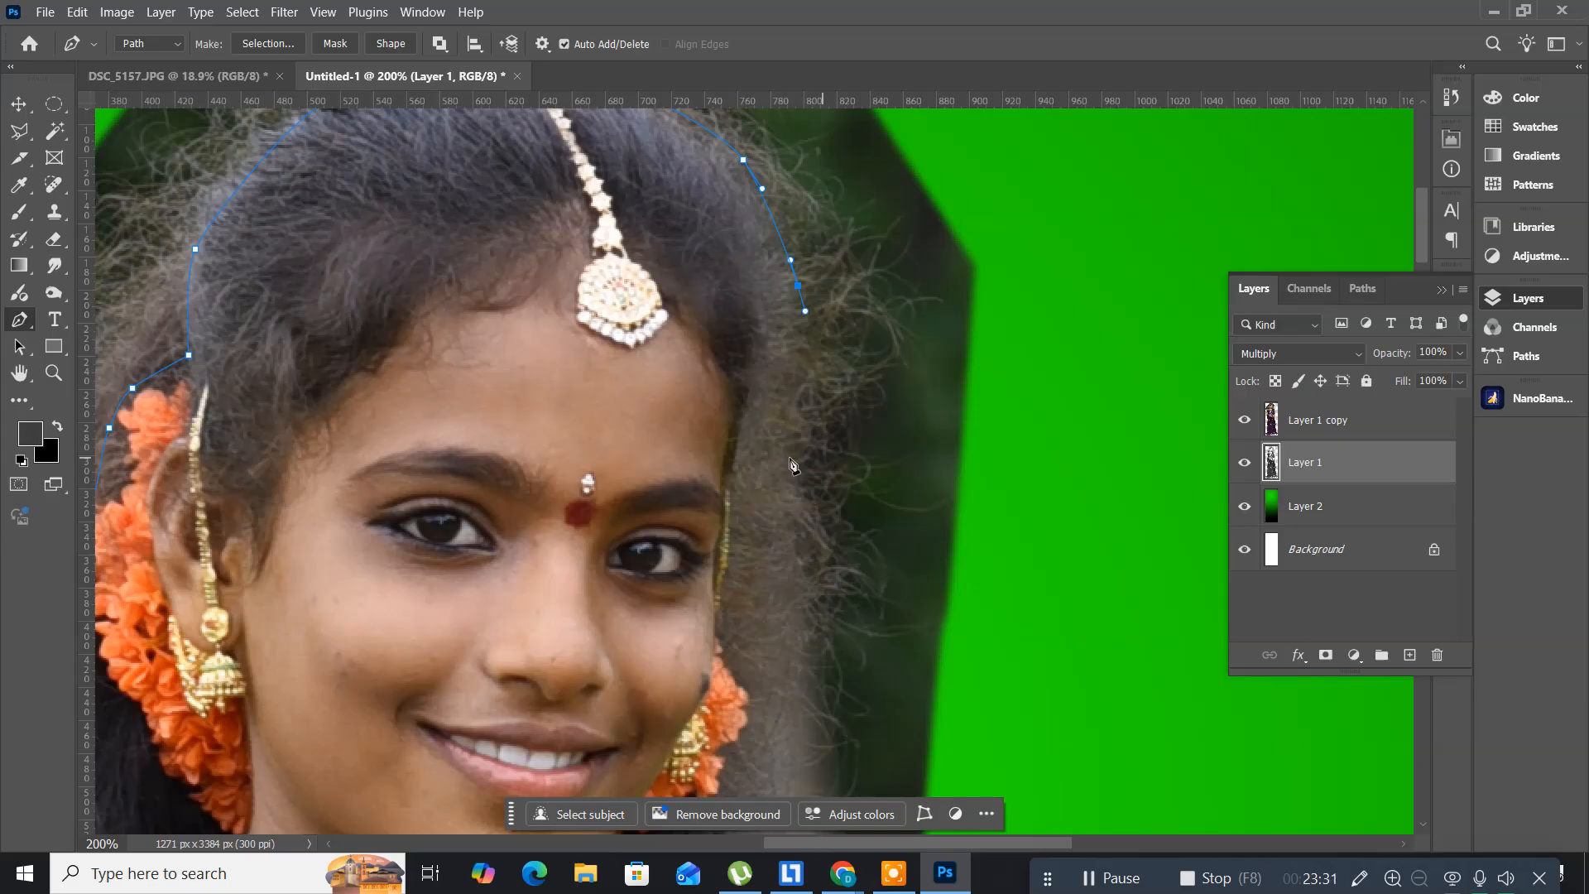
drag(737, 473, 740, 493)
drag(740, 667, 593, 249)
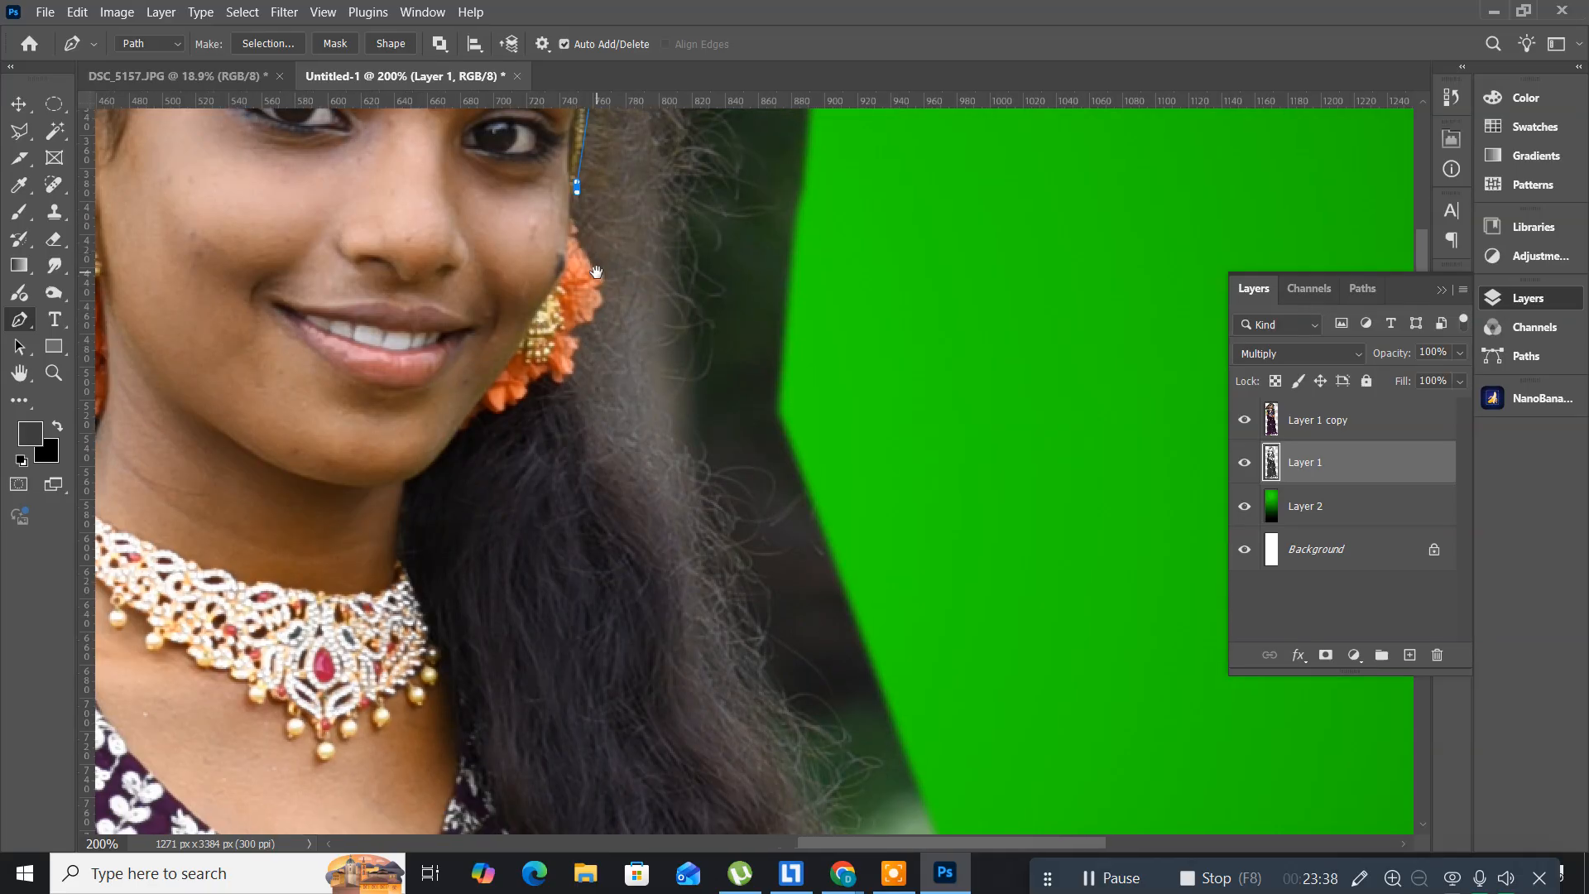
click(620, 335)
drag(628, 369, 627, 370)
click(615, 439)
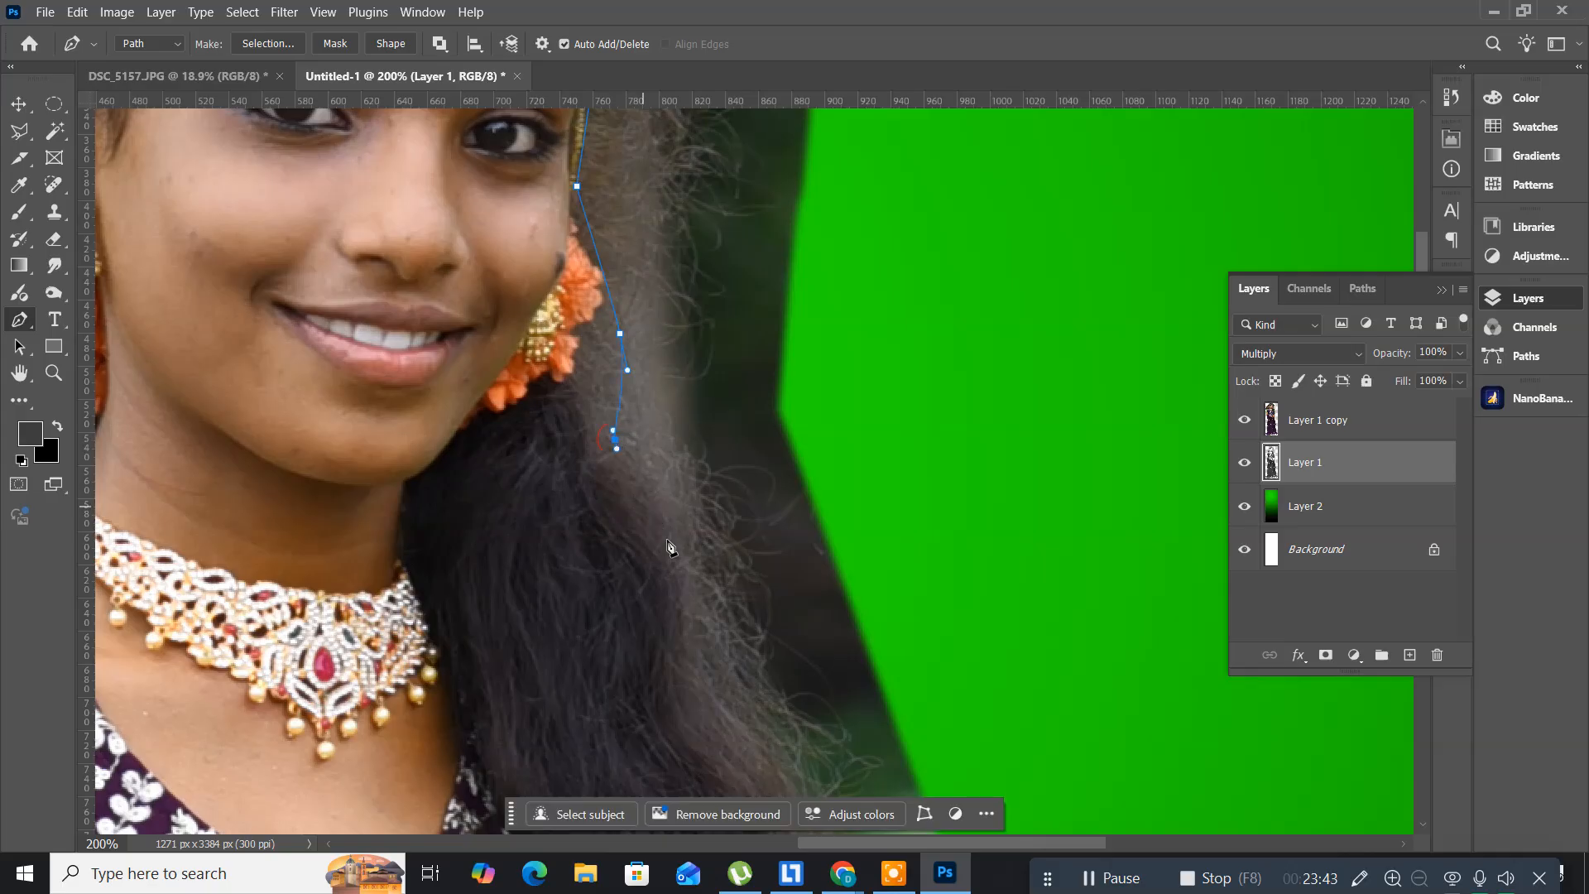
- Extend the pen path down the upper part of the long loose hair, inside its frizzy outer edge beside the necklace
drag(670, 501, 582, 252)
scroll(583, 250, down, 1)
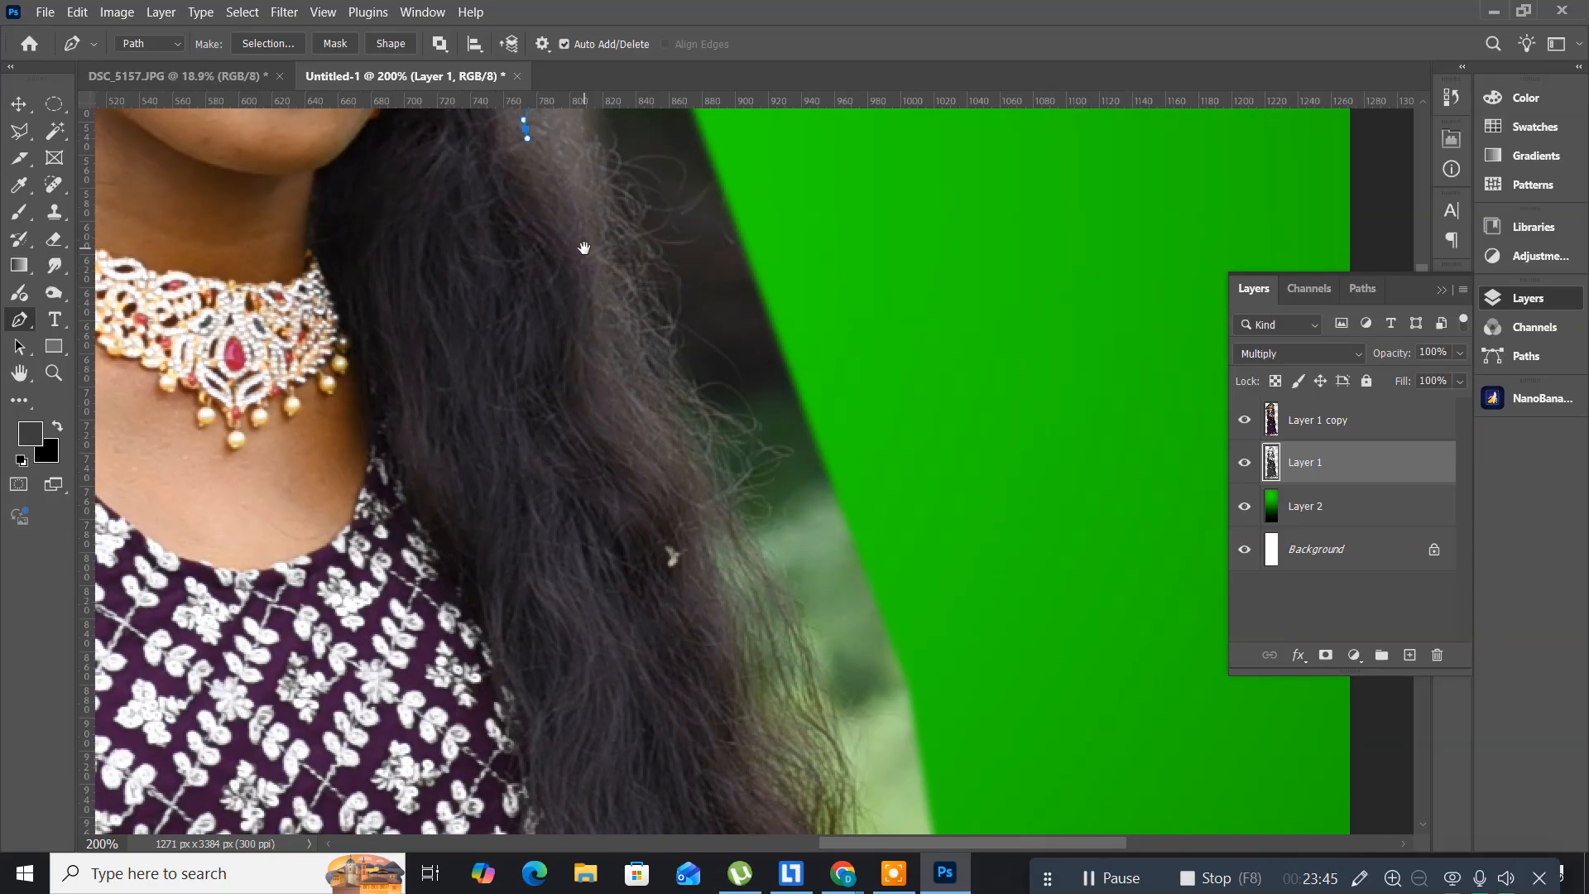
drag(577, 317, 570, 351)
drag(604, 408, 629, 439)
click(637, 506)
drag(546, 340, 501, 192)
drag(530, 290, 588, 424)
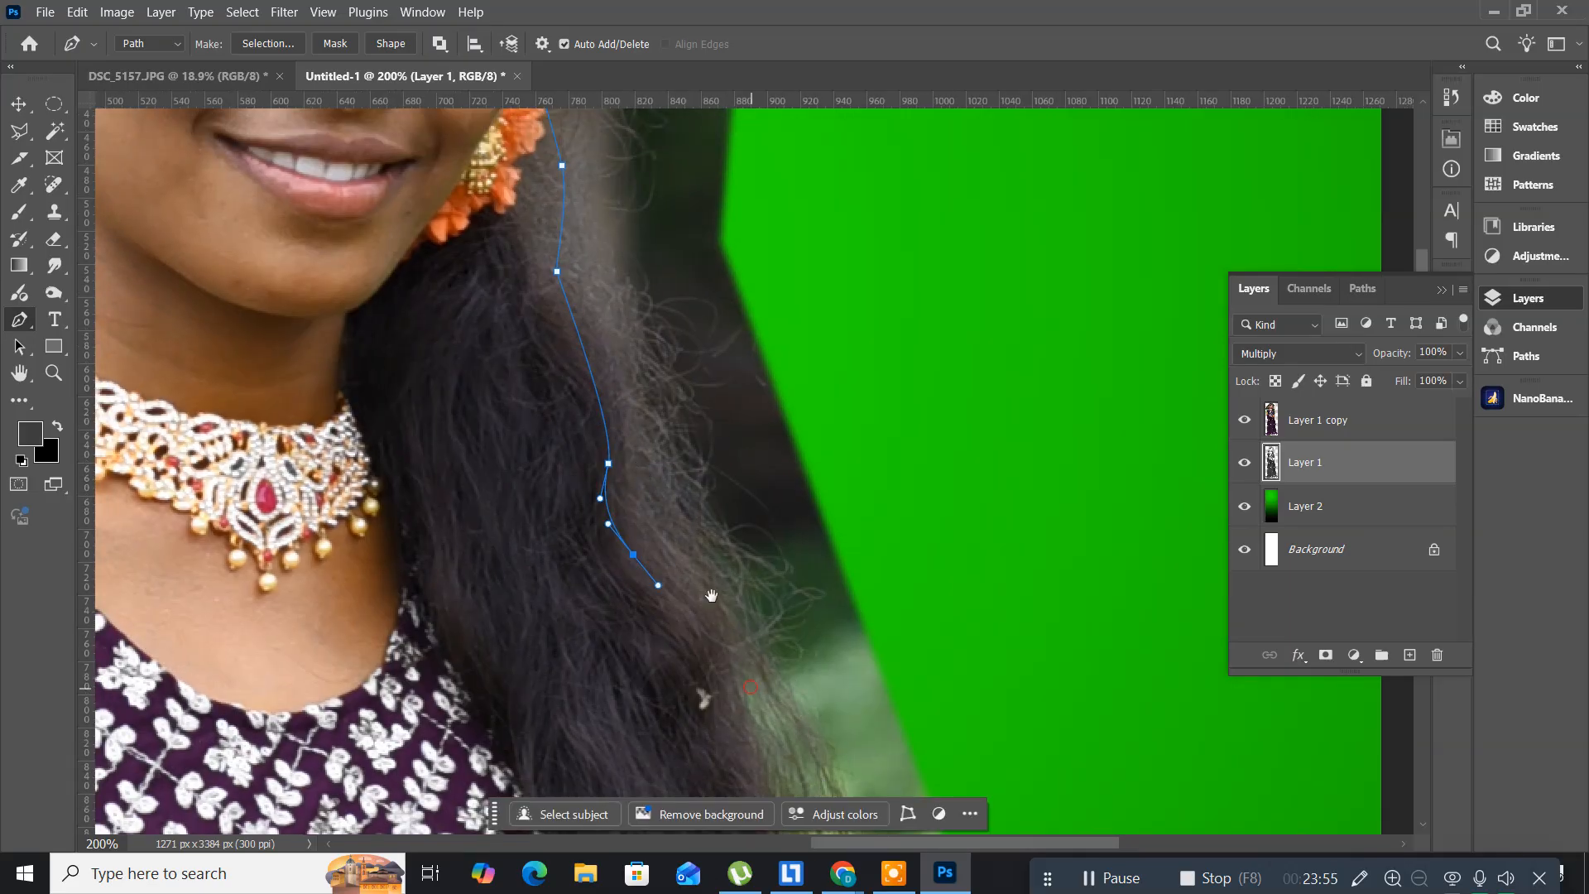
- Trace the pen path along the lower part of the loose hair down to the bangle on the upper wrist
drag(699, 695, 542, 178)
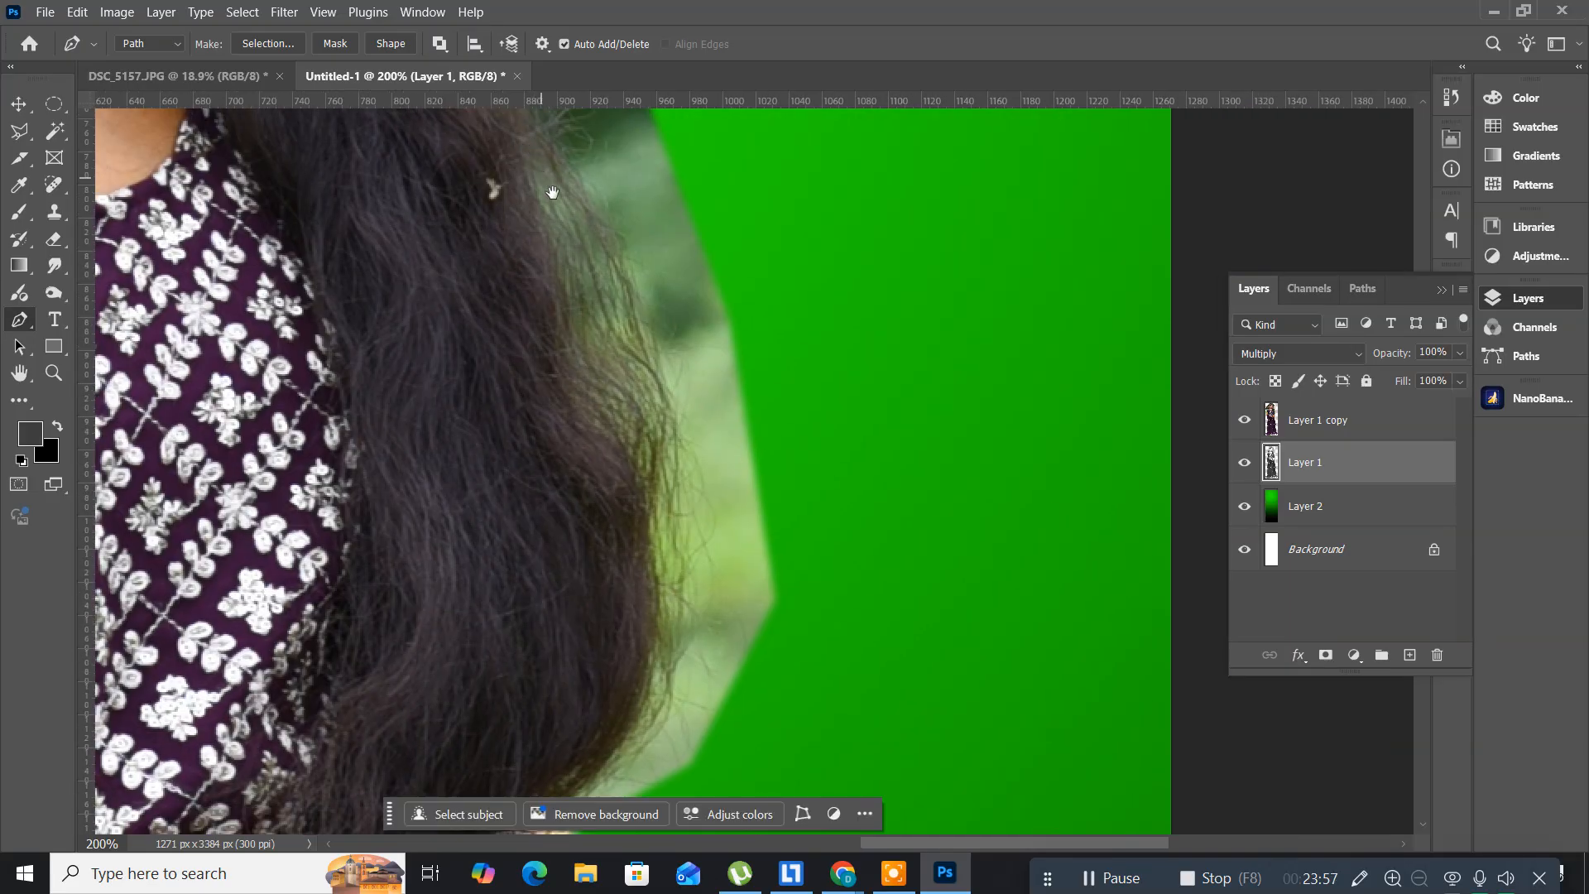
drag(542, 384, 545, 414)
drag(593, 513, 600, 550)
drag(659, 320, 674, 140)
drag(650, 439, 669, 219)
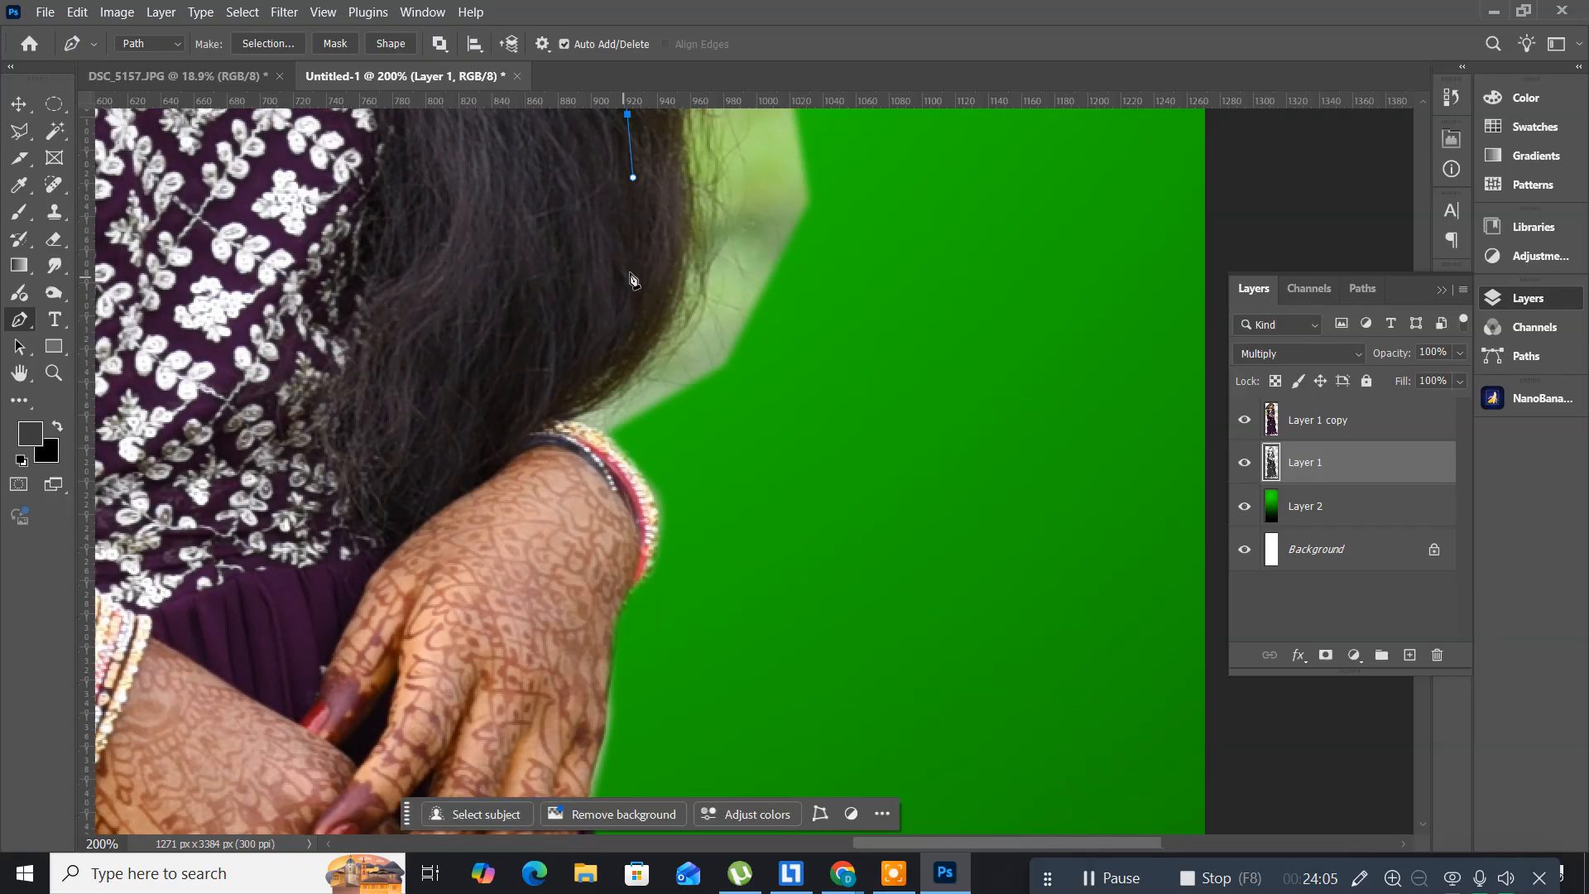
drag(630, 281, 618, 318)
drag(586, 409, 586, 404)
click(554, 425)
click(551, 431)
click(612, 441)
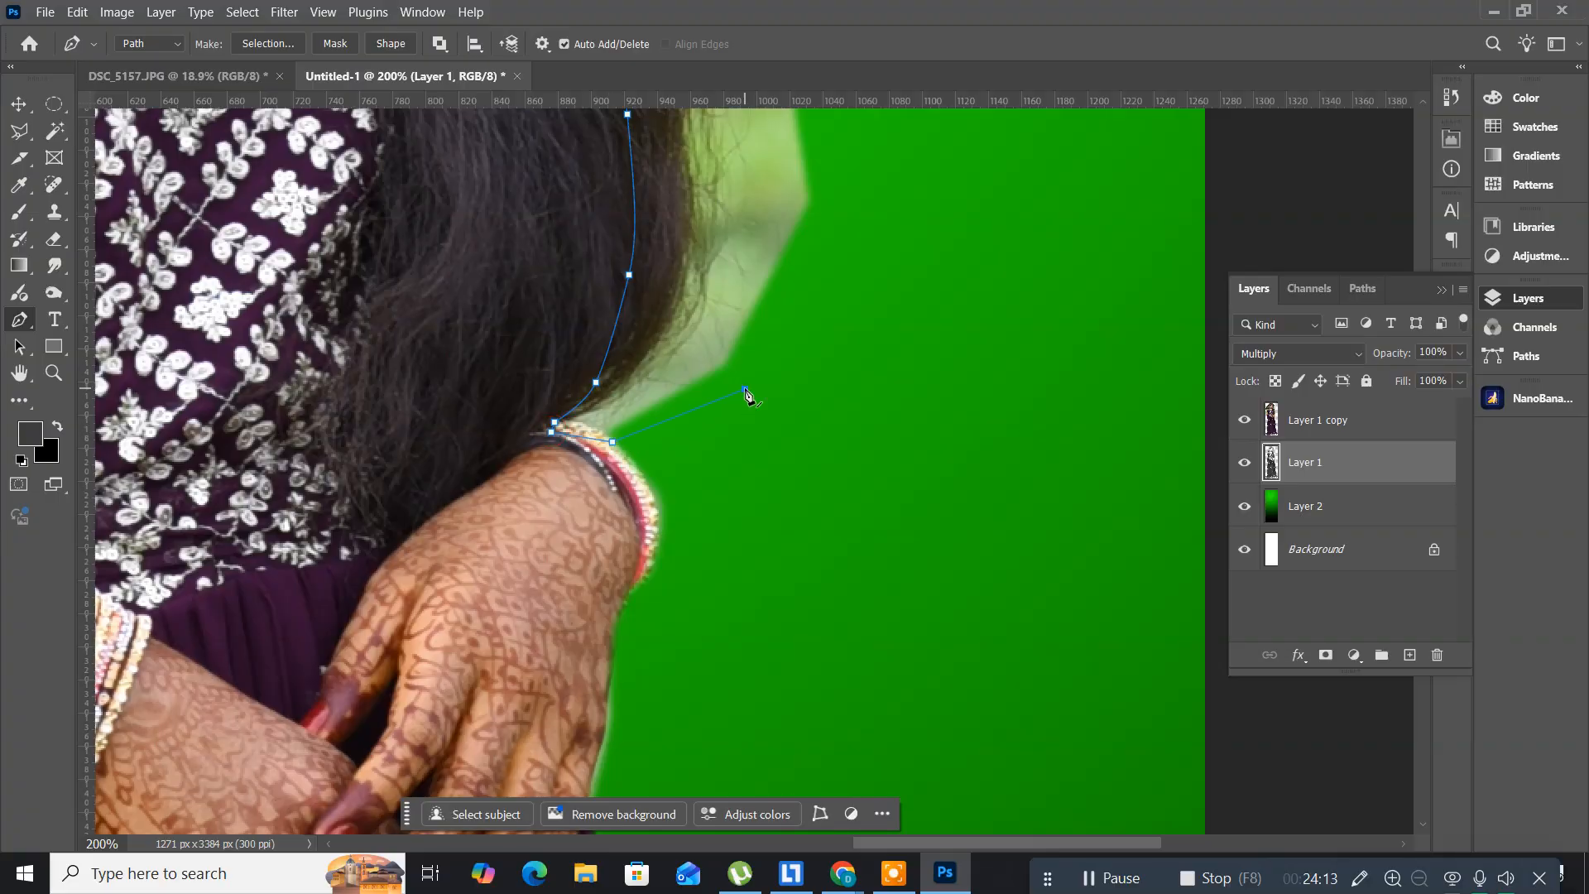
- Close the pen path with a wide loop outside the leftover backdrop, around the head and back to the elbow
key(ctrl+0)
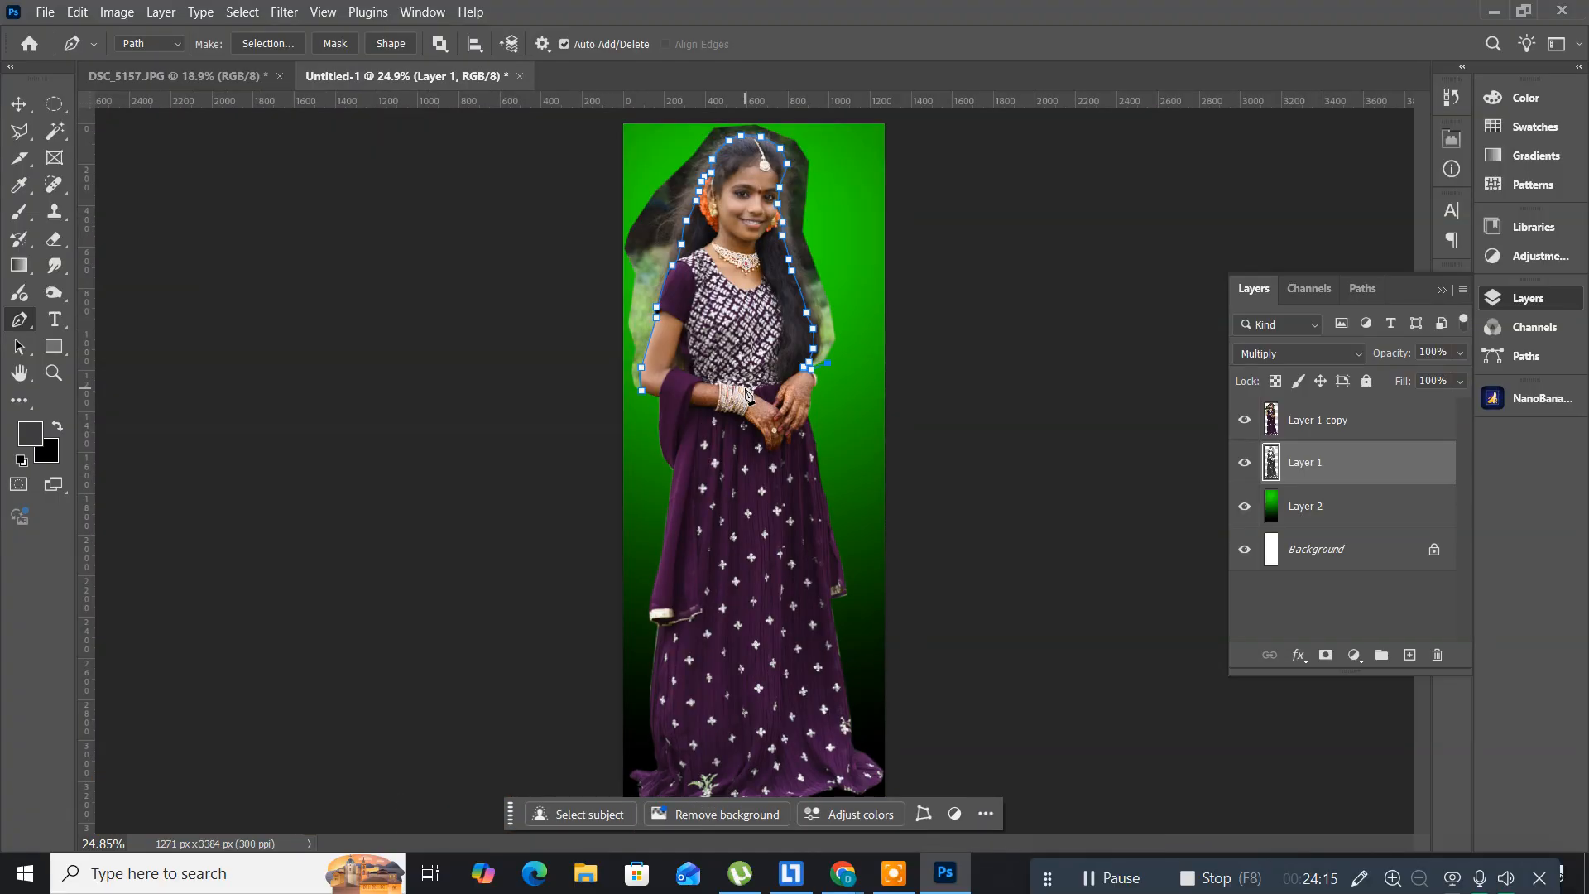
right_click(842, 164)
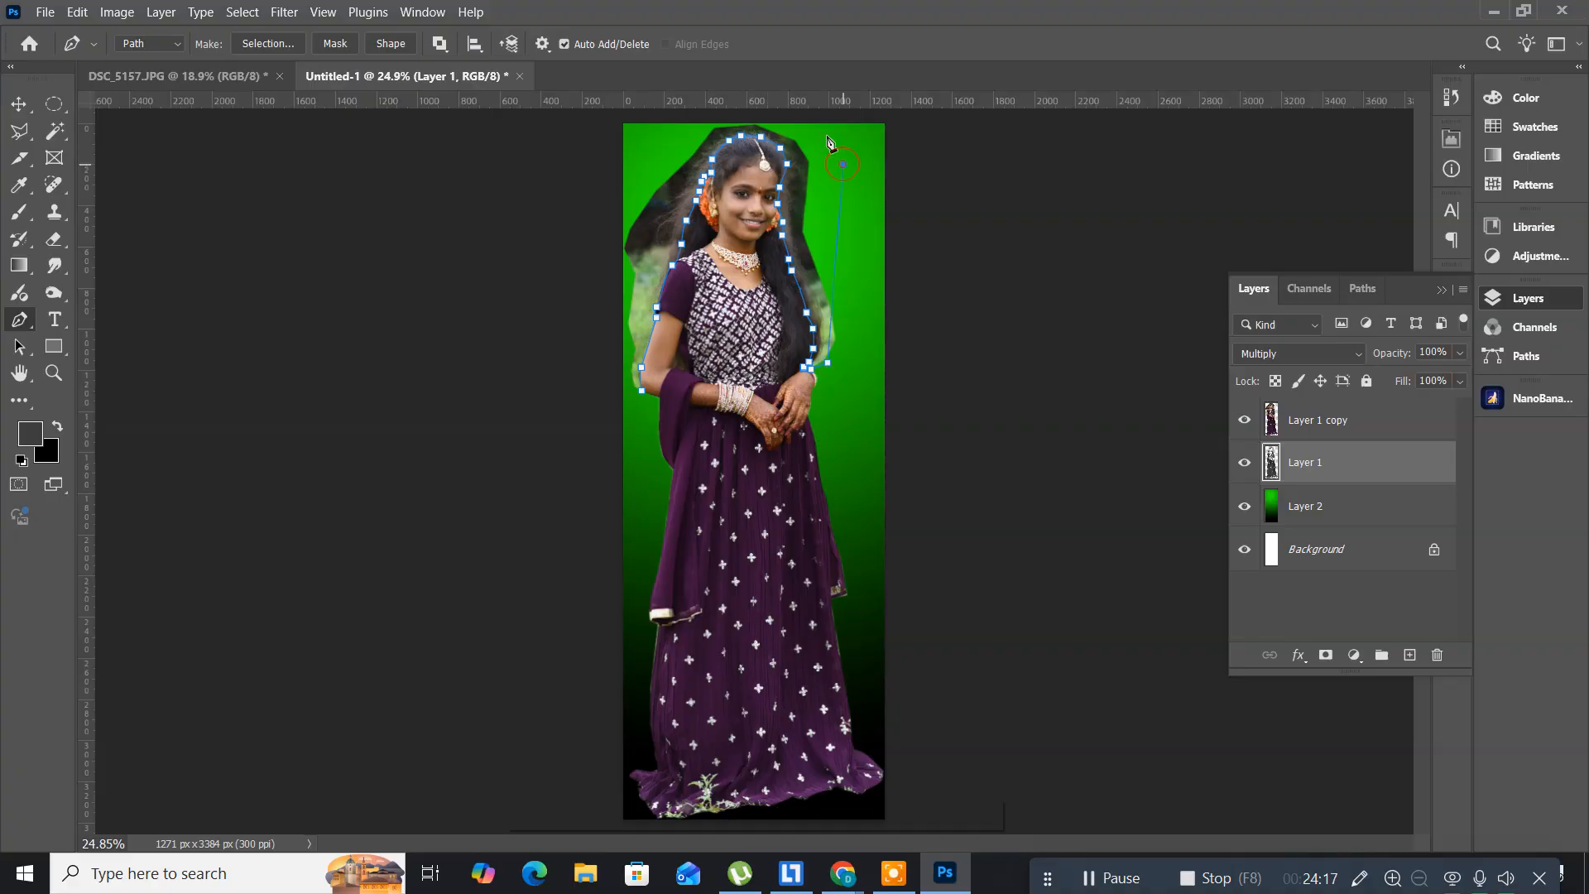
click(797, 122)
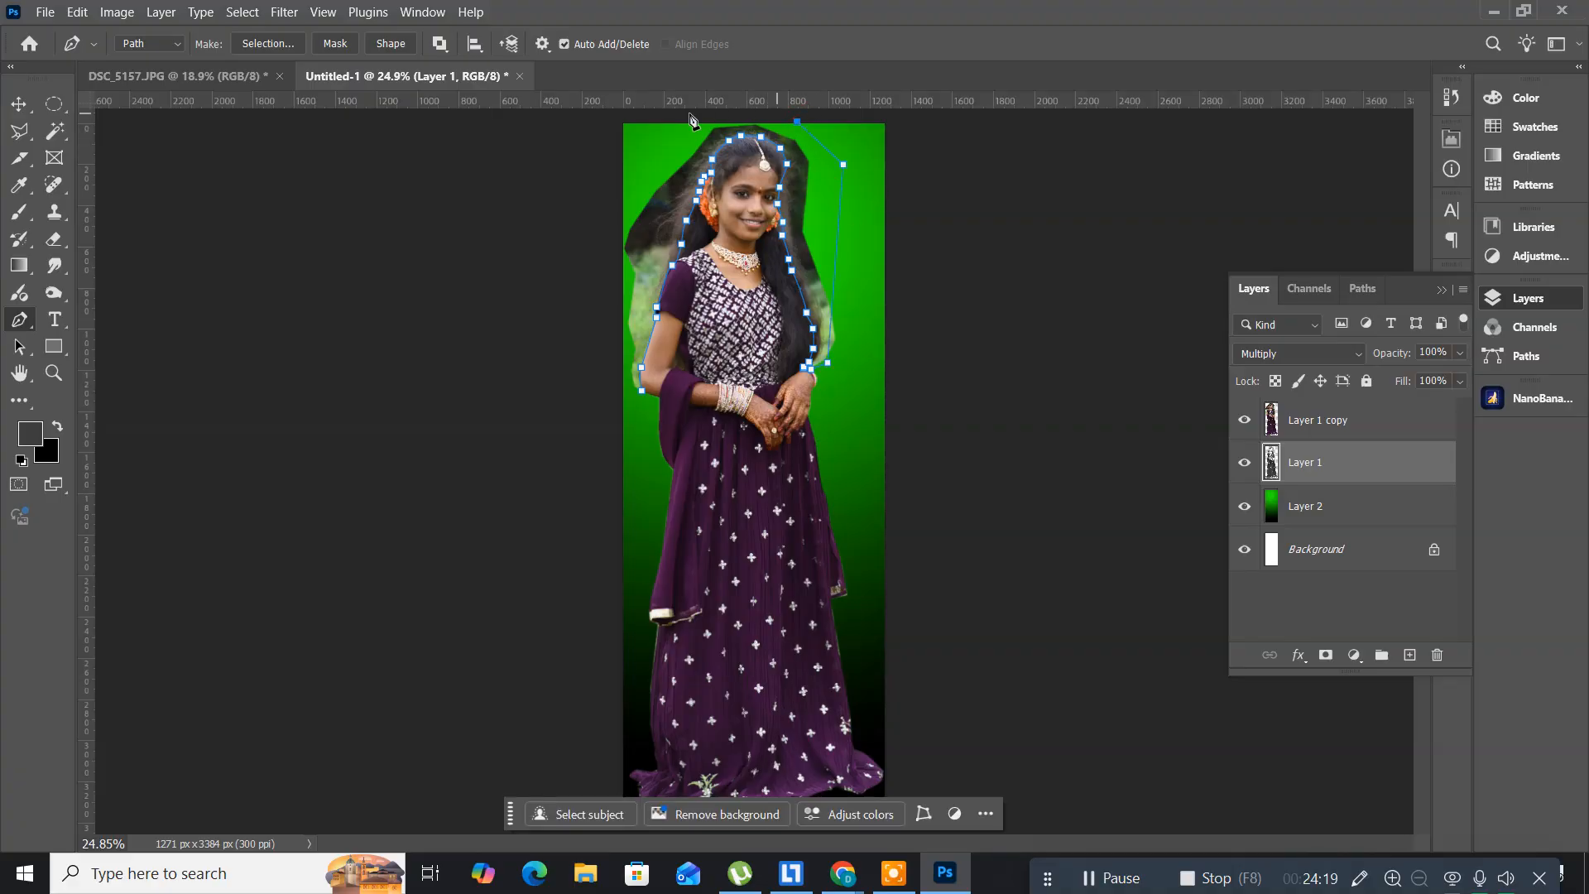
click(667, 122)
click(587, 218)
click(622, 381)
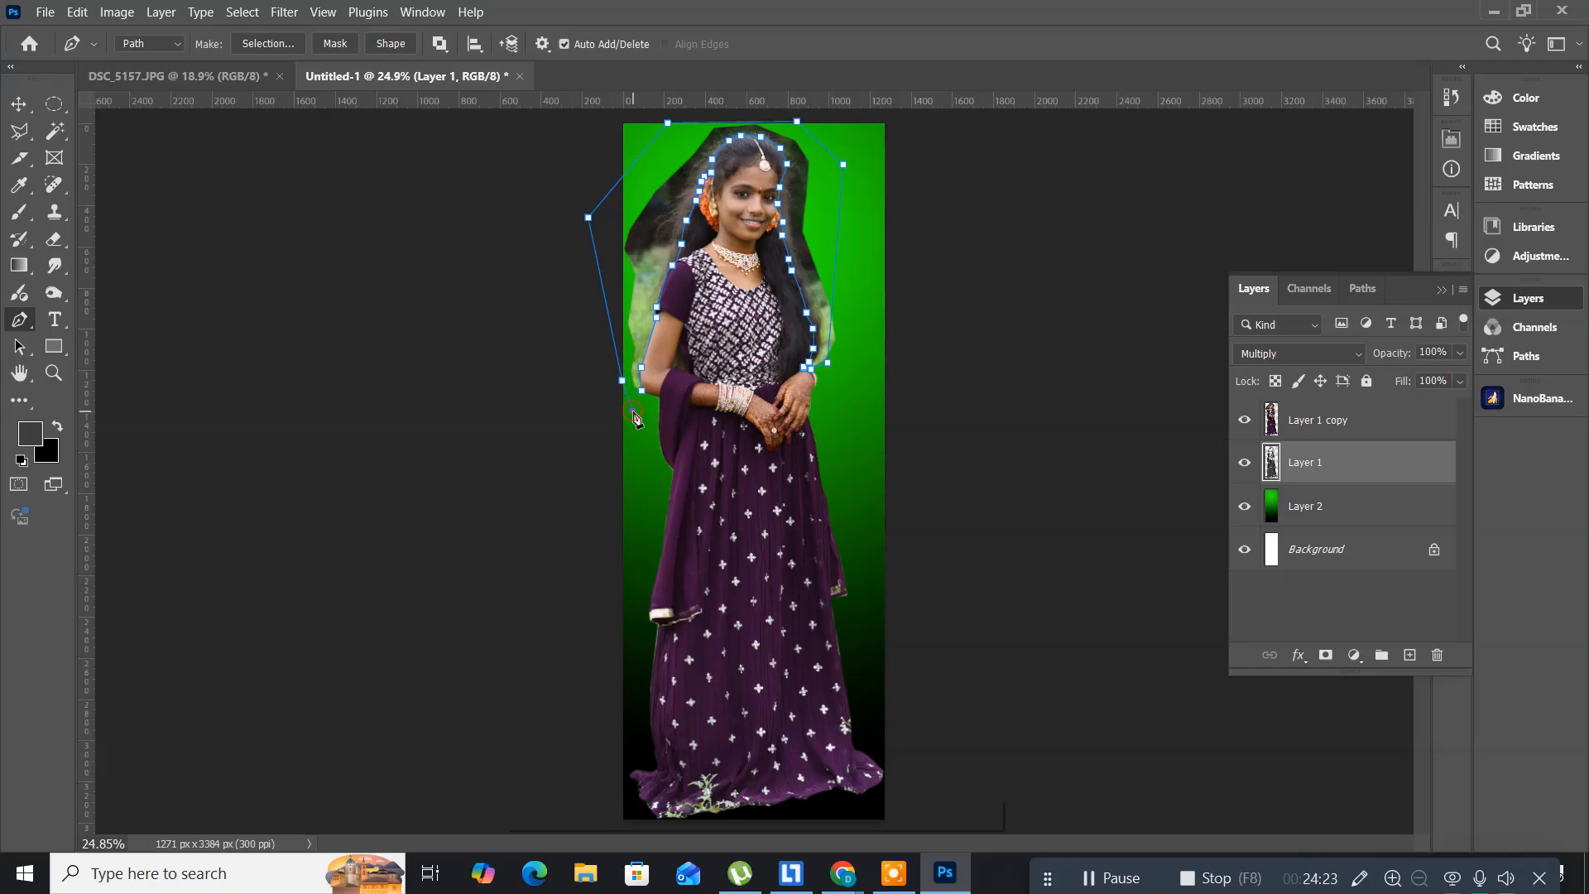
click(634, 408)
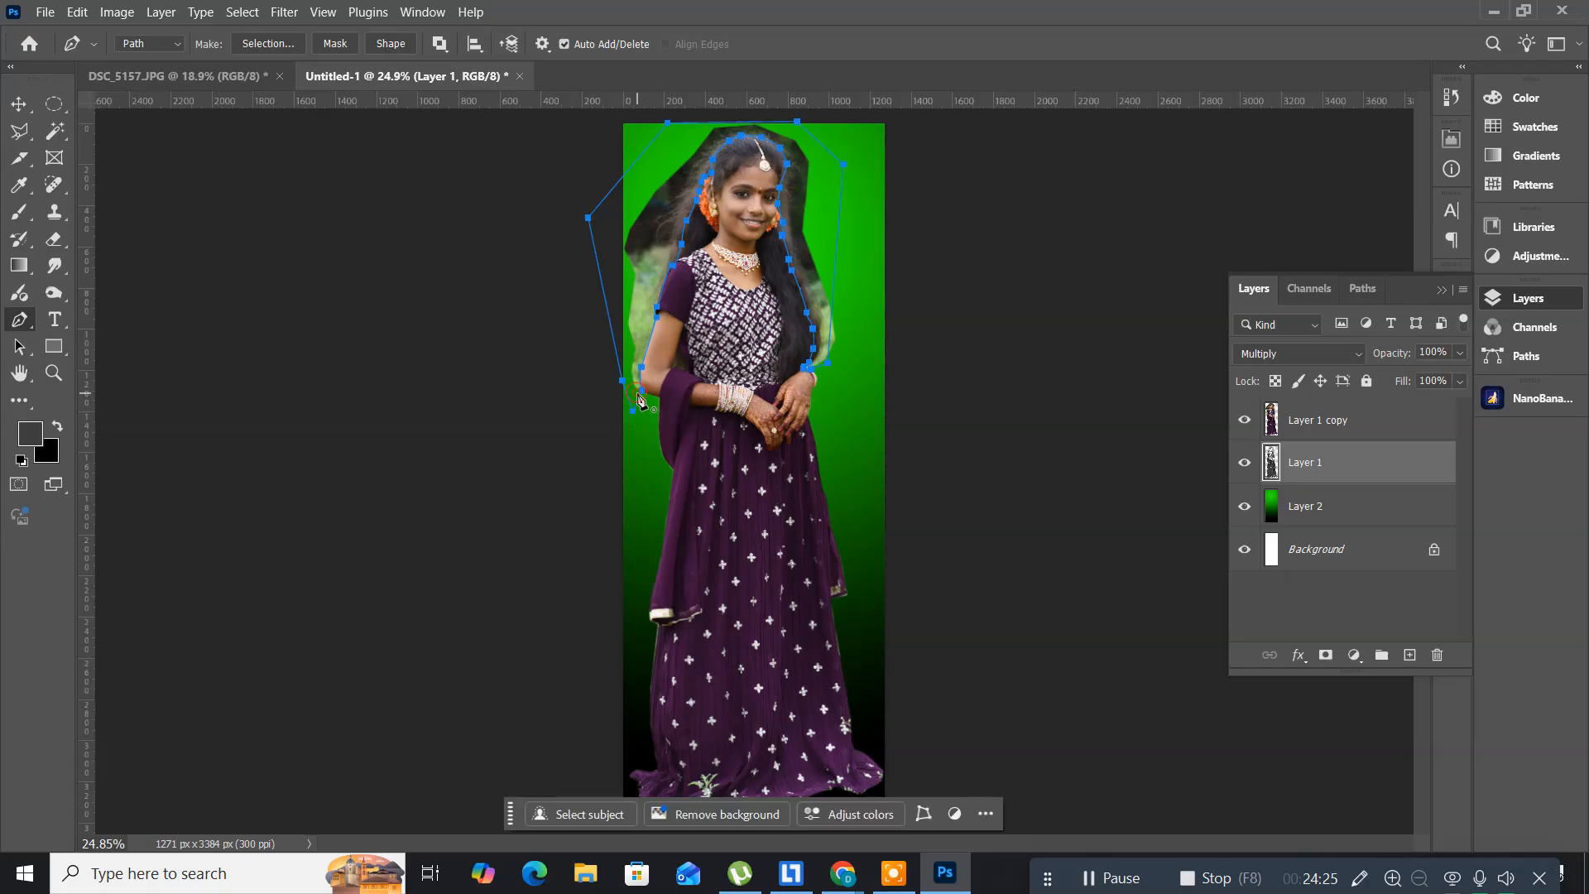
- Make a selection from the path with a 2.5-pixel feather, delete that backdrop from Layer 1 copy and deselect
right_click(663, 236)
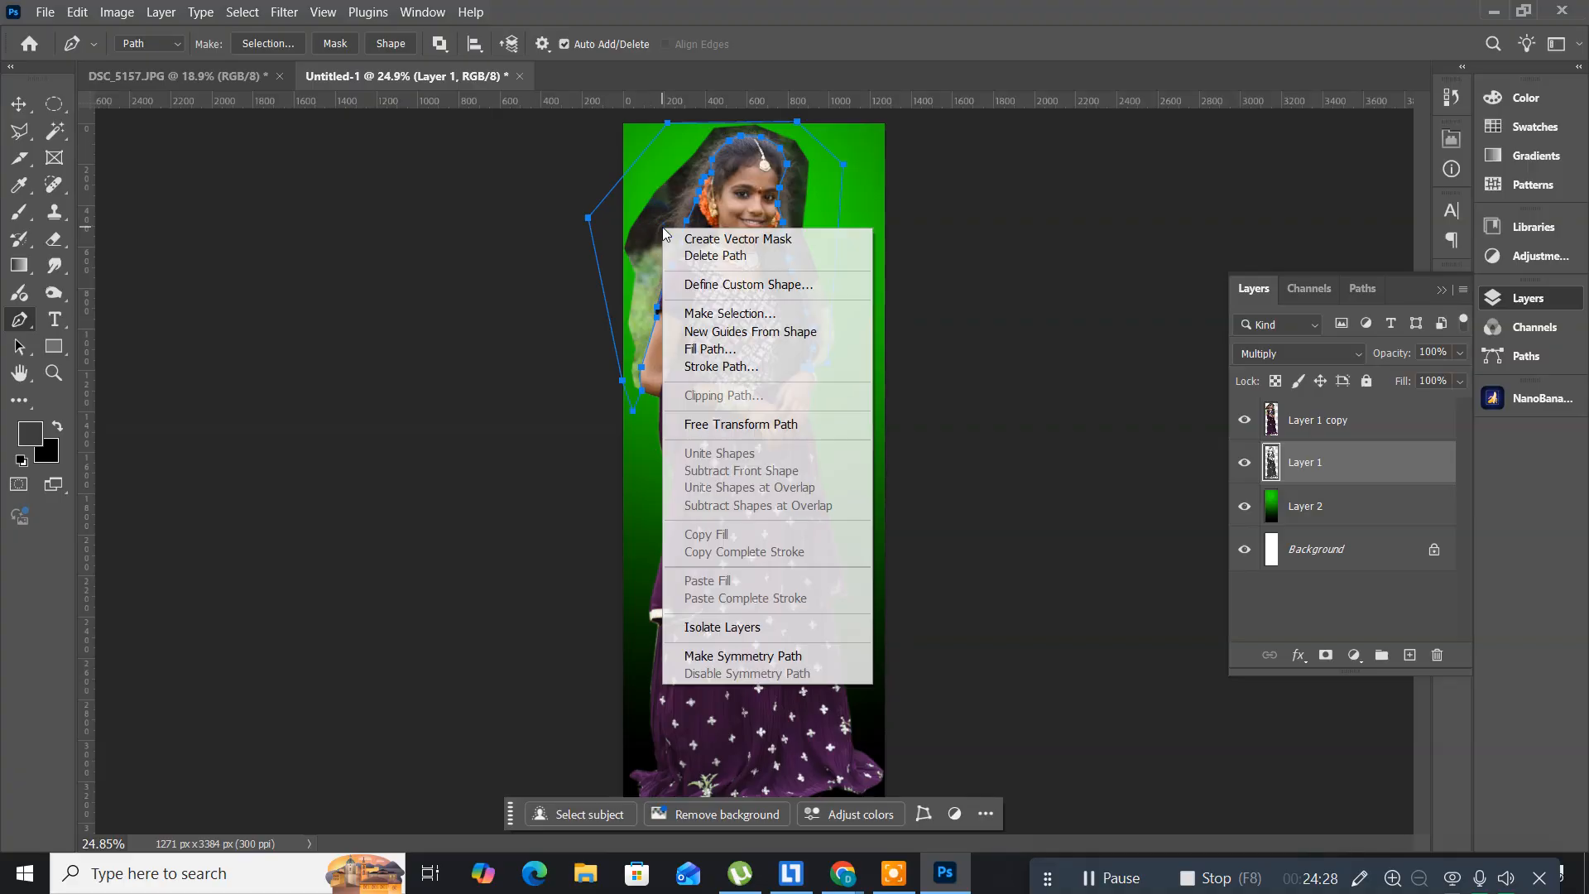
click(717, 315)
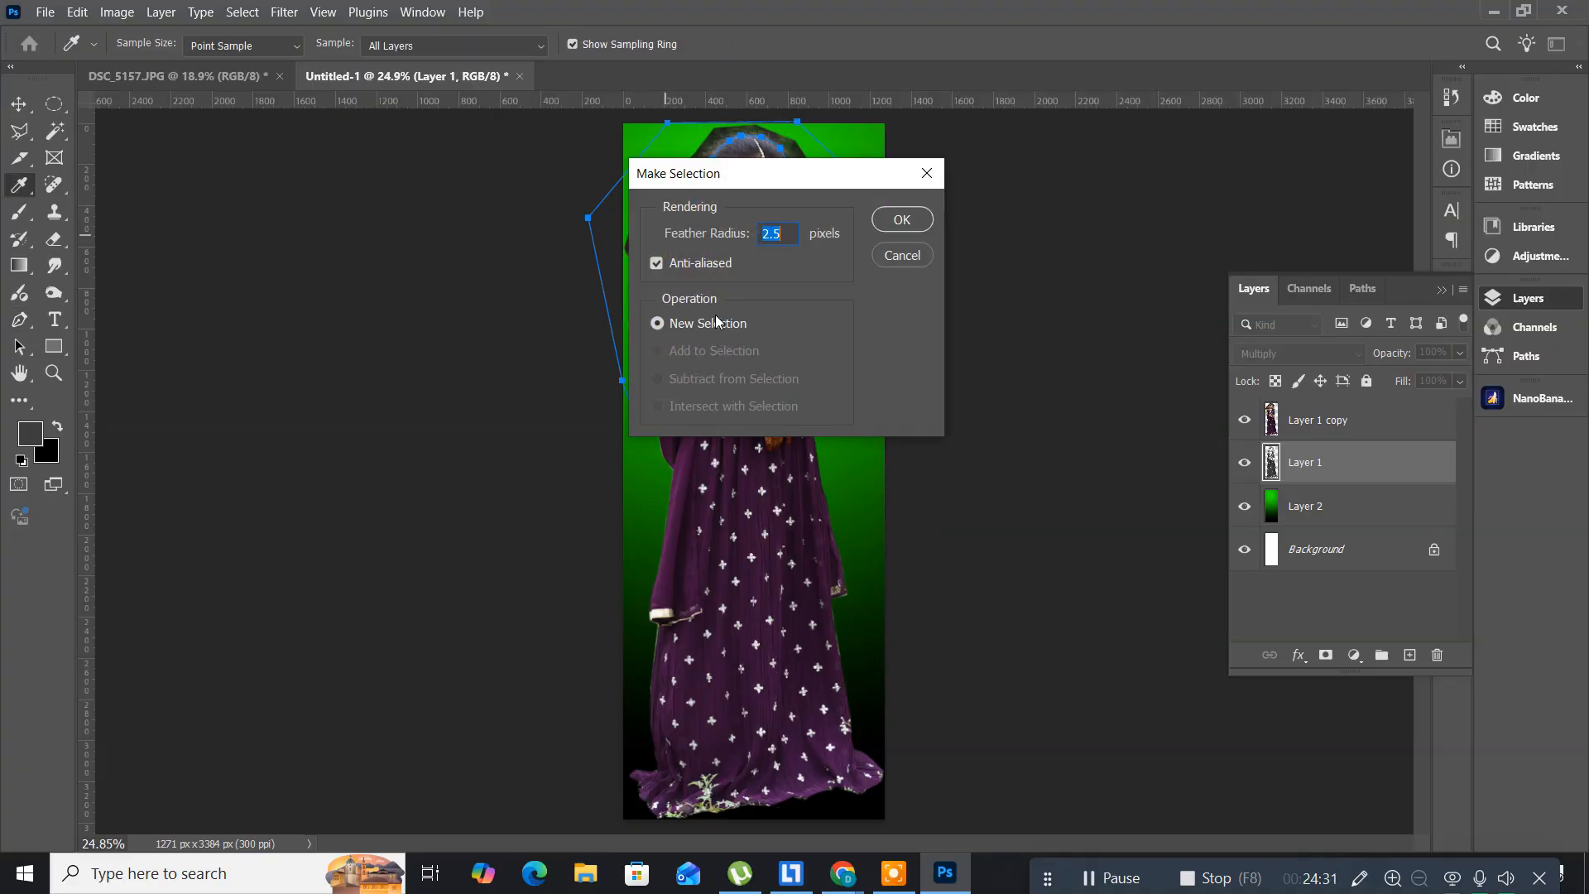
key(Return)
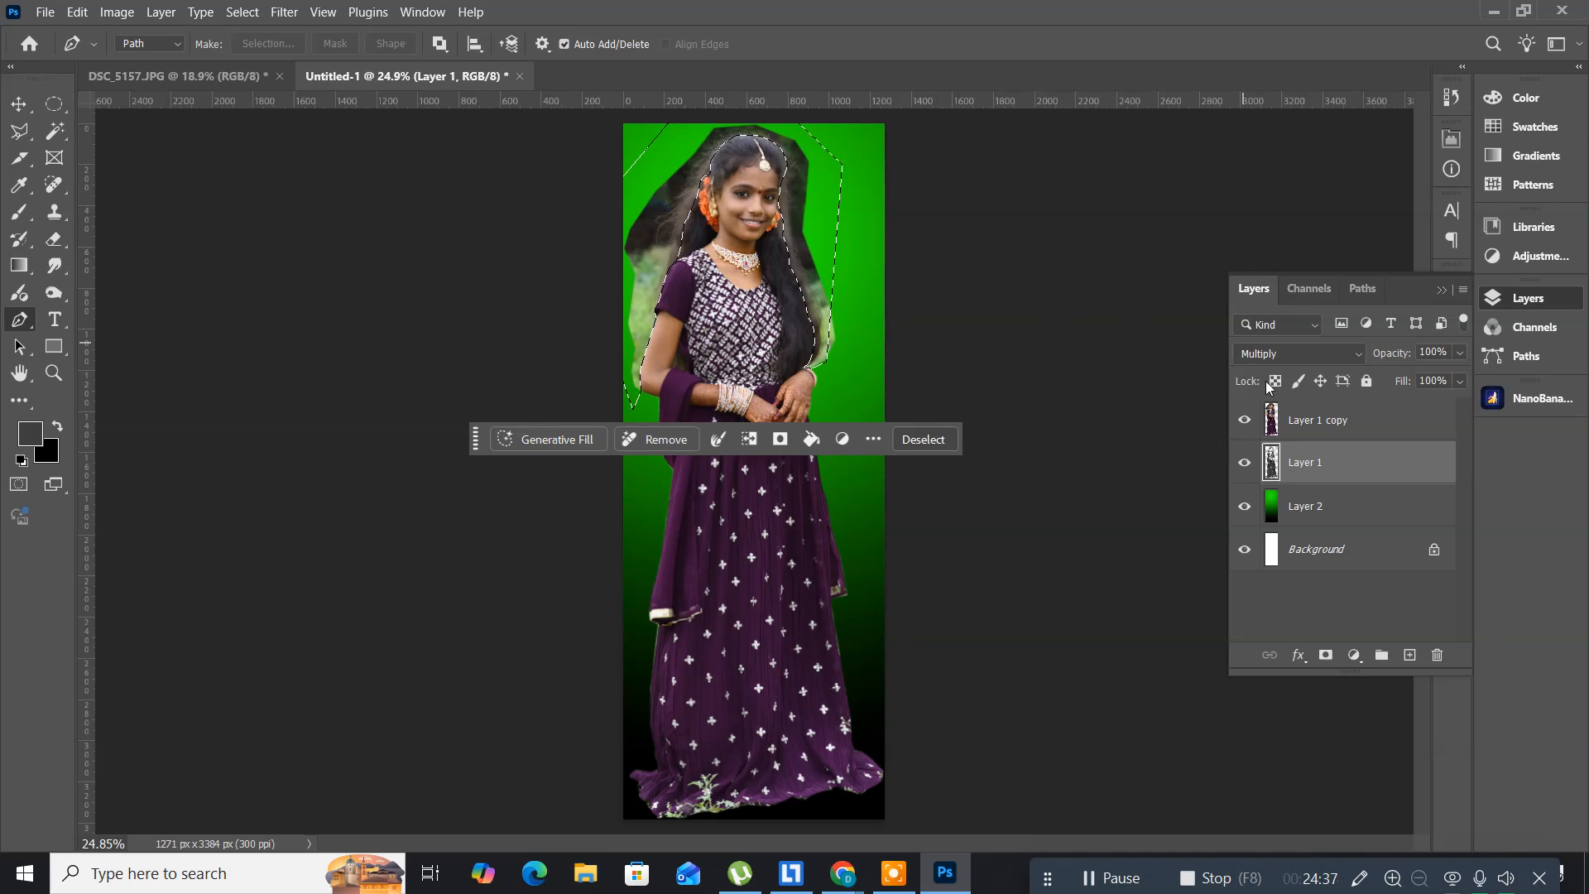
click(1303, 421)
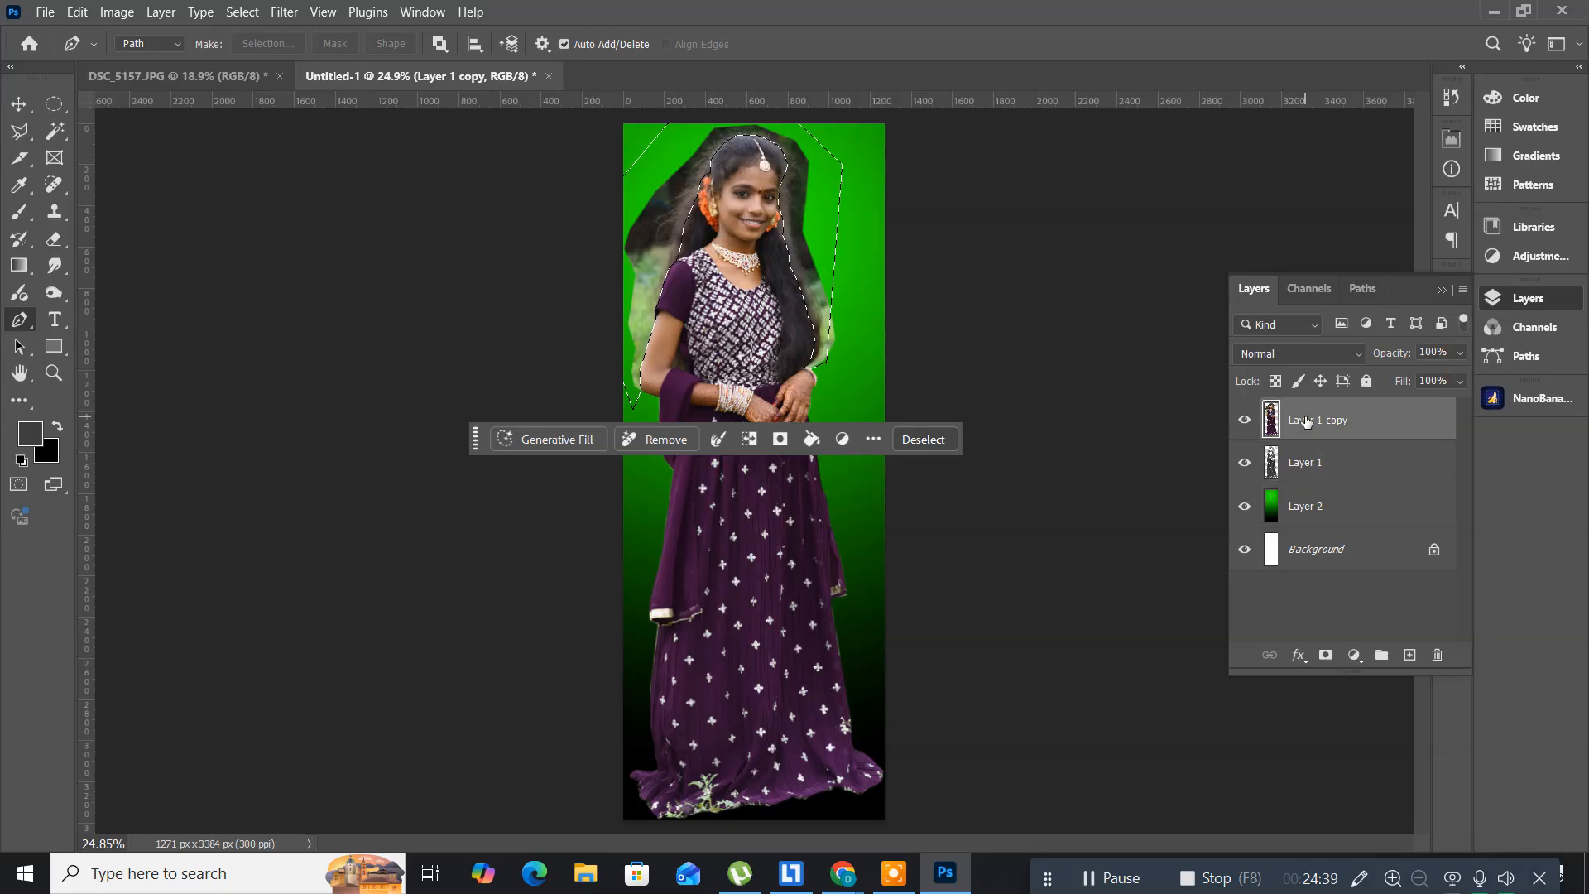
key(Delete)
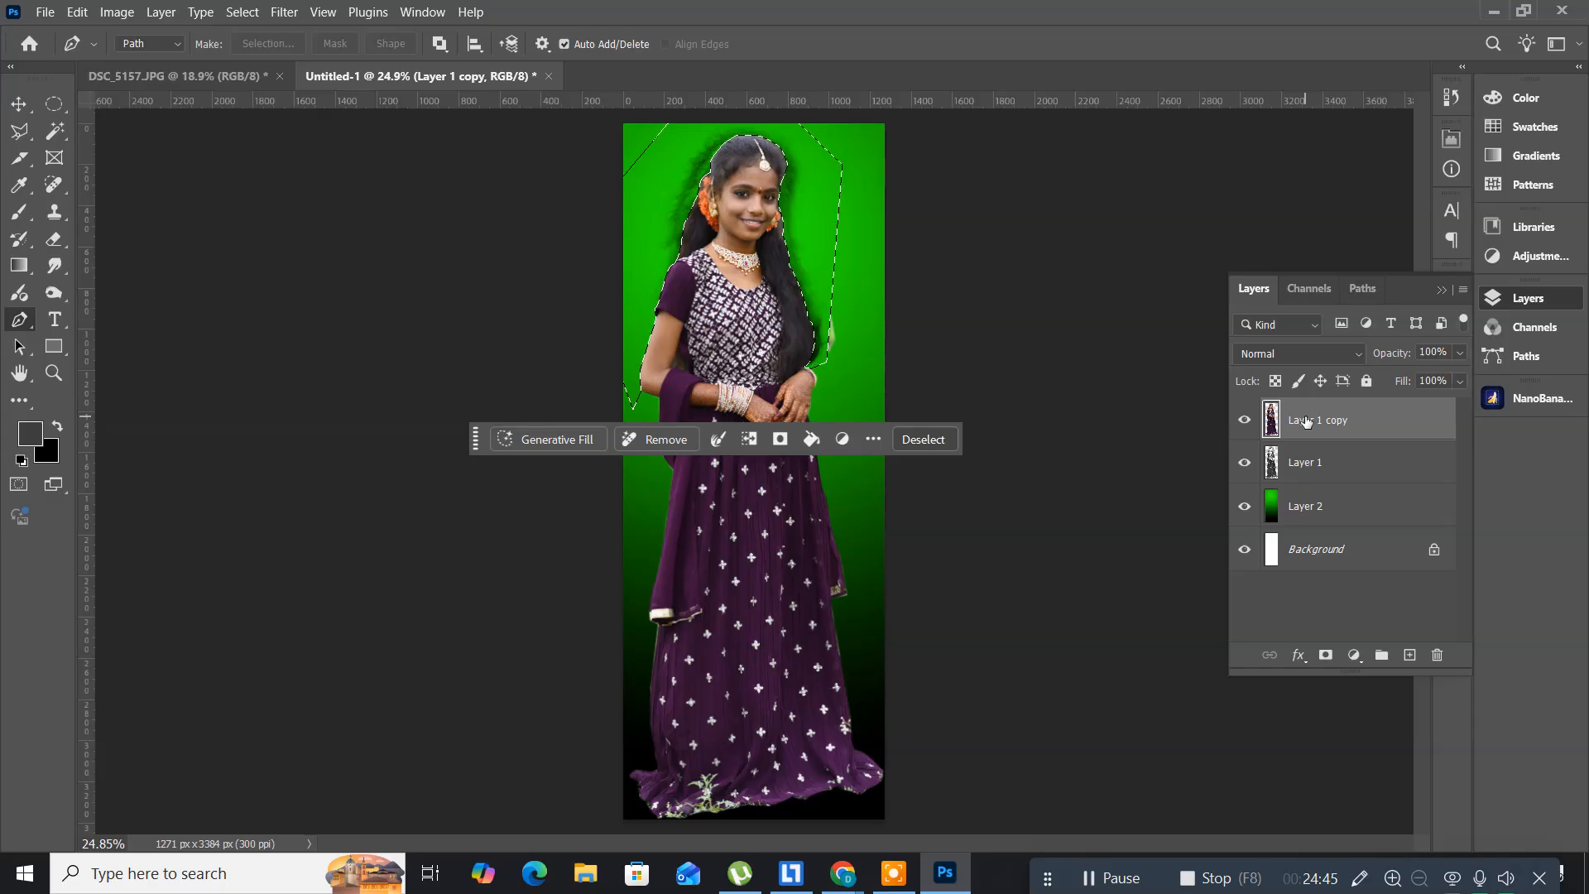
key(ctrl+d)
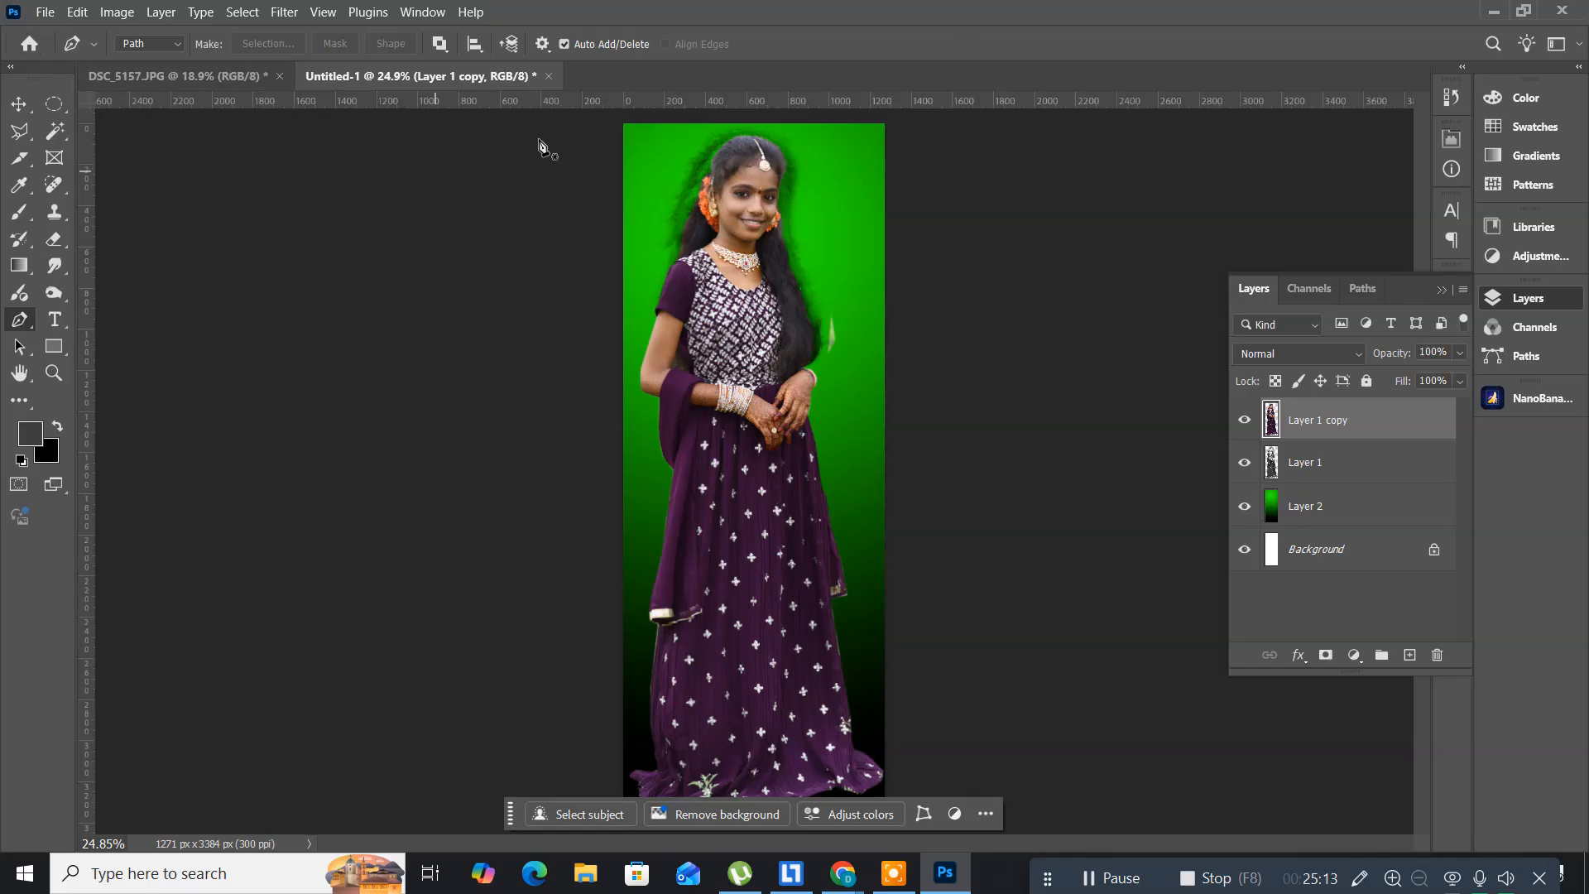
- Close the Untitled-1 document and clear the active selection in DSC_5157.JPG
click(548, 75)
click(837, 347)
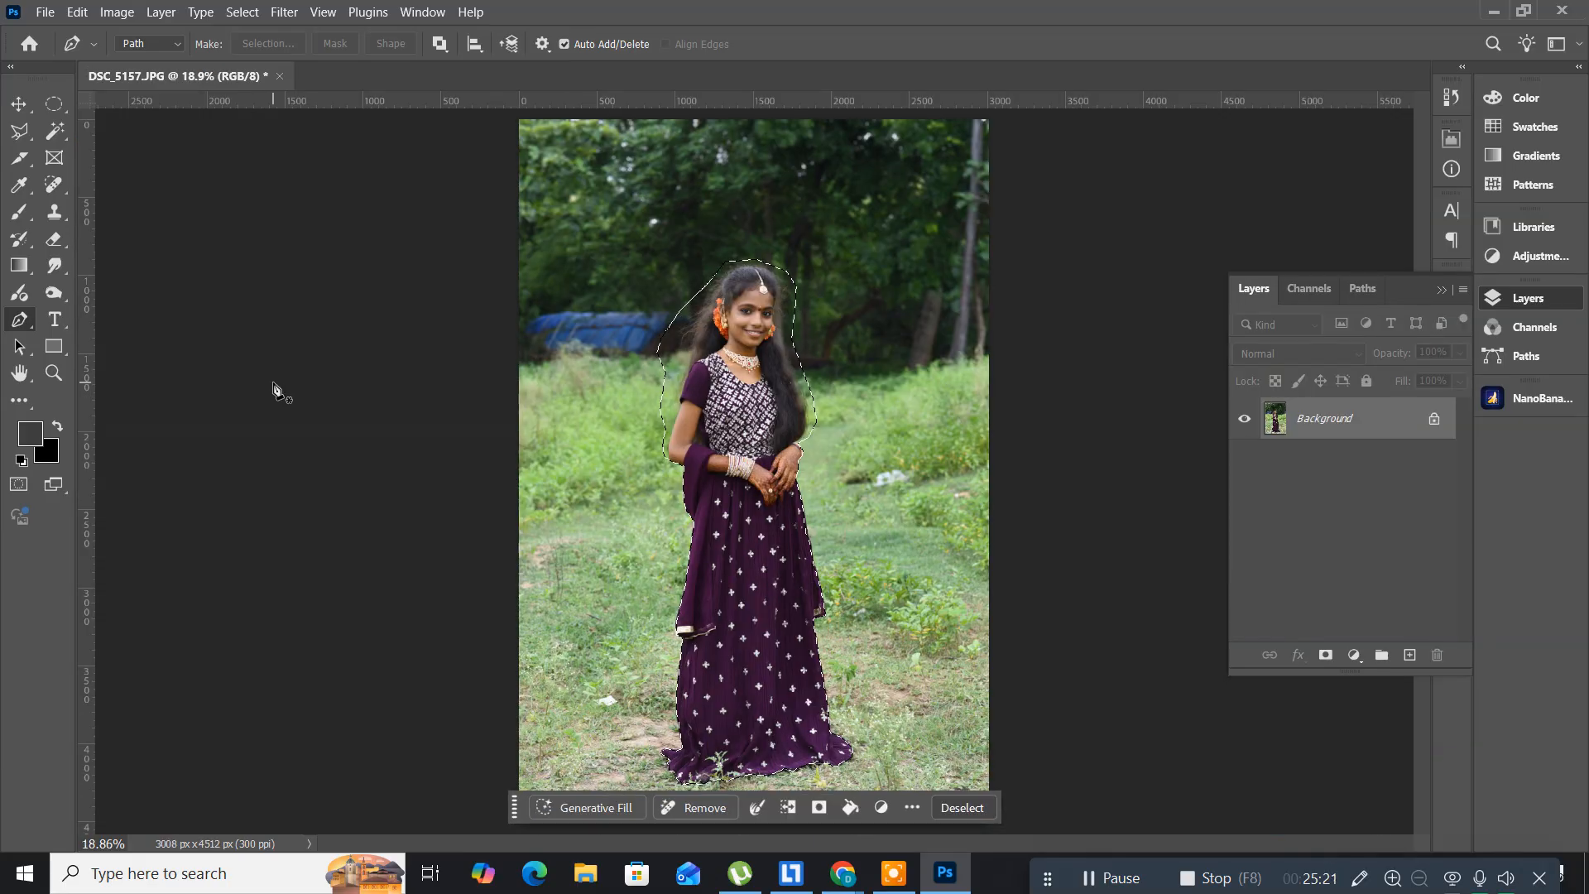
key(ctrl+d)
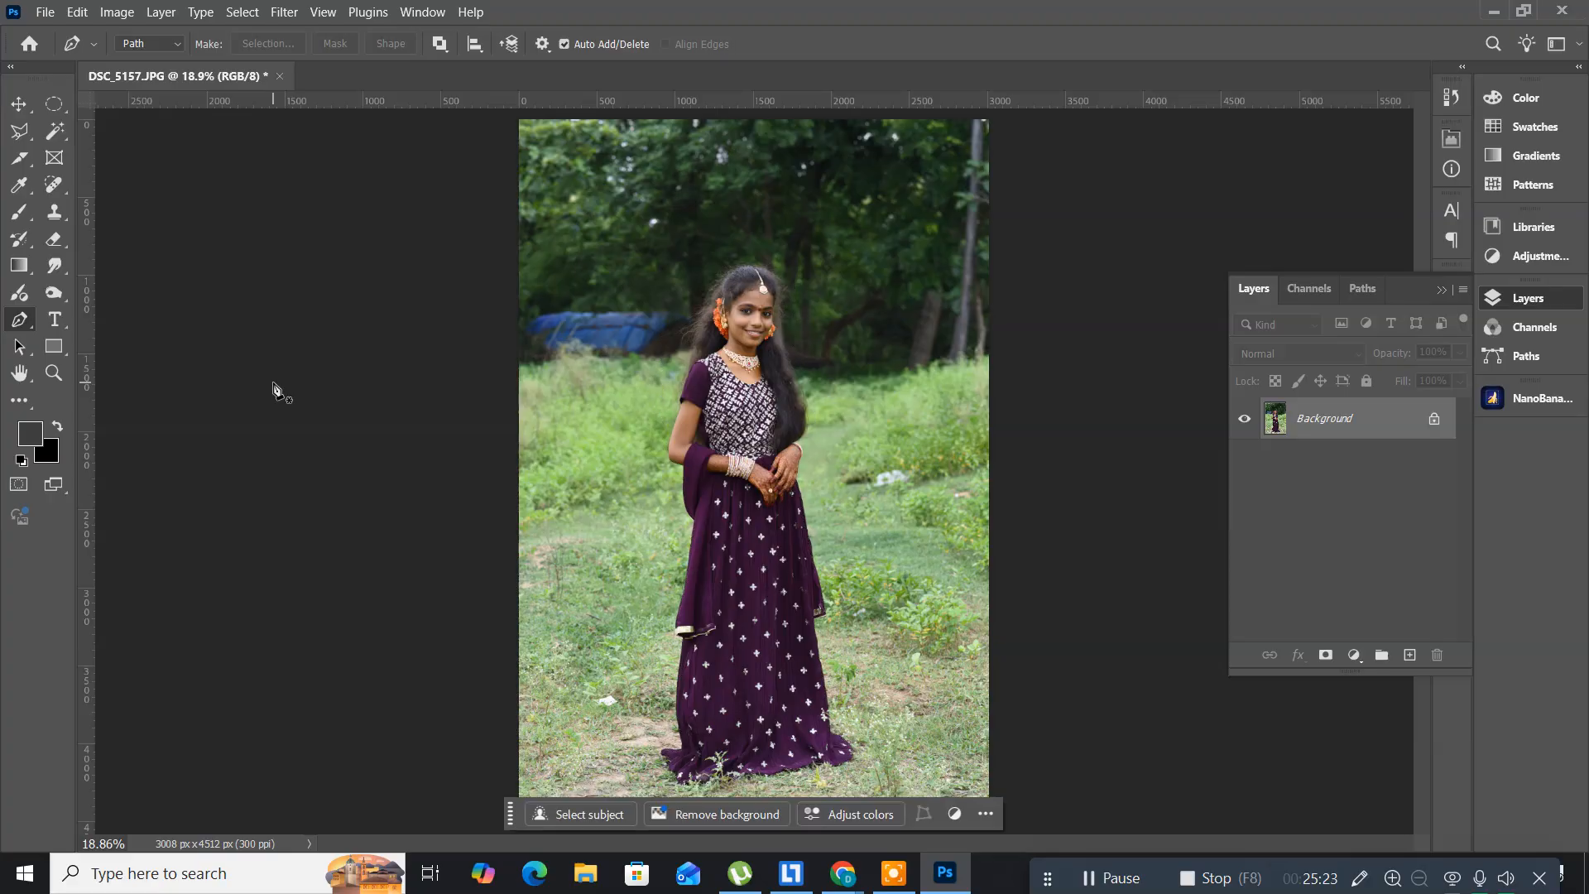
- Select the girl automatically with the Subject command and hide the scenery around her with a layer mask
click(244, 22)
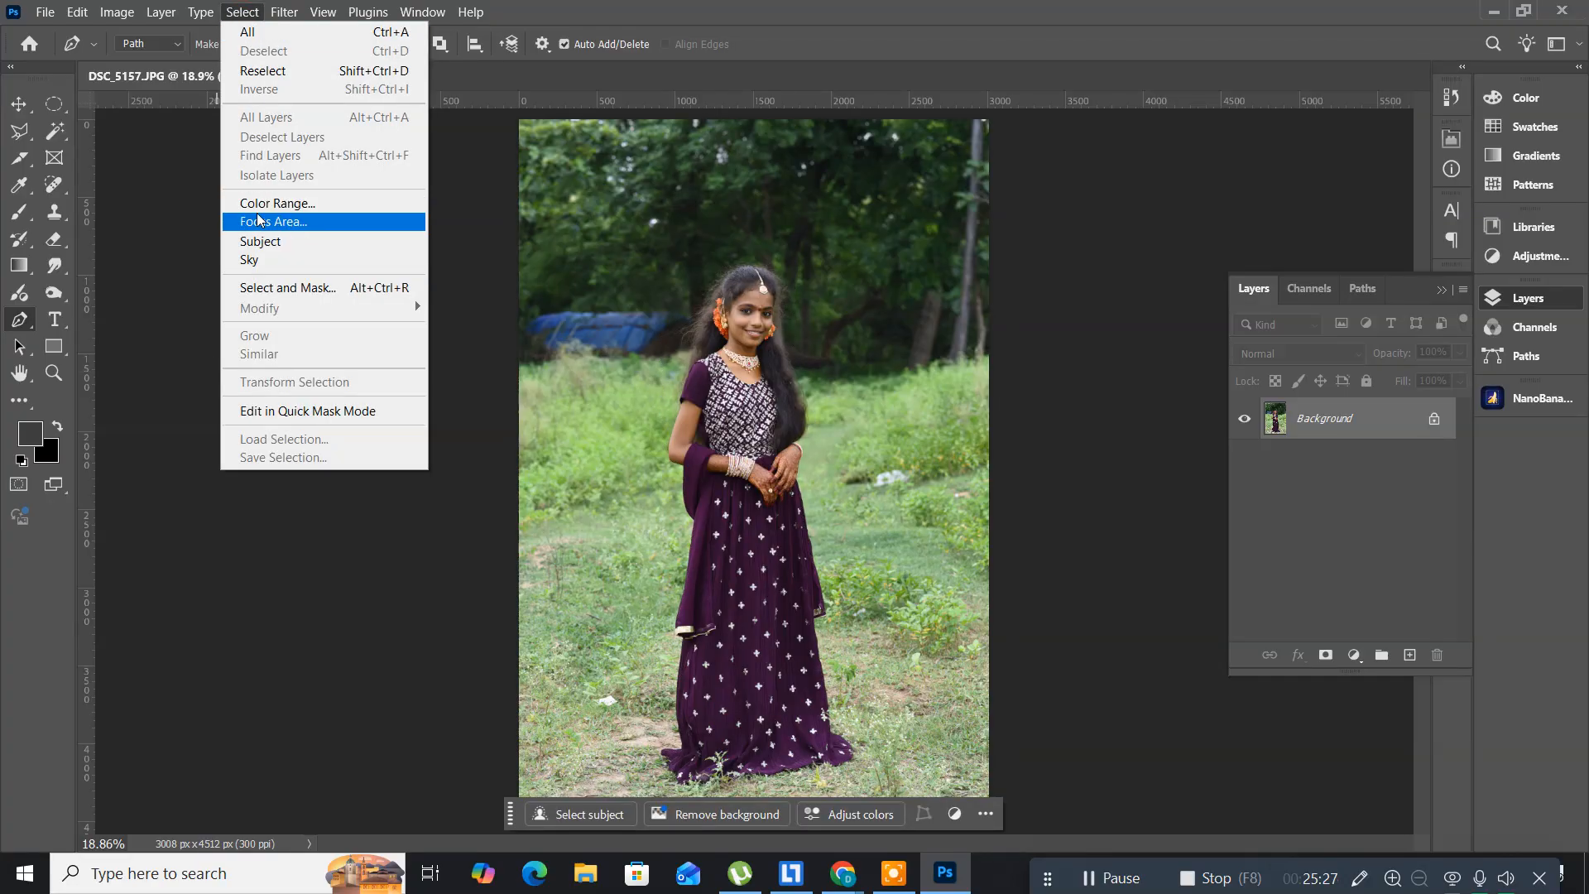
click(264, 244)
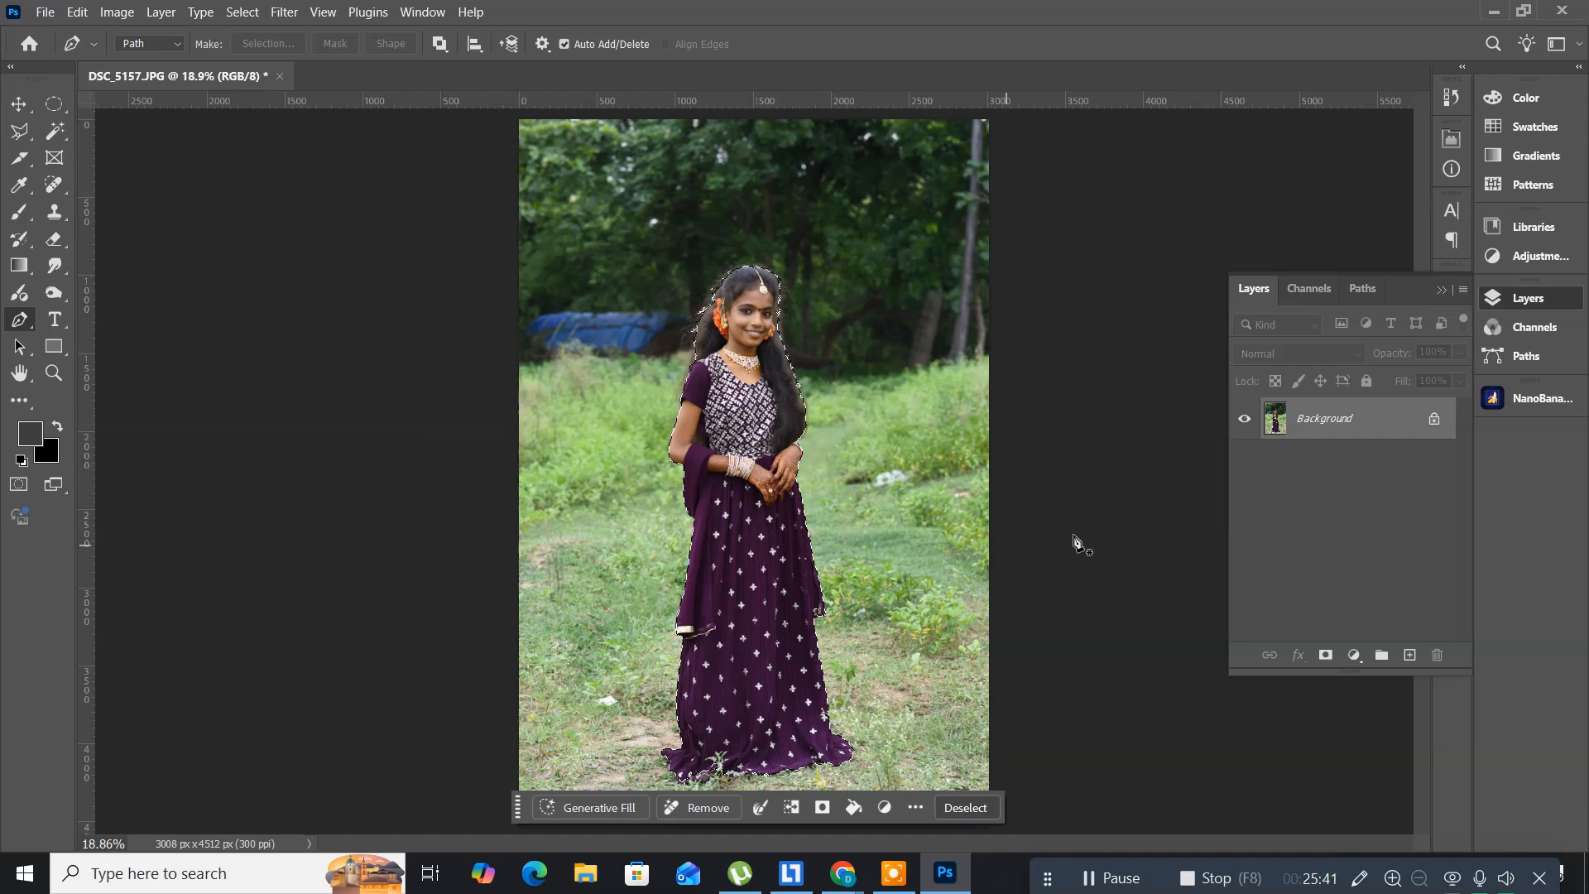
click(1326, 656)
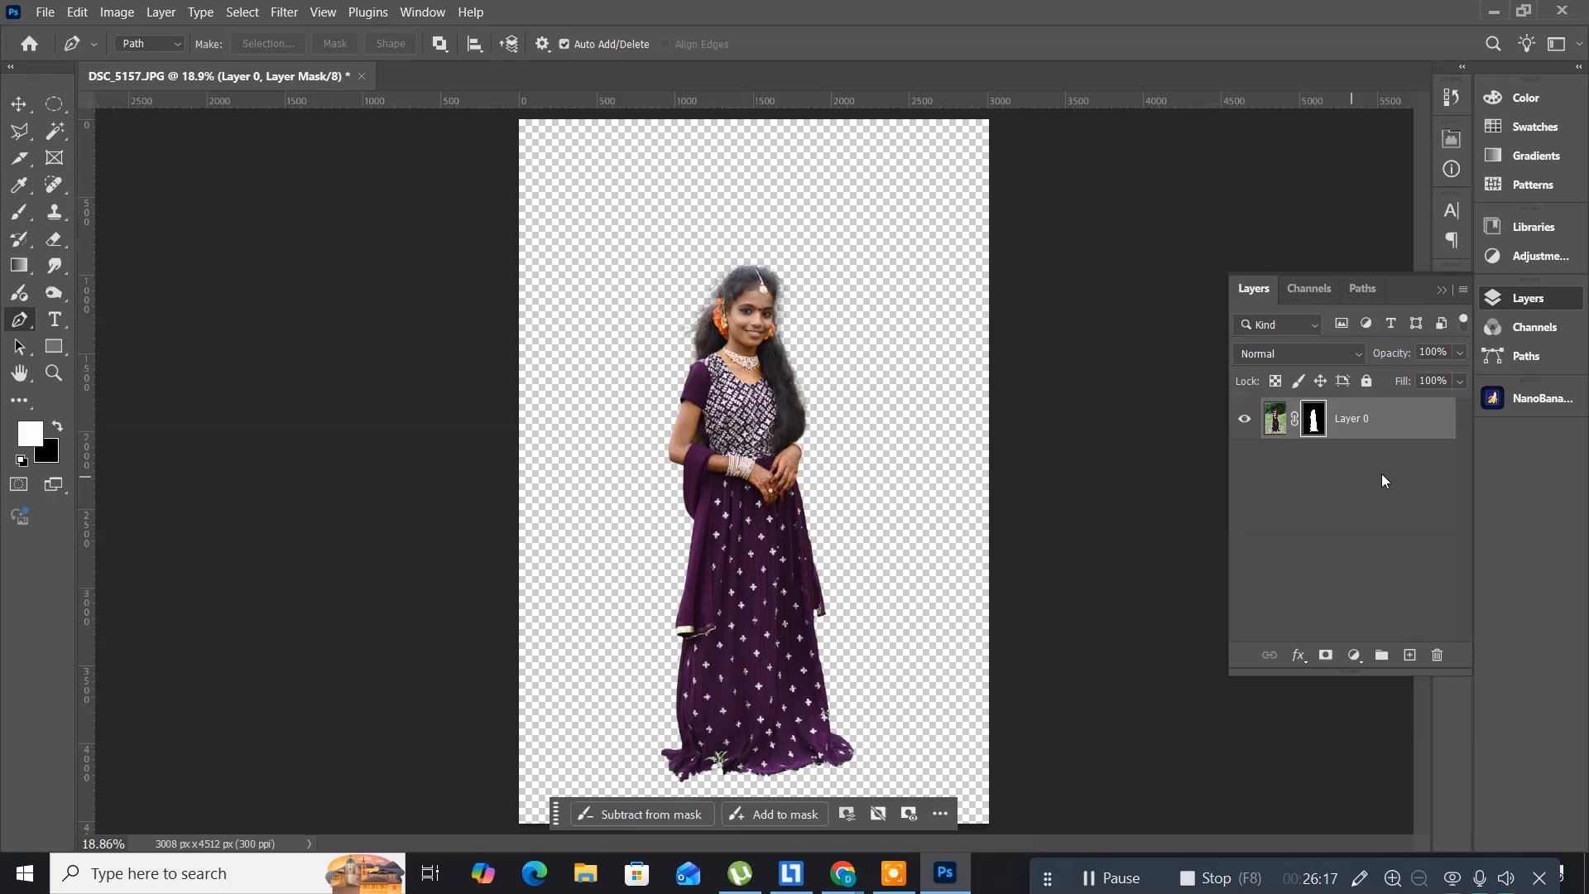
- Create a new blank layer named Layer 1 and place it beneath Layer 0
key(ctrl+shift+n)
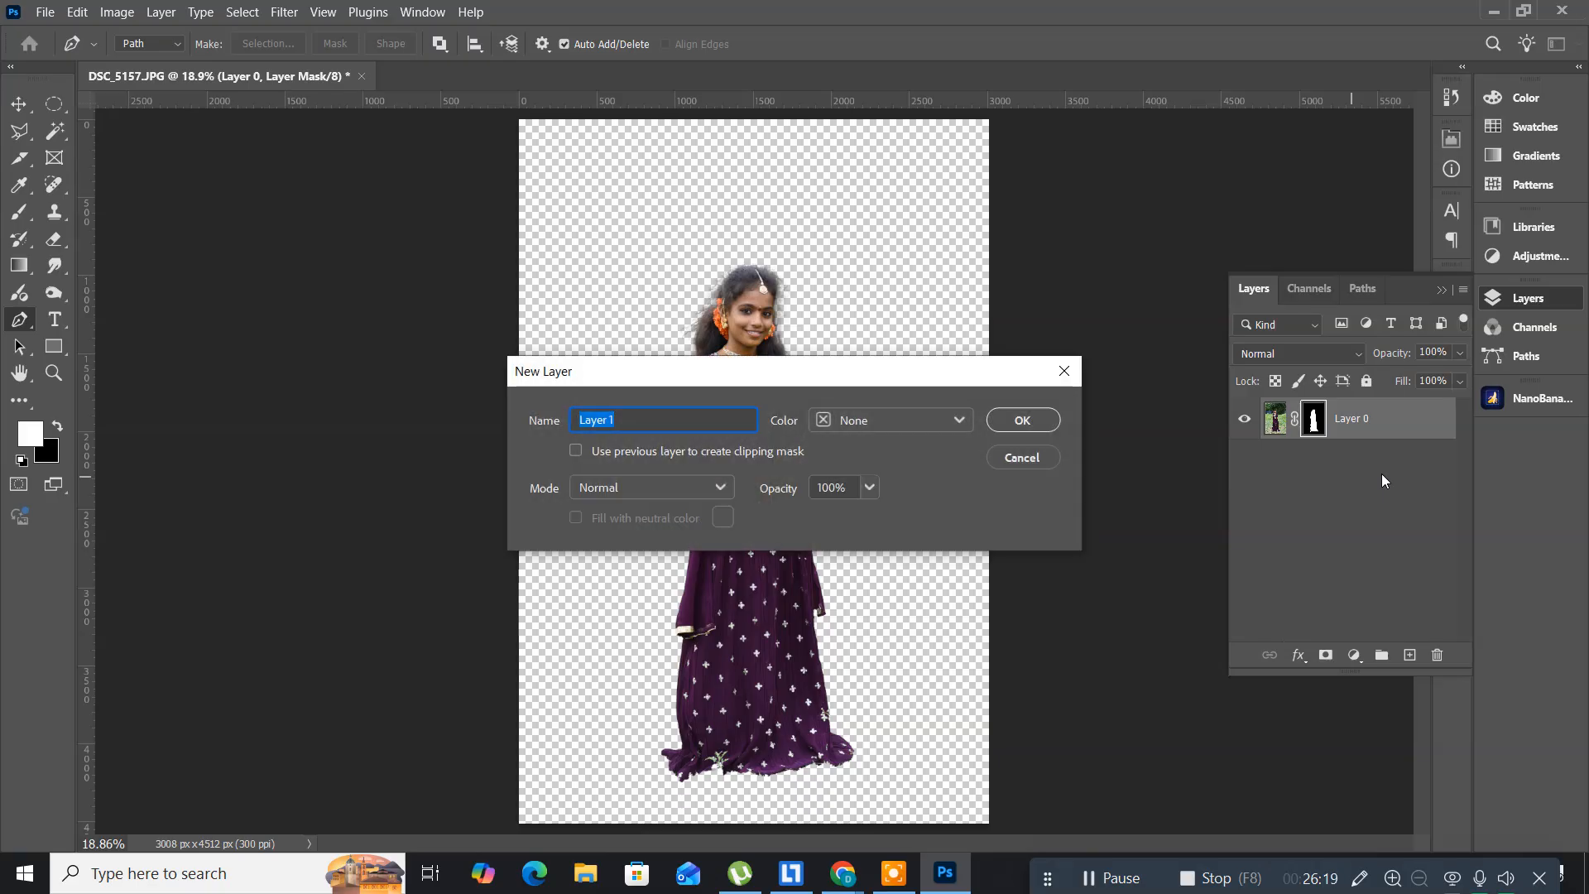
key(Return)
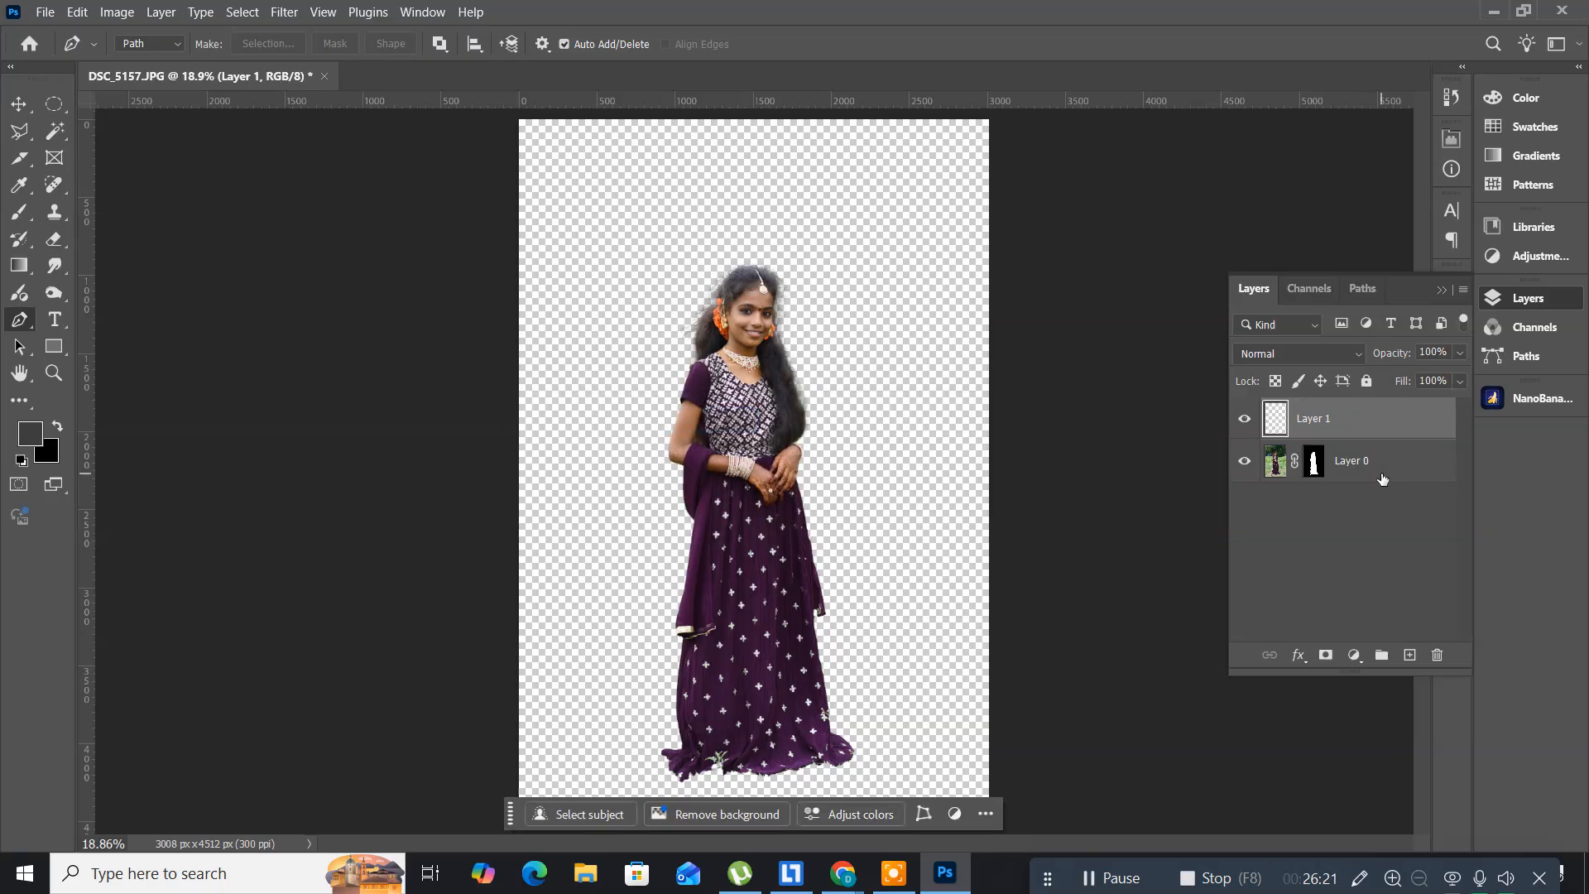
key(ctrl+bracketleft)
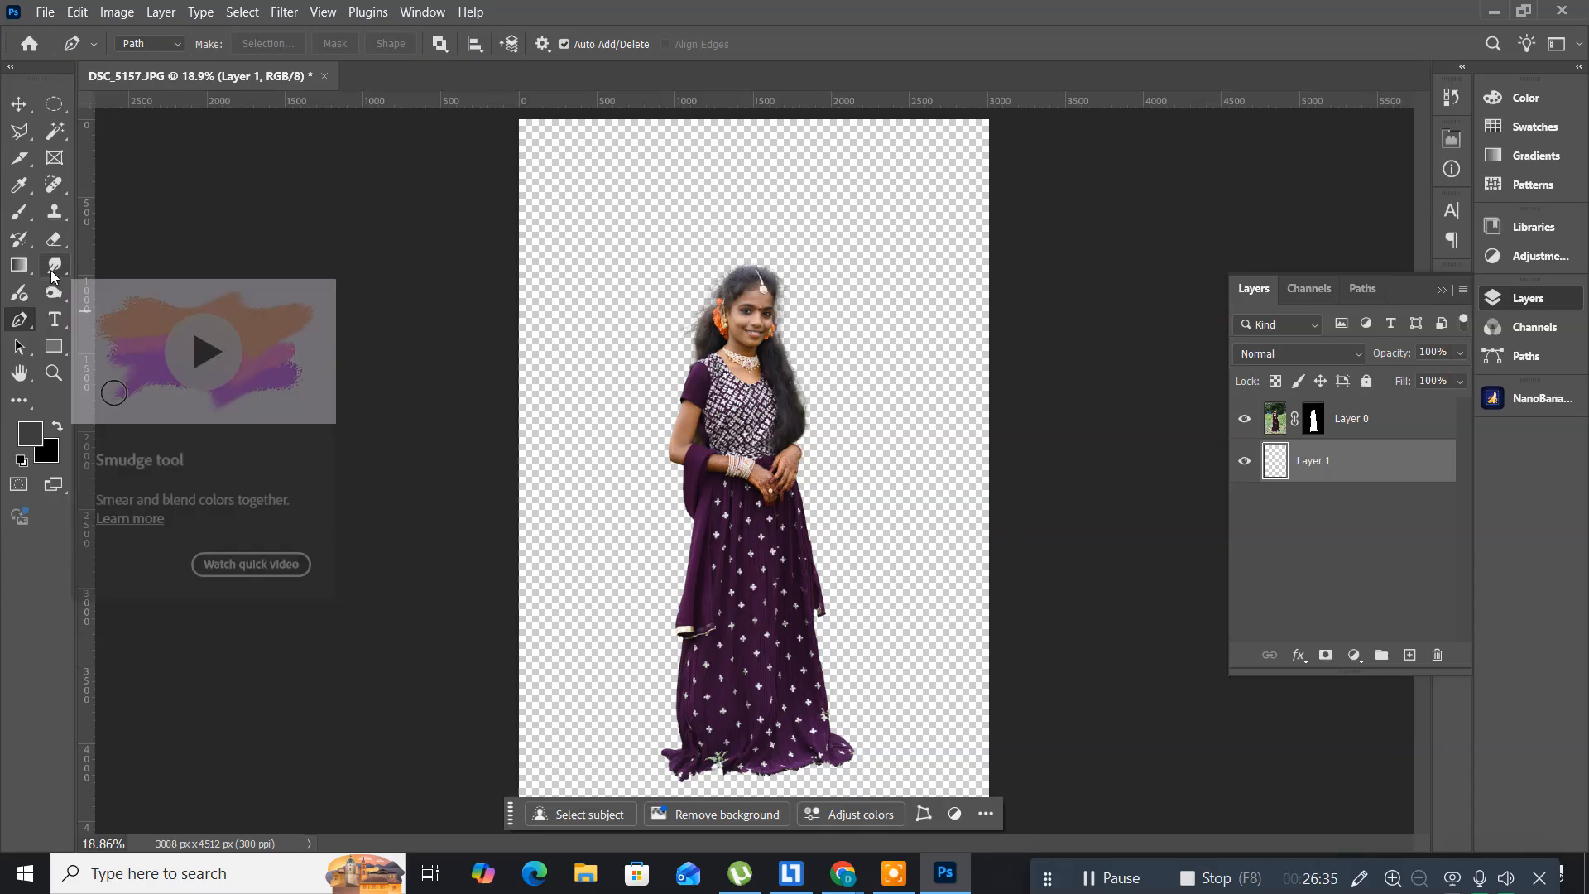
- Fill Layer 1 with a radial gradient from magenta #e002fa to black, running from the girl's neck outward past the image's lower-right corner
click(17, 273)
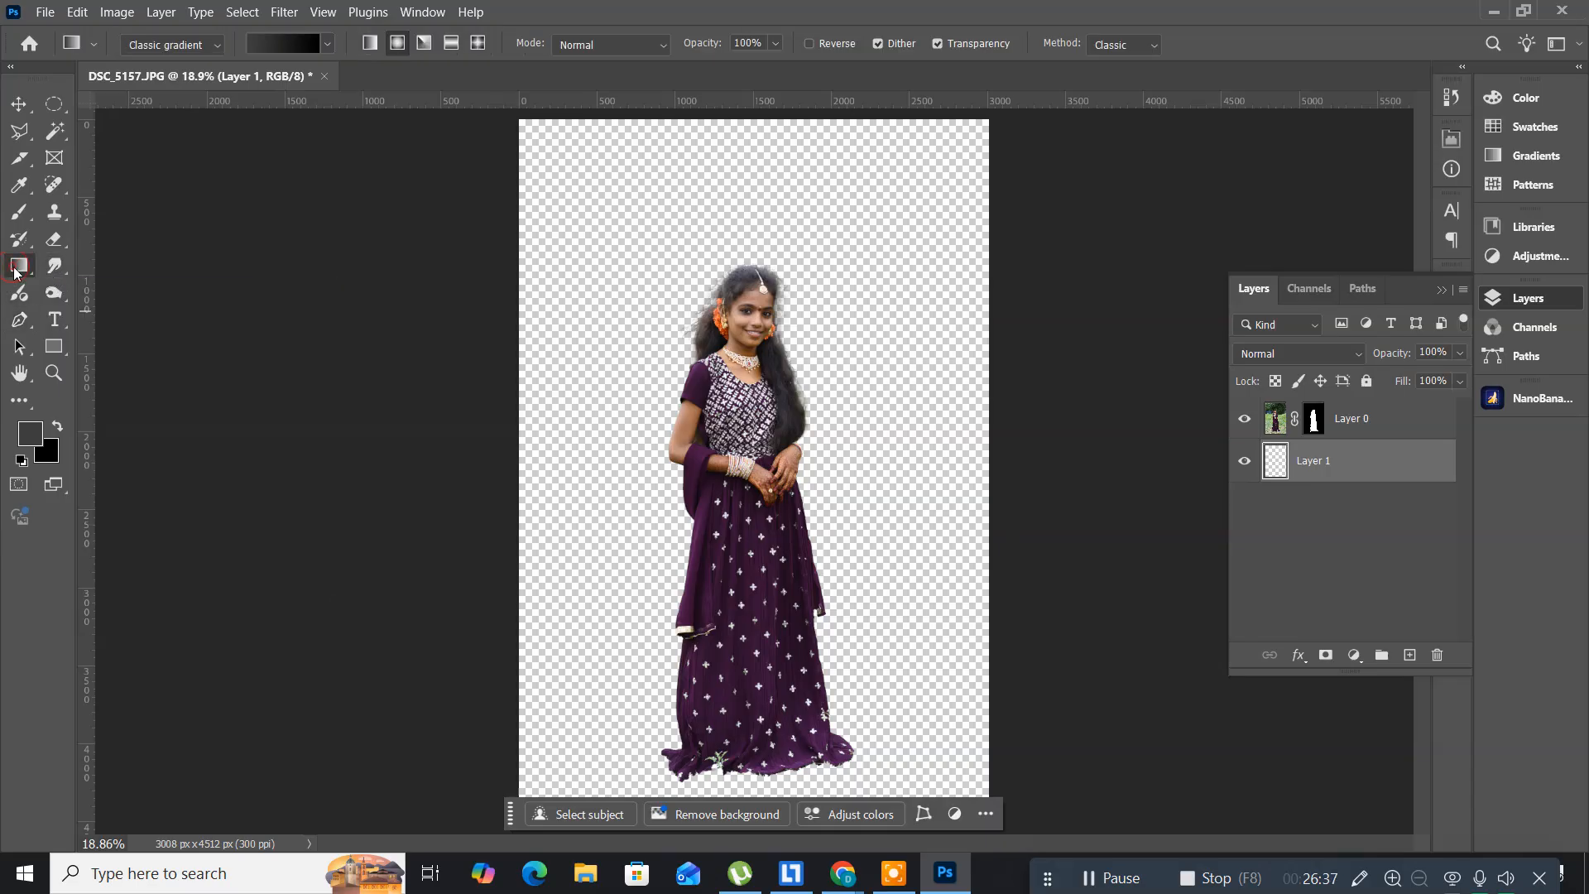
click(22, 432)
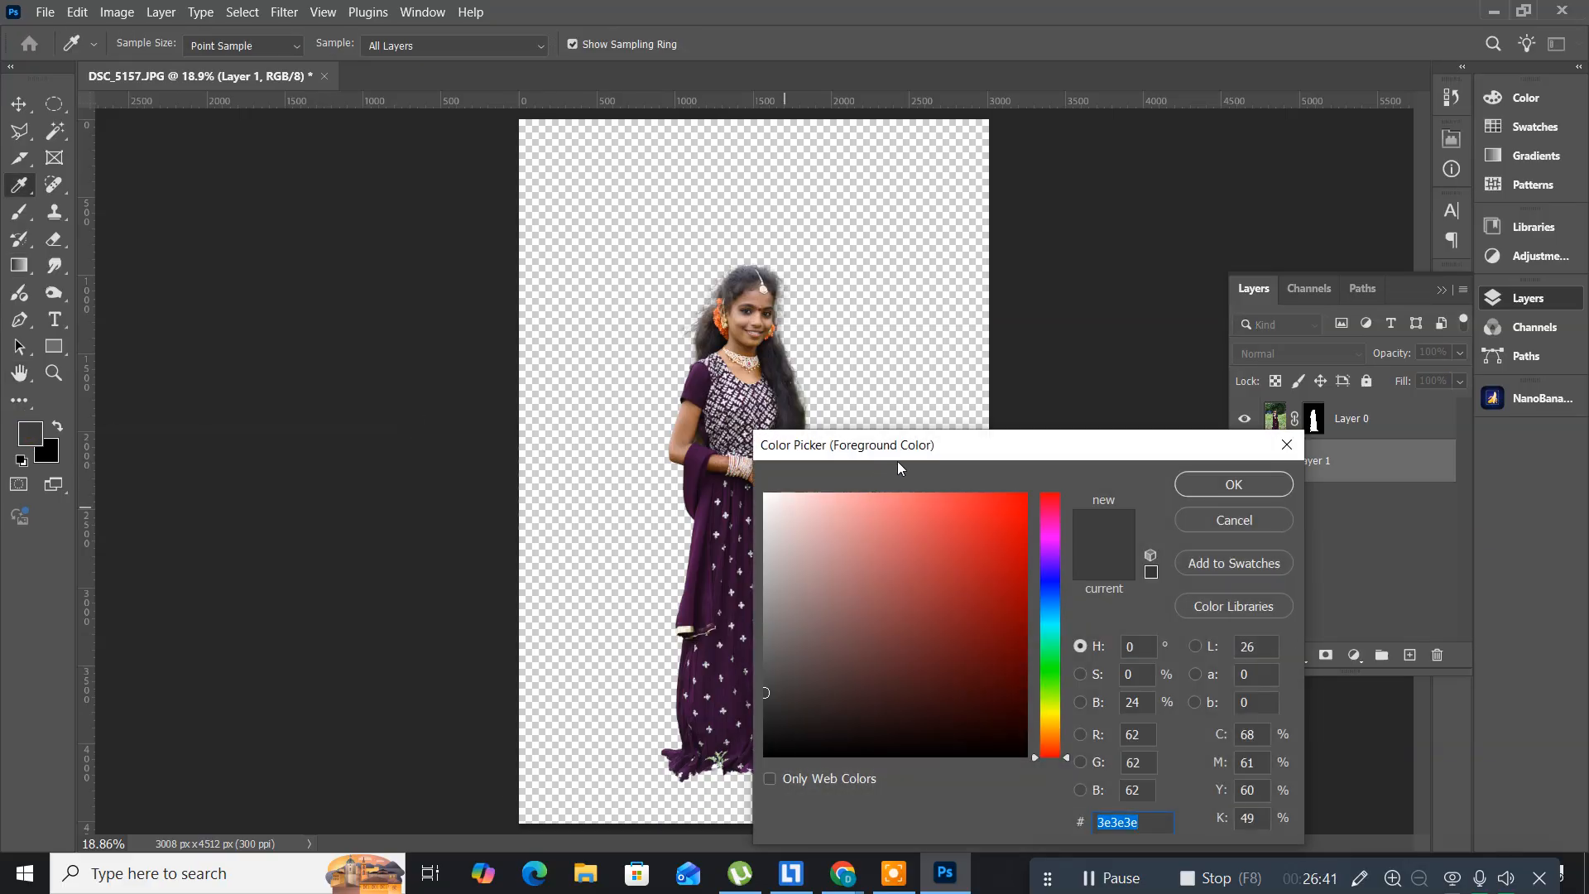
drag(908, 452, 392, 288)
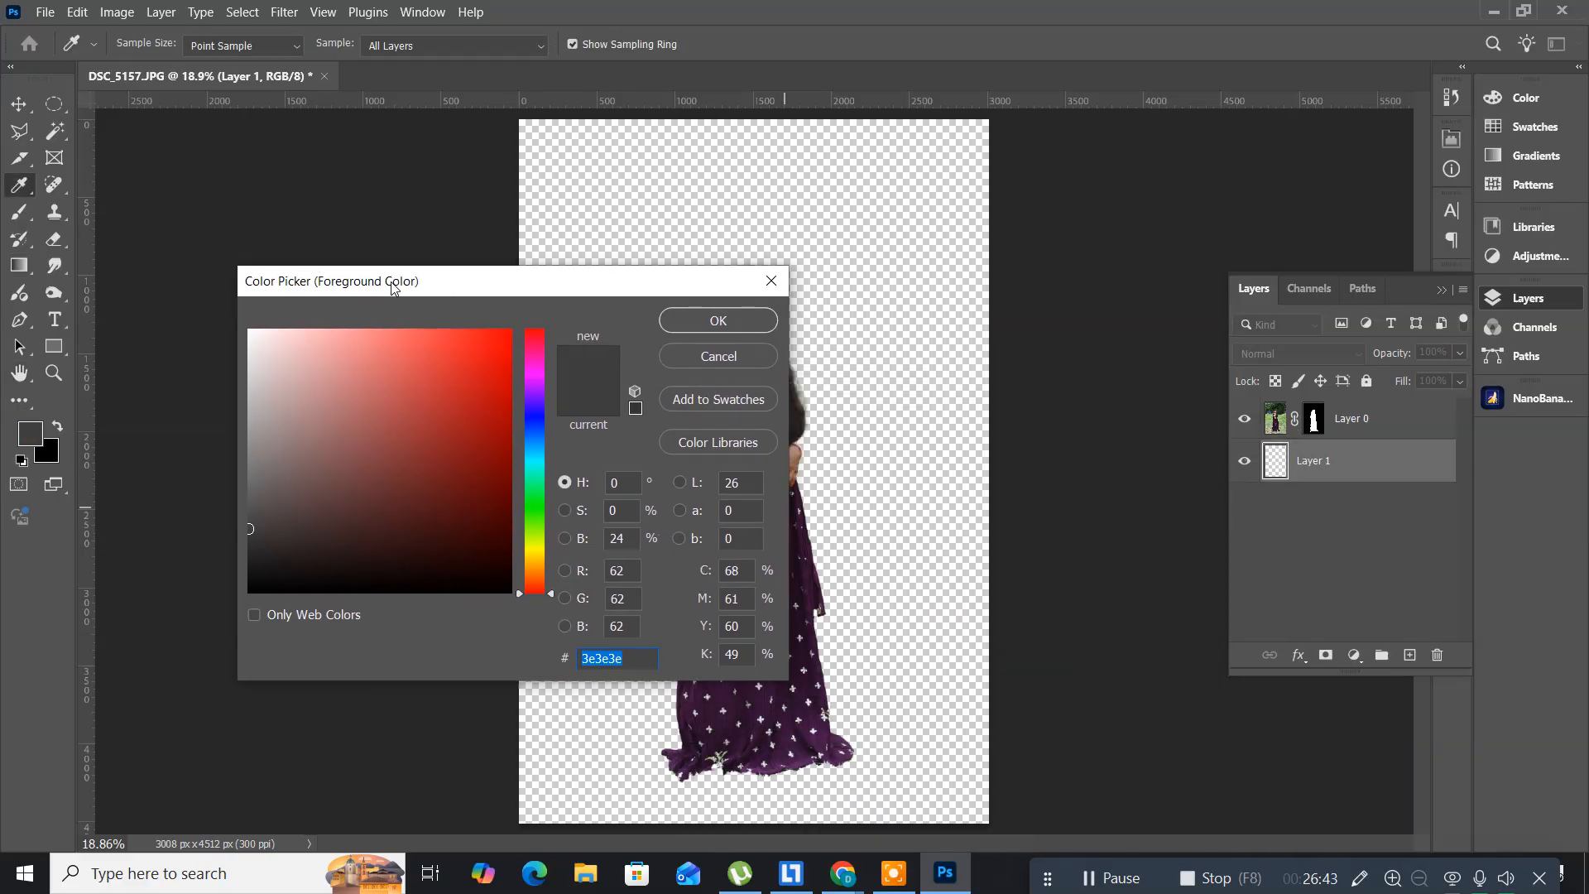
click(535, 378)
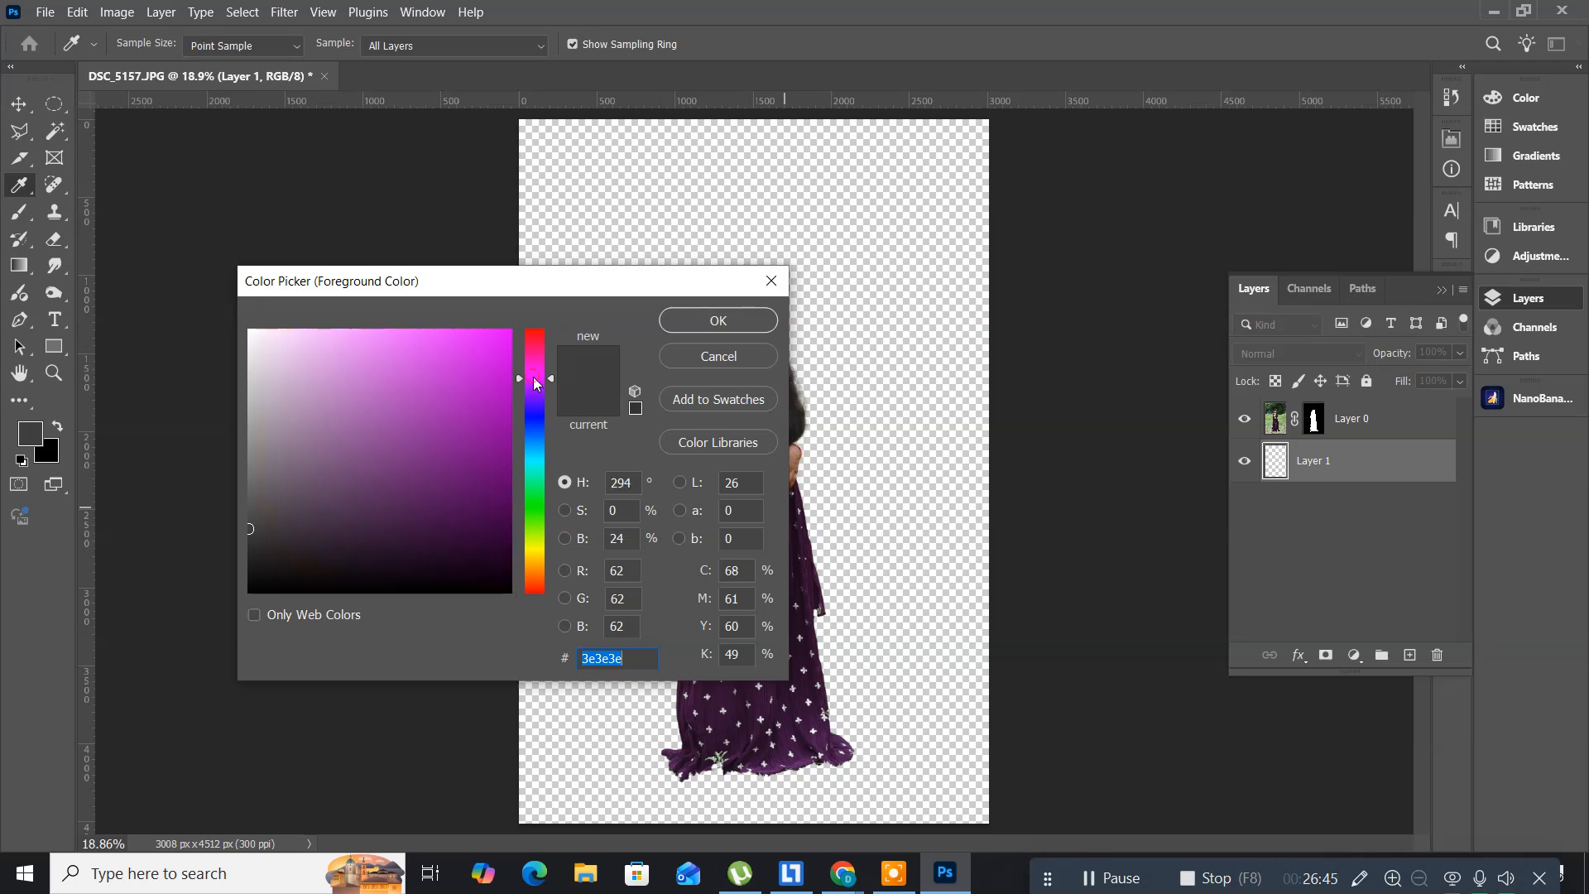
click(511, 335)
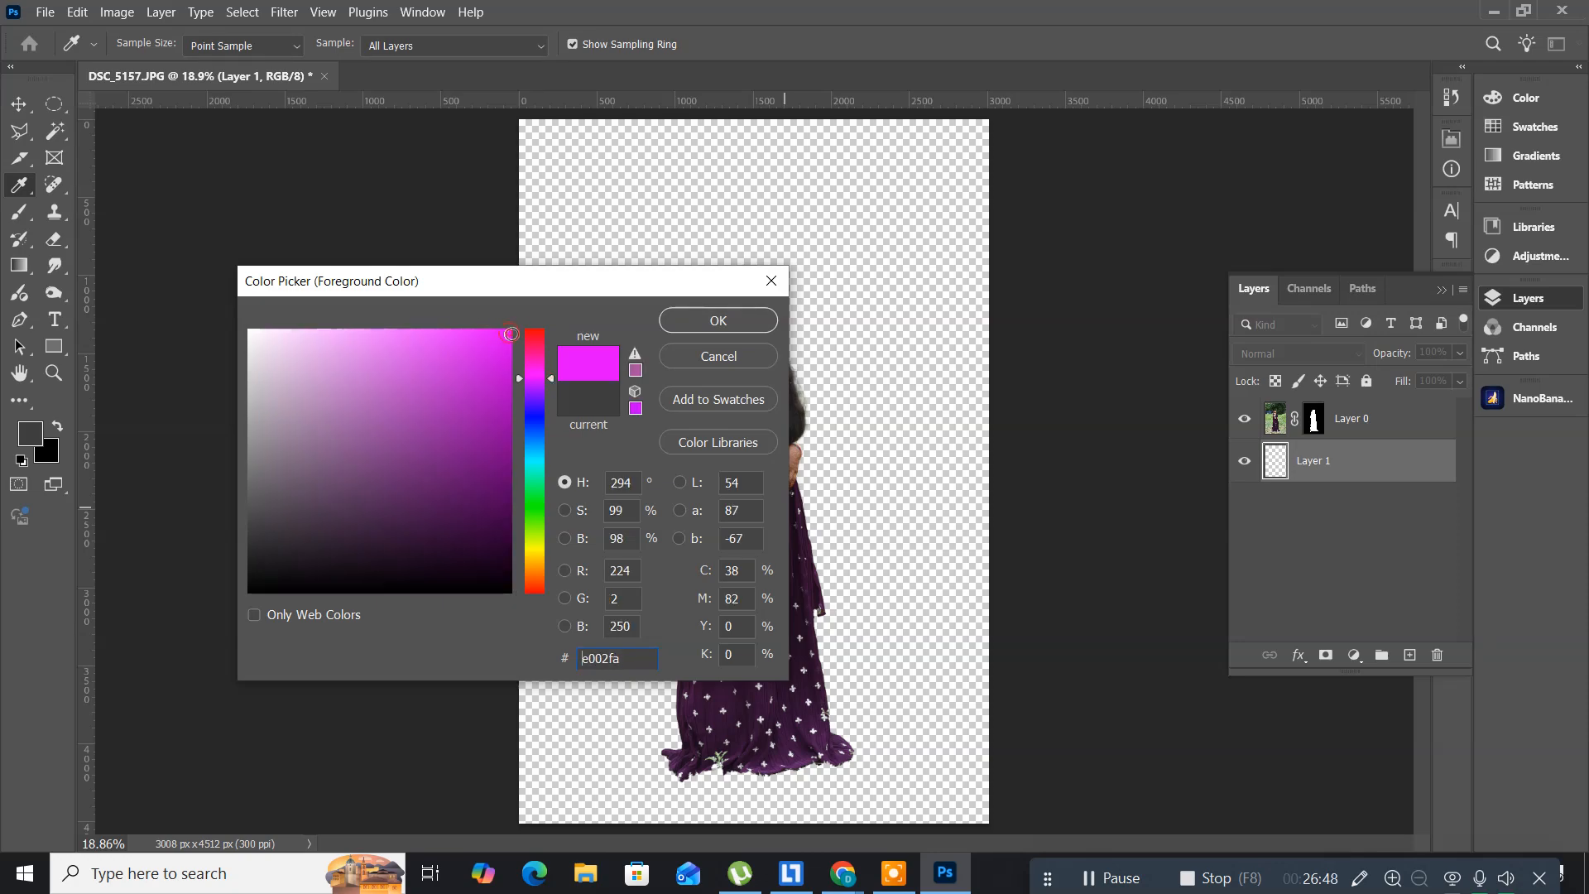
click(688, 328)
key(g)
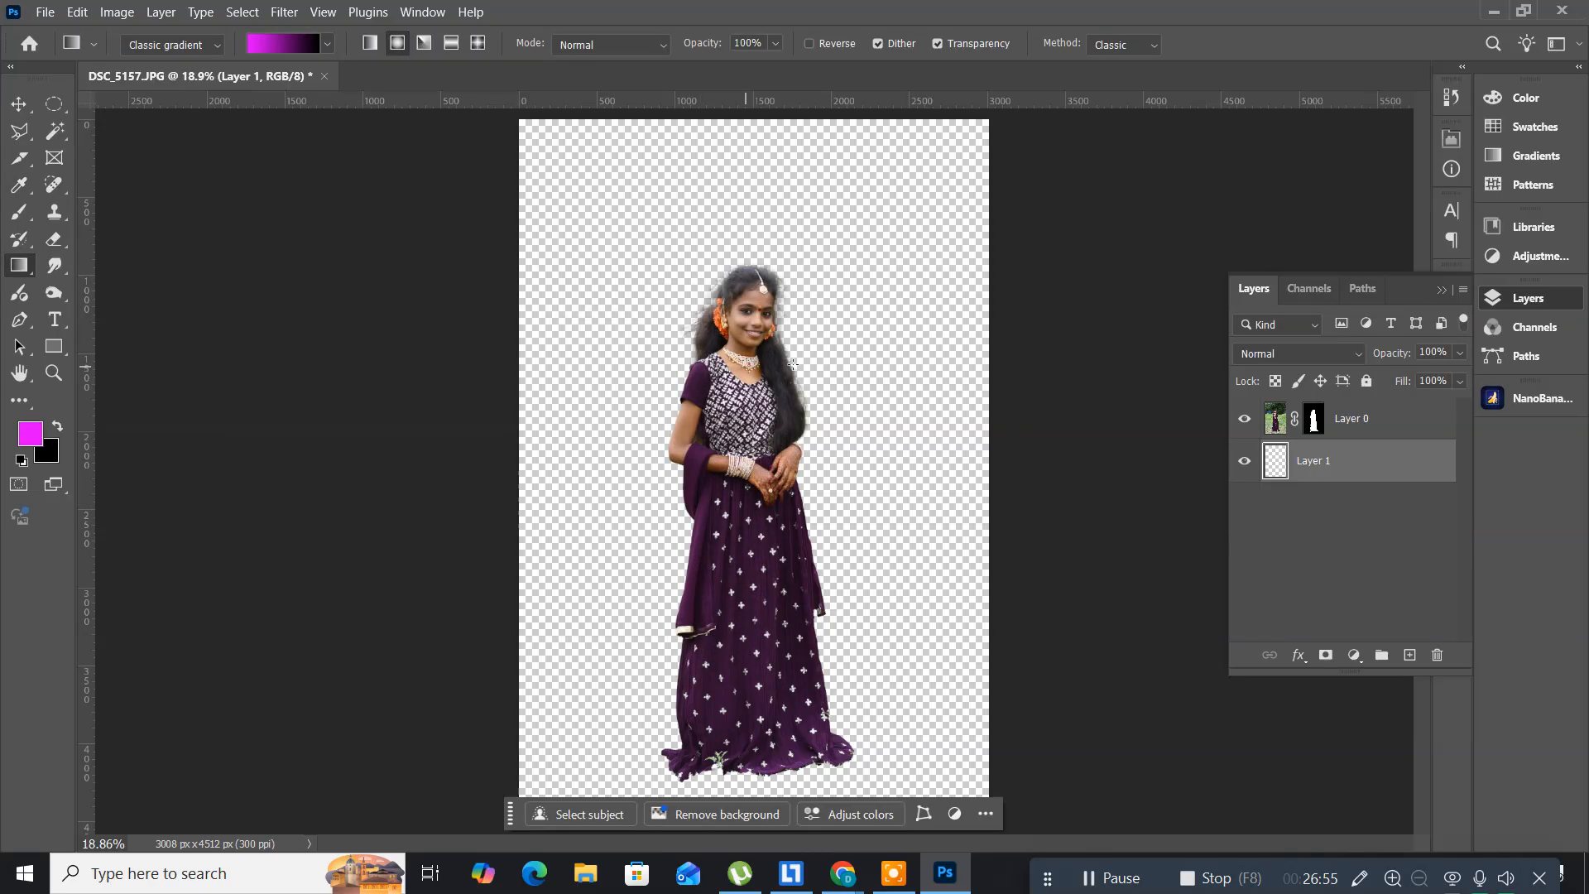
drag(744, 336, 1043, 798)
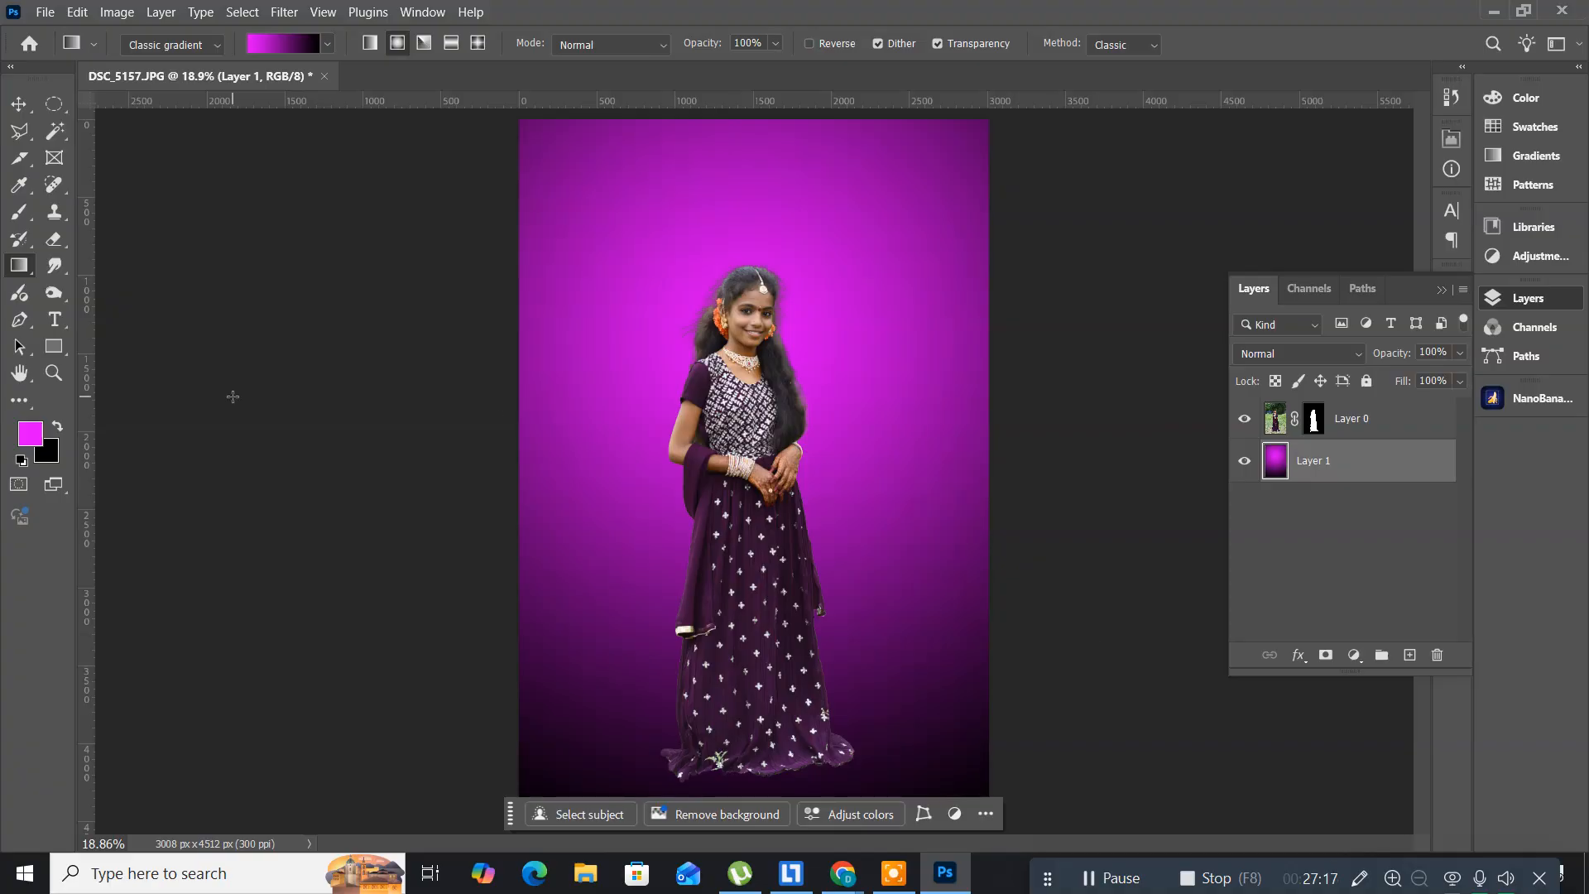
- Close the DSC_5157.JPG document without saving its changes
click(20, 104)
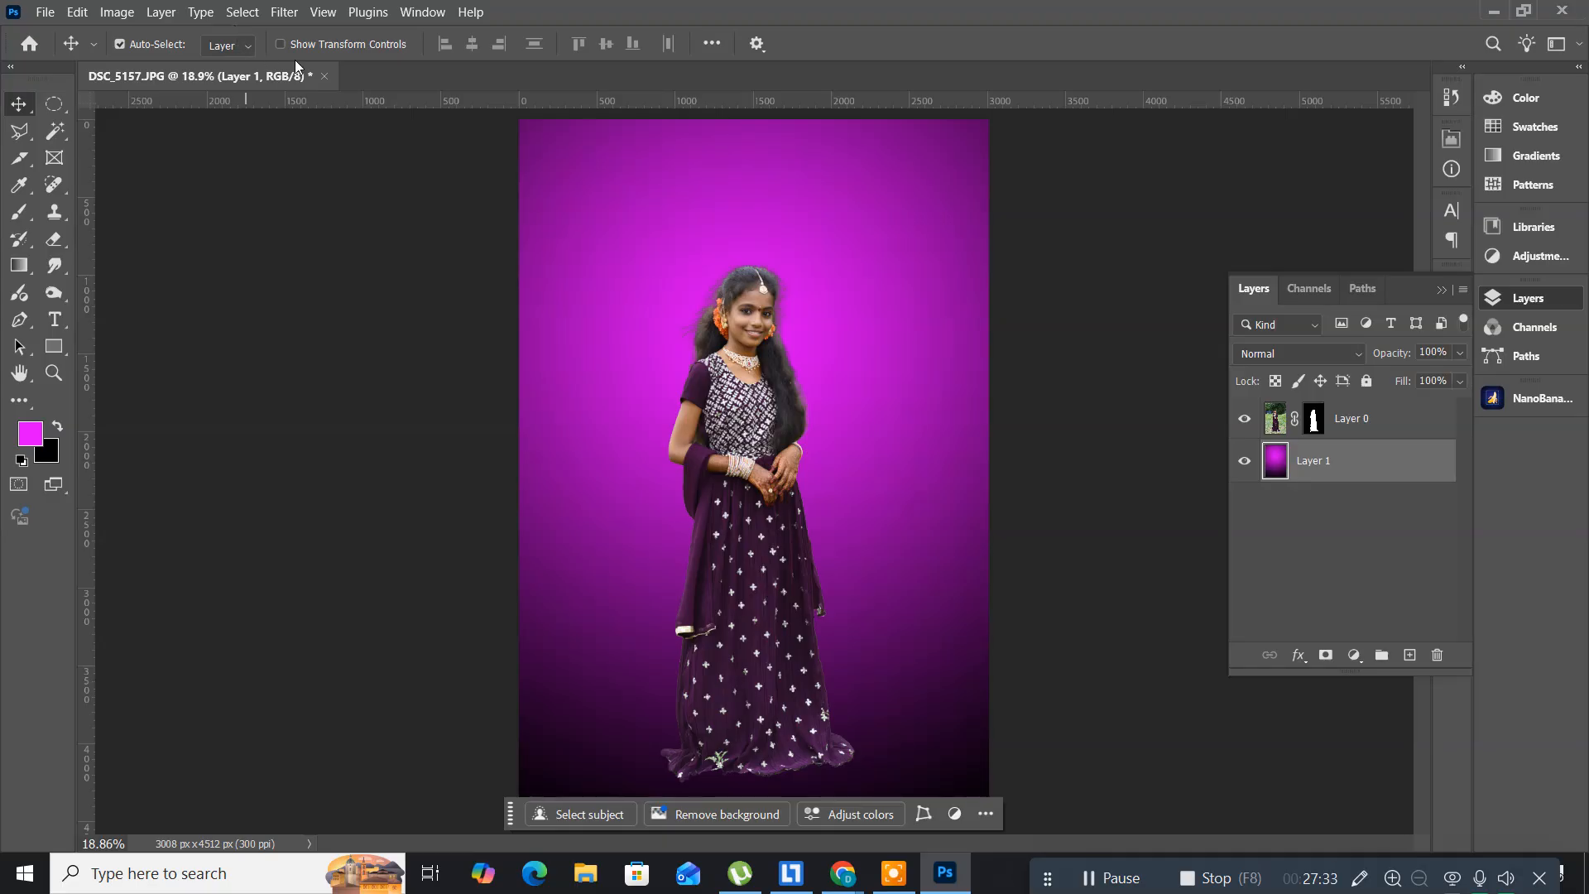
click(322, 77)
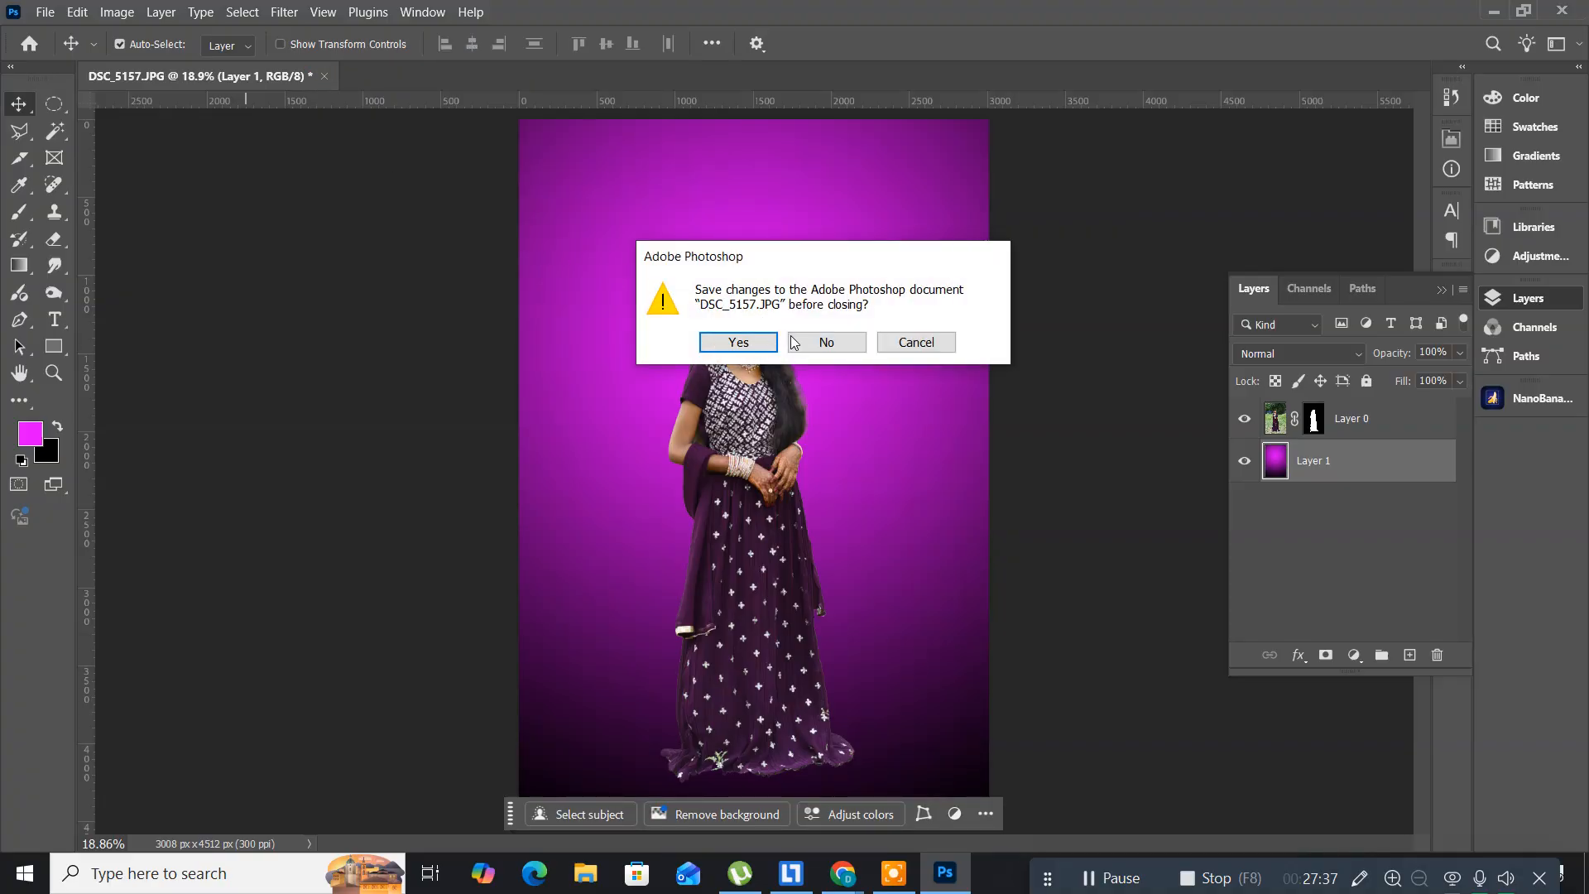
click(823, 341)
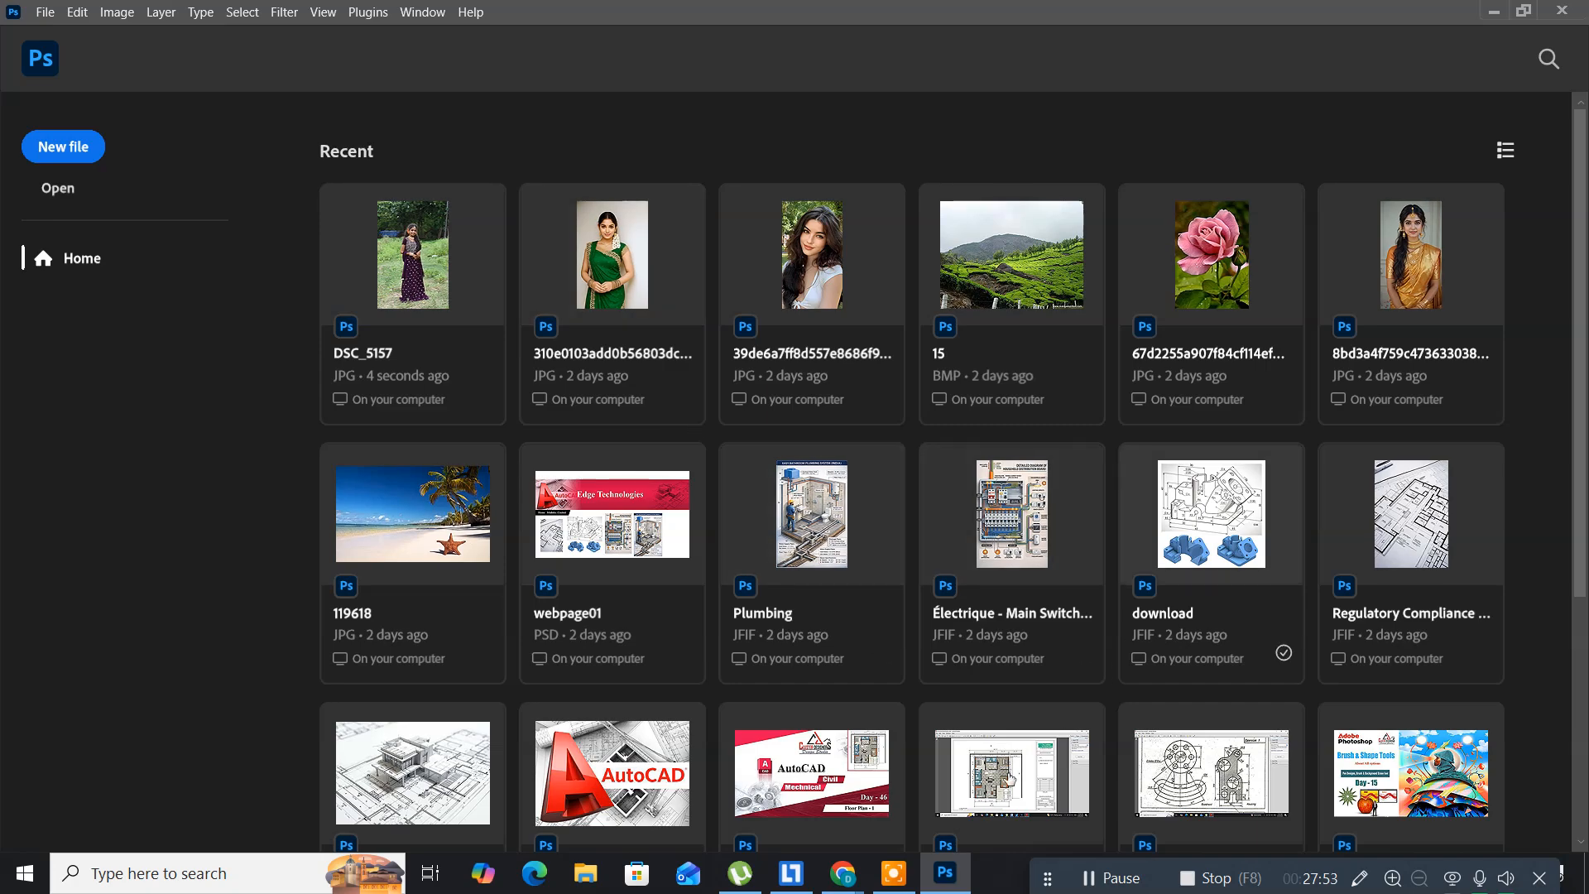
- Minimize the open Photoshop and Google Meet windows and launch Adobe Express
click(943, 877)
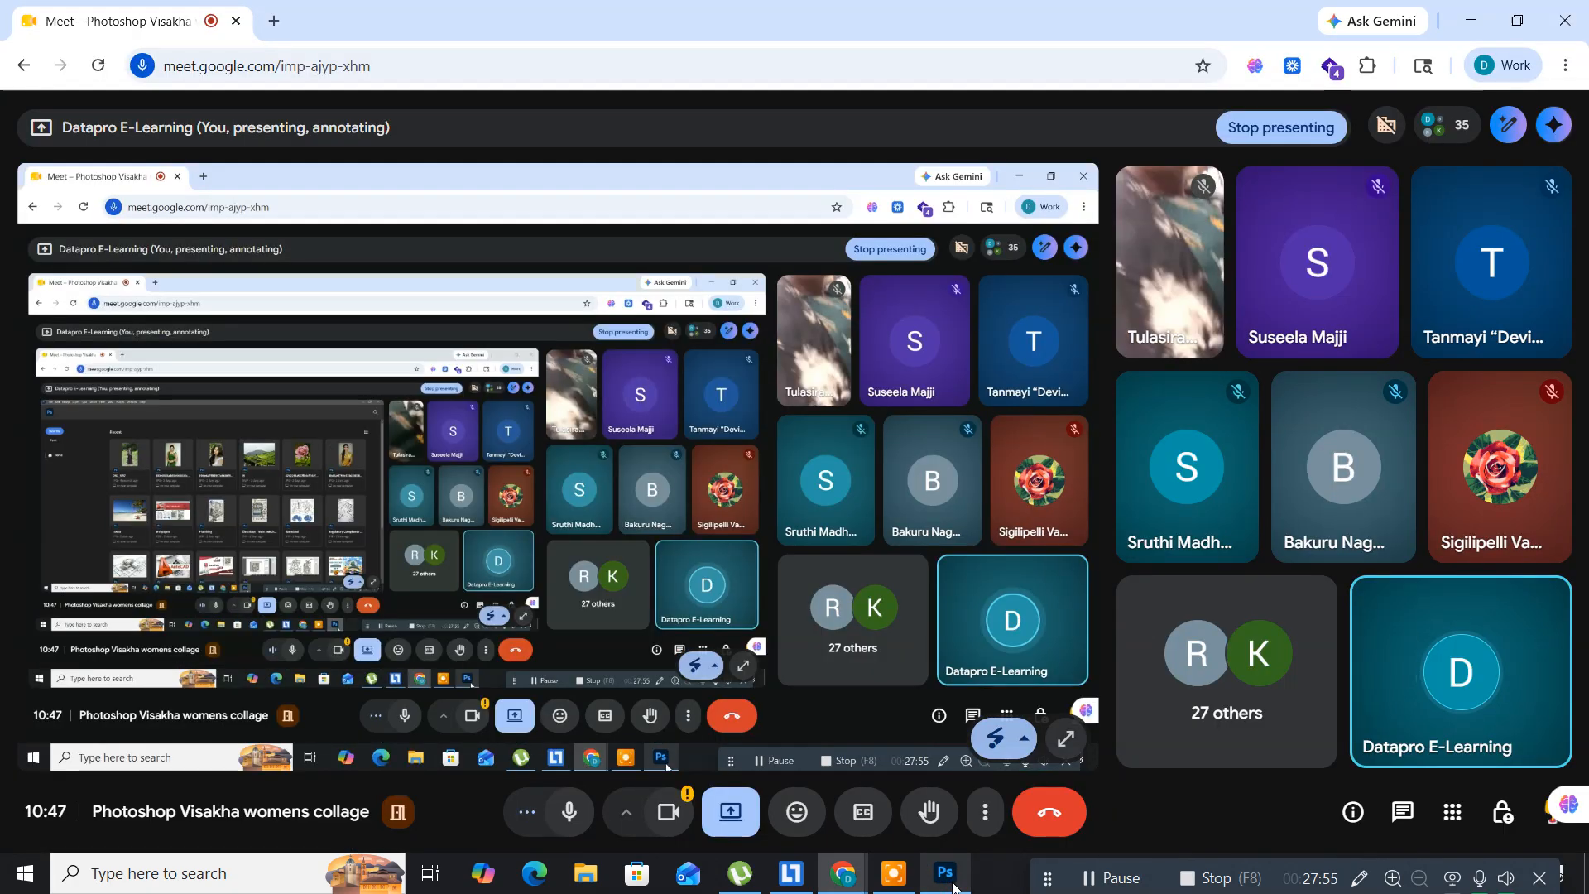
mouse_move(931, 871)
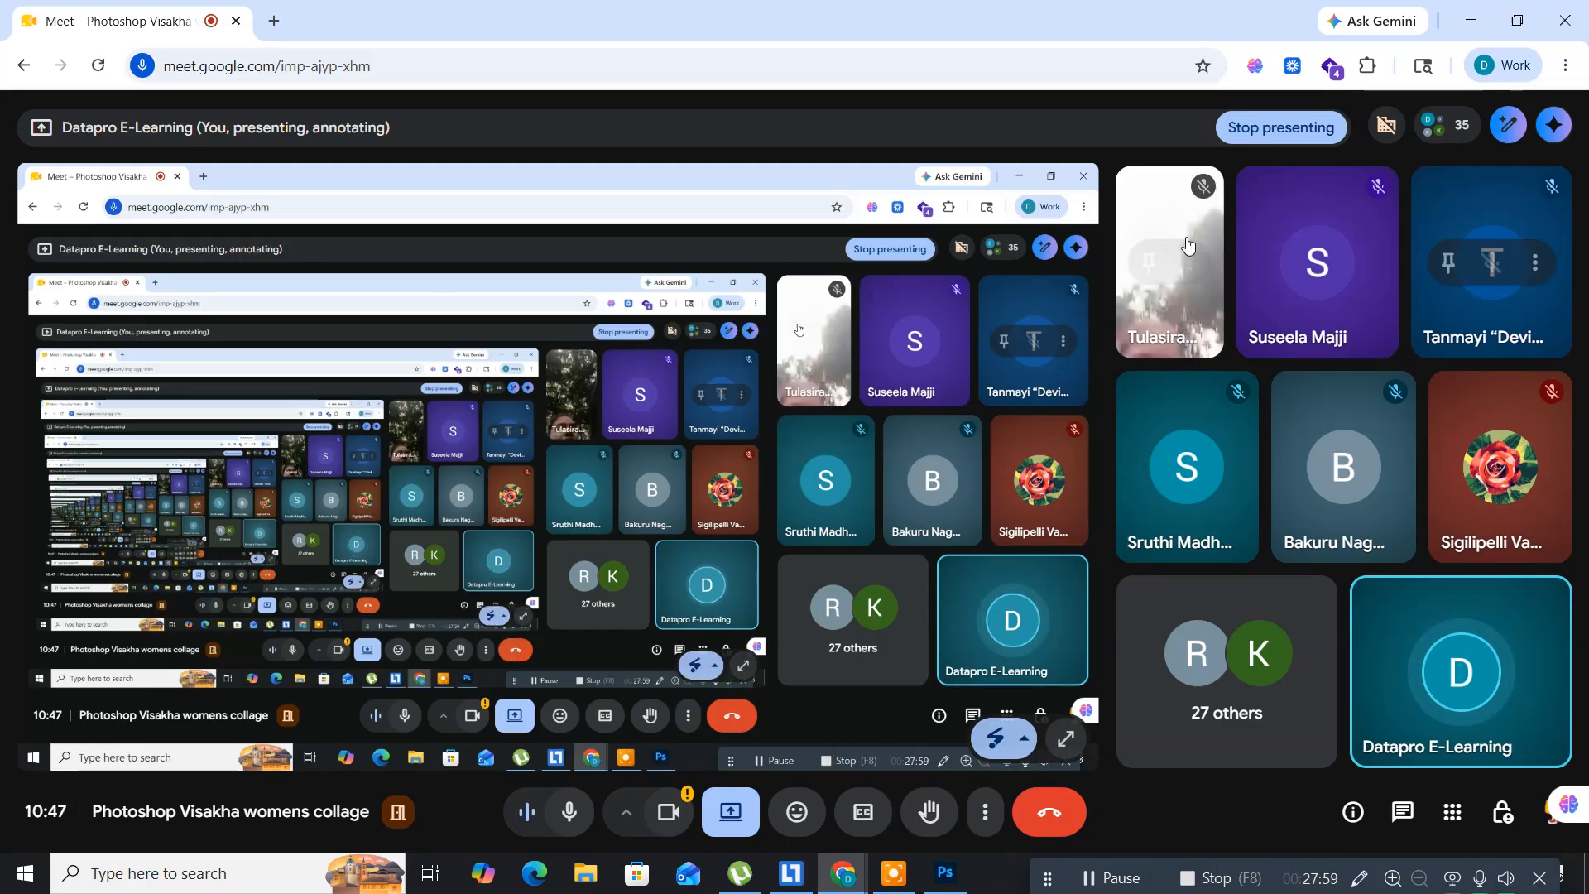
click(1456, 18)
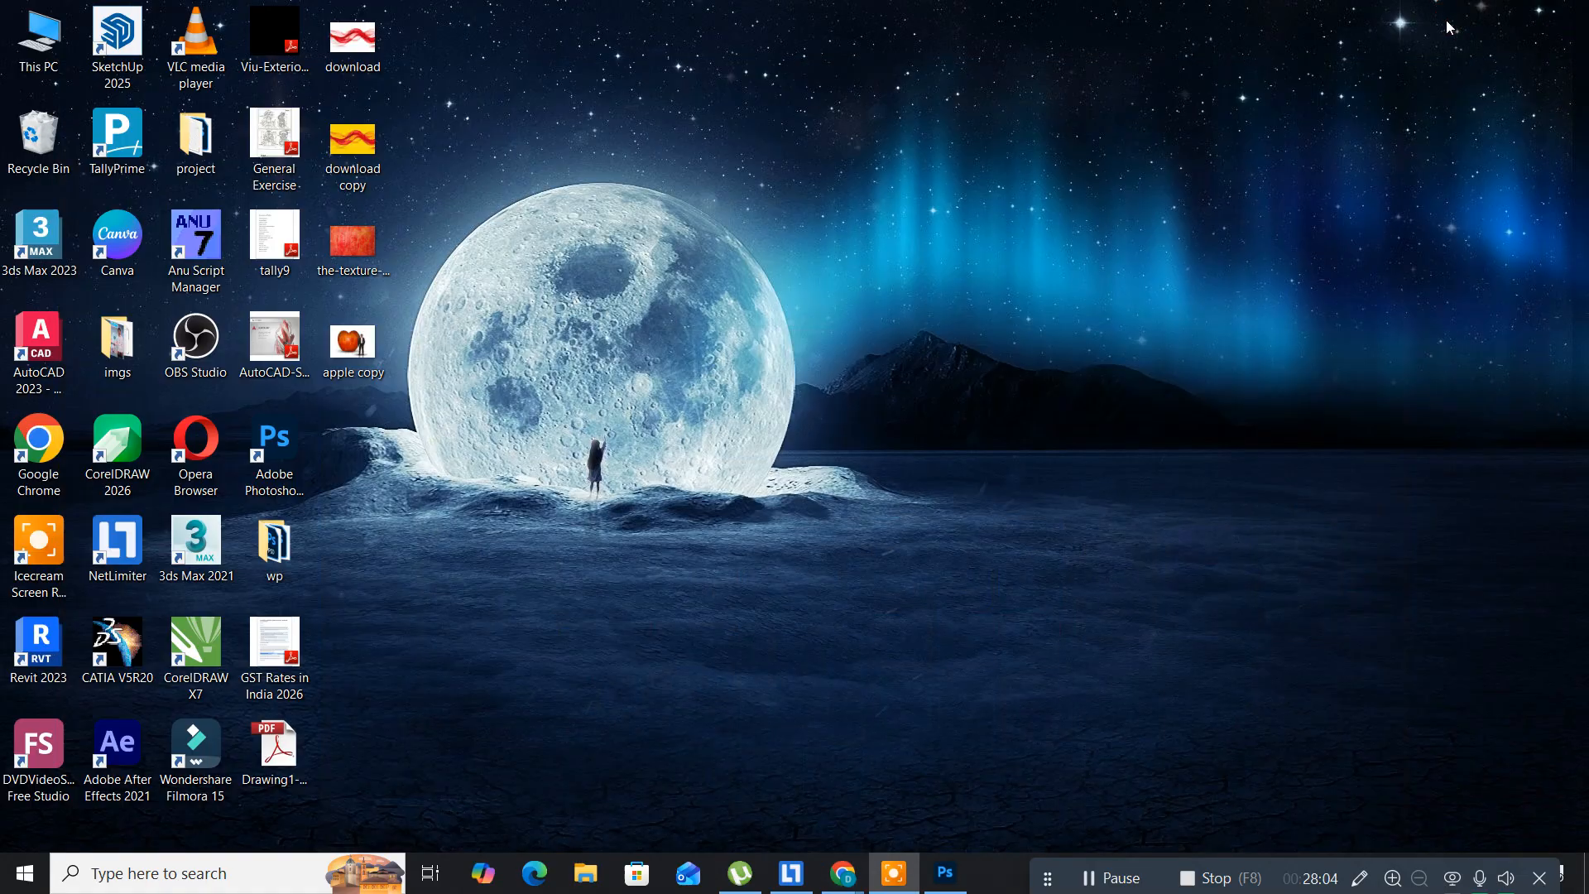
click(3, 885)
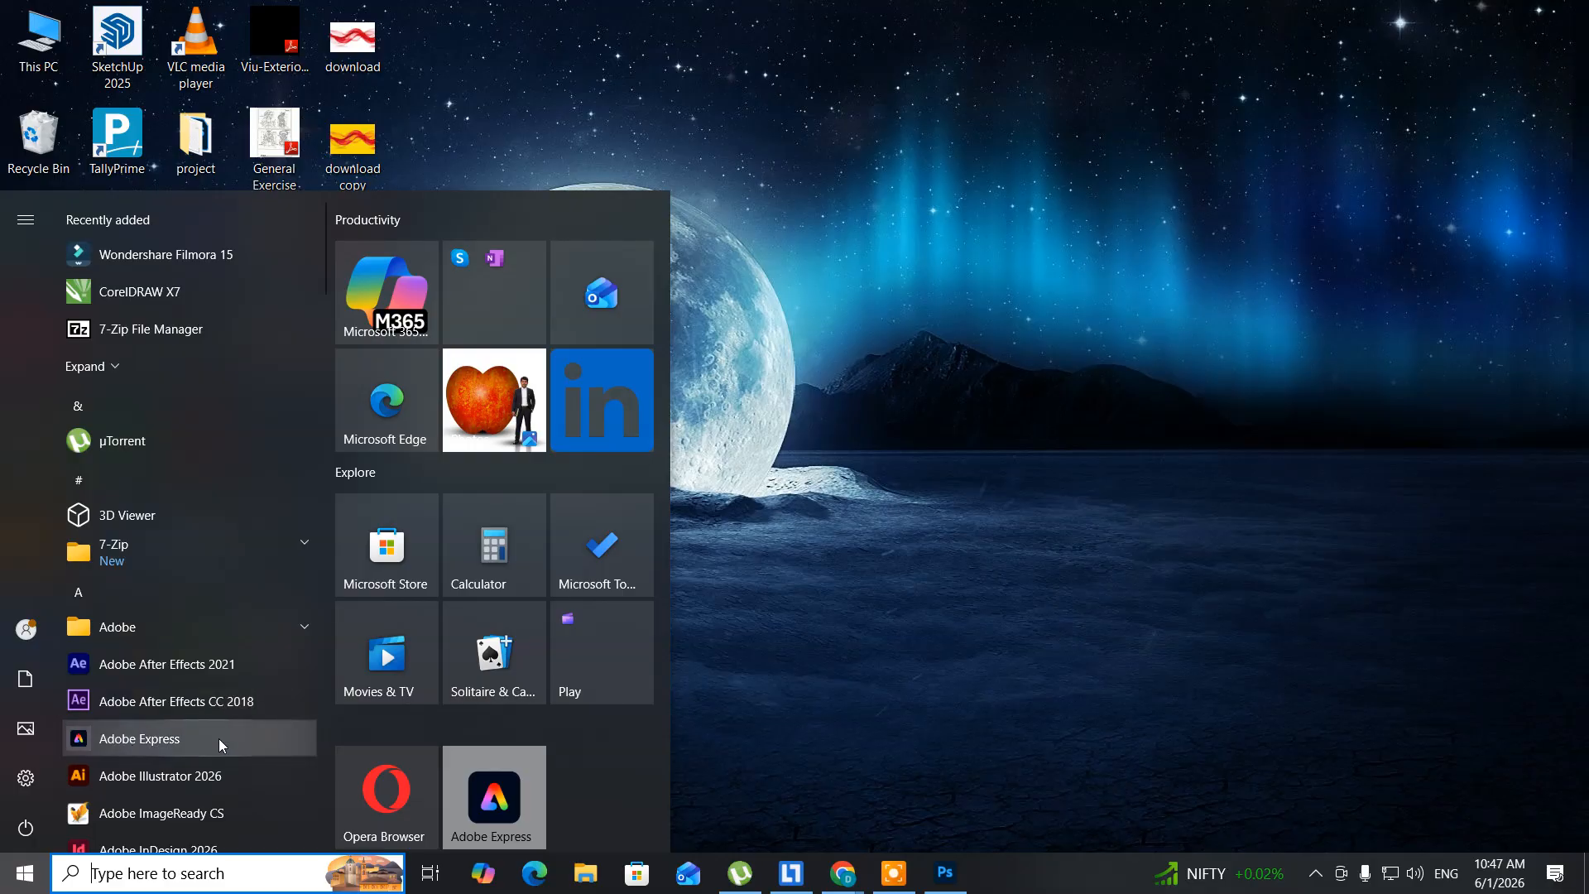
click(493, 803)
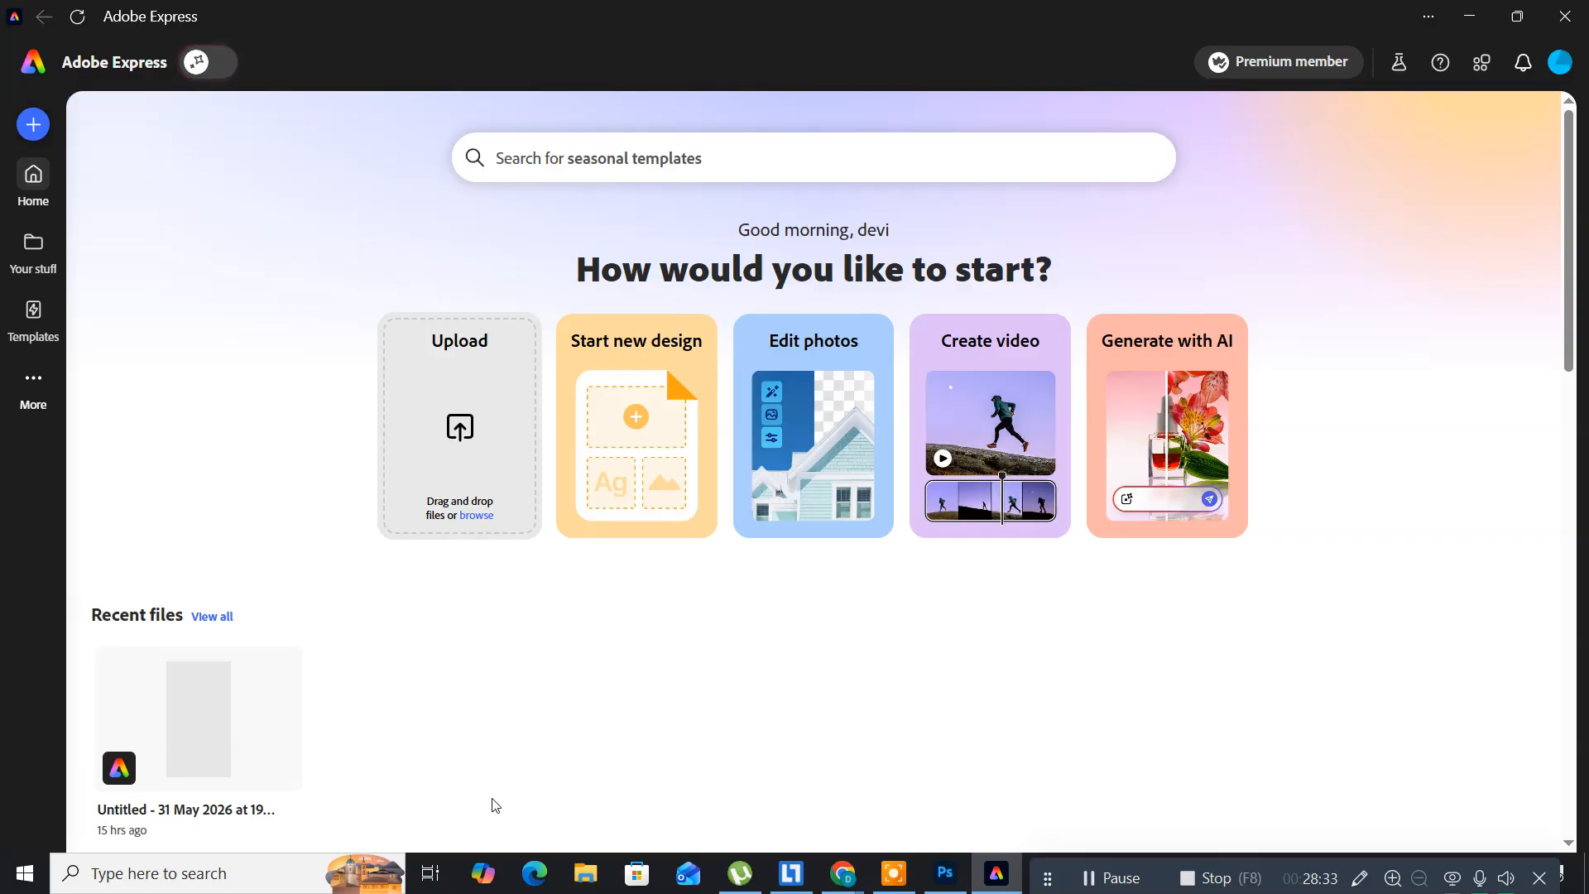
- Start the Remove background quick edit and browse for an image in the psimages folder inside desktopfolders on drive D
scroll(509, 786, down, 3)
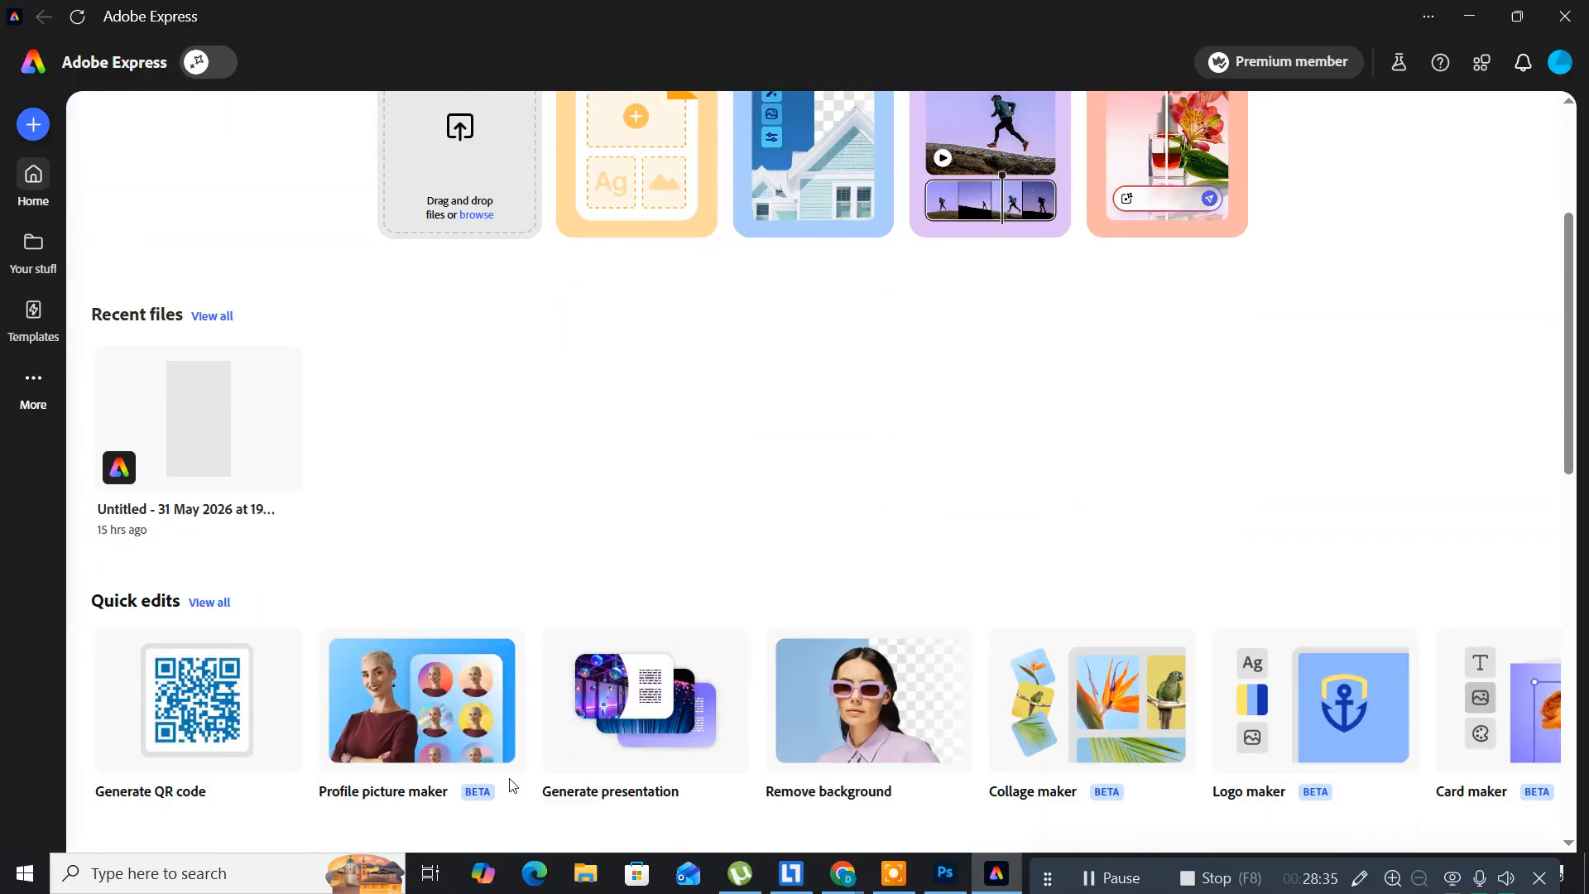
scroll(512, 786, down, 1)
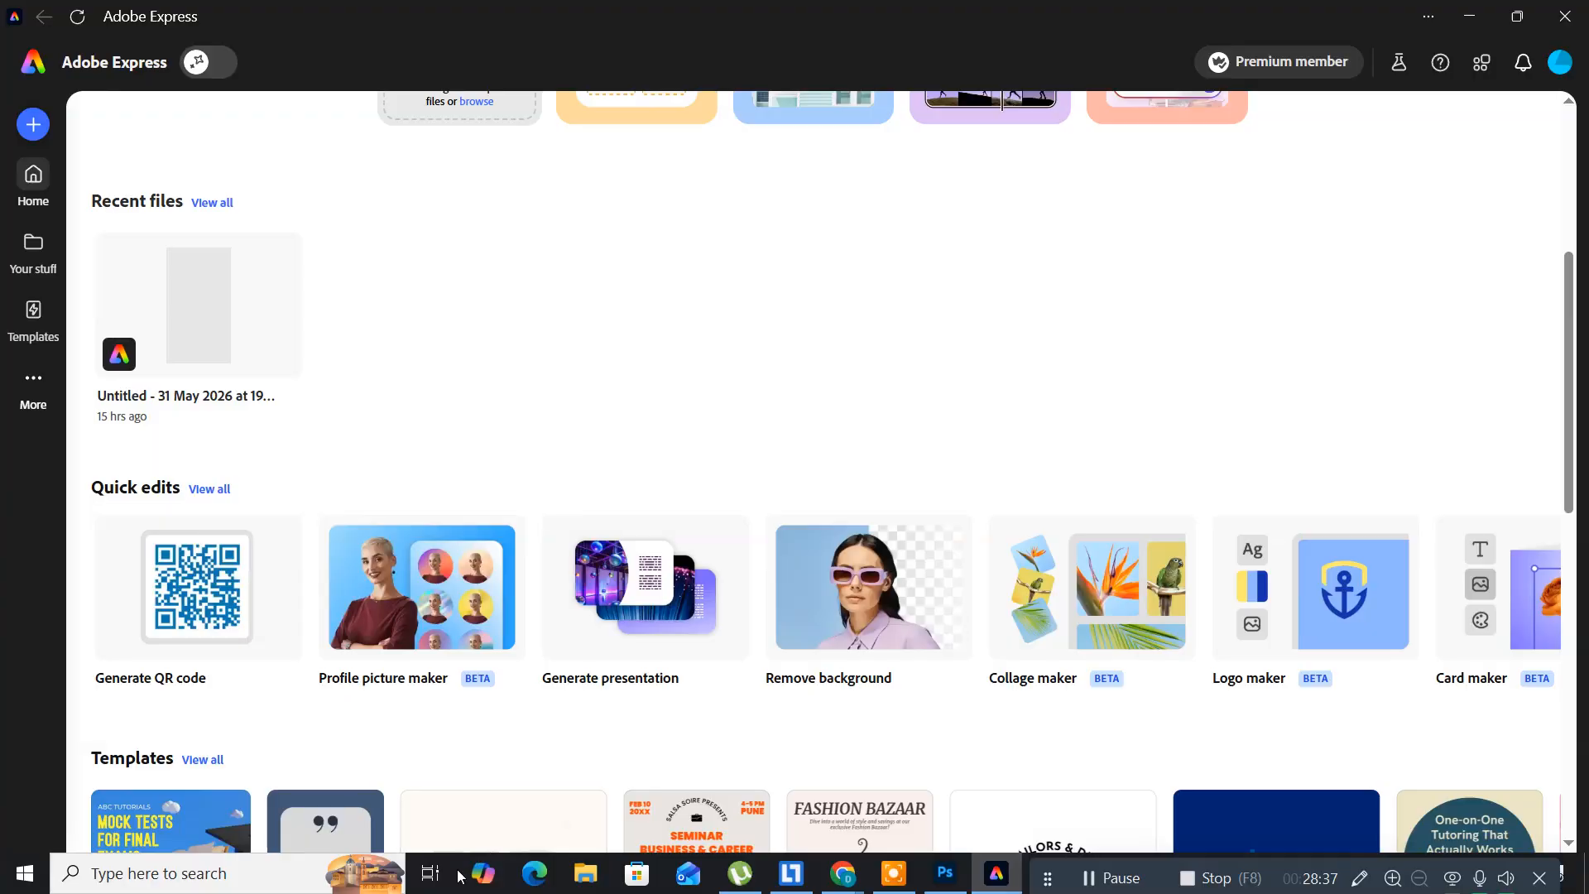
click(852, 612)
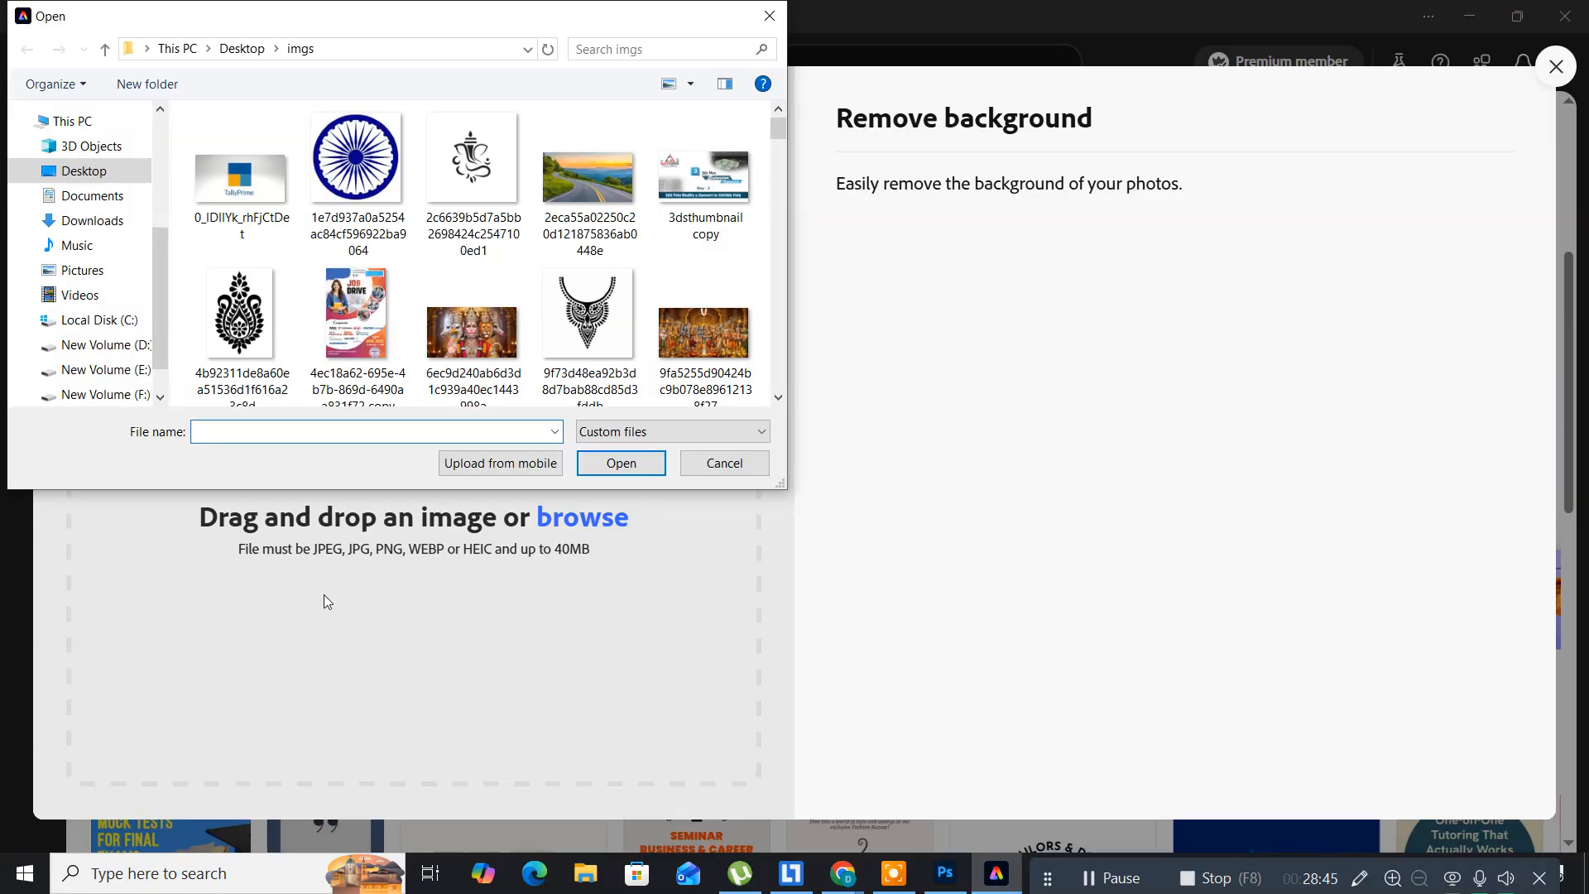
click(68, 354)
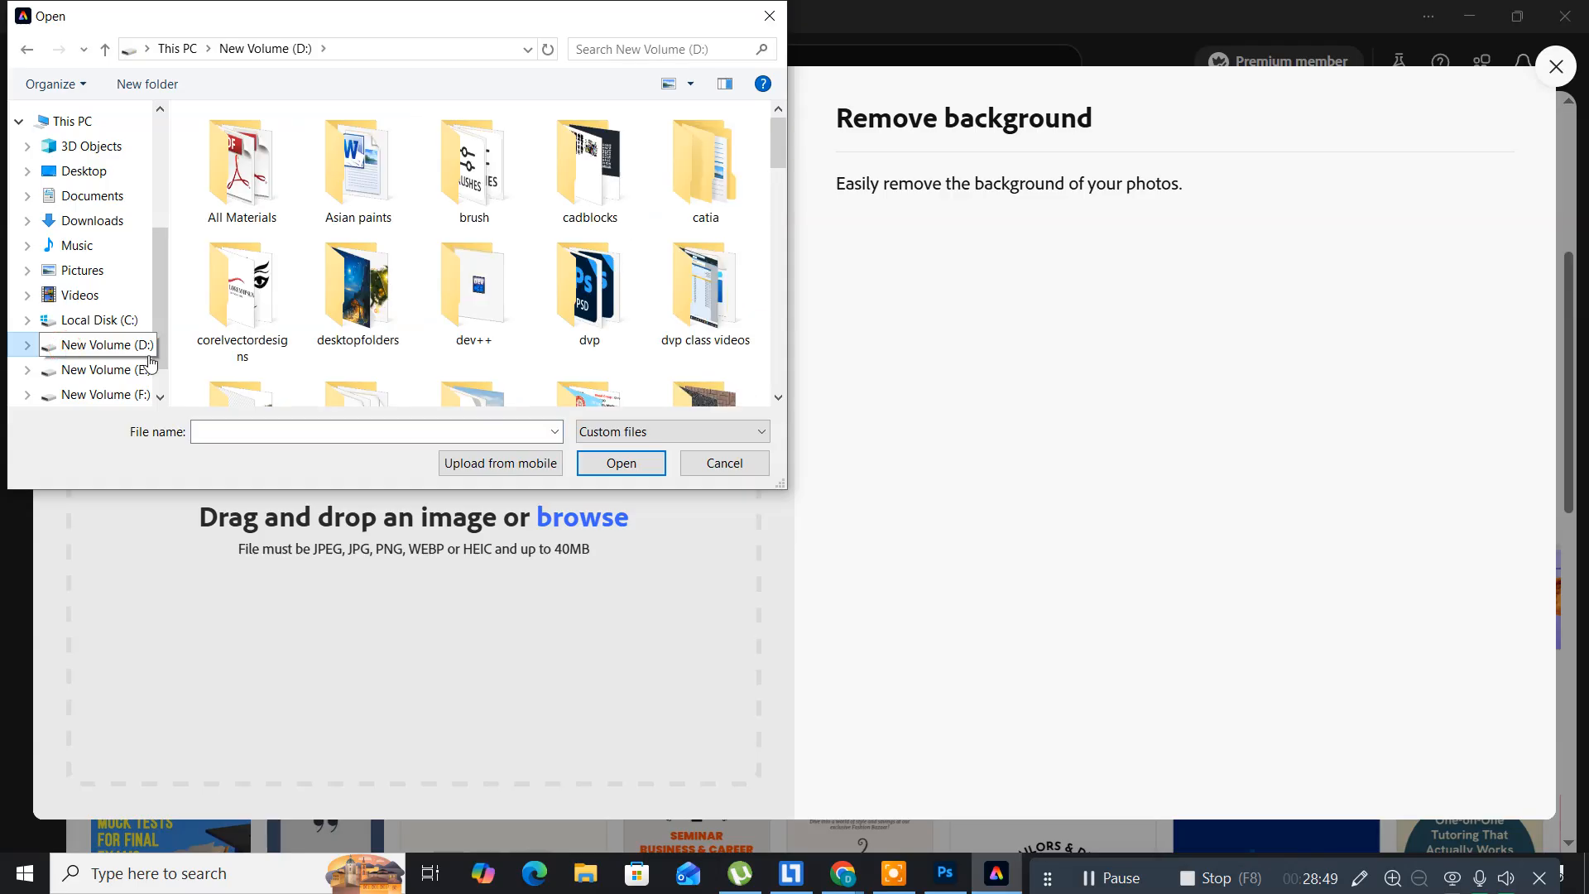
double_click(361, 316)
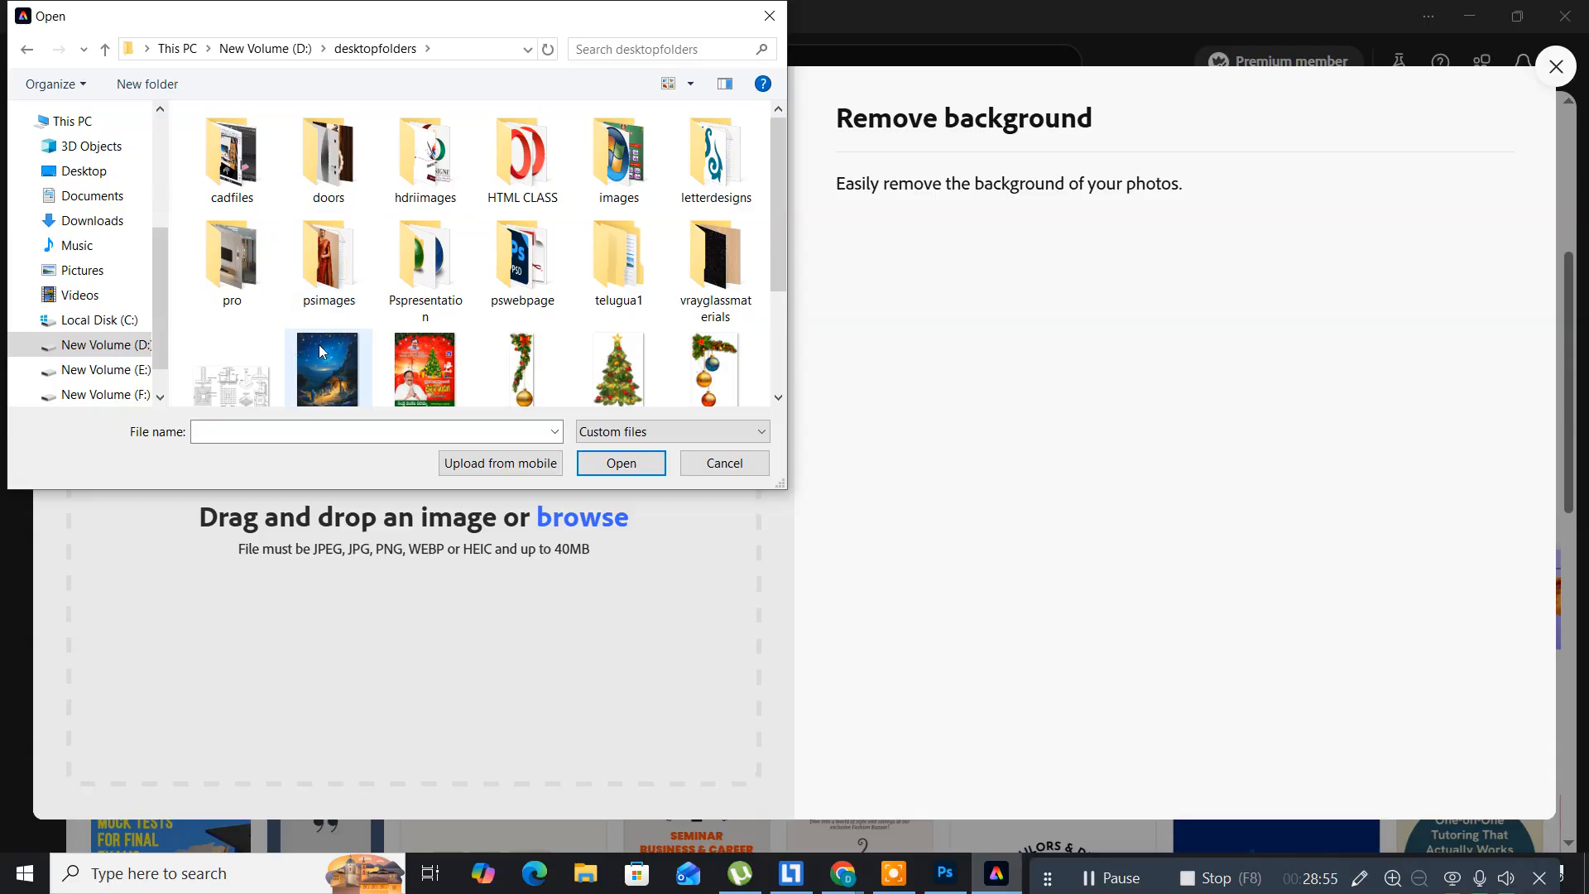
double_click(334, 296)
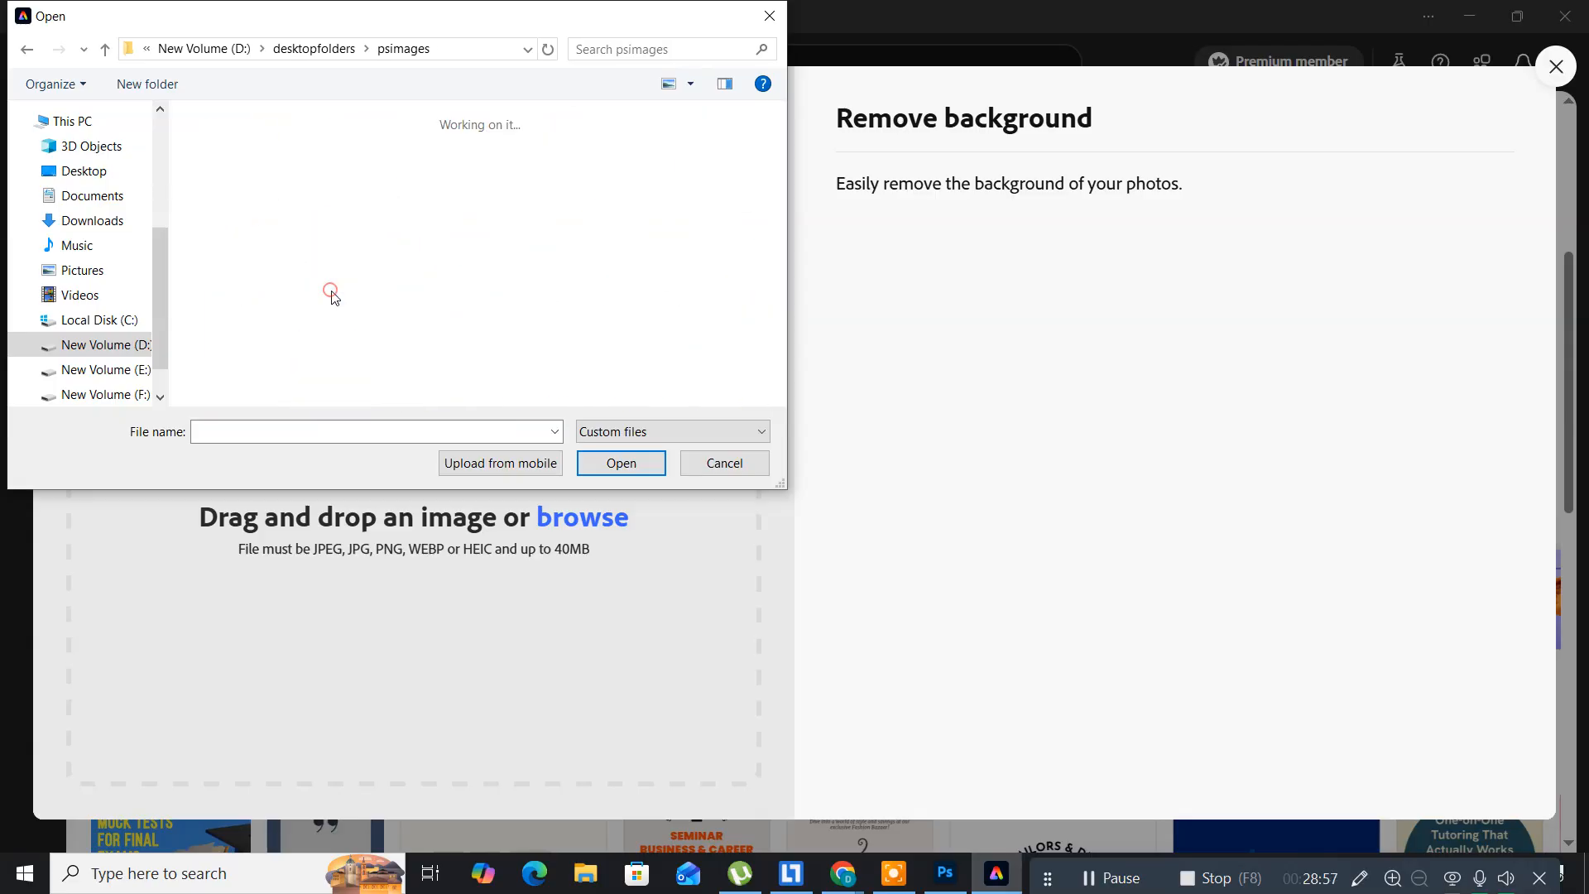
- Upload the DSC_5157 photo to have its background removed
scroll(491, 313, down, 5)
scroll(493, 318, down, 6)
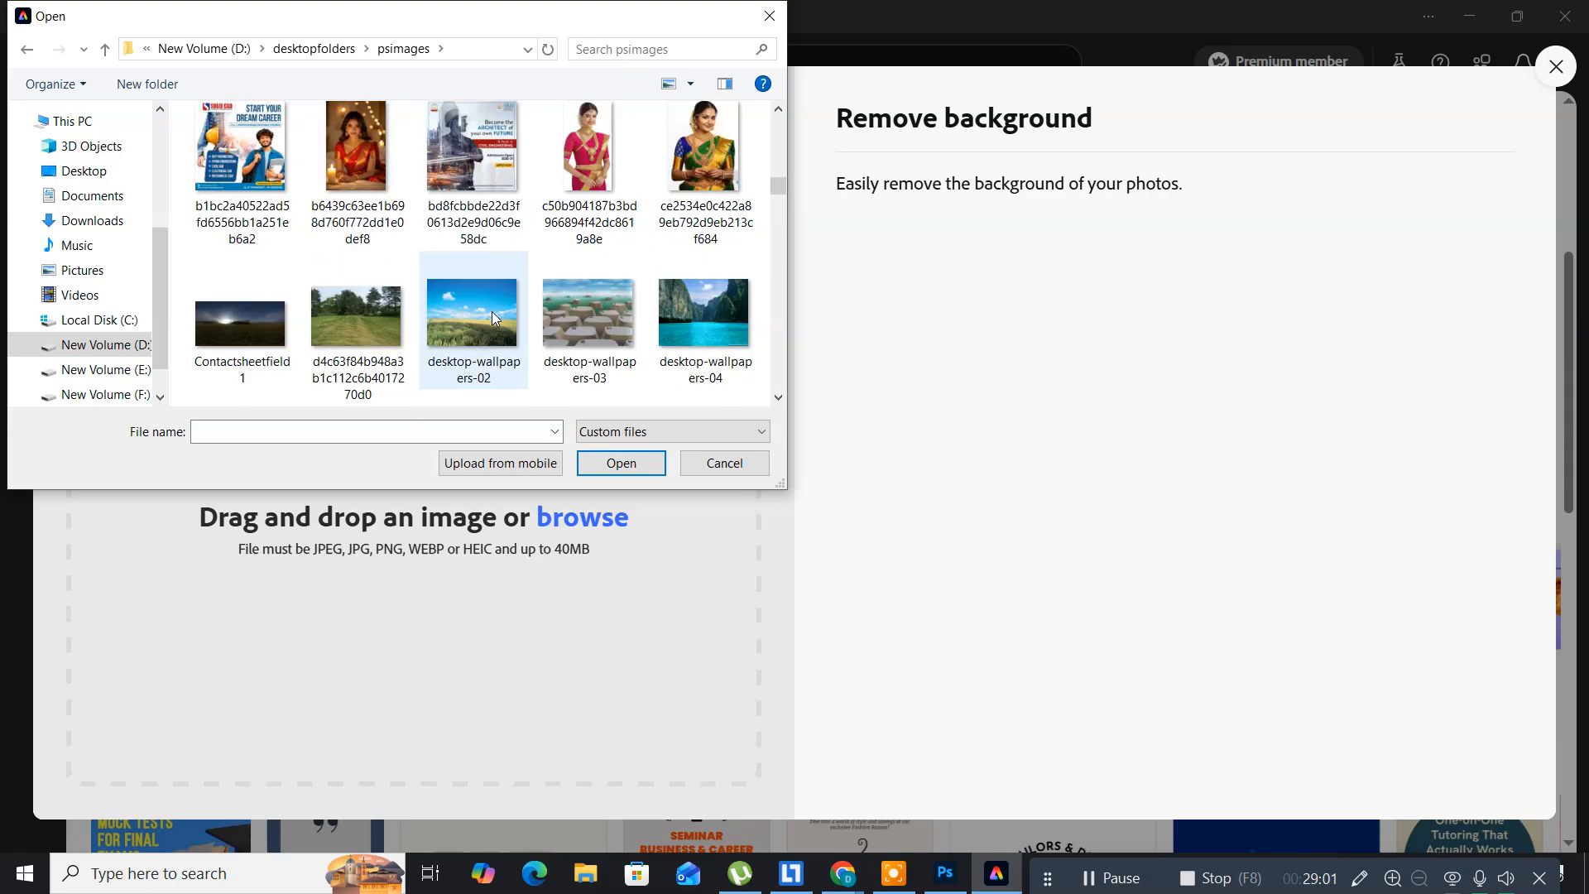
scroll(491, 318, down, 5)
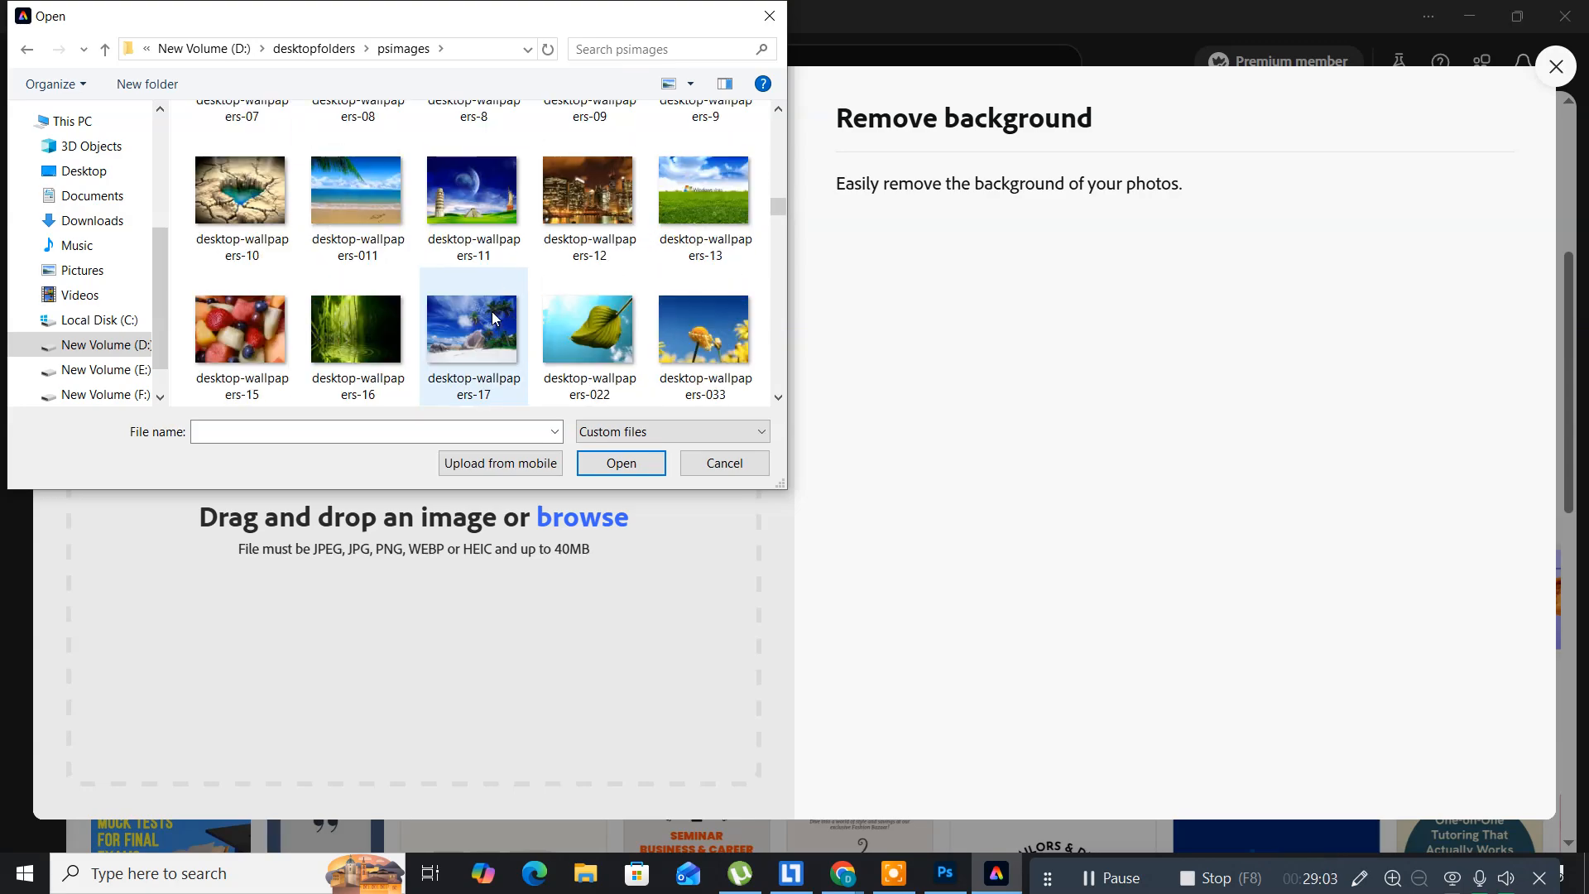
scroll(493, 318, down, 3)
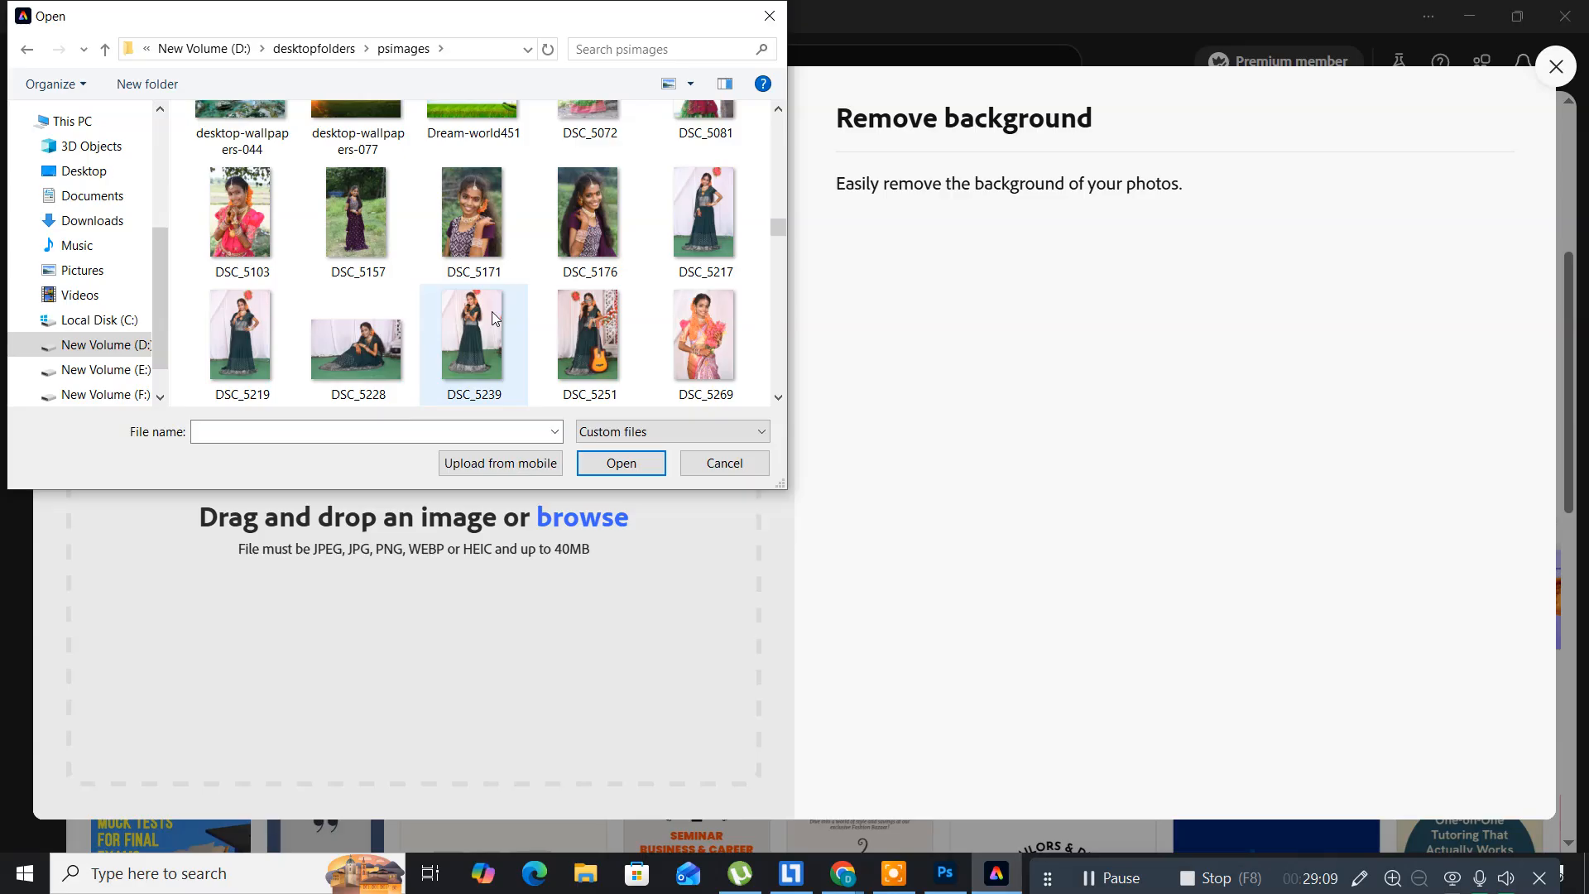
click(366, 226)
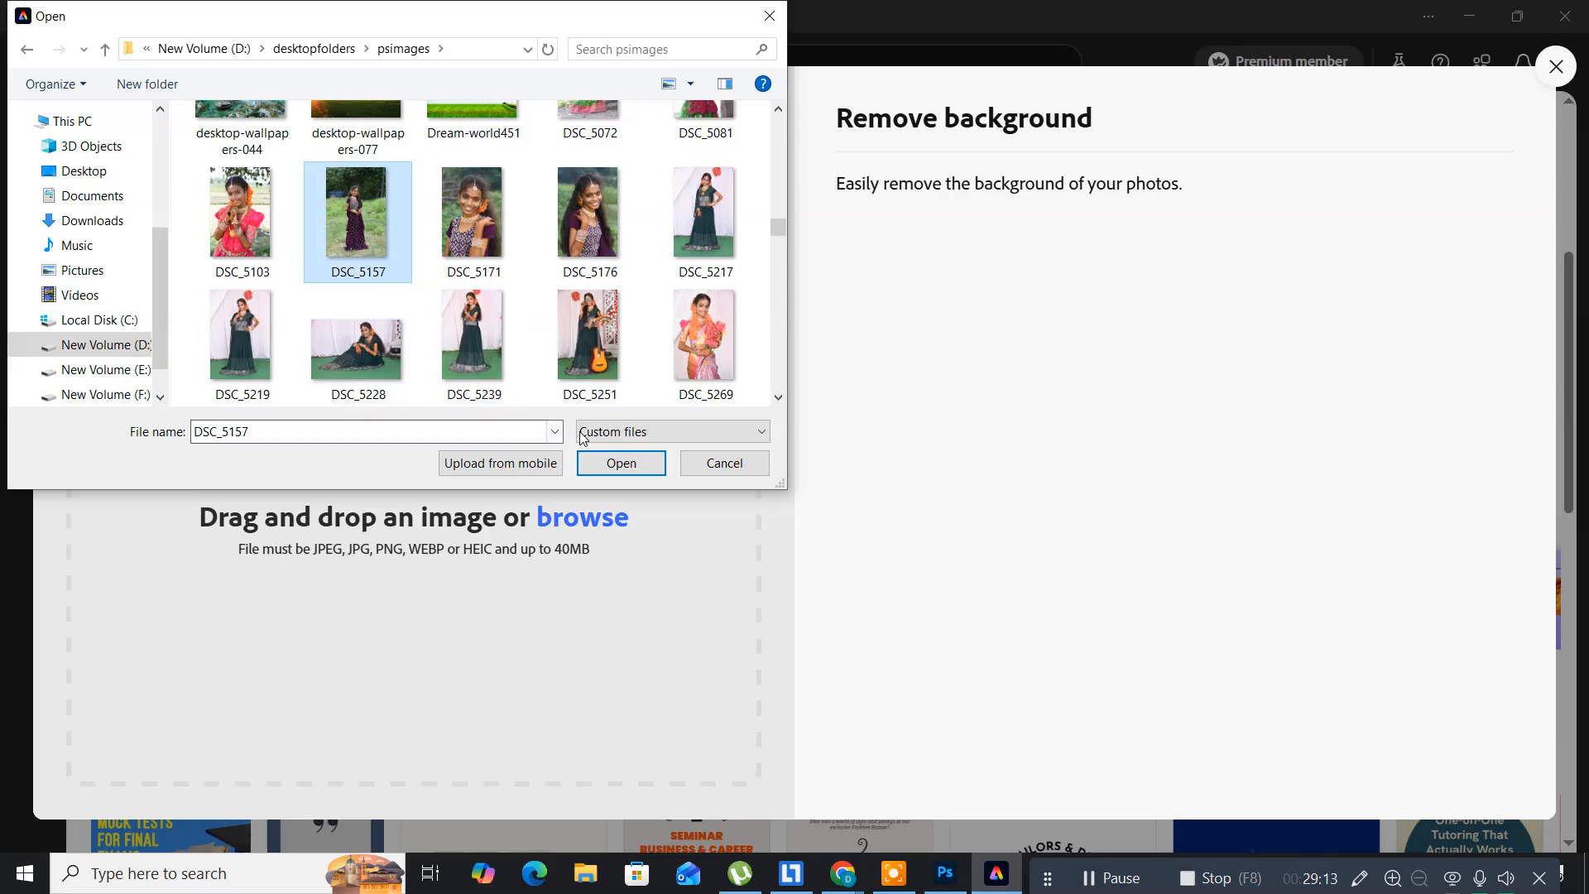
click(619, 467)
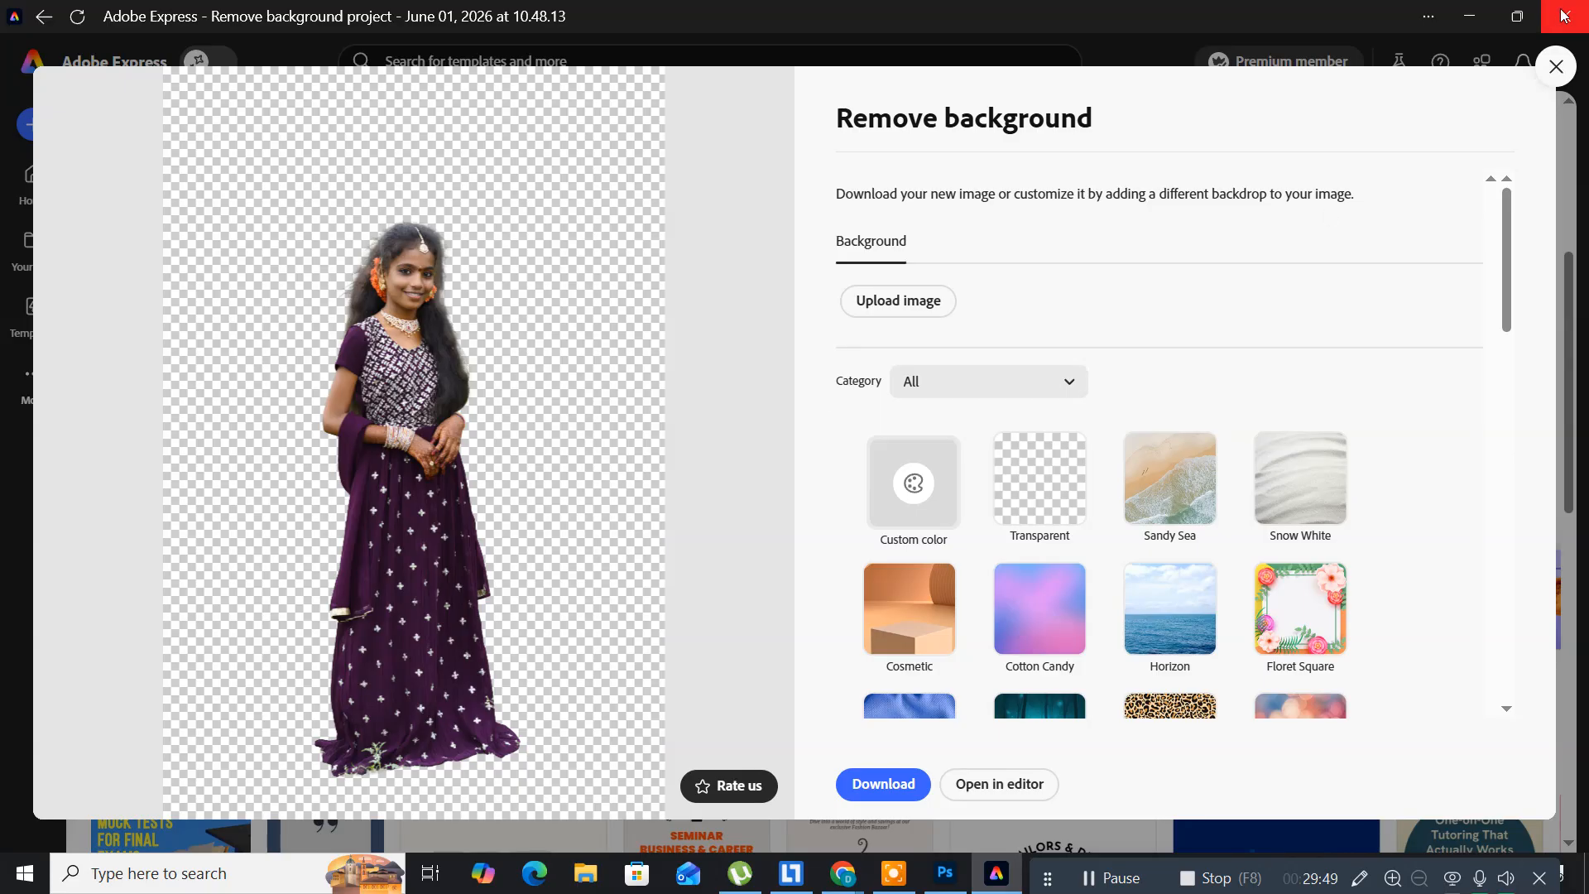
- Close the finished DSC_5157 cutout and run Remove background again on the DSC_5219 photo from psimages
click(1558, 78)
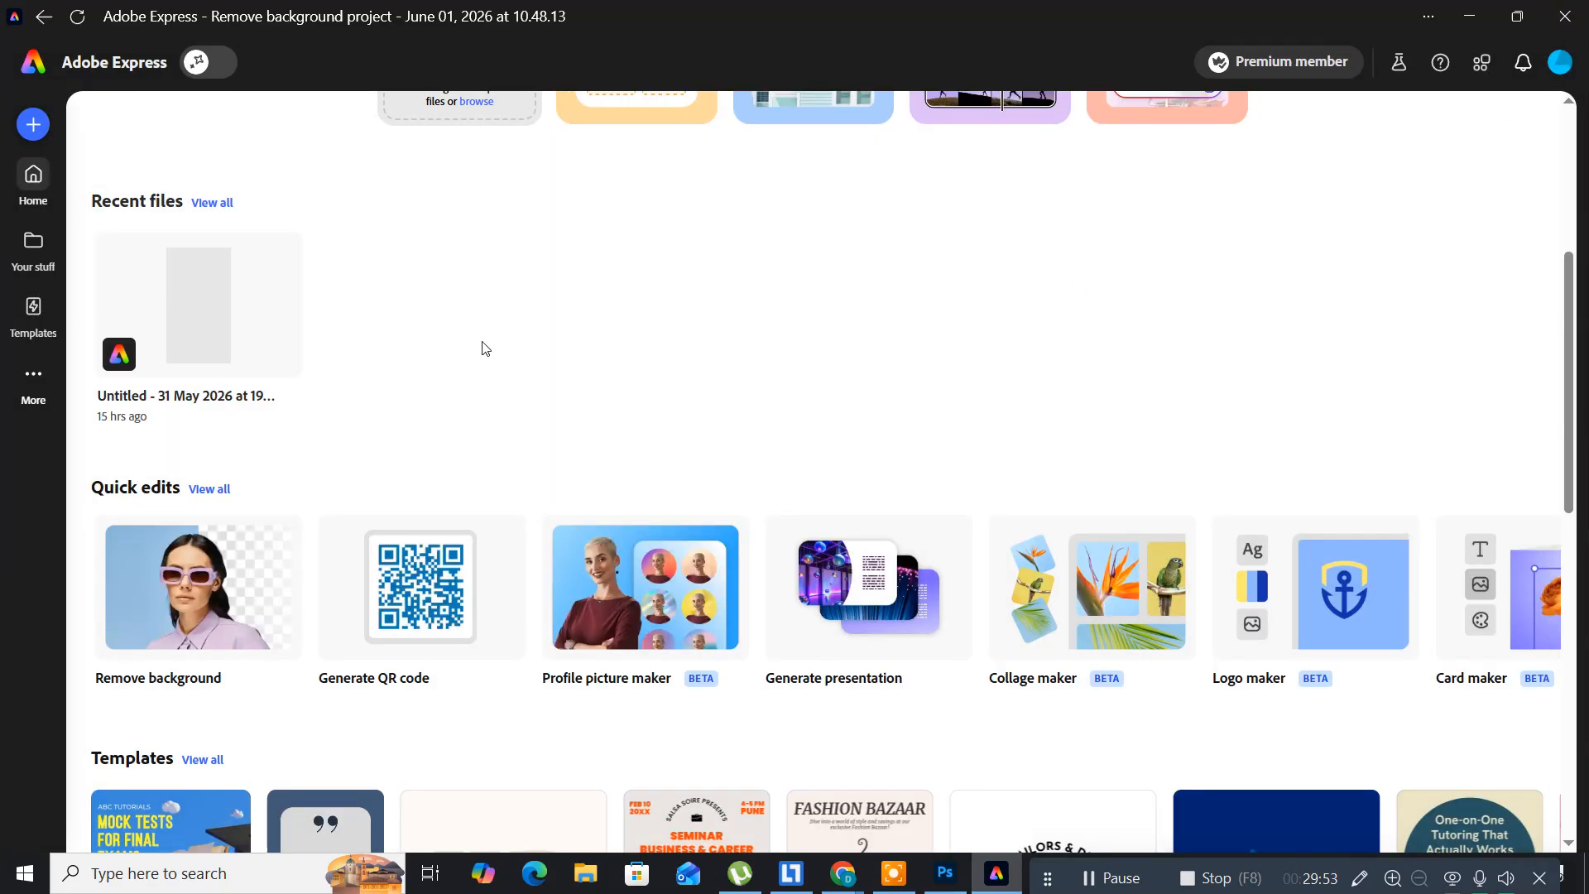
click(191, 570)
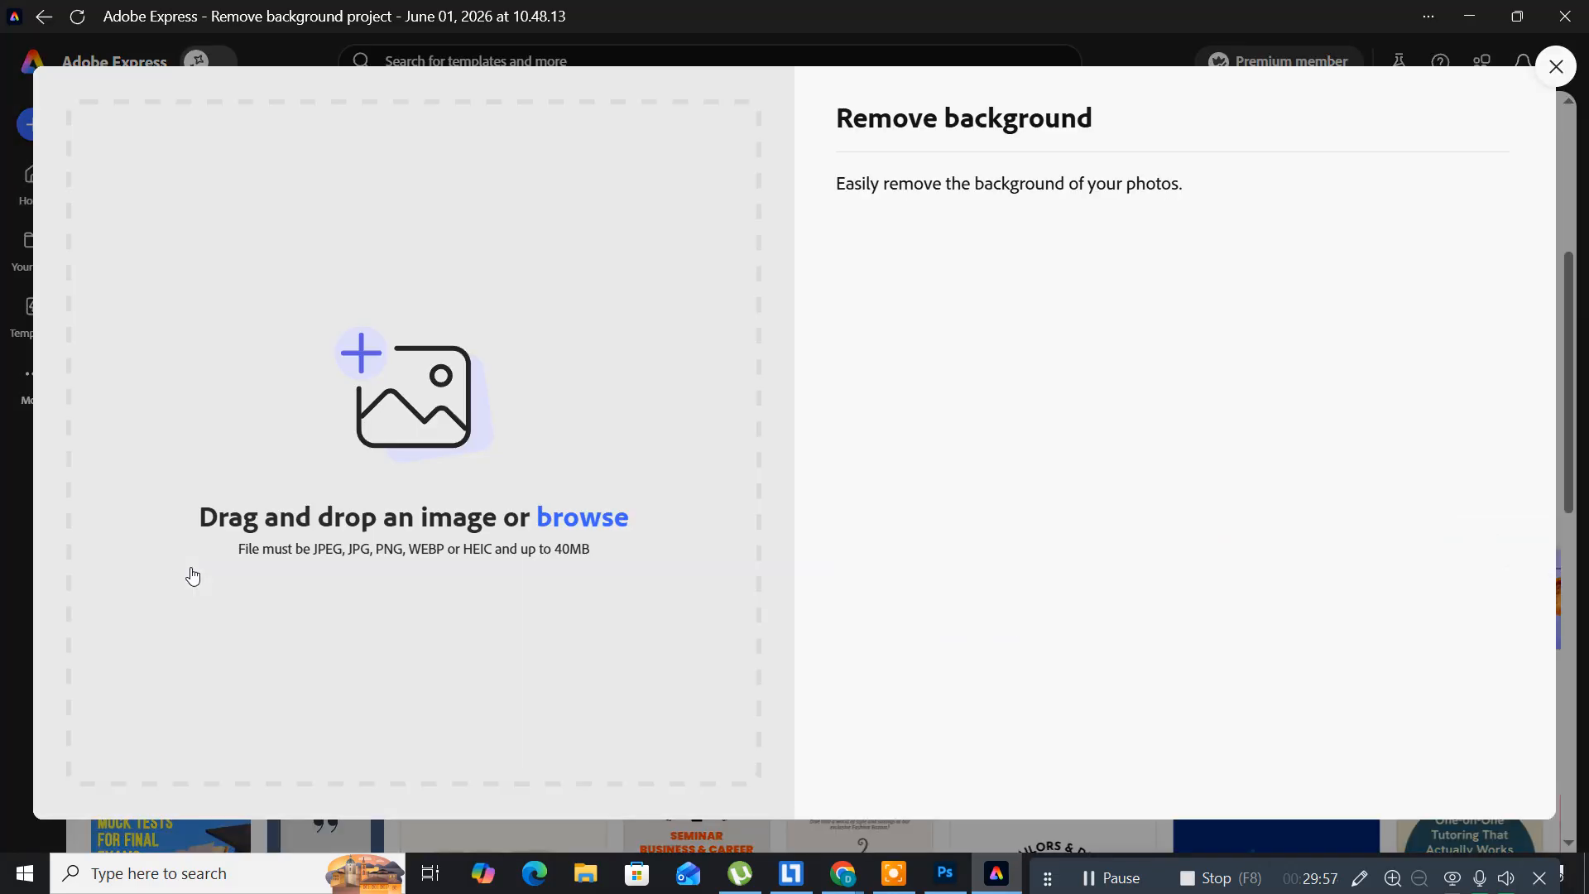
click(312, 487)
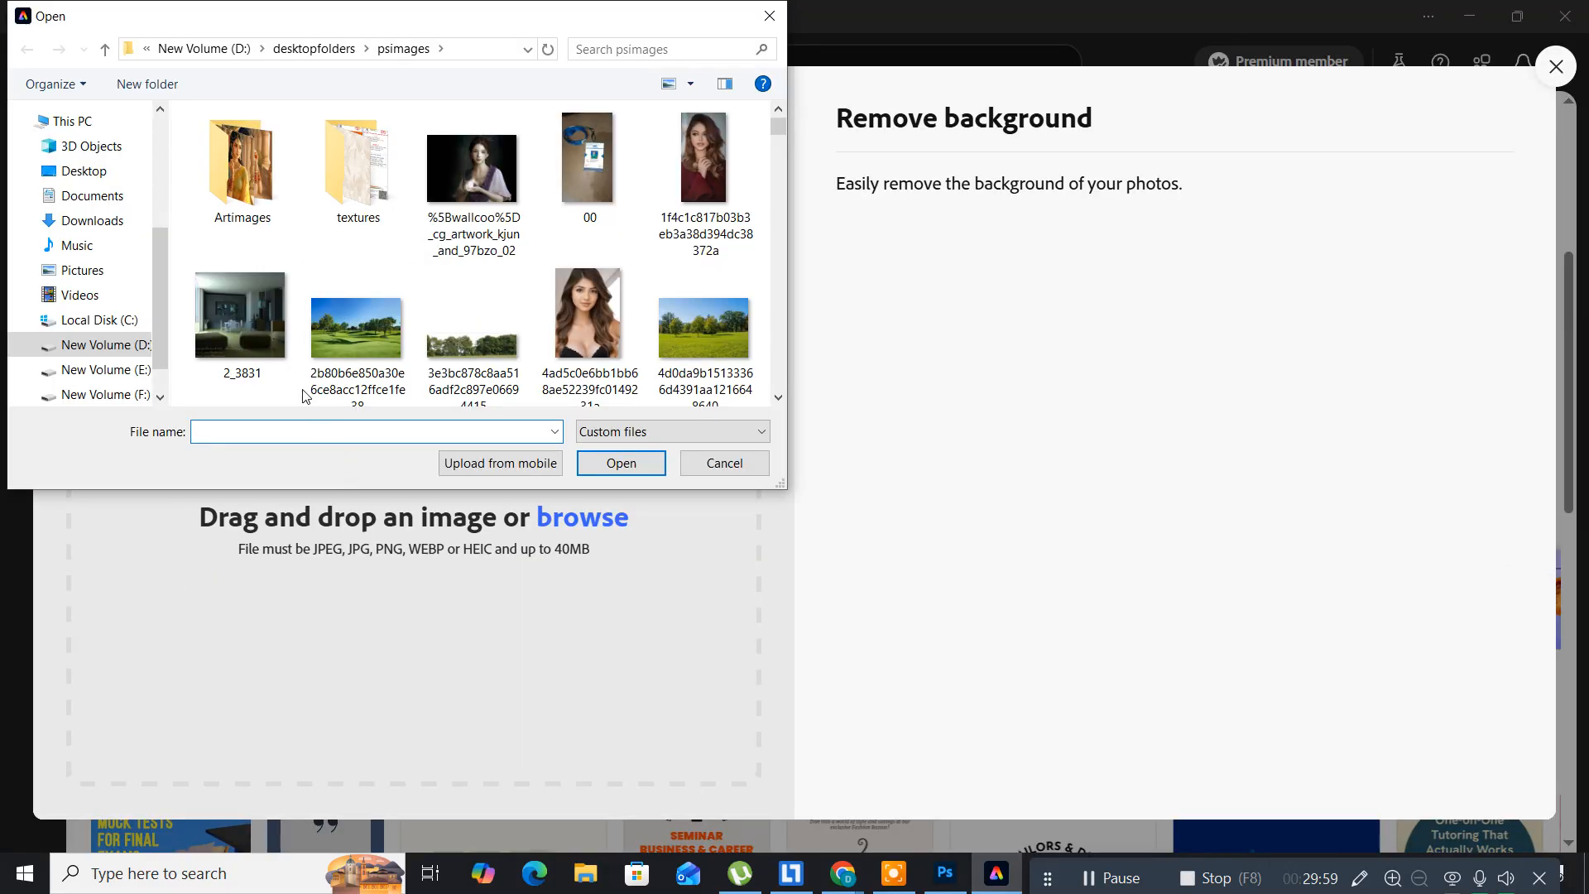
scroll(424, 329, down, 5)
scroll(423, 325, down, 10)
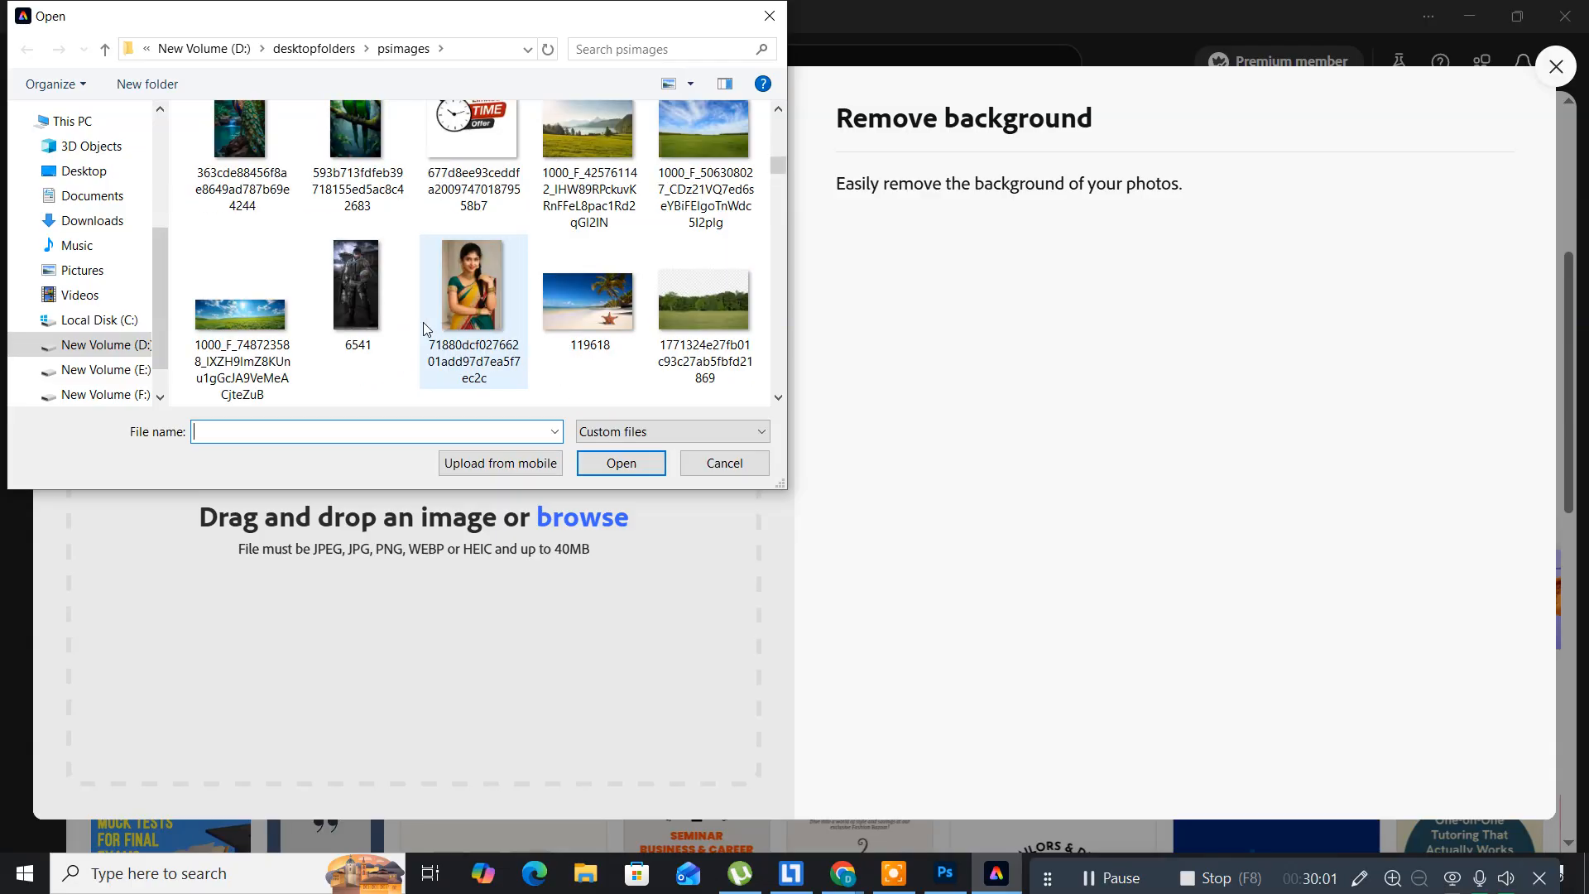
scroll(423, 328, down, 5)
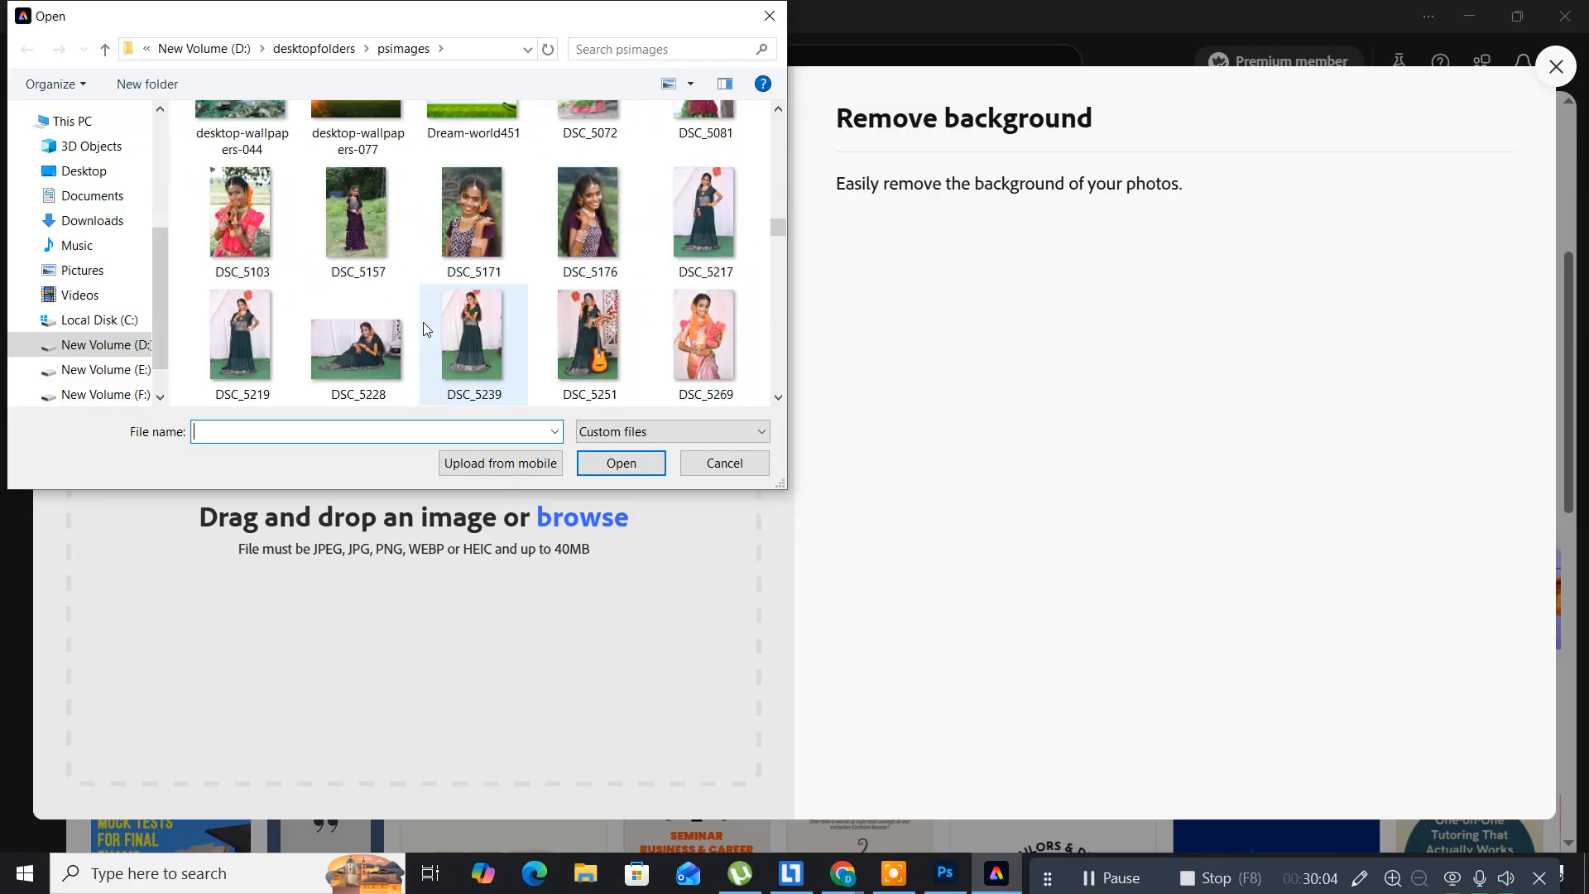
click(237, 331)
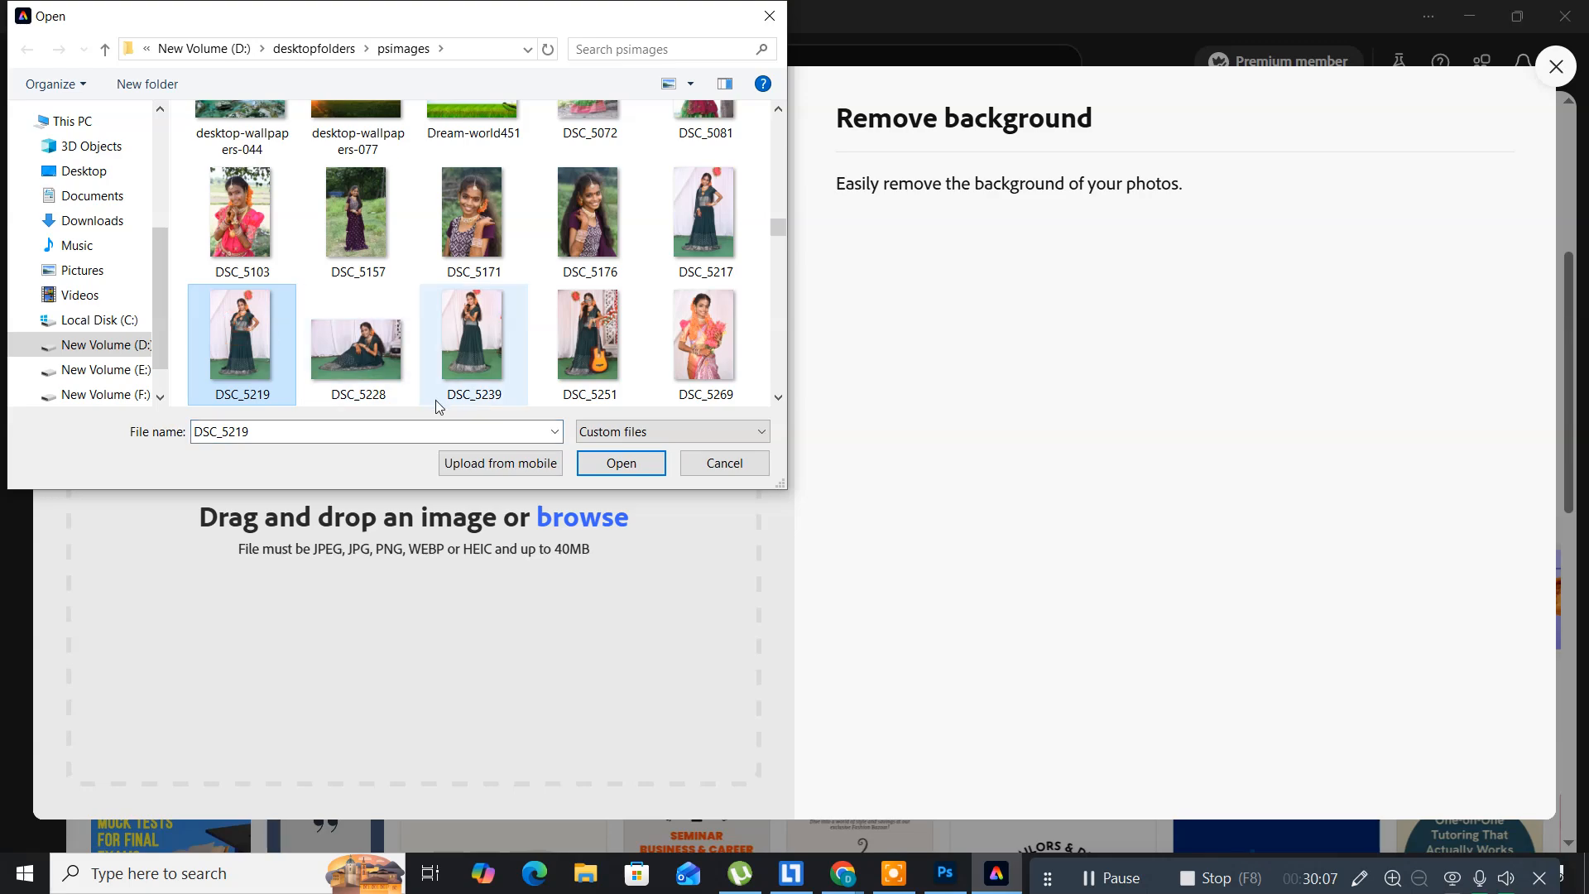
click(612, 463)
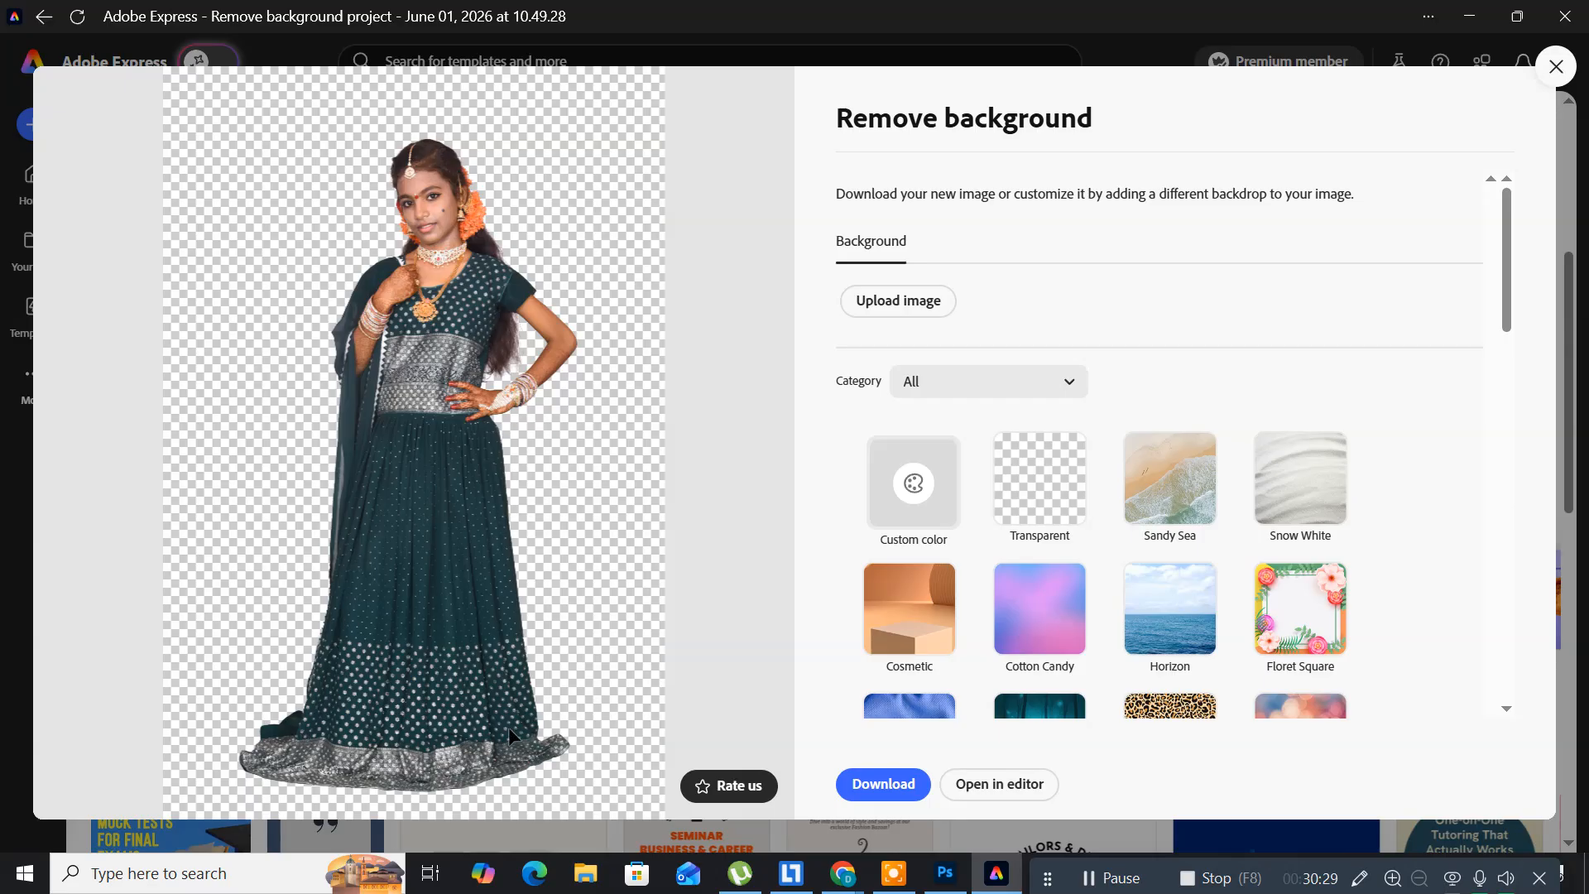
- Download the DSC_5219 cutout as a PNG and show the file in its download folder
click(882, 785)
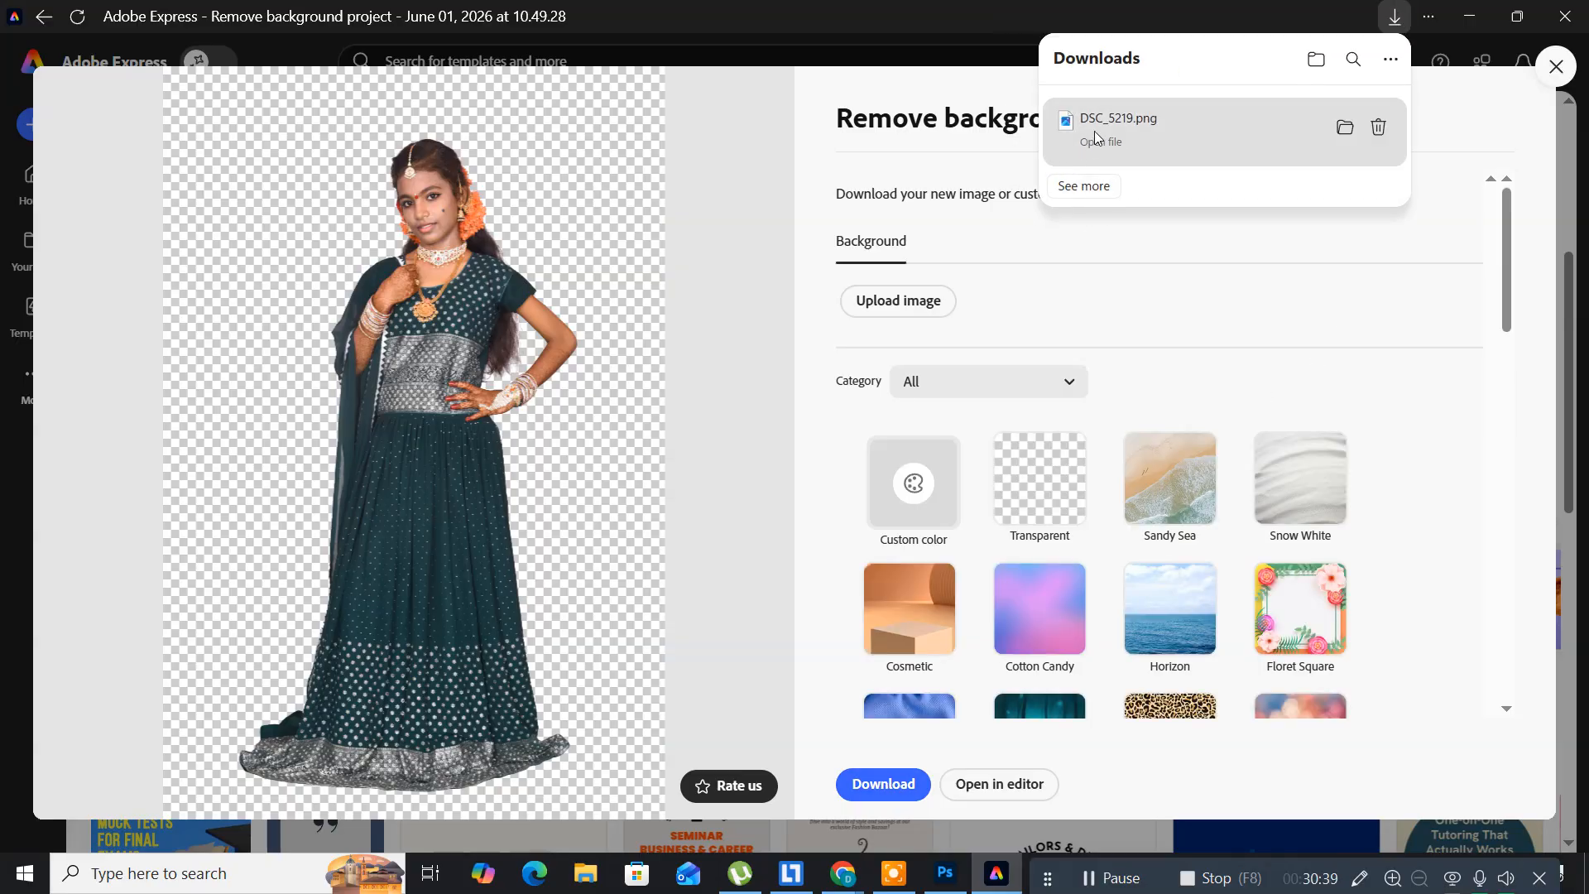
click(1342, 128)
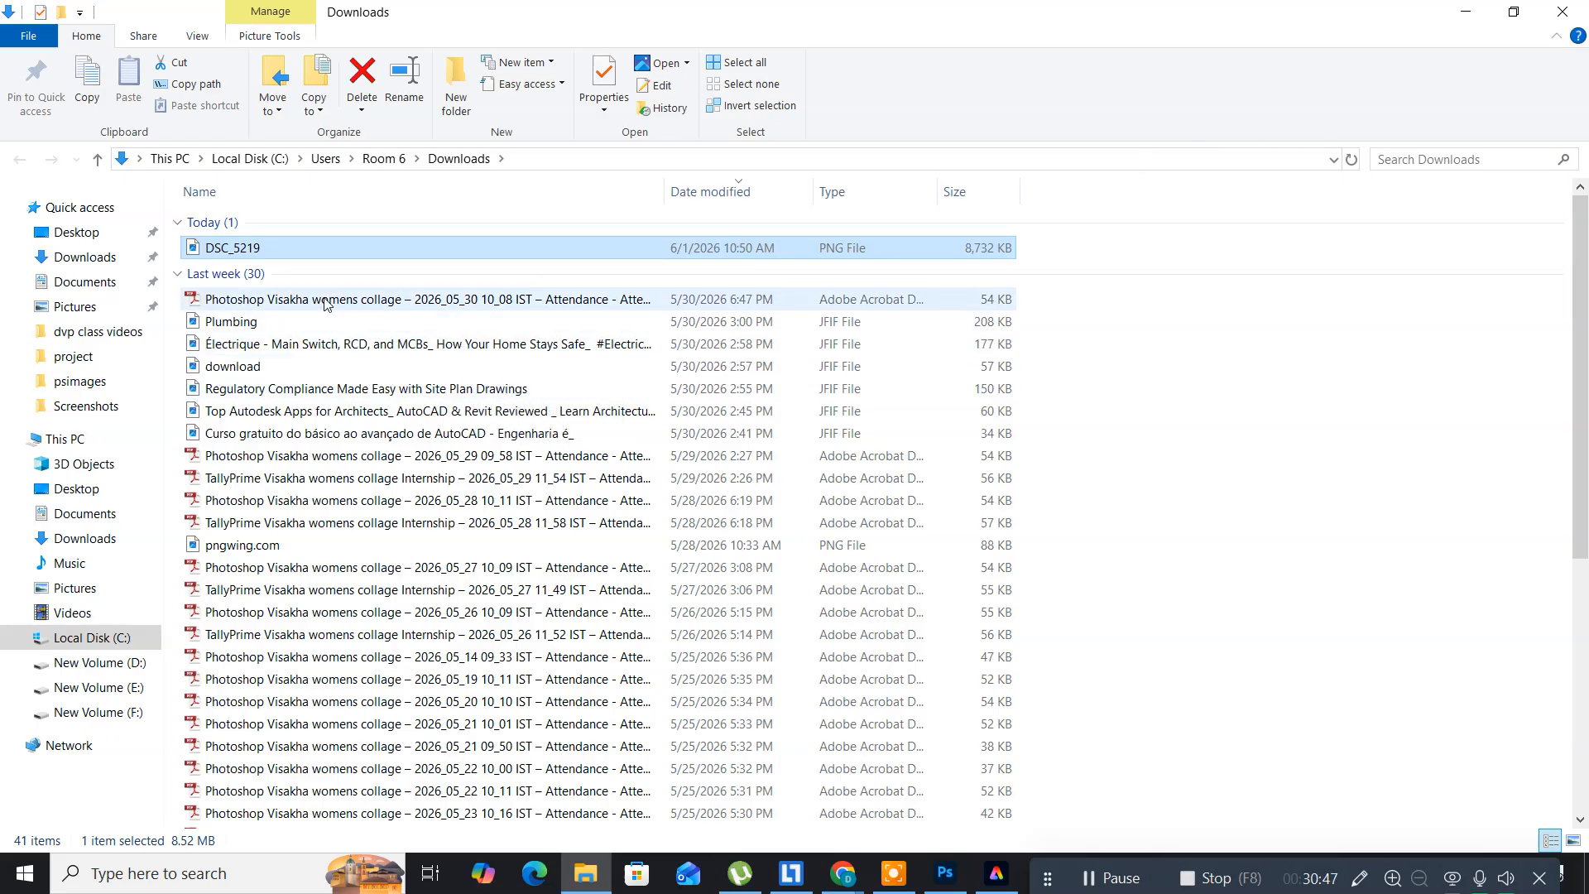
- Close the download folder and the Adobe Express window, and switch to Photoshop
click(1561, 12)
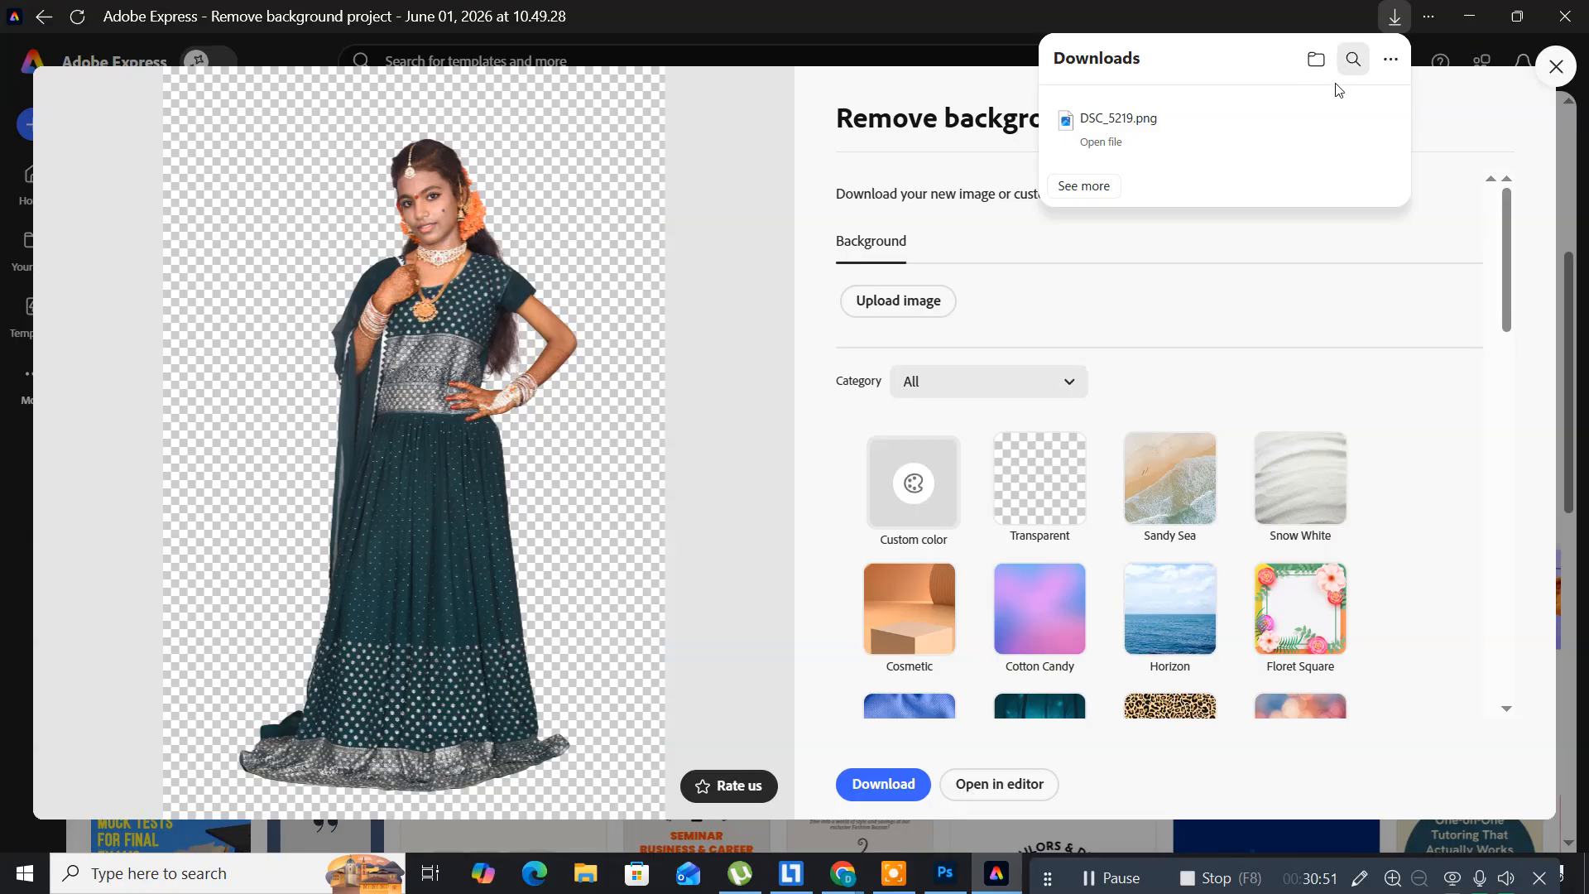
click(1539, 63)
click(1564, 16)
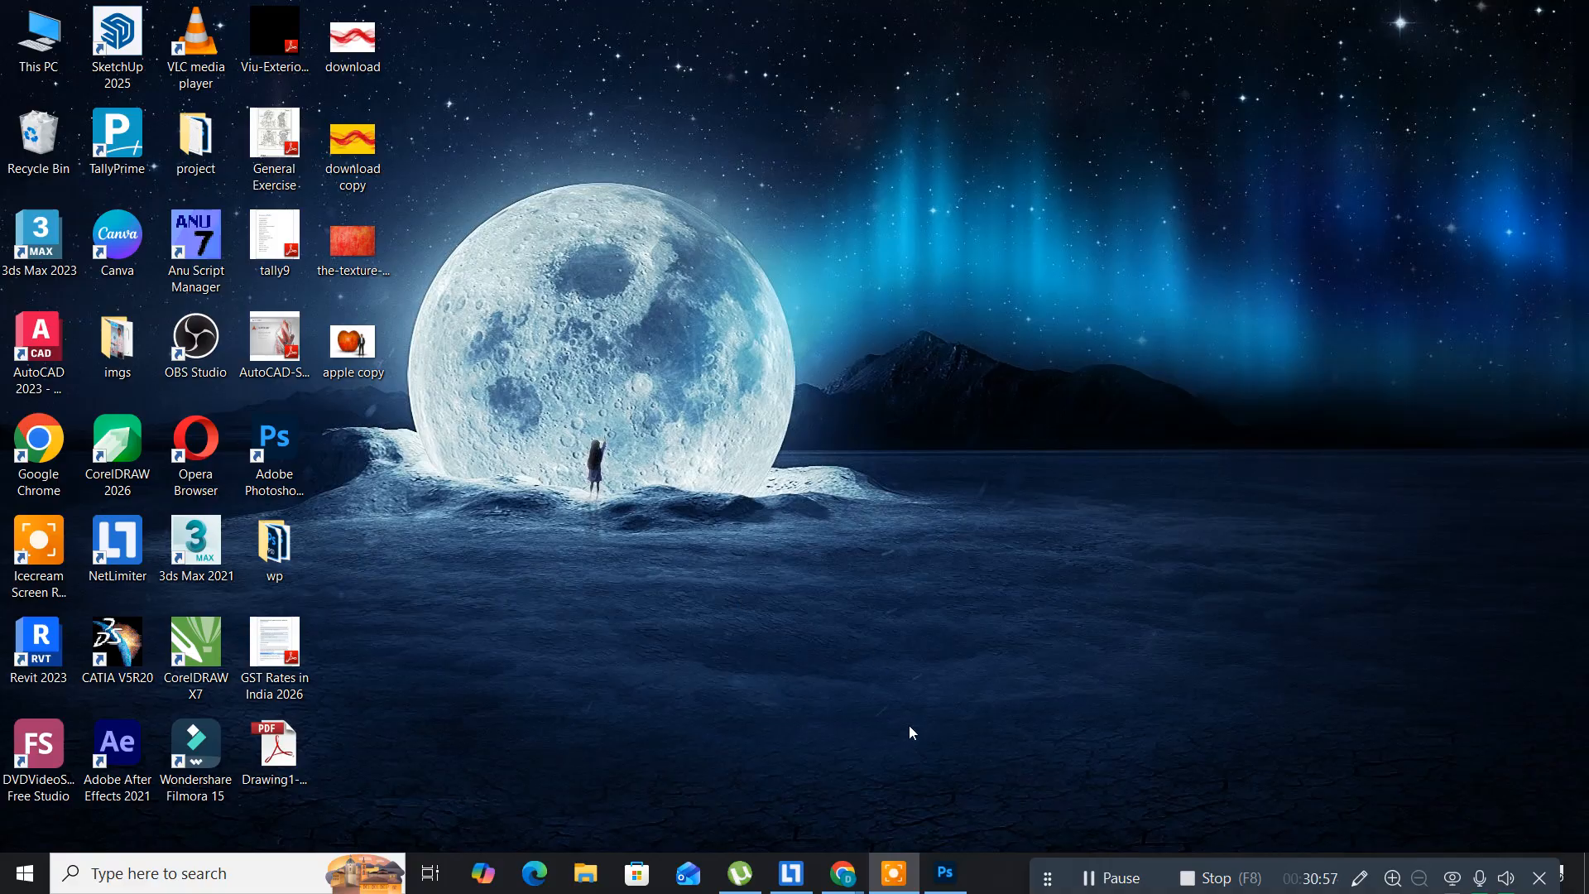
click(944, 877)
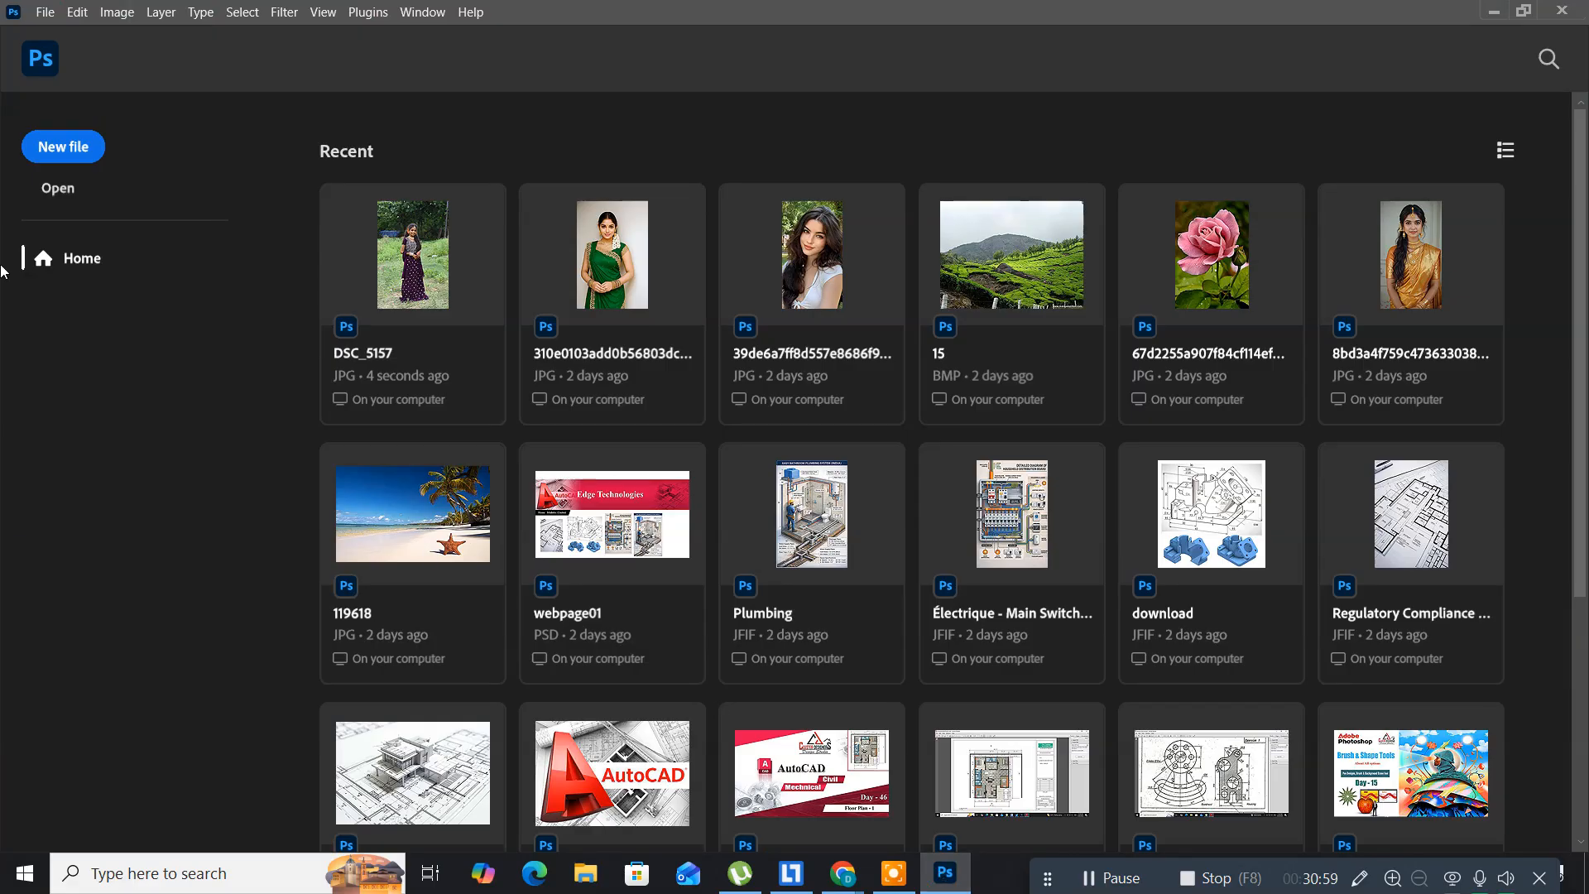
- Open the downloaded DSC_5219 PNG cutout from the Downloads folder
click(56, 191)
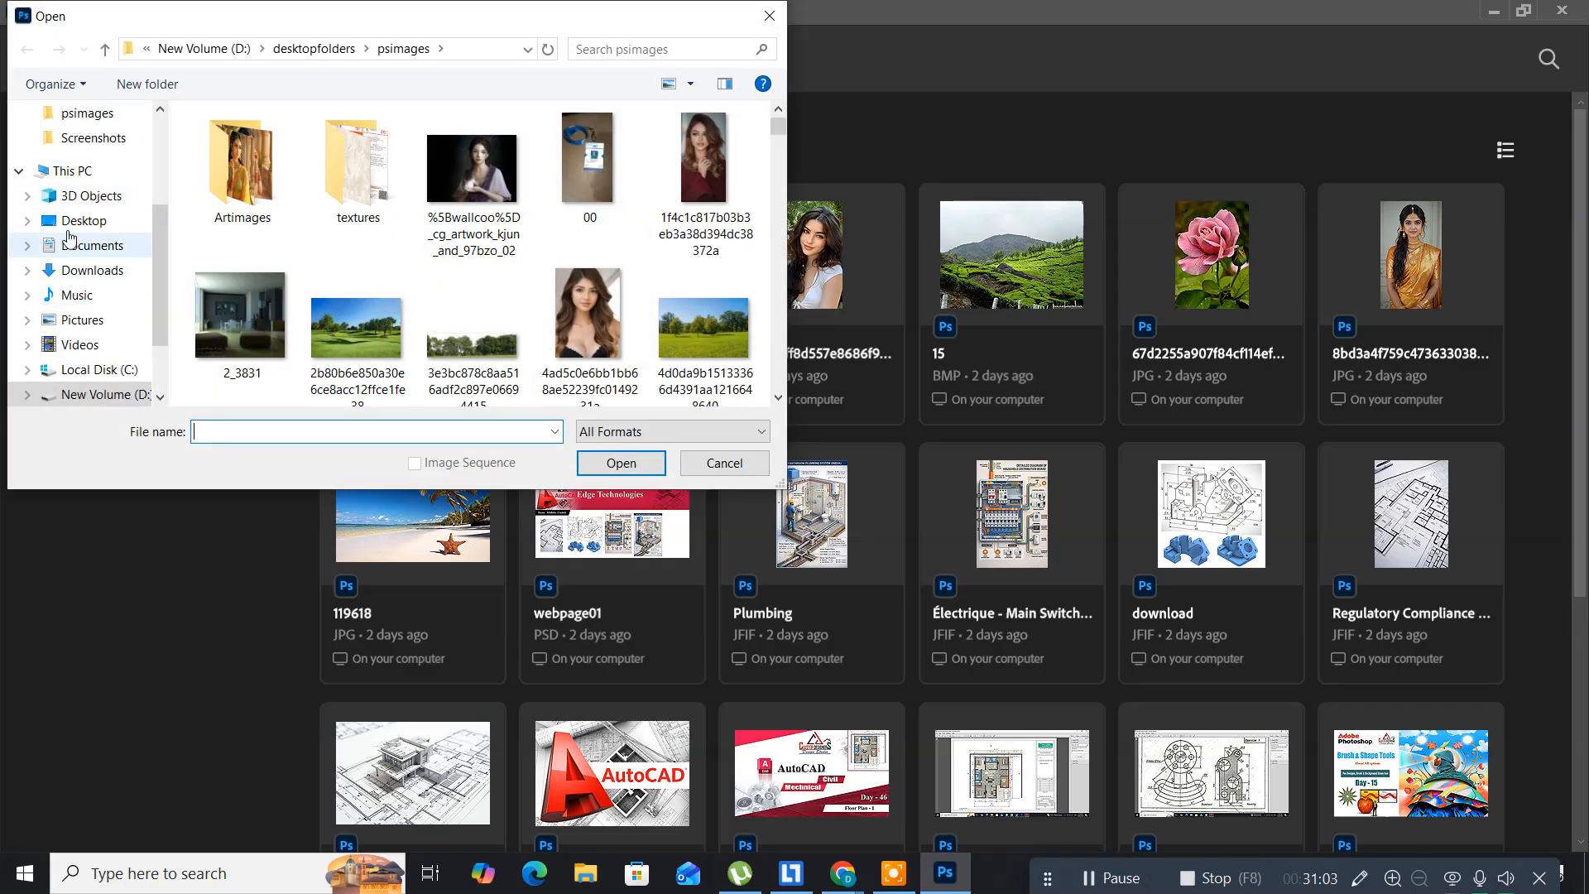
scroll(84, 228, up, 3)
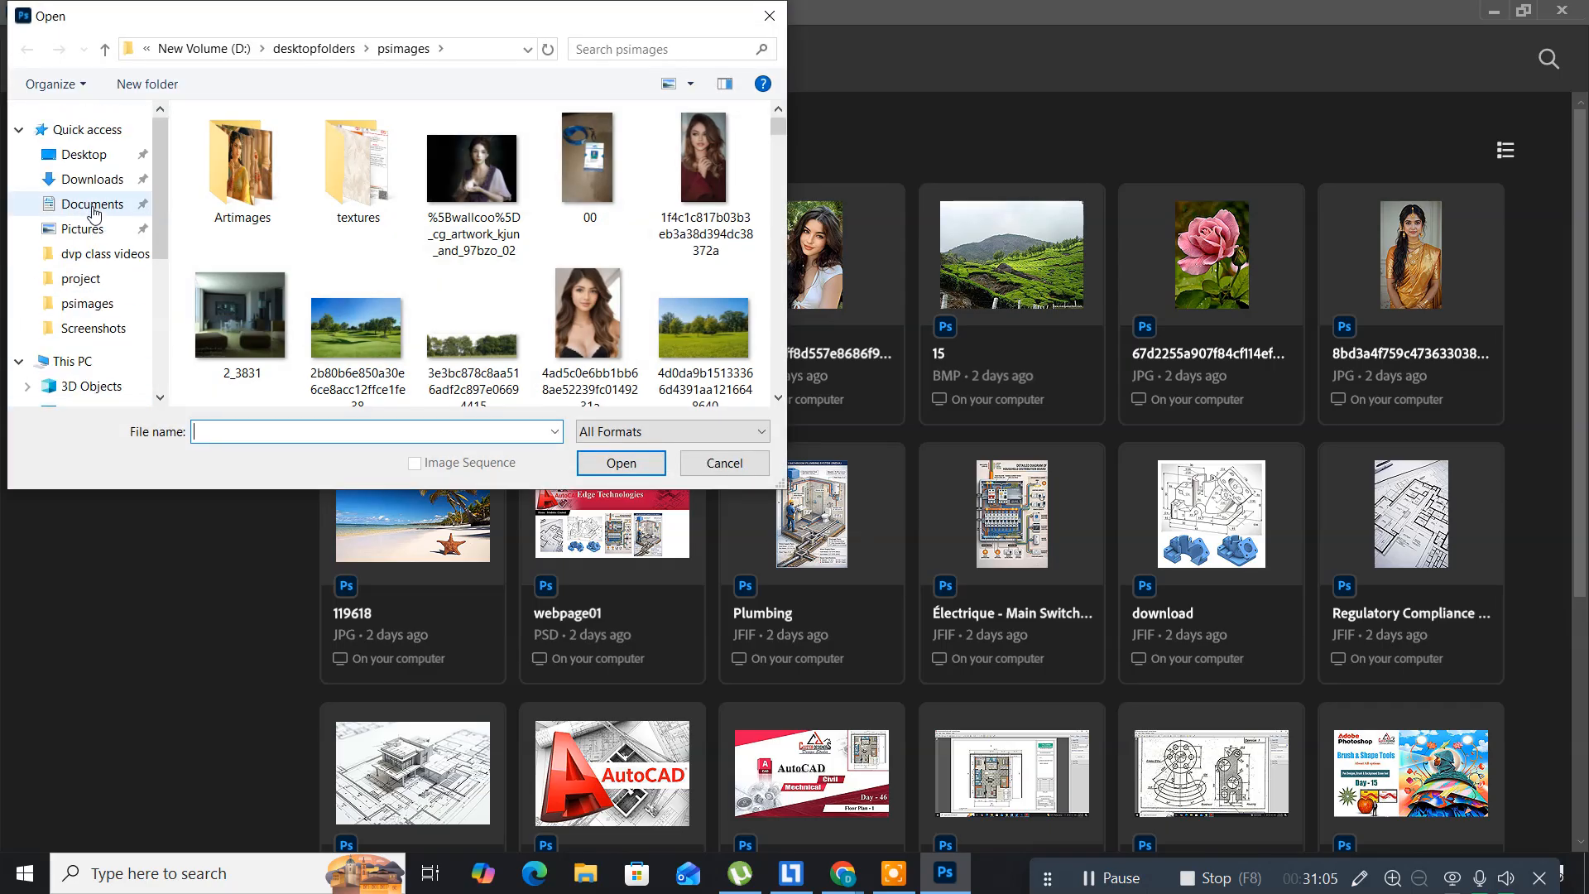
click(96, 178)
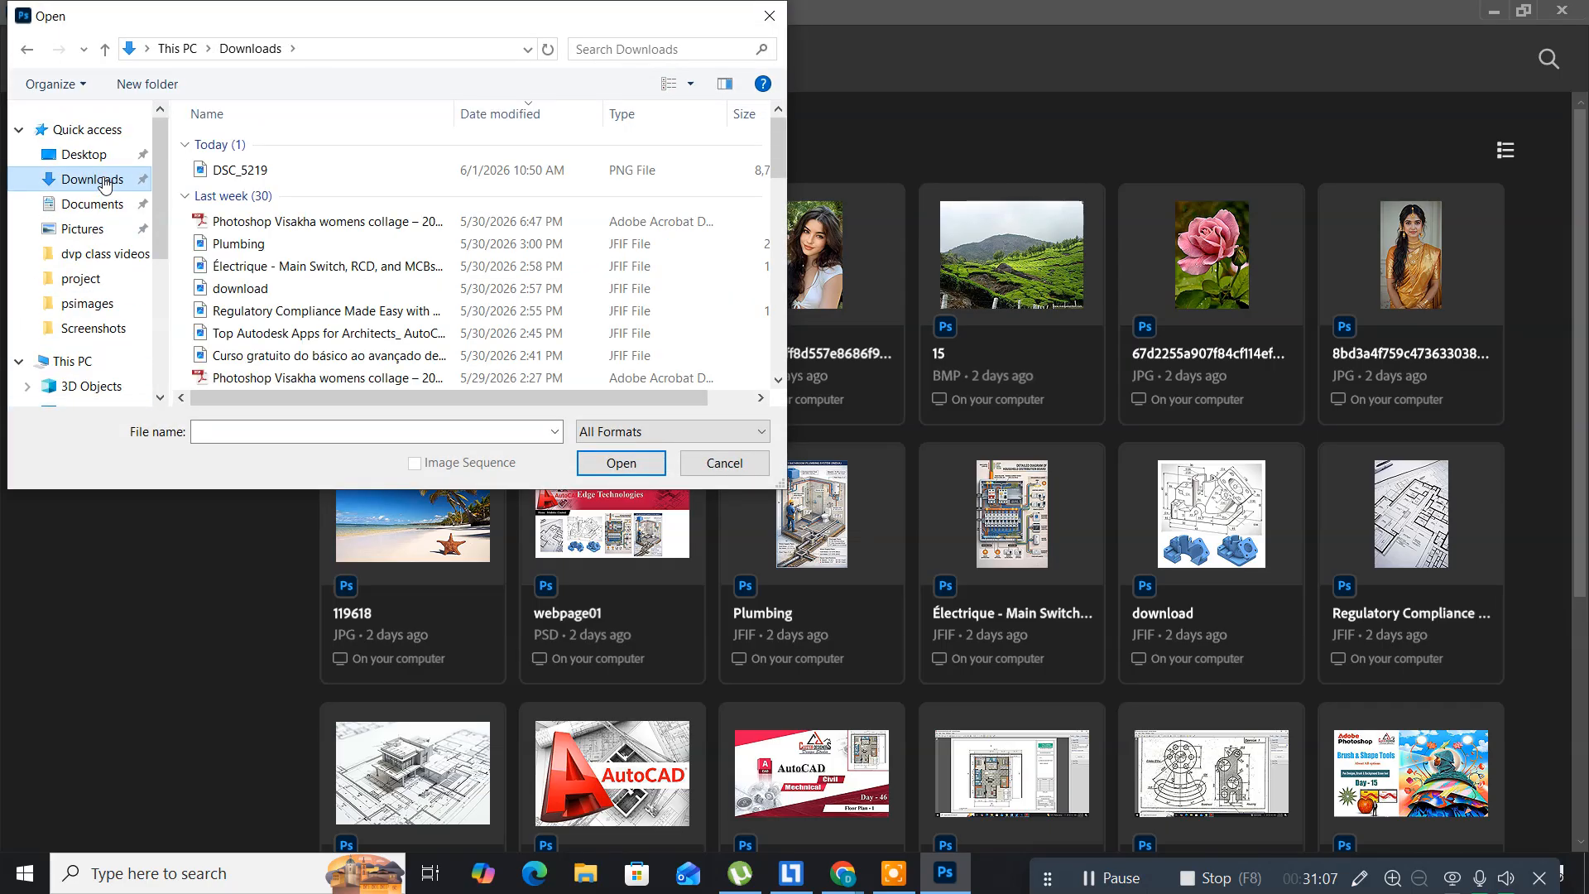
click(233, 169)
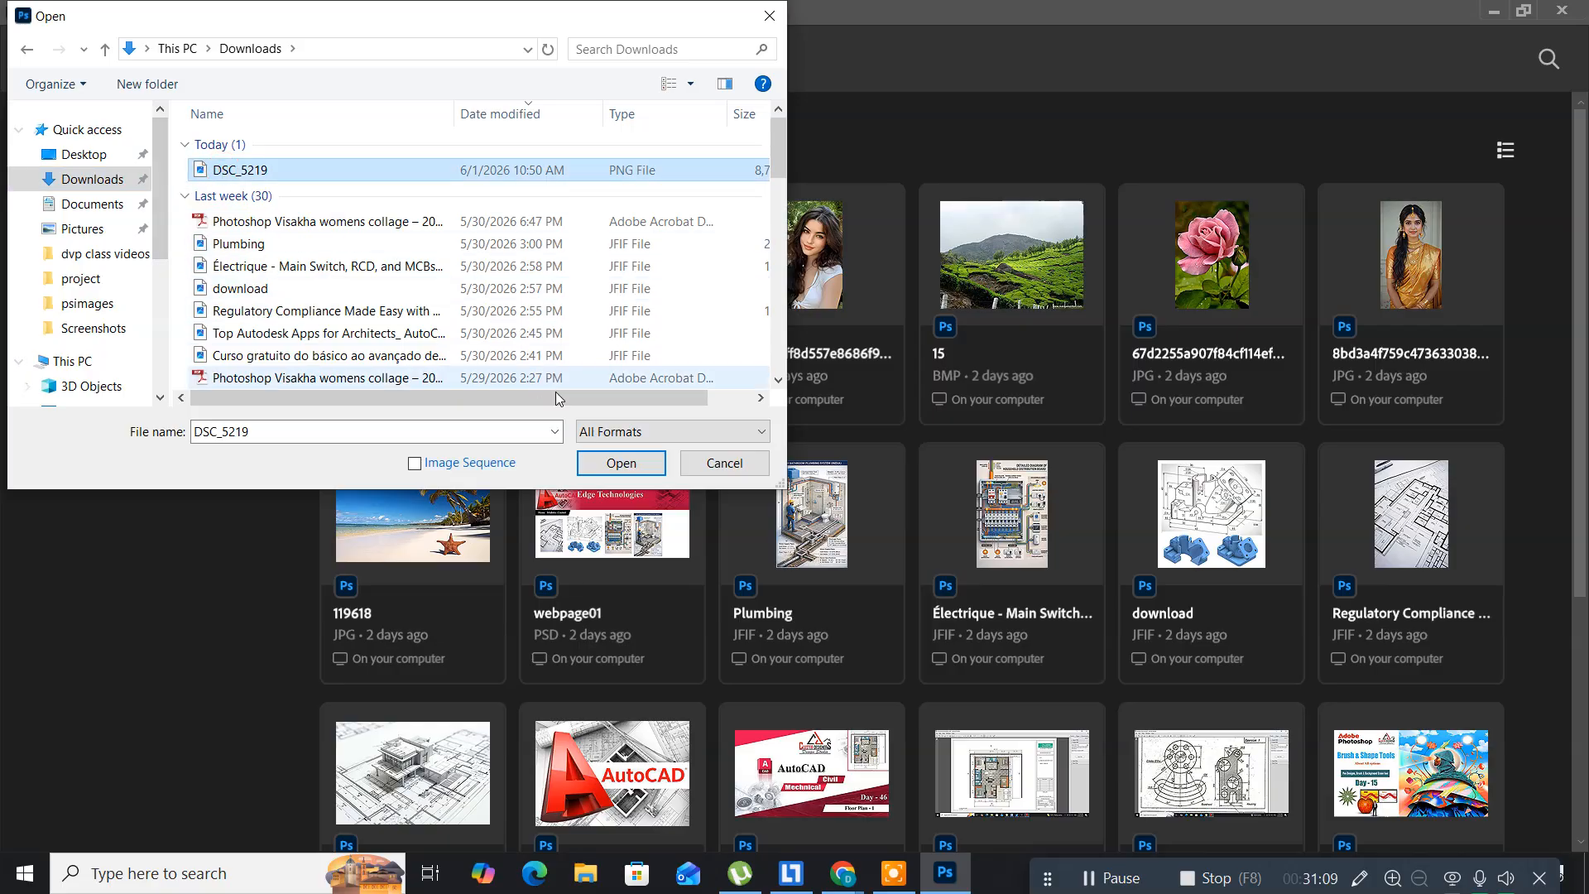
click(608, 464)
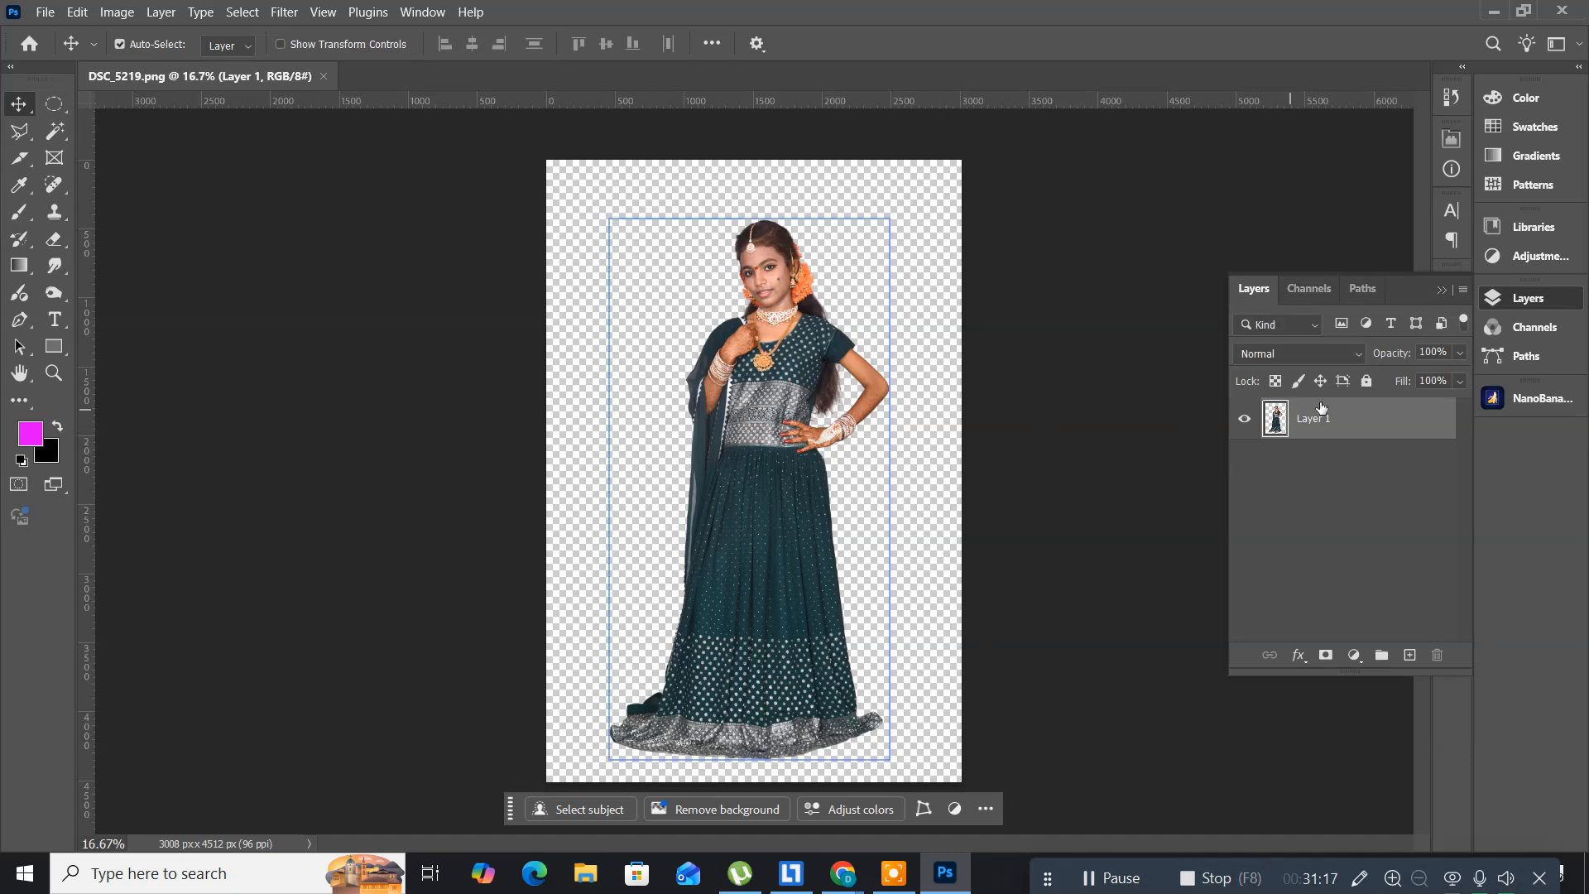
- Add a new layer above the cutout and set the foreground colour to green 15c004
key(ctrl+shift+n)
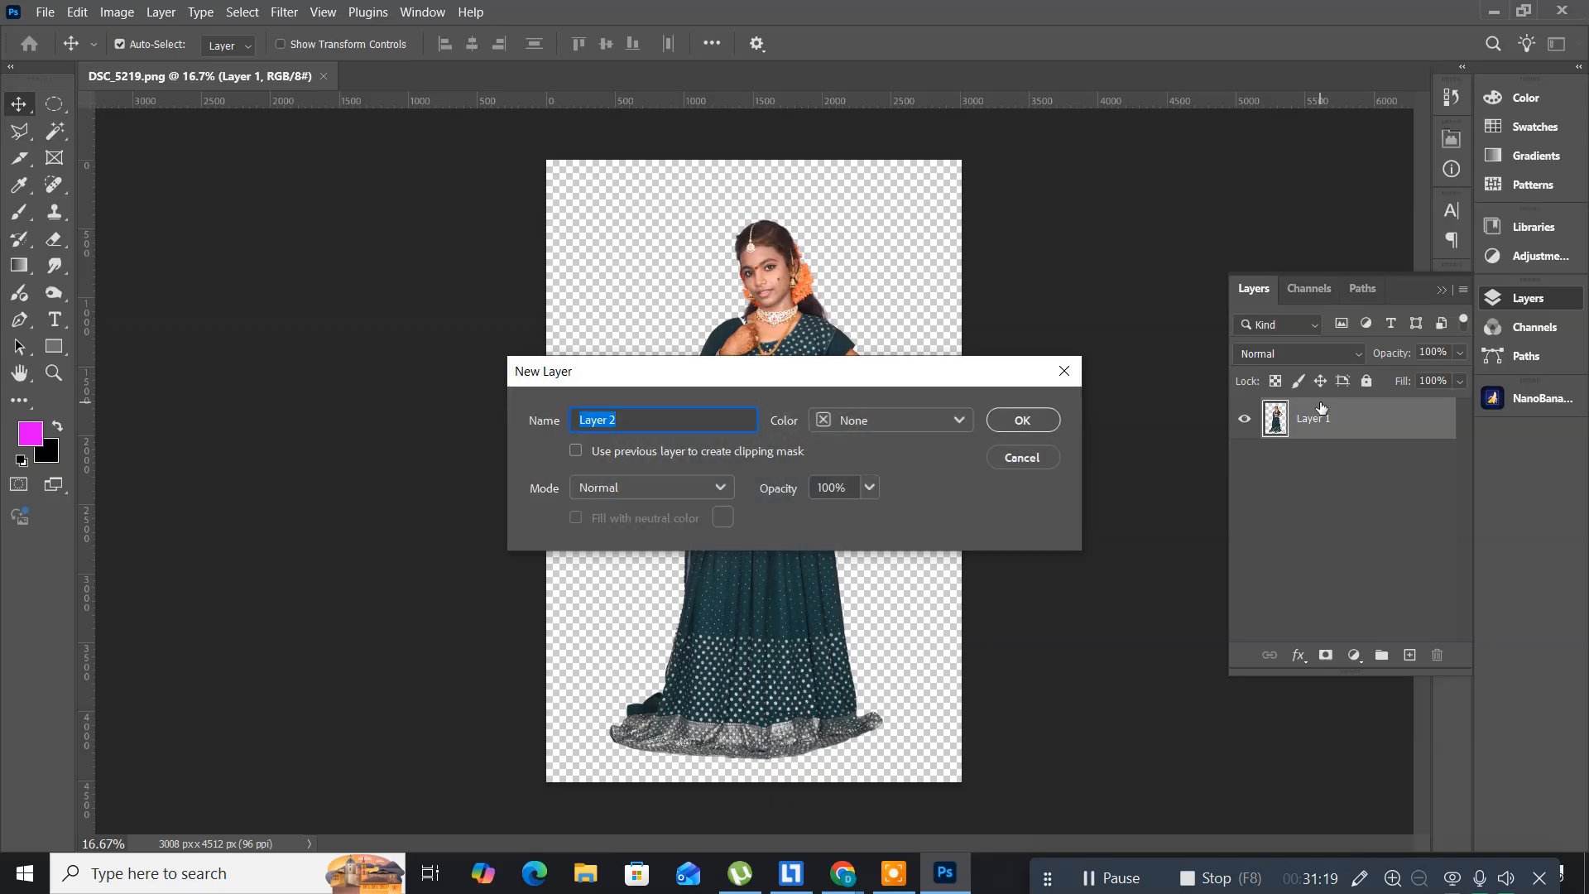
key(Return)
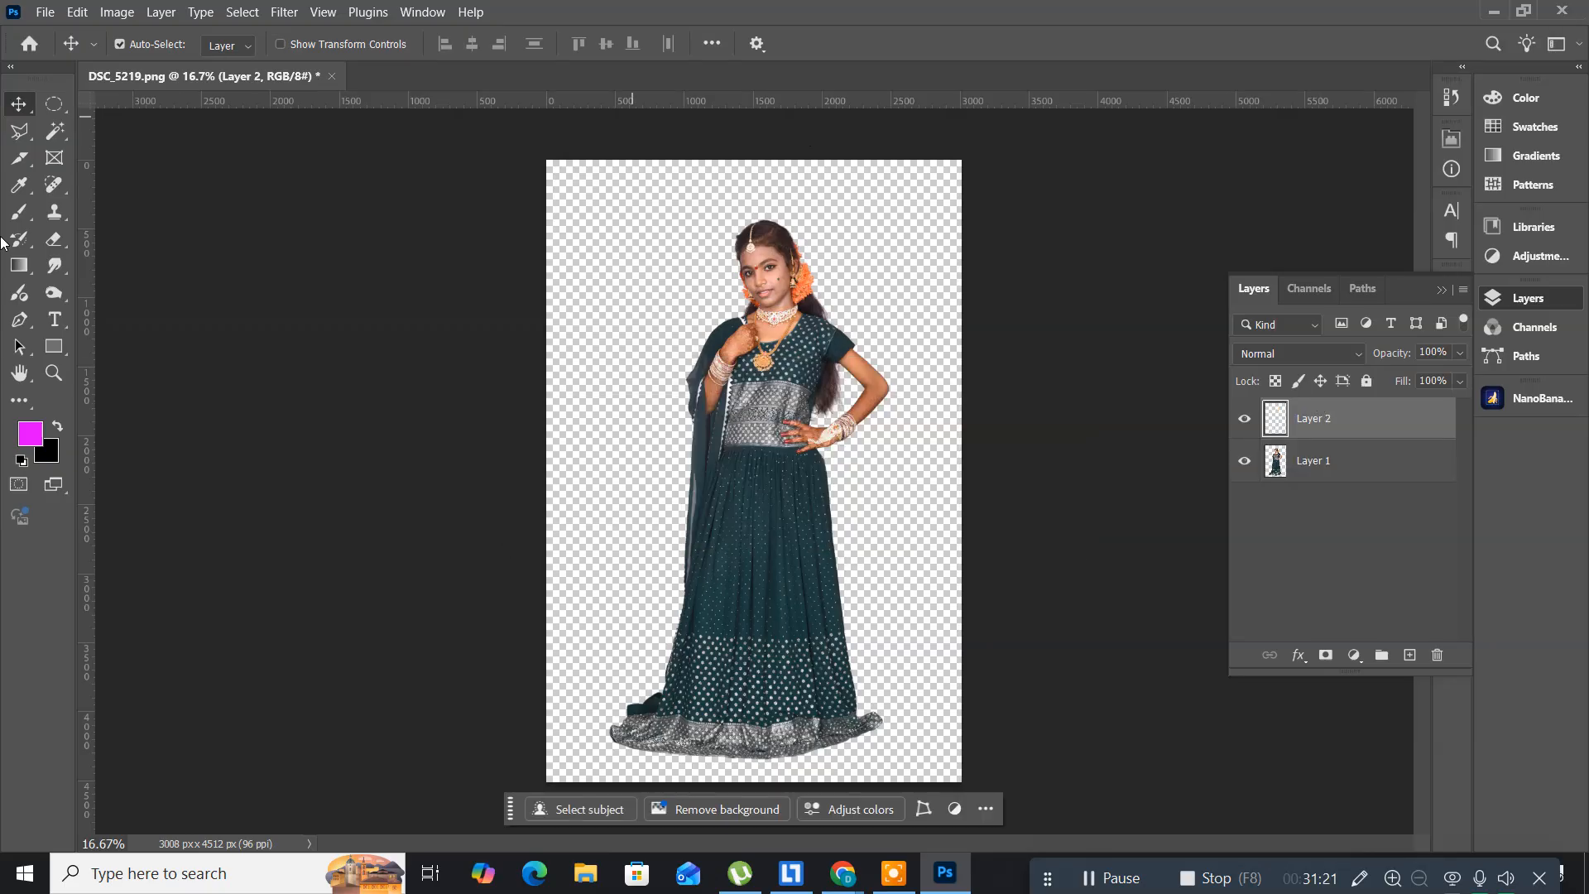
click(31, 439)
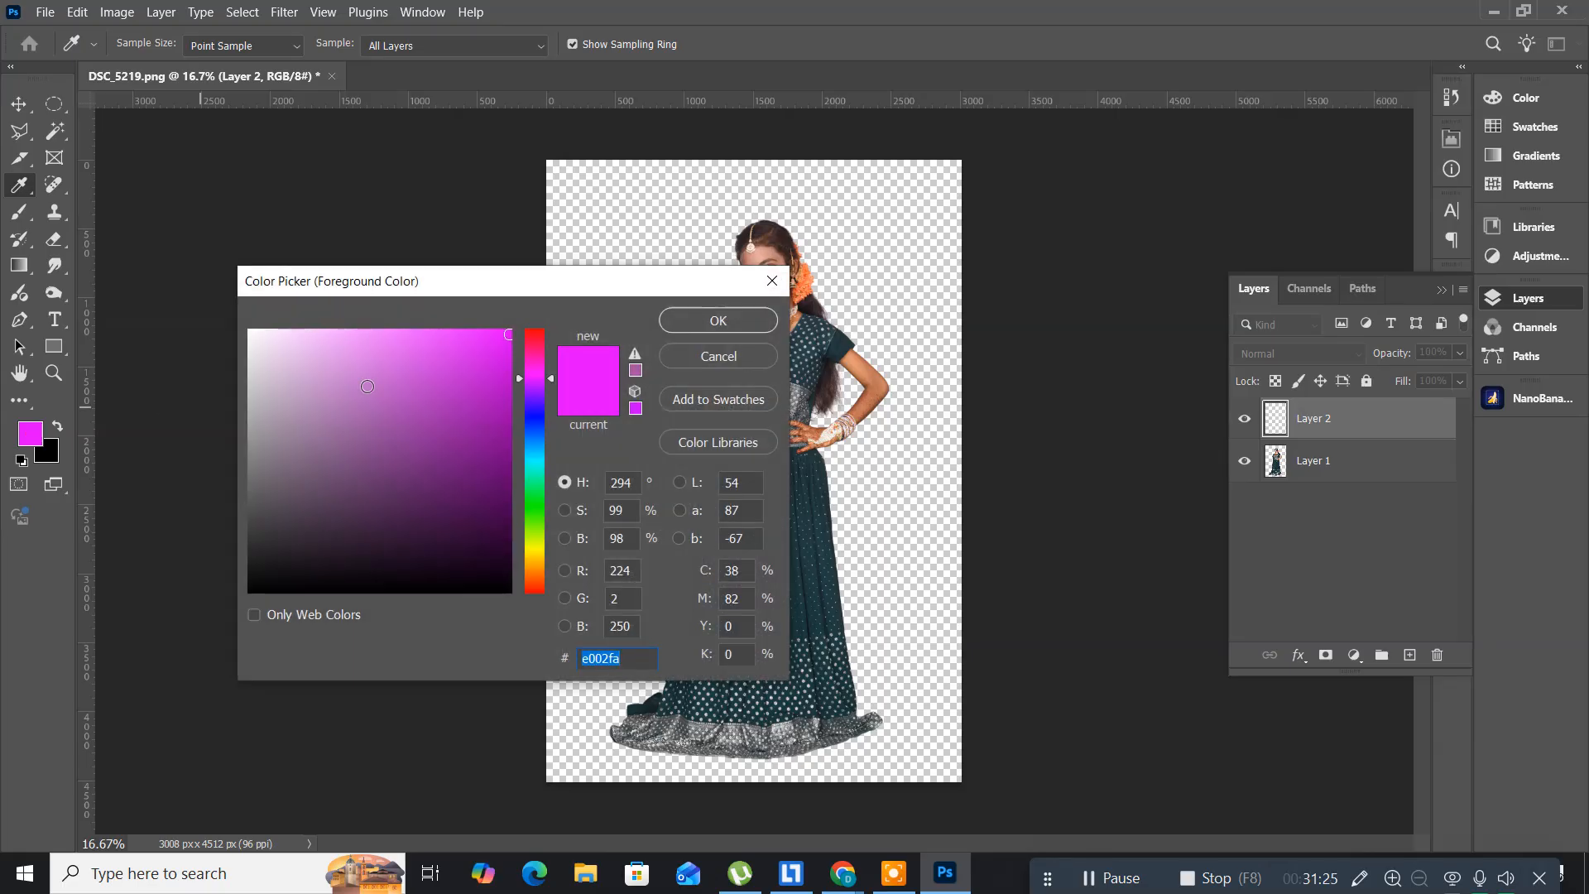
click(530, 510)
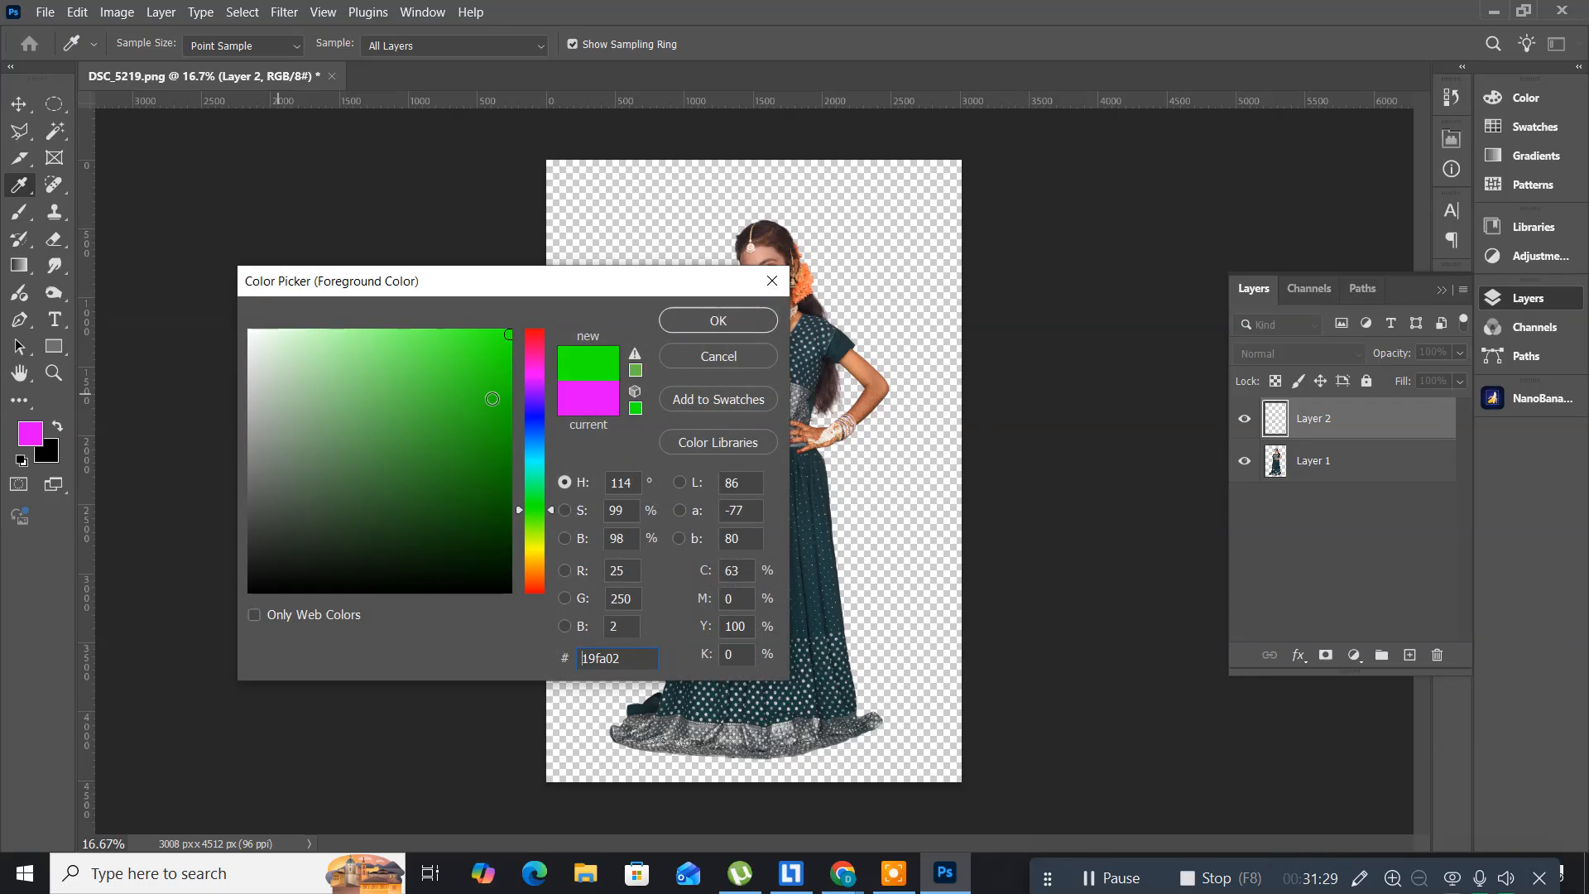
drag(498, 405, 506, 394)
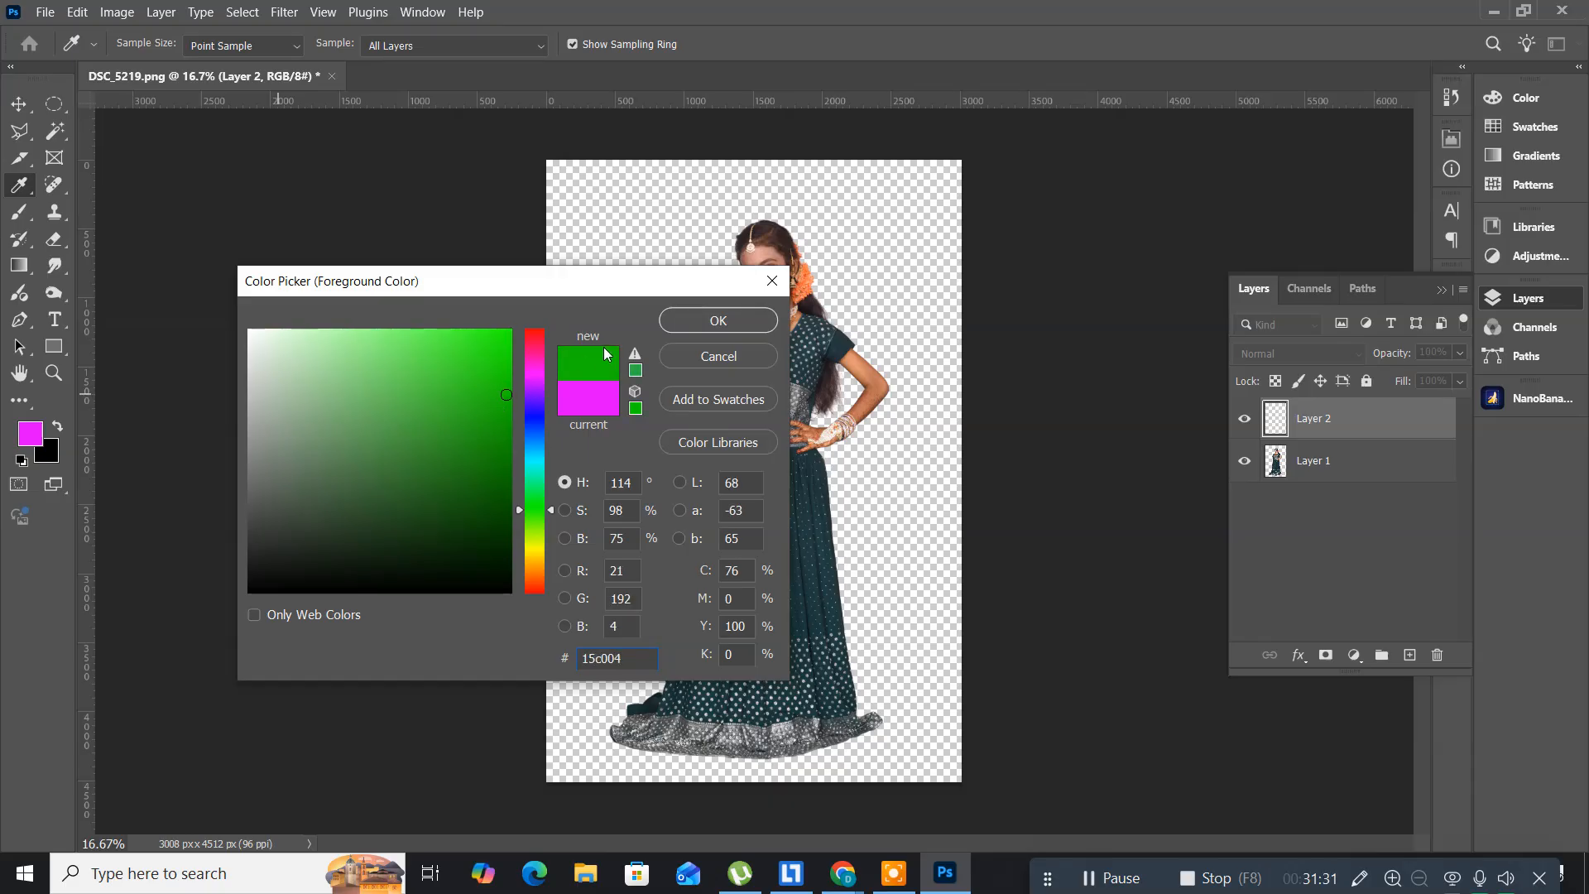
click(672, 329)
key(v)
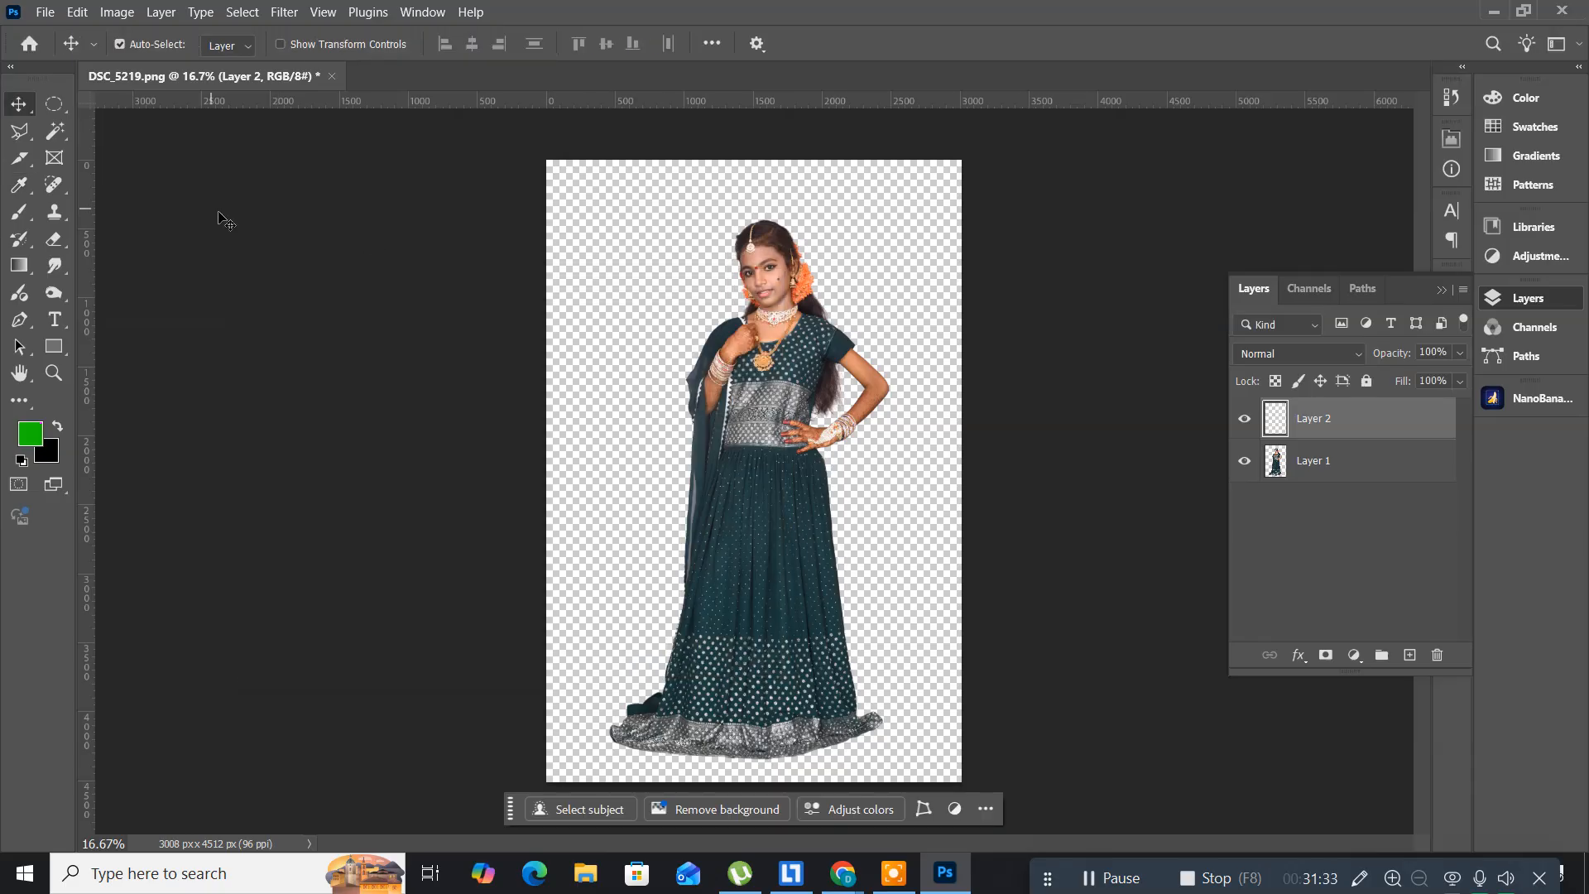
- Fill the new layer with a green-to-black radial gradient centred near the girl's neck and place it beneath the cutout
key(g)
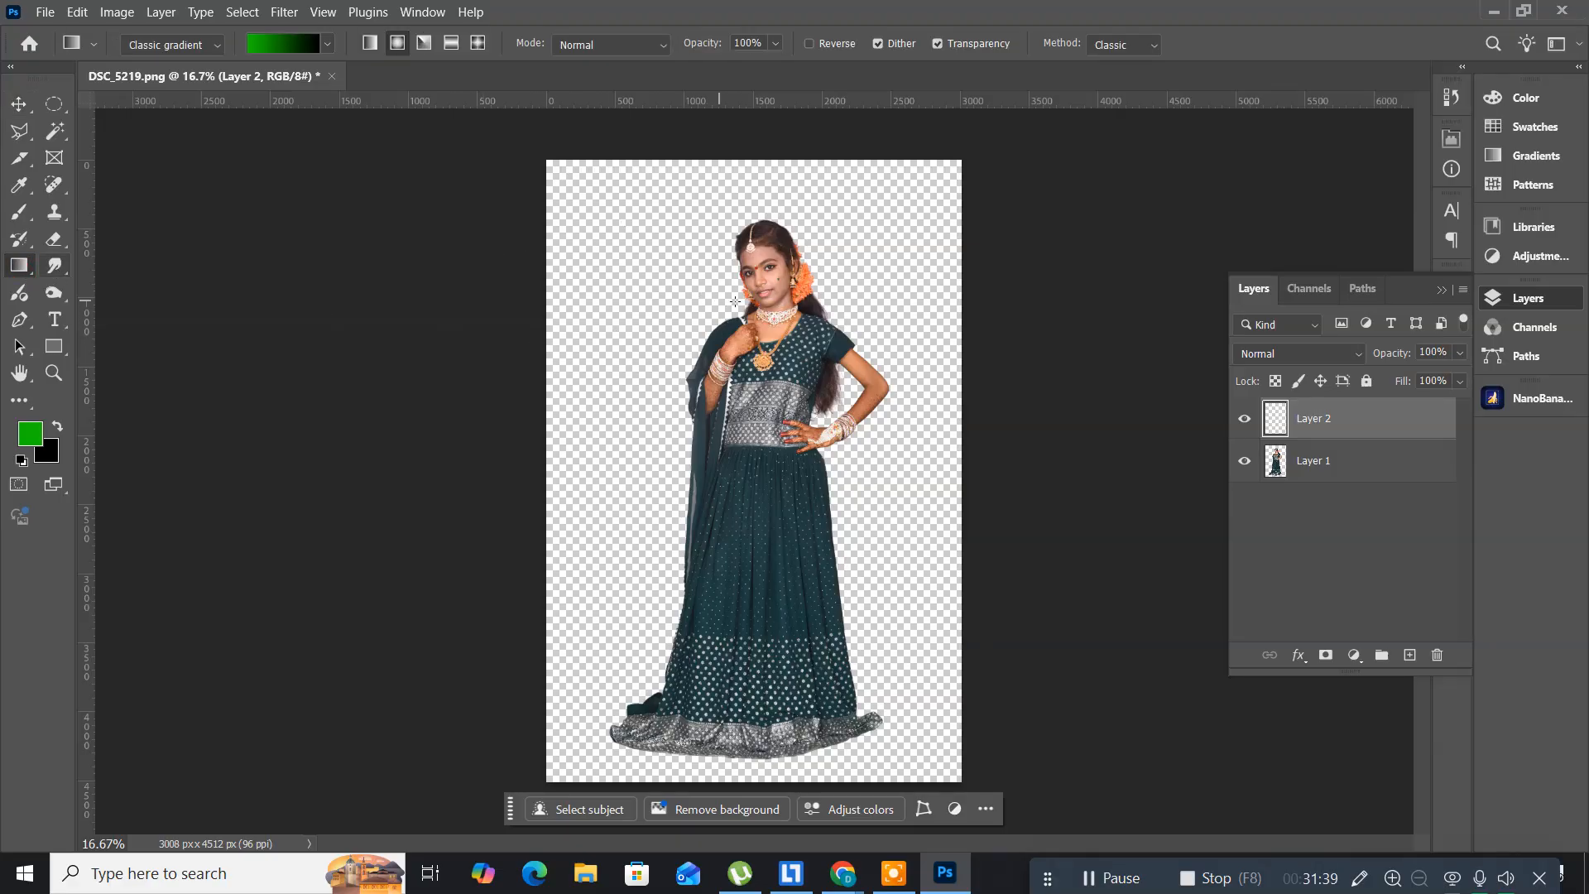
drag(778, 314, 345, 795)
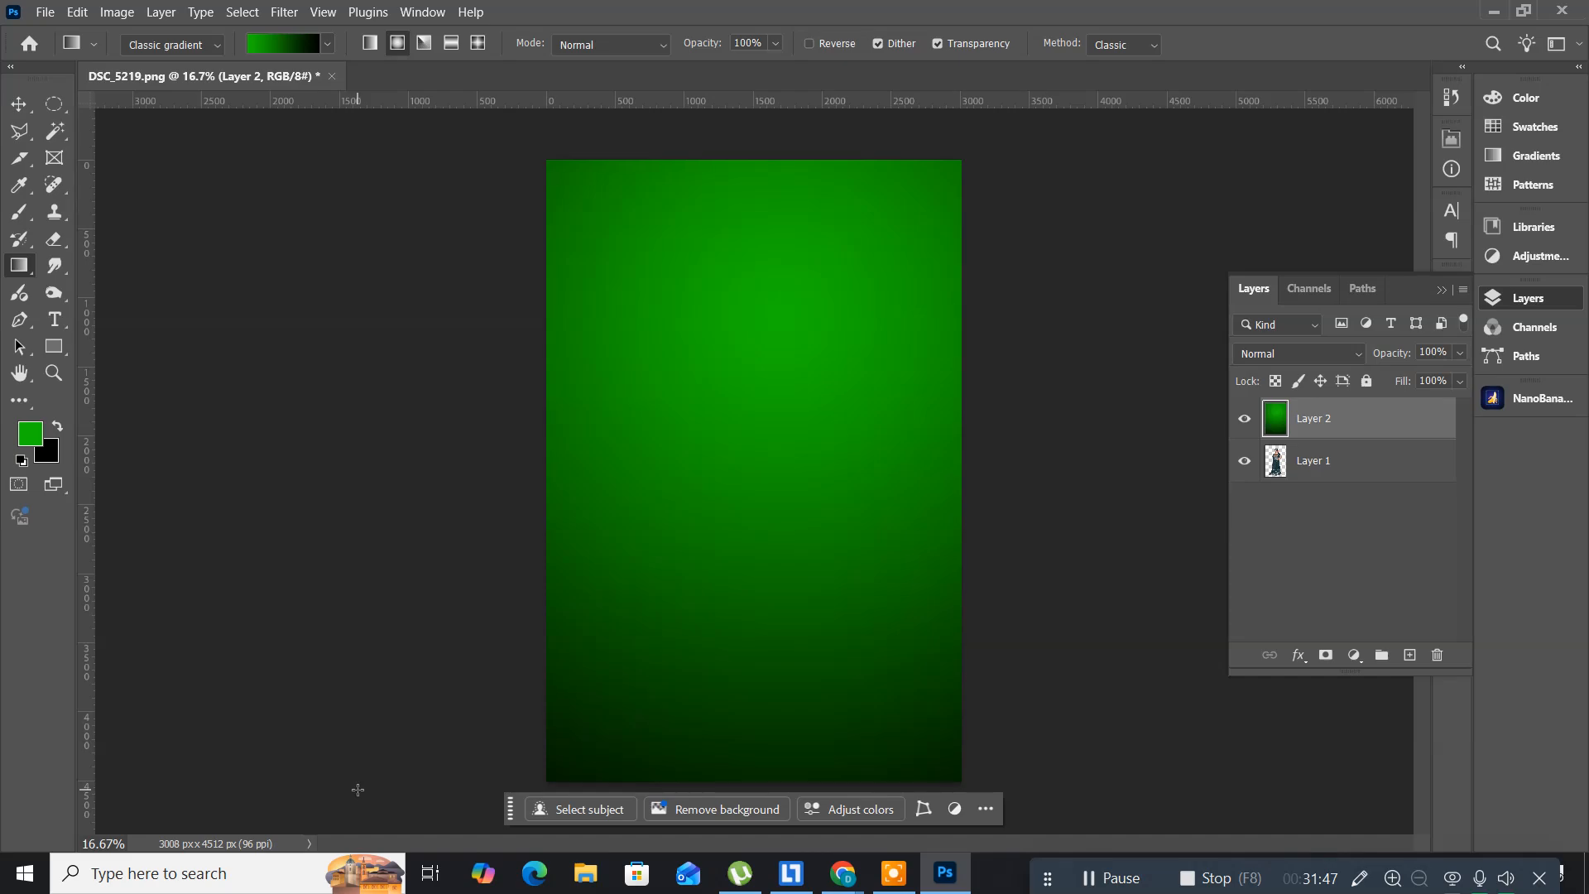
key(ctrl+bracketleft)
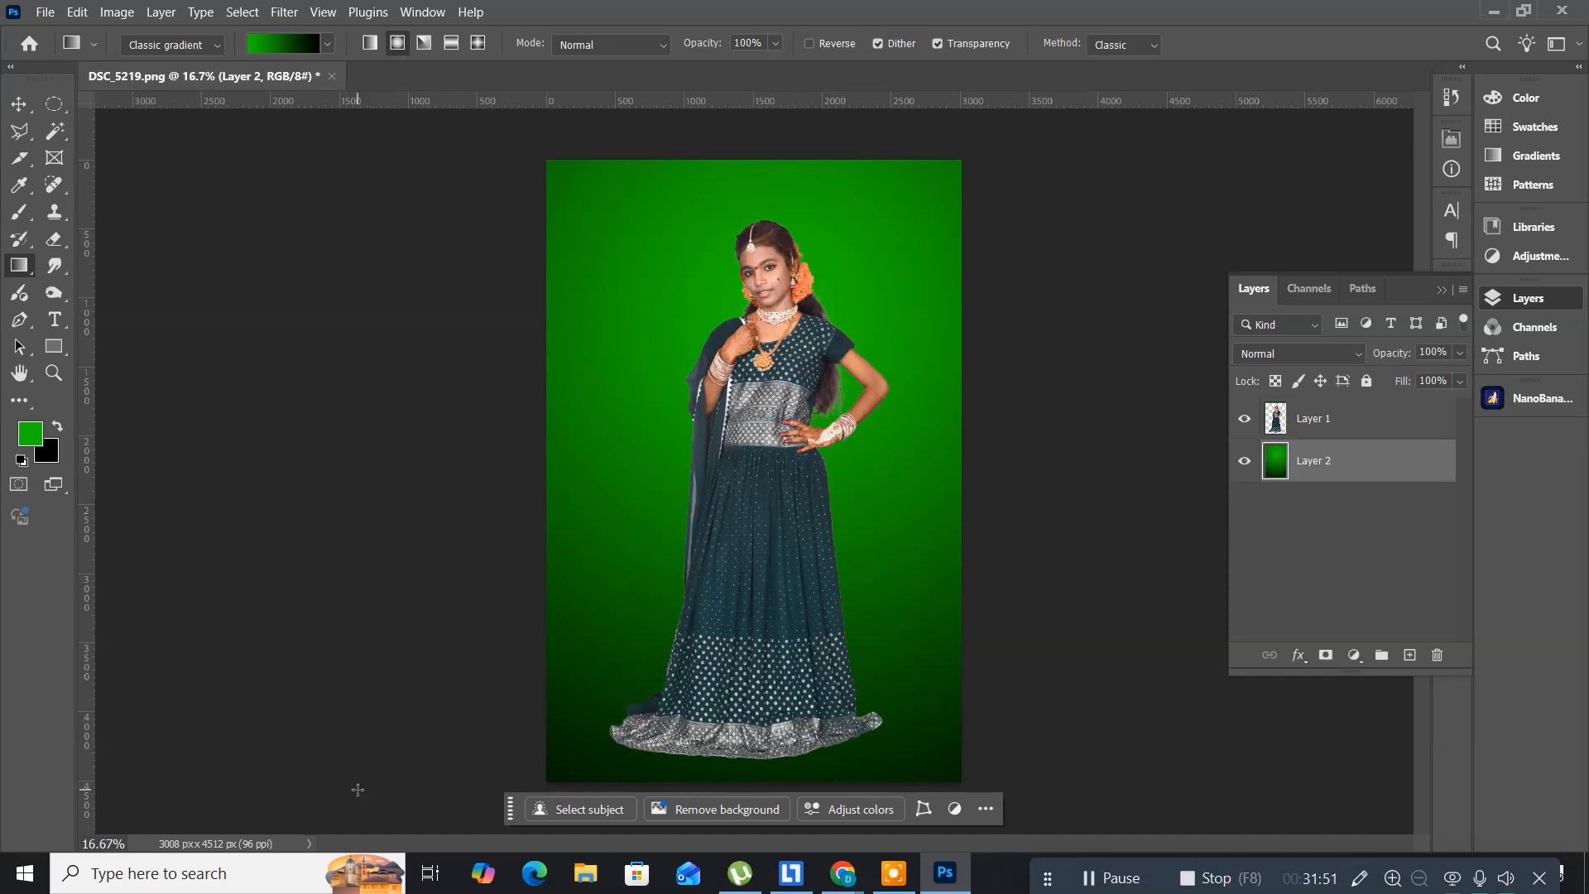
click(19, 103)
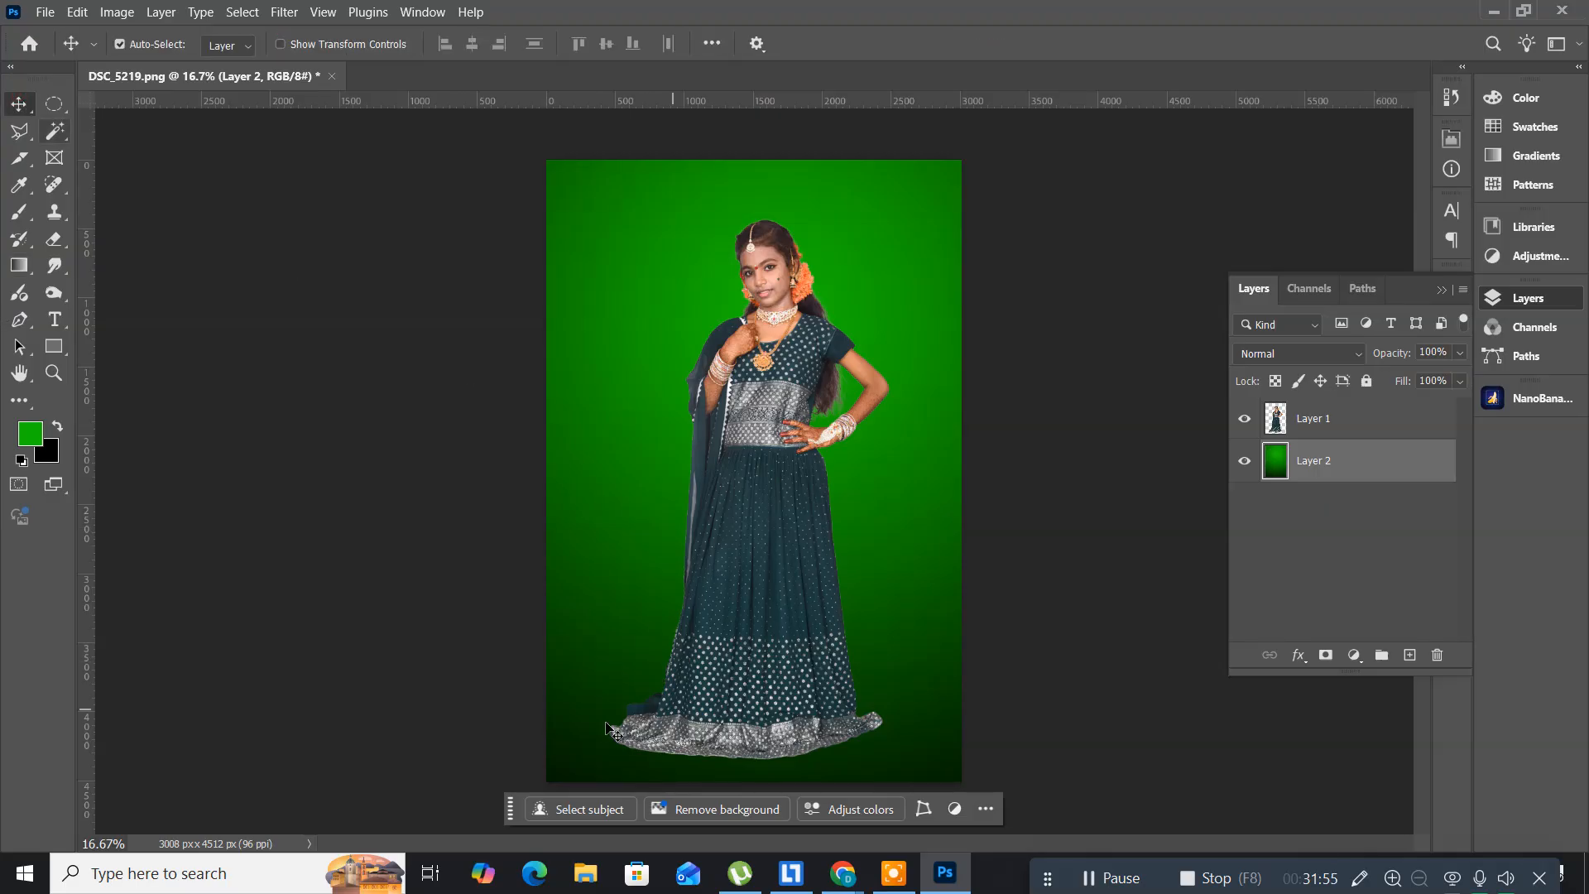
key(space)
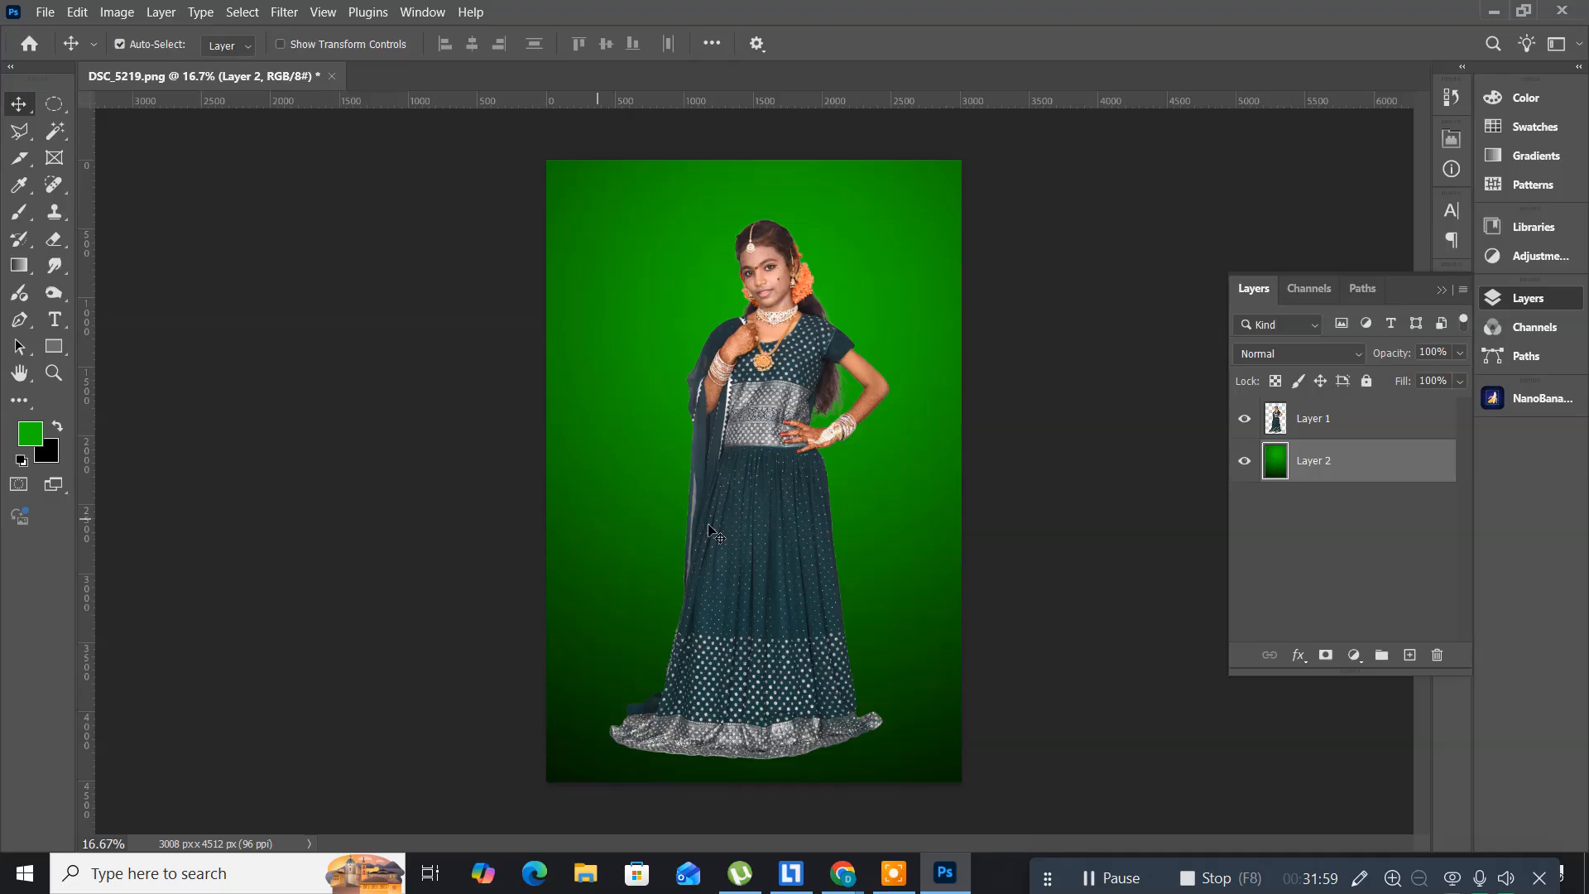
- Add an empty layer between the girl's cutout and the green gradient
click(1375, 431)
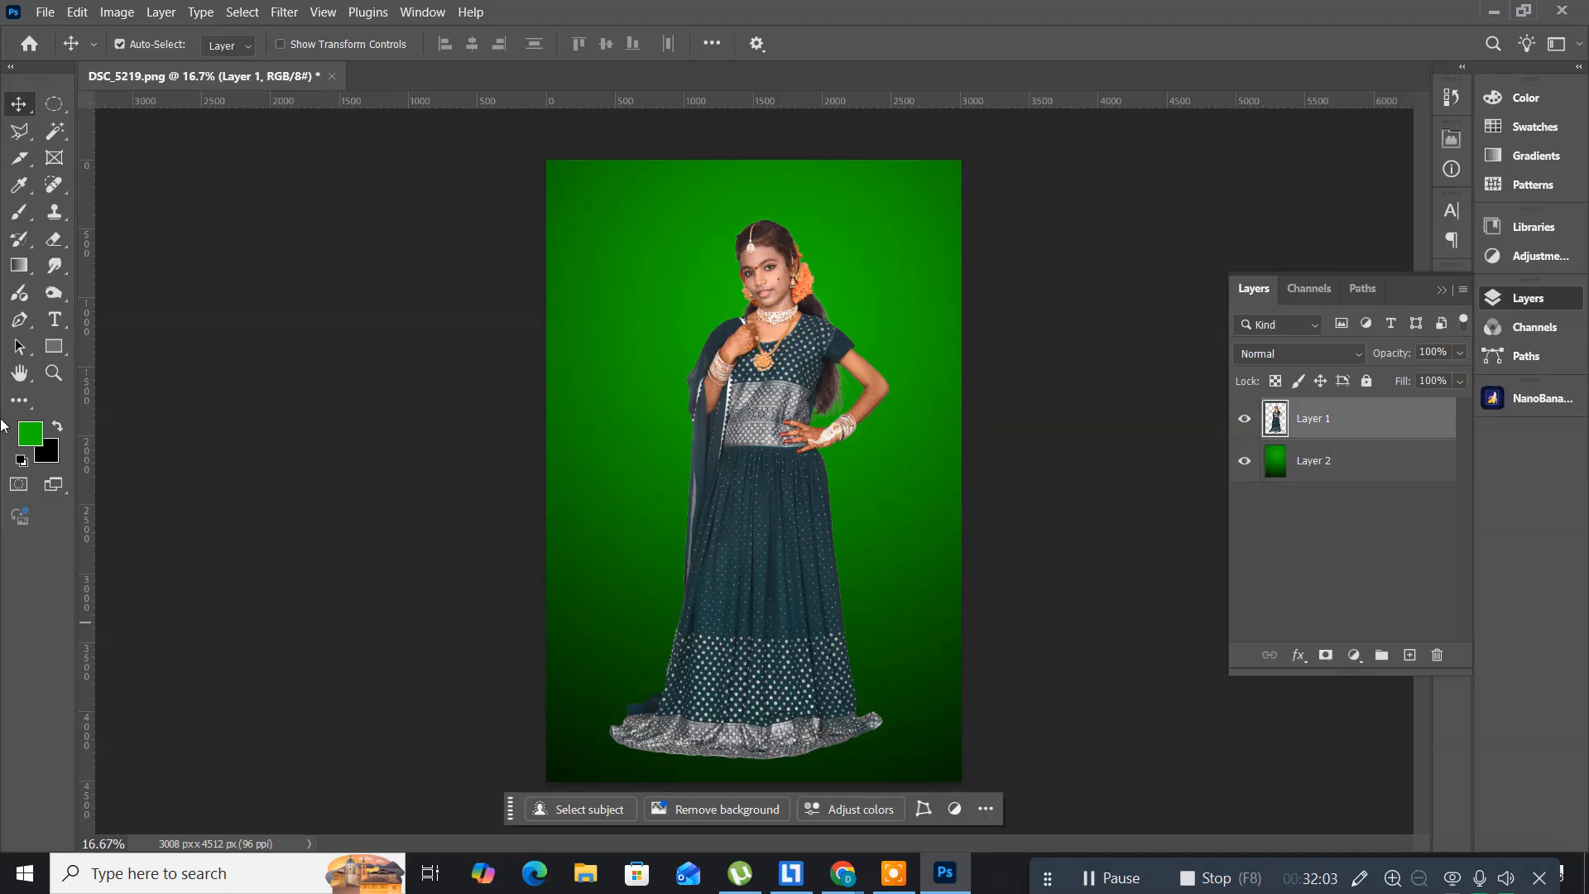
key(ctrl+shift+n)
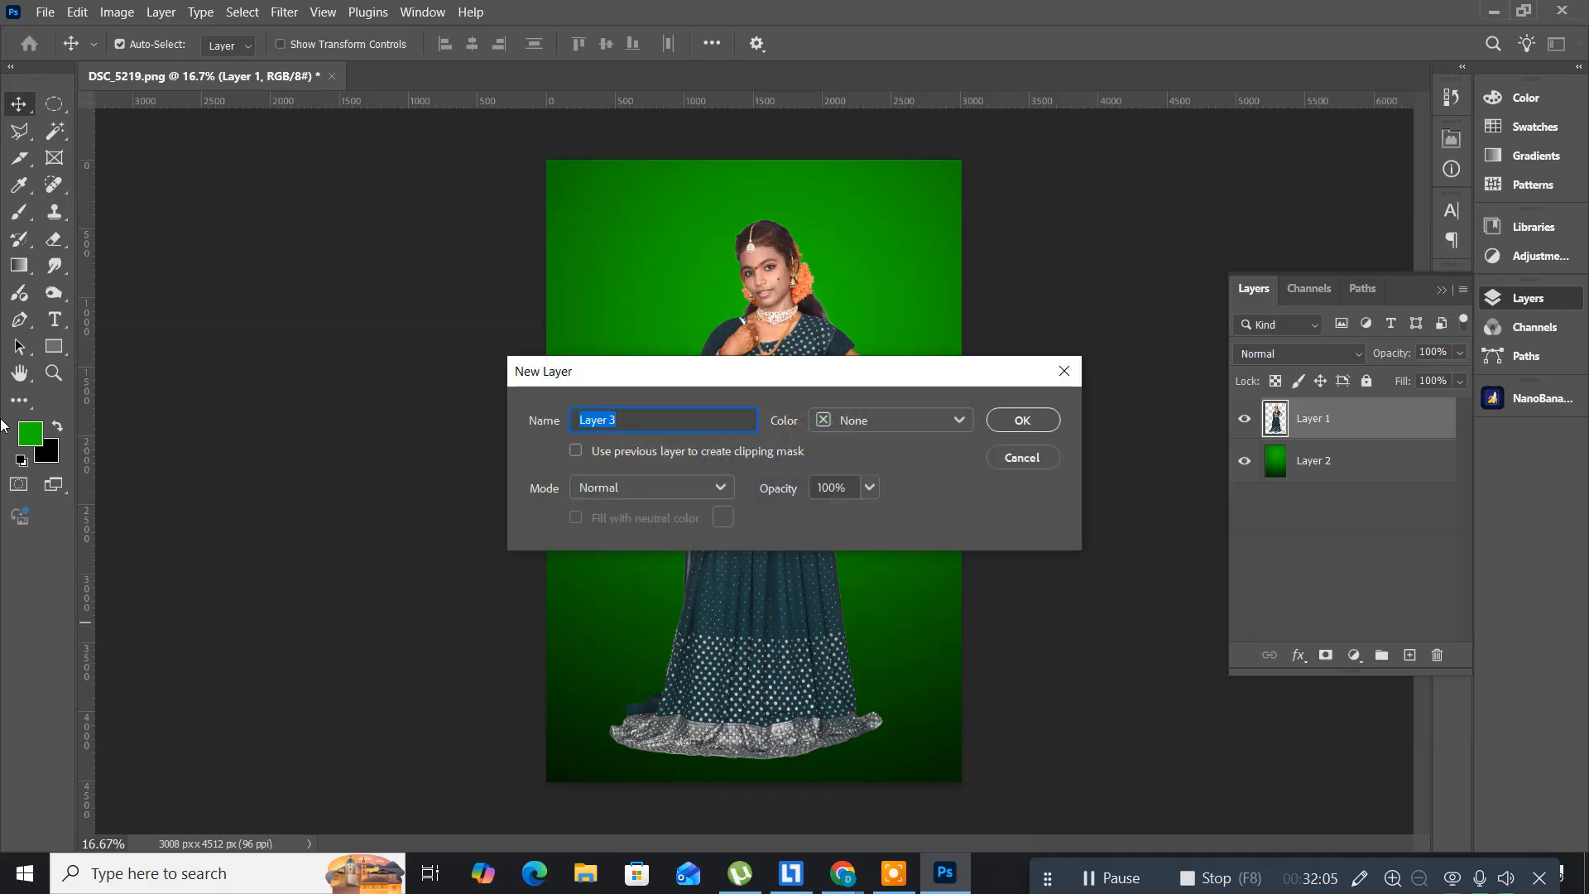
key(Return)
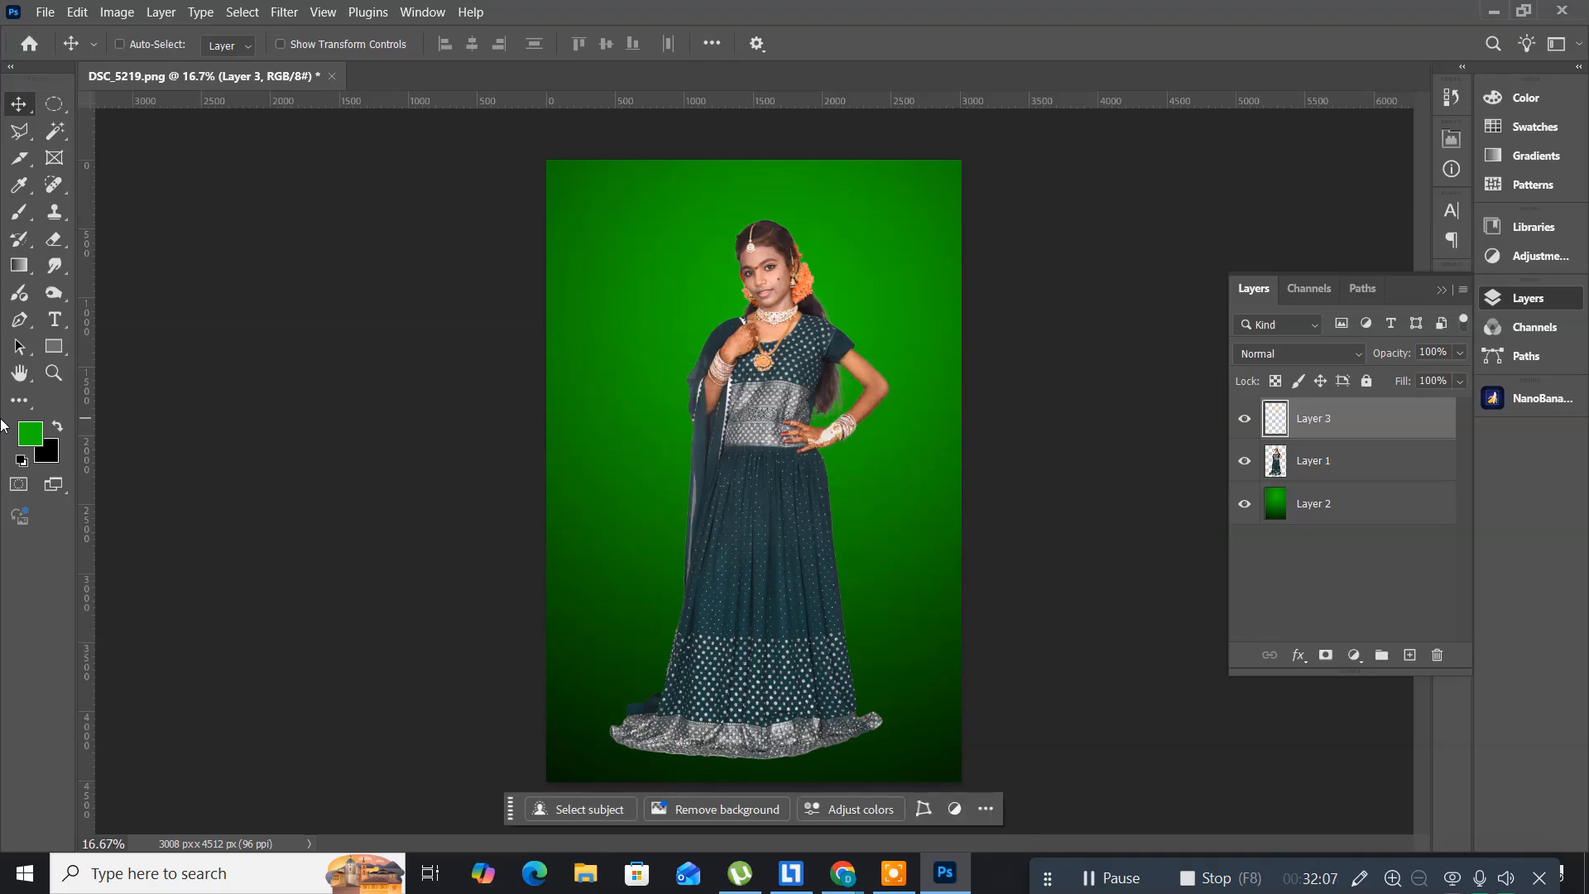
key(ctrl+bracketleft)
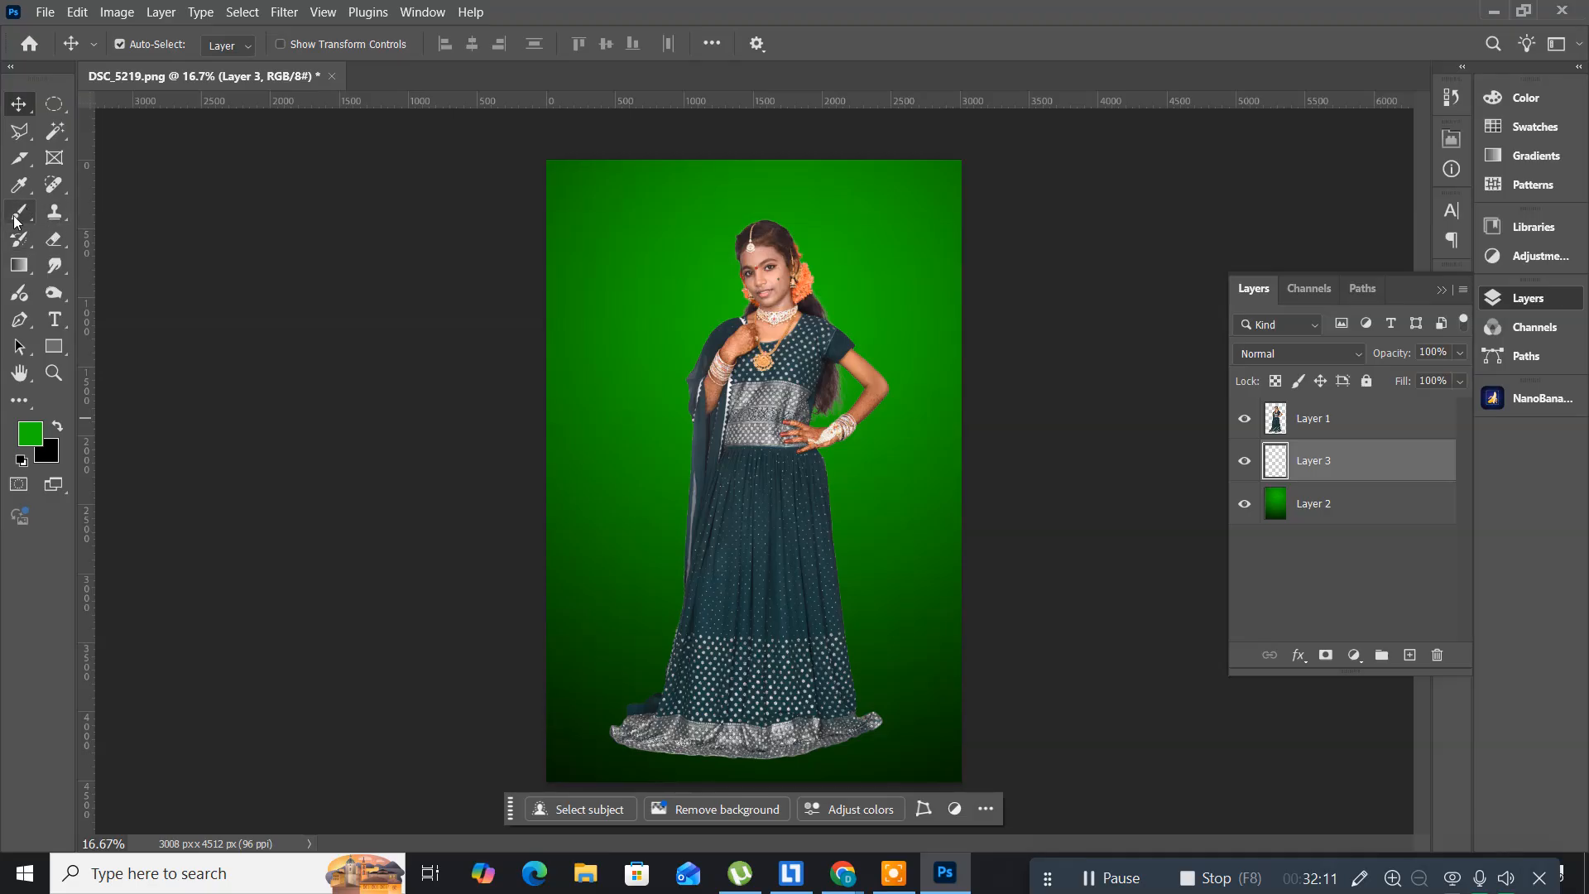
- Paint a black floor shadow under the dress hem on the empty layer, using the flat elliptical brush at size 3500
click(18, 212)
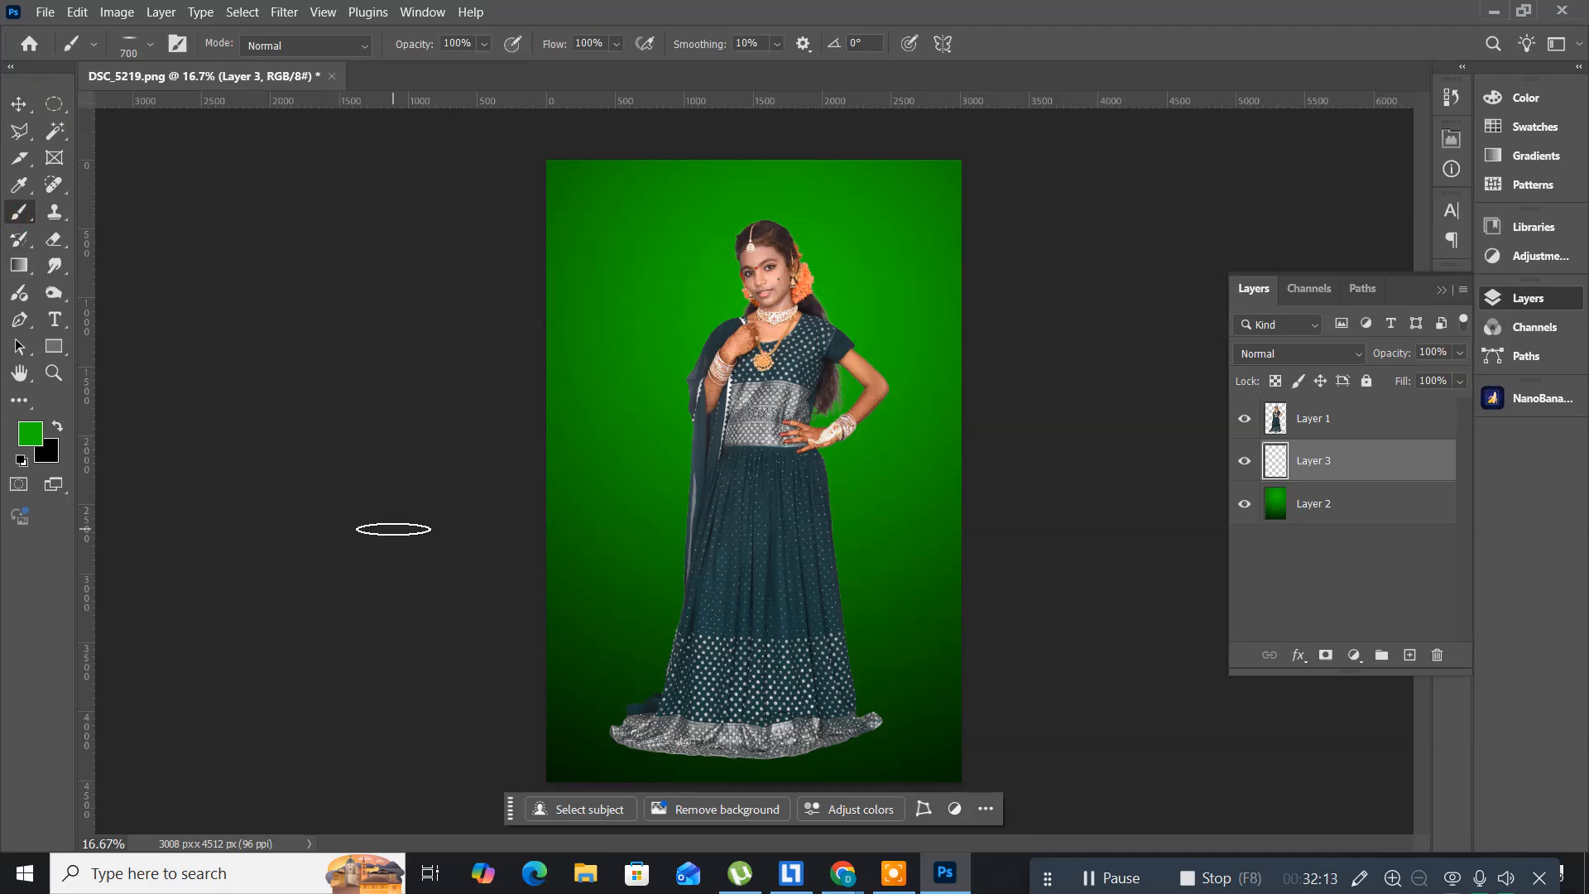
key(bracketright)
key(bracketright)
key(bracketright)
key(bracketright)
key(bracketright)
key(bracketright)
key(bracketright)
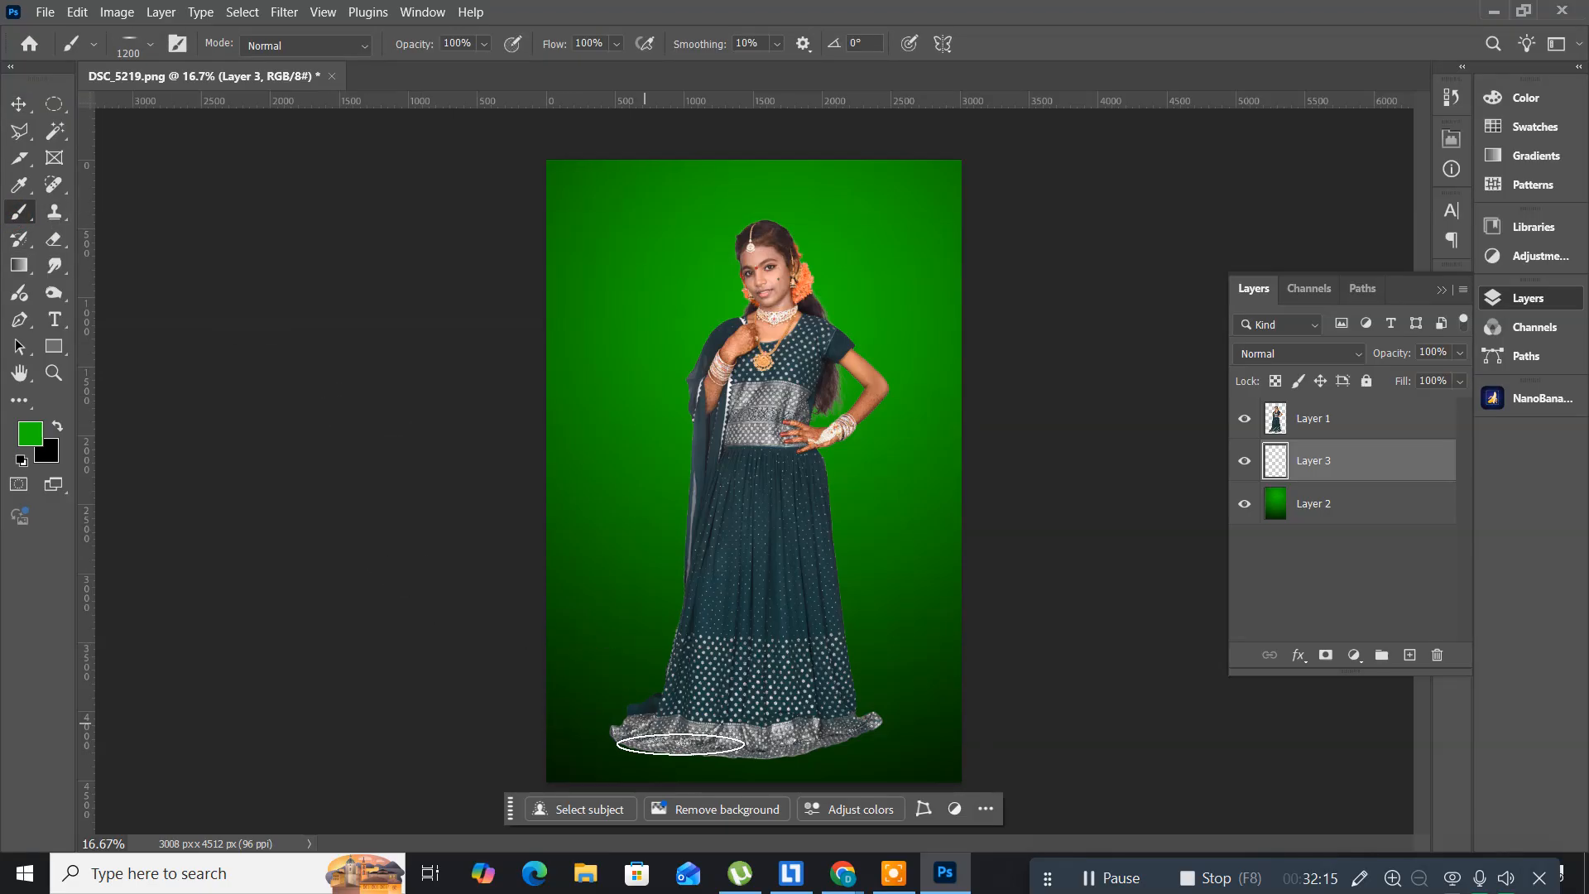
key(bracketright)
key(bracketright)
key(bracketright)
key(bracketright)
key(bracketright)
key(bracketright)
key(bracketright)
key(bracketright)
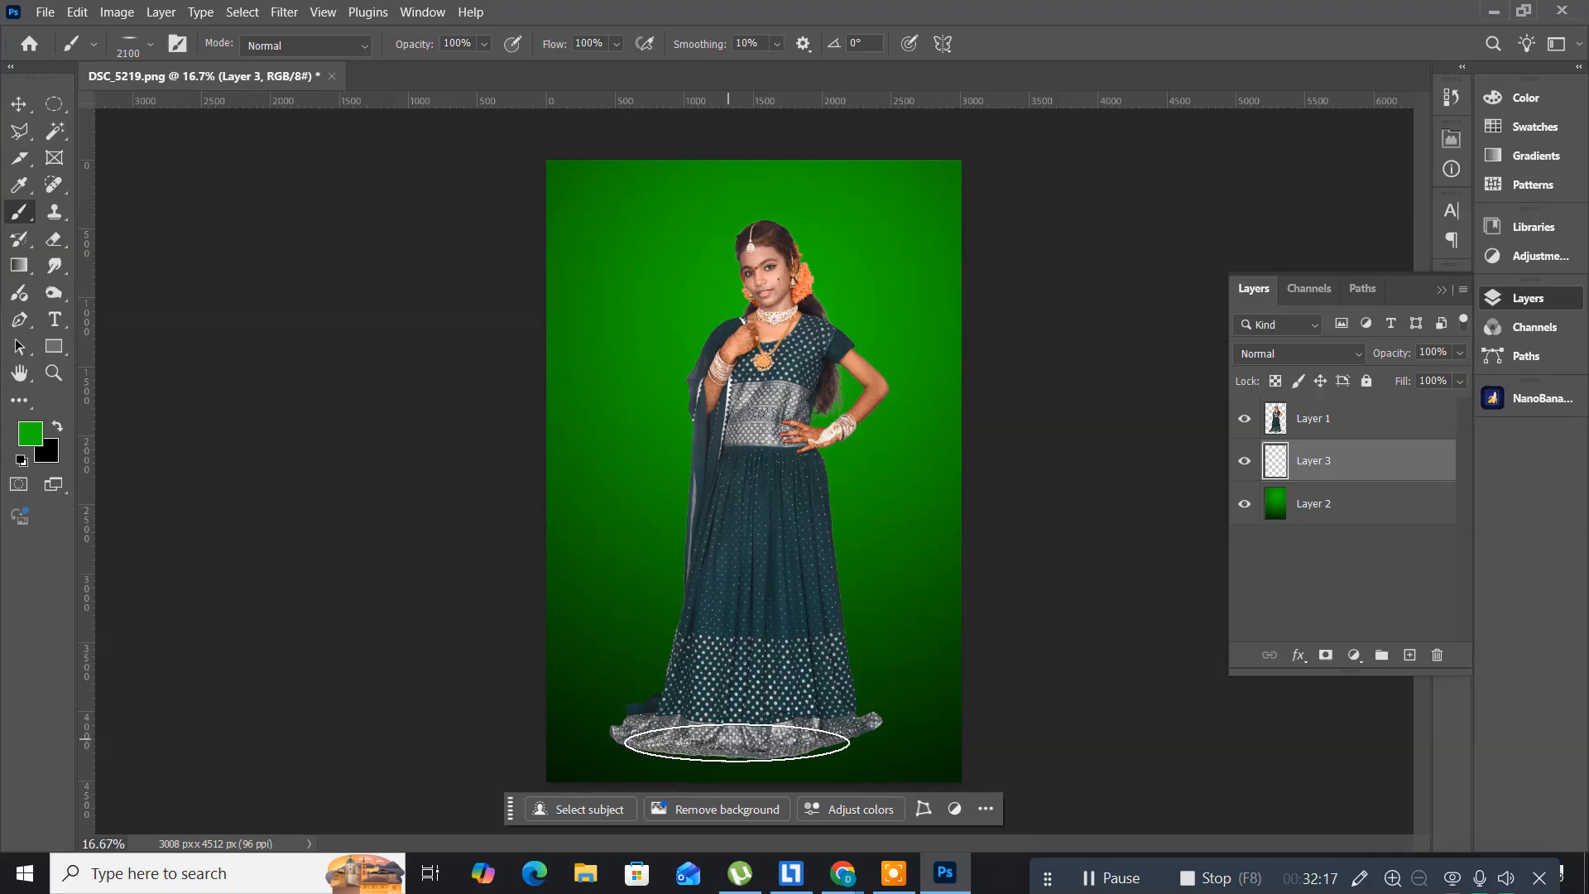
key(bracketright)
key(bracketright)
key(bracketright)
key(bracketright)
key(bracketright)
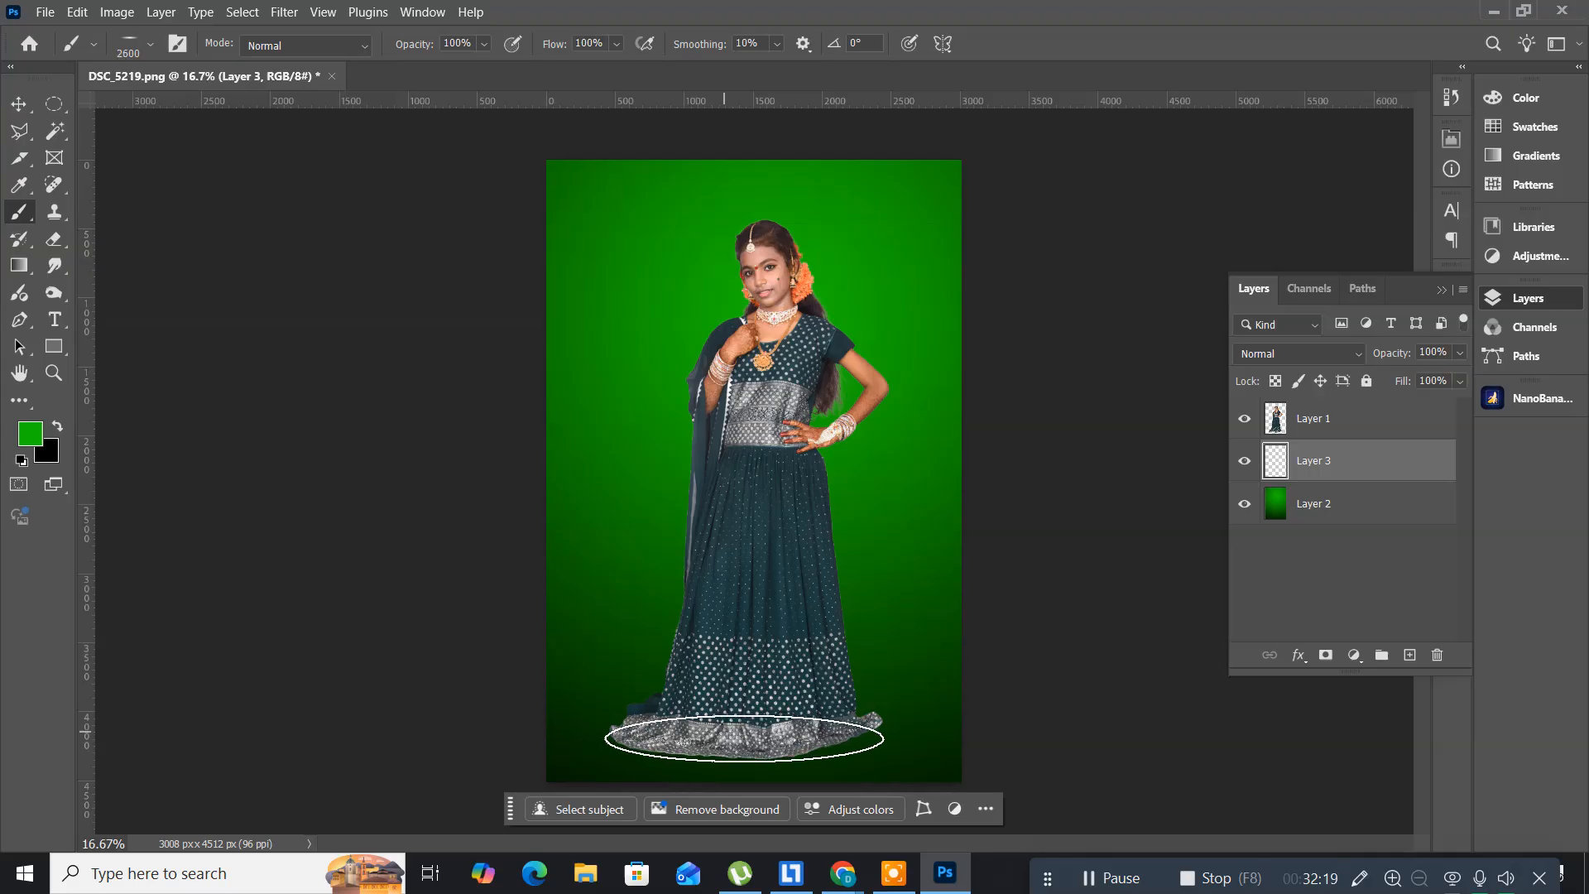
key(bracketright)
key(bracketright)
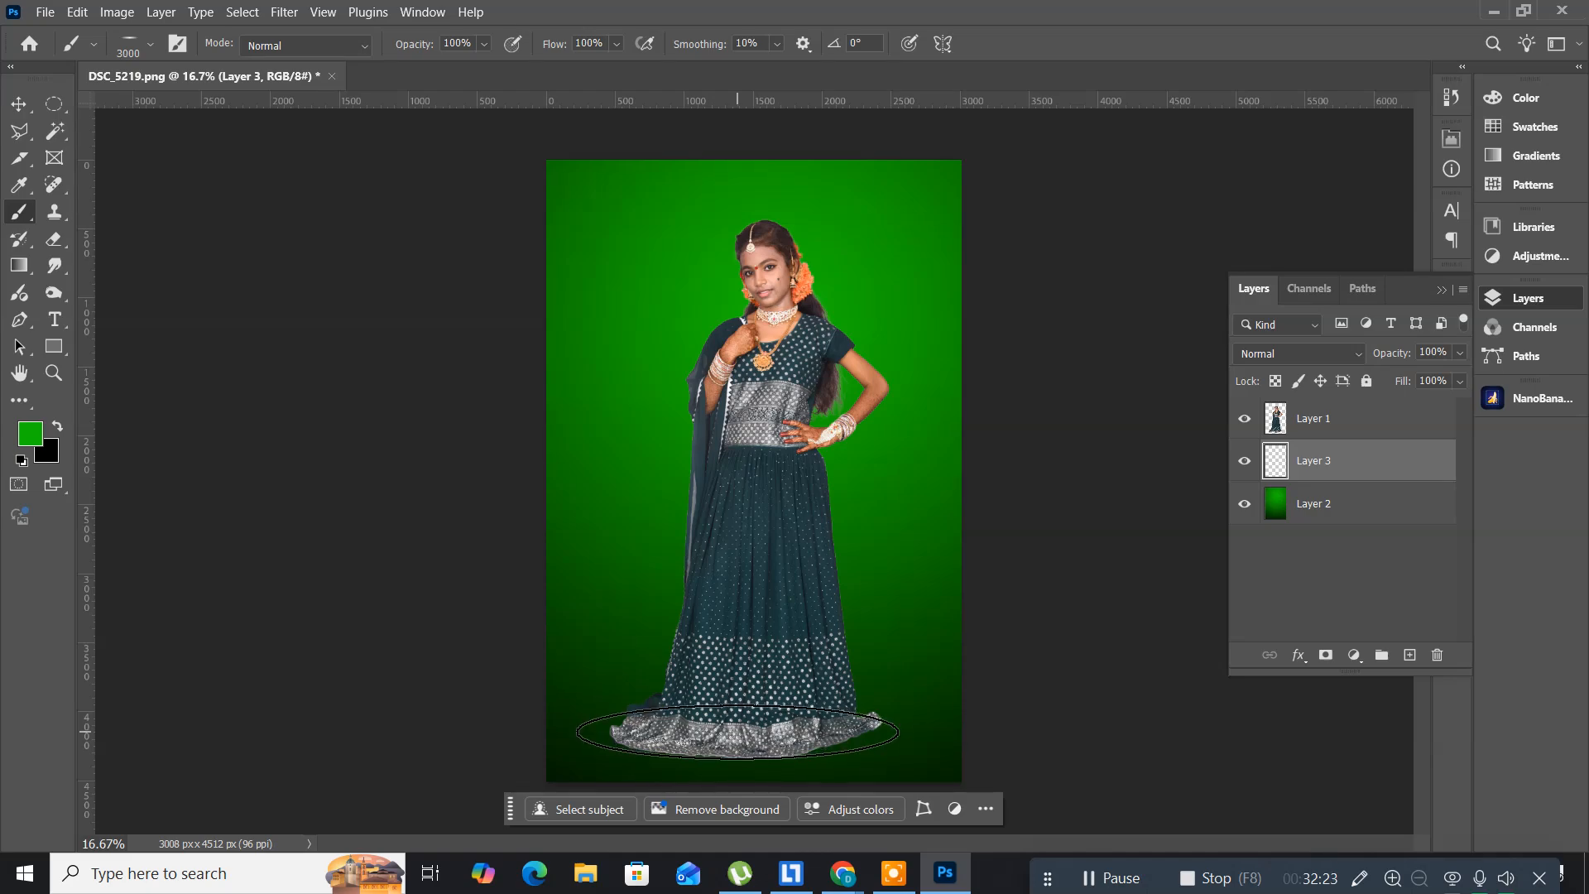
key(x)
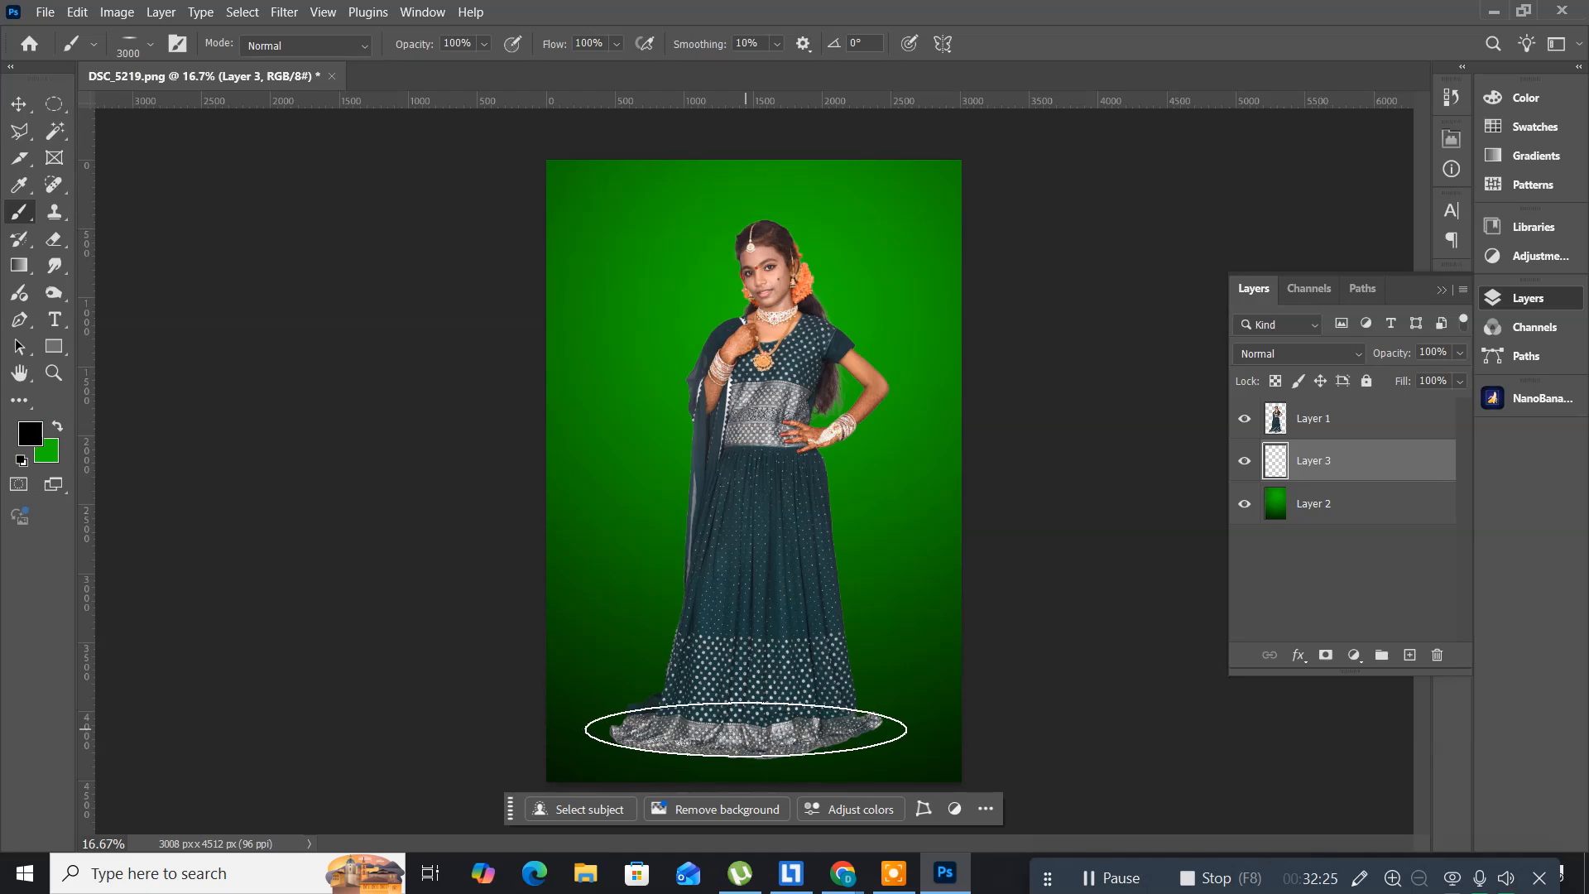
key(bracketright)
key(bracketright)
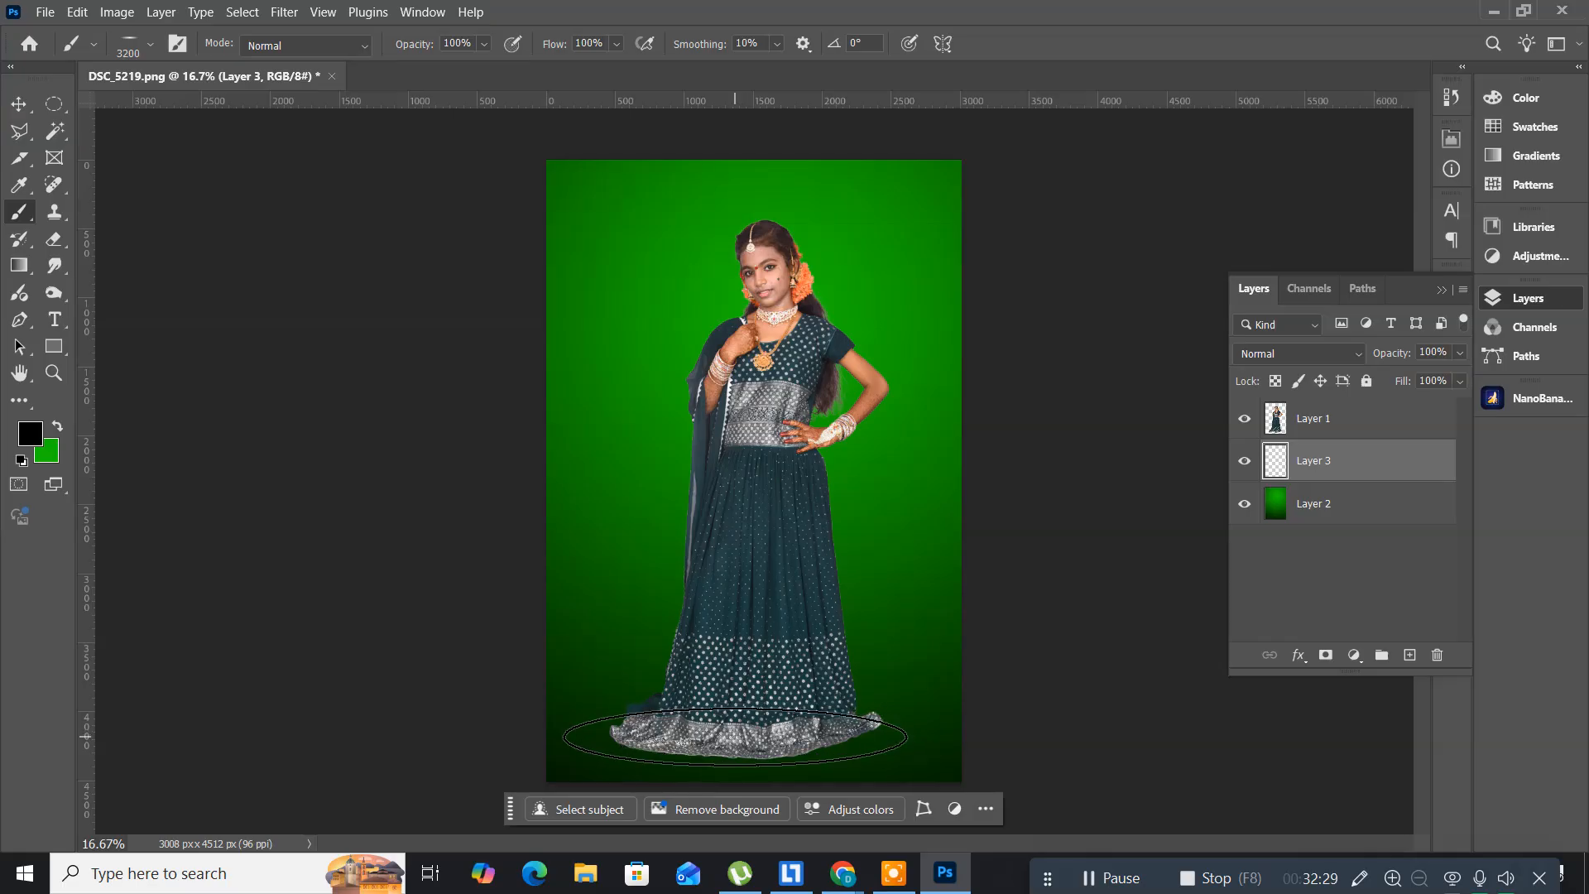
key(bracketright)
key(bracketright)
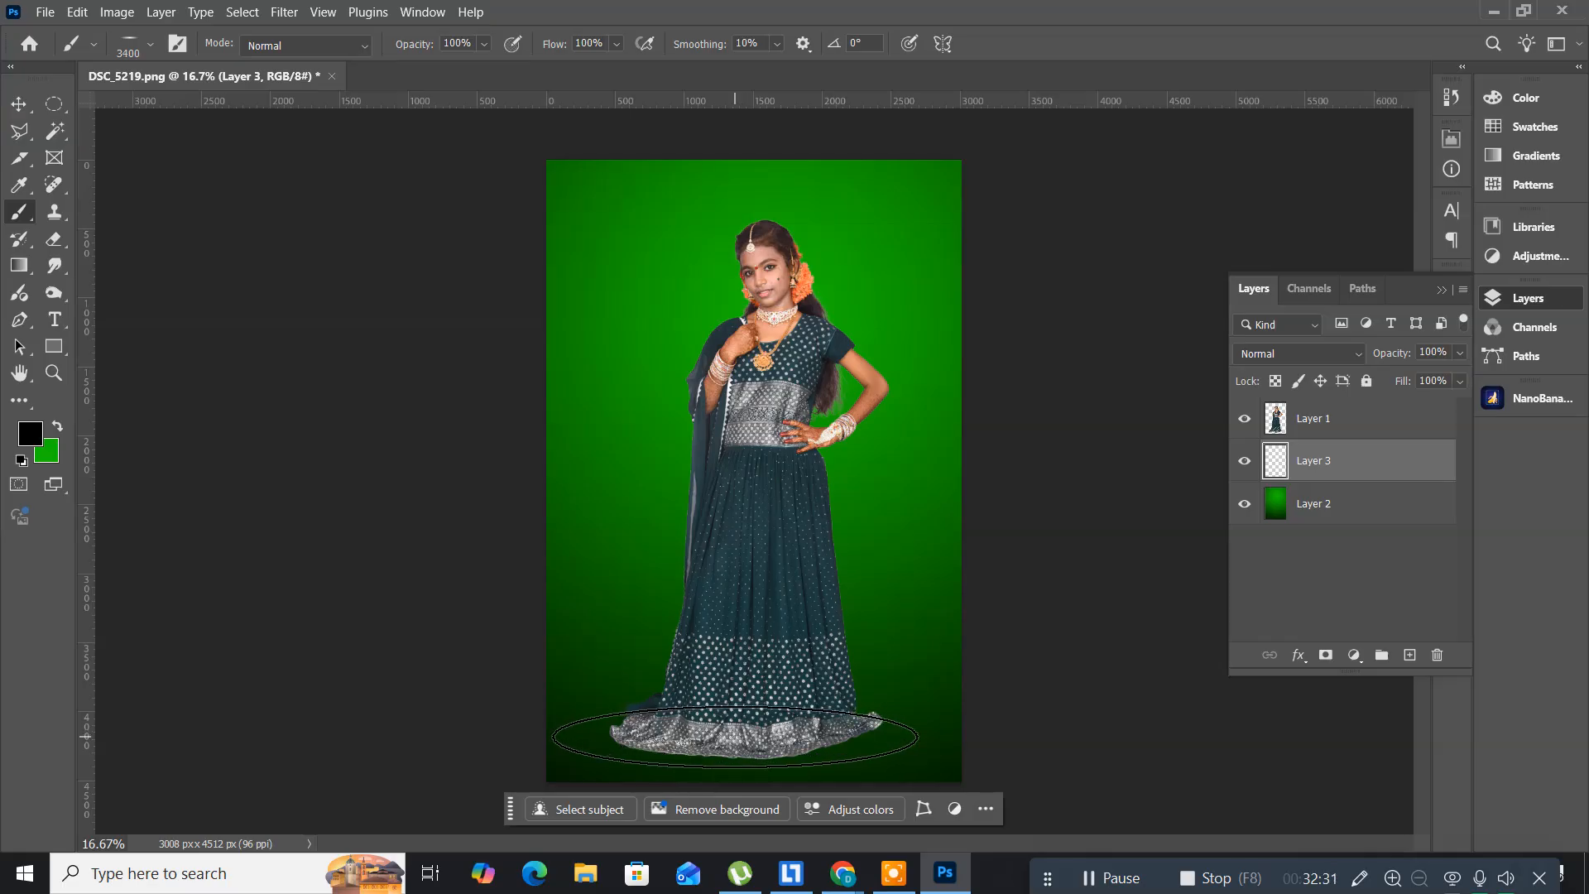
key(bracketright)
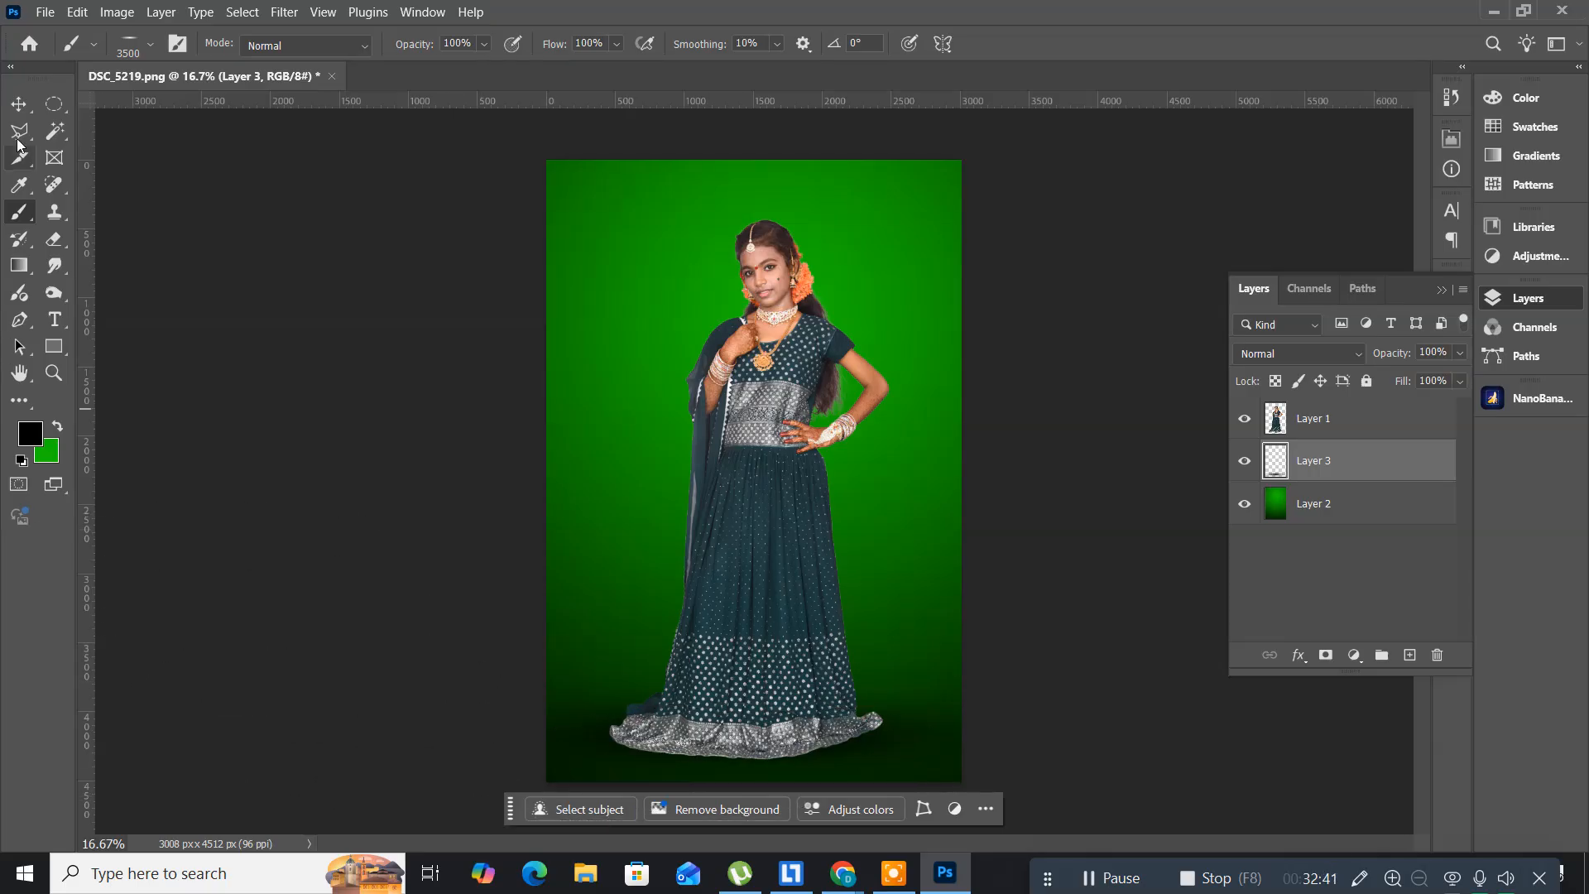
click(22, 111)
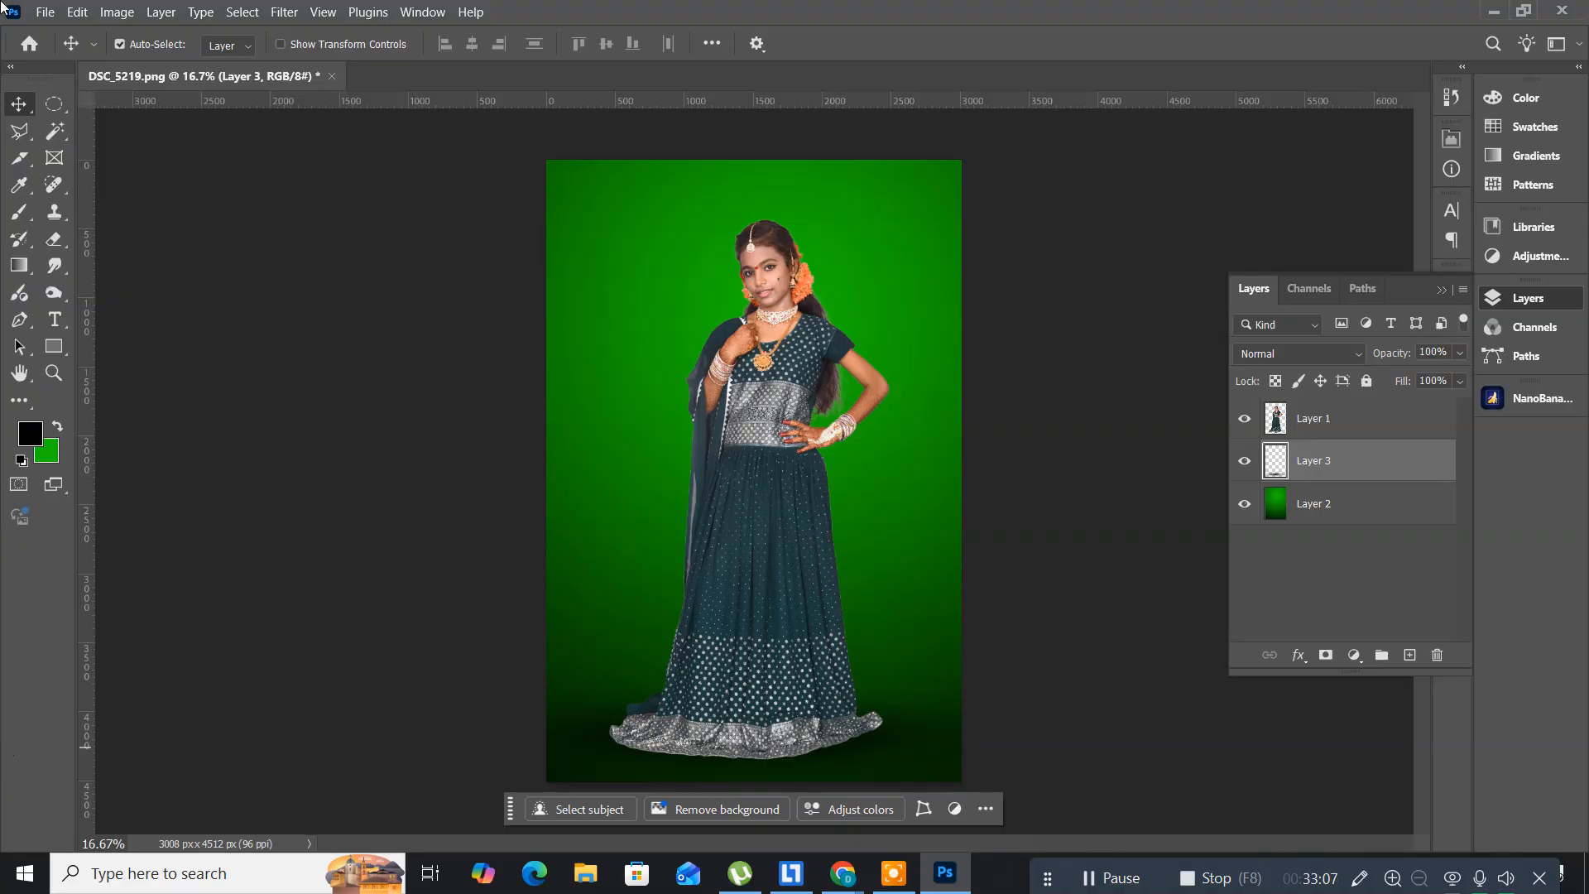
- Open the photo DSC_5228 from the psimages folder
click(46, 17)
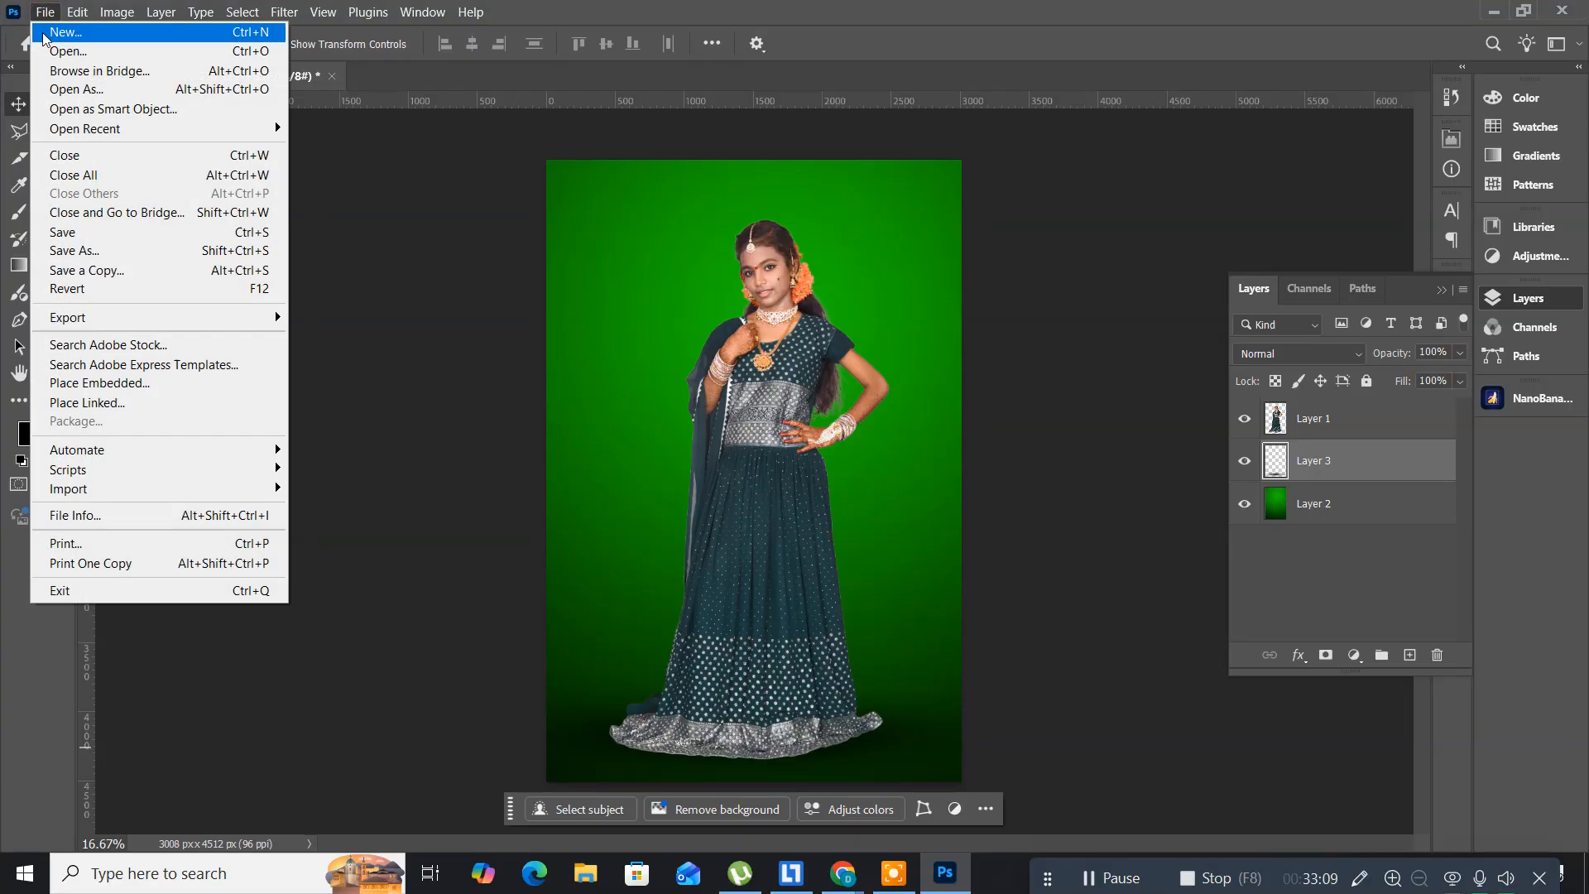
click(49, 52)
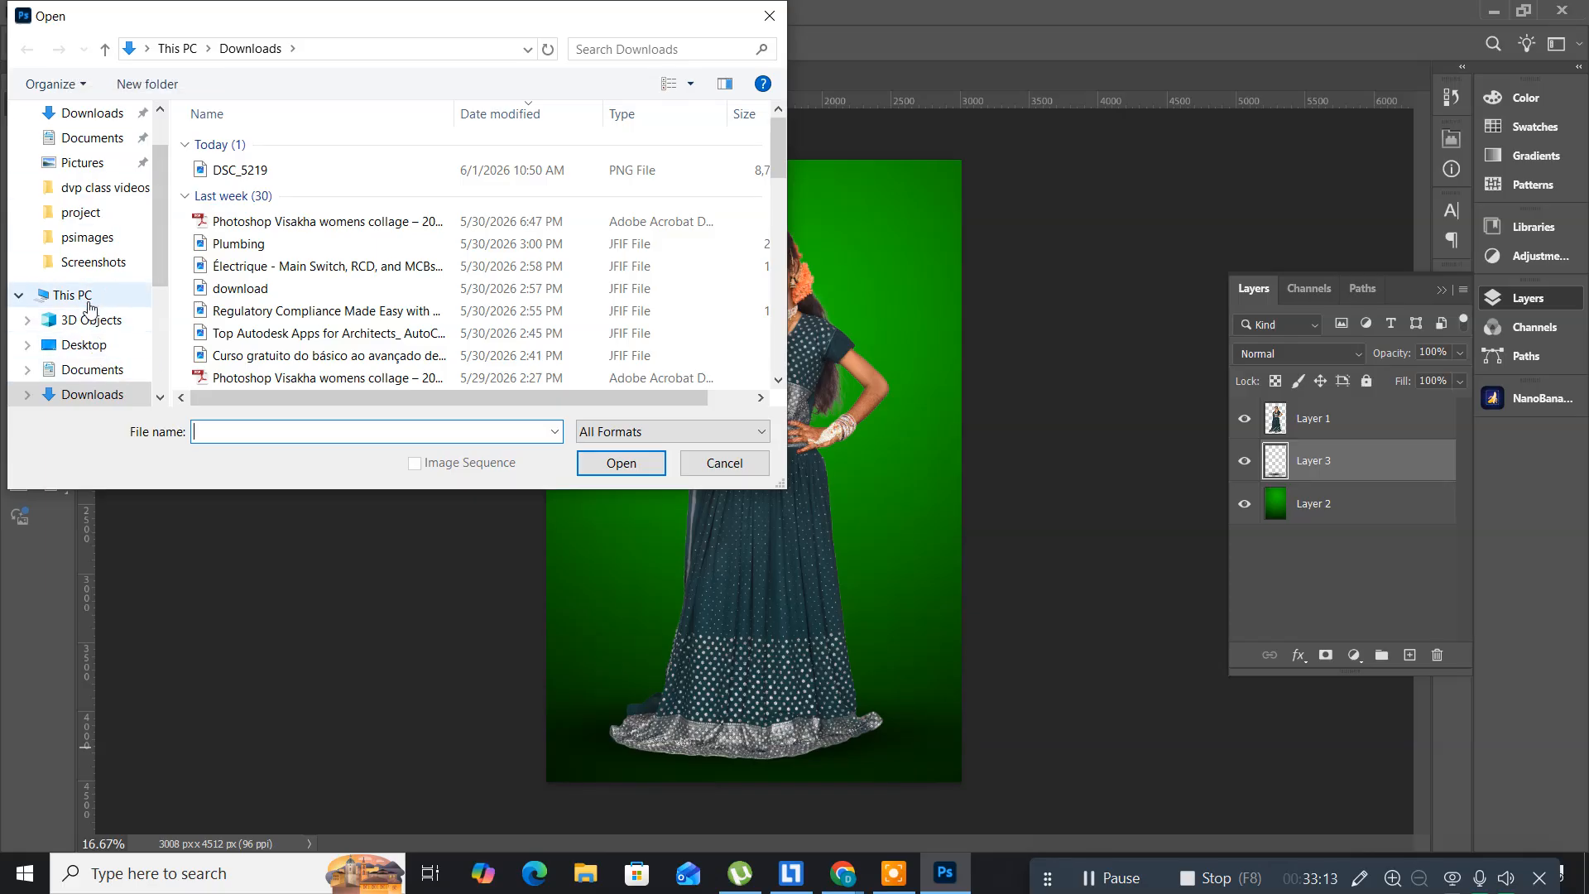
click(92, 240)
scroll(425, 286, down, 15)
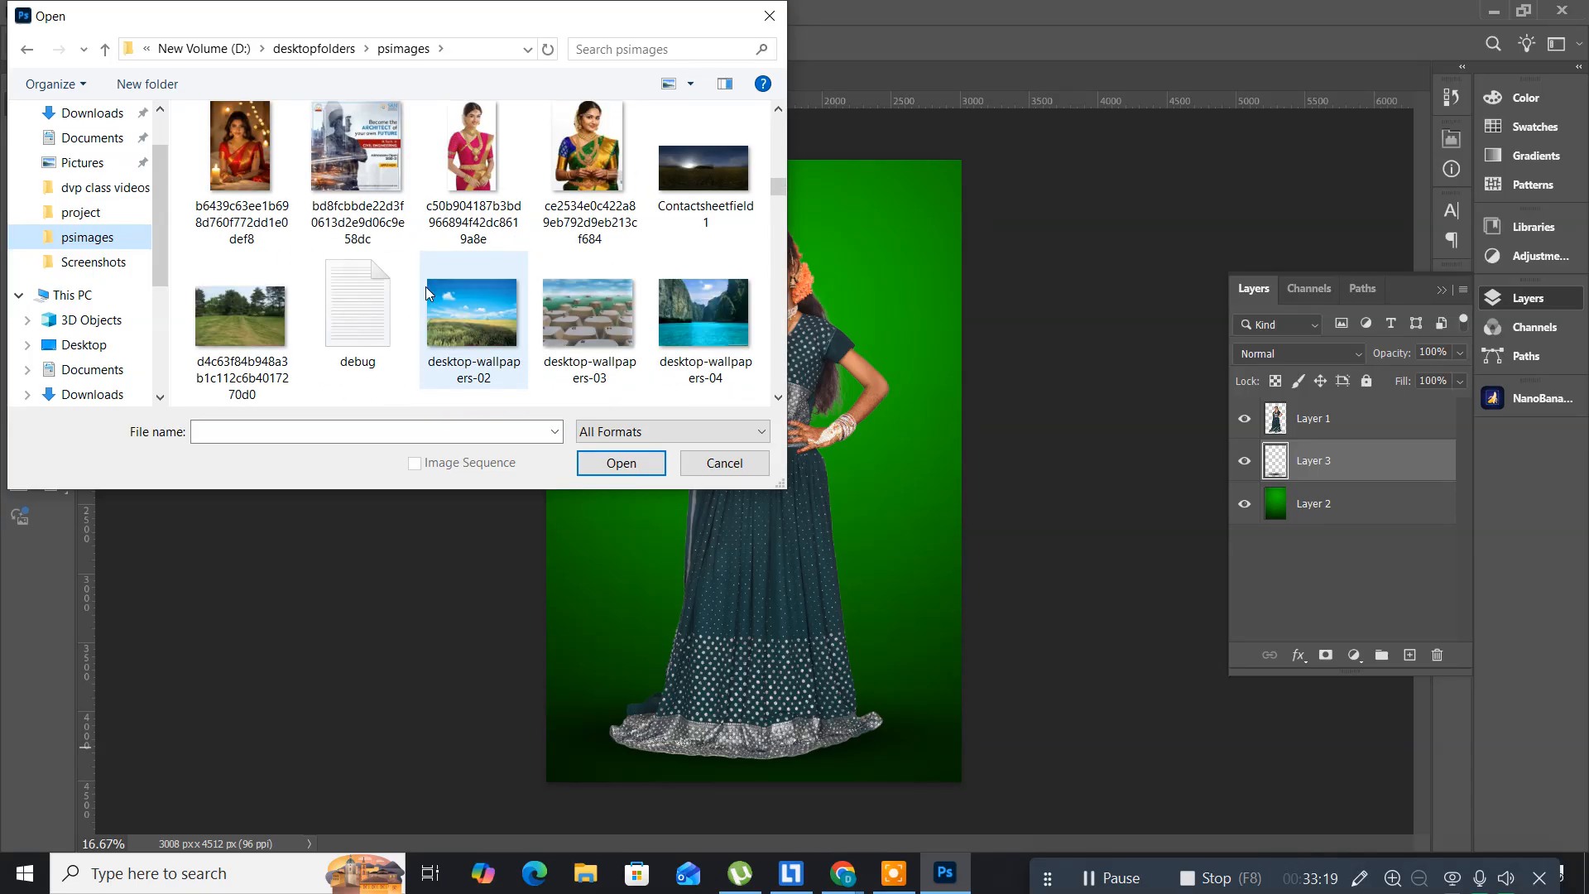
scroll(426, 287, down, 10)
scroll(426, 286, down, 3)
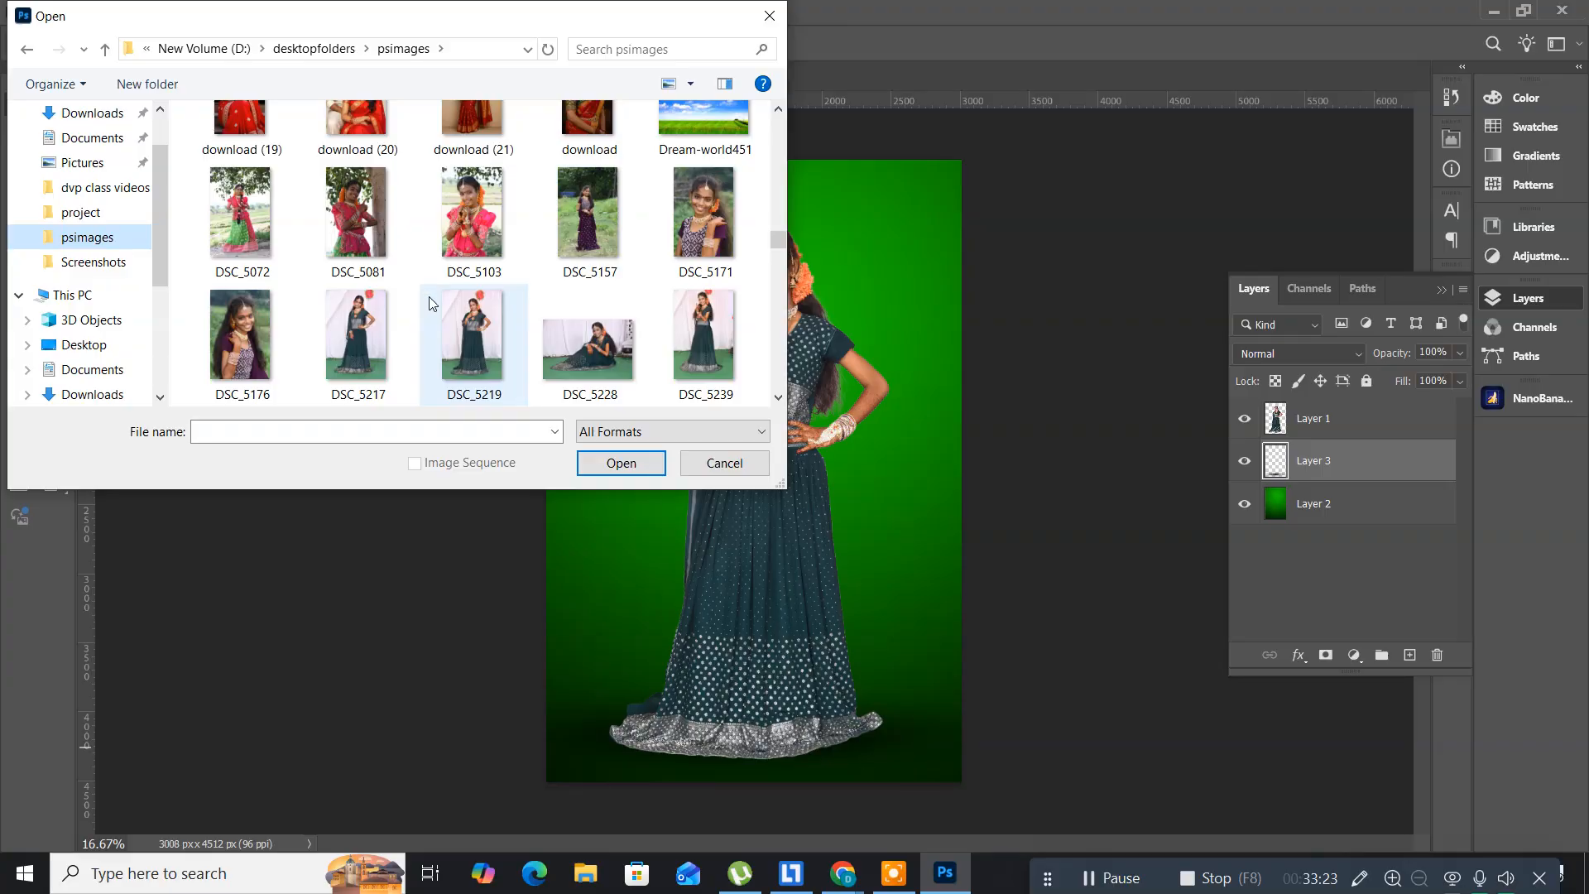
click(566, 339)
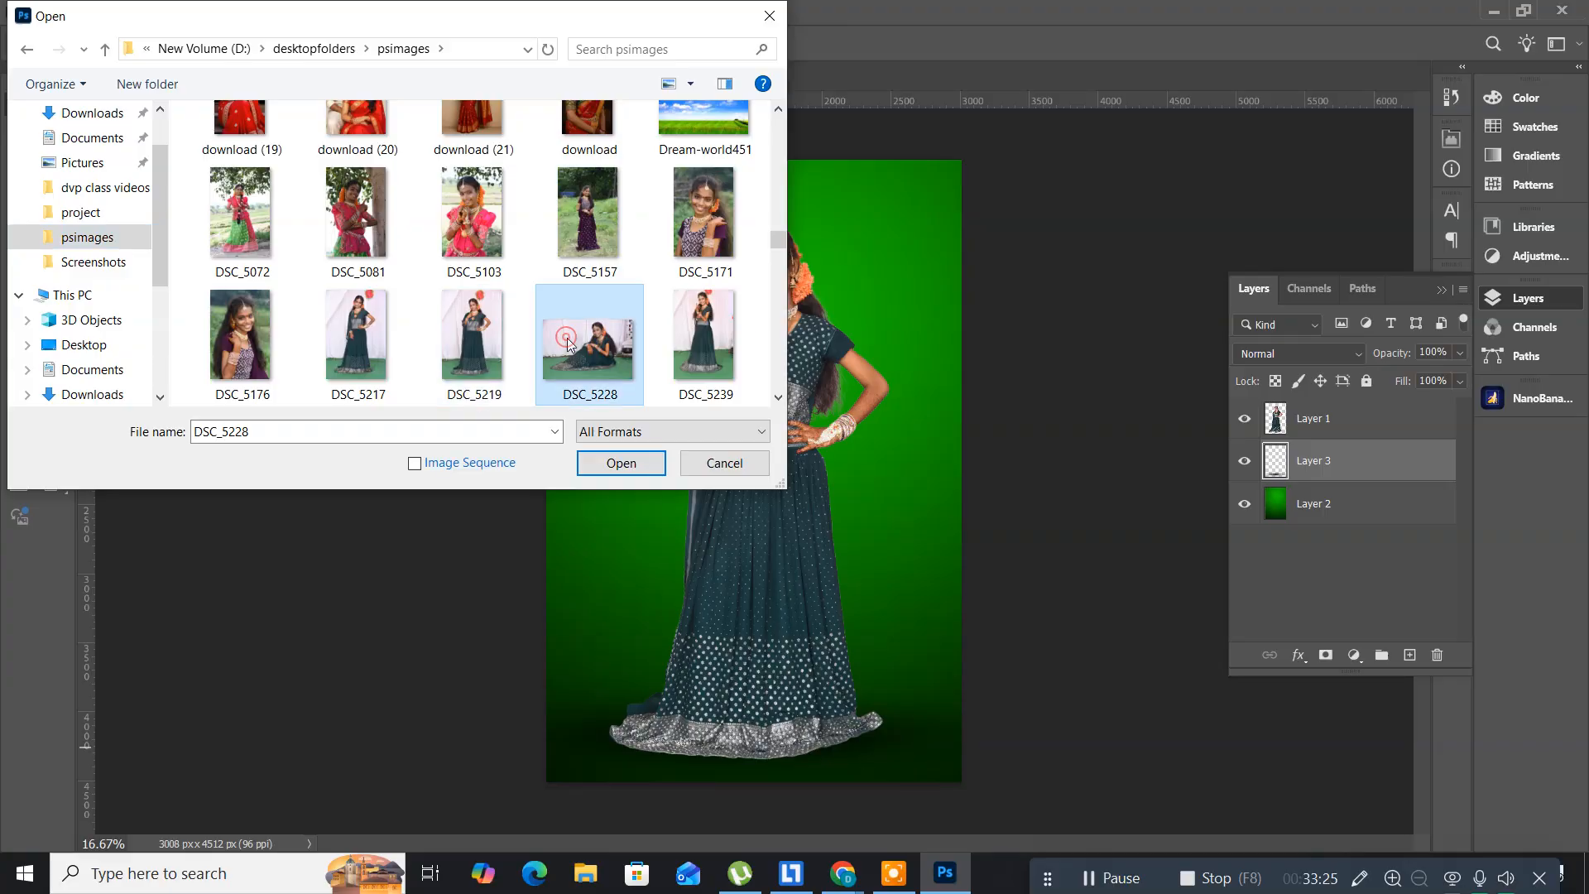
double_click(568, 339)
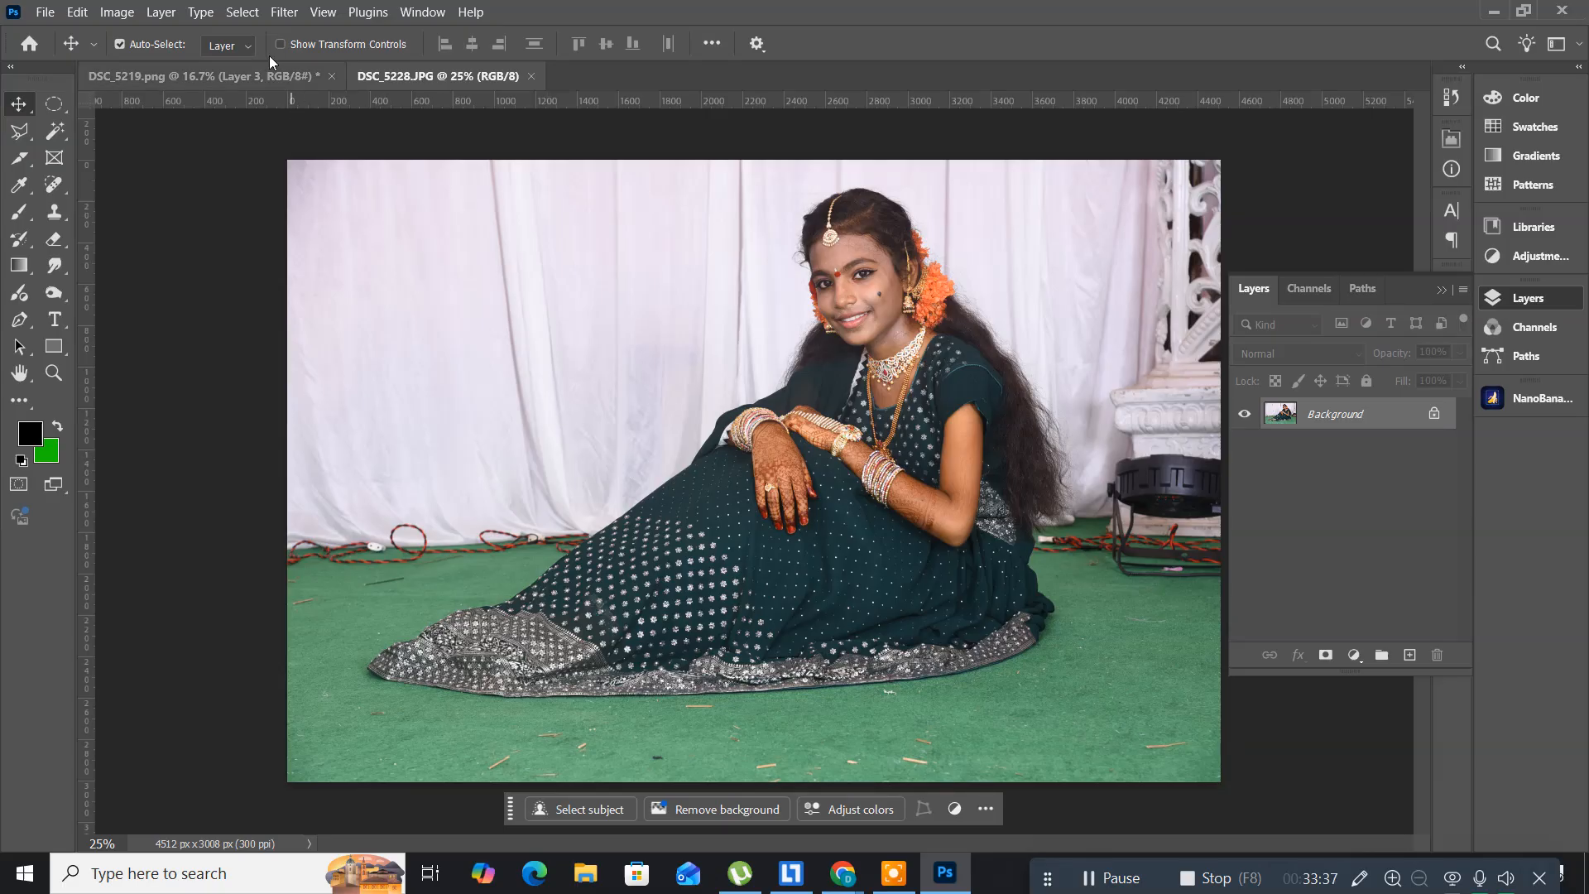
- Select the seated girl as the subject and hide the photo's background with a layer mask
click(244, 12)
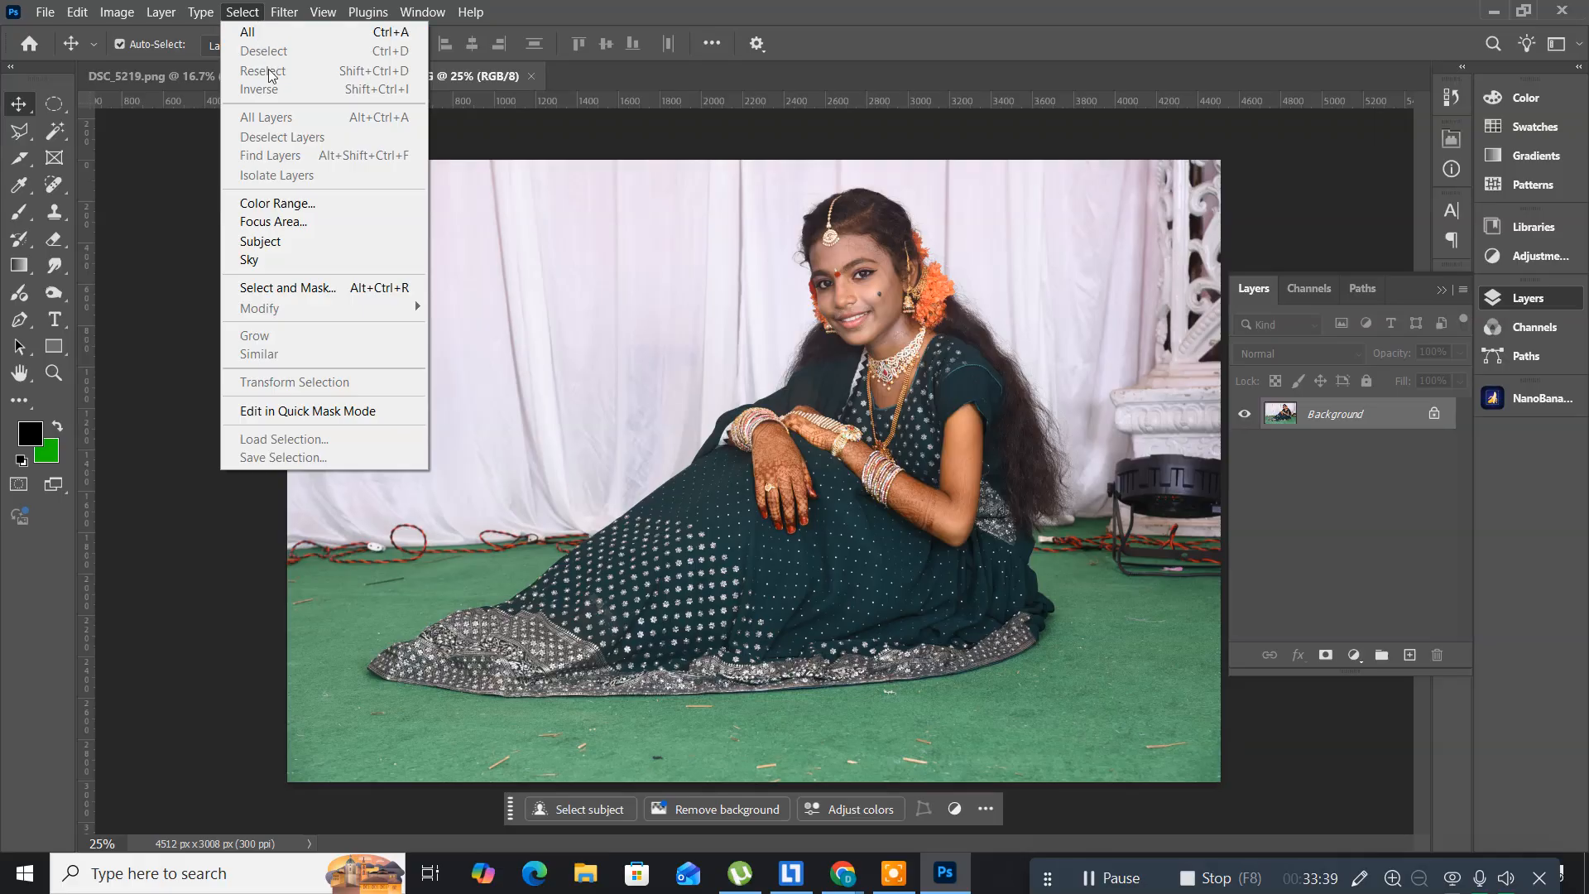
click(307, 248)
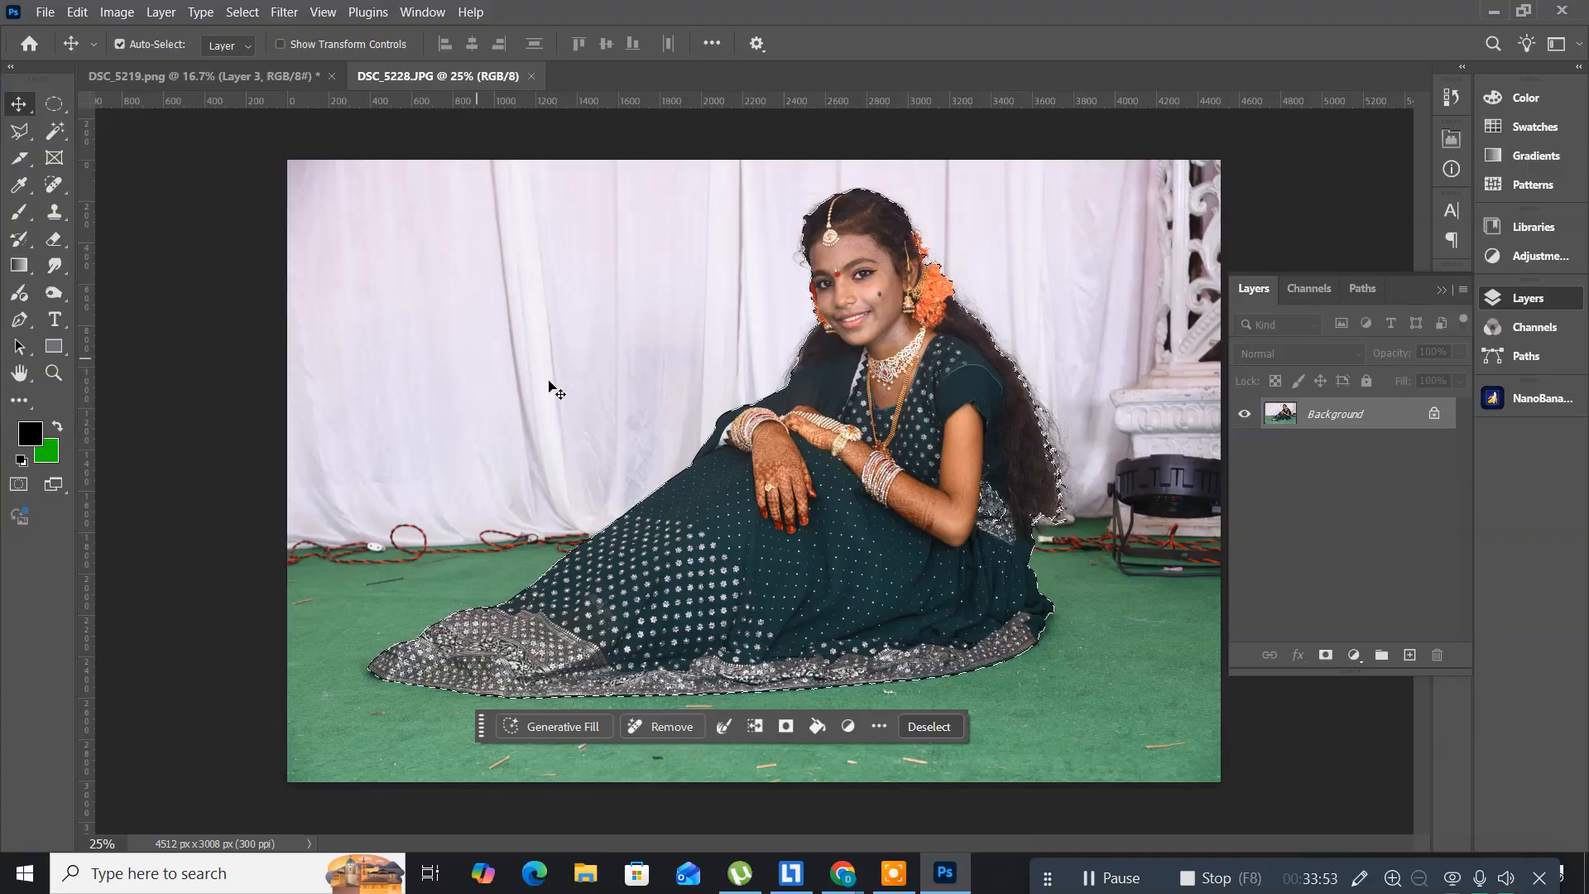
click(1327, 656)
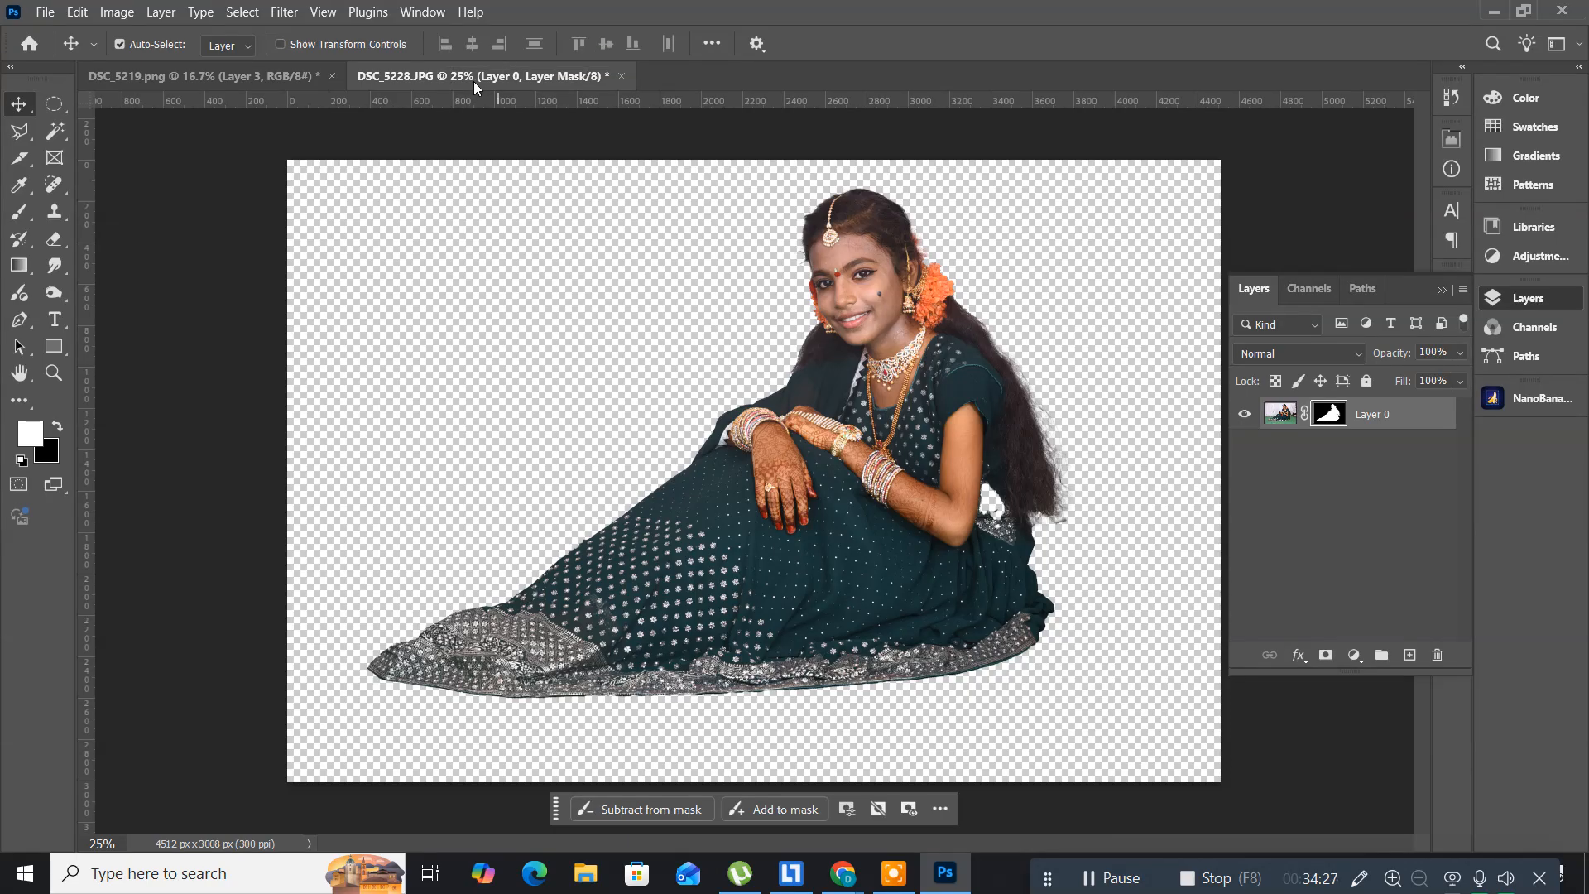
- Copy the masked seated girl from a floating window into the DSC_5219 document, and close DSC_5228 without saving
drag(470, 82, 882, 161)
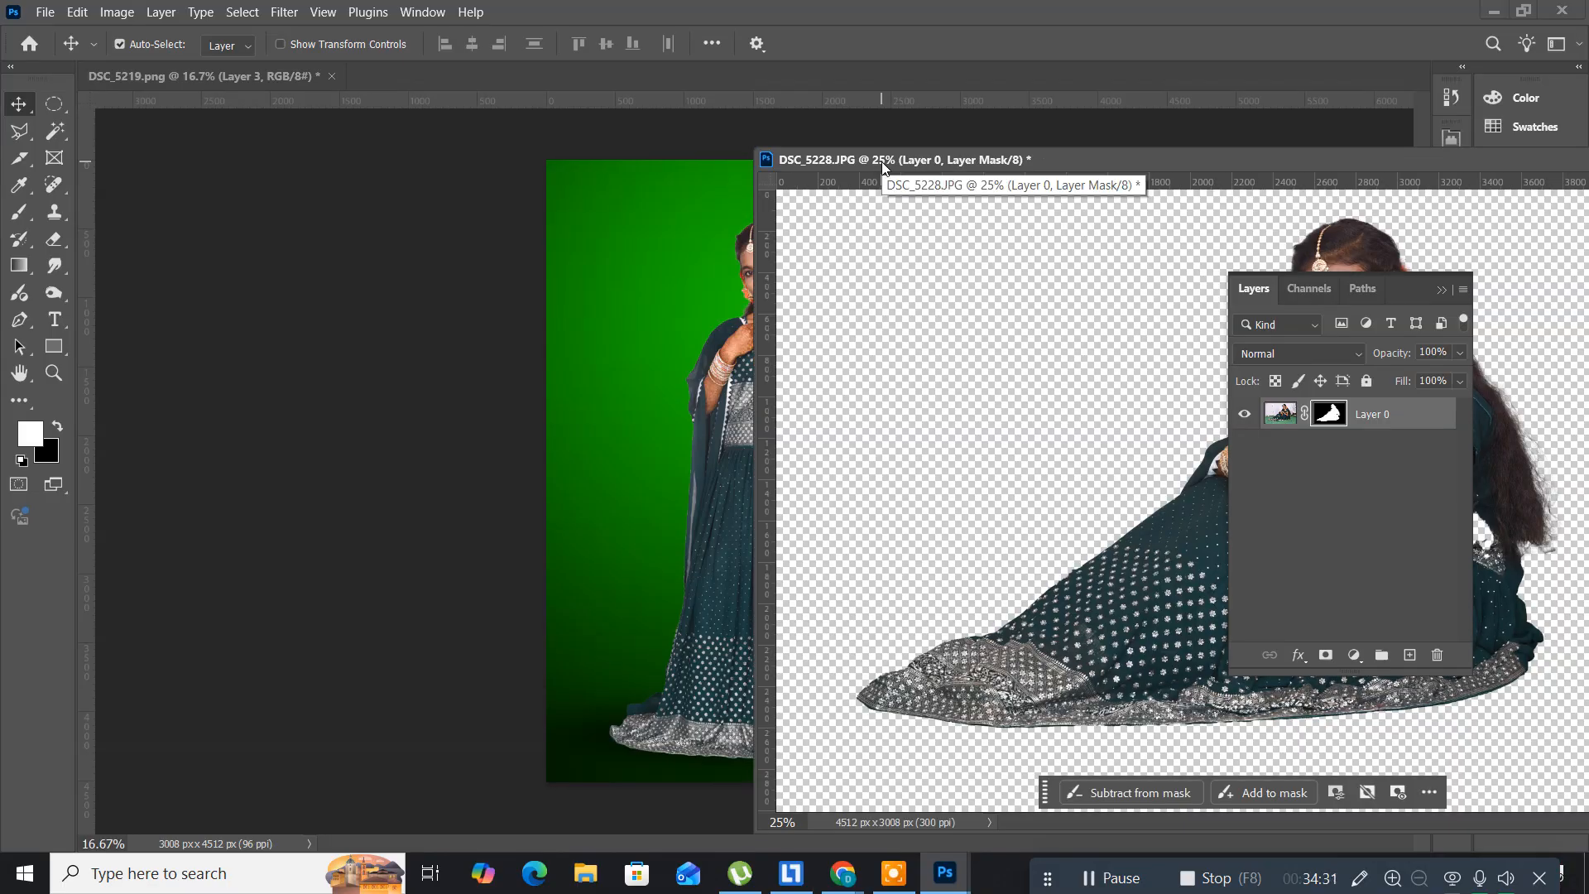
drag(871, 162, 131, 166)
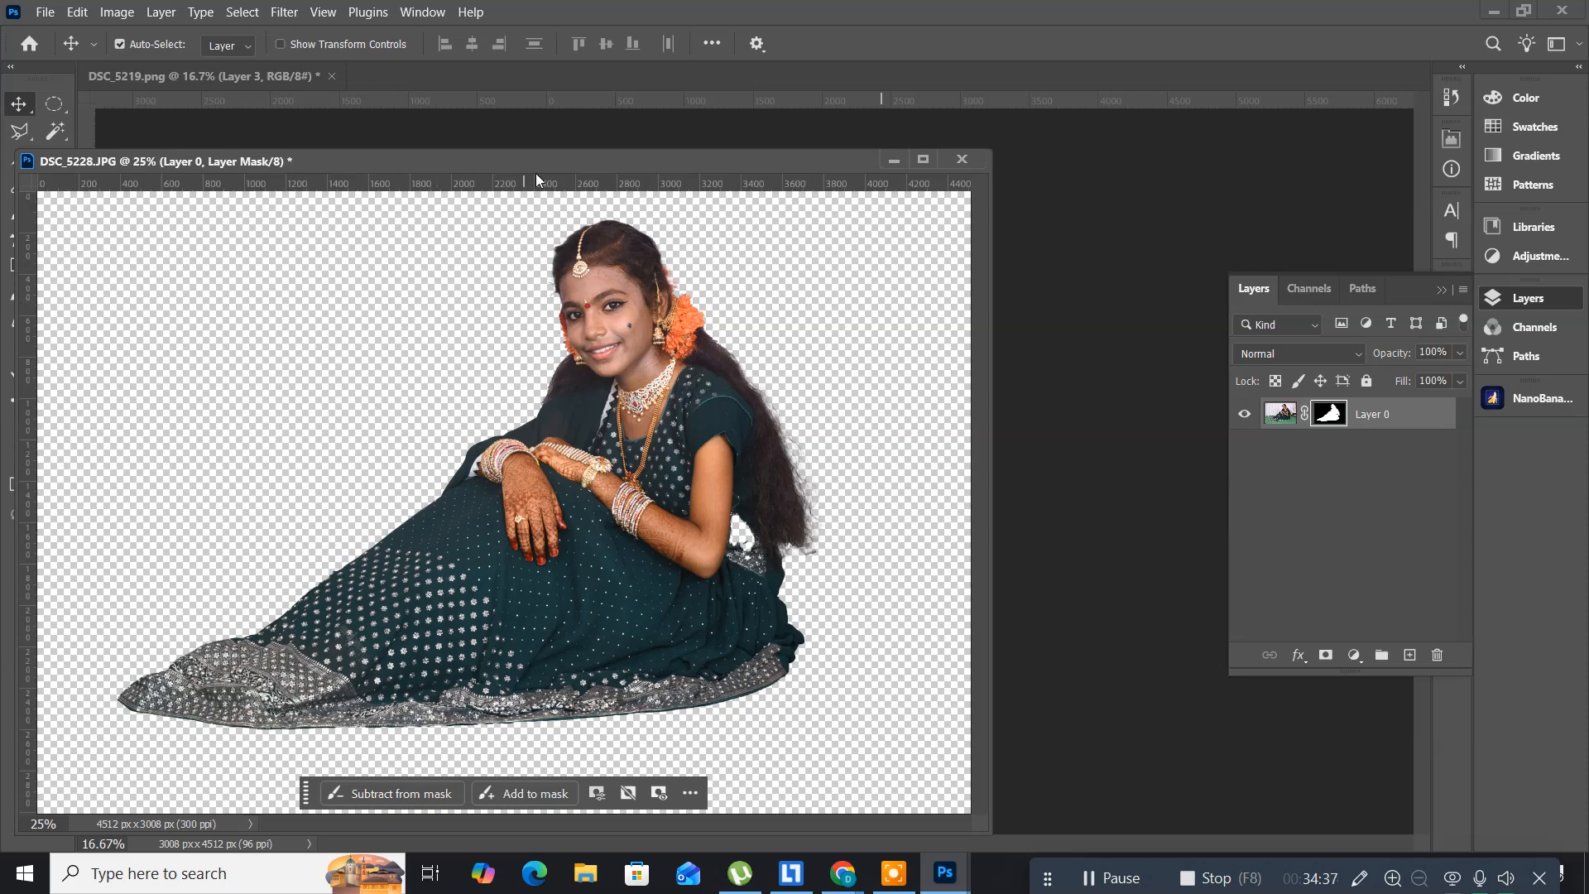
drag(524, 166, 179, 212)
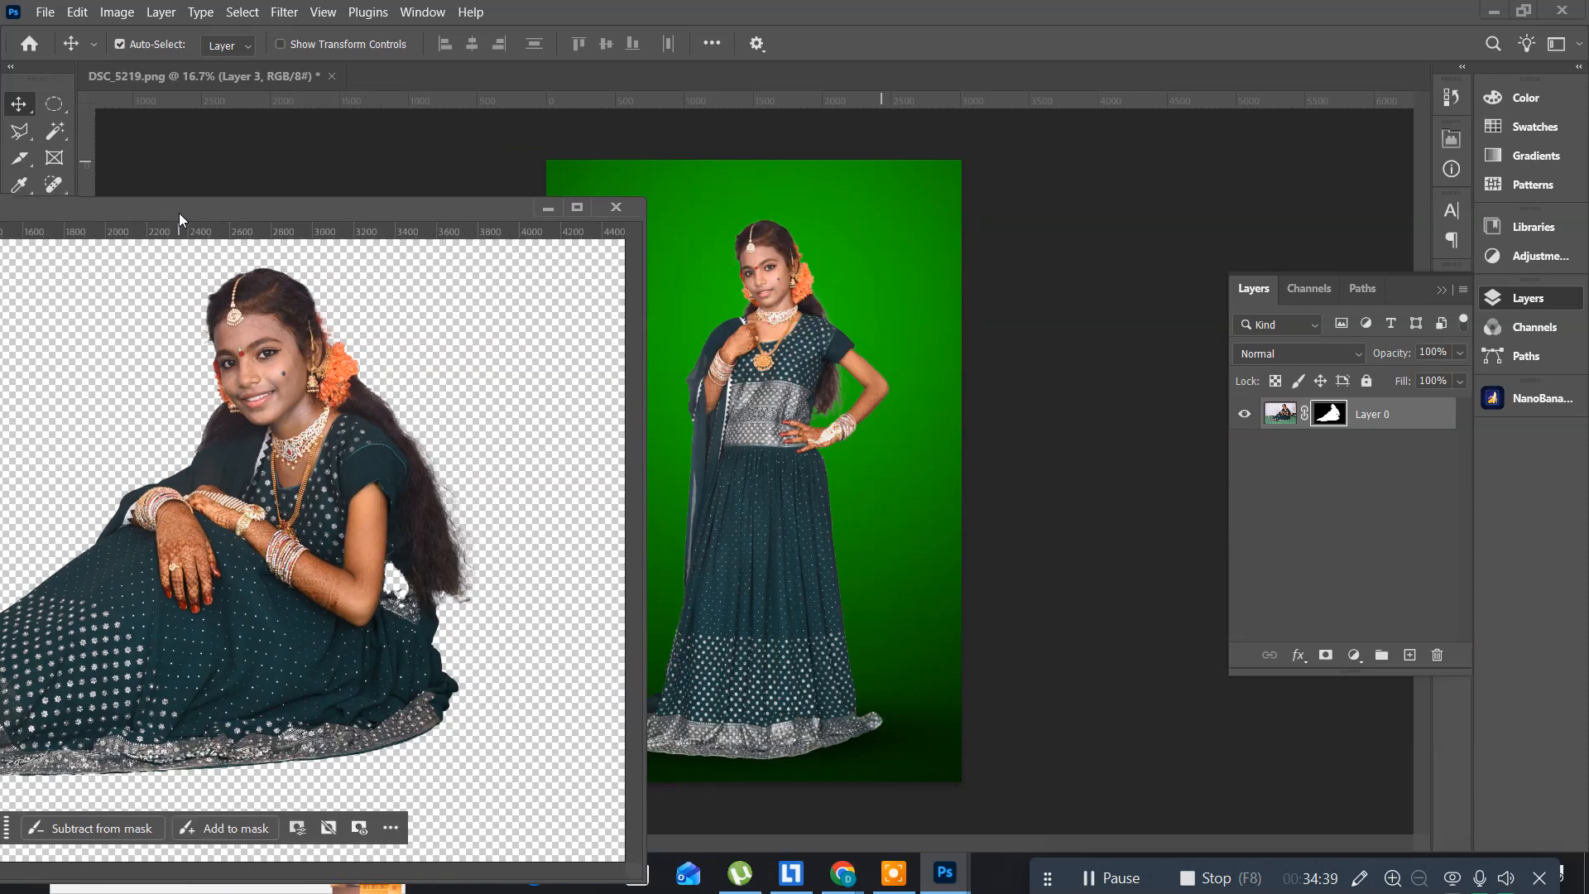
drag(333, 463, 722, 467)
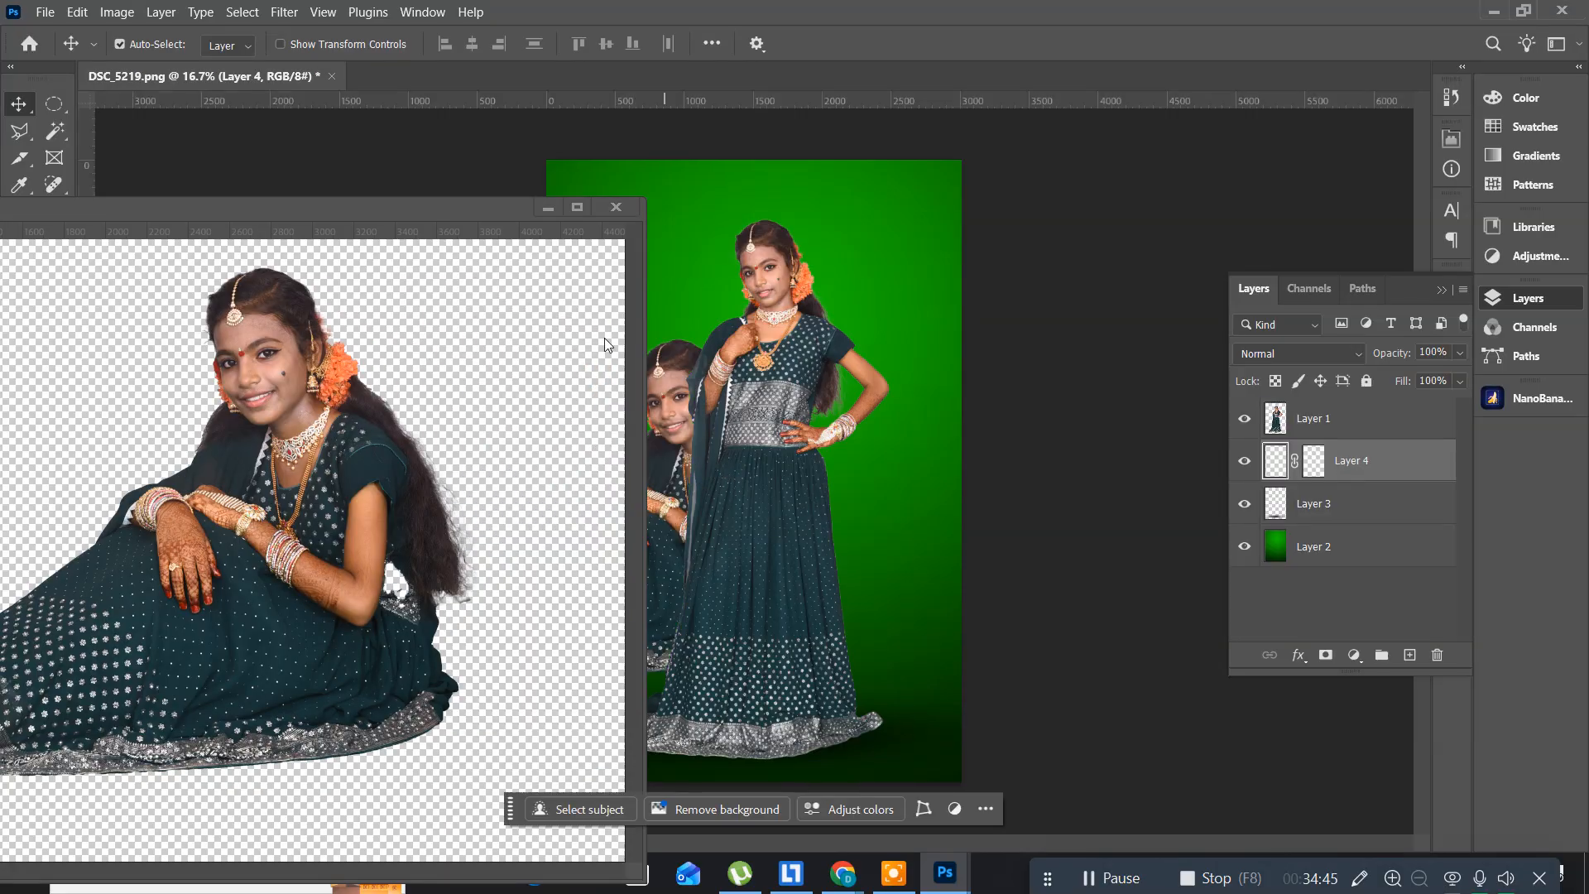
click(617, 208)
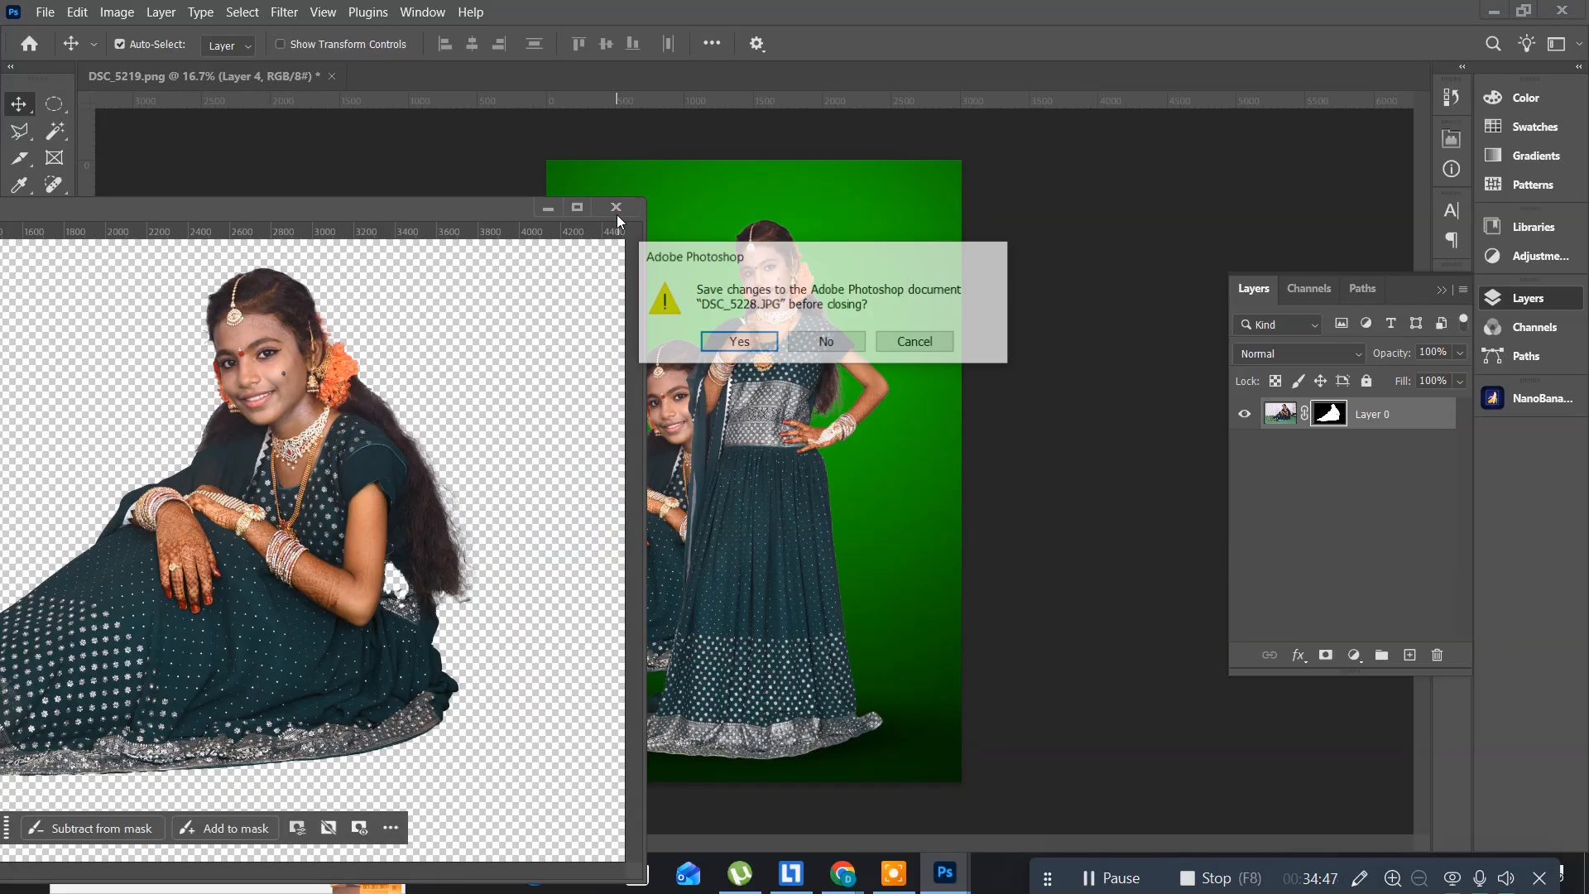
click(828, 346)
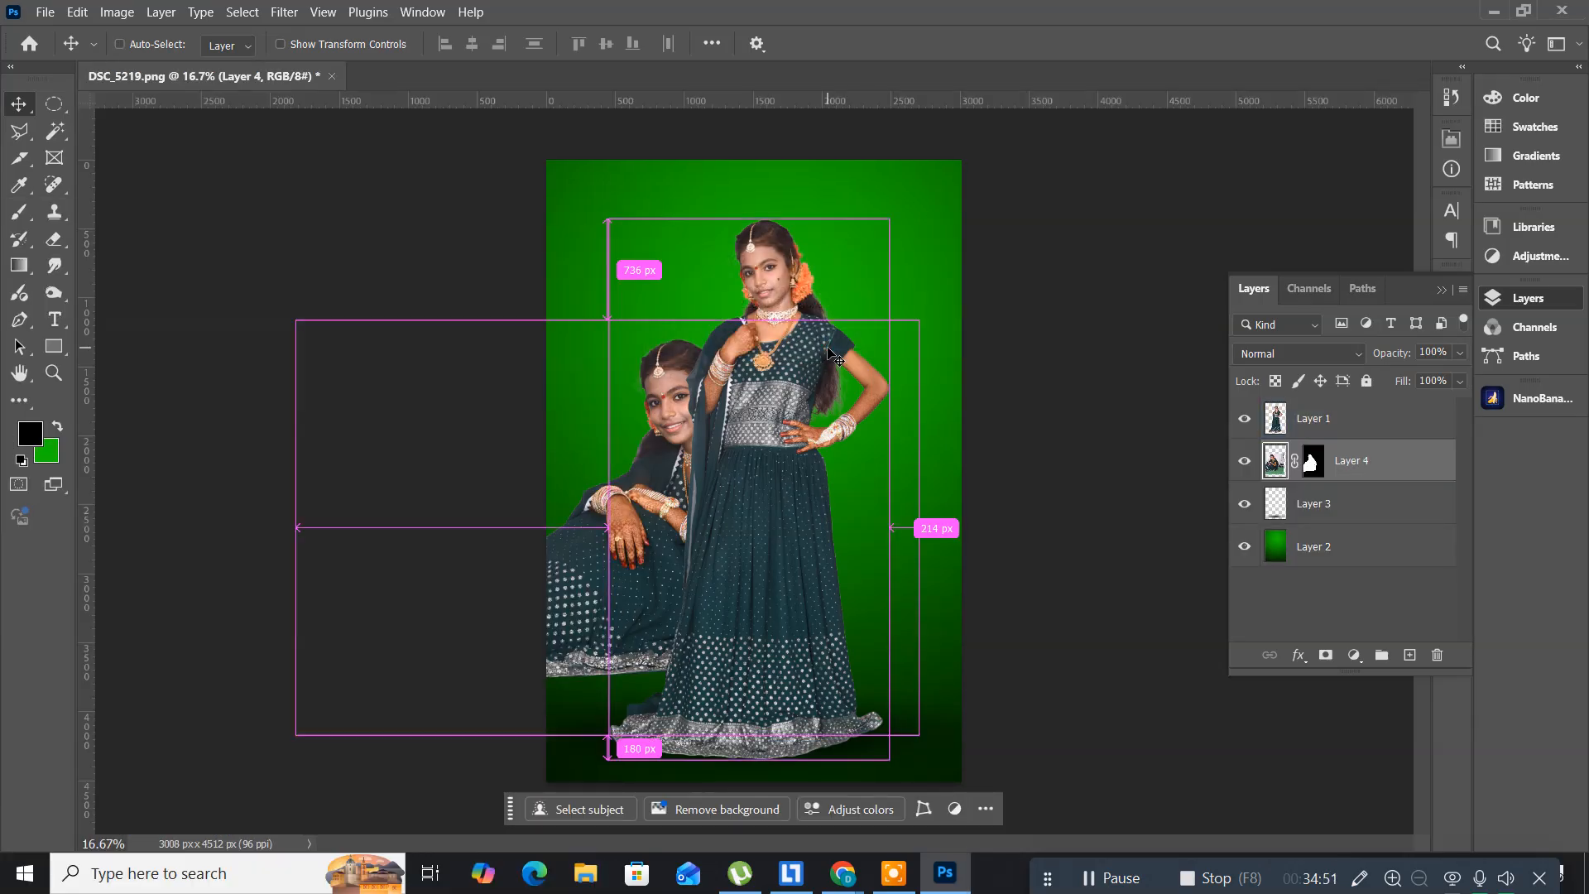
- Bring the seated girl's layer in front of the standing girl and position her along the canvas's lower edge
key(ctrl+bracketright)
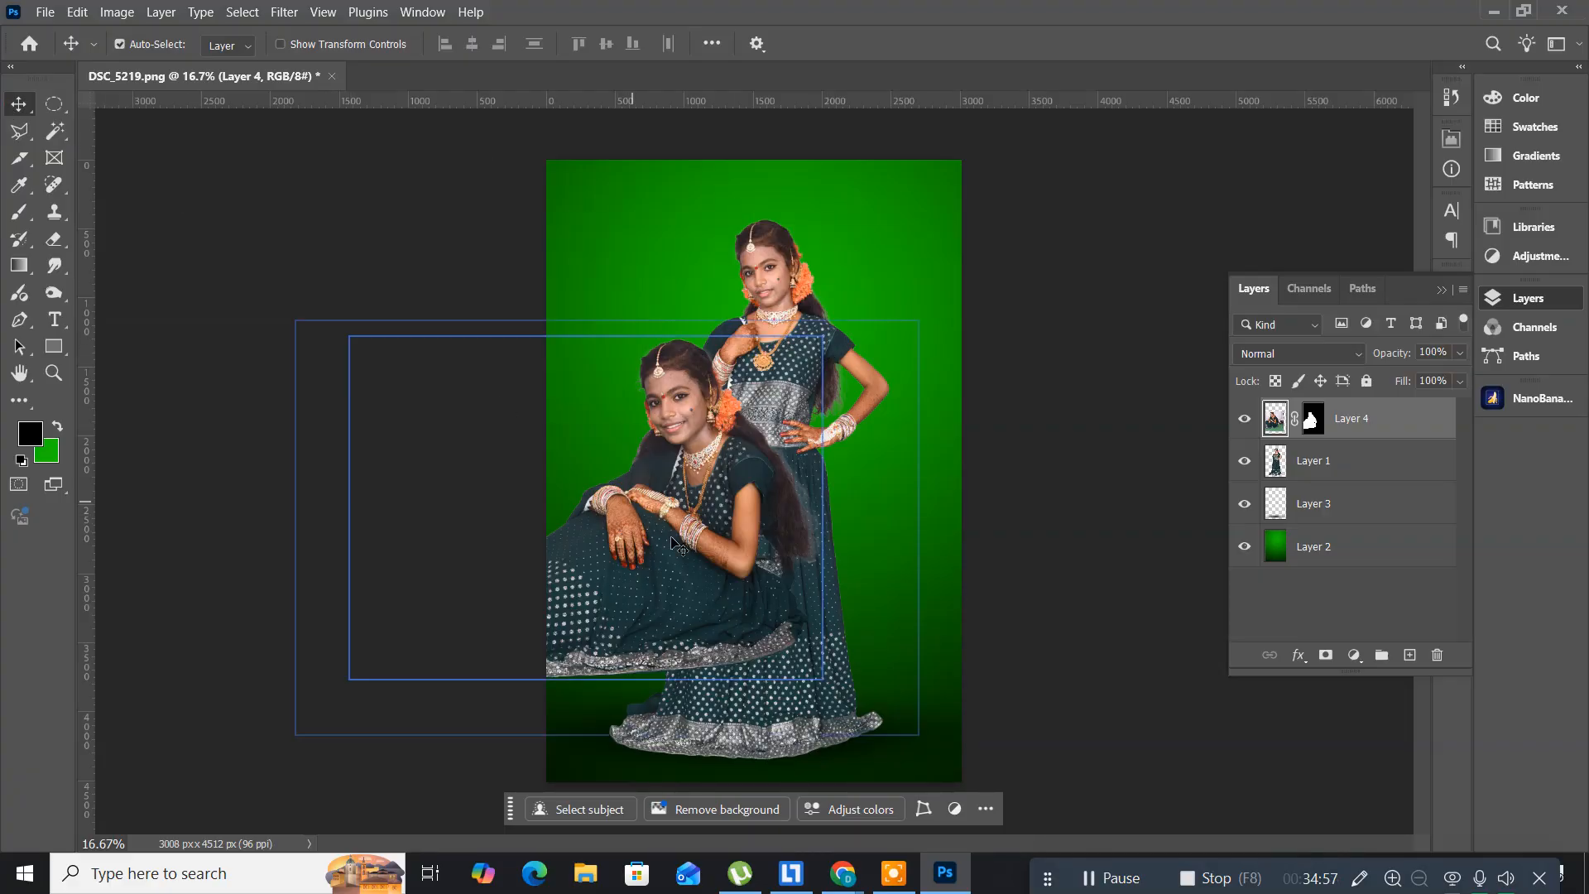
right_click(665, 587)
click(683, 598)
drag(667, 583, 834, 685)
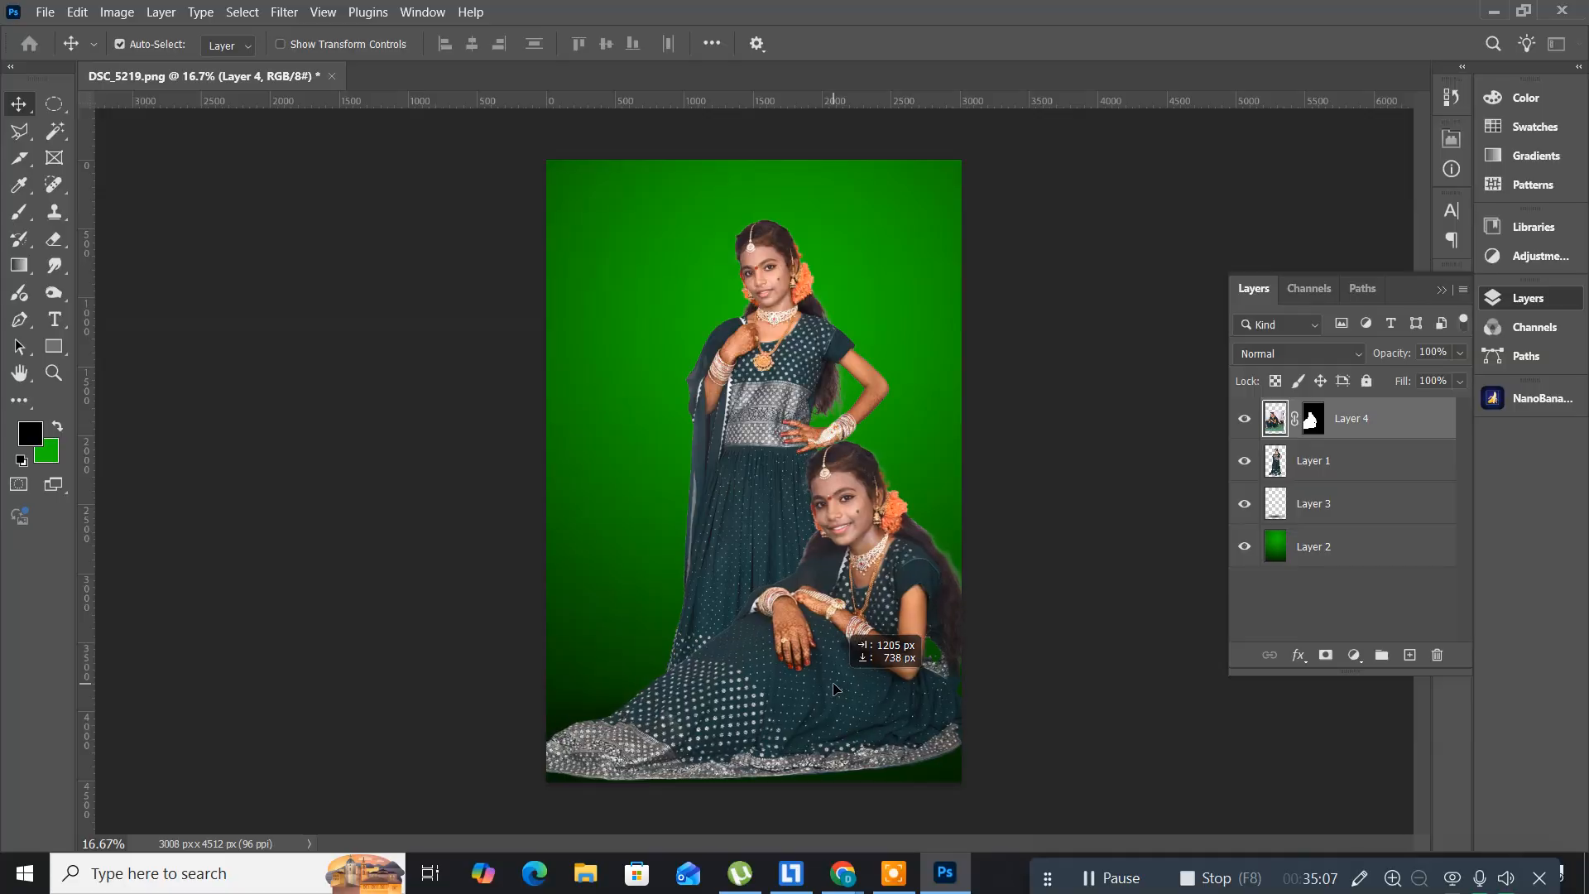
drag(832, 683, 832, 683)
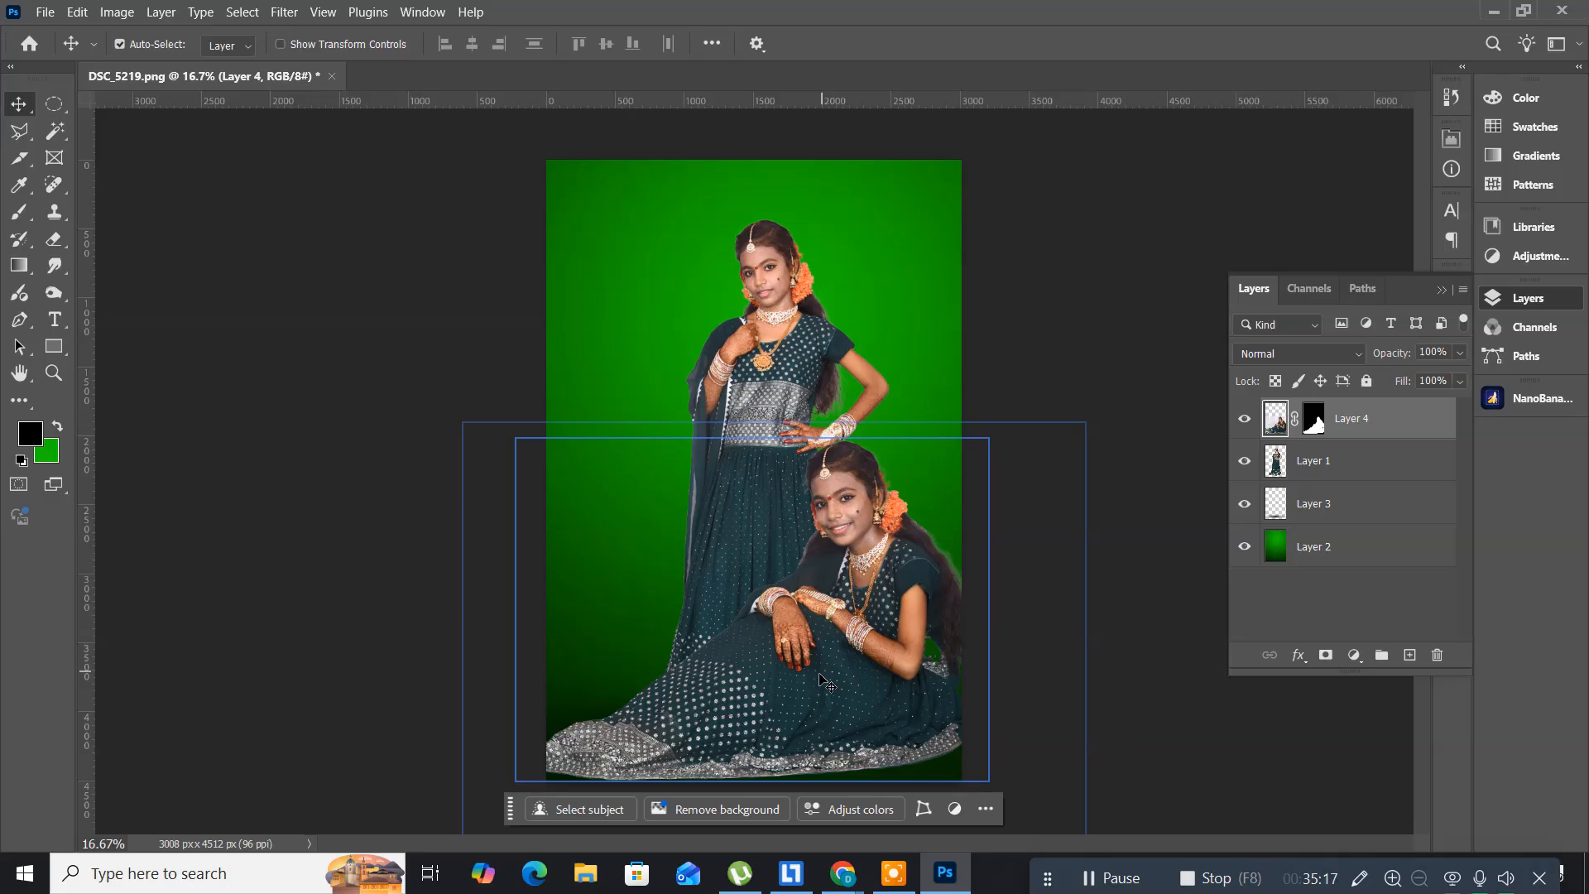
drag(802, 707, 800, 713)
- Scale the standing girl's layer to 217.09% and position her as a large portrait behind the seated girl
click(1305, 461)
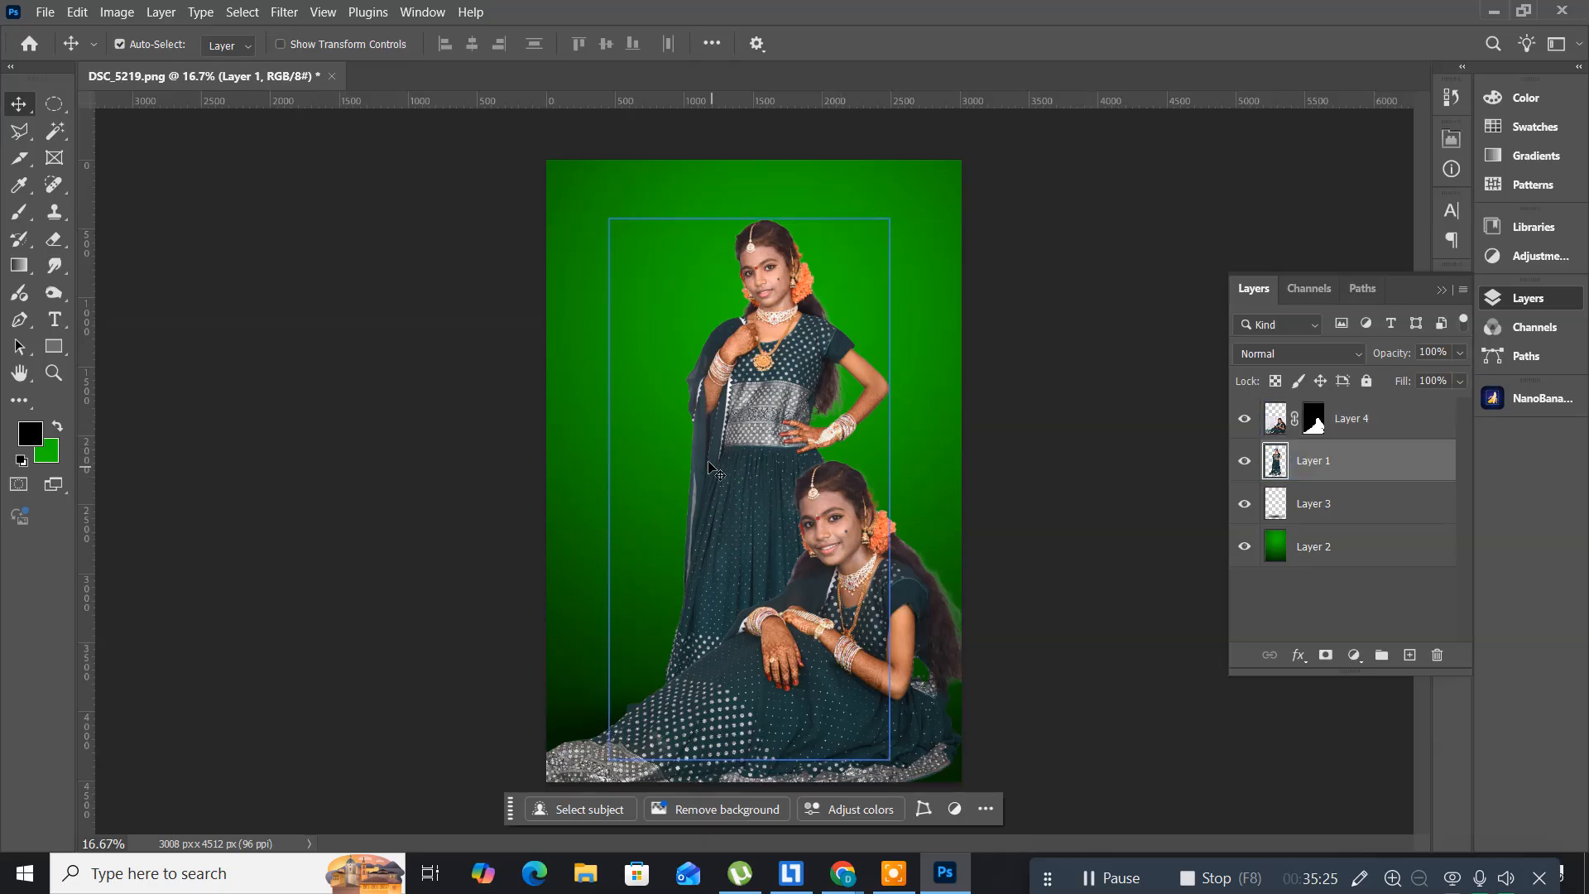
key(ctrl)
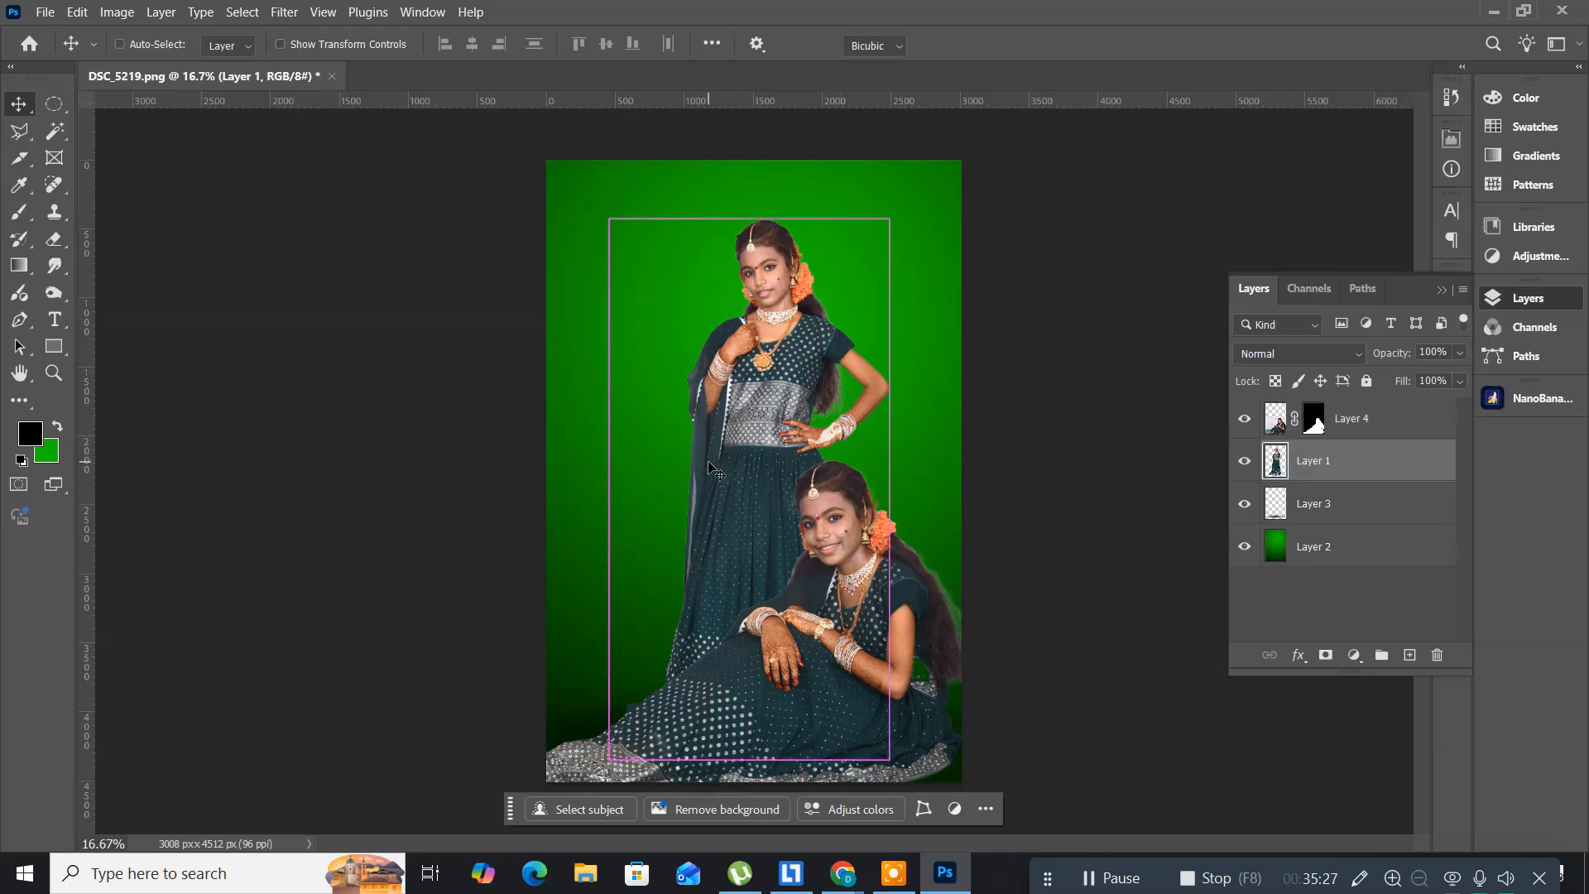
key(ctrl+t)
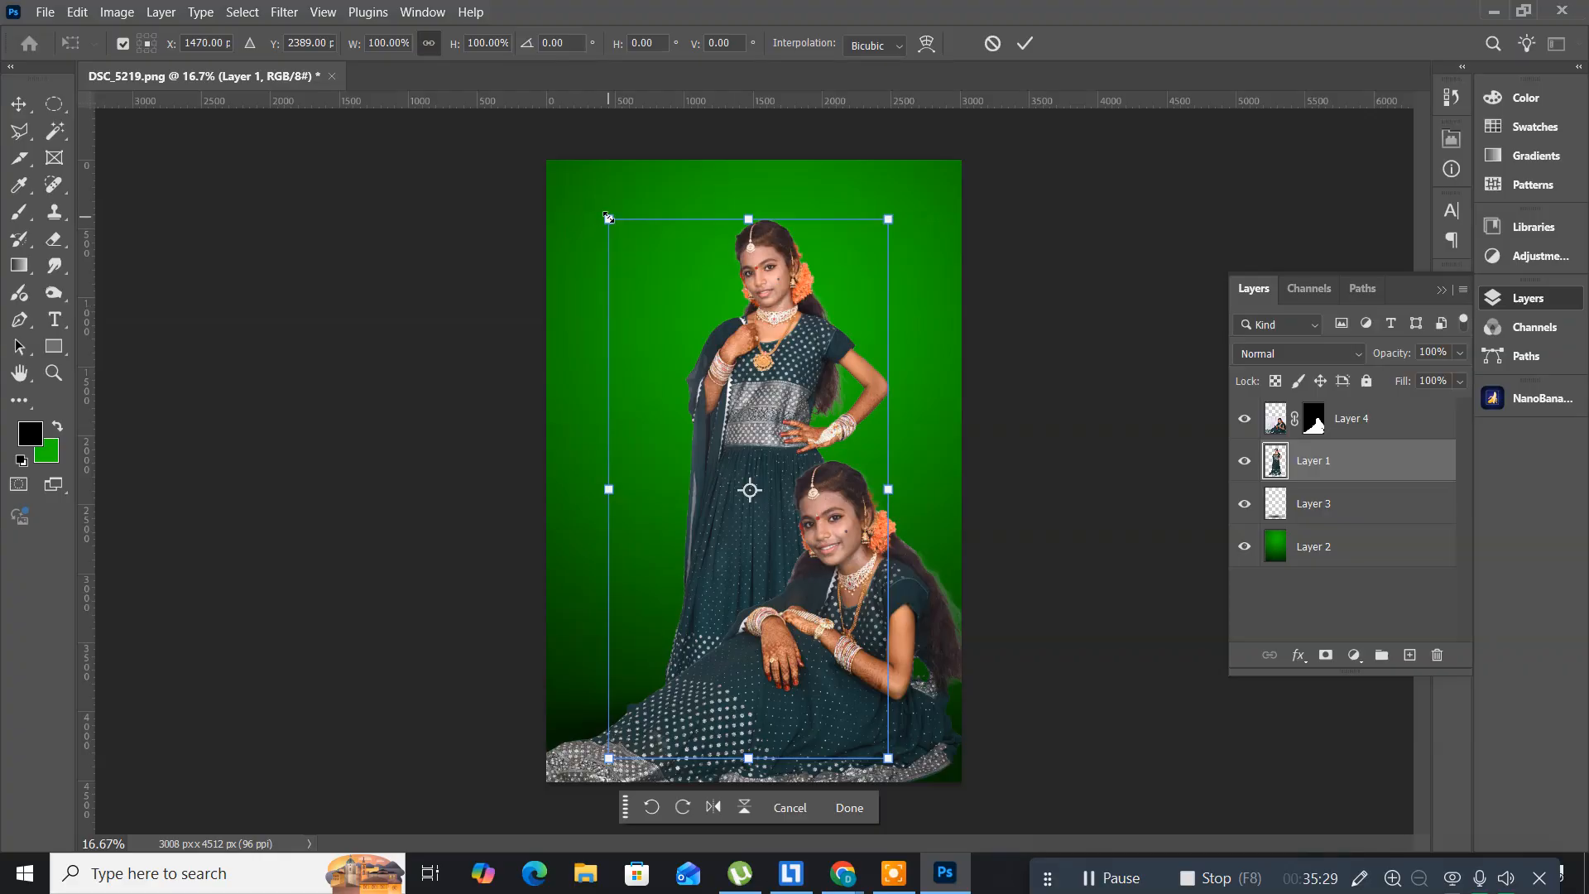
drag(608, 218, 562, 148)
drag(728, 376, 769, 451)
drag(576, 235, 468, 126)
drag(645, 251, 619, 328)
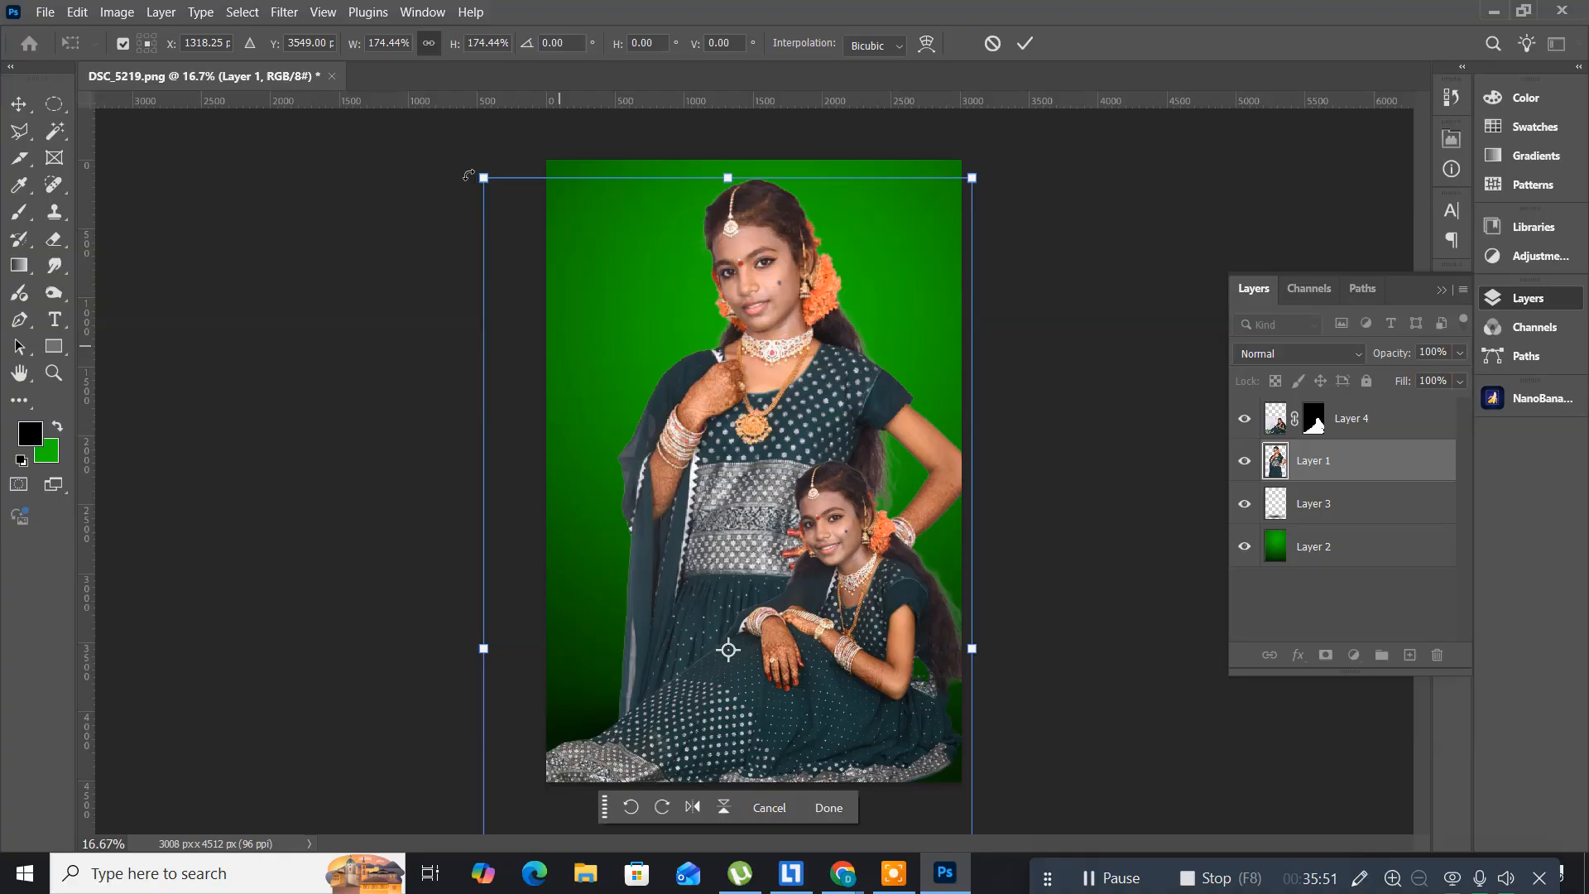
drag(482, 176, 395, 74)
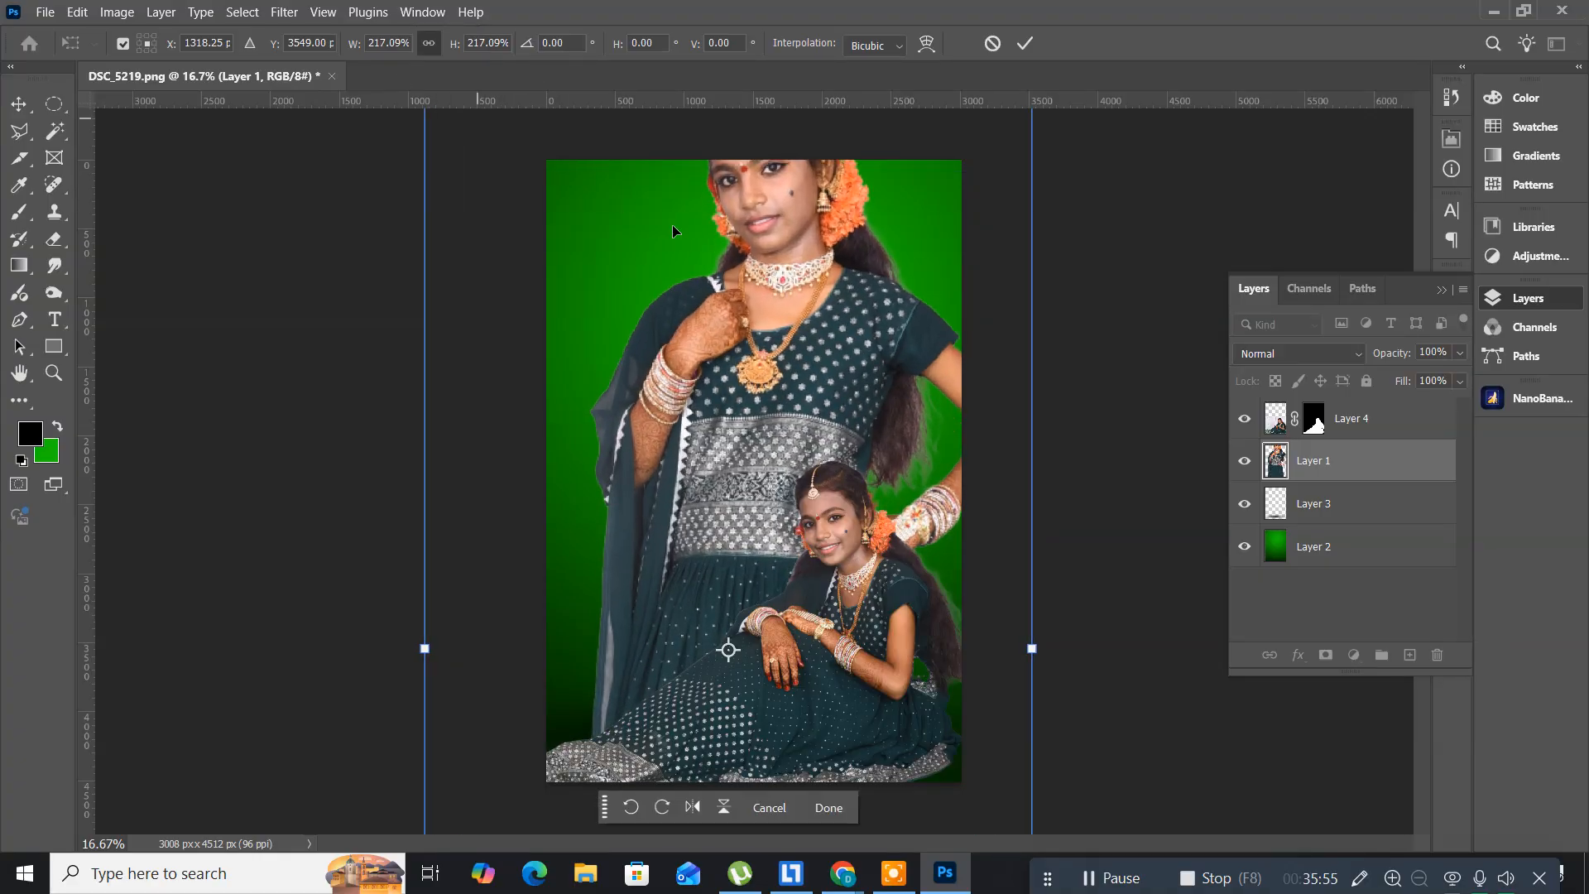
drag(672, 308, 656, 426)
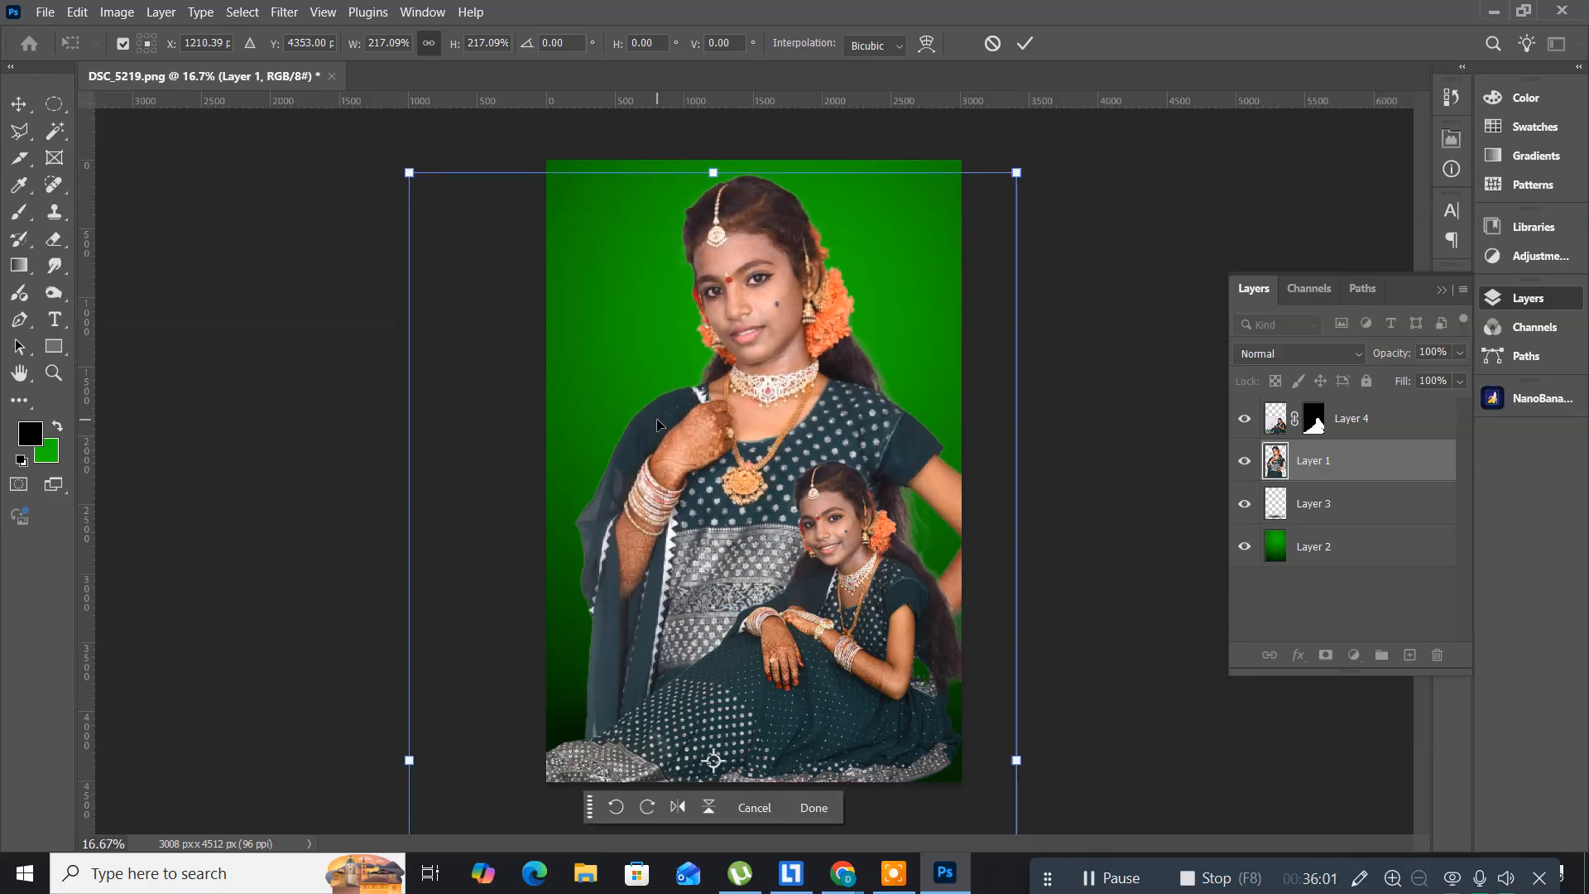
click(656, 424)
drag(643, 434, 638, 433)
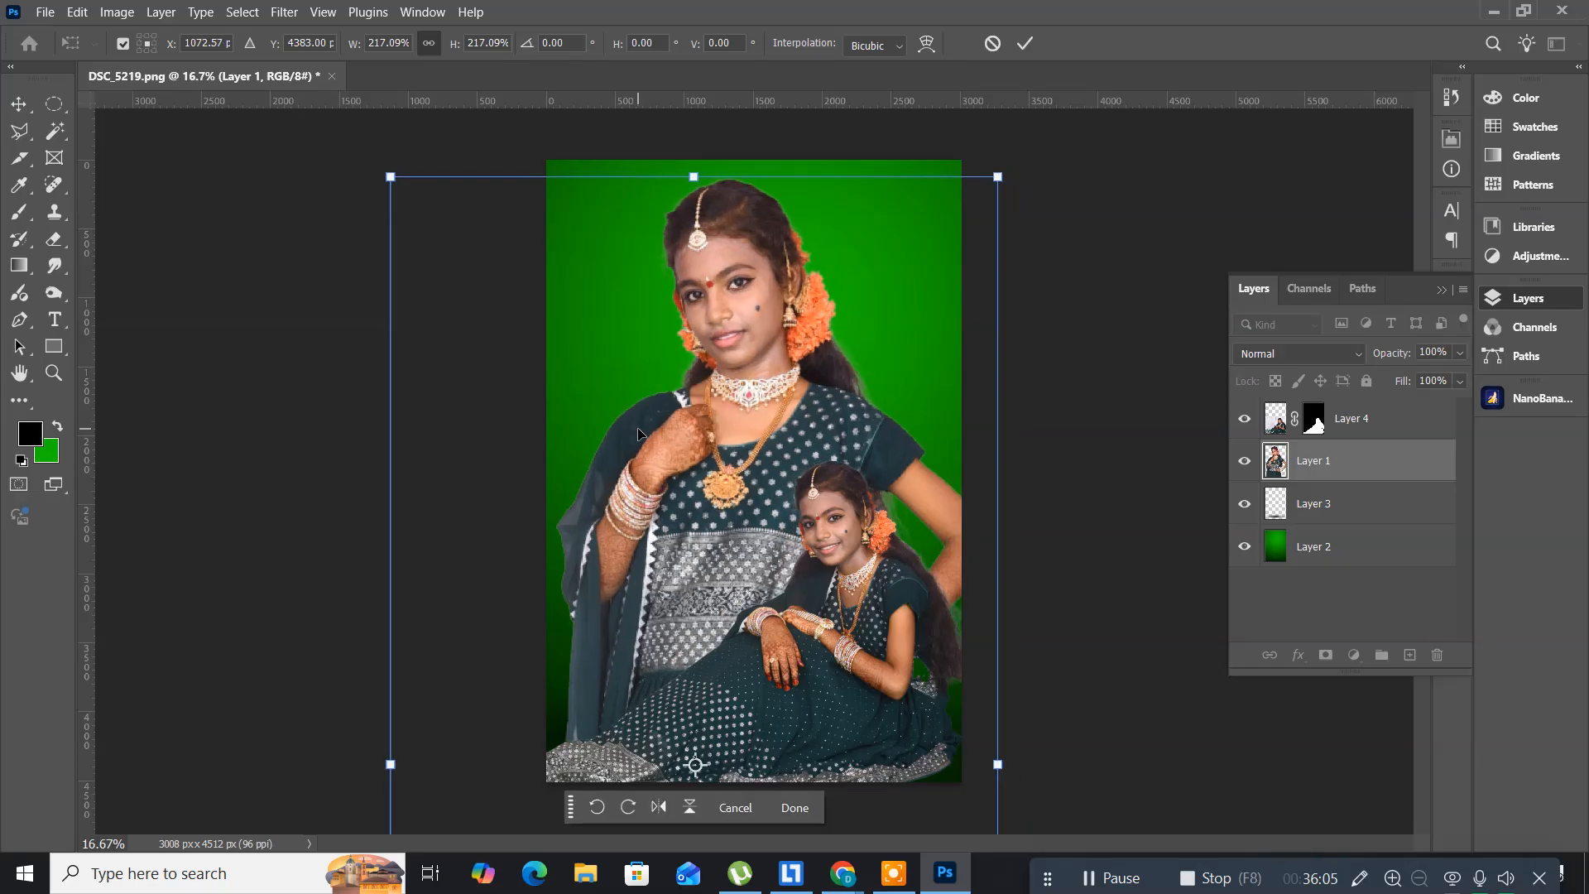
key(Return)
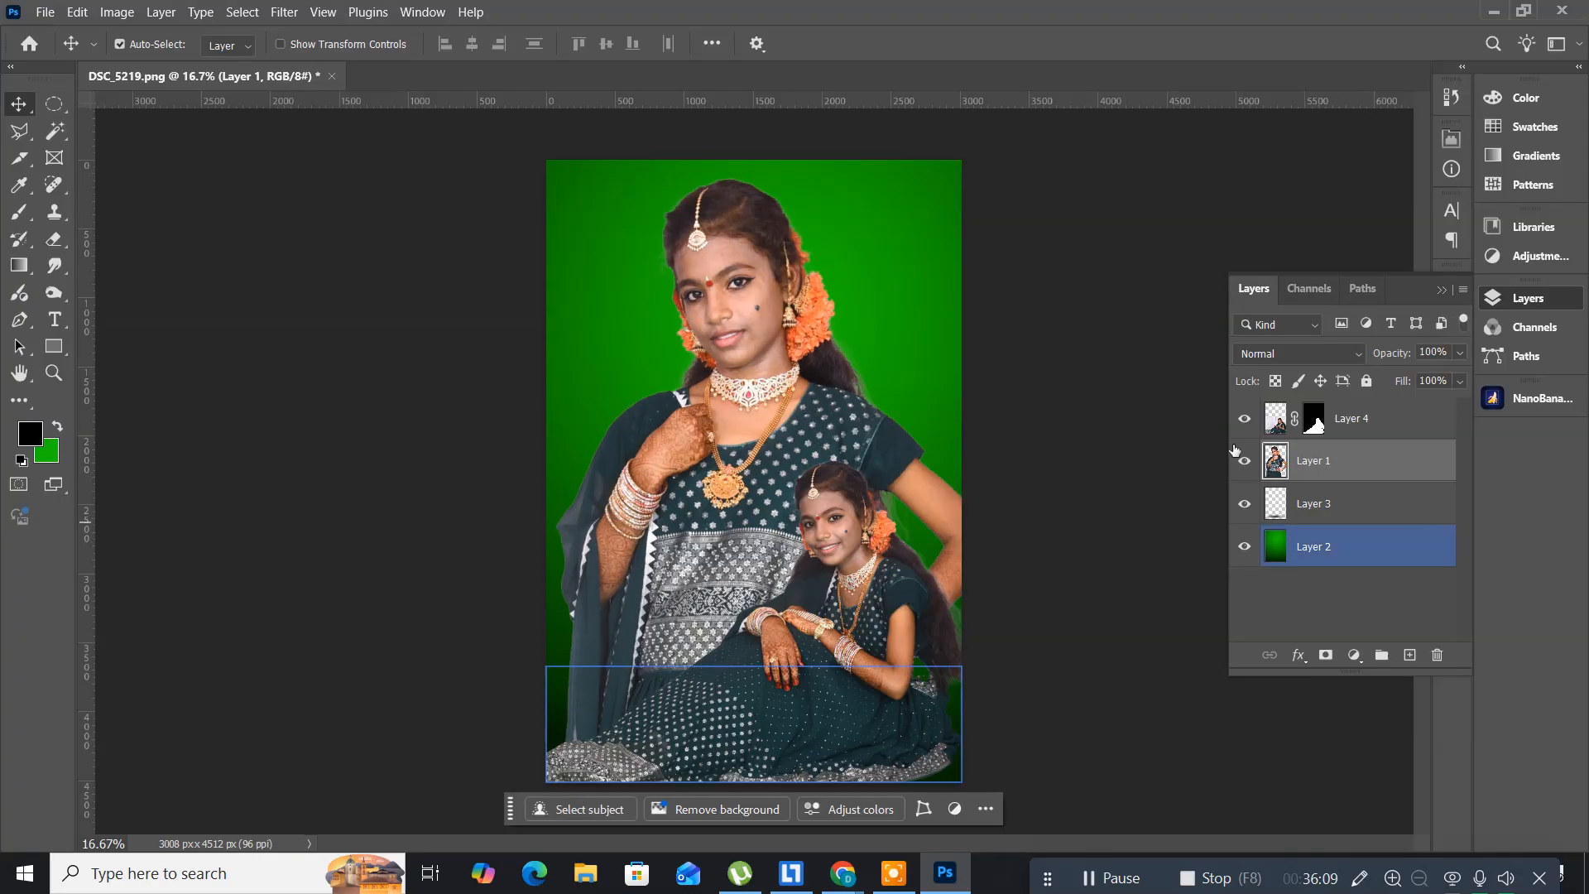
- Add a layer mask to the large portrait and fade it downward with a linear white-to-black gradient
click(1326, 656)
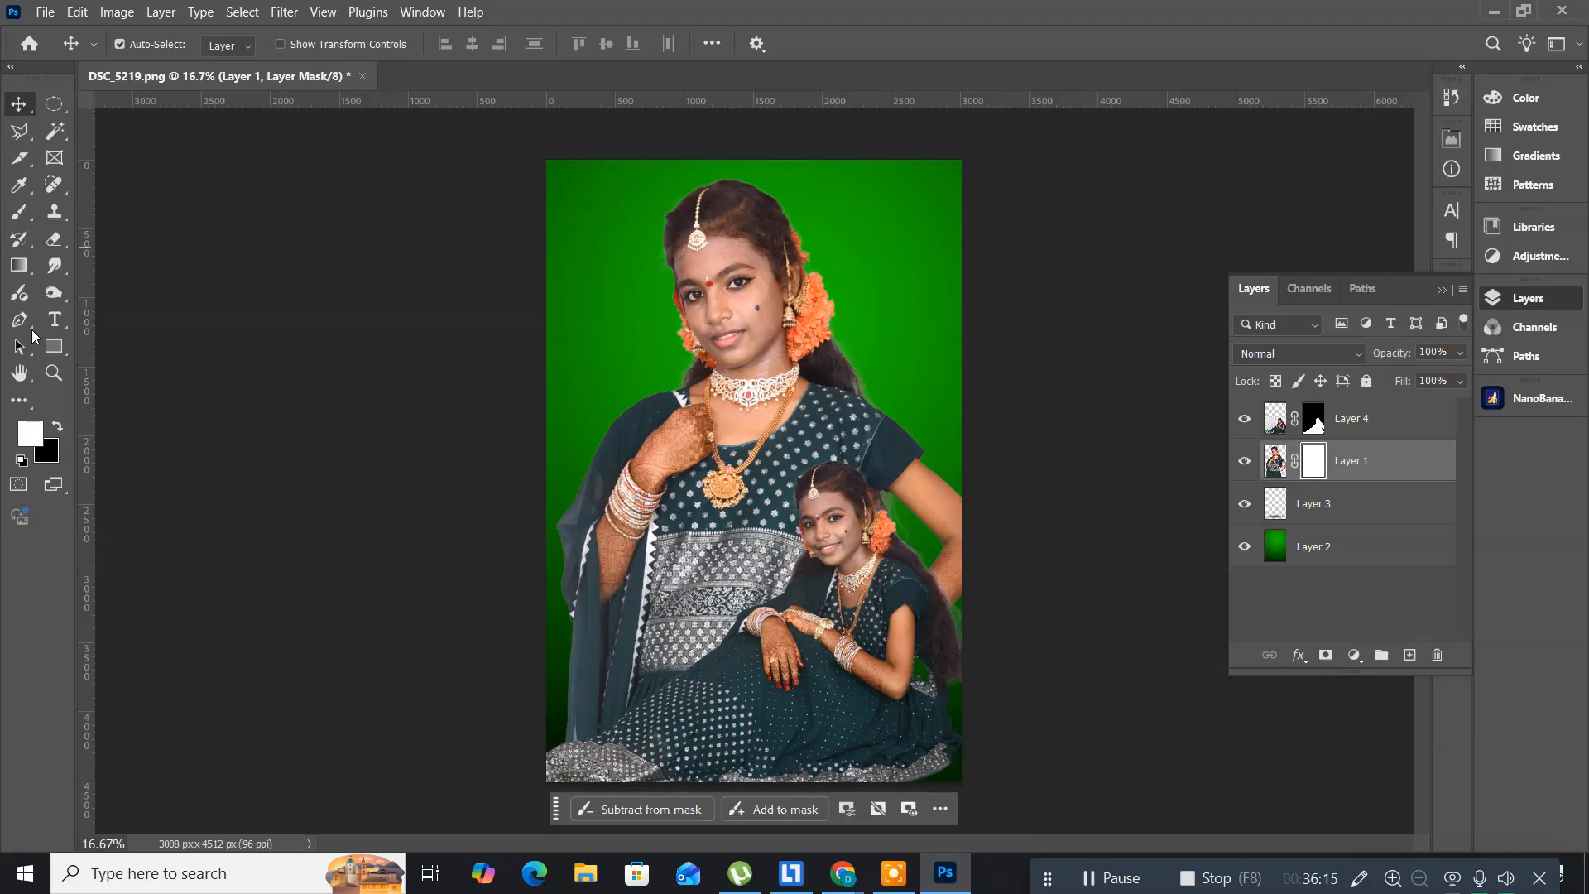
click(19, 264)
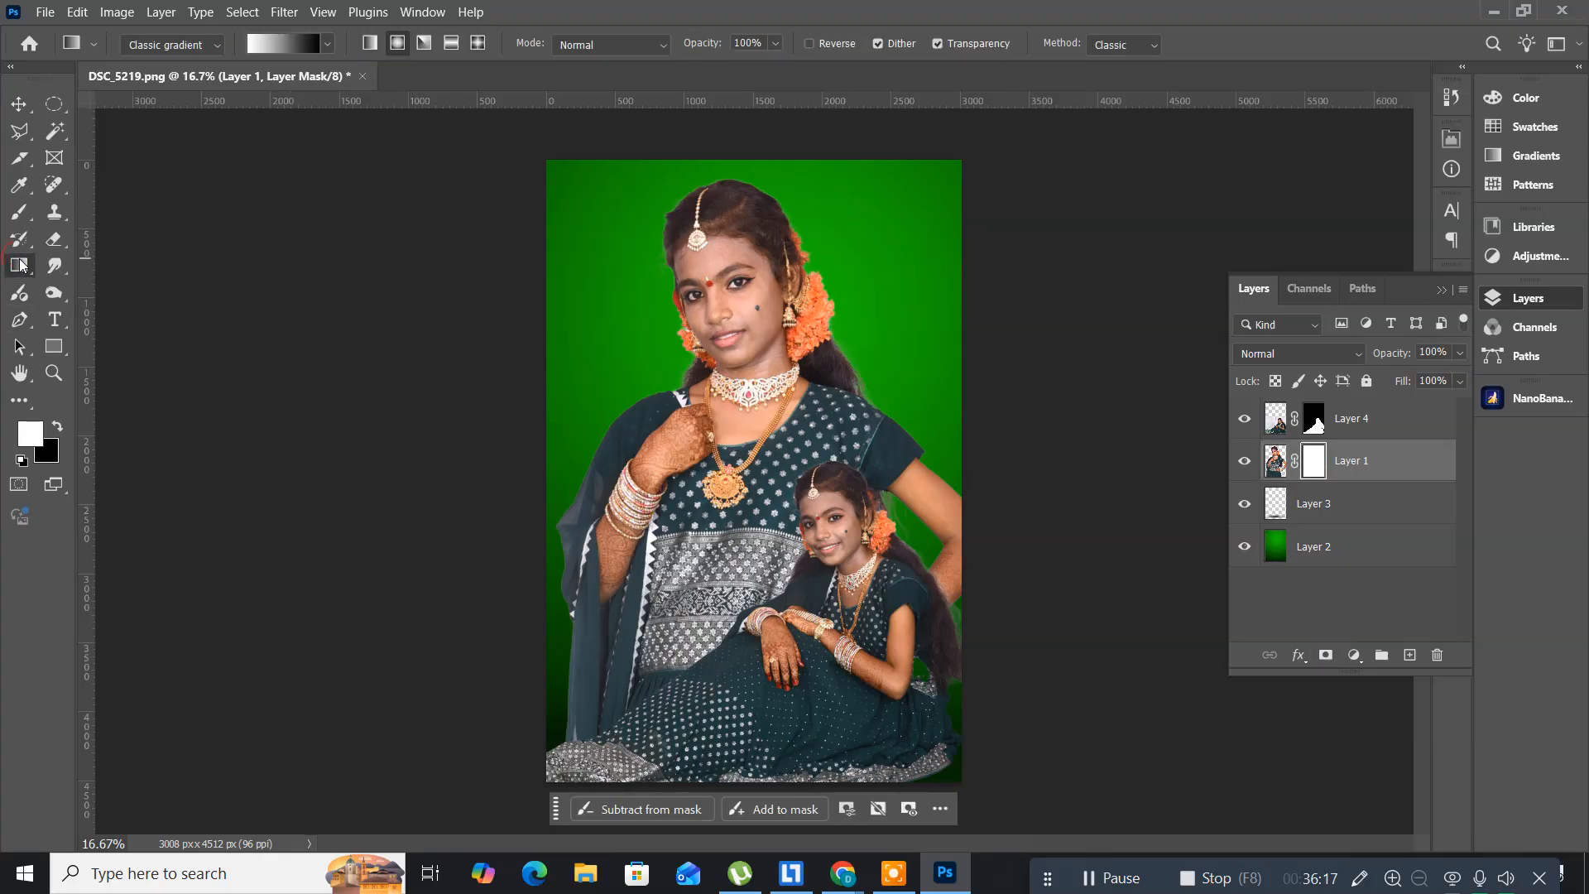
click(370, 42)
drag(719, 154, 735, 349)
drag(749, 446, 752, 530)
drag(770, 629, 772, 799)
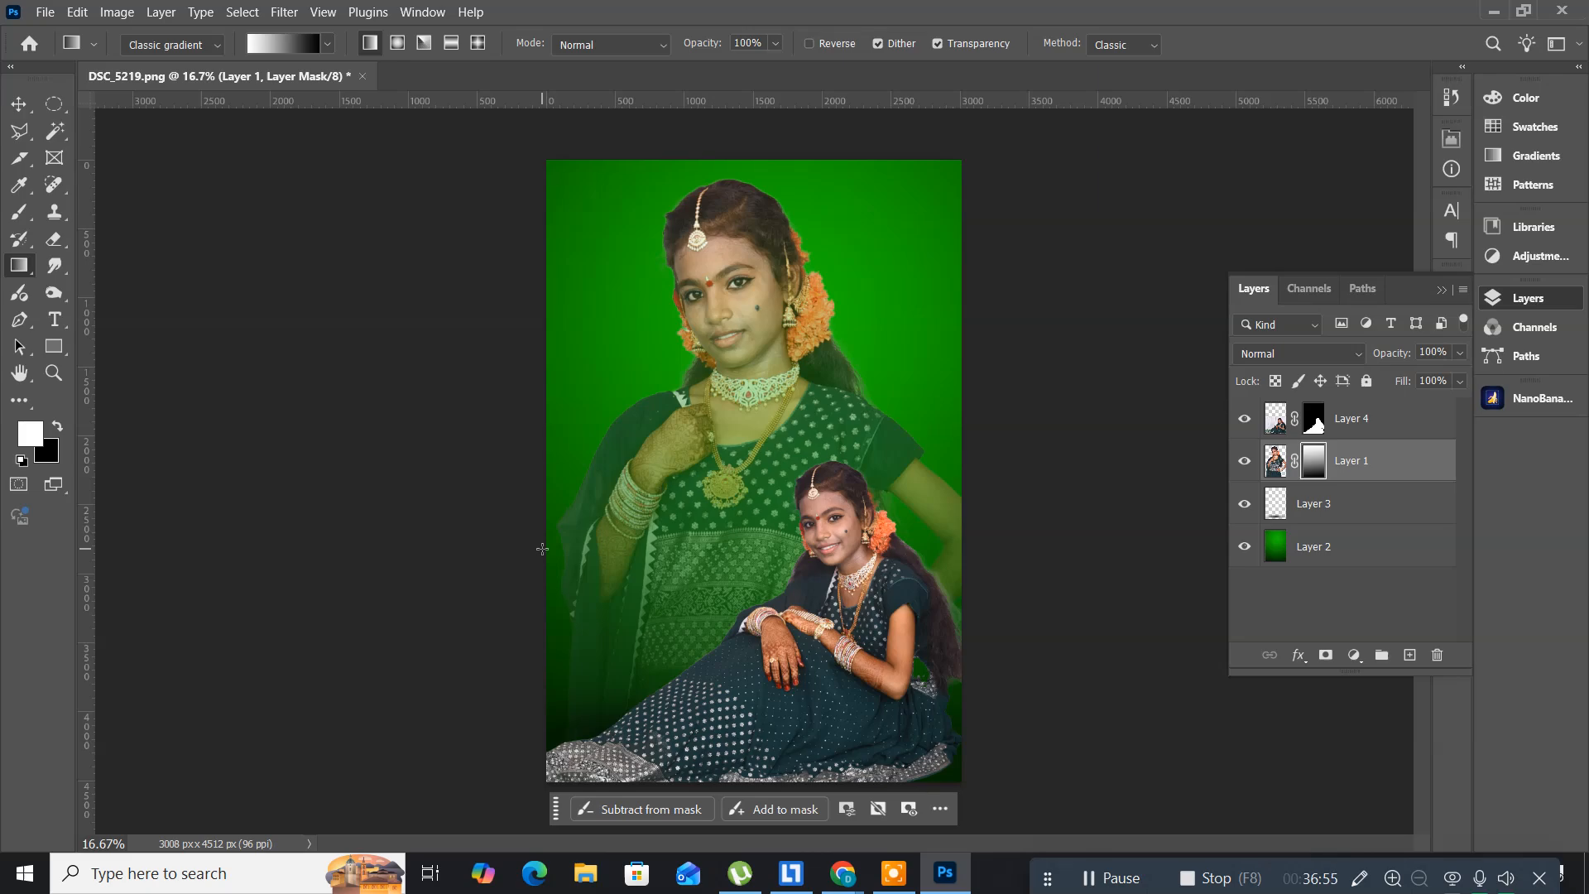
- Enlarge the faded portrait slightly and reposition it so her head sits just below the canvas's upper edge
click(19, 106)
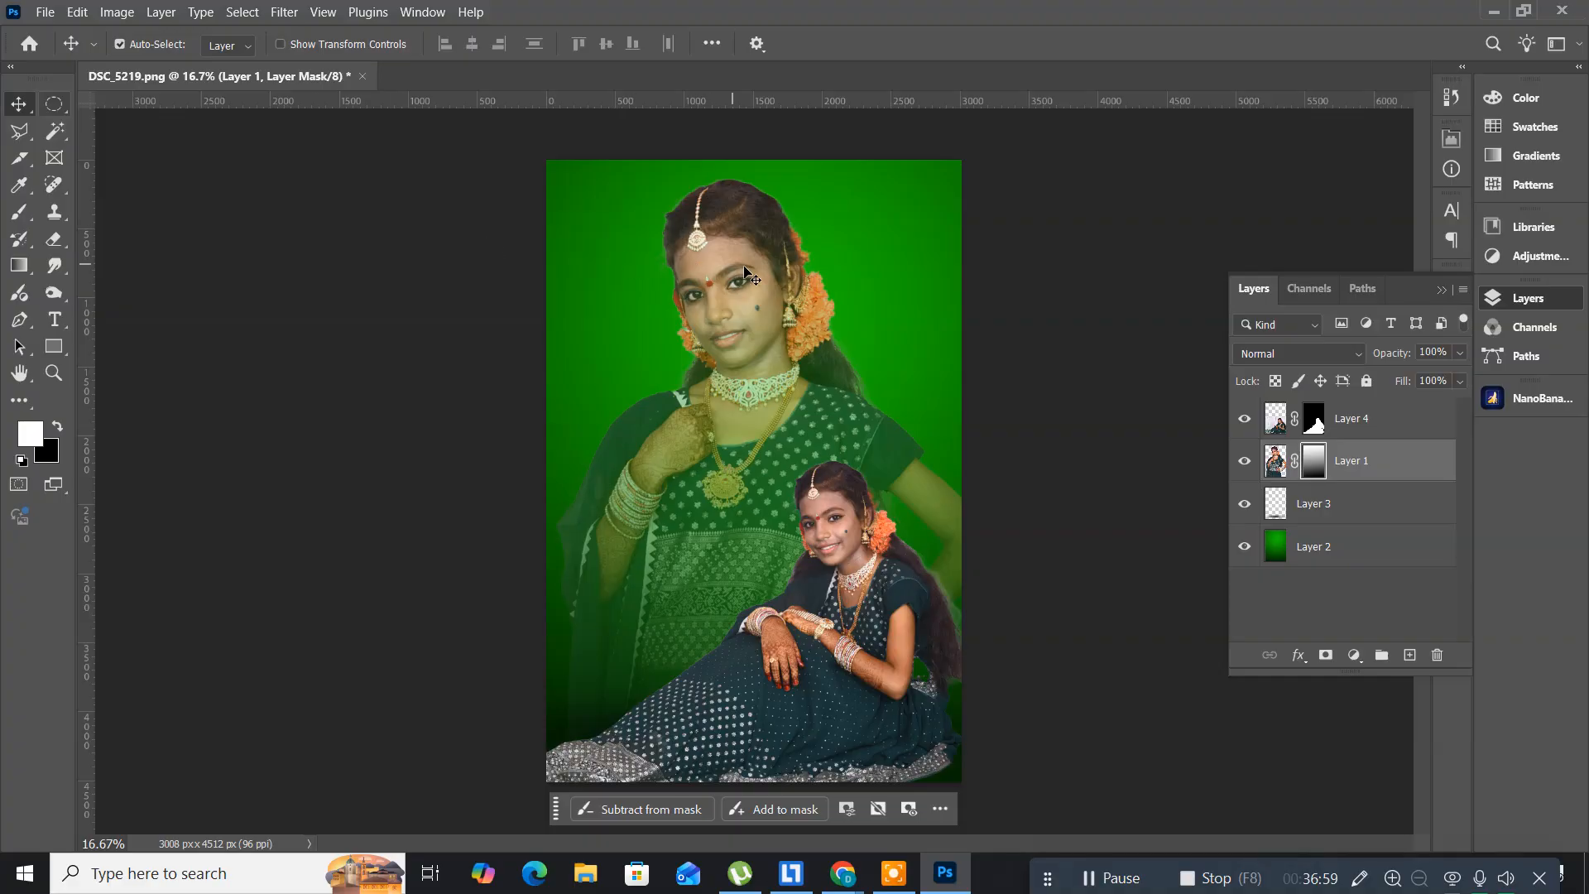
drag(742, 275, 757, 336)
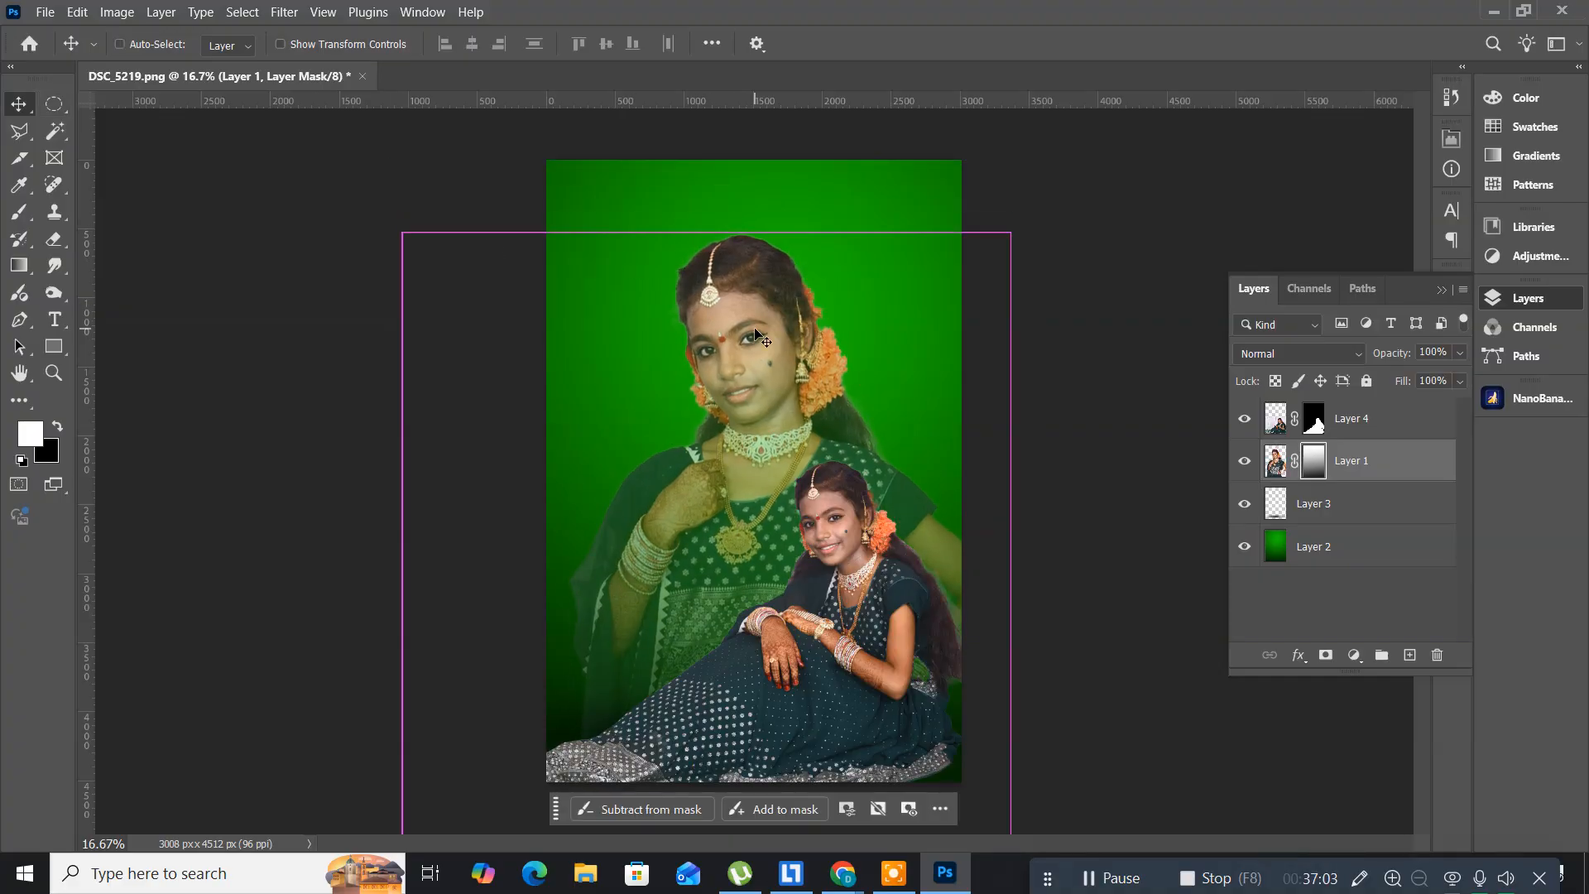
key(ctrl+t)
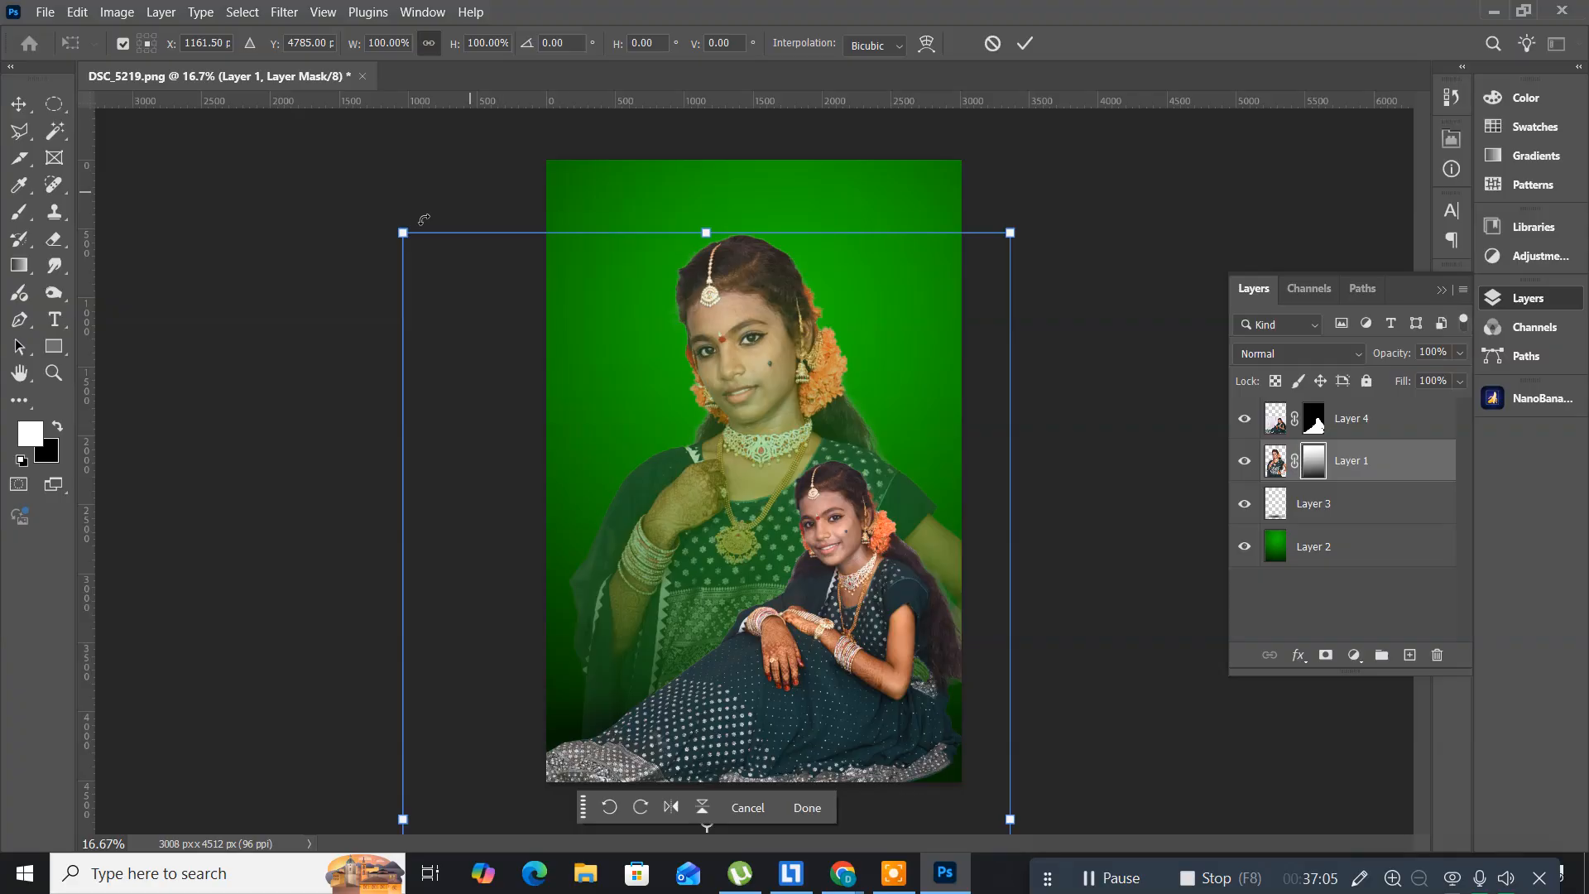
drag(403, 230, 370, 159)
drag(668, 457, 656, 454)
key(Return)
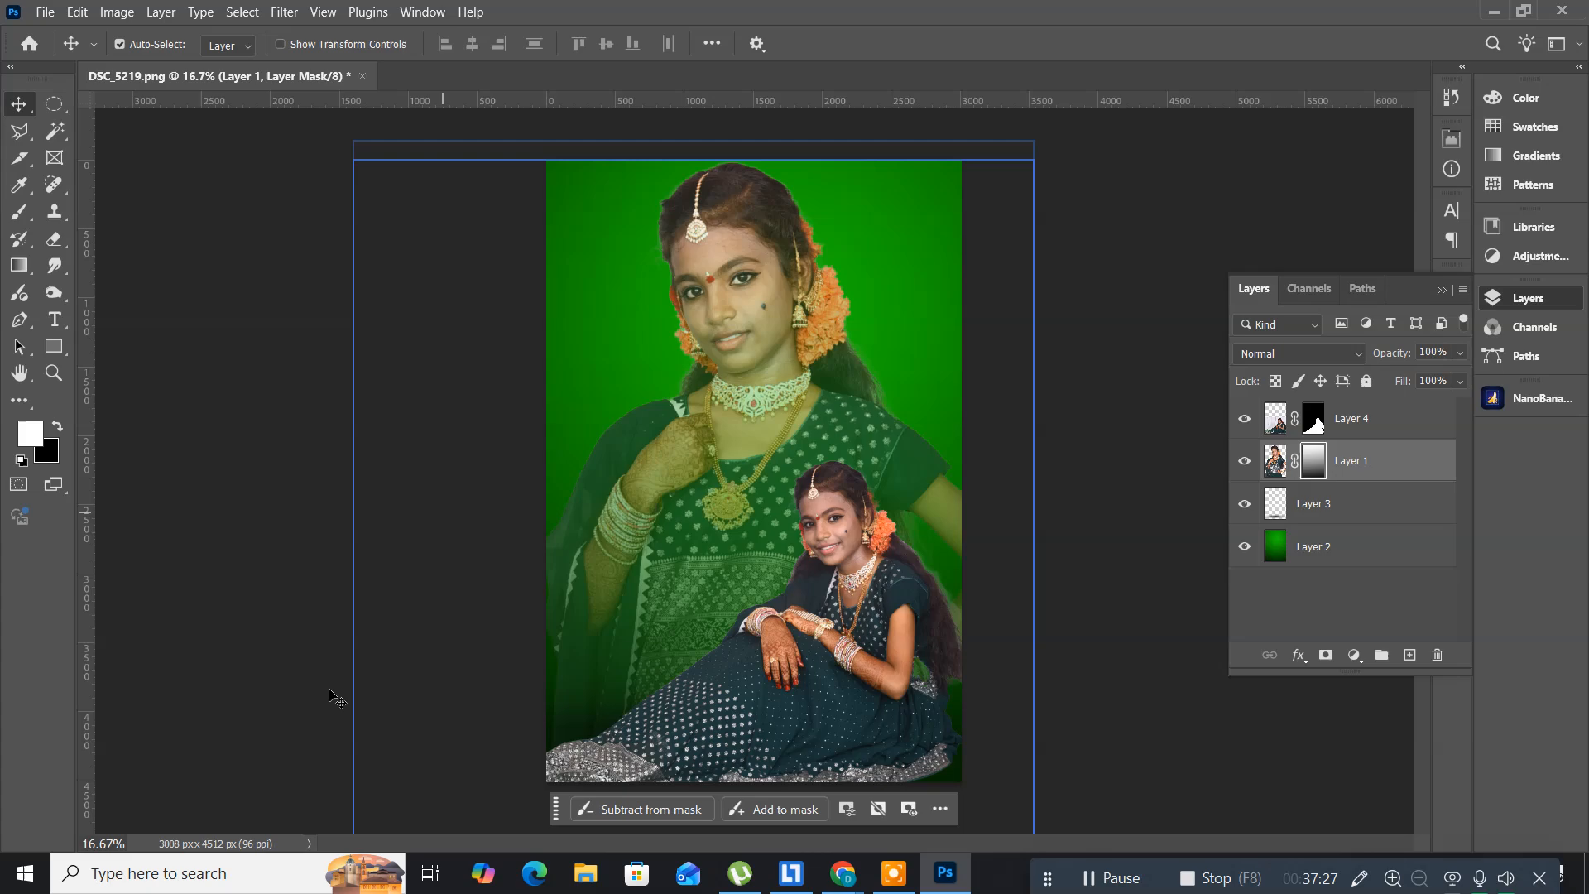
right_click(734, 237)
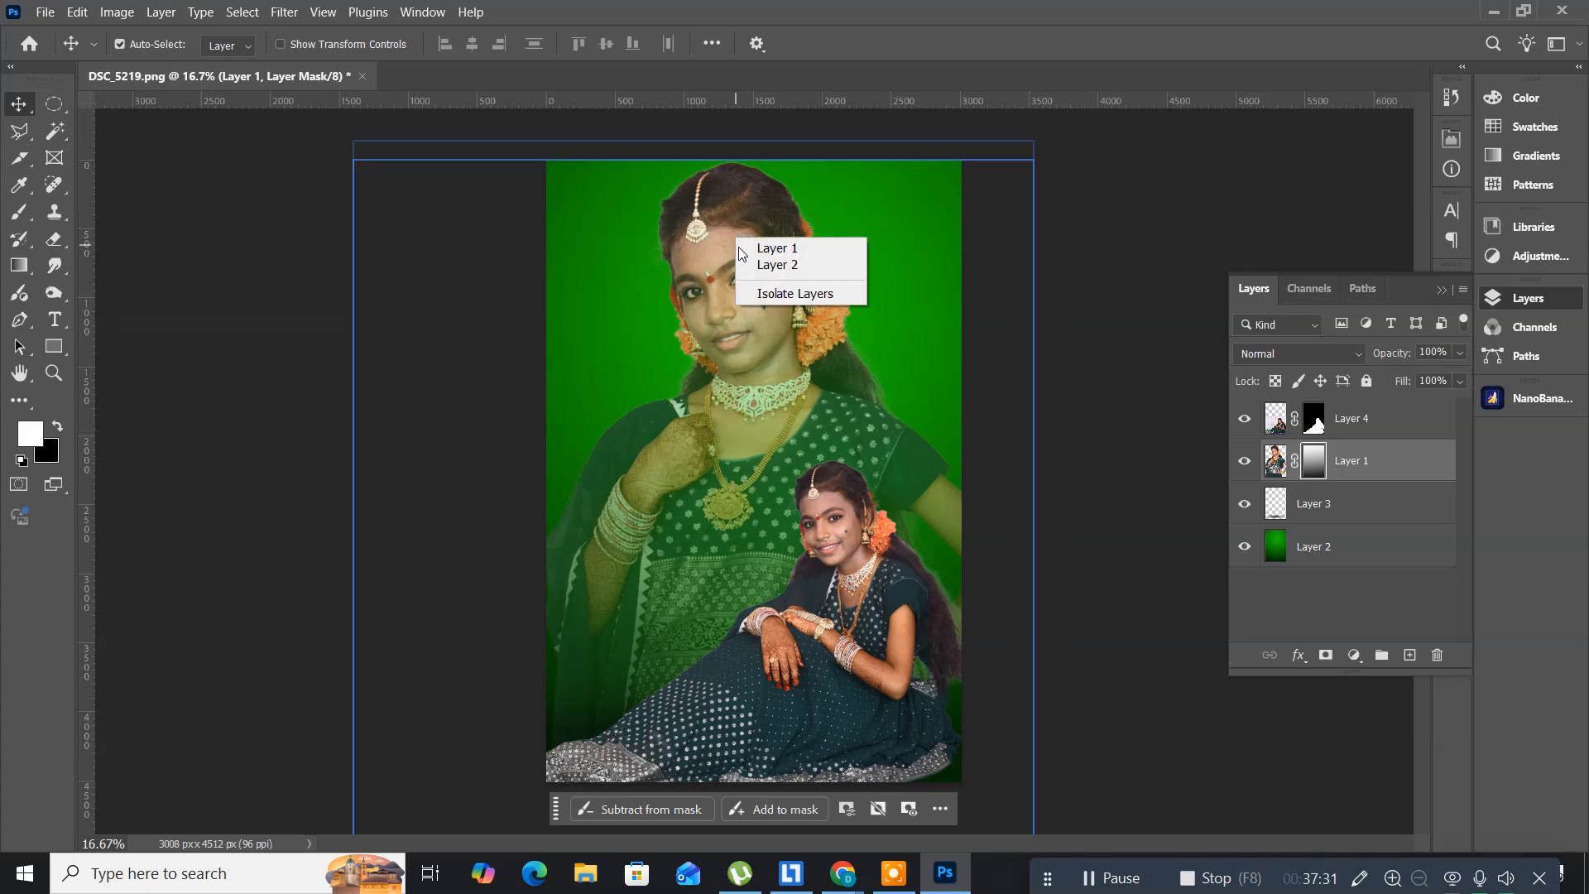
click(742, 250)
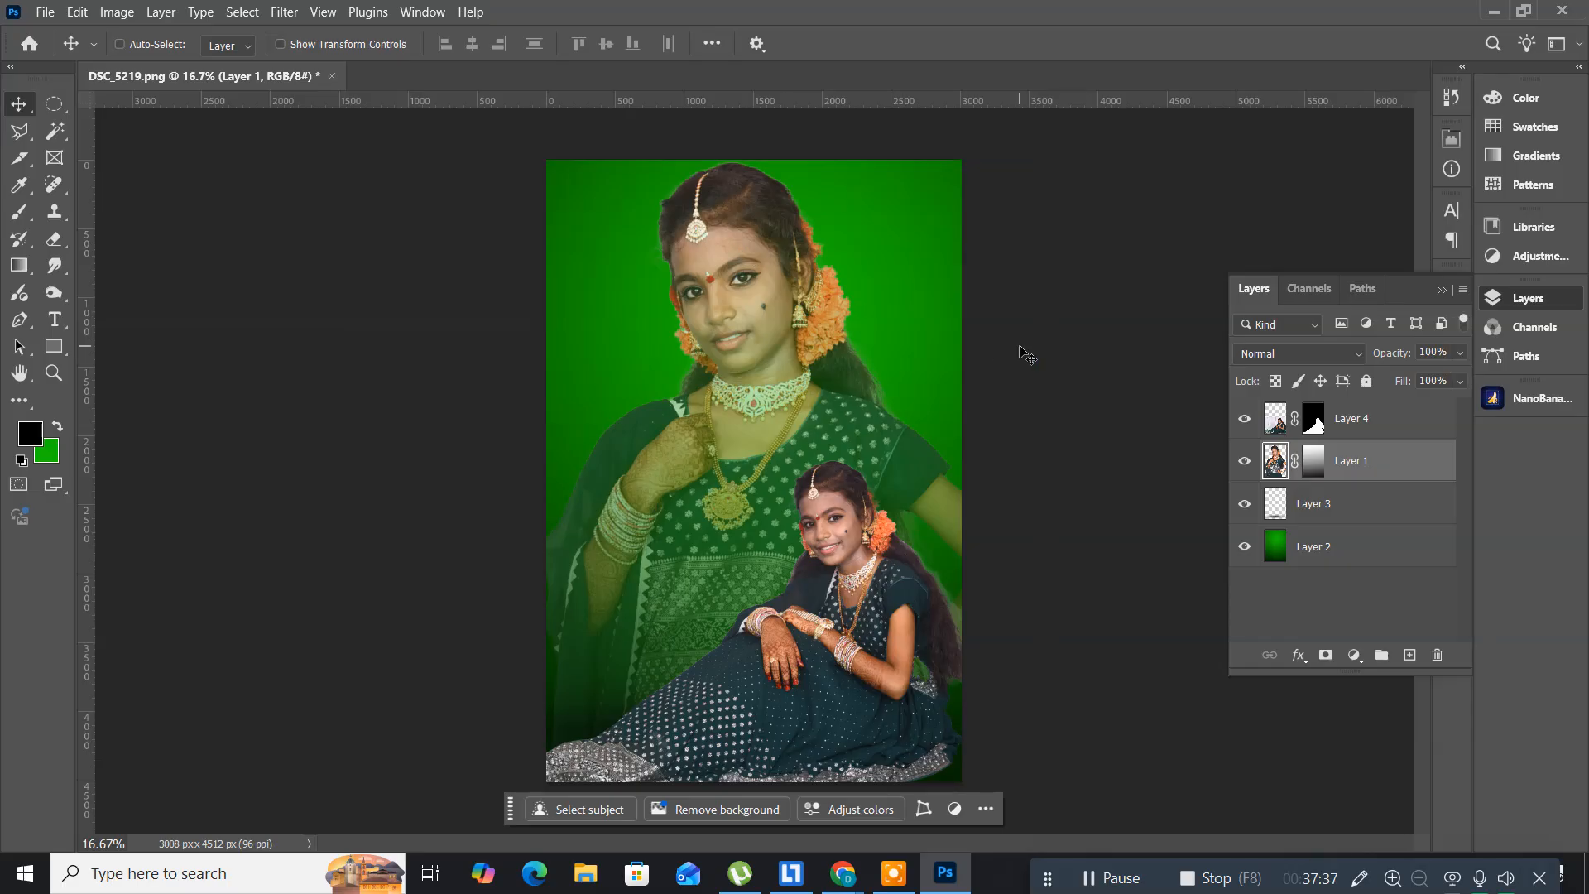
- Merge the faded portrait with a new empty layer to flatten its mask, and set the merged layer's opacity to 70%
key(ctrl+shift+n)
key(Return)
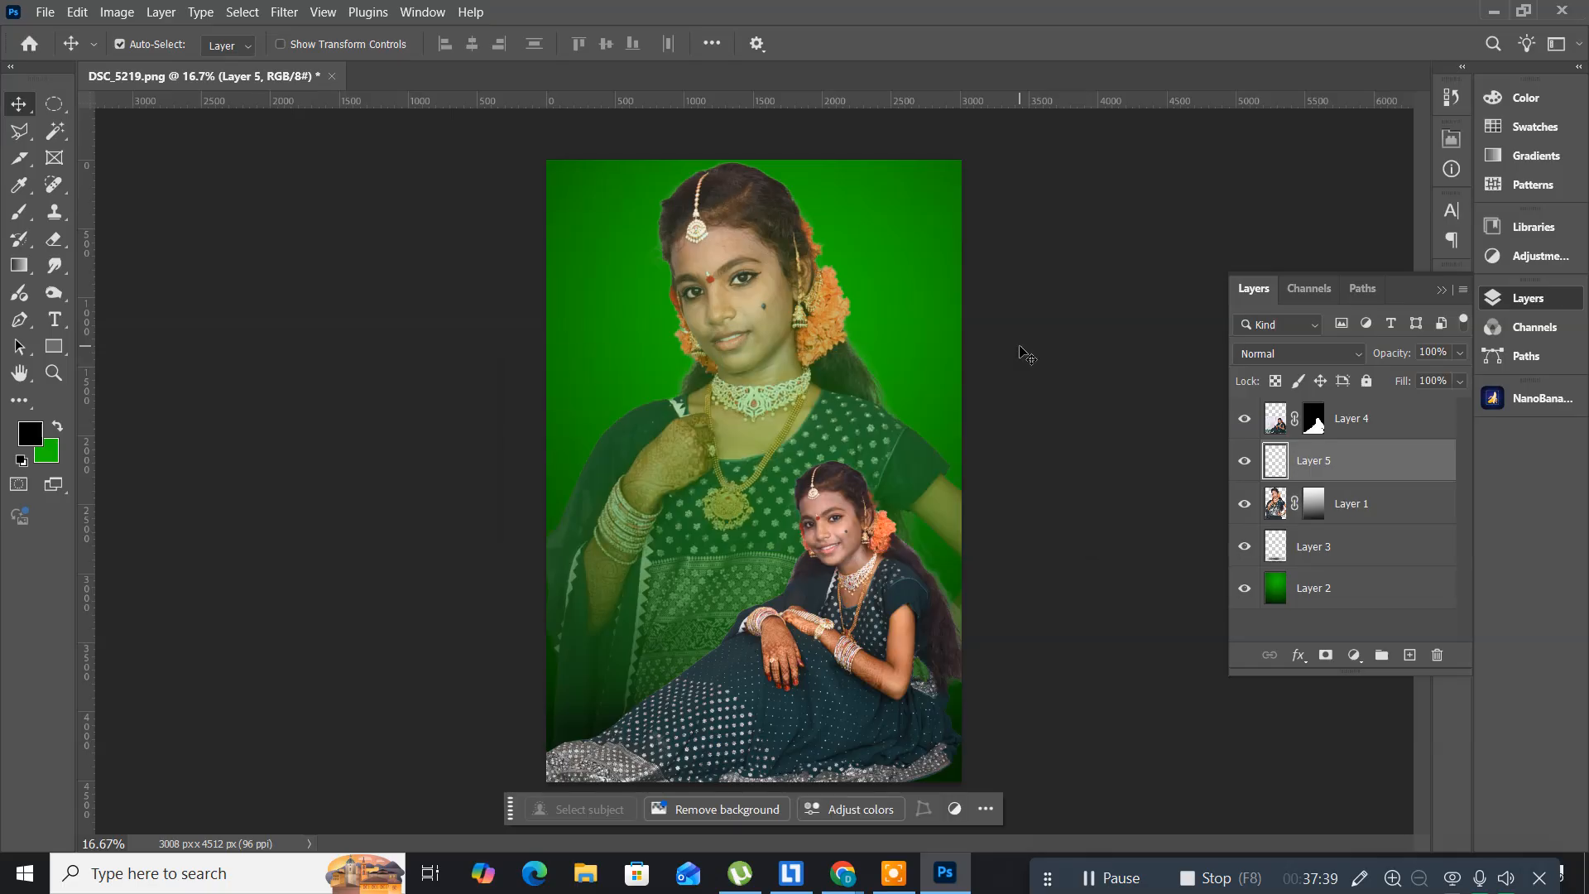
ctrl+click(1331, 512)
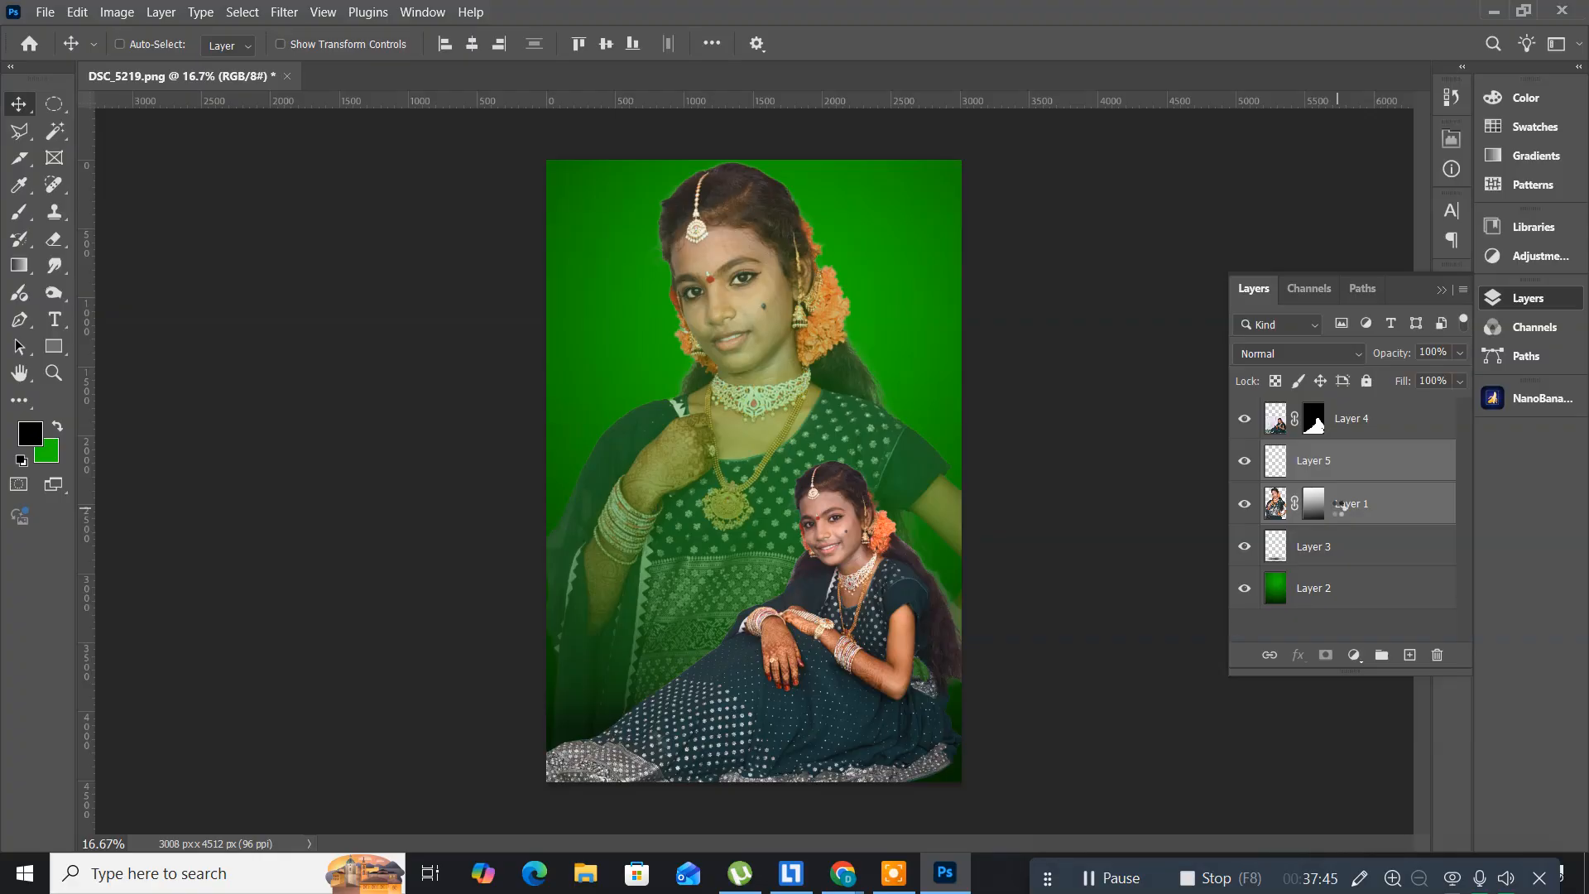
key(ctrl+e)
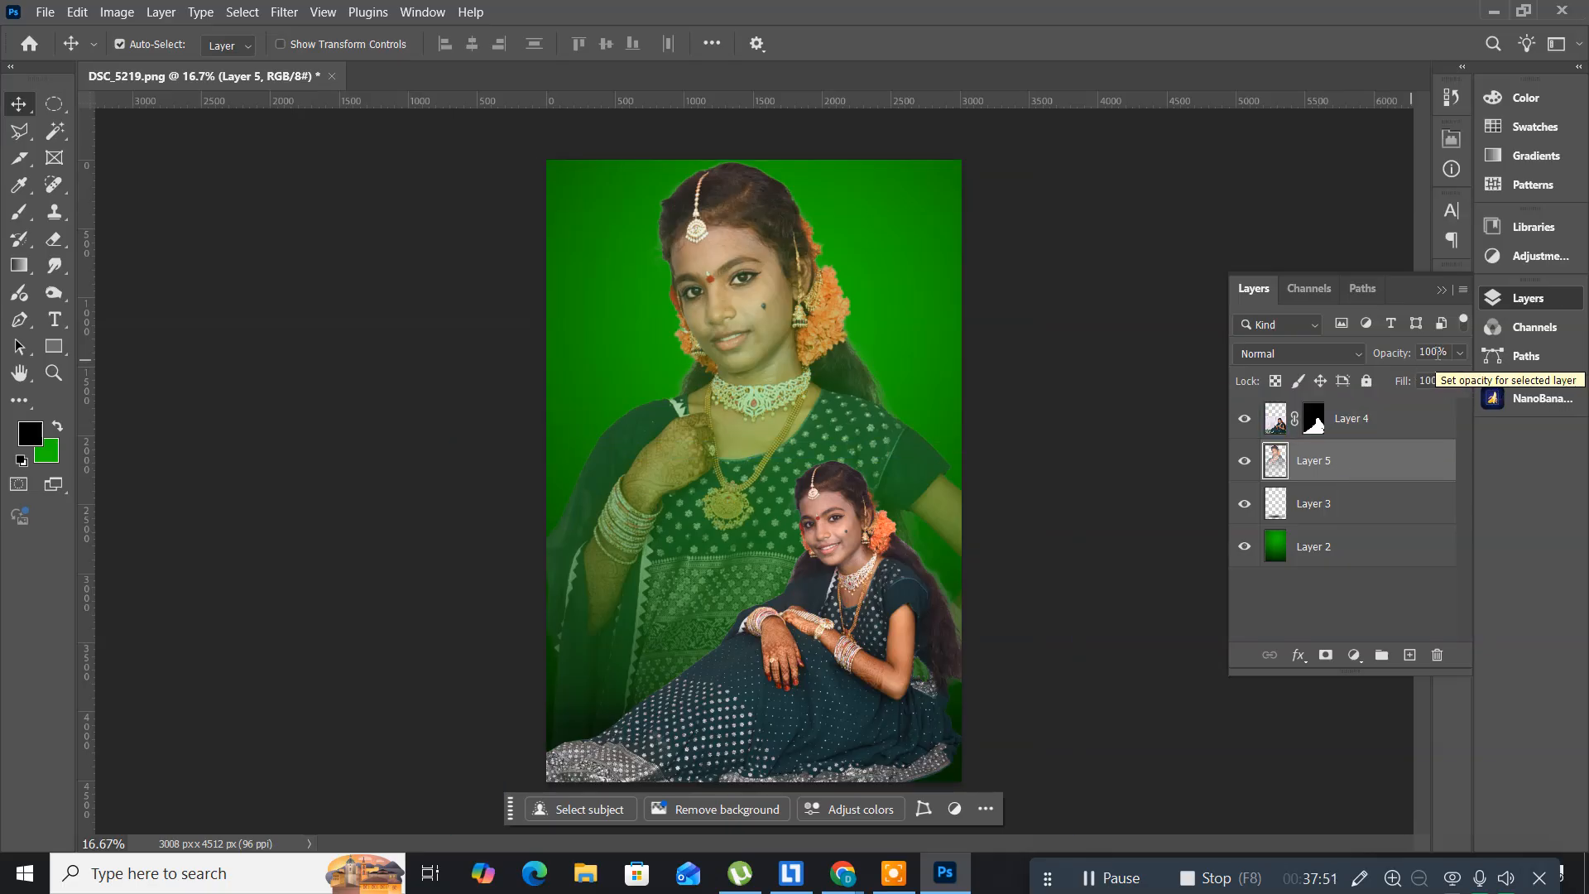
click(1437, 353)
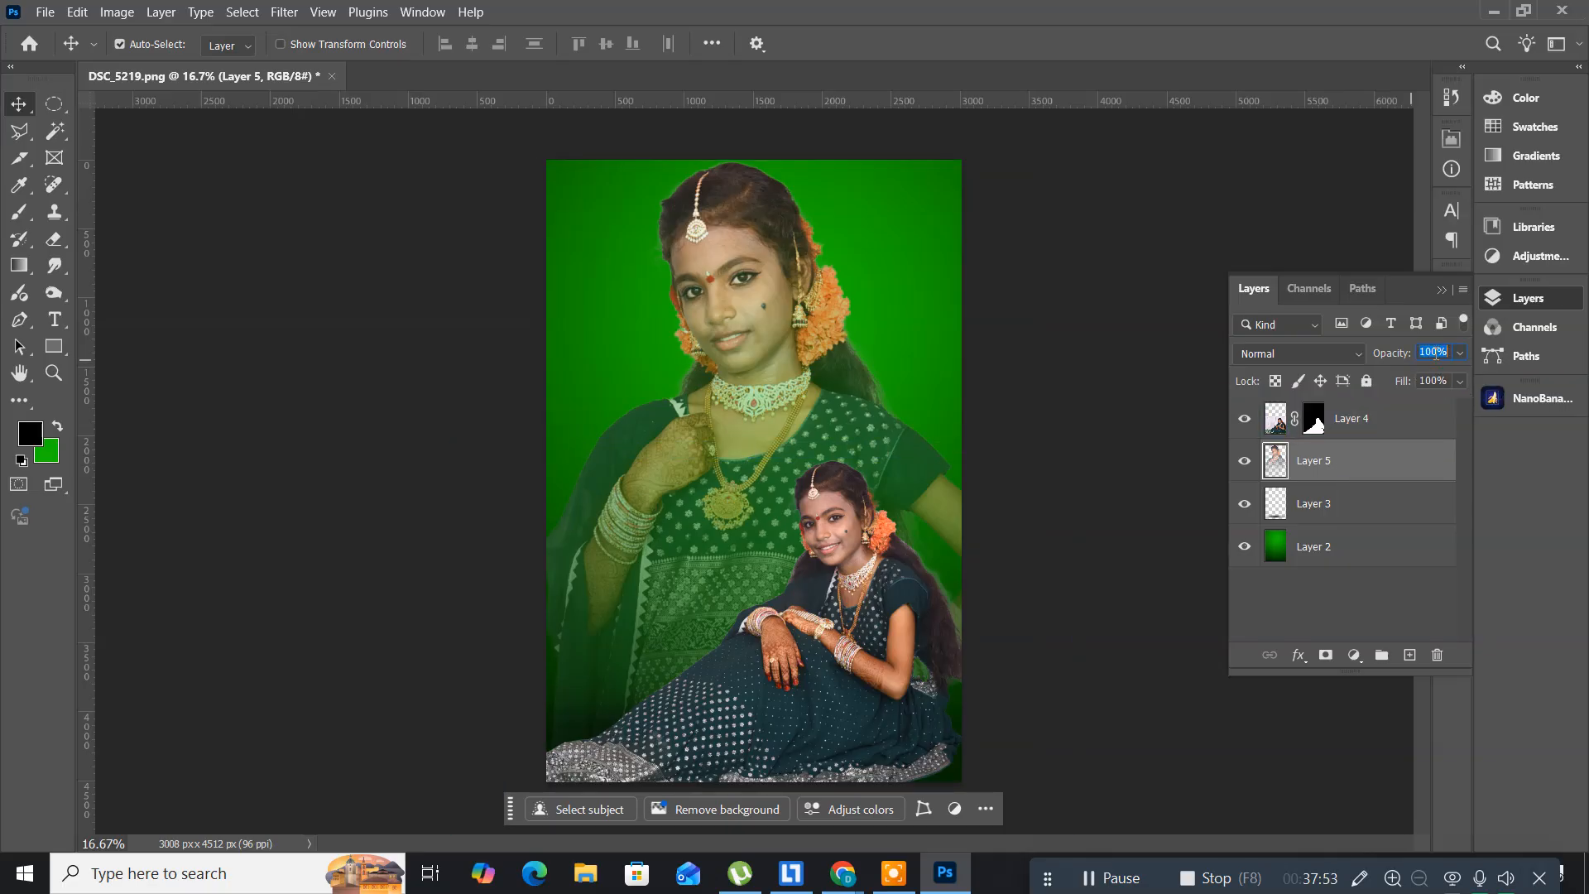
text(70)
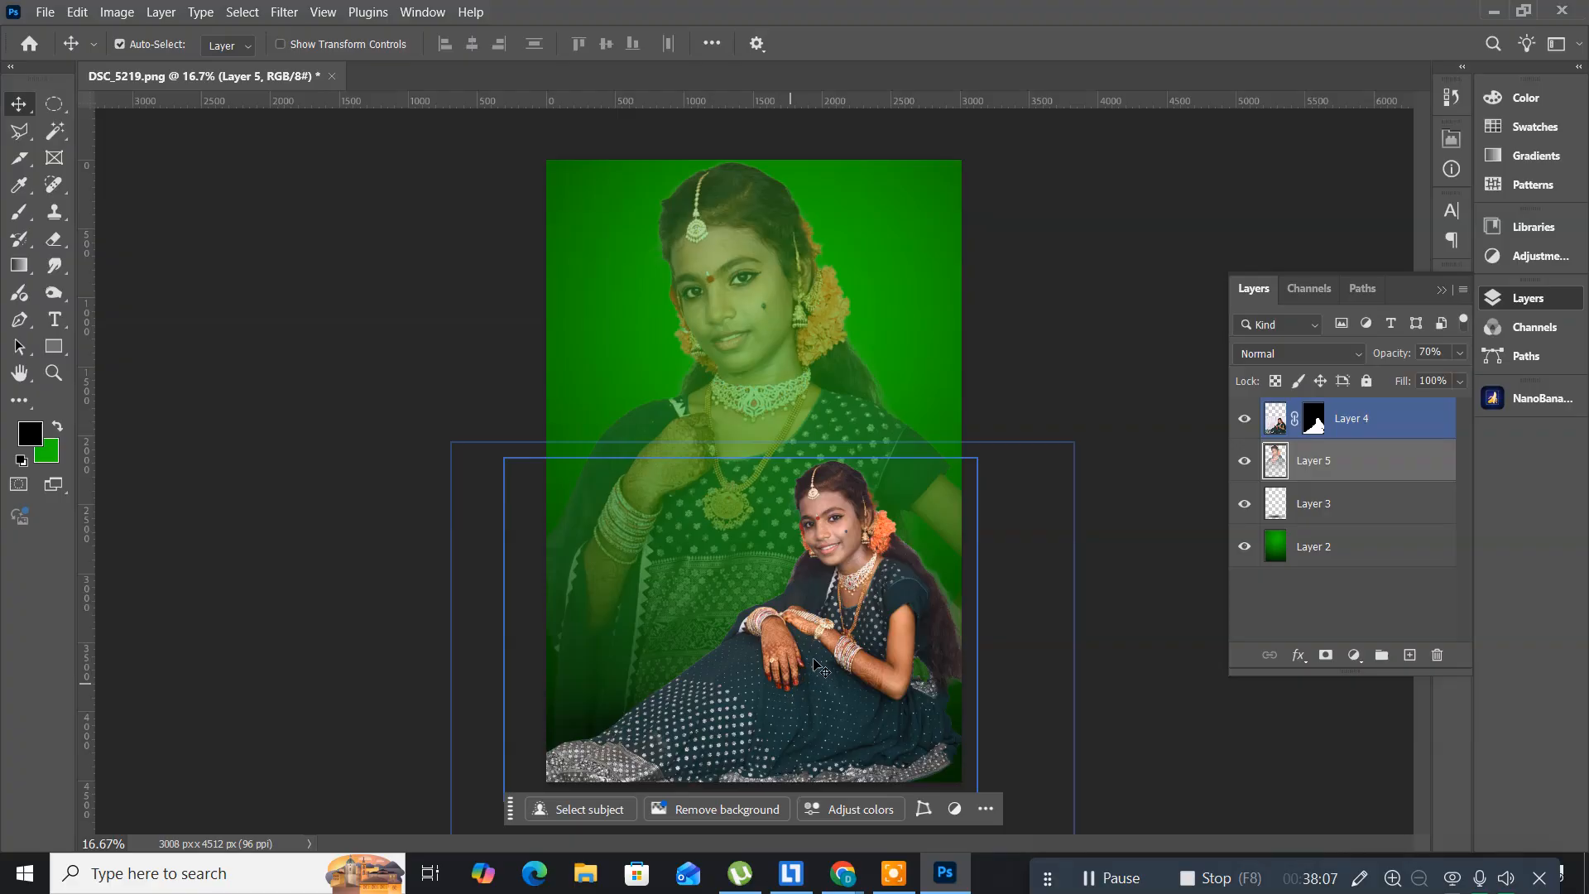
- Scale the seated girl's layer to about 123% and position her over the canvas's lower half, with her skirt reaching the bottom edge
right_click(730, 696)
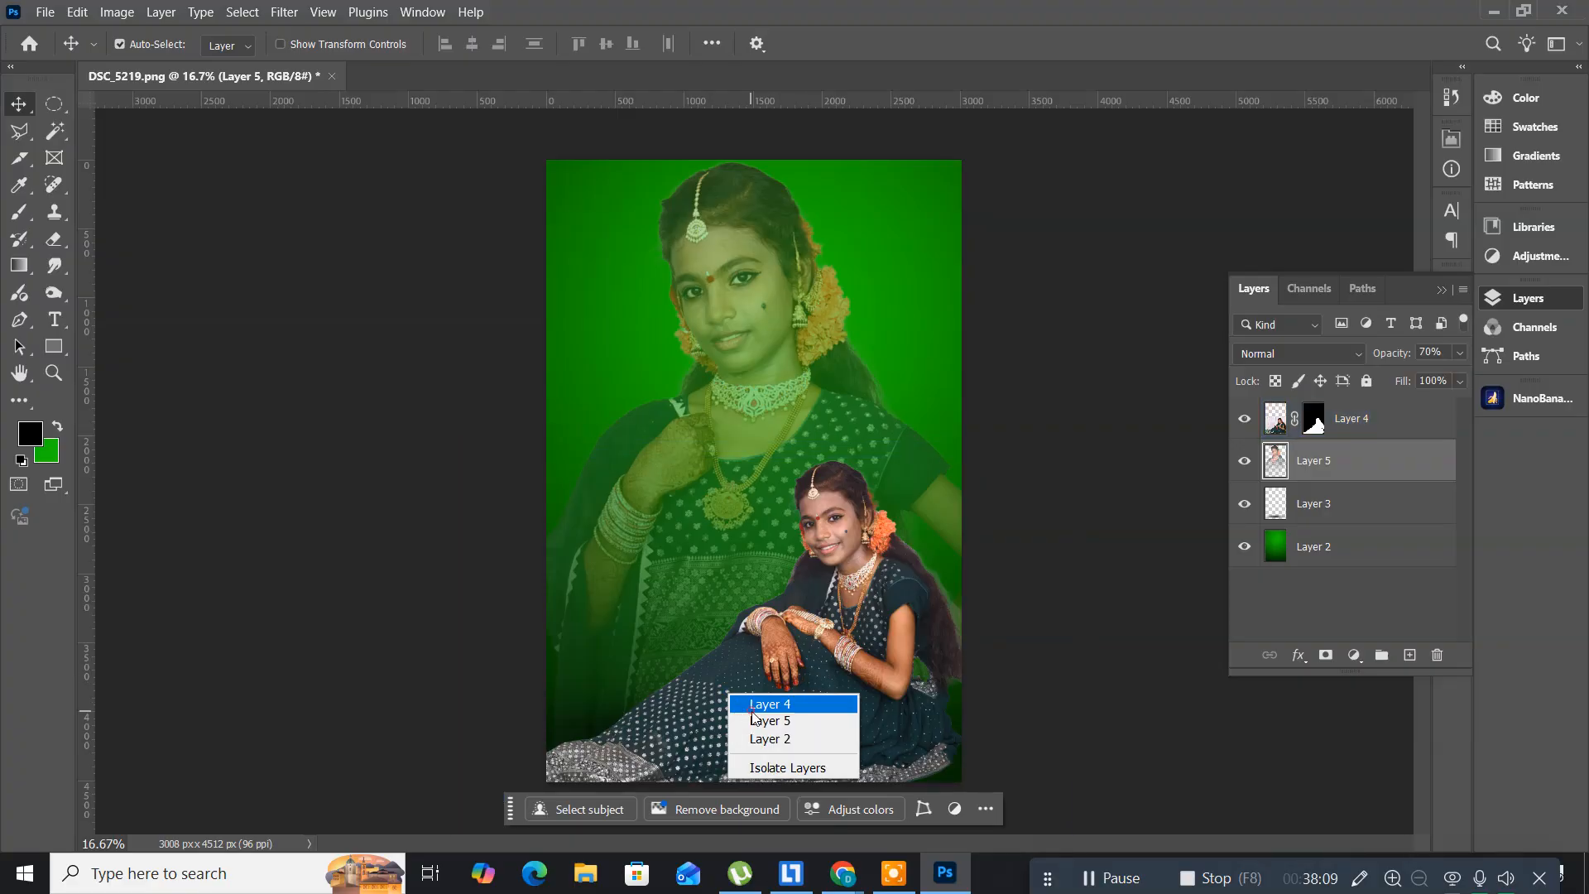
click(752, 707)
key(ctrl)
key(ctrl+t)
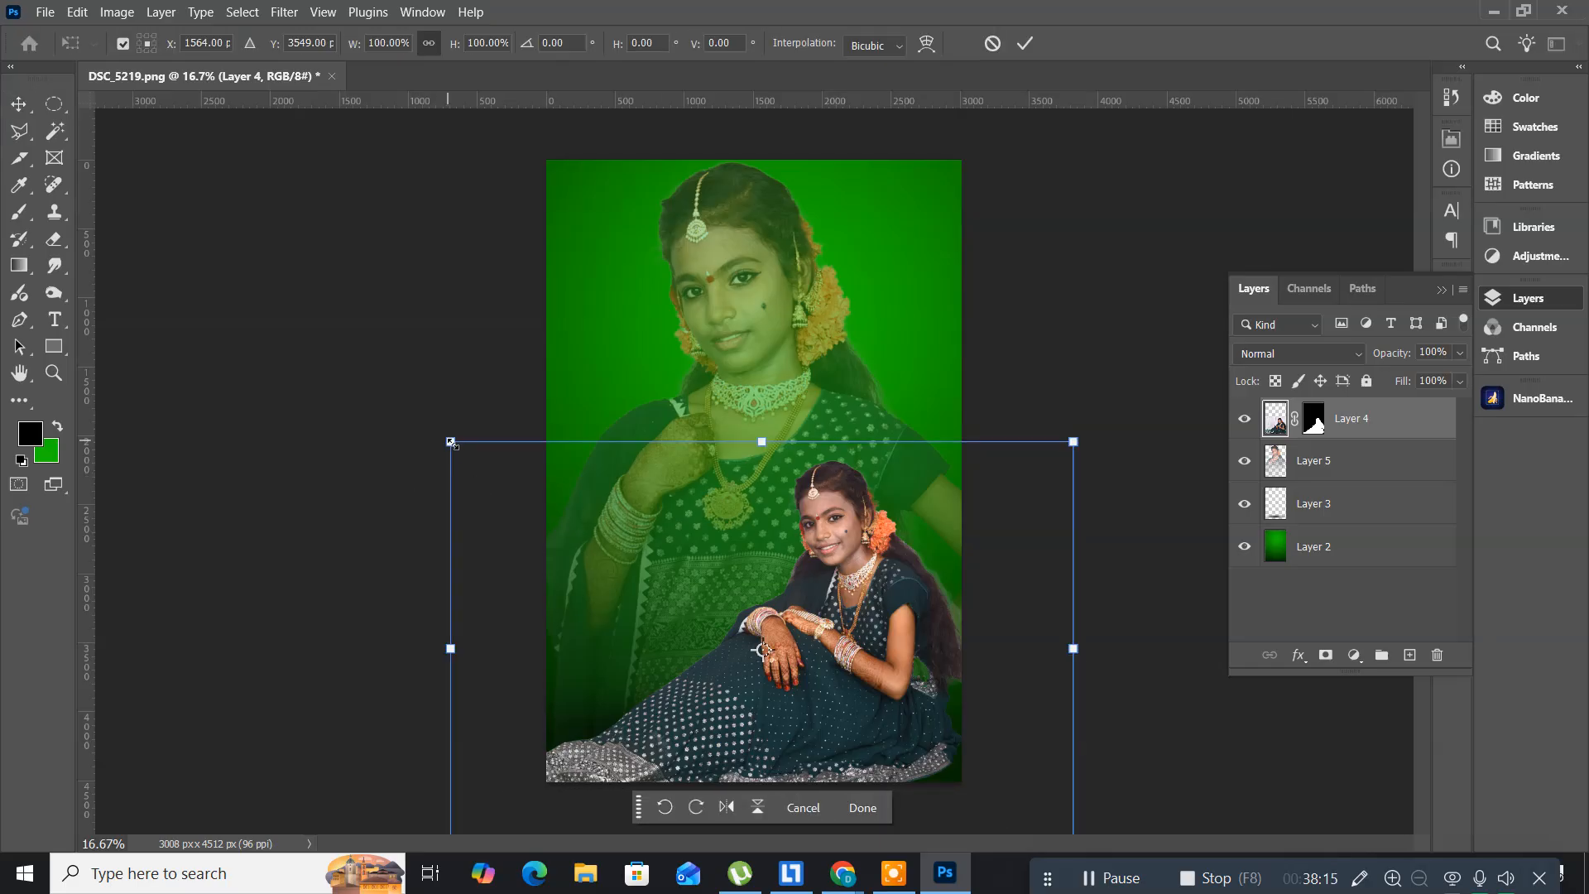
drag(452, 445, 395, 381)
drag(836, 705, 799, 710)
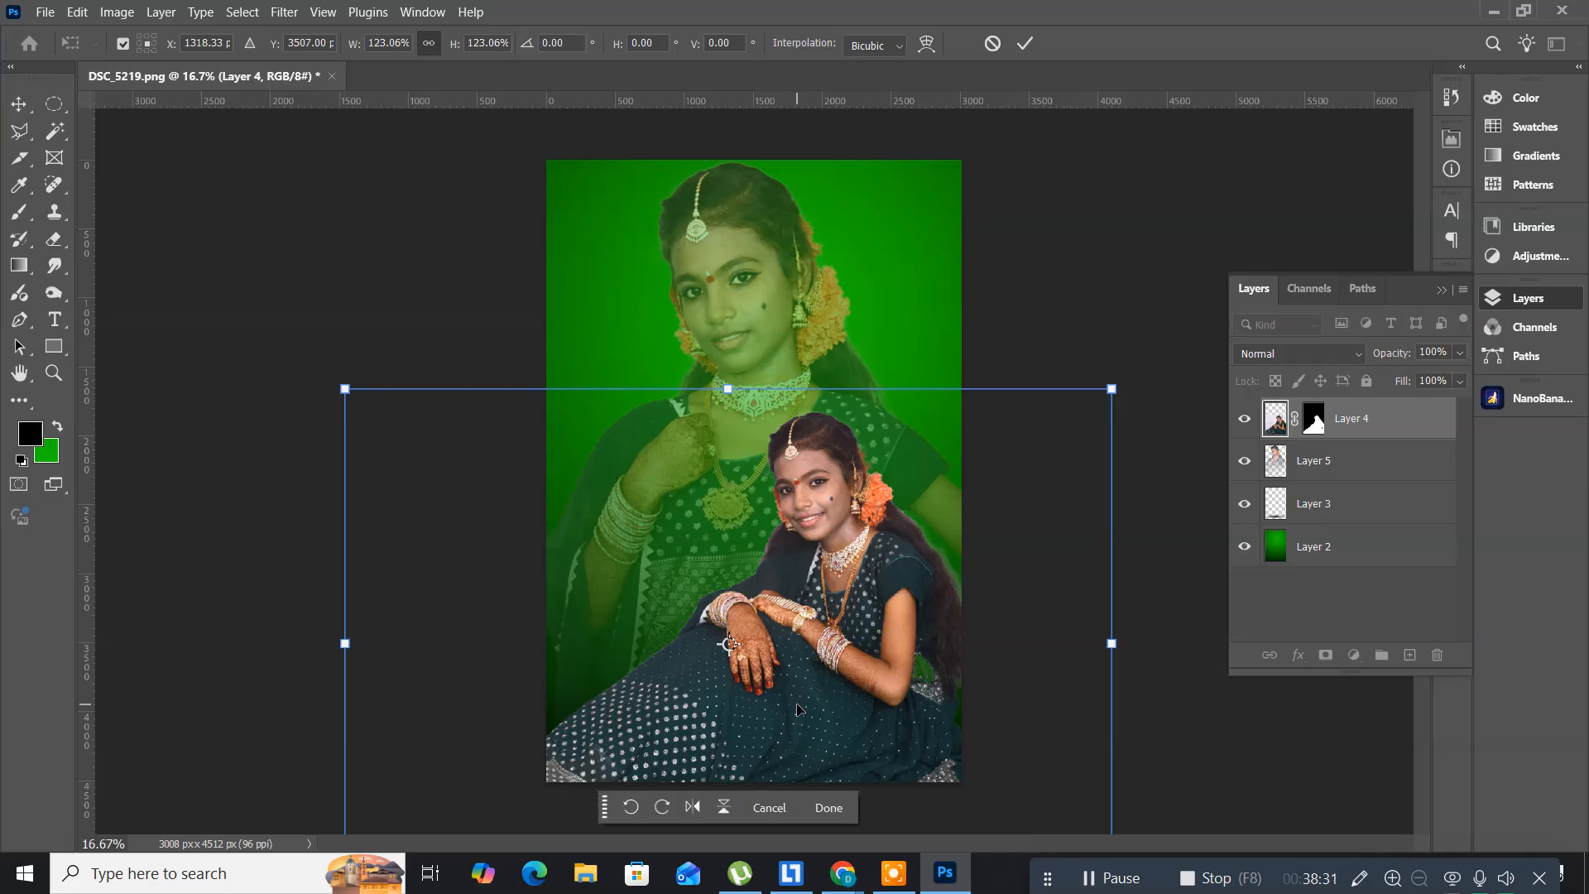
key(Return)
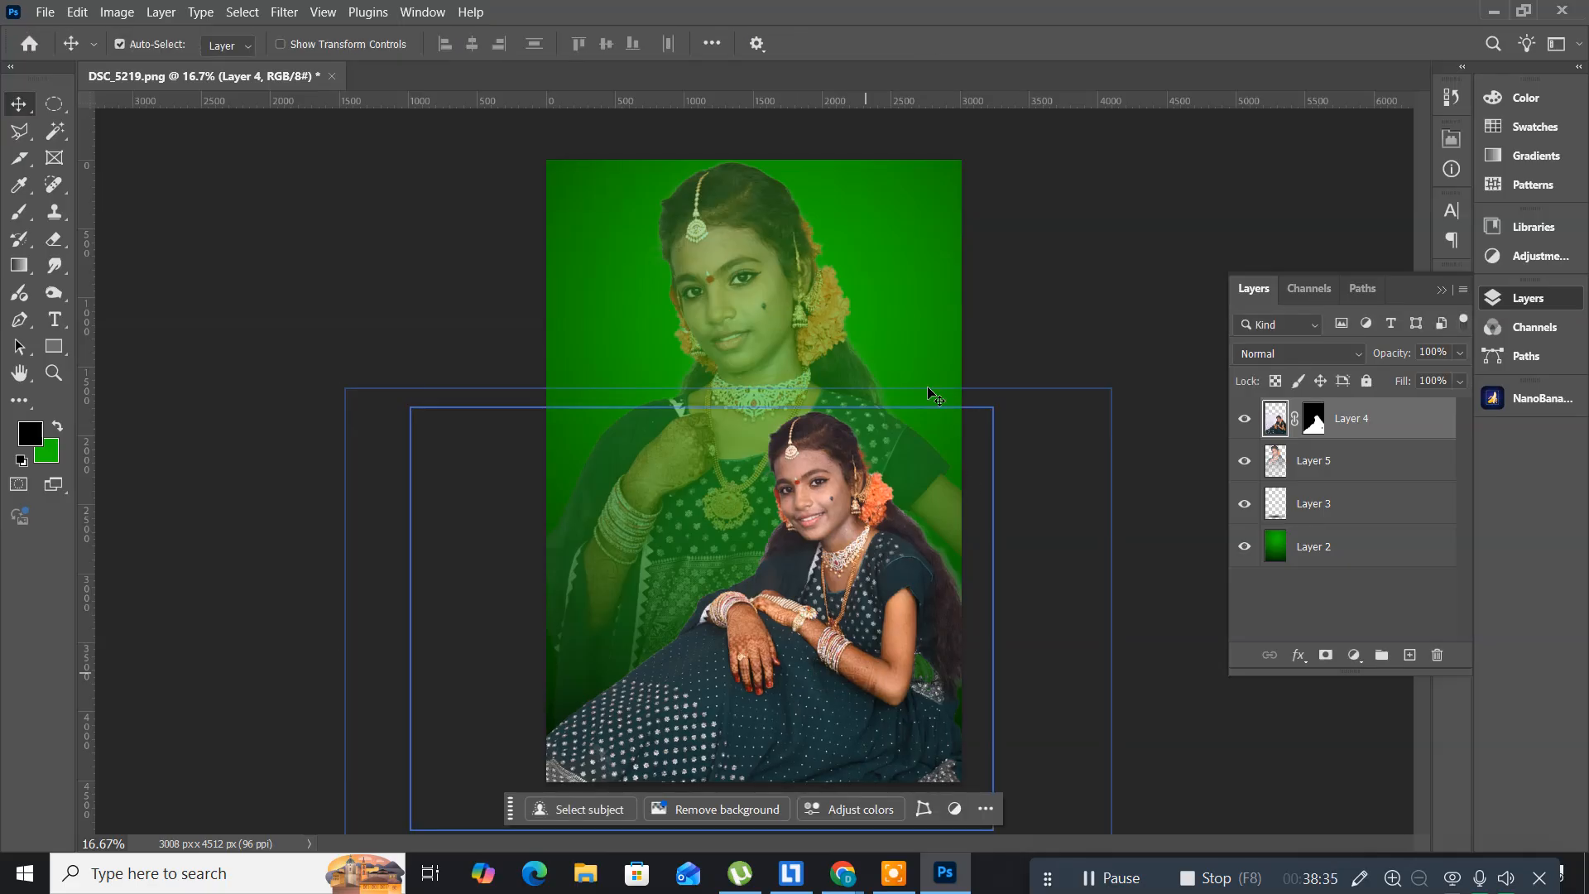
- Flip the large faded portrait horizontally and move it to the left side of the canvas, behind the seated girl
click(758, 201)
right_click(758, 201)
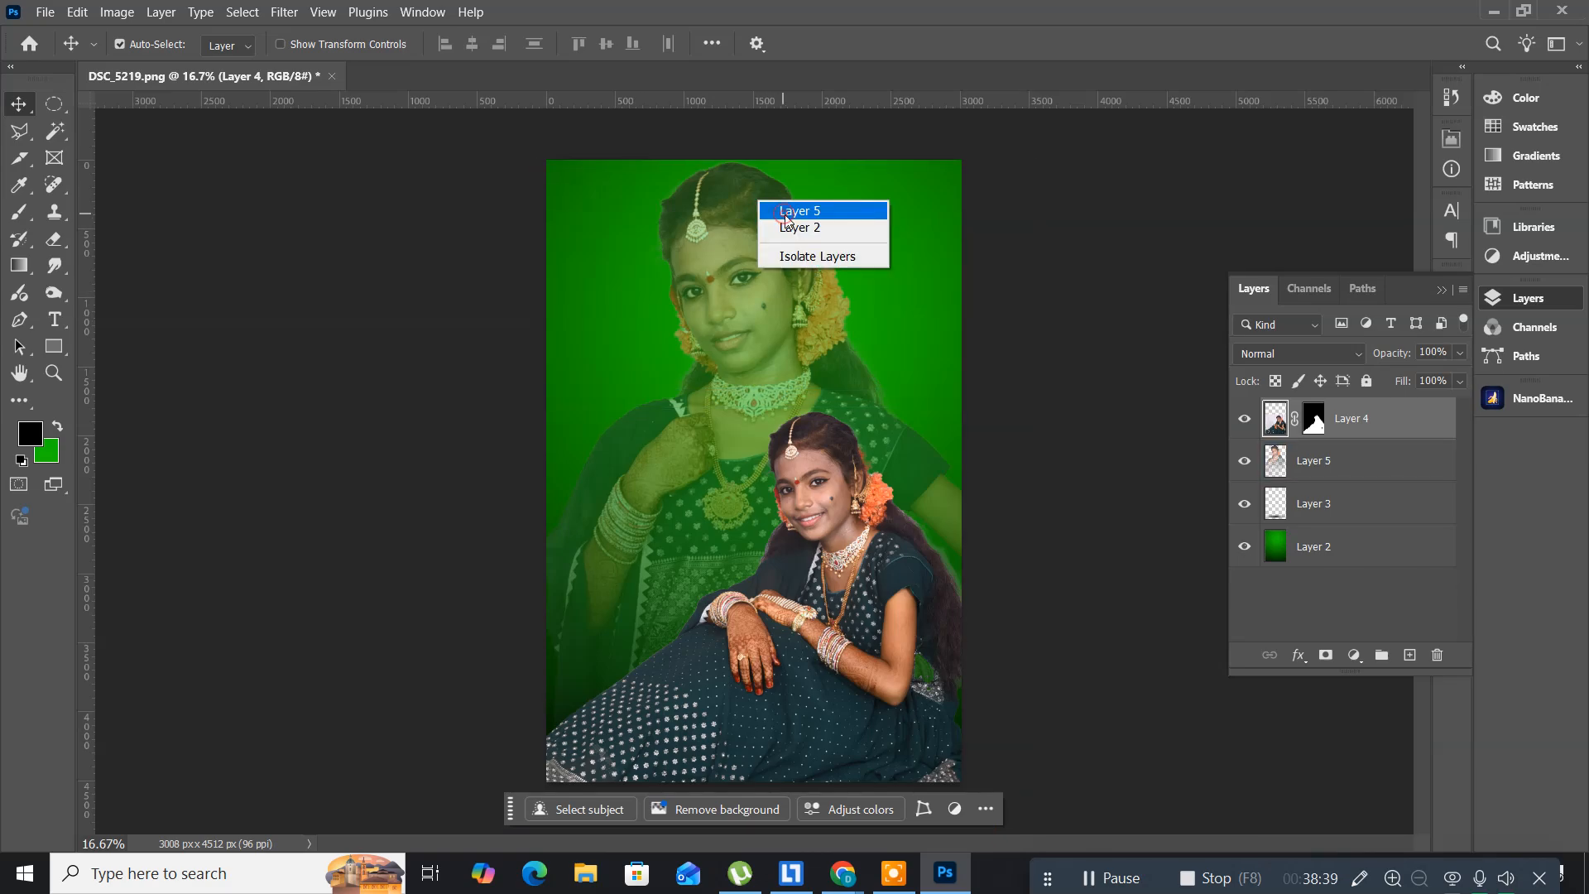
click(785, 214)
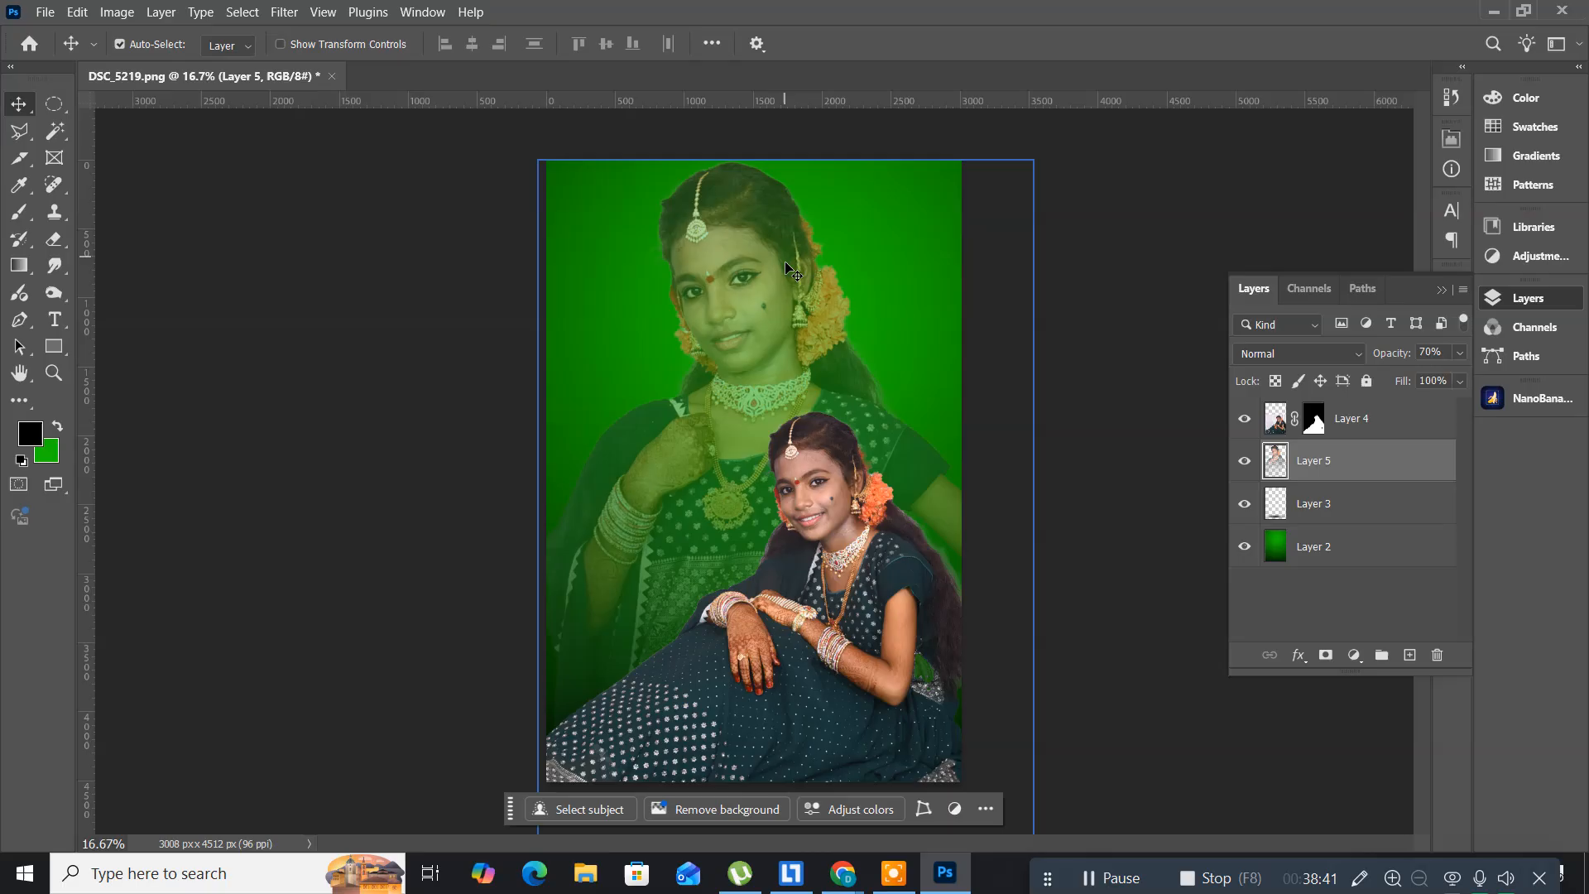
key(ctrl+t)
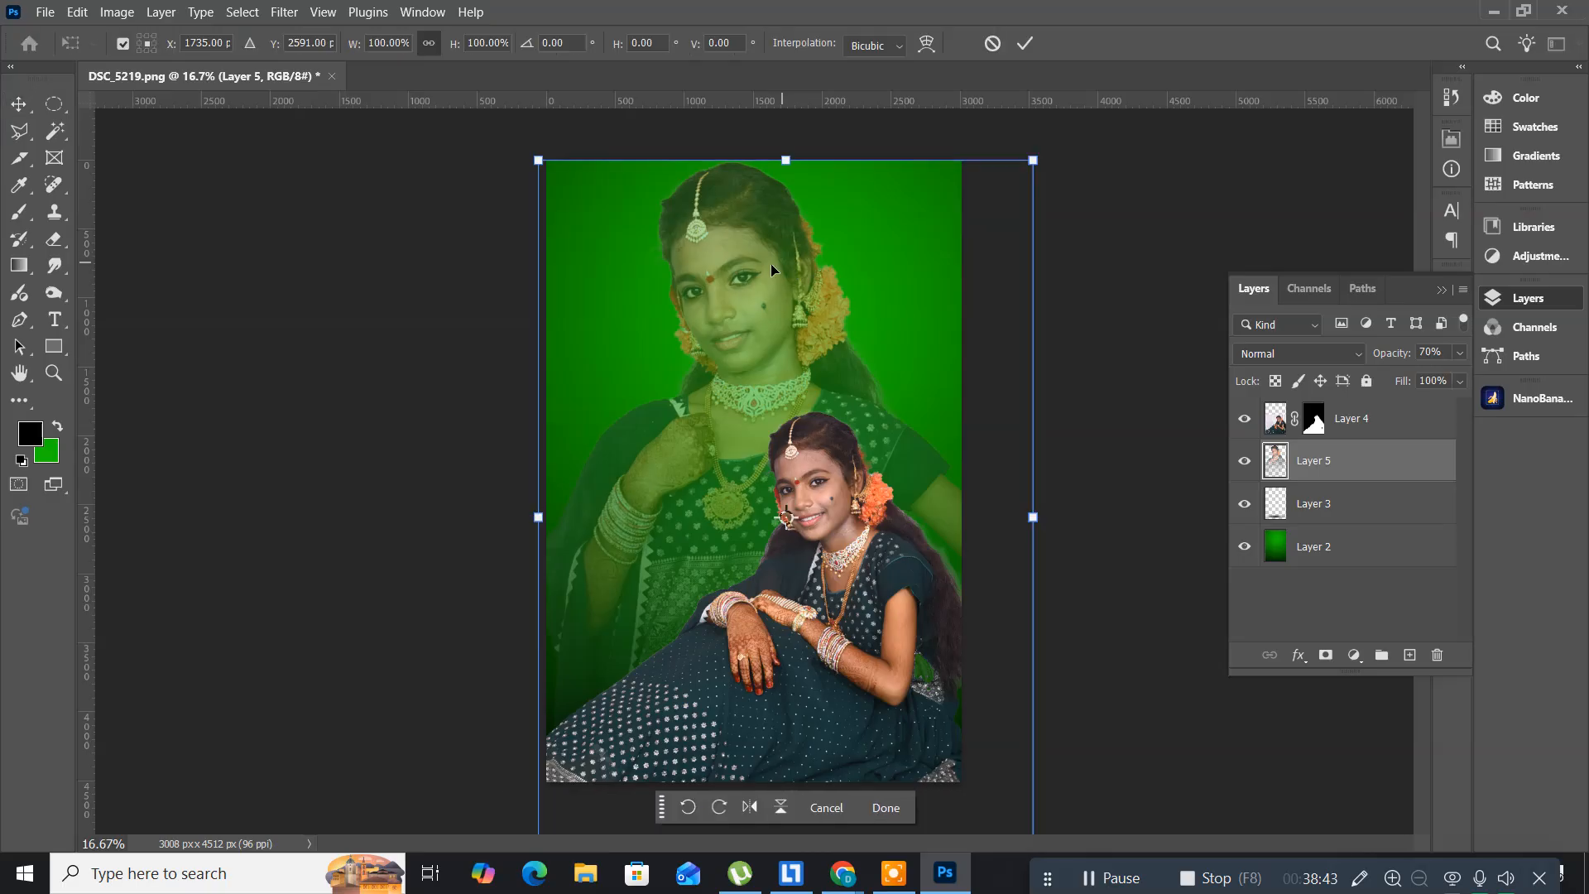
right_click(747, 262)
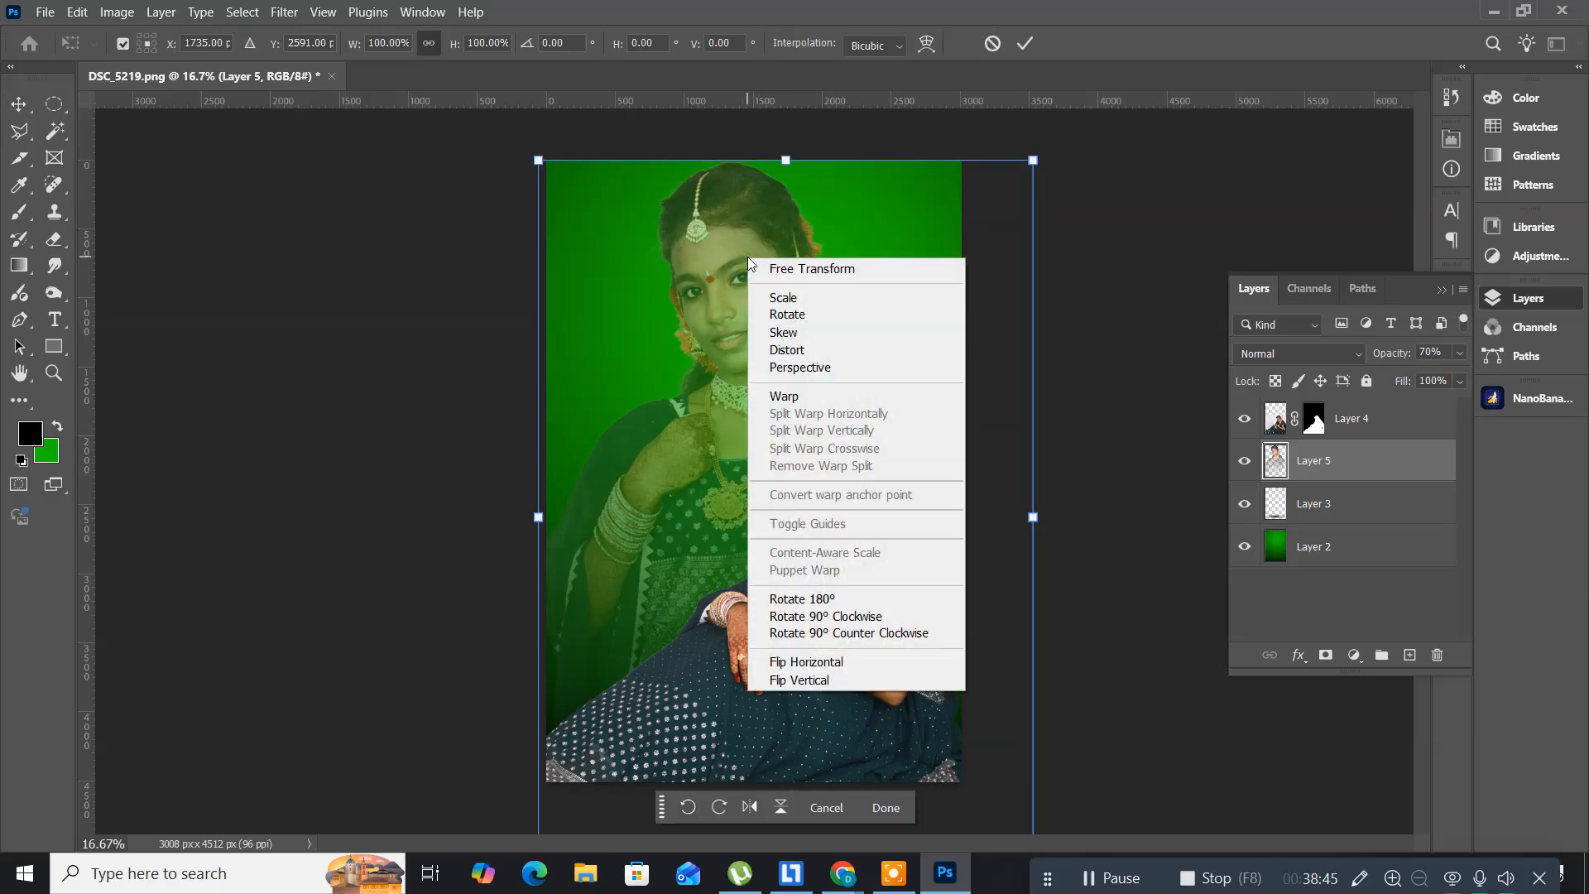
click(818, 662)
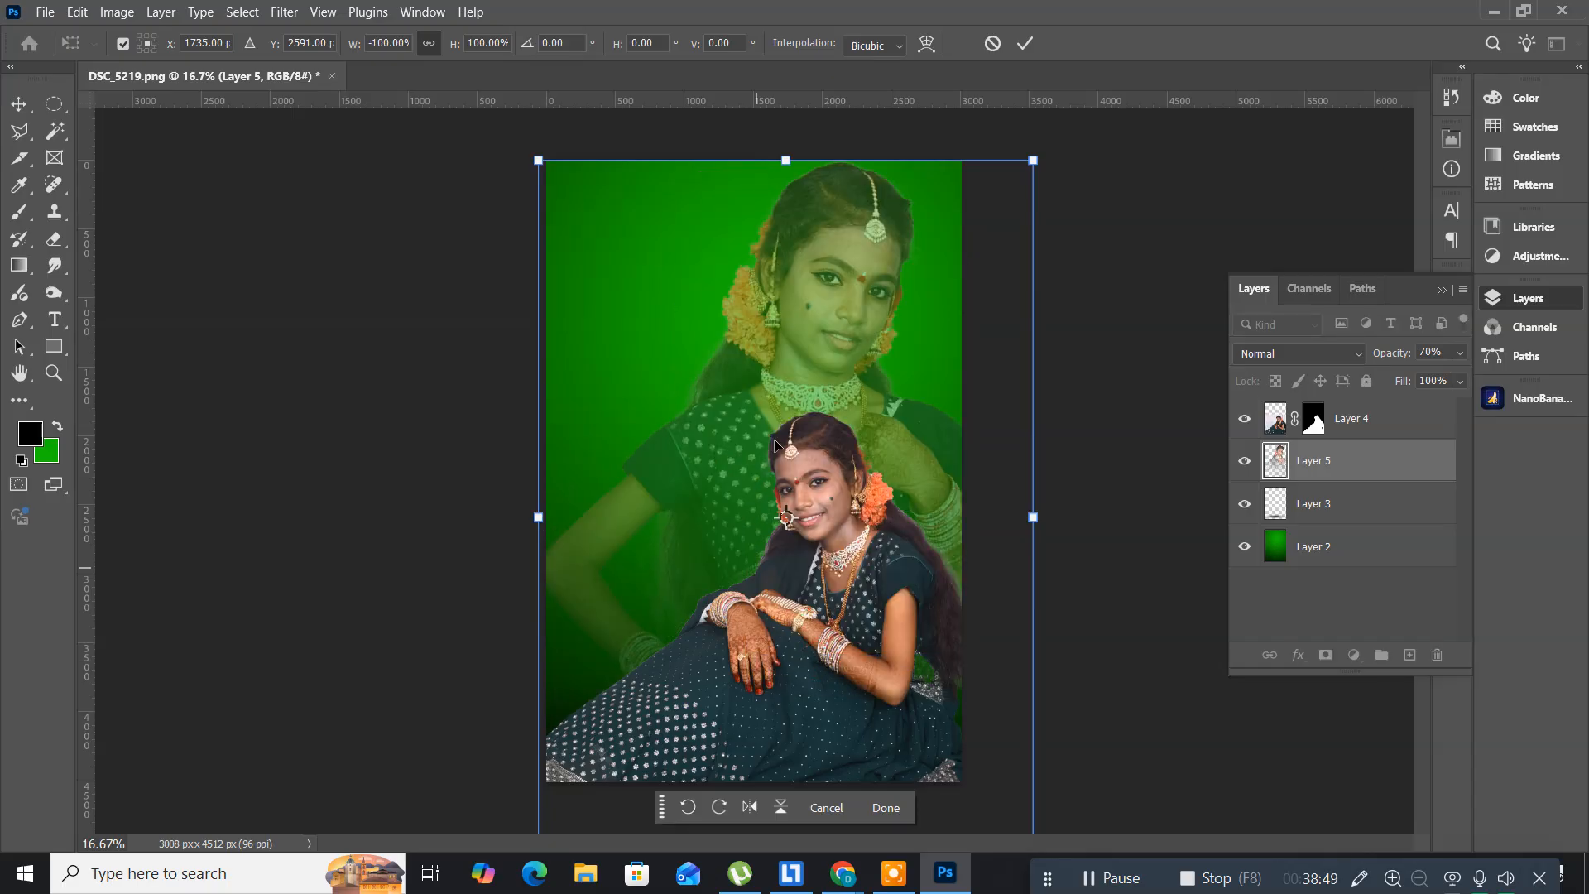
drag(797, 323, 672, 330)
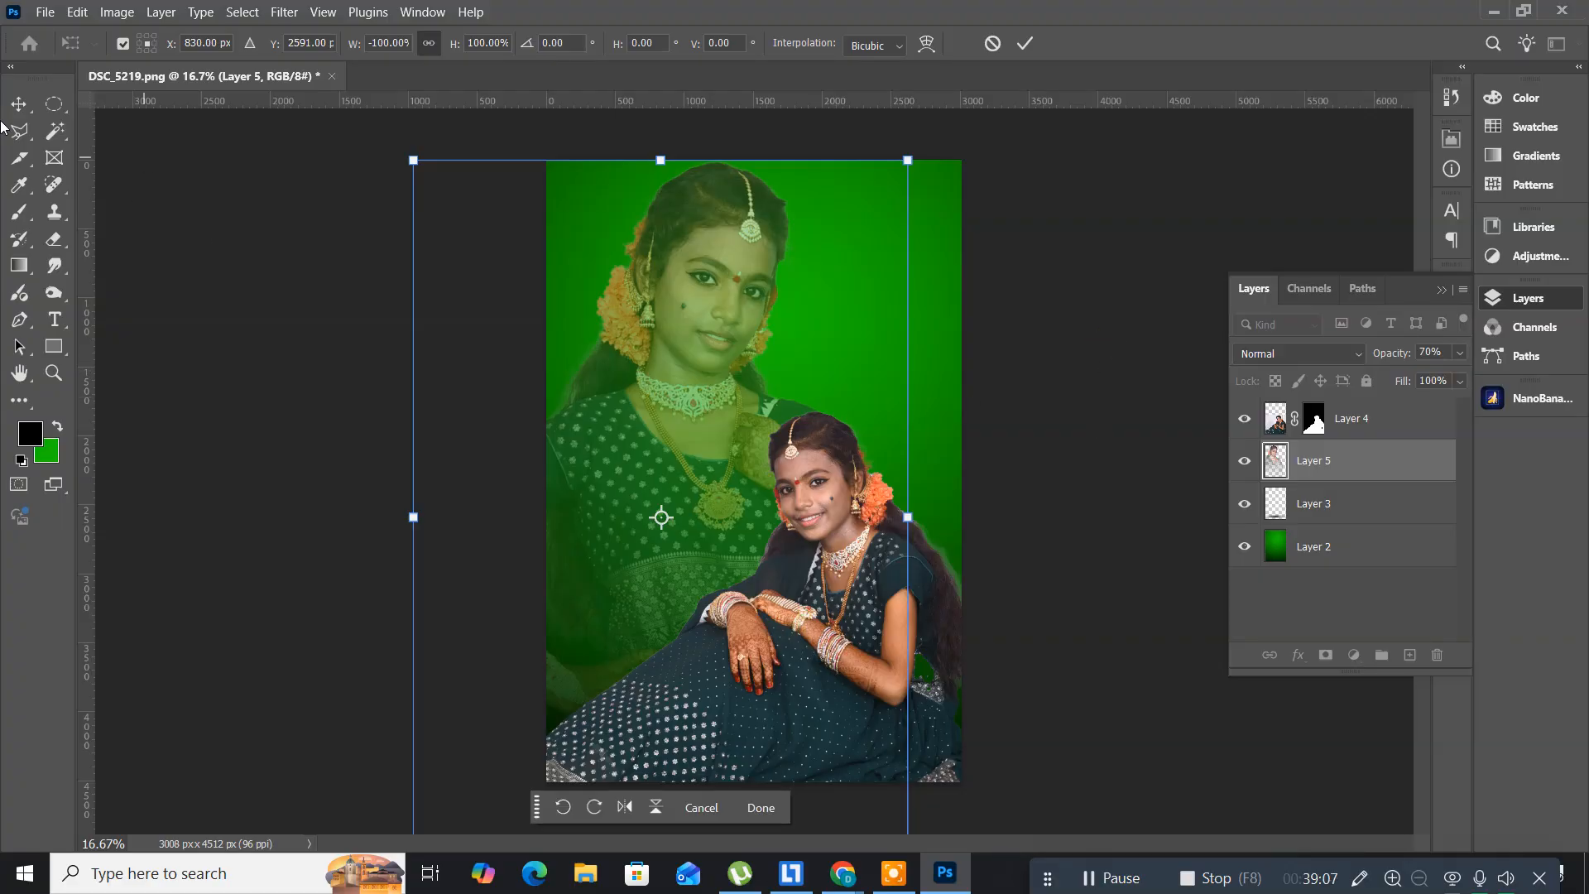
click(24, 106)
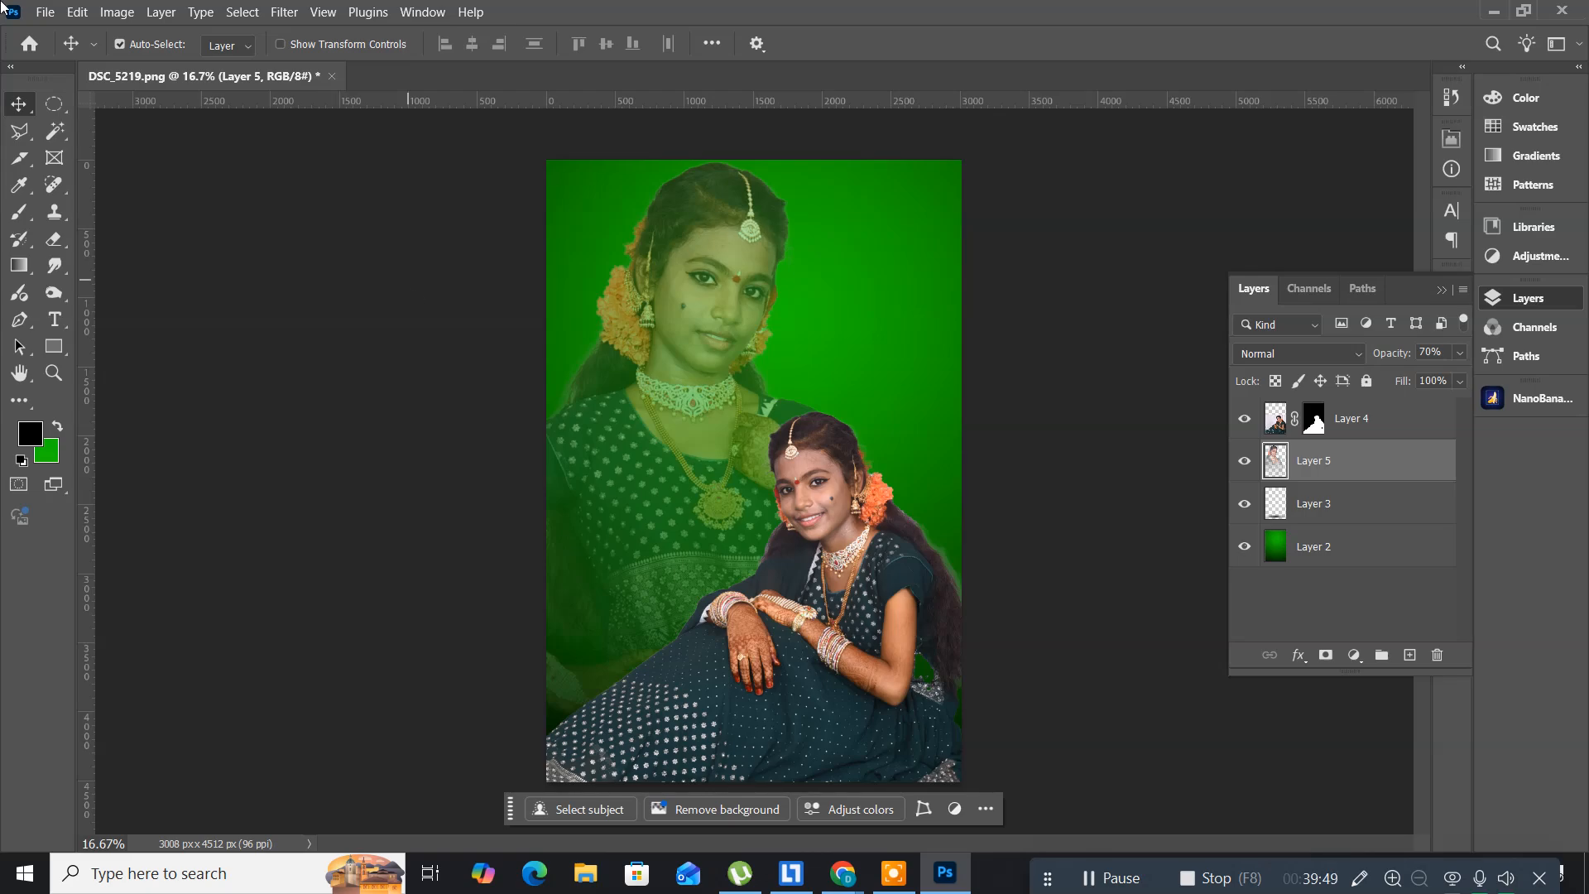
- Save a JPEG copy of the composition to the Desktop as DSC_5219 copy, with Maximum quality 12 and progressive format
click(48, 14)
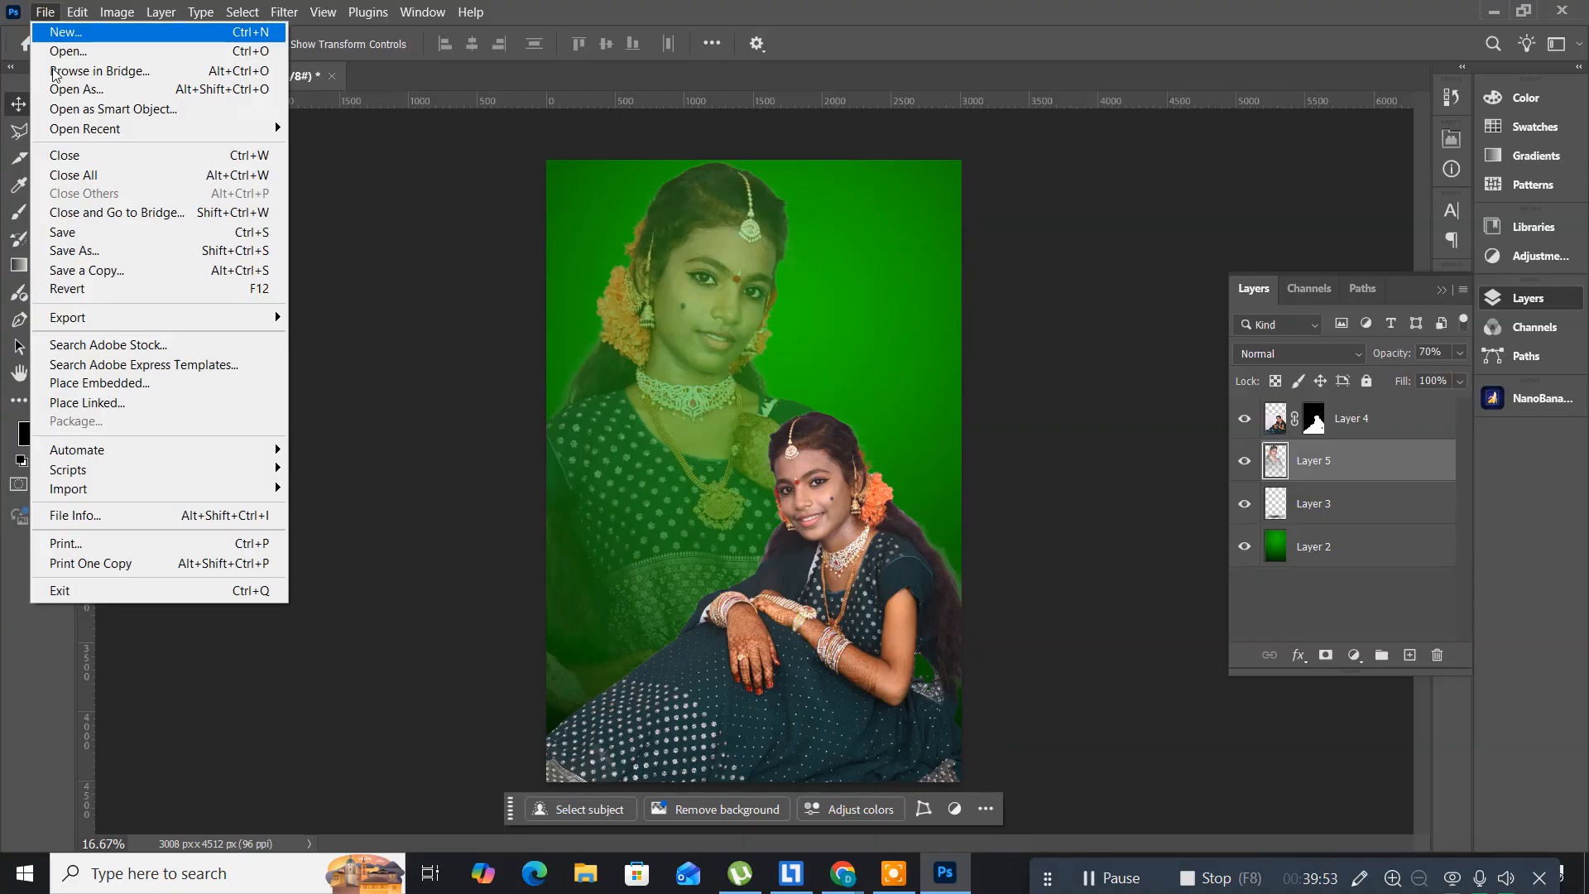
click(87, 273)
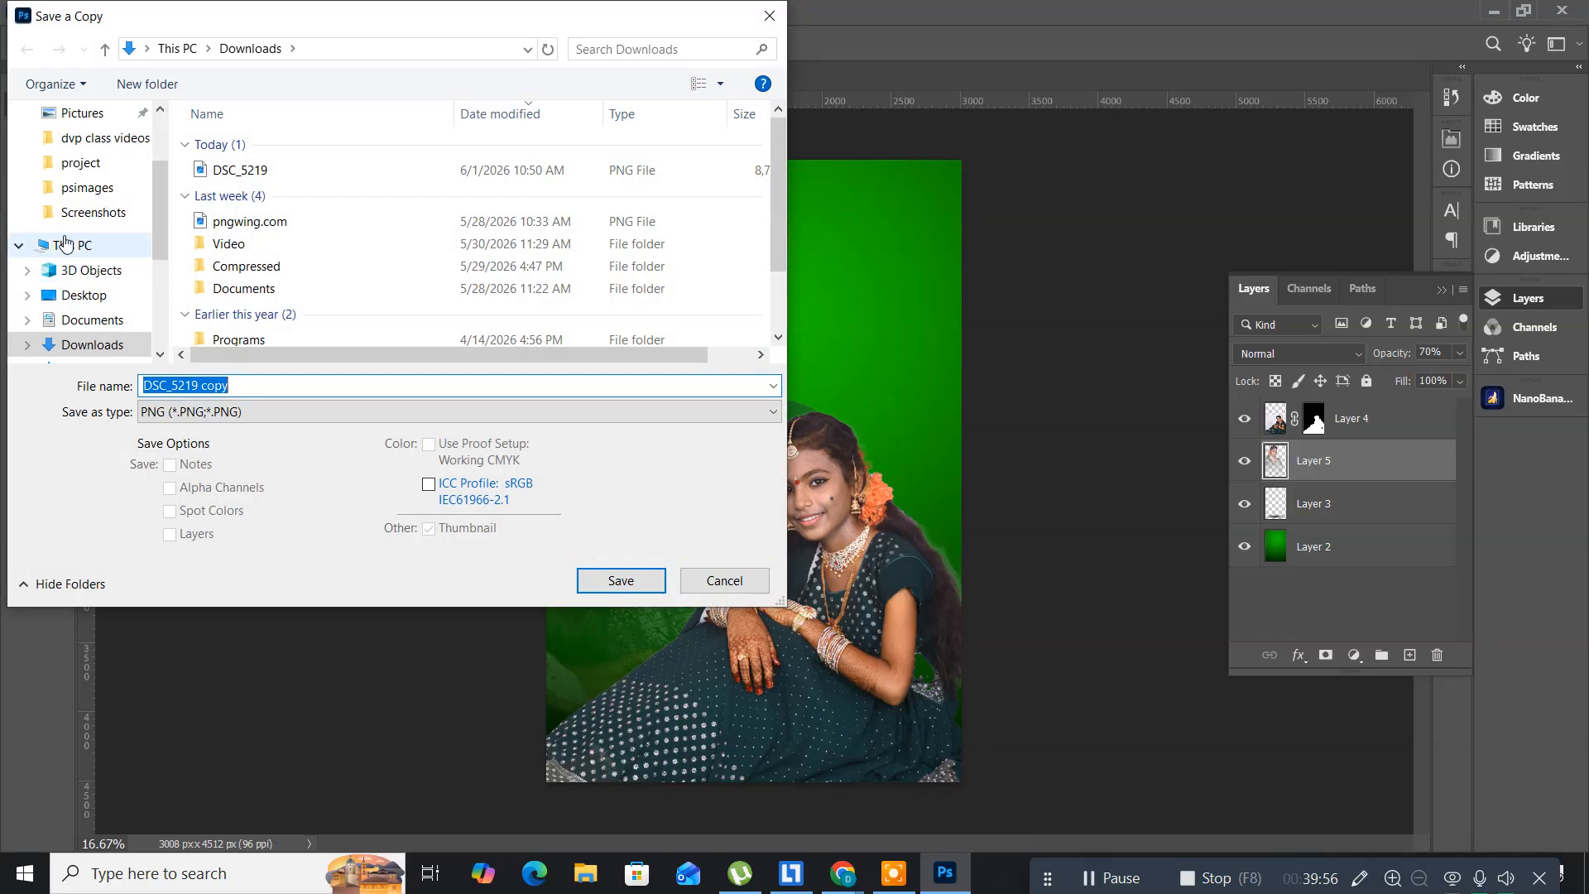
scroll(76, 160, up, 2)
click(76, 157)
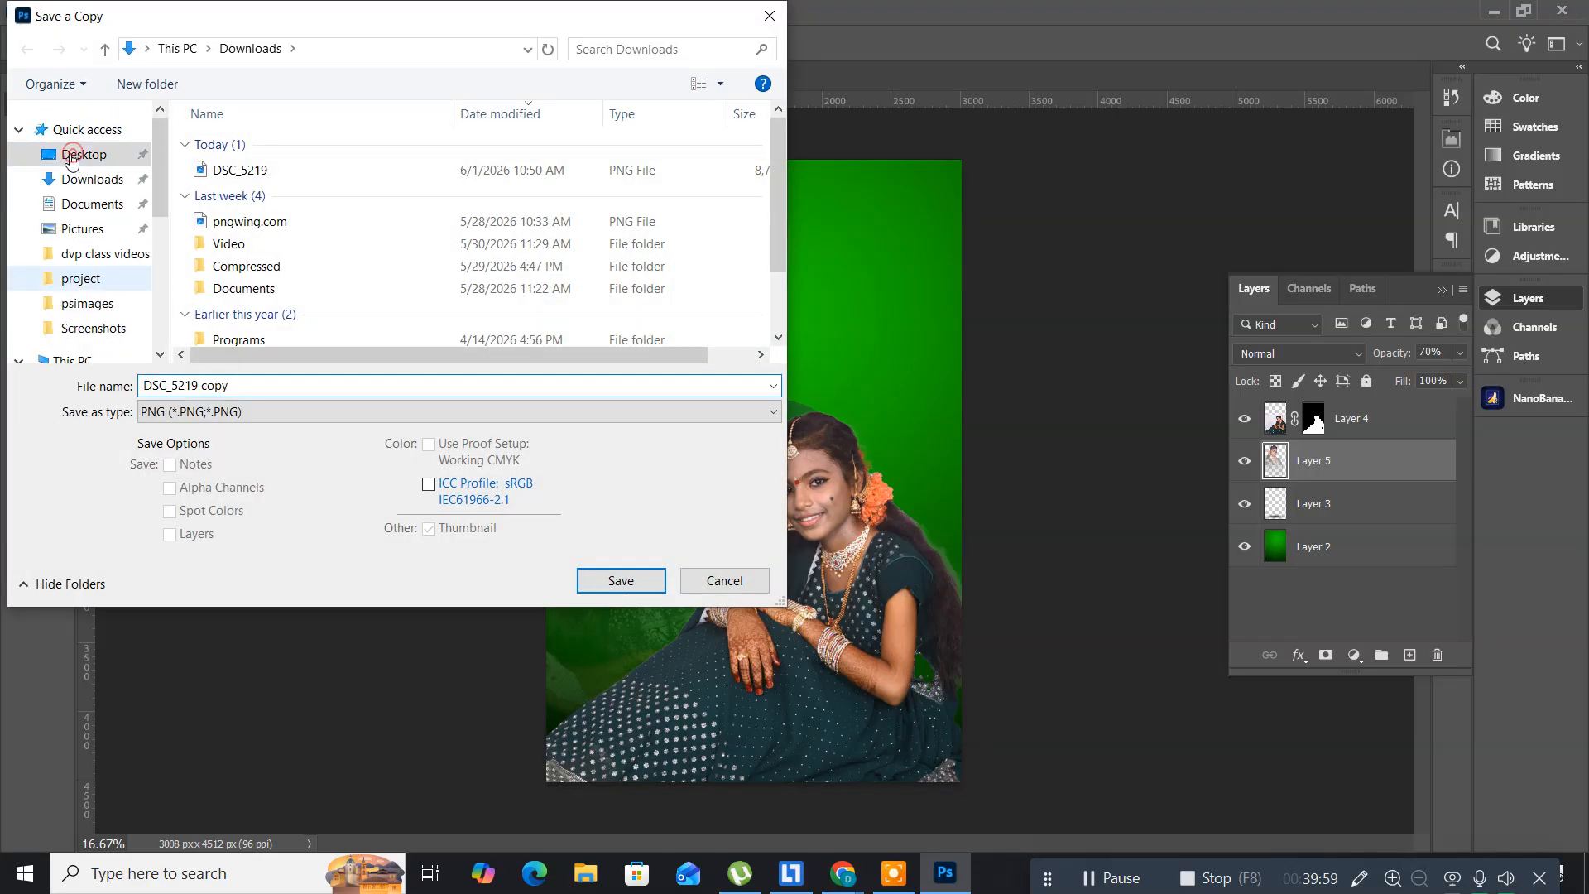
click(280, 410)
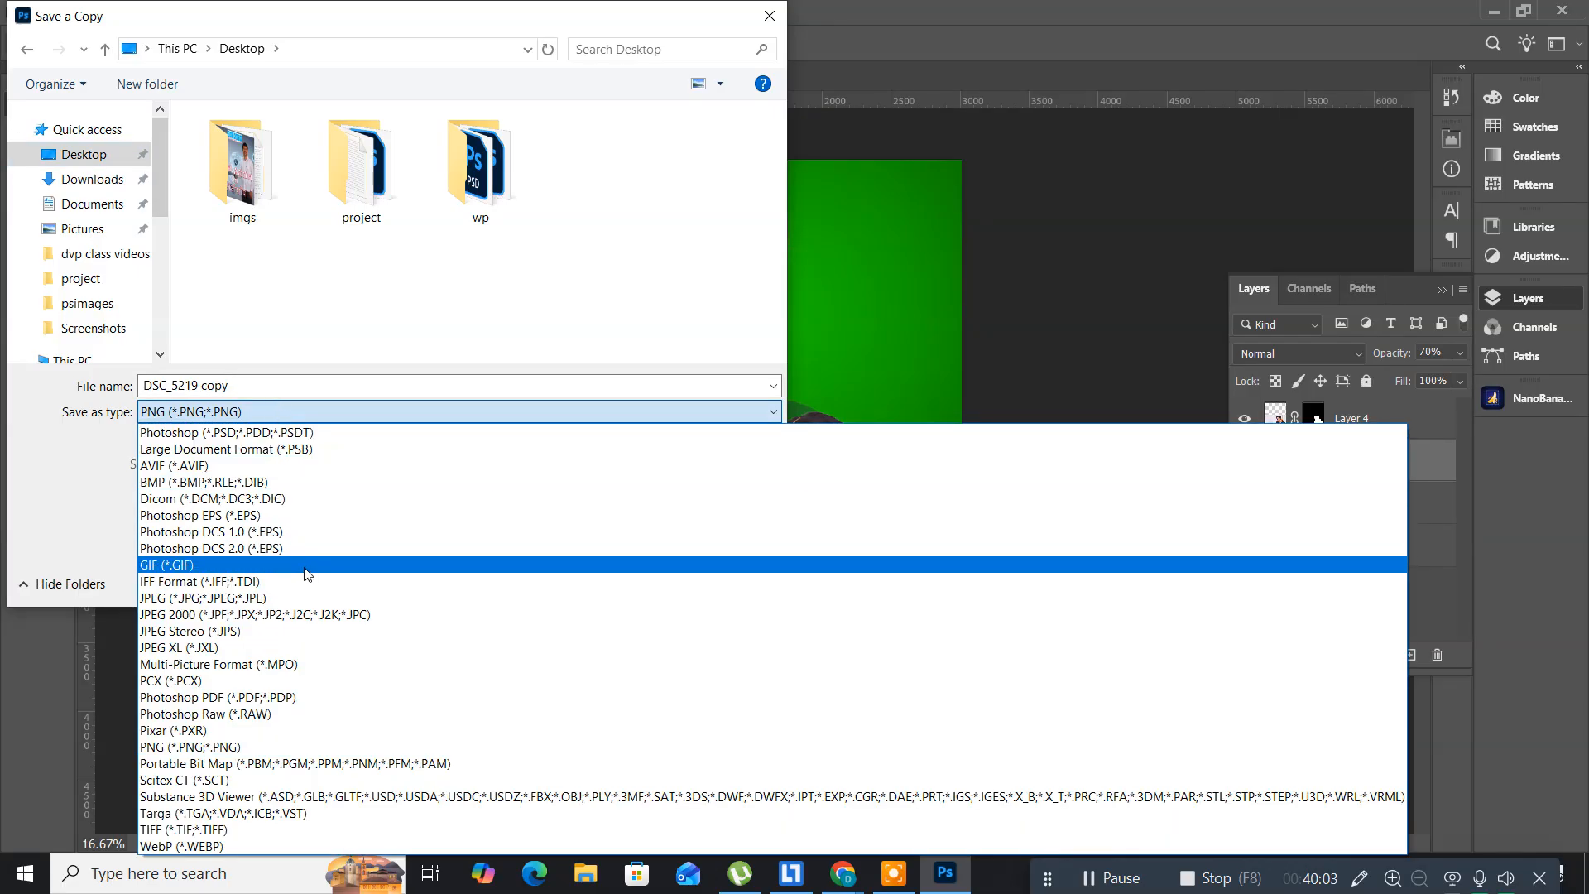
click(263, 599)
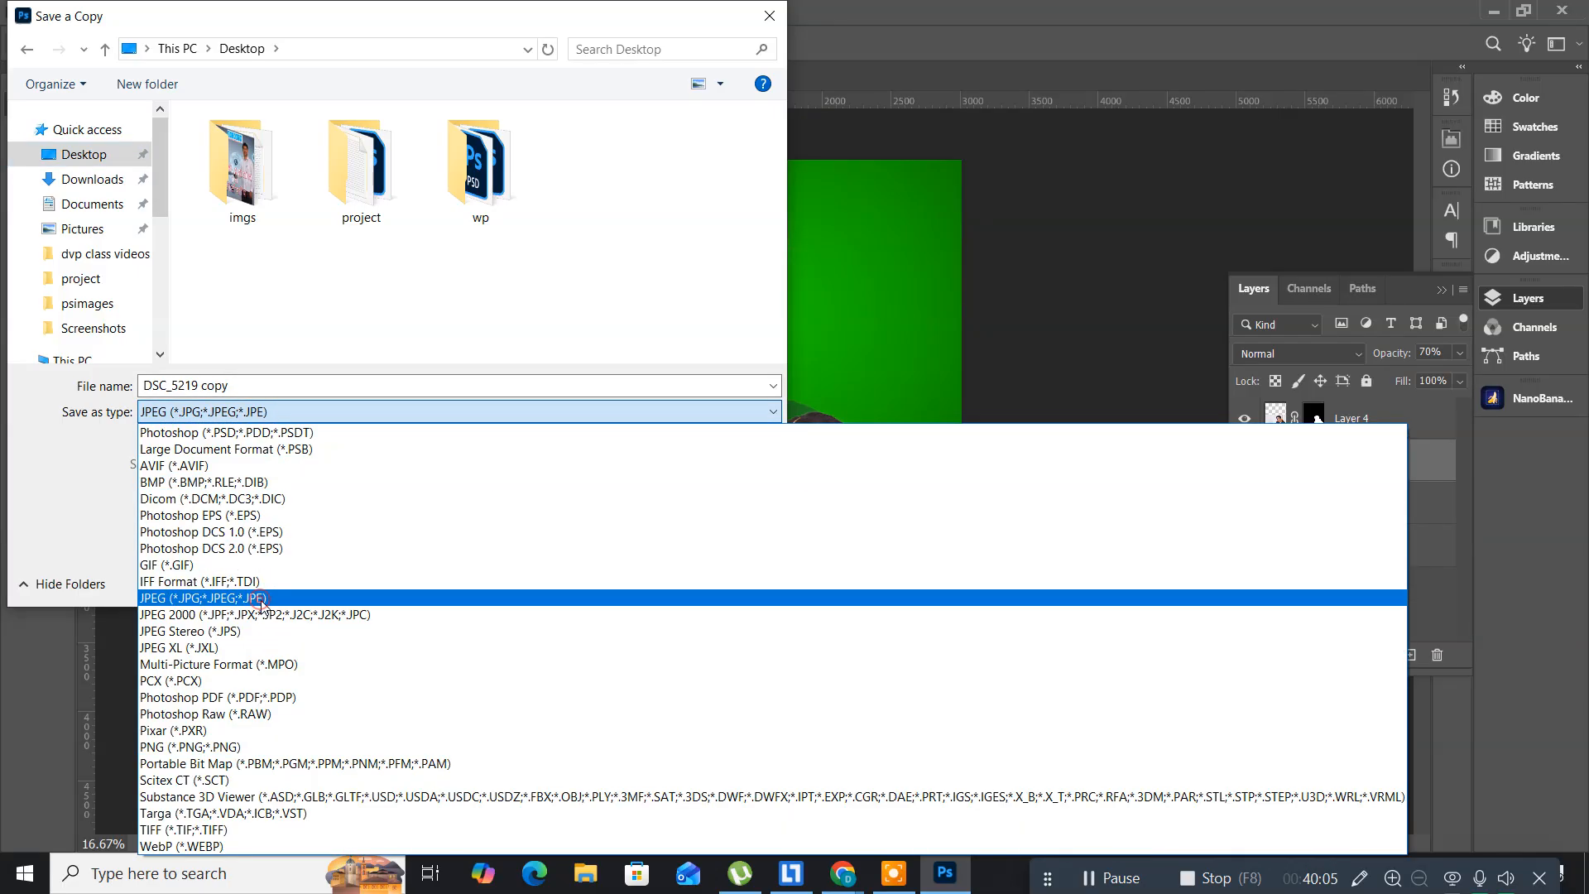
click(620, 580)
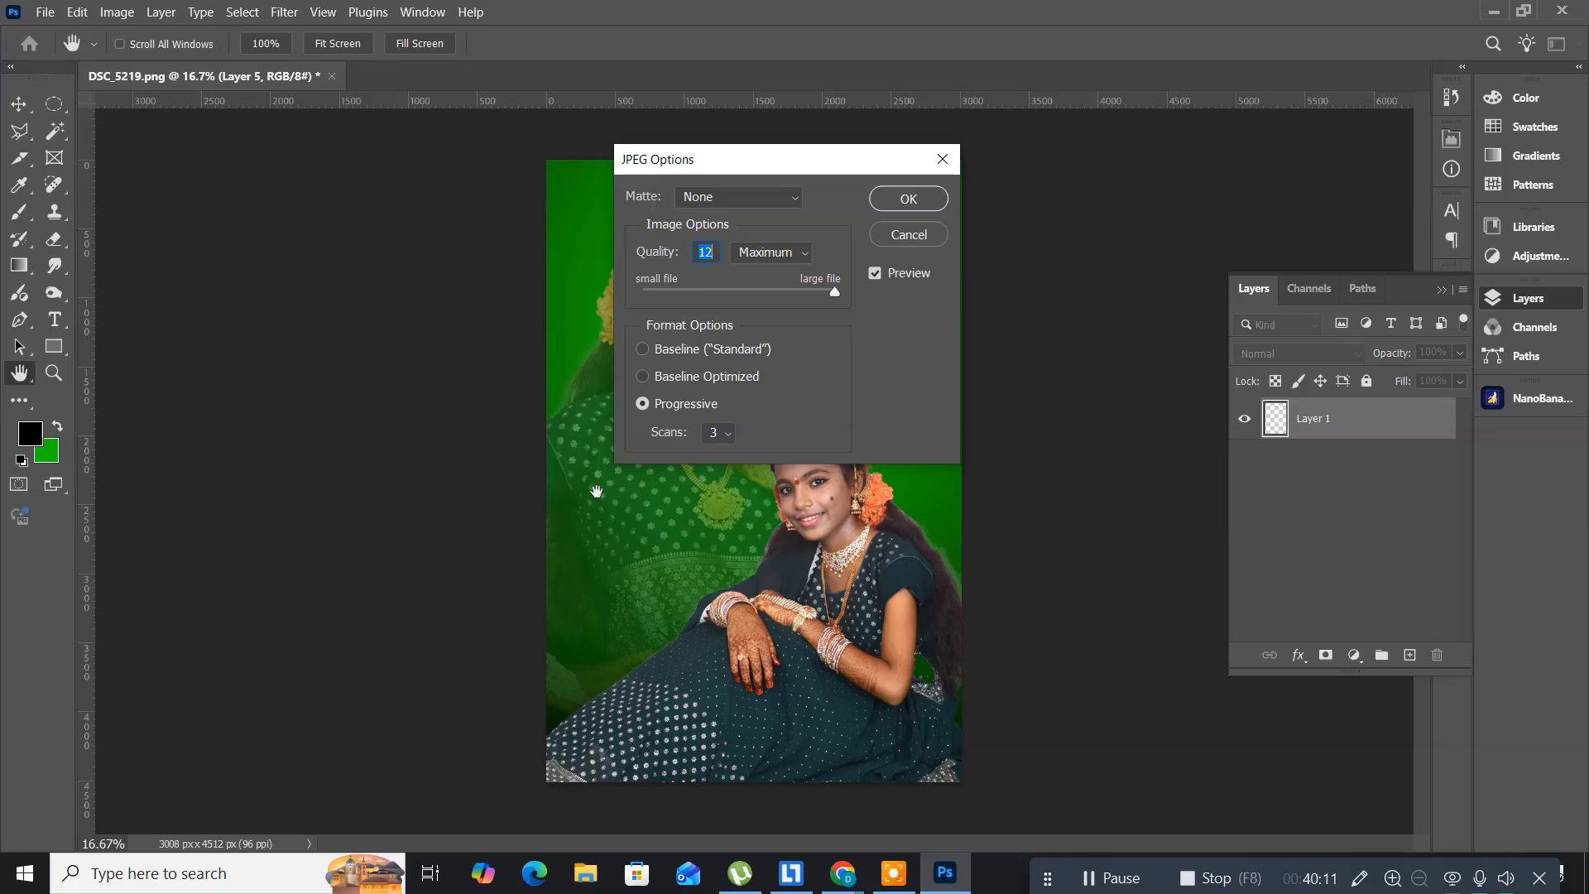
click(909, 206)
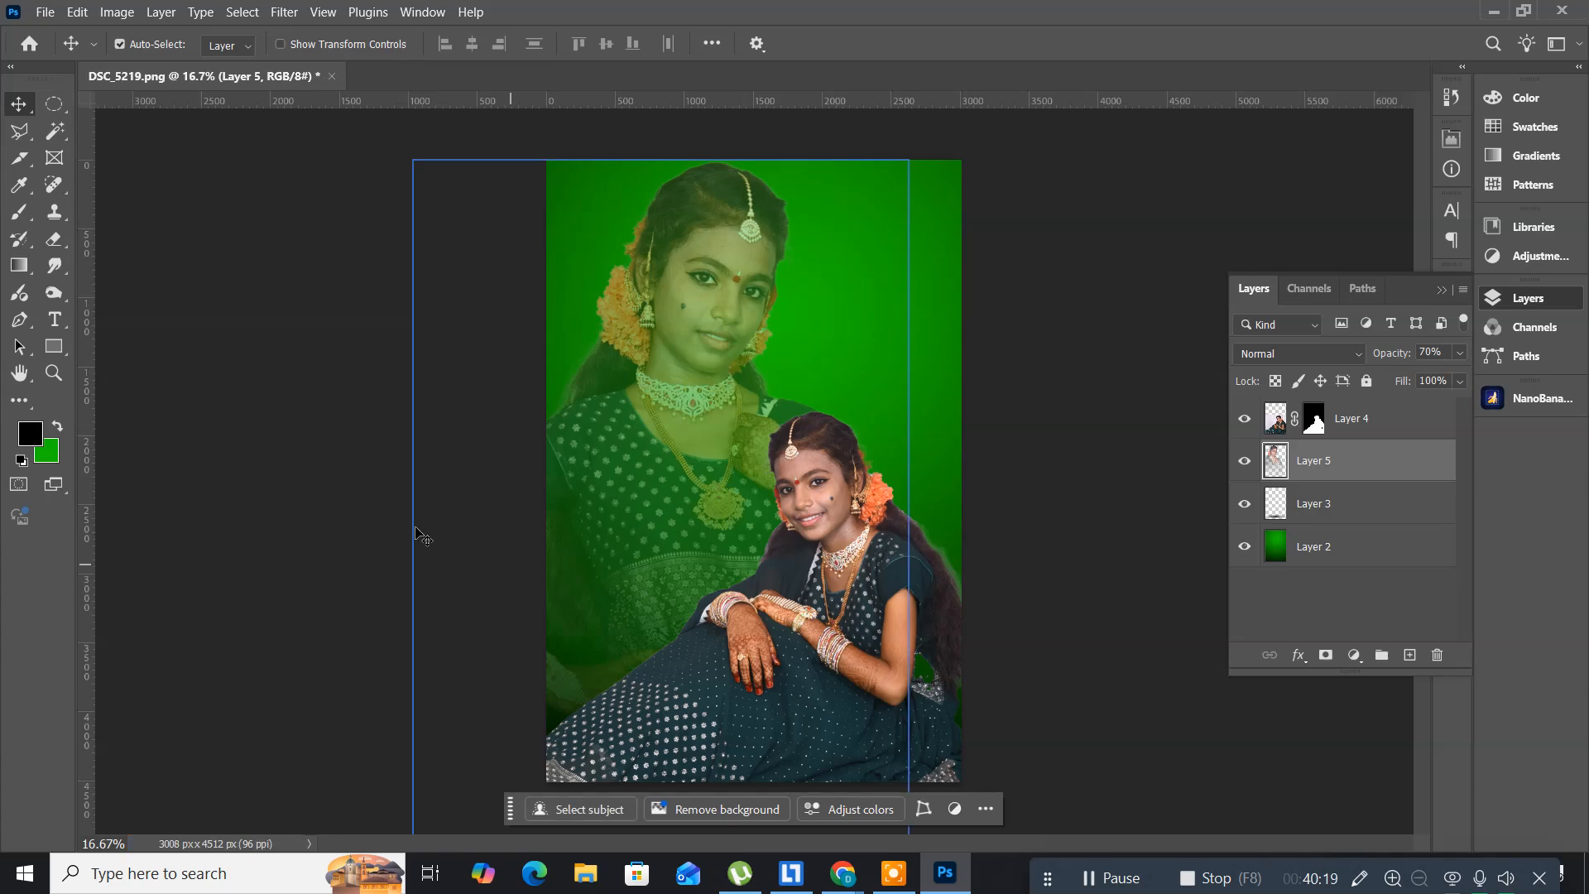
- Save the layered document as the Photoshop file DSC_5219 on New Volume (D:), with Maximize Compatibility on
click(46, 13)
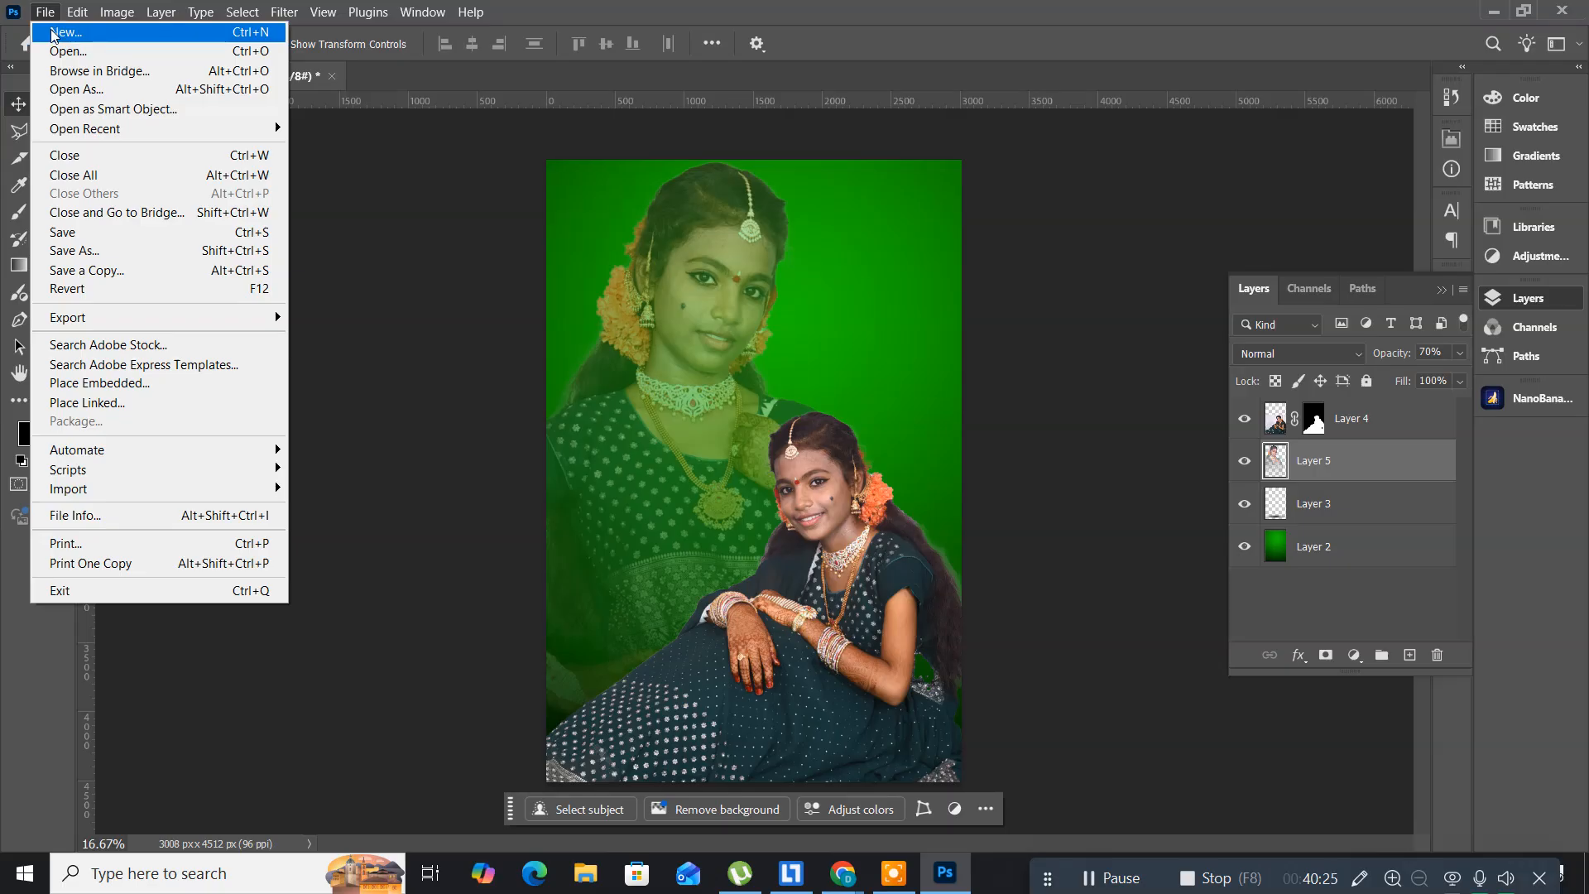
click(98, 231)
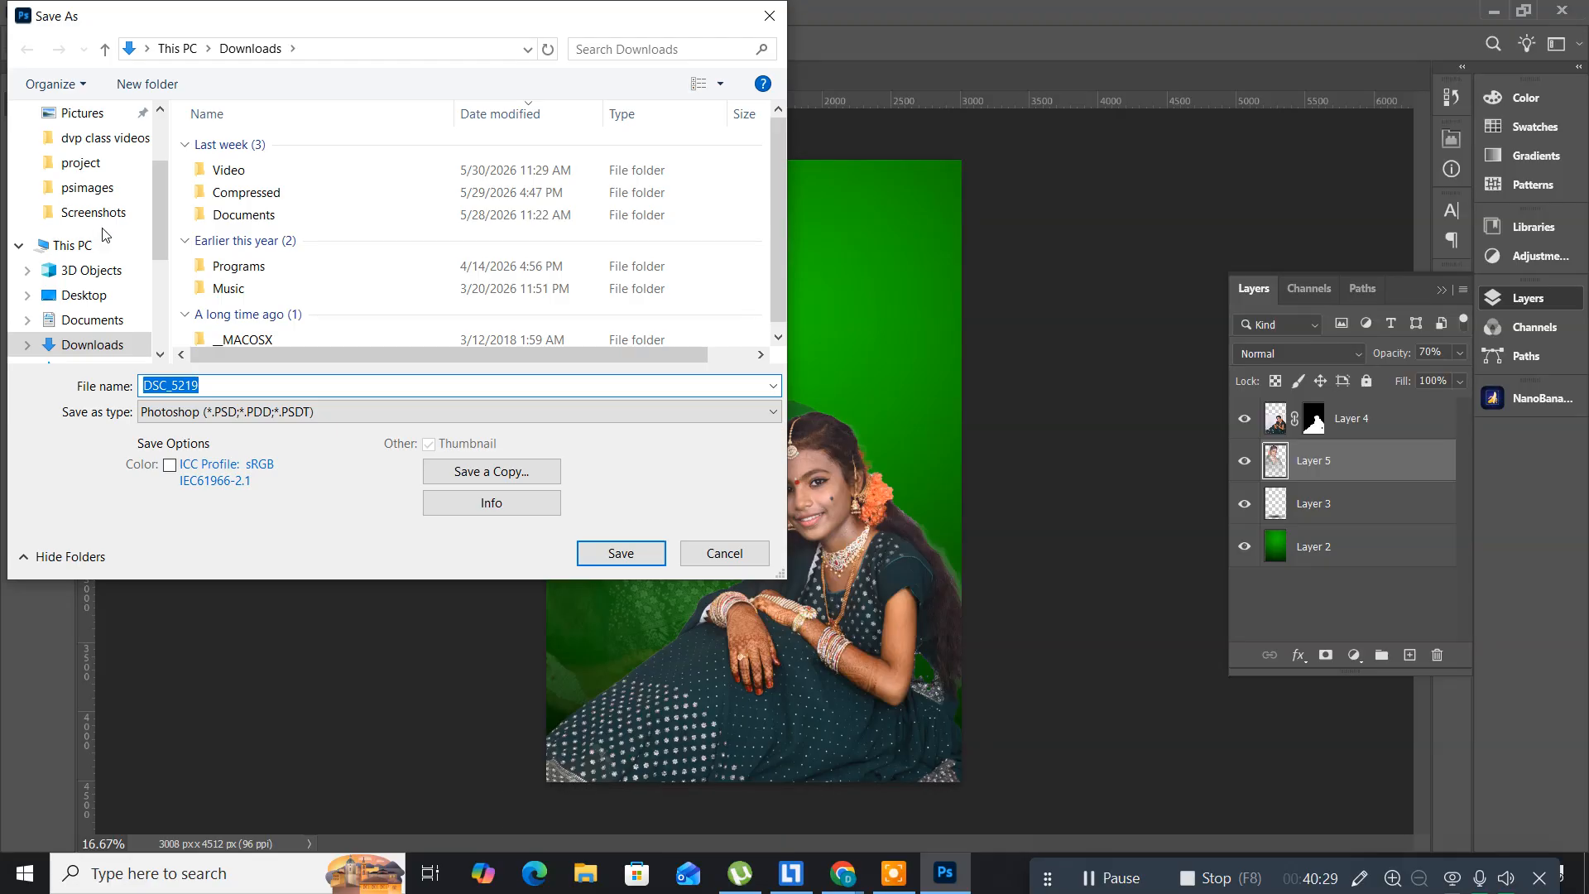
scroll(73, 300, down, 3)
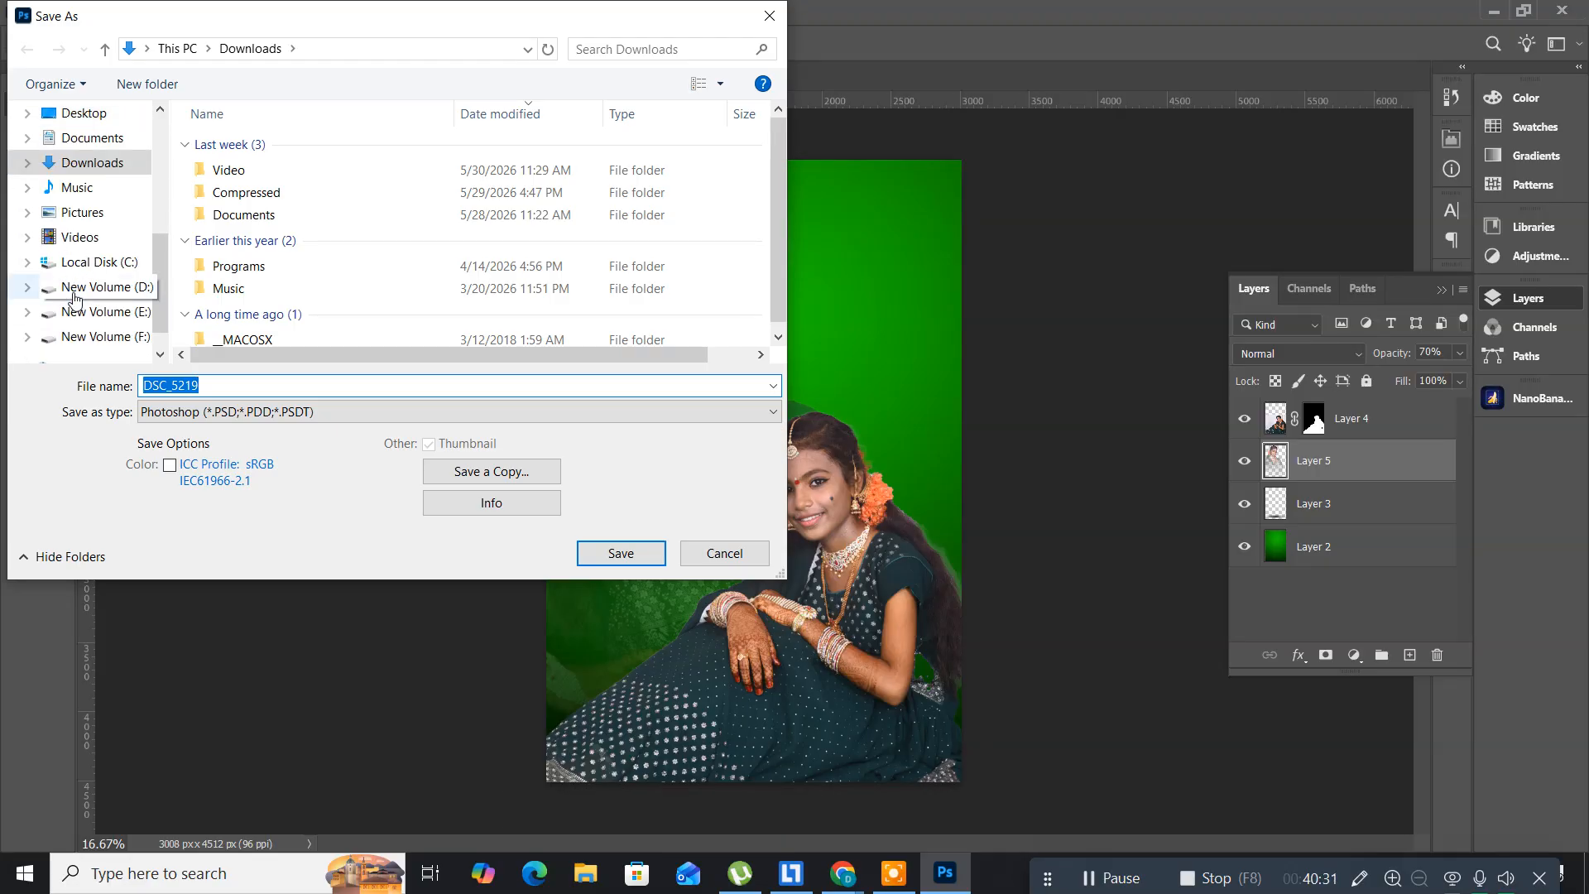
click(75, 287)
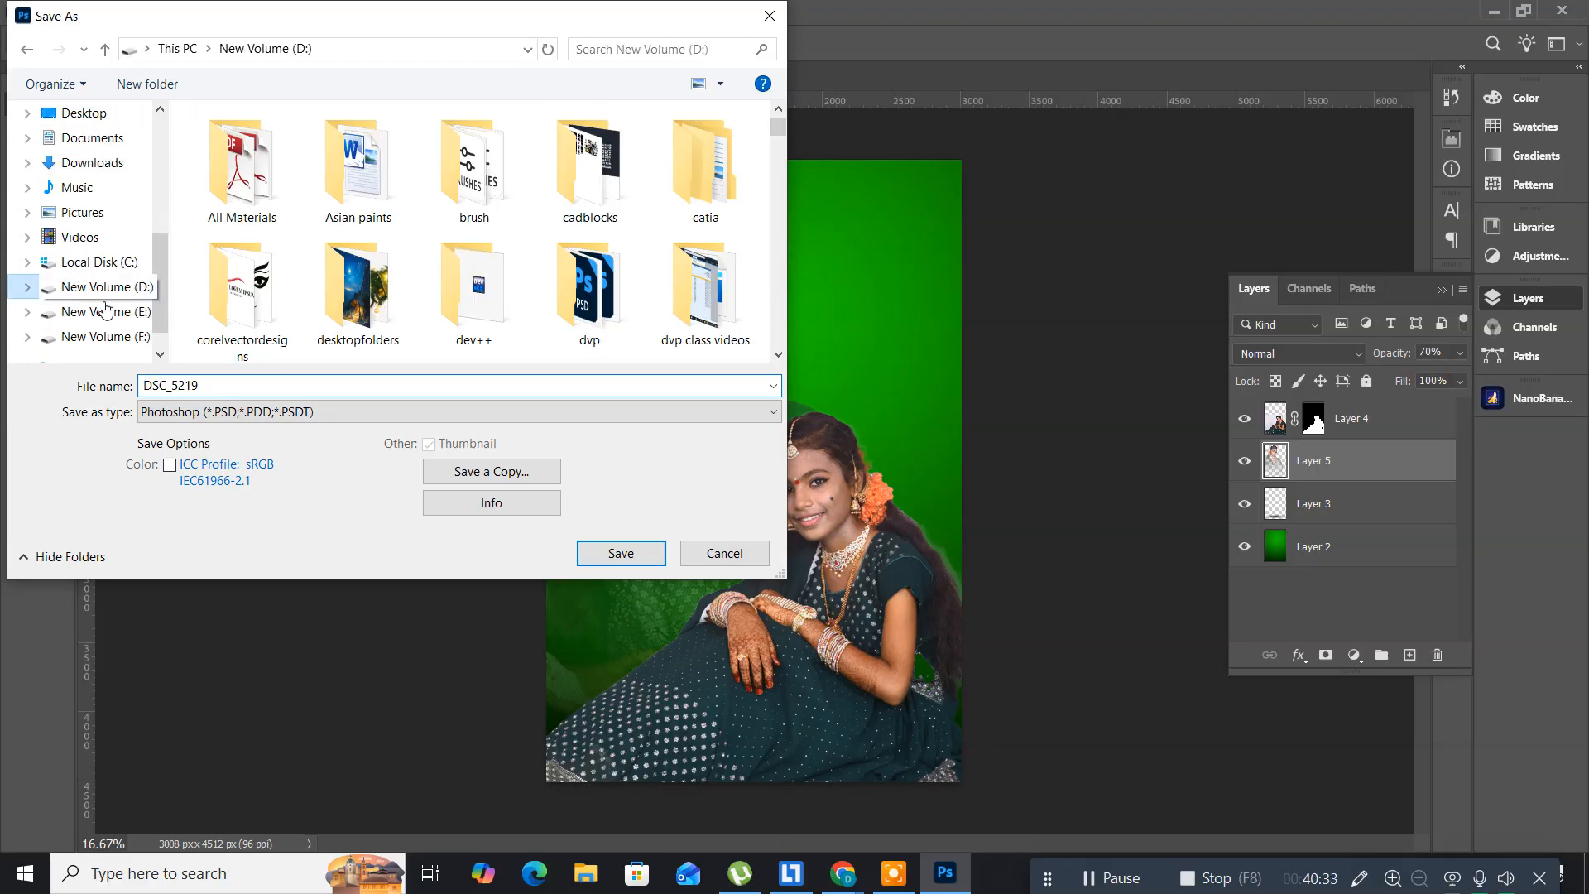
click(230, 382)
double_click(230, 382)
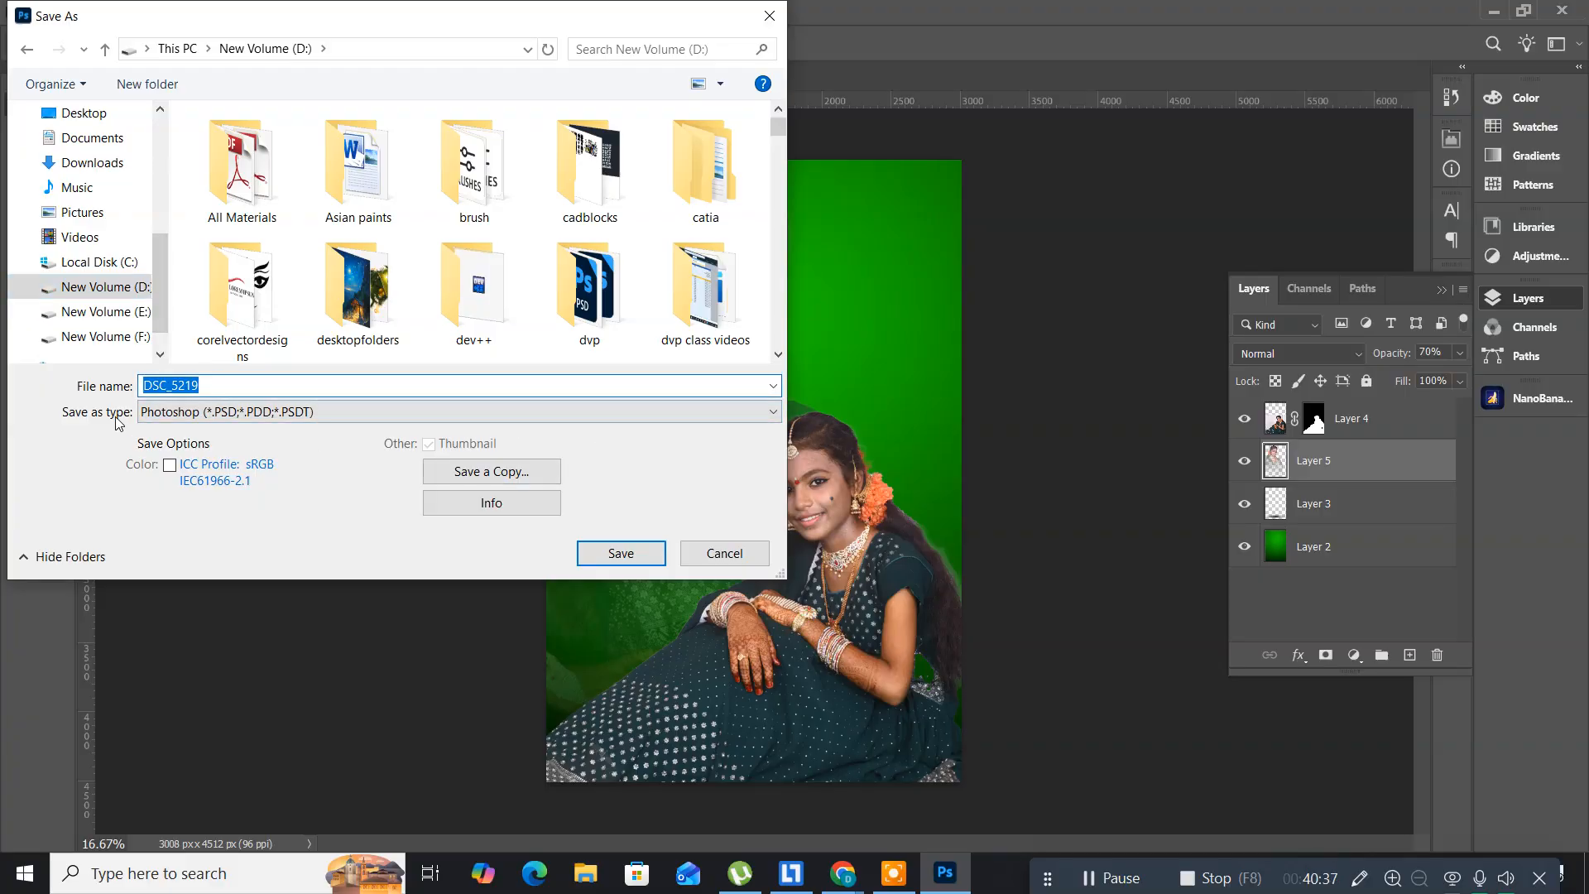
click(615, 555)
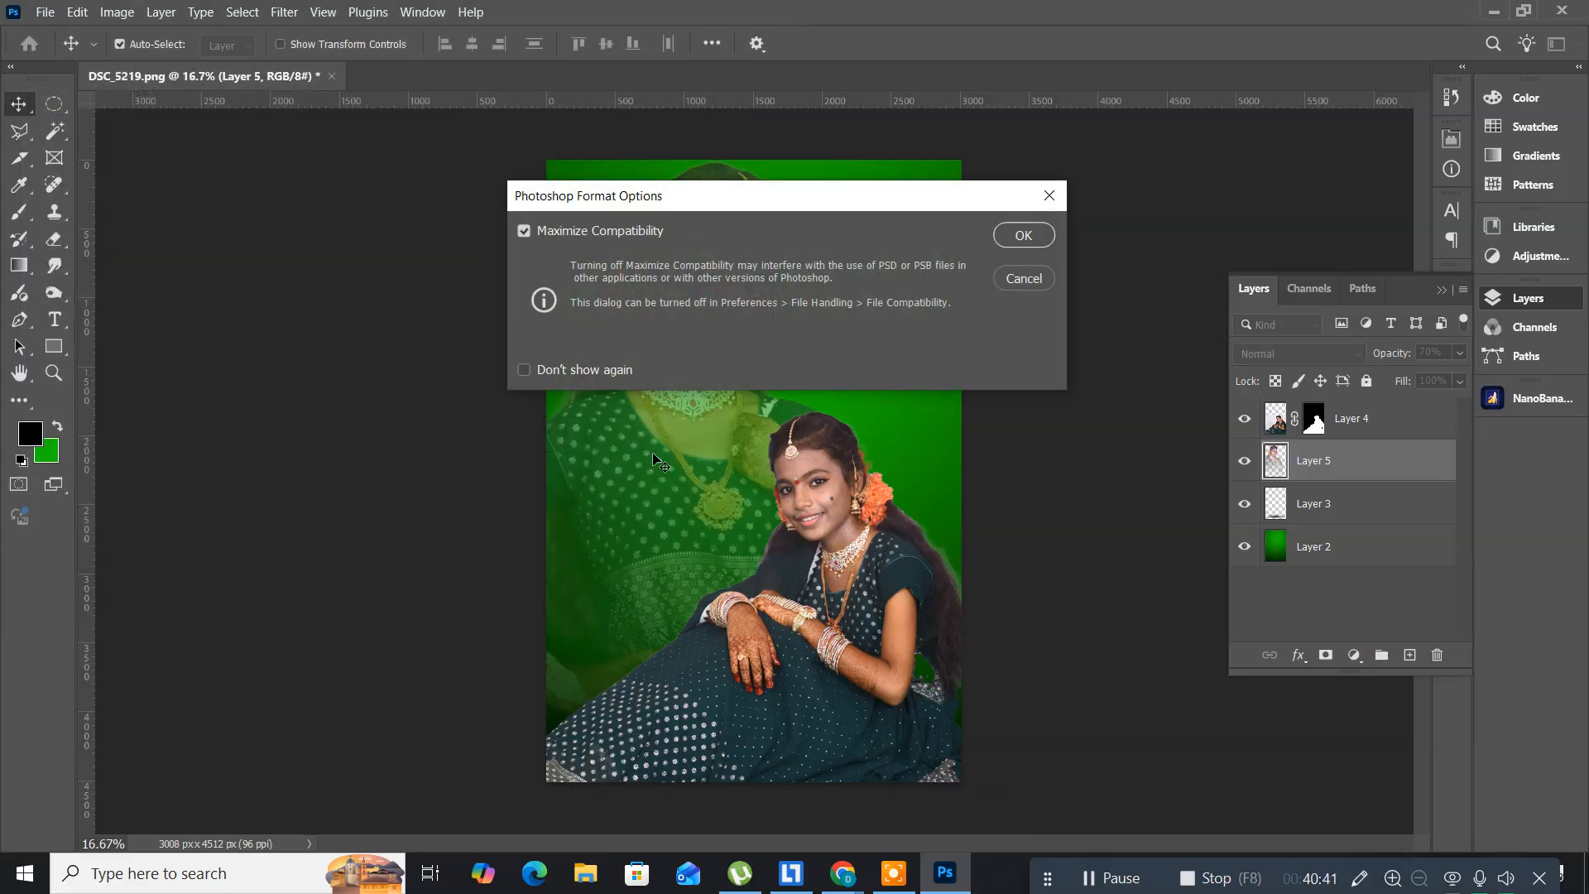
click(1022, 236)
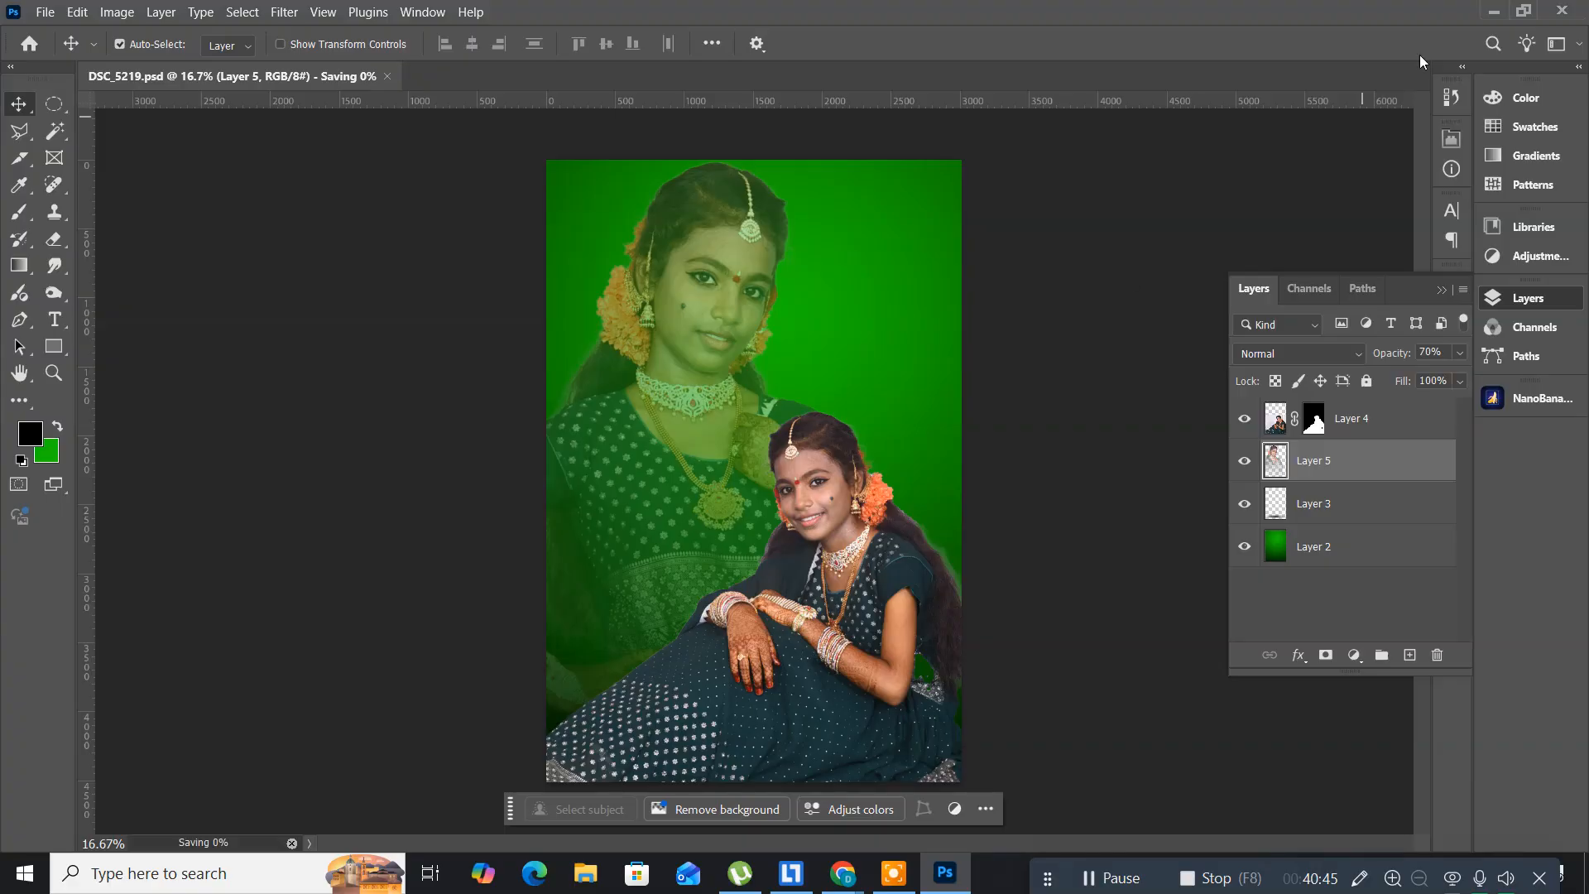
- Open the exported DSC_5219 copy image from the desktop, examine it full-size and zoomed in, and close the viewer
click(1493, 14)
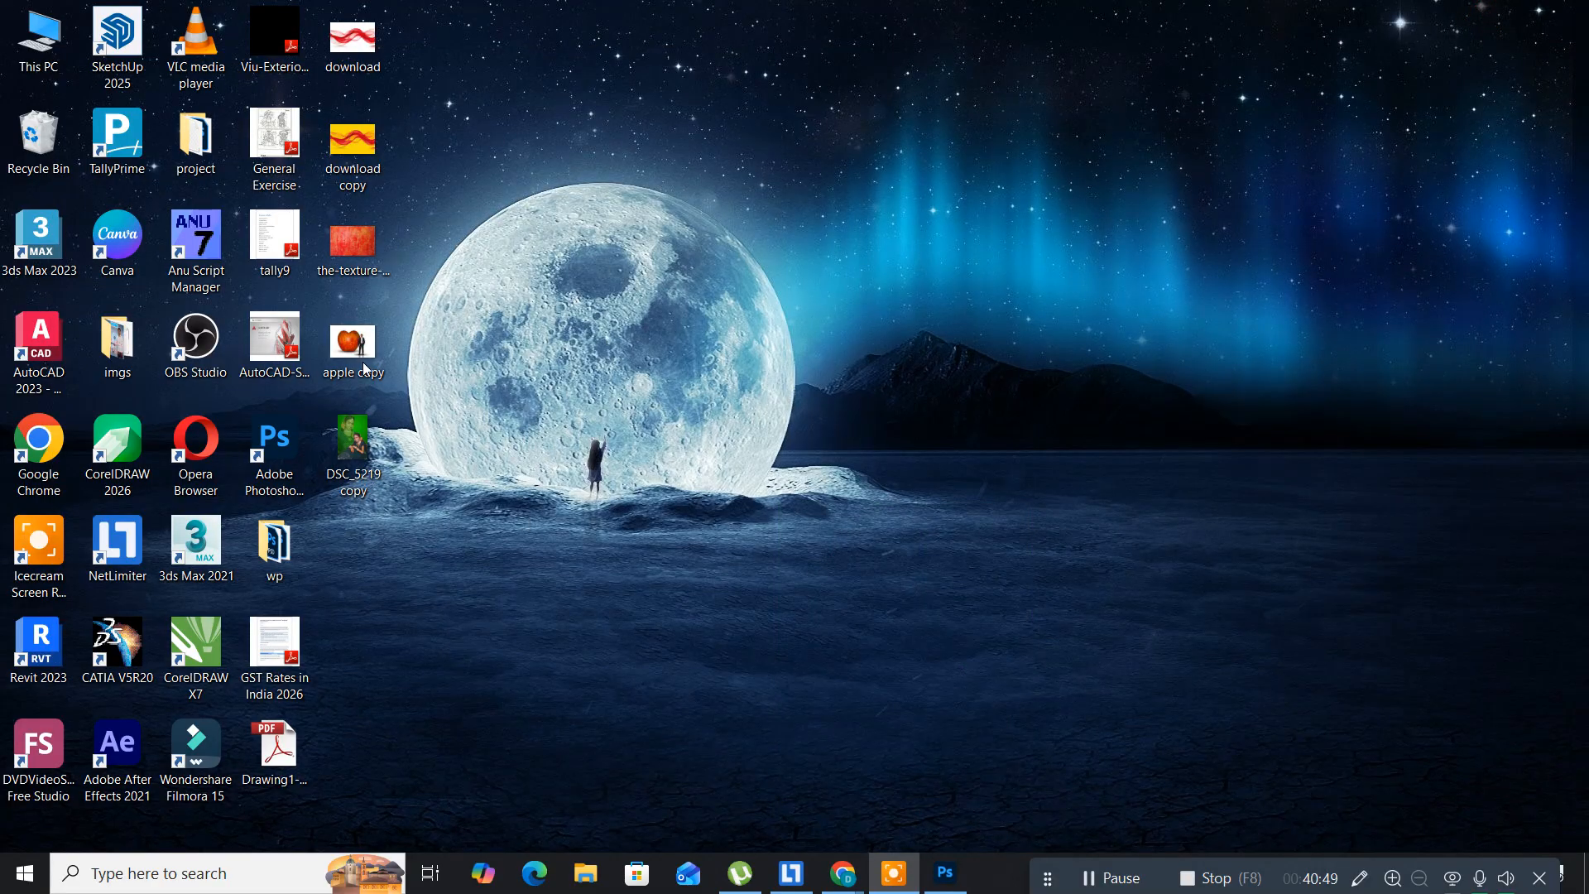
click(349, 459)
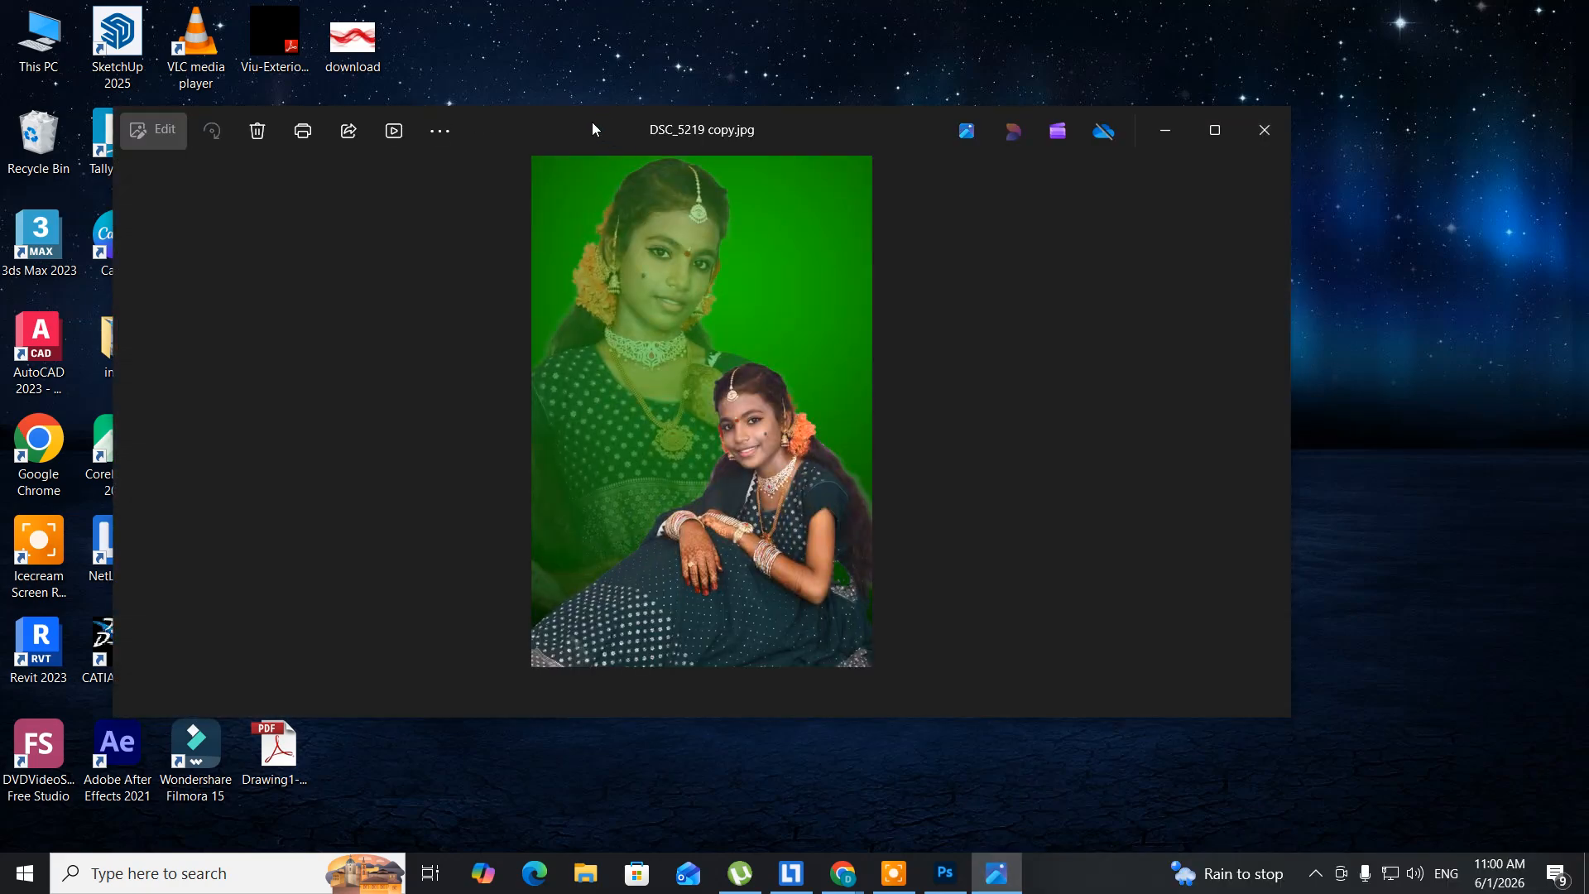
double_click(593, 121)
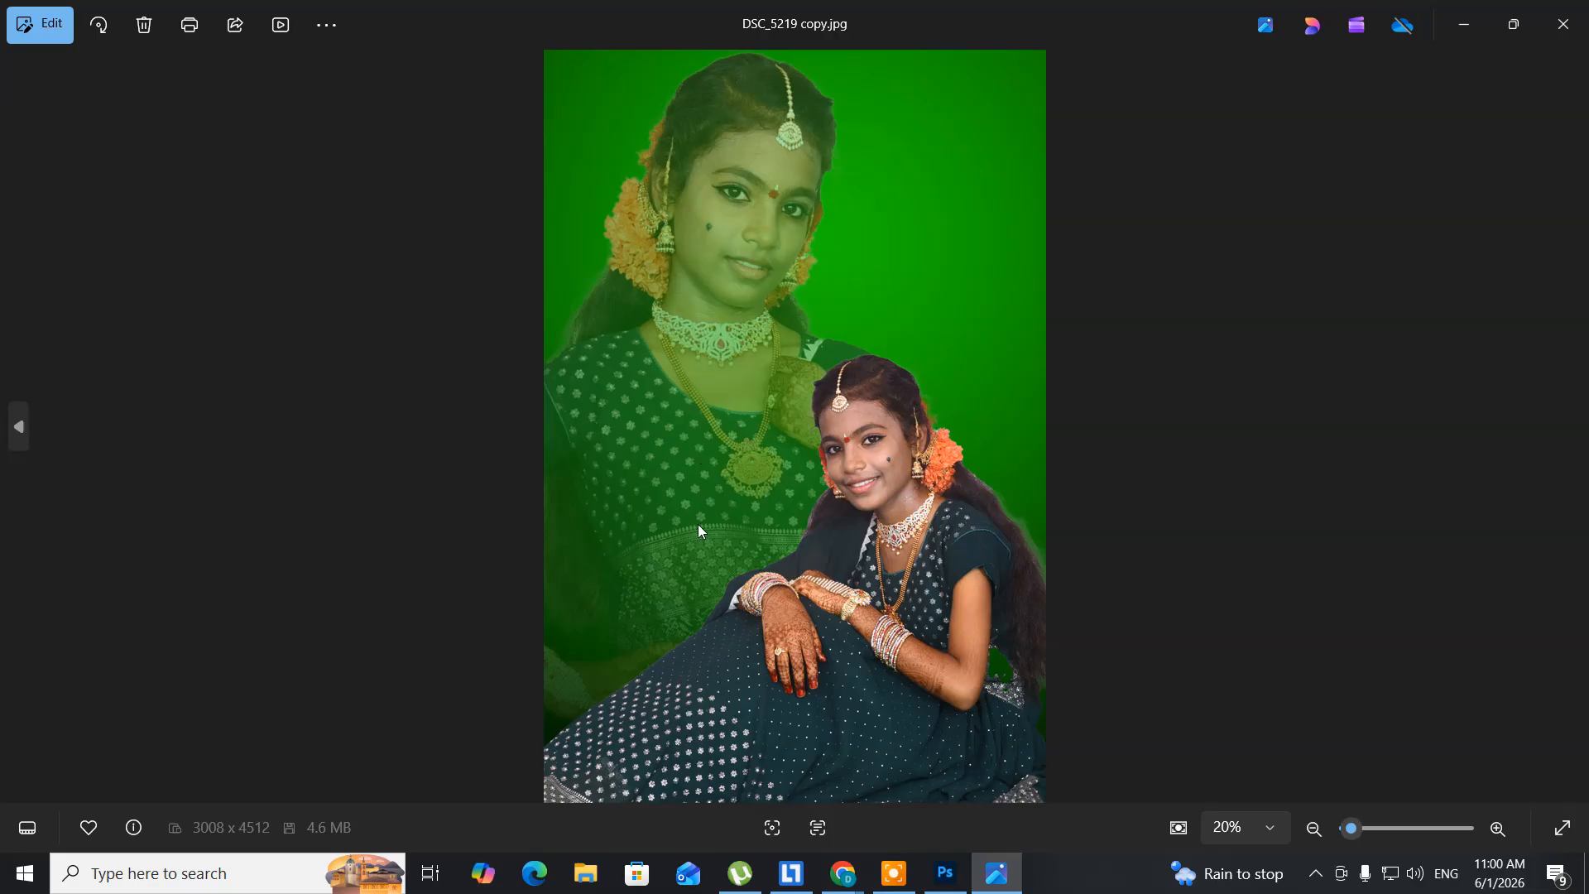
scroll(699, 531, up, 3)
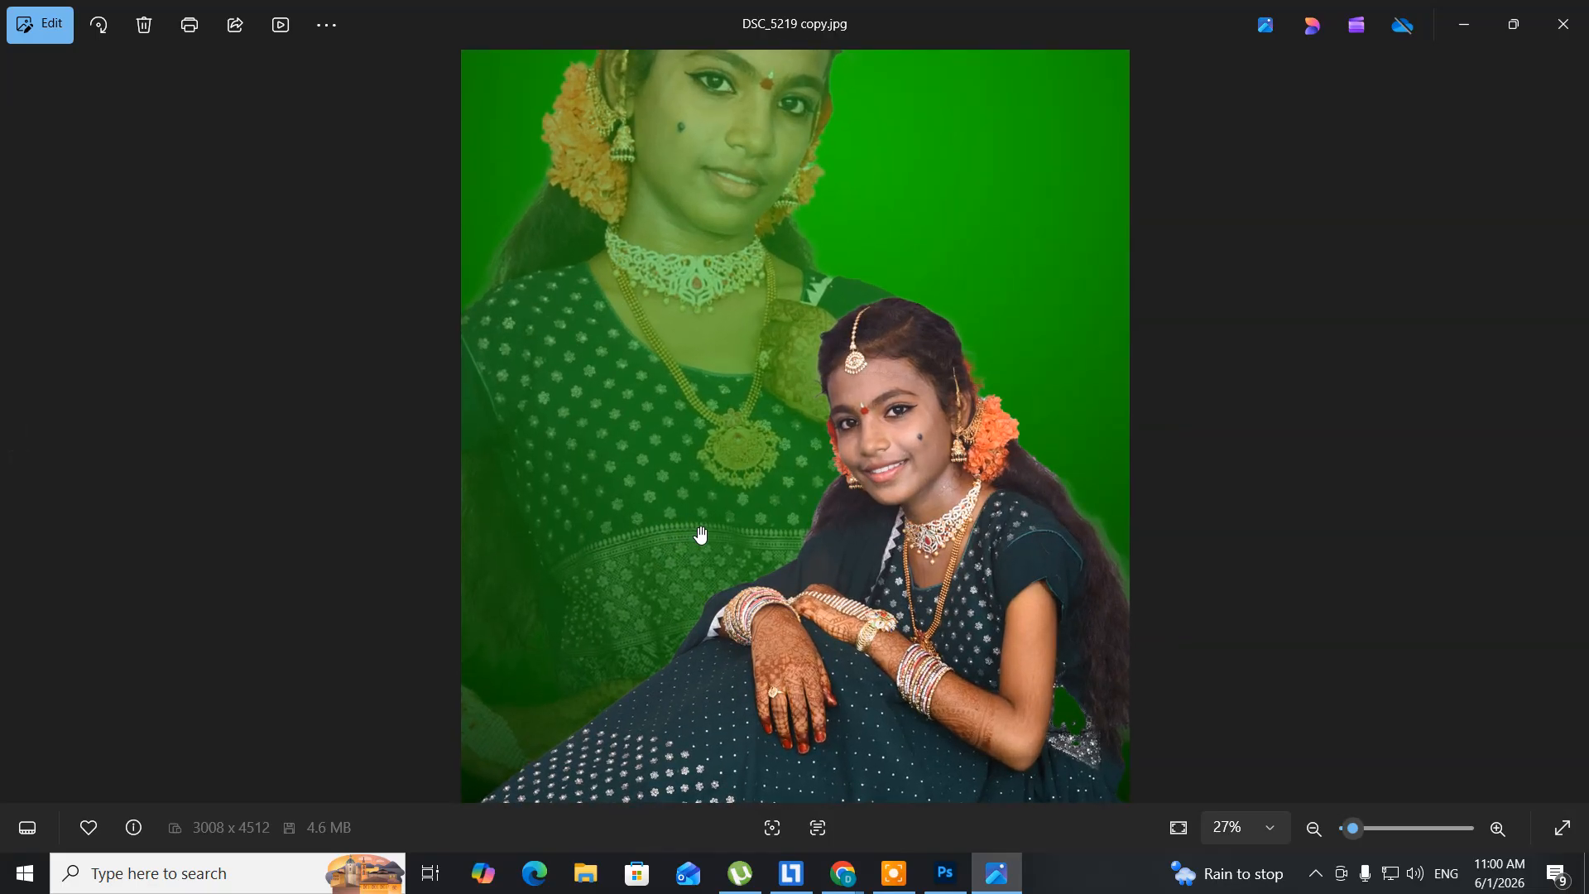
scroll(701, 536, down, 3)
scroll(699, 531, up, 5)
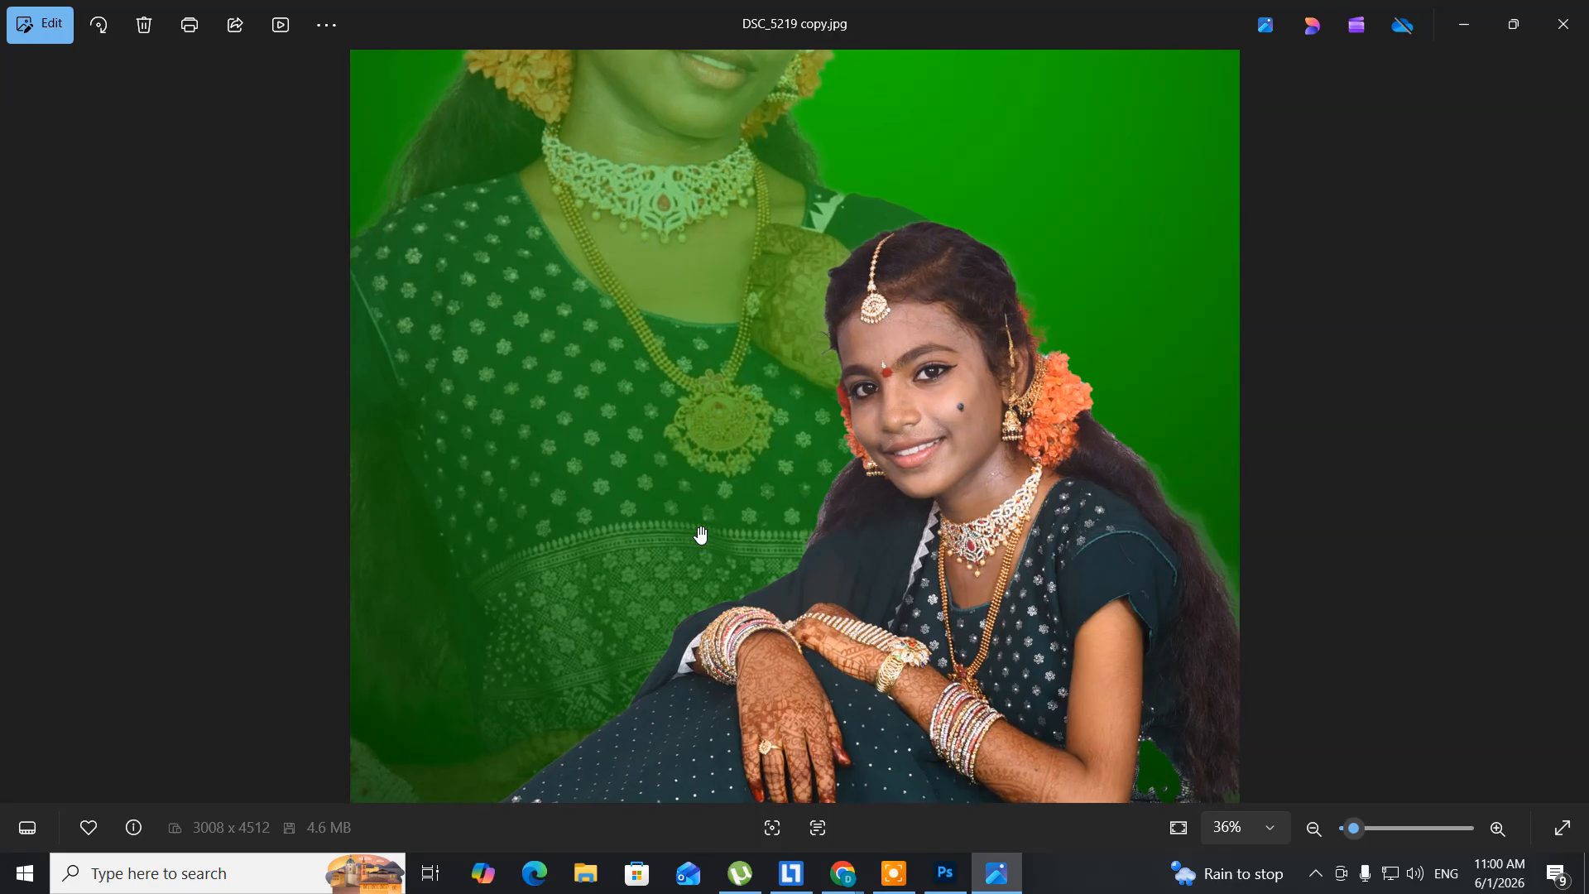
scroll(701, 535, down, 4)
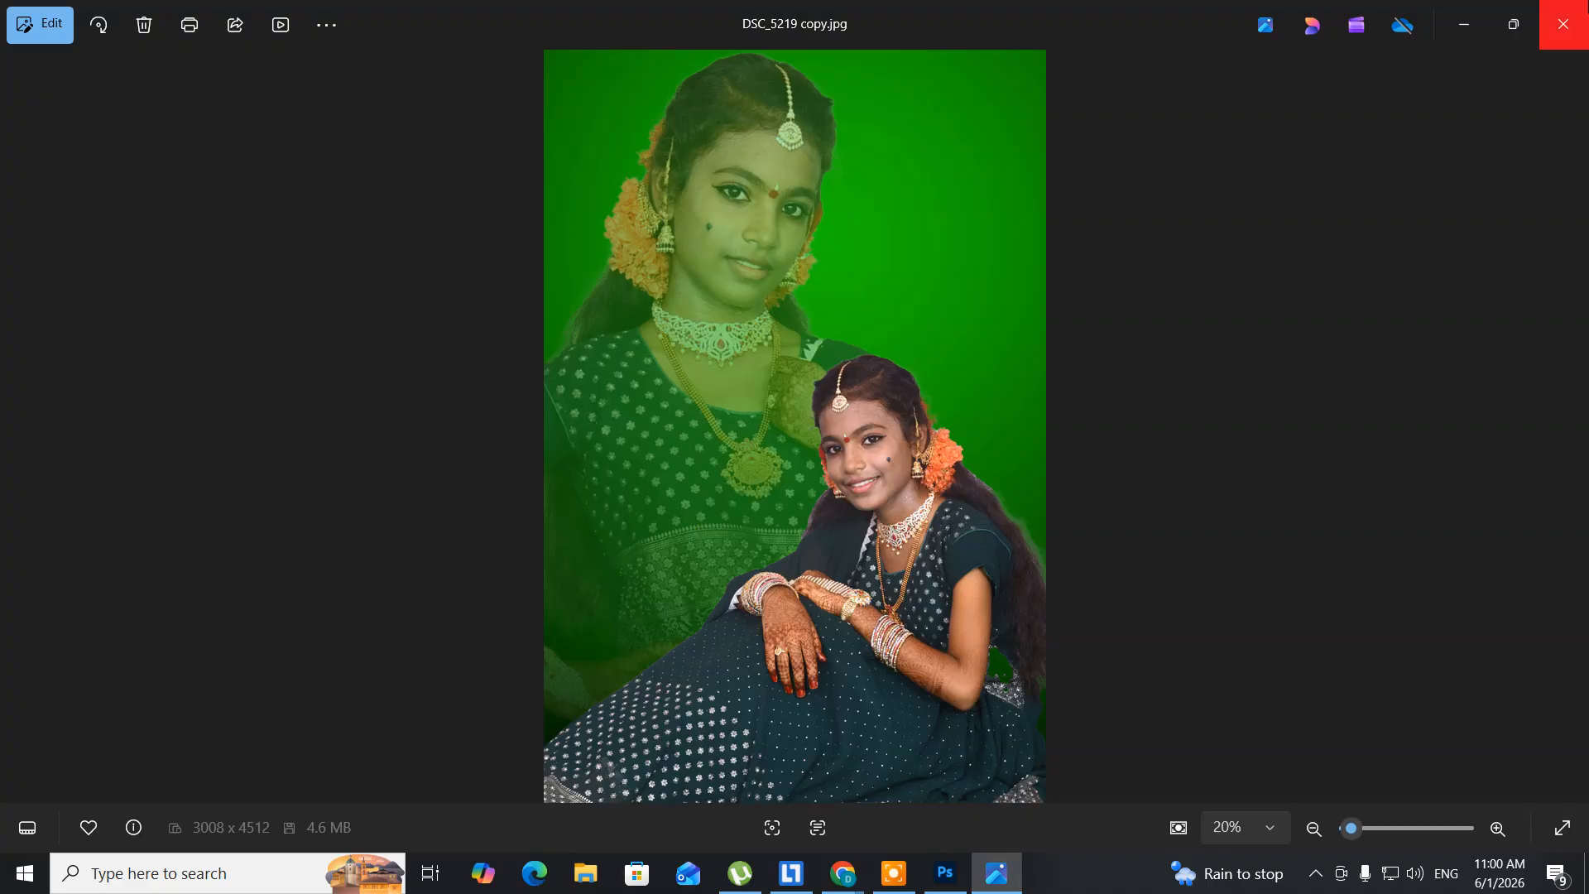
click(1563, 24)
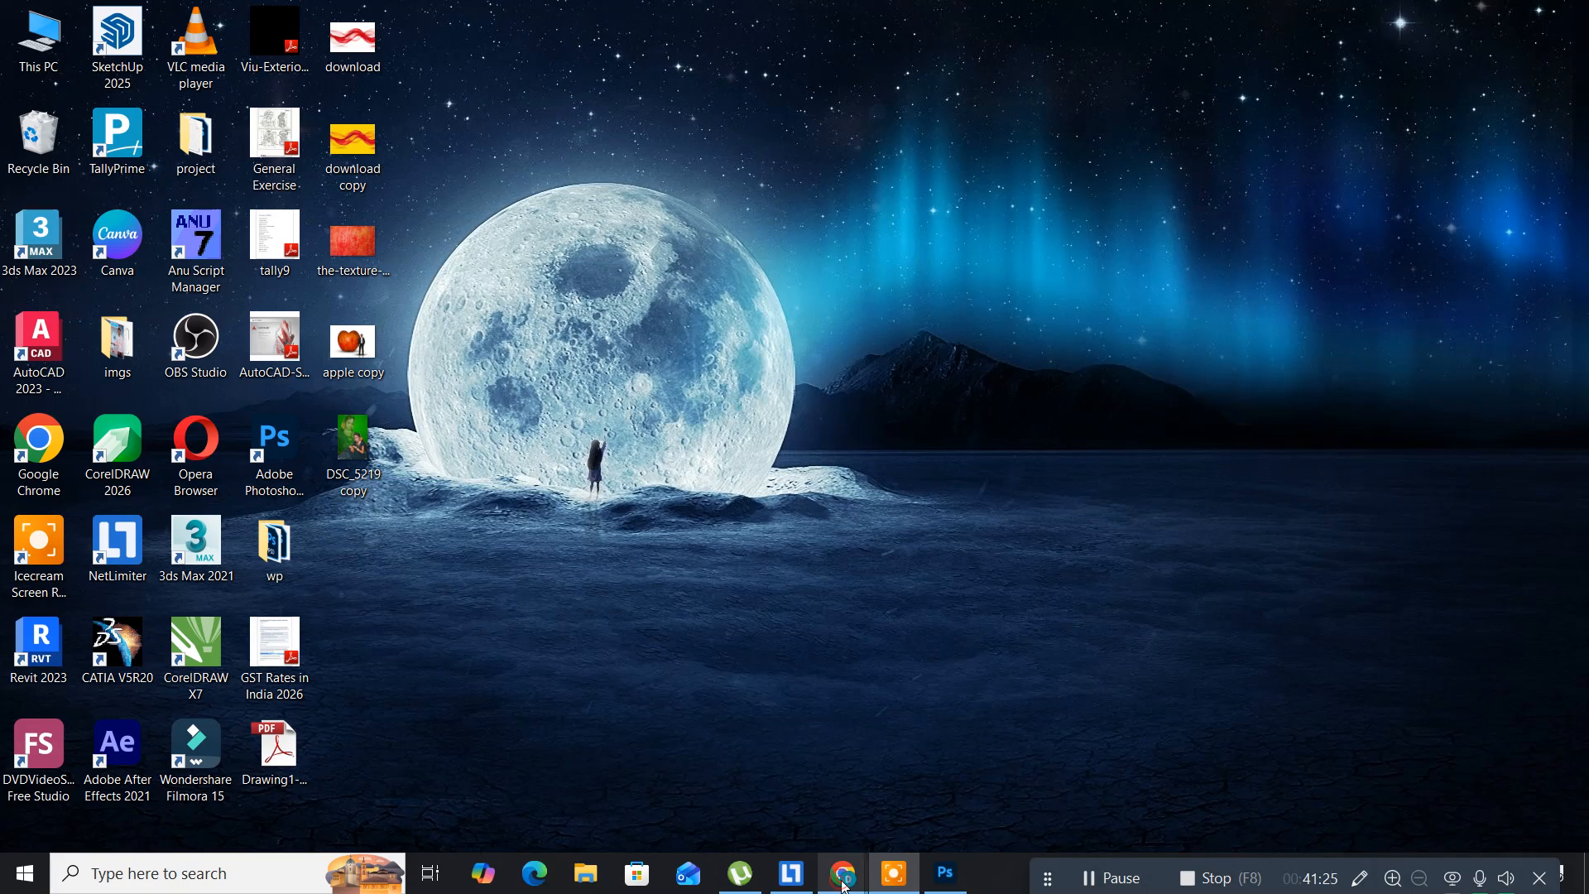
- Switch to the Google Meet call in Chrome
mouse_move(843, 873)
click(724, 804)
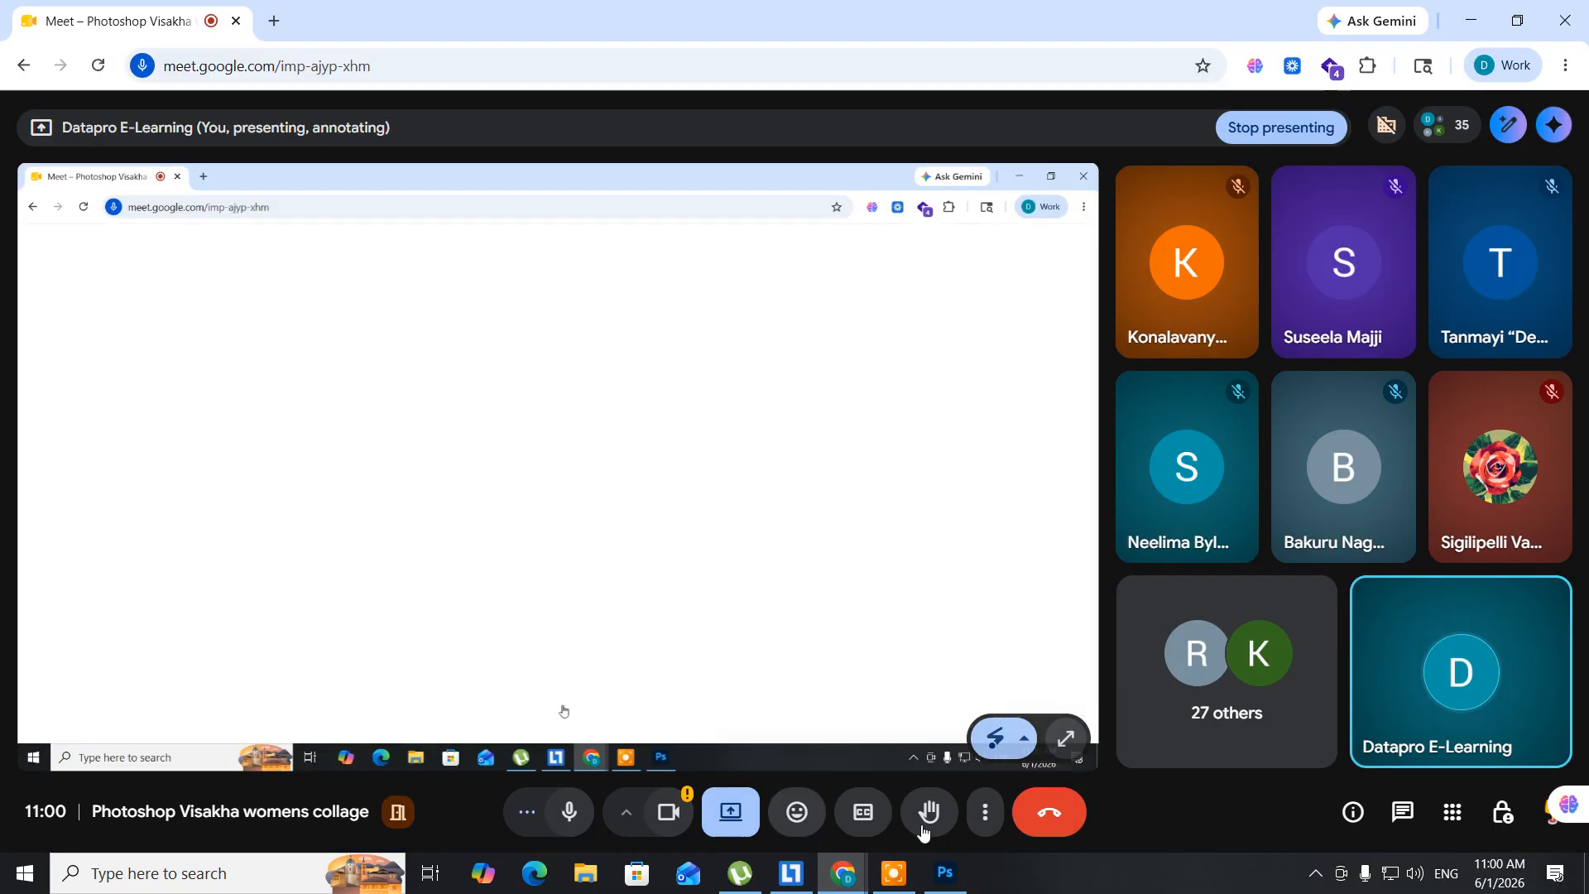
click(896, 875)
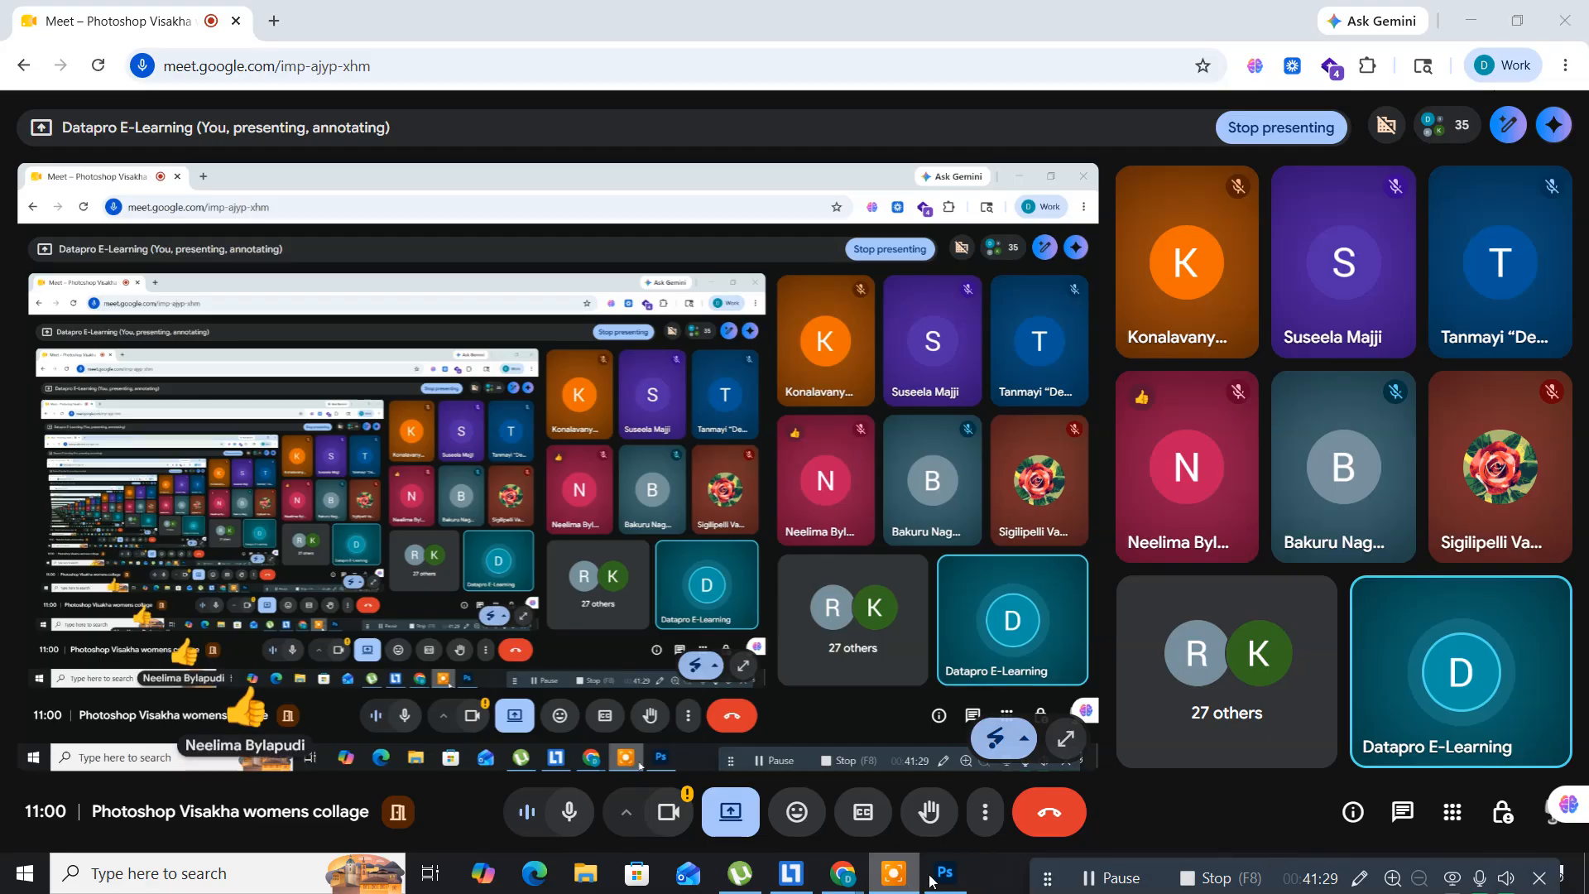